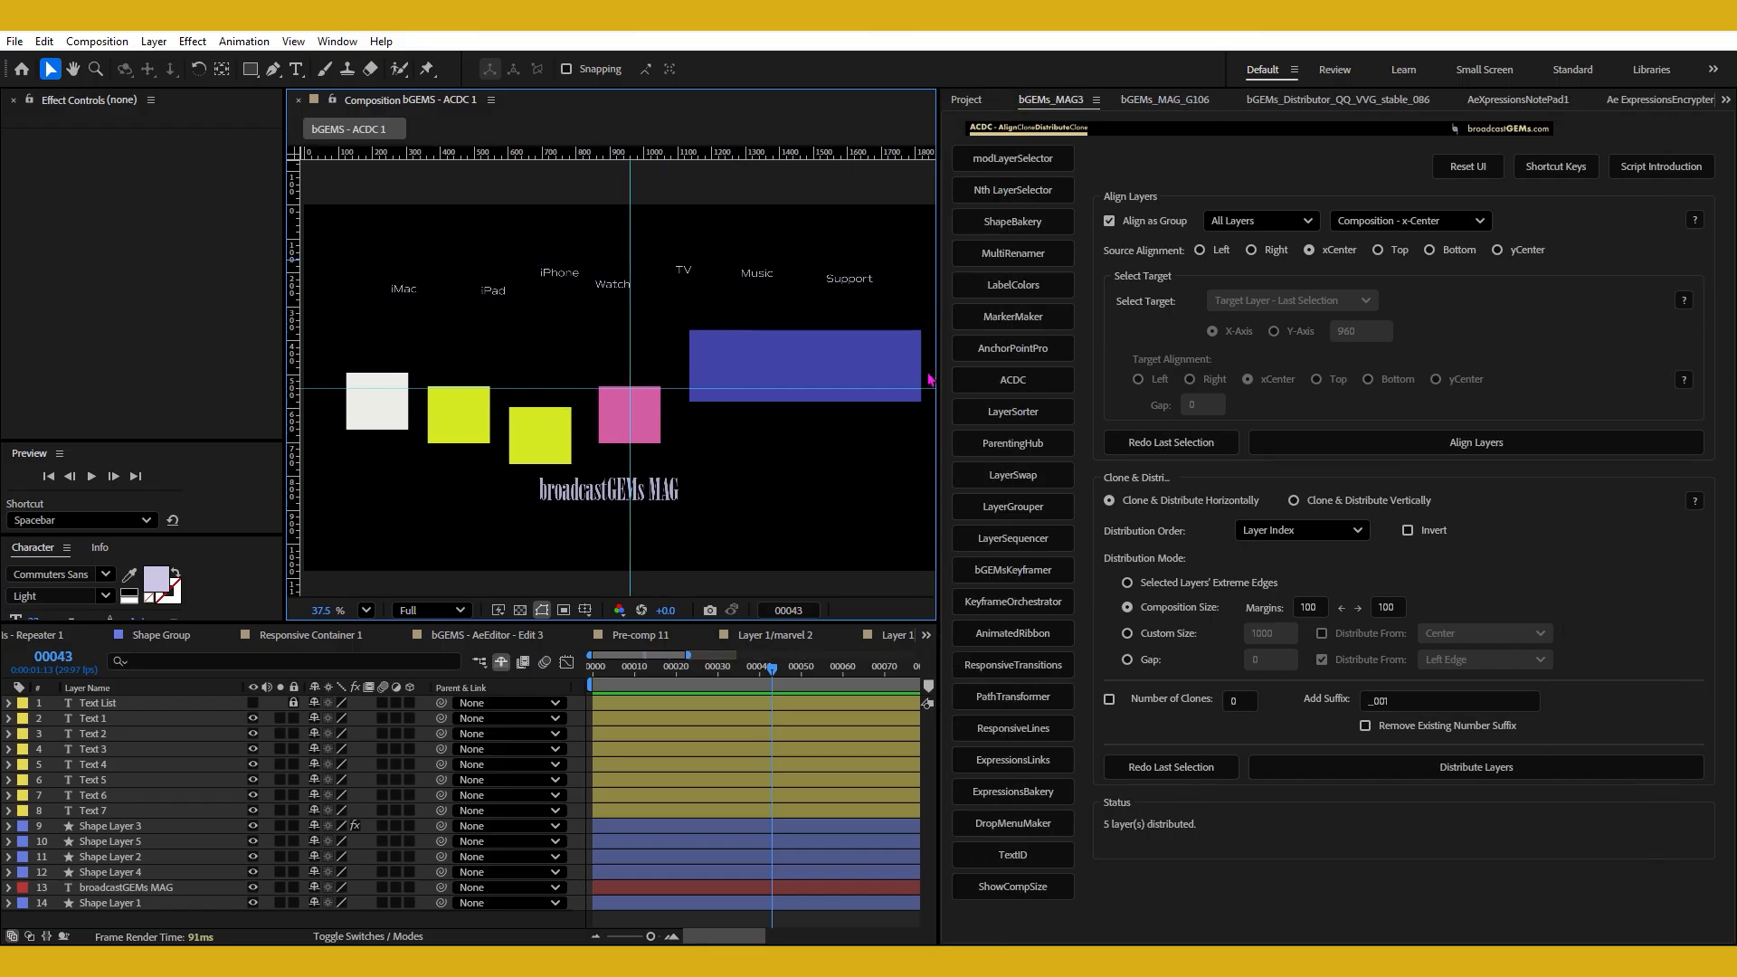
# Adjust the script panel's width so its controls fit, and load the ACDC align and distribute tool in it.
pyautogui.moveTo(937, 323); pyautogui.dragTo(1103, 389)
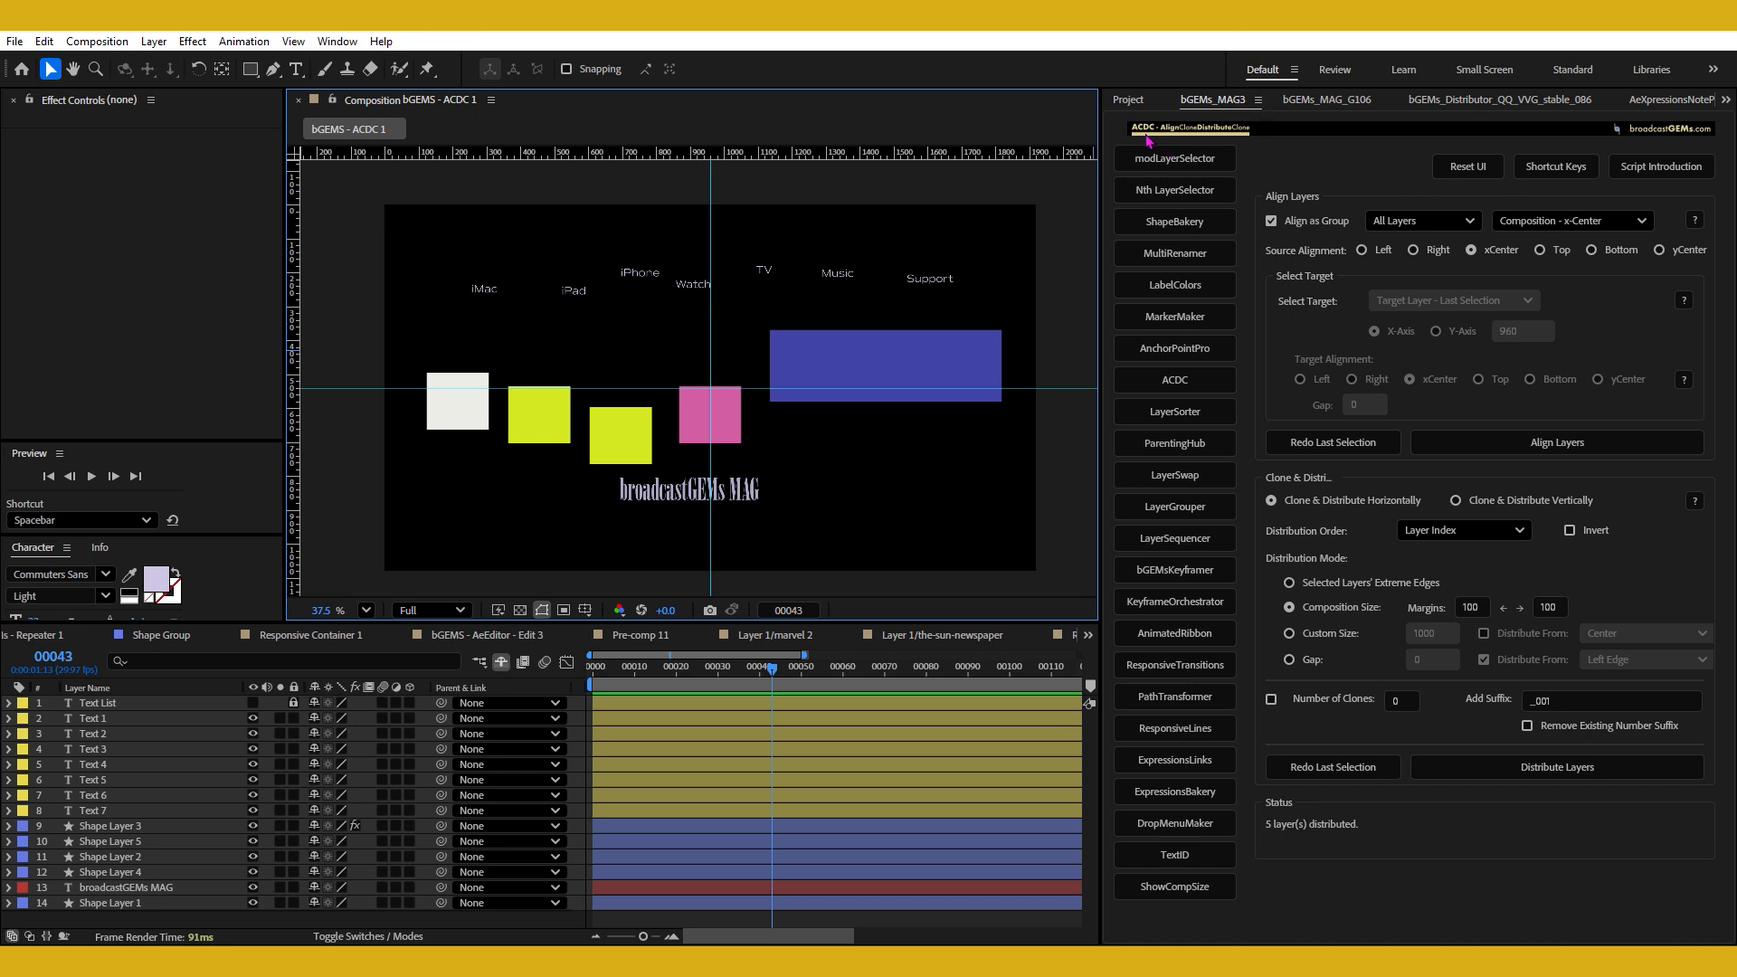
pyautogui.click(1177, 381)
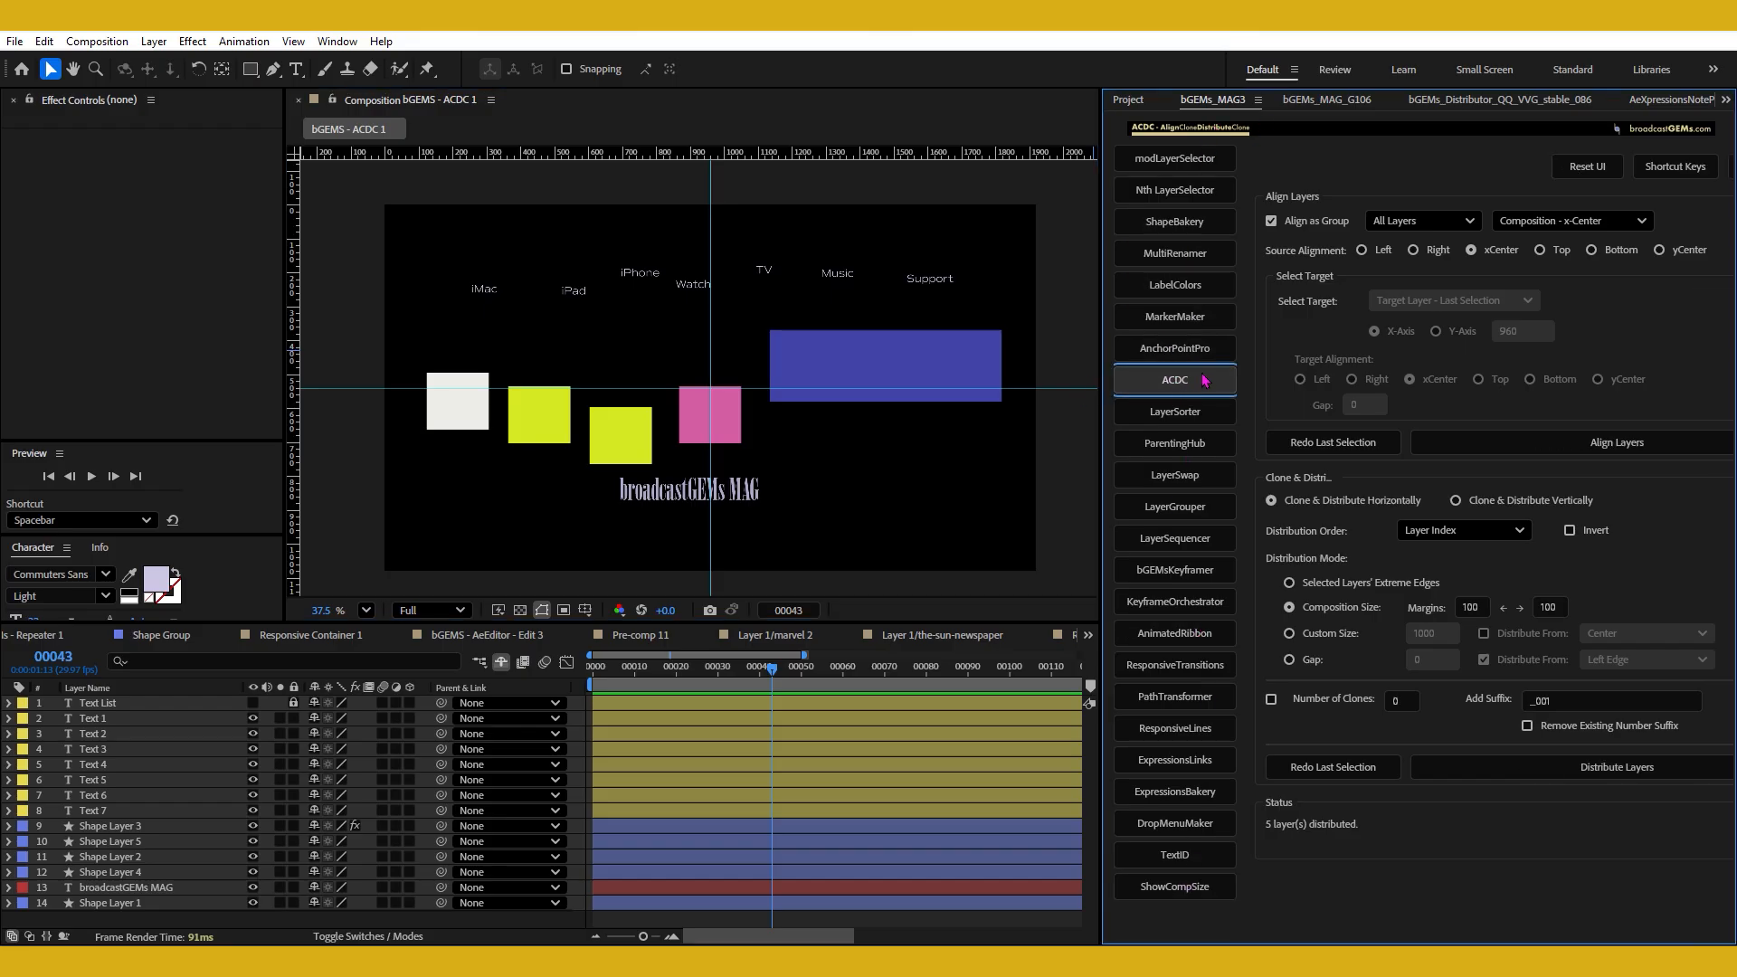
pyautogui.click(1177, 167)
pyautogui.click(1177, 198)
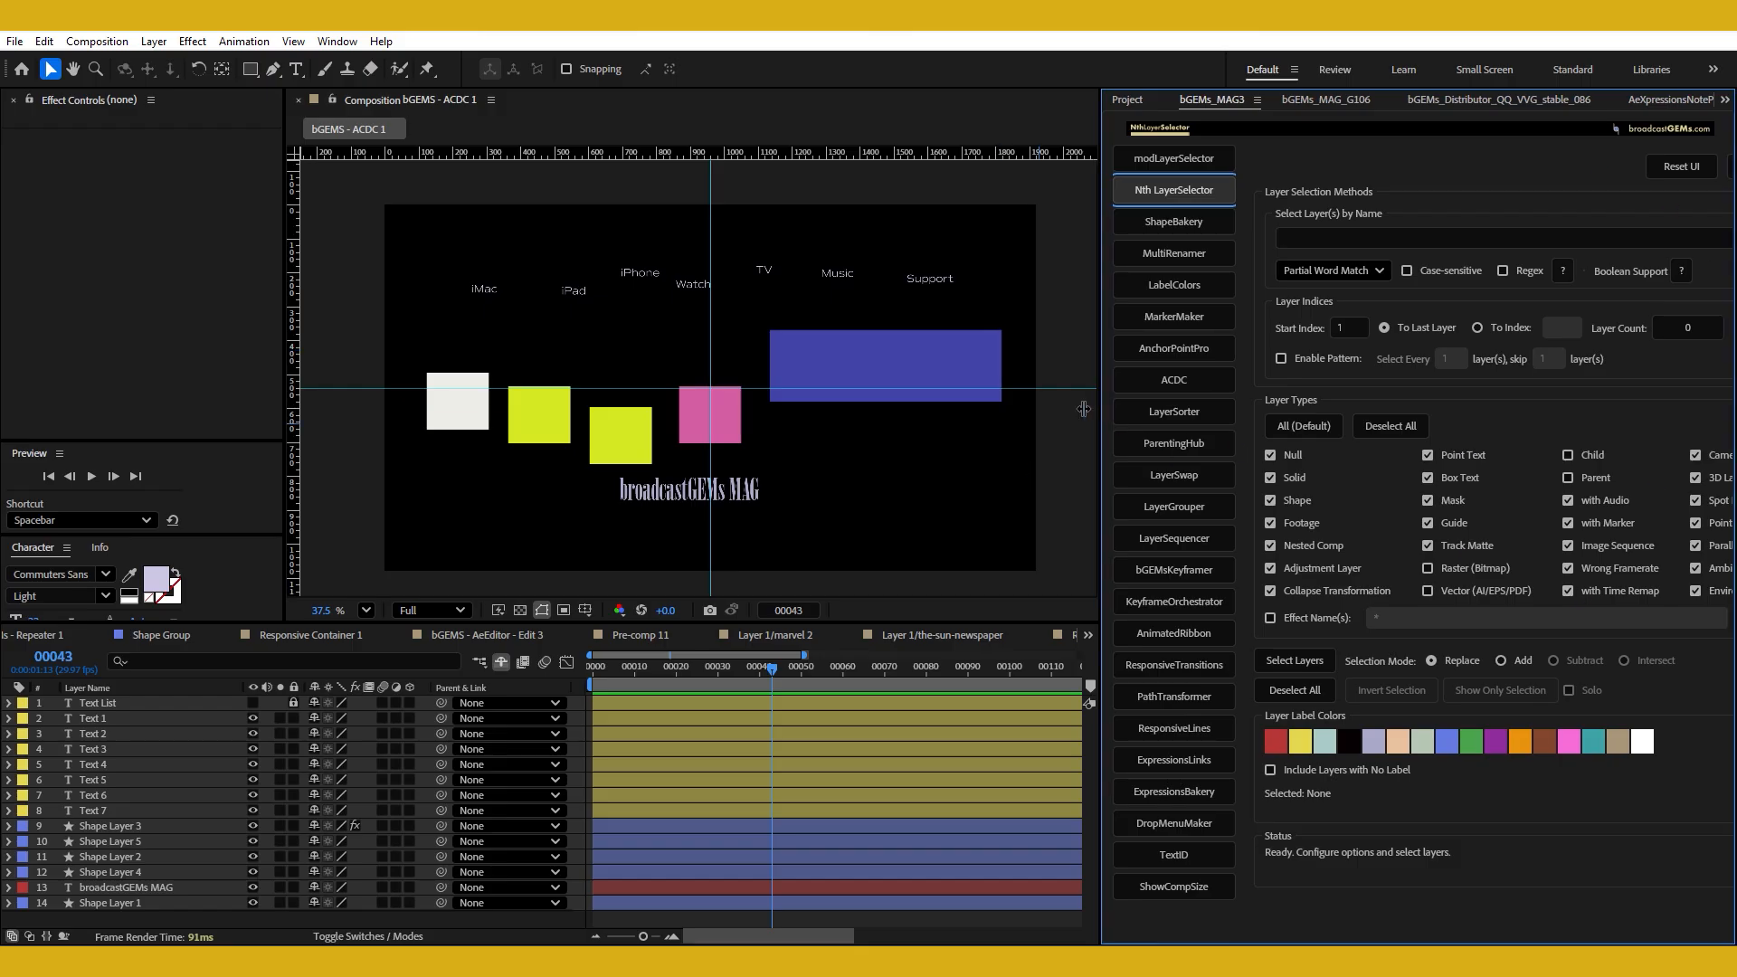
pyautogui.moveTo(1083, 409); pyautogui.dragTo(1080, 416)
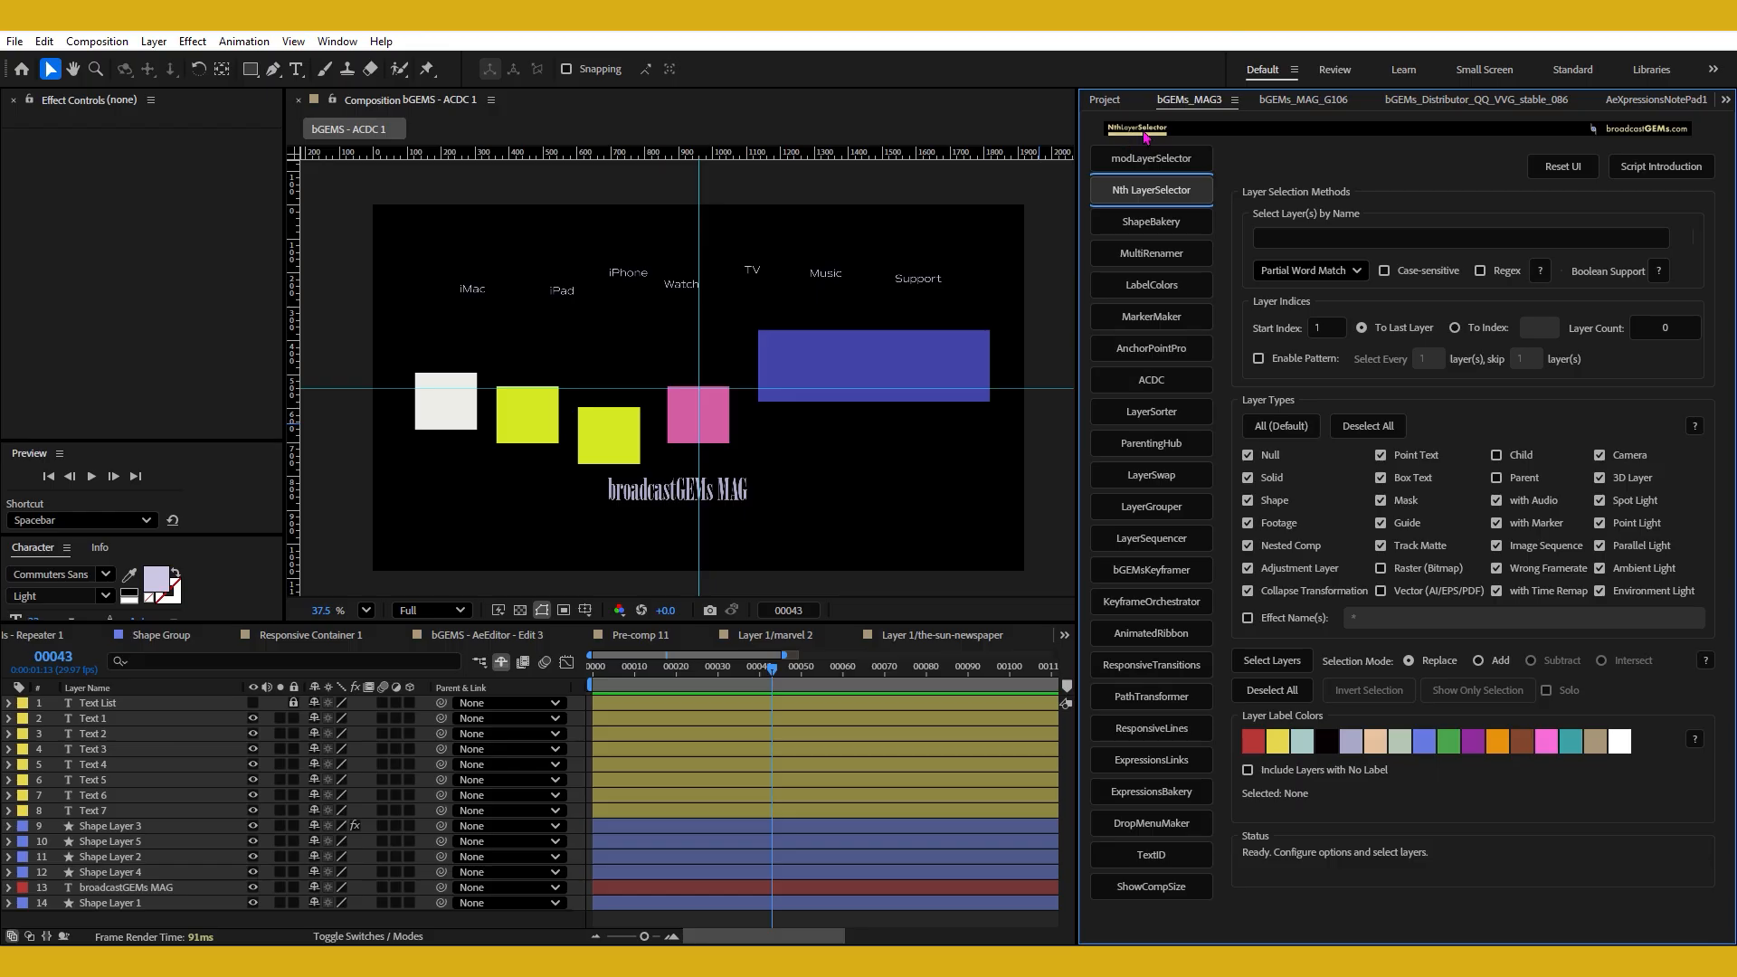
pyautogui.click(1156, 378)
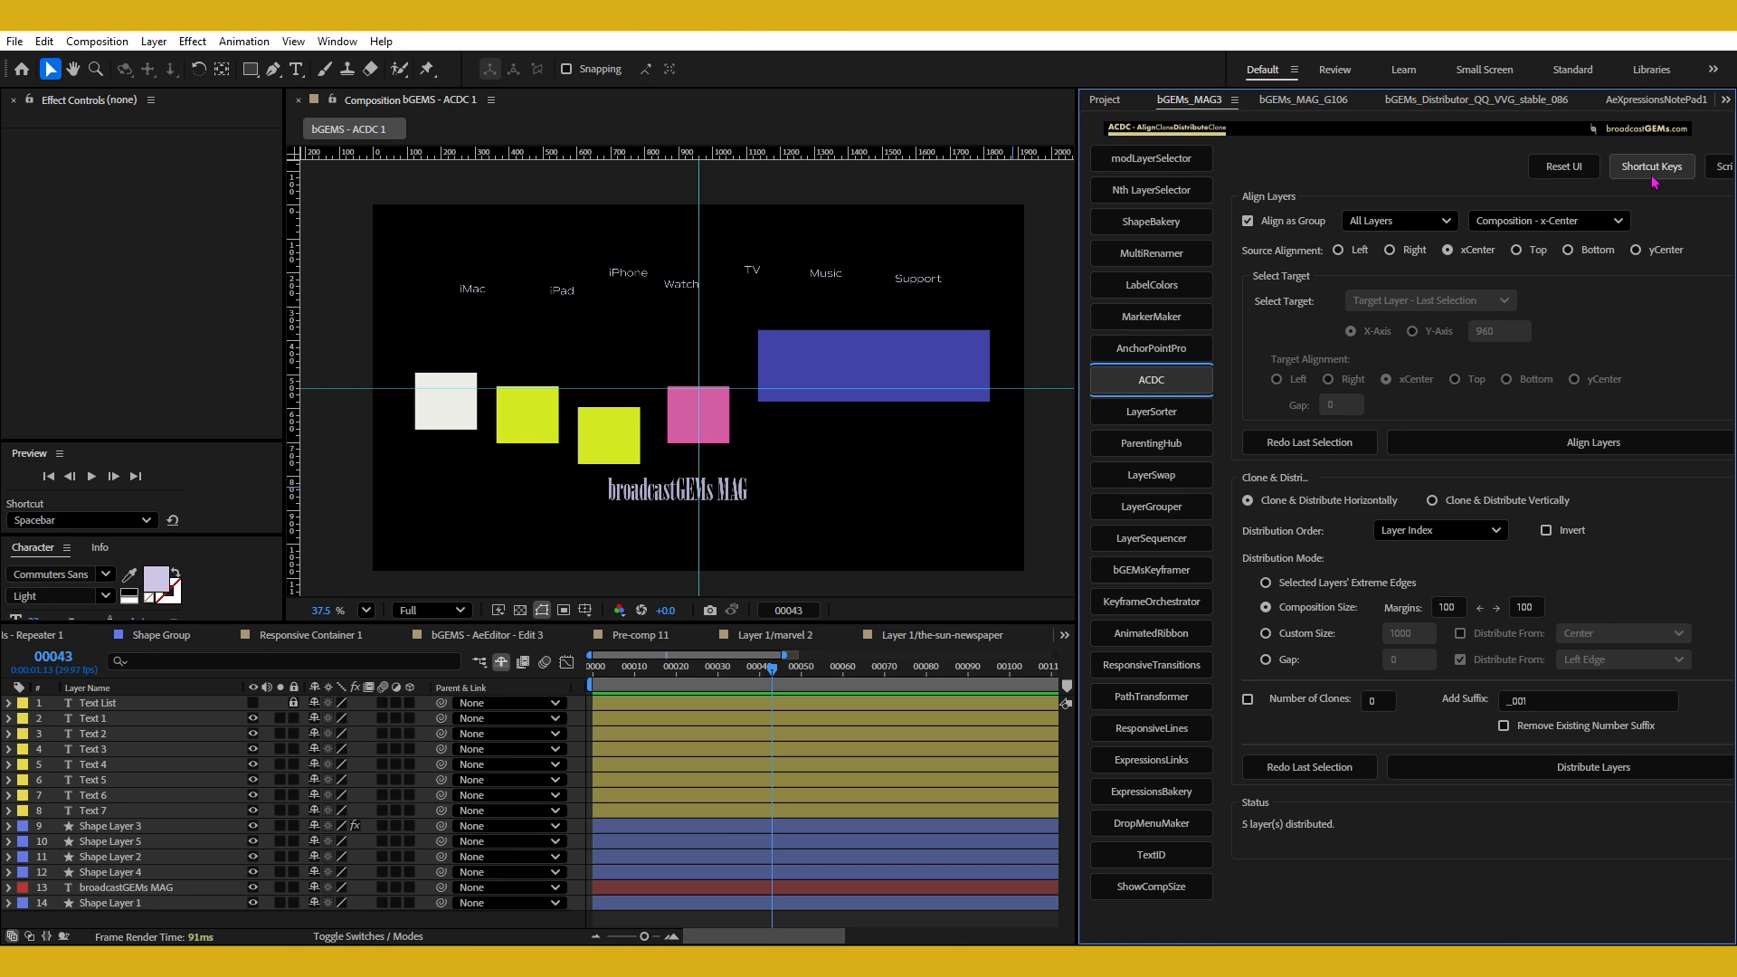
pyautogui.moveTo(1080, 237); pyautogui.dragTo(1070, 238)
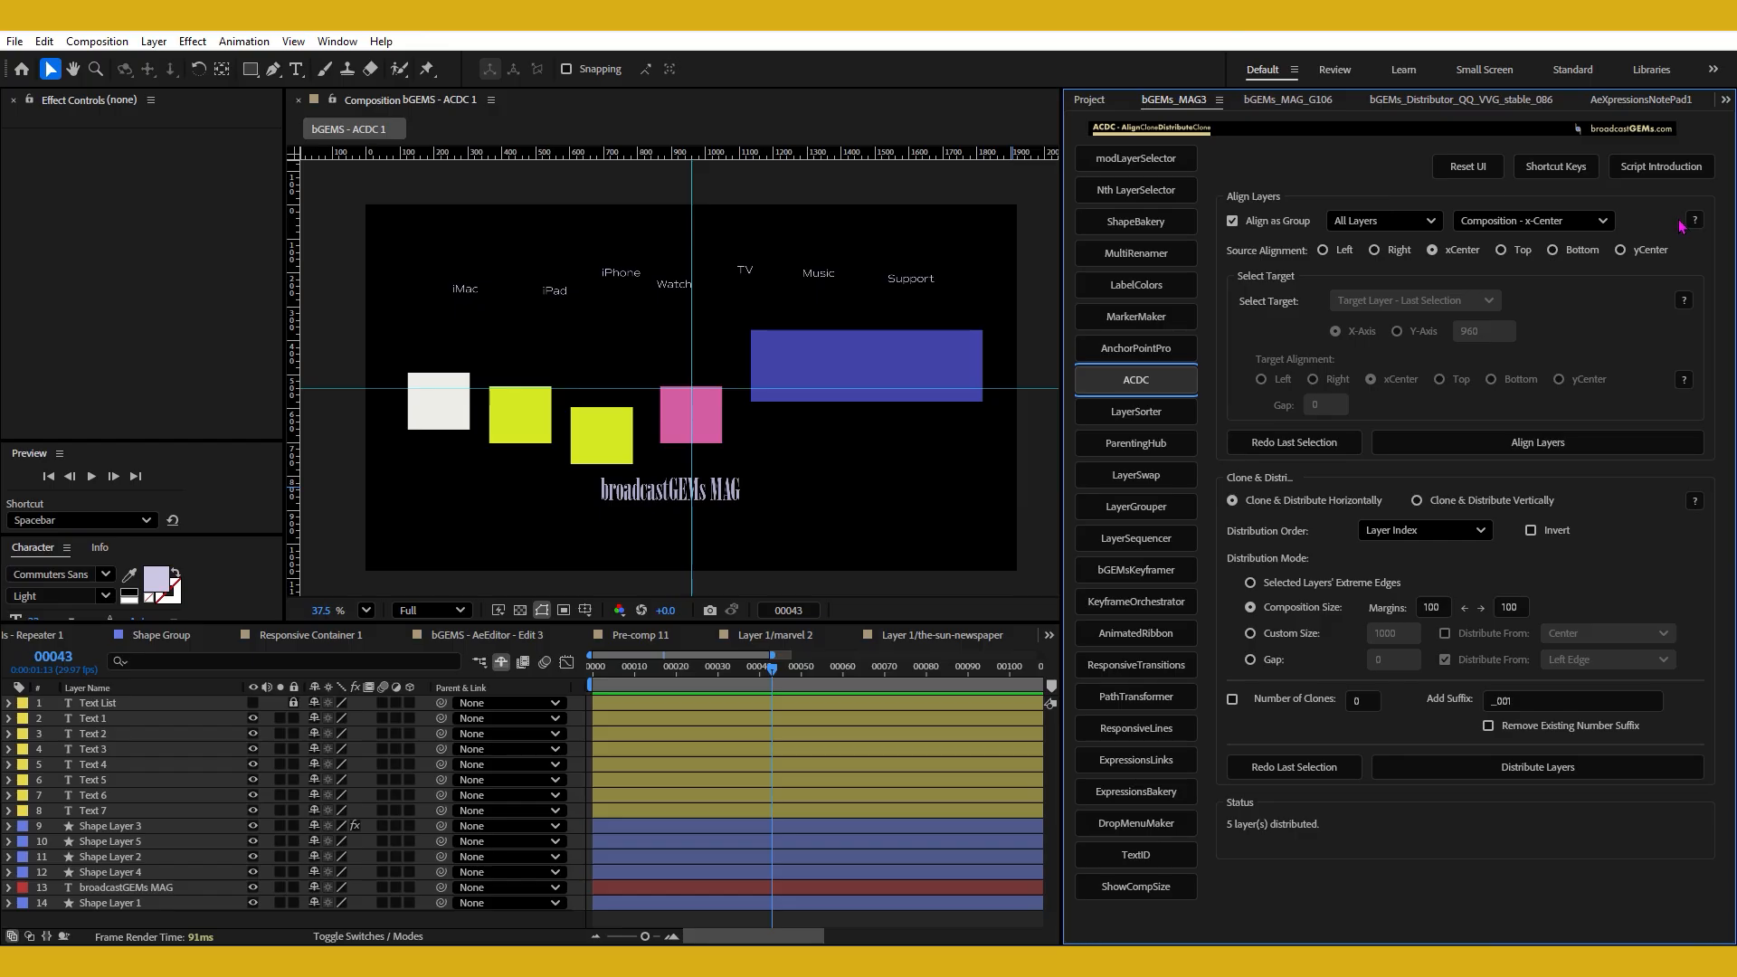
# Review ACDC's shortcut keys and the Script Introduction text, closing each window.
pyautogui.click(1557, 167)
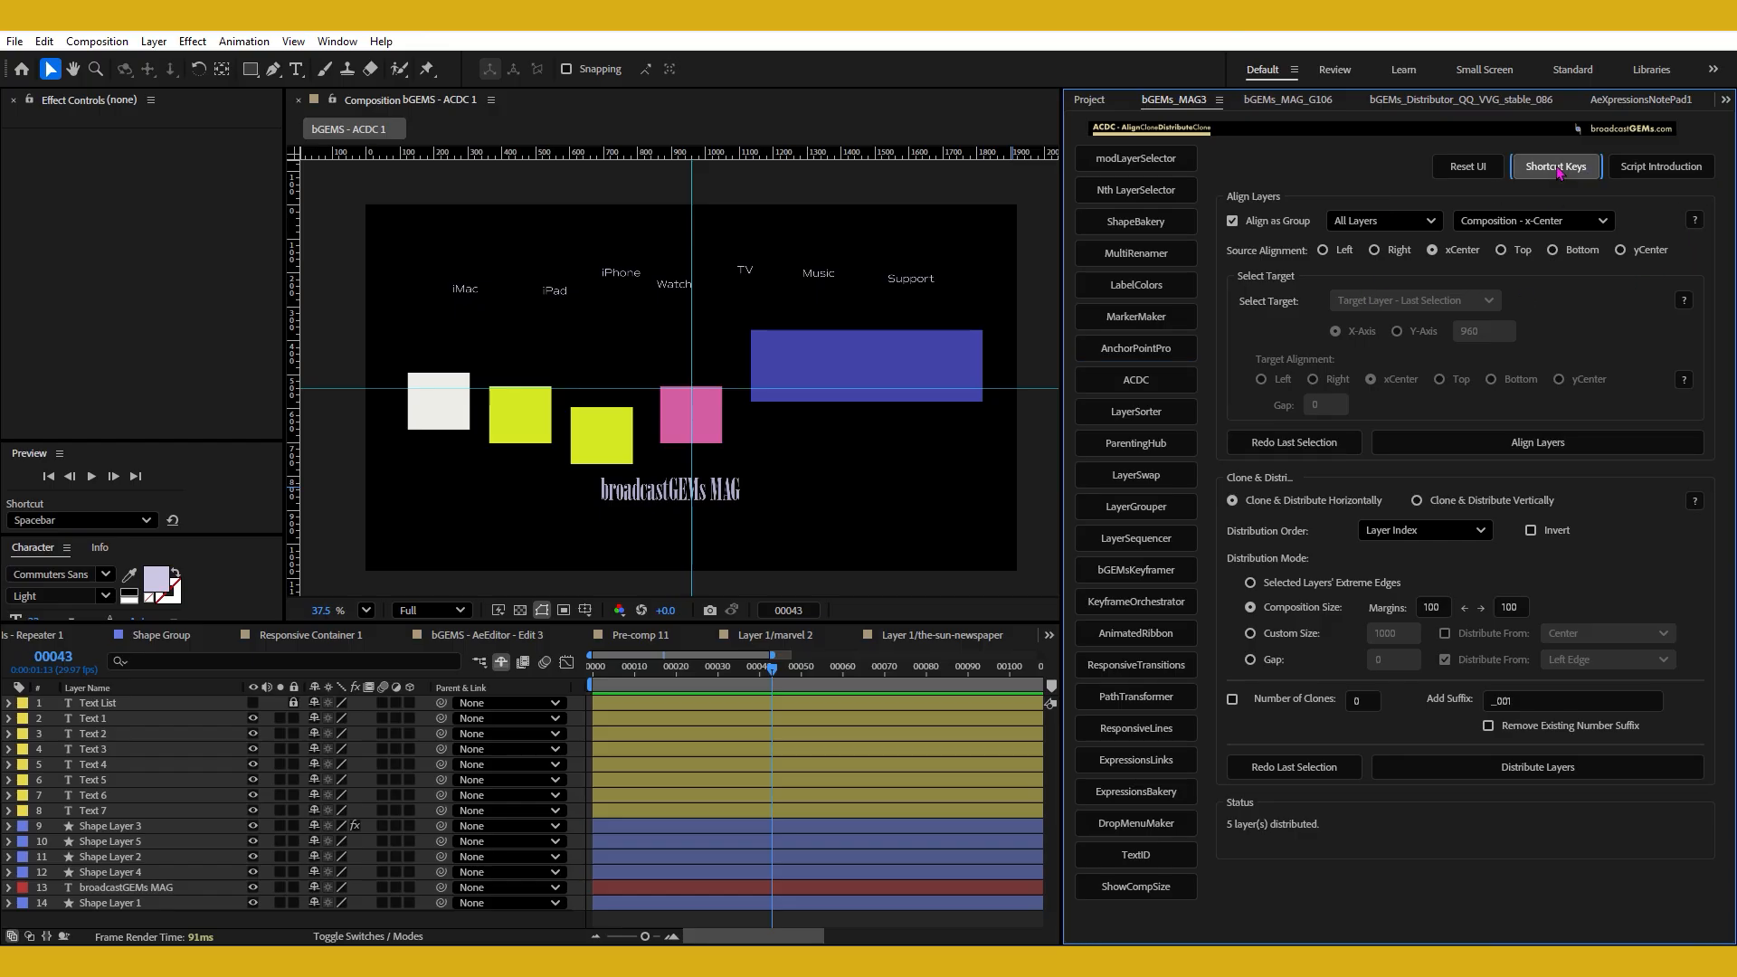
pyautogui.moveTo(1117, 419); pyautogui.dragTo(1115, 525)
pyautogui.click(868, 650)
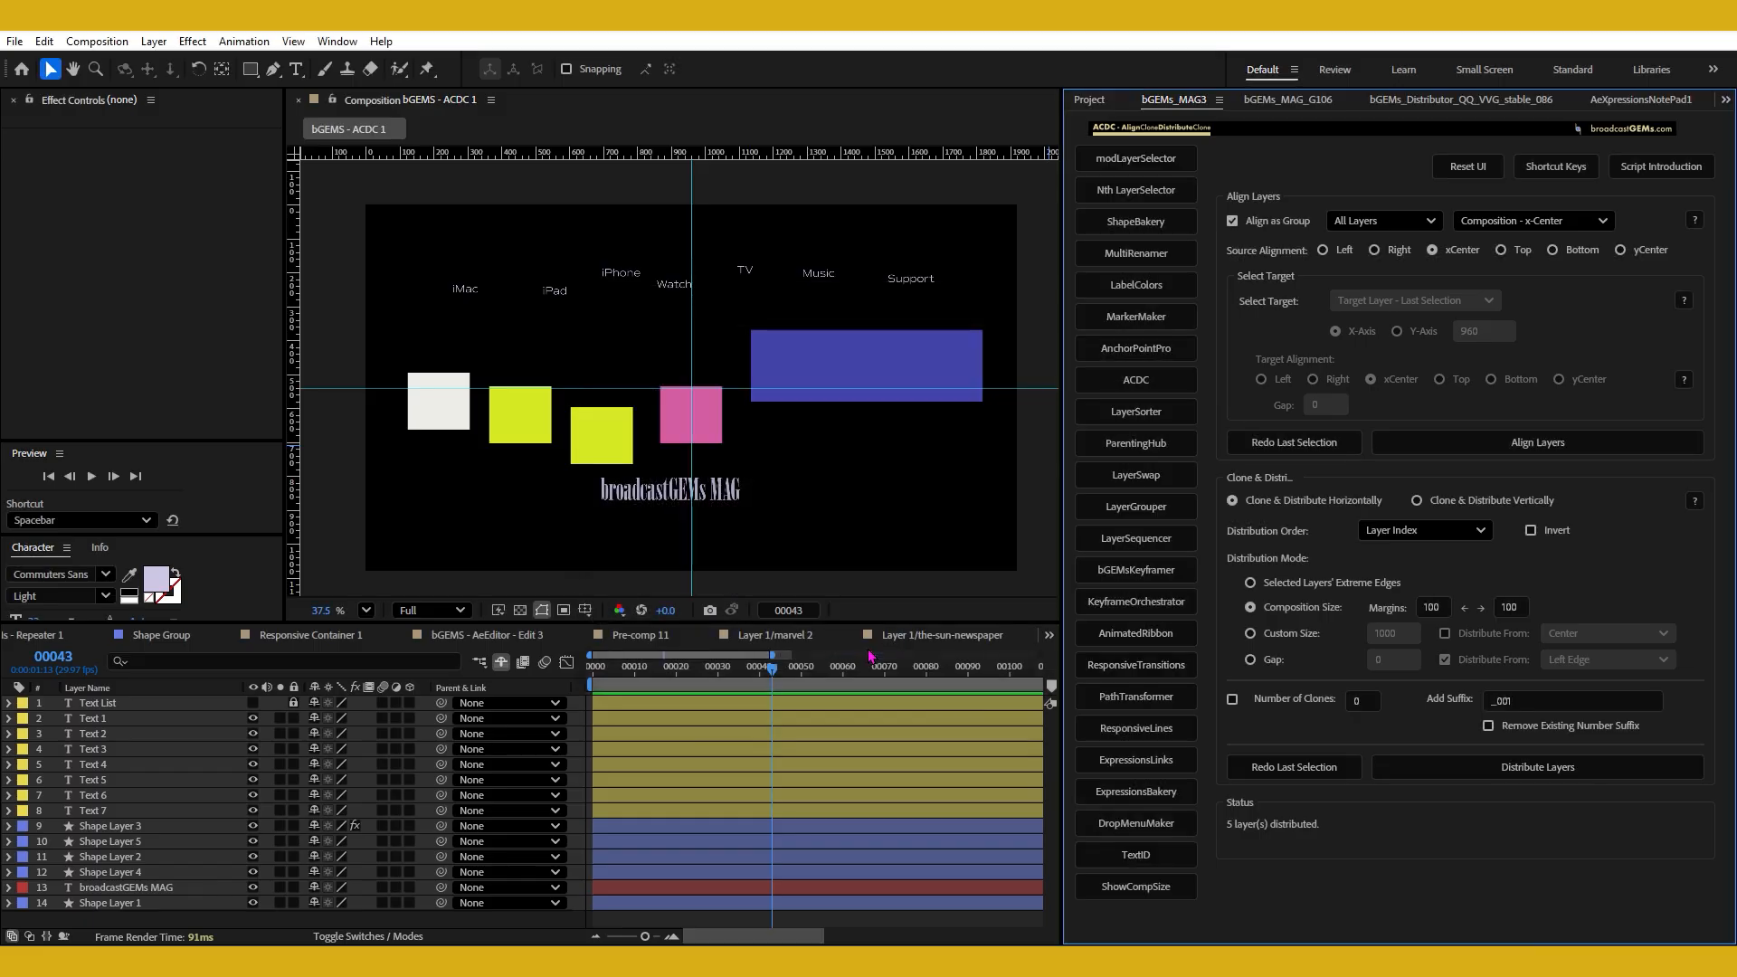
pyautogui.click(1662, 167)
pyautogui.scroll(-3, 1113, 481)
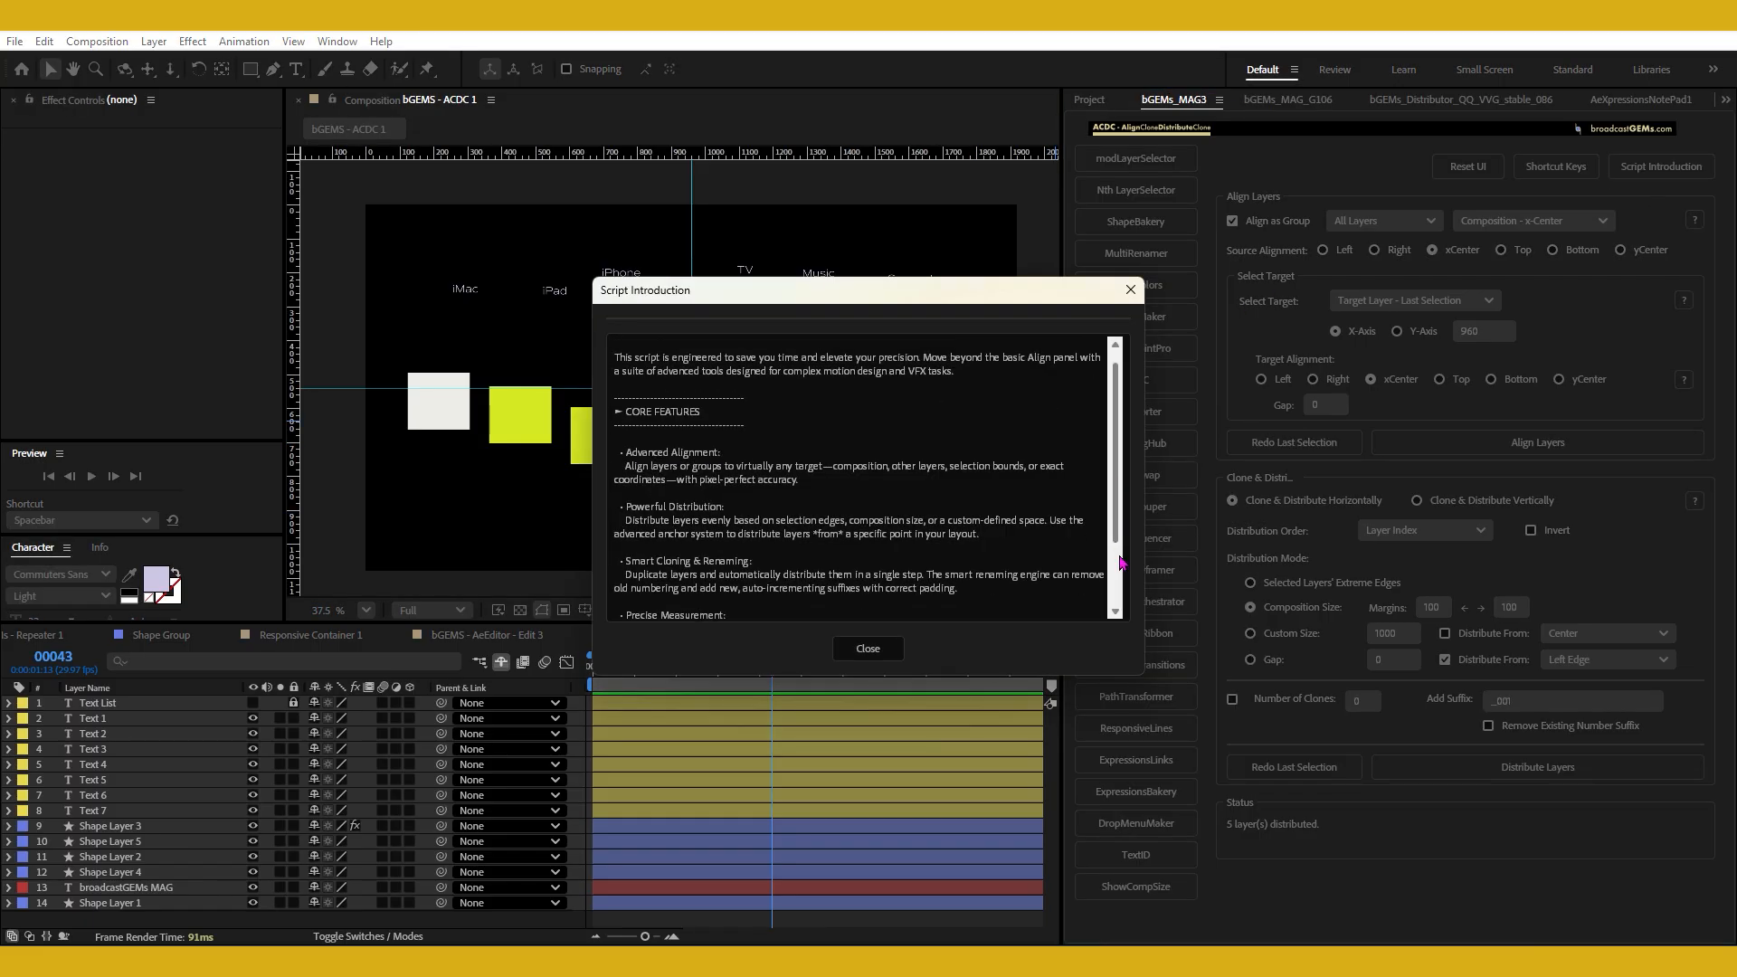
pyautogui.click(867, 650)
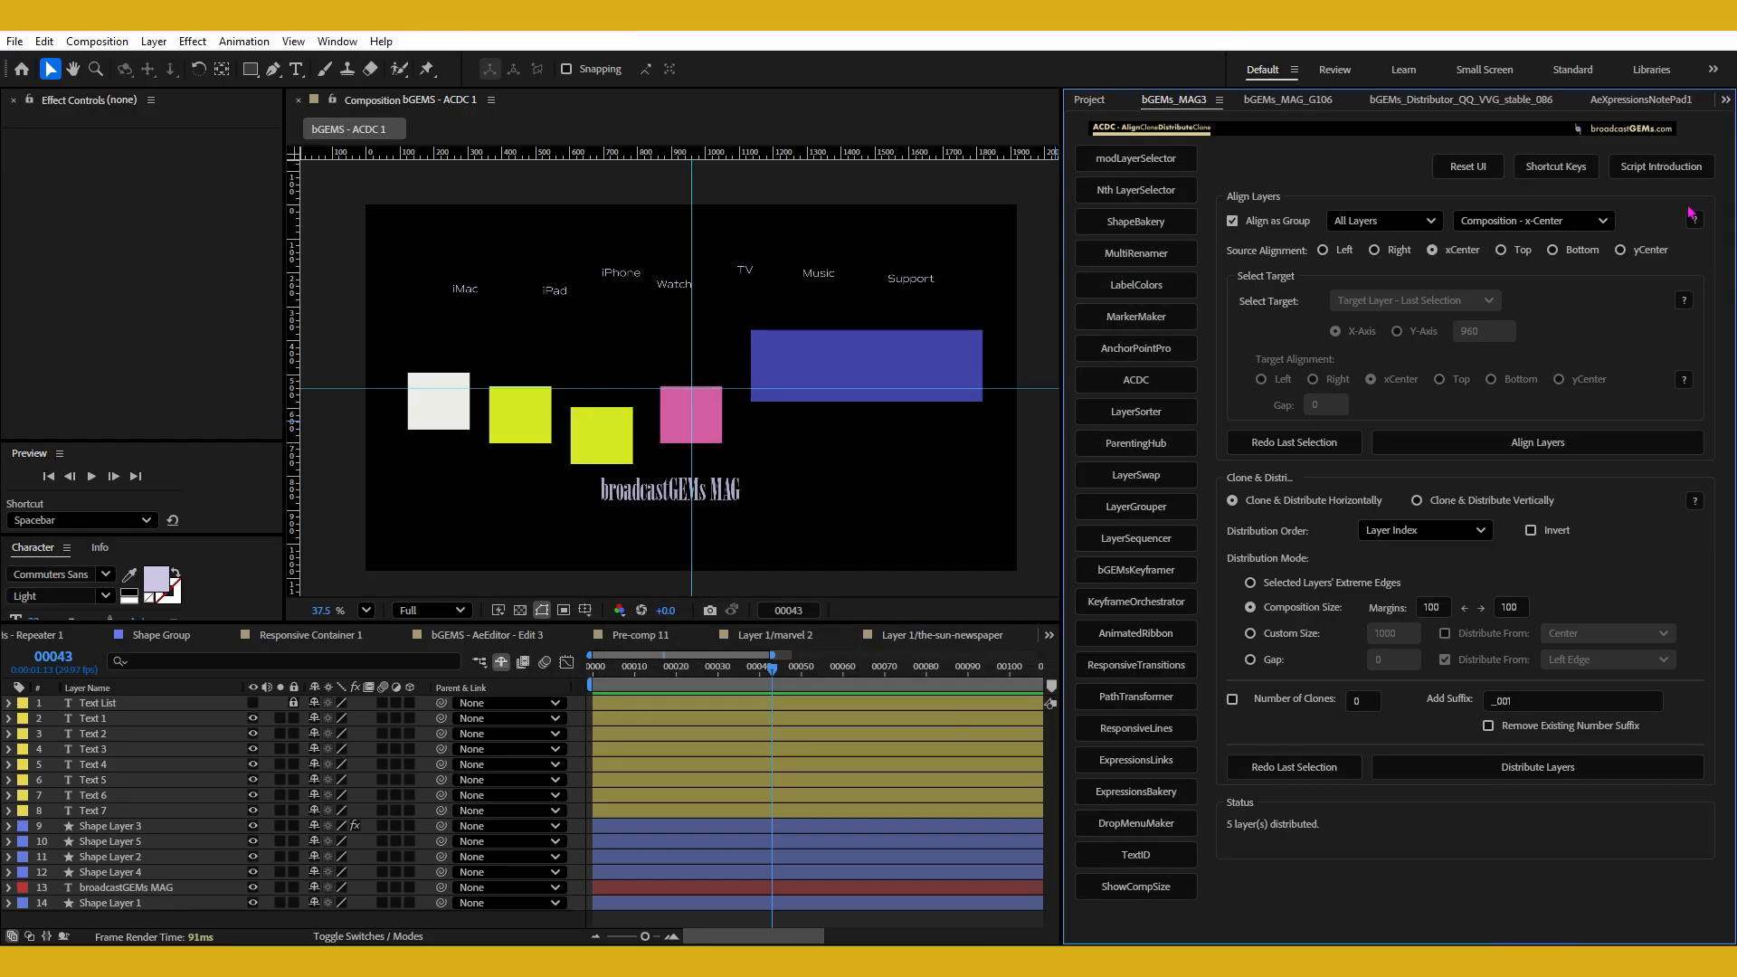
# Read the help notes for target alignment, target selection, Align Layers and Clone & Distribute, closing each one.
pyautogui.click(1682, 381)
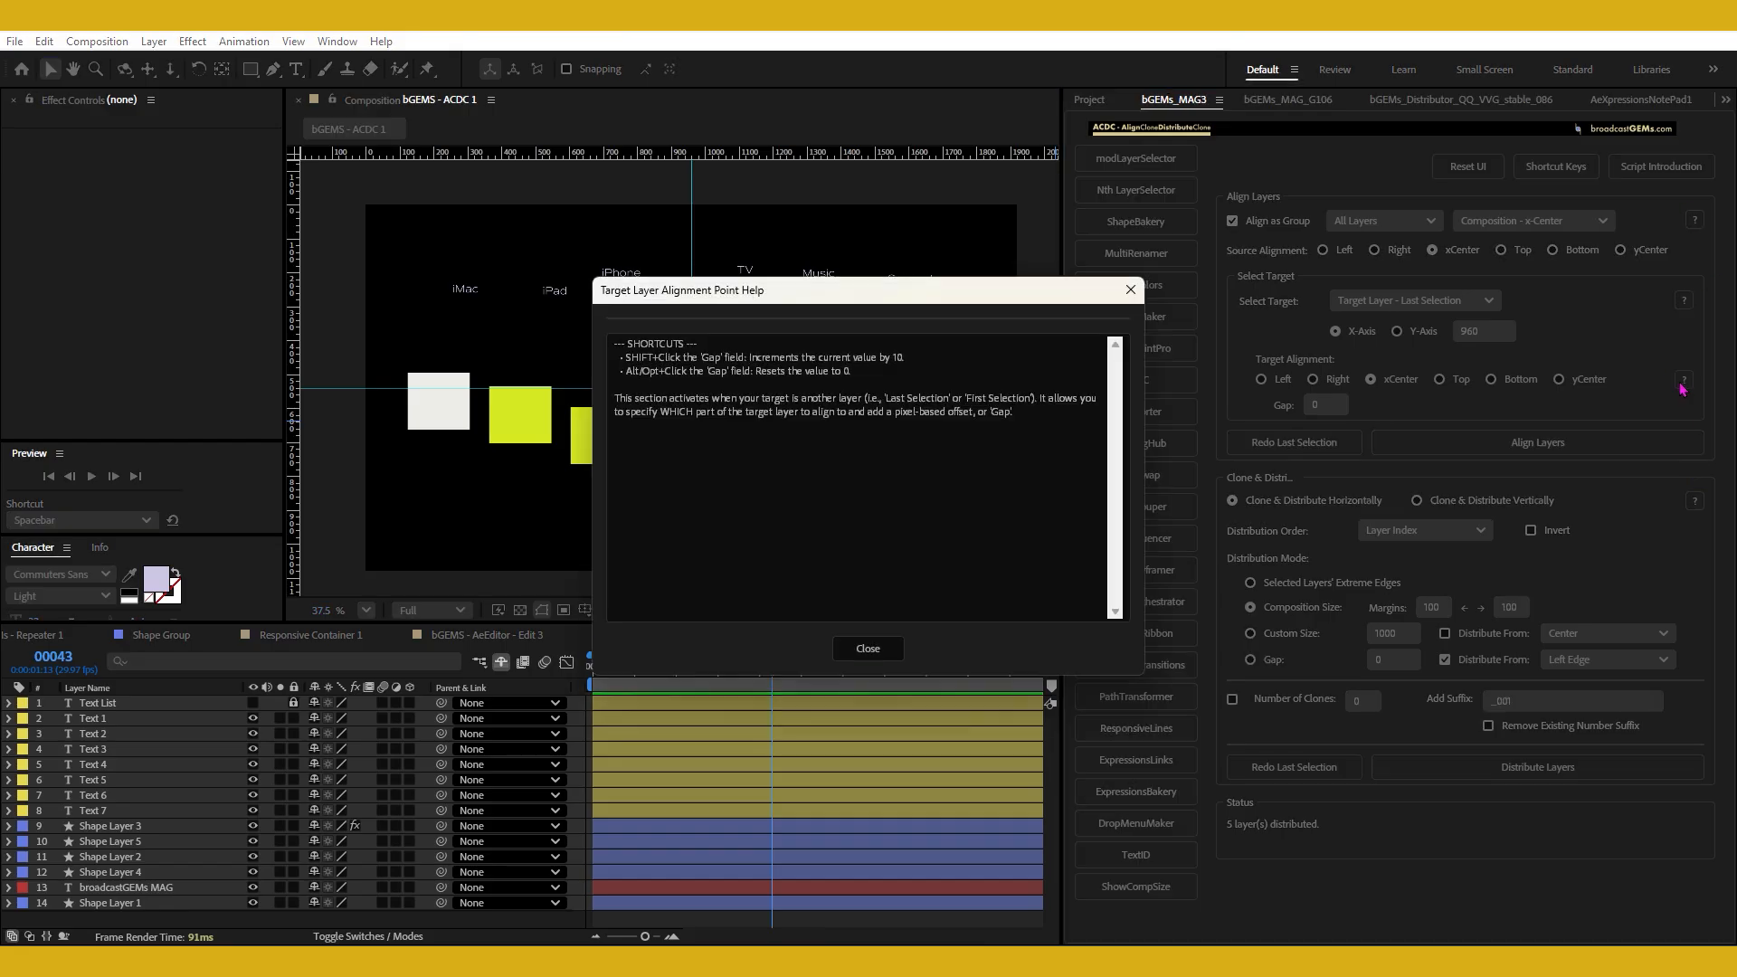
pyautogui.click(876, 648)
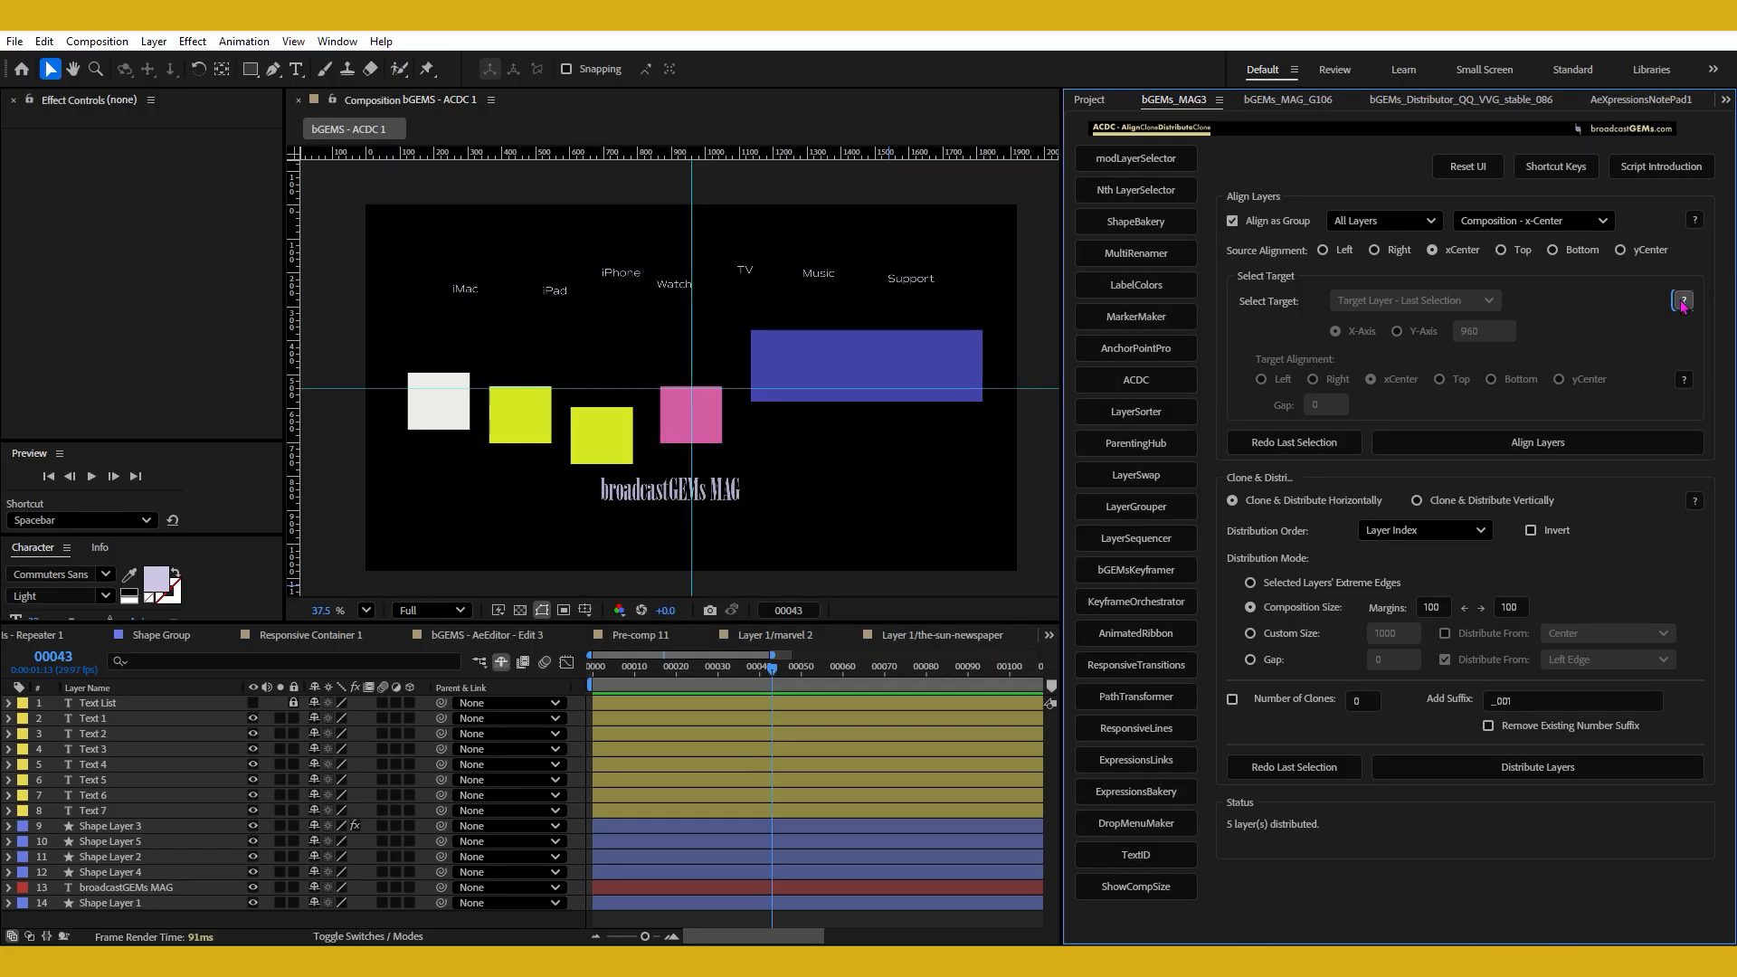
pyautogui.click(1684, 302)
pyautogui.click(868, 649)
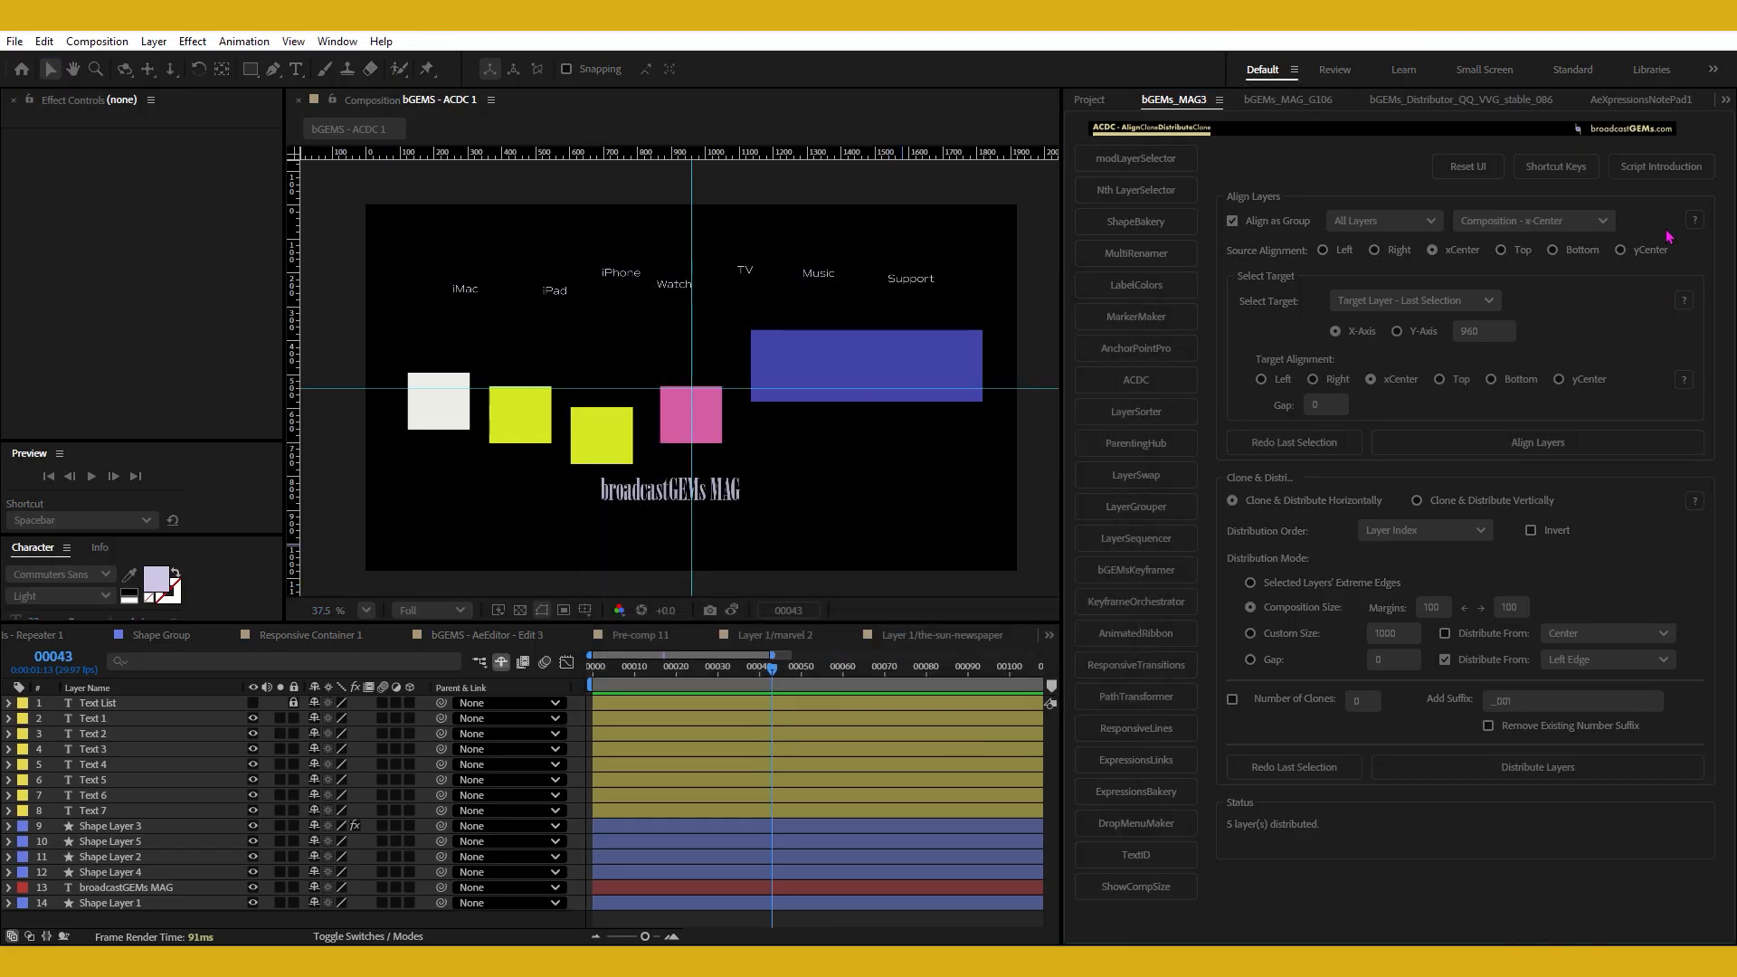
pyautogui.click(1695, 221)
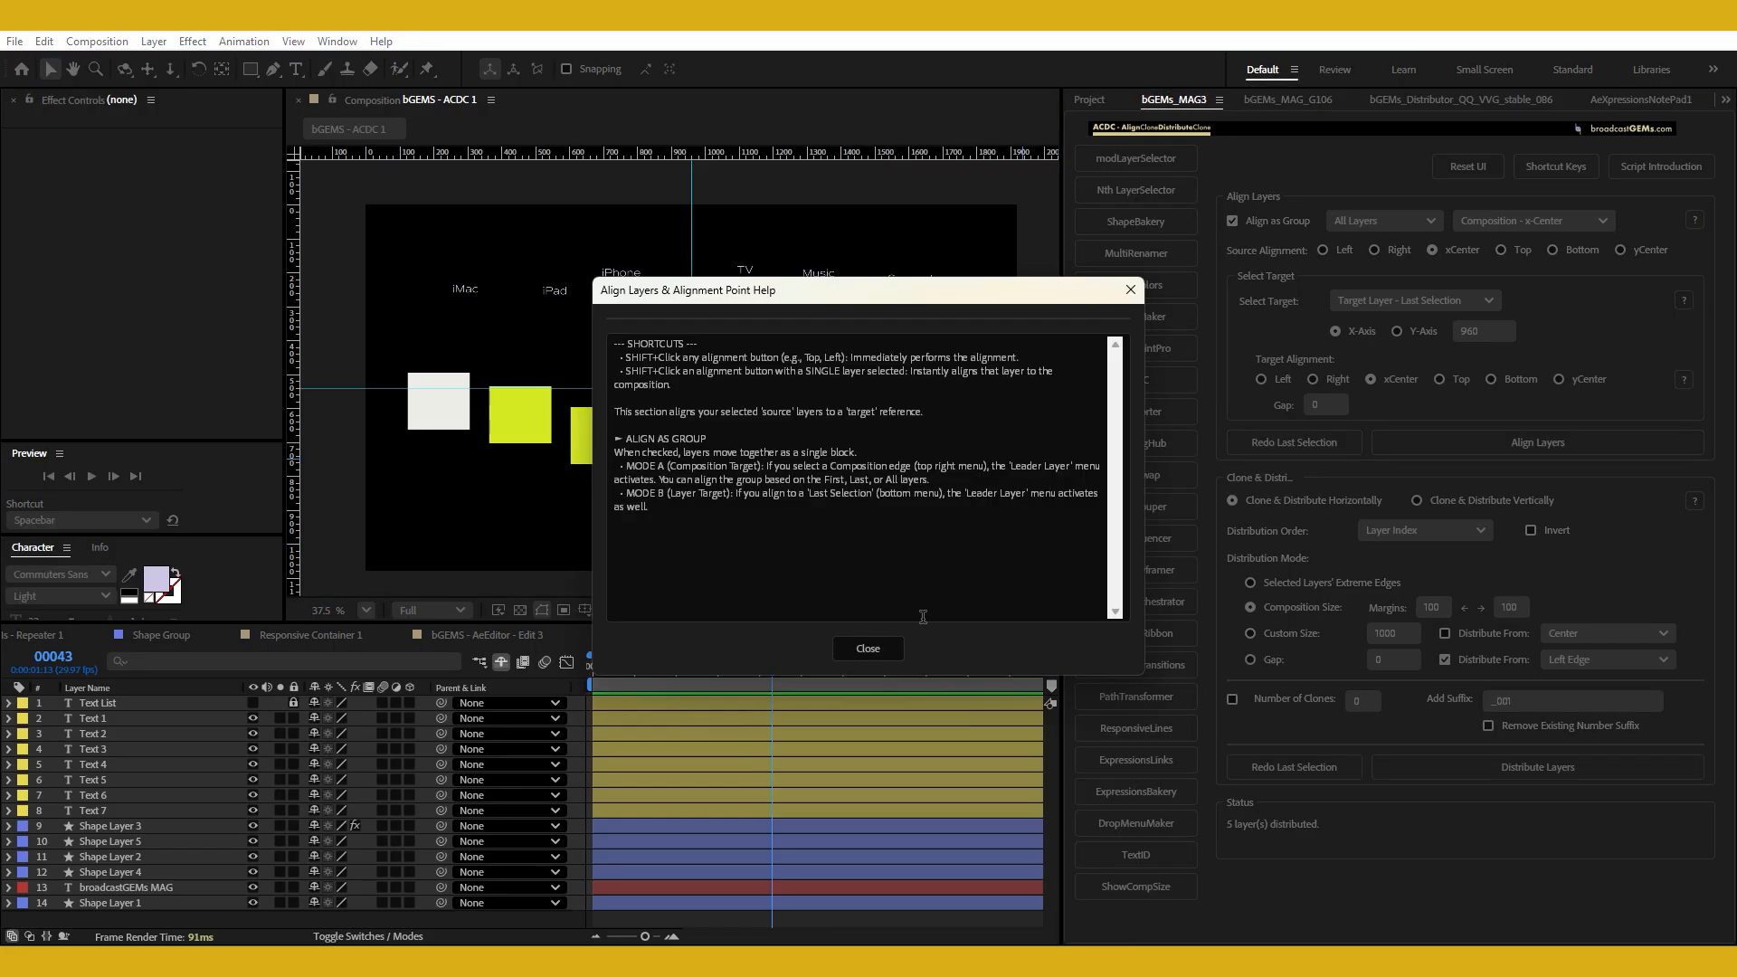
pyautogui.click(871, 649)
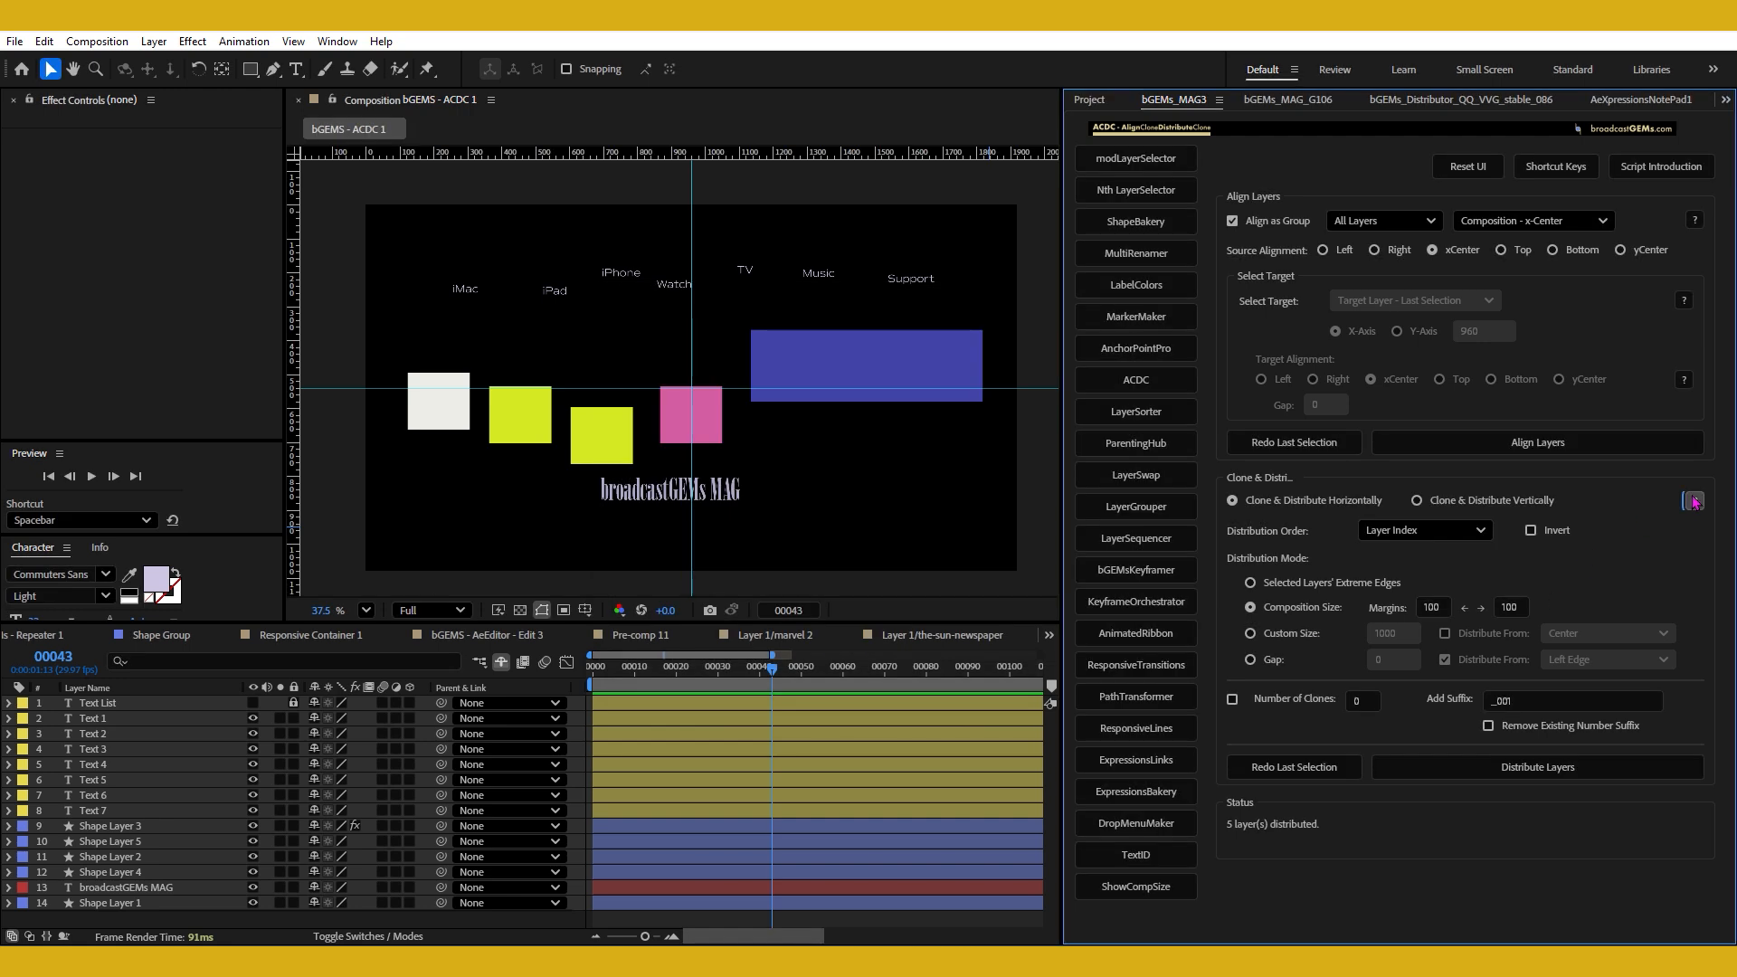
pyautogui.click(1692, 502)
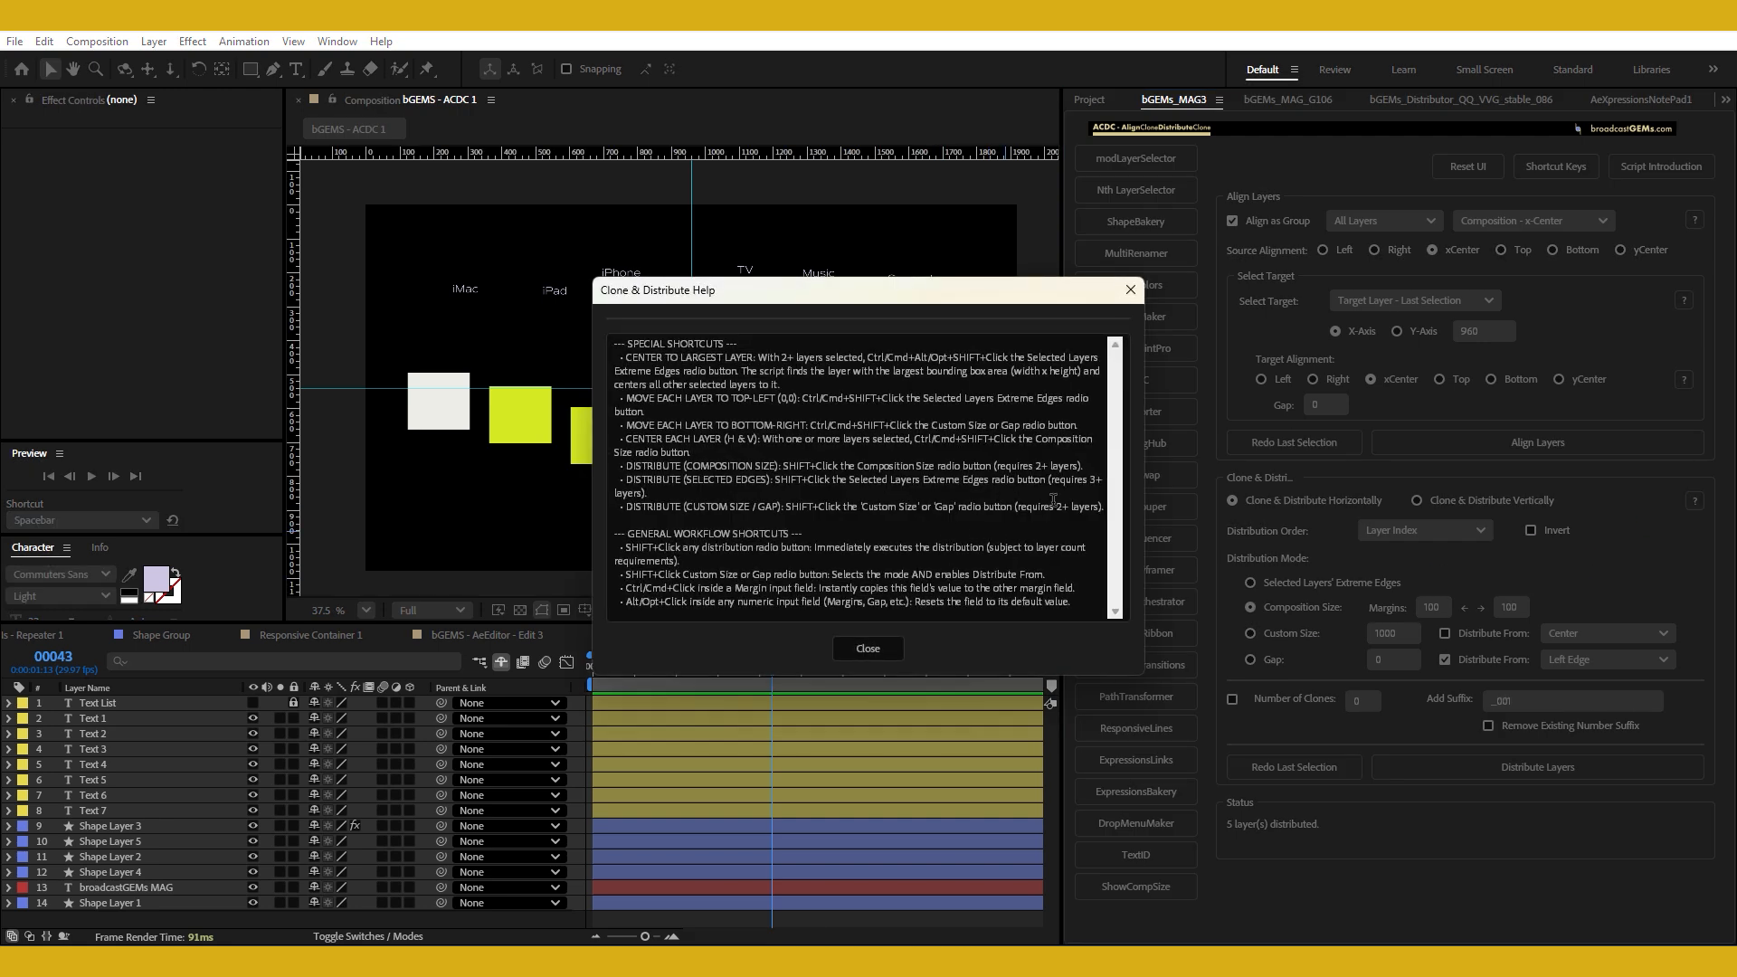
pyautogui.click(876, 654)
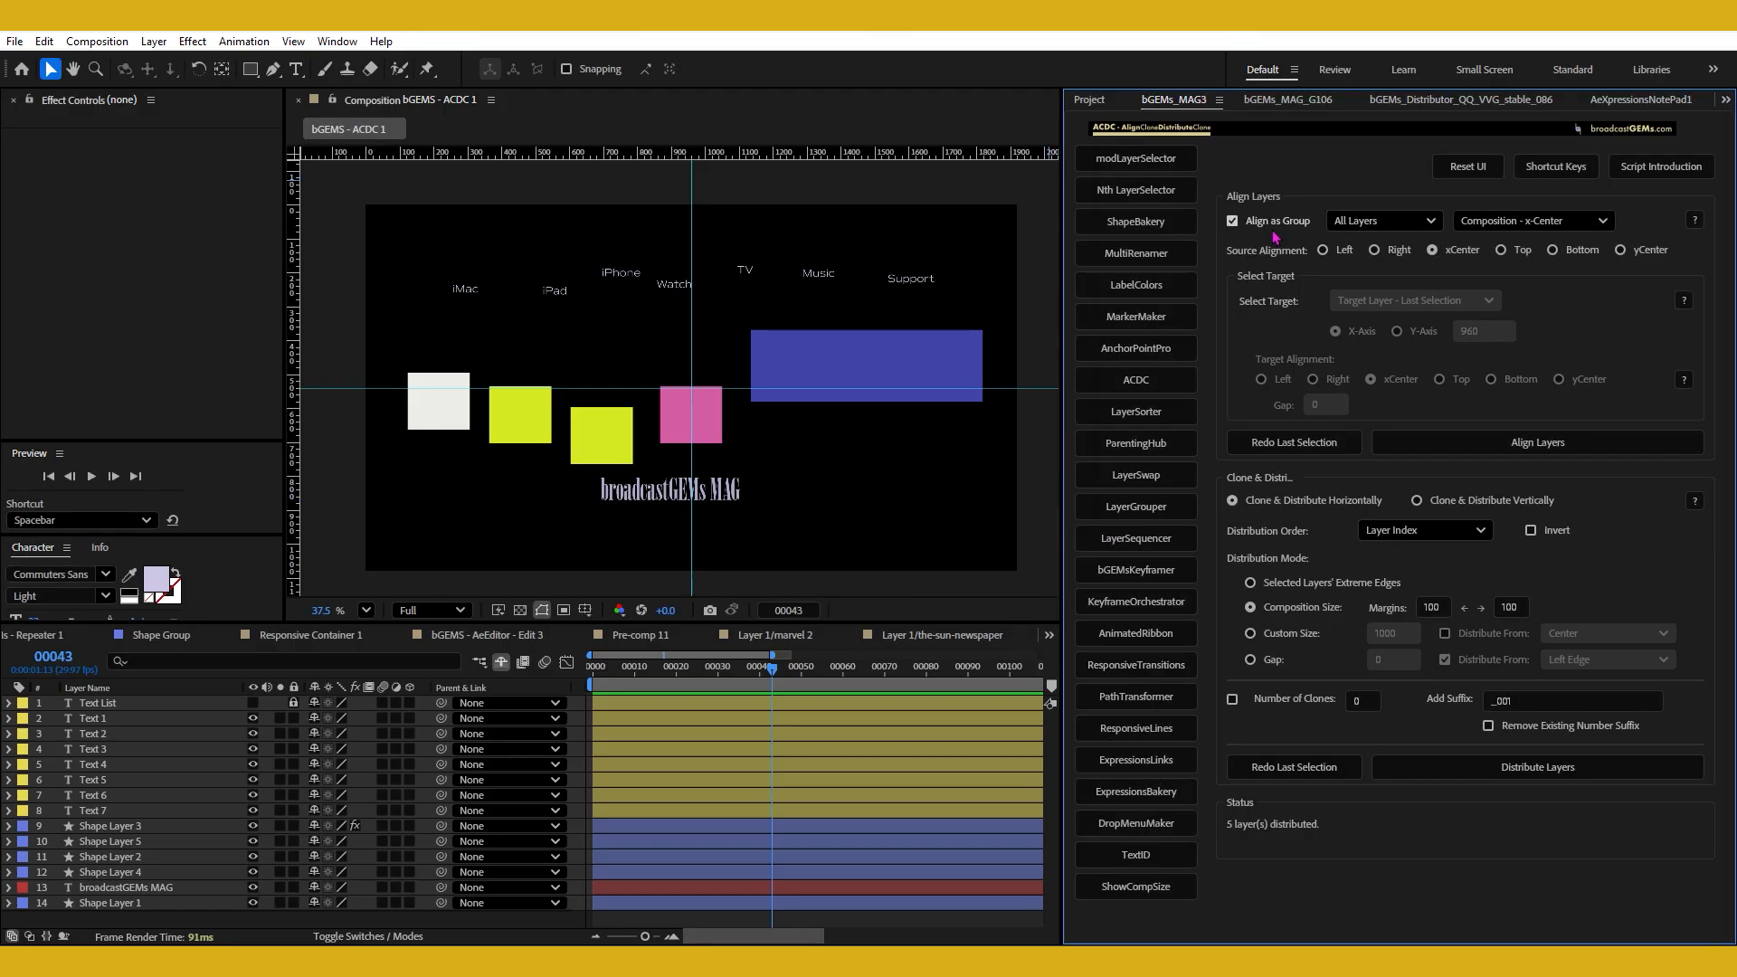
# Reset the ACDC settings to their defaults and enable Align as Group.
pyautogui.click(1232, 221)
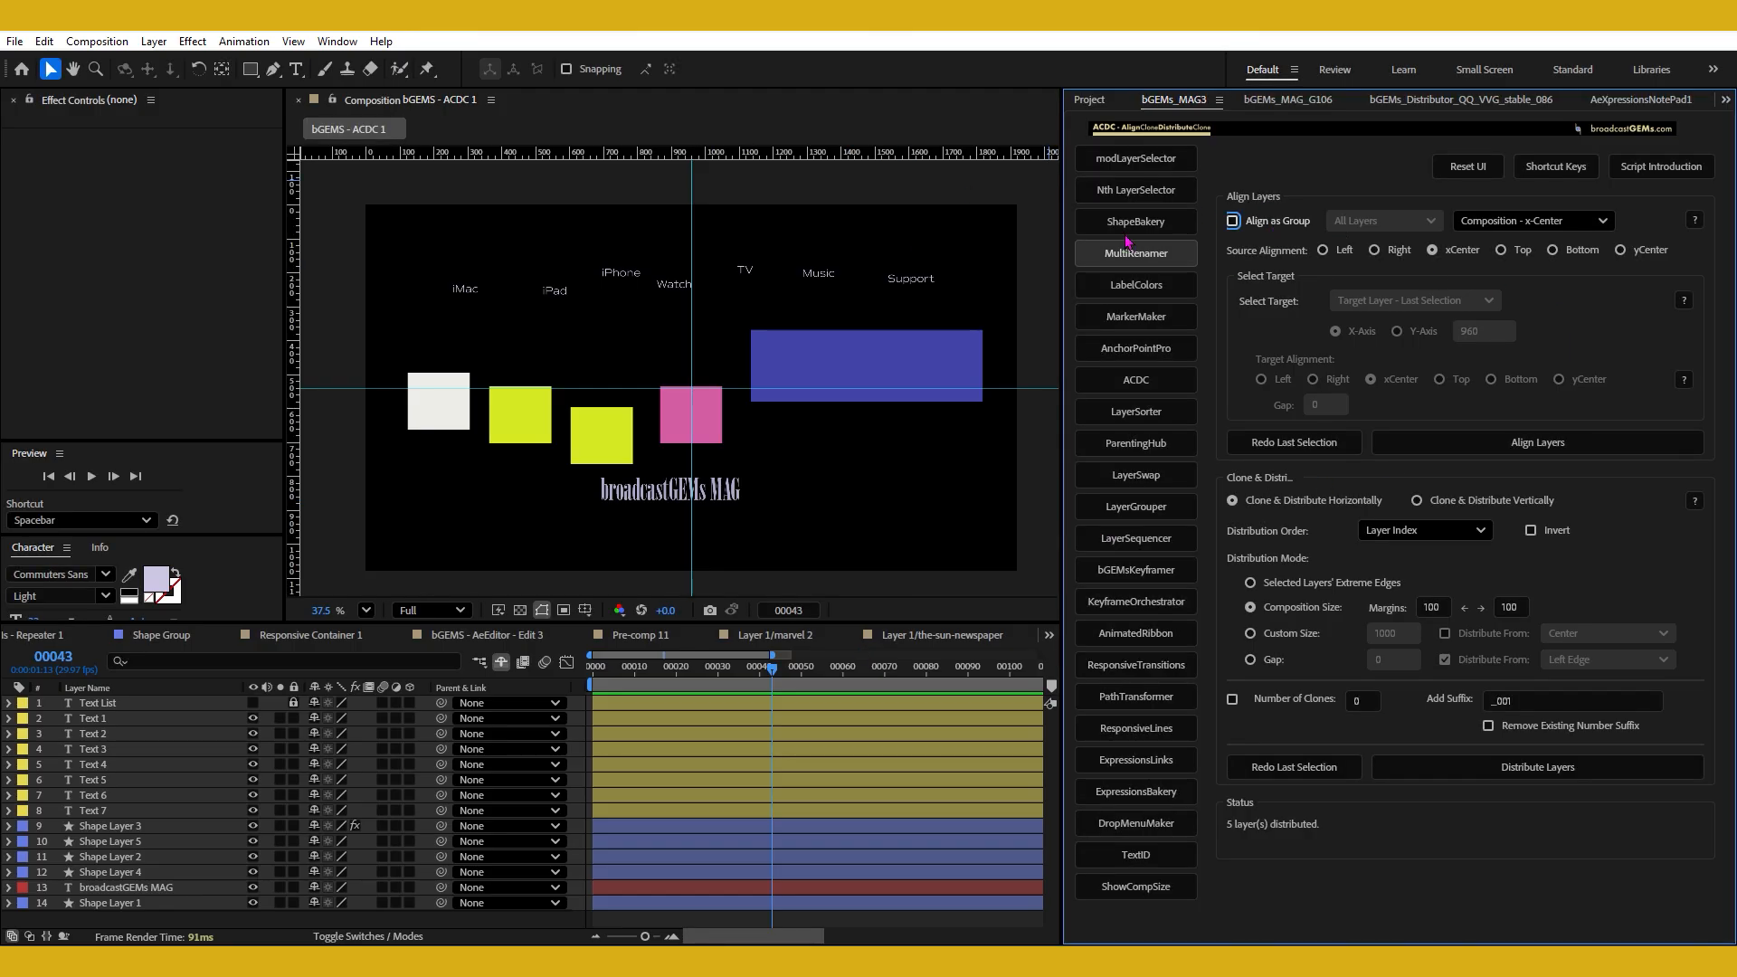
pyautogui.click(1477, 168)
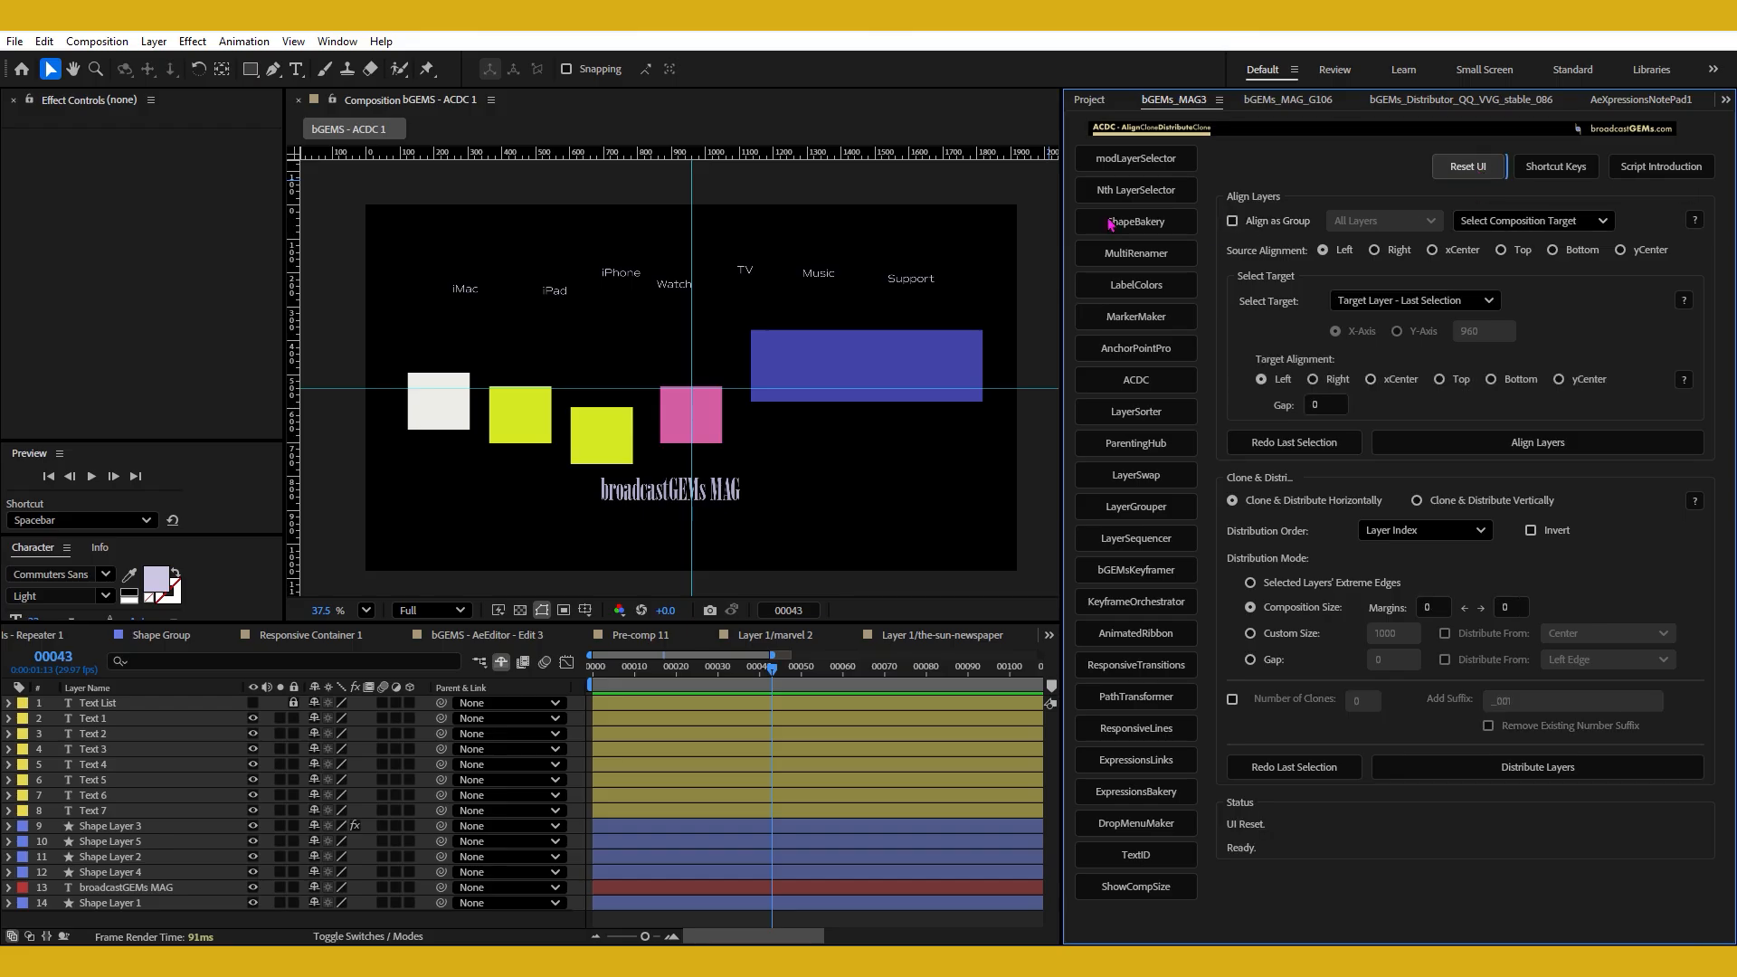
pyautogui.click(1233, 223)
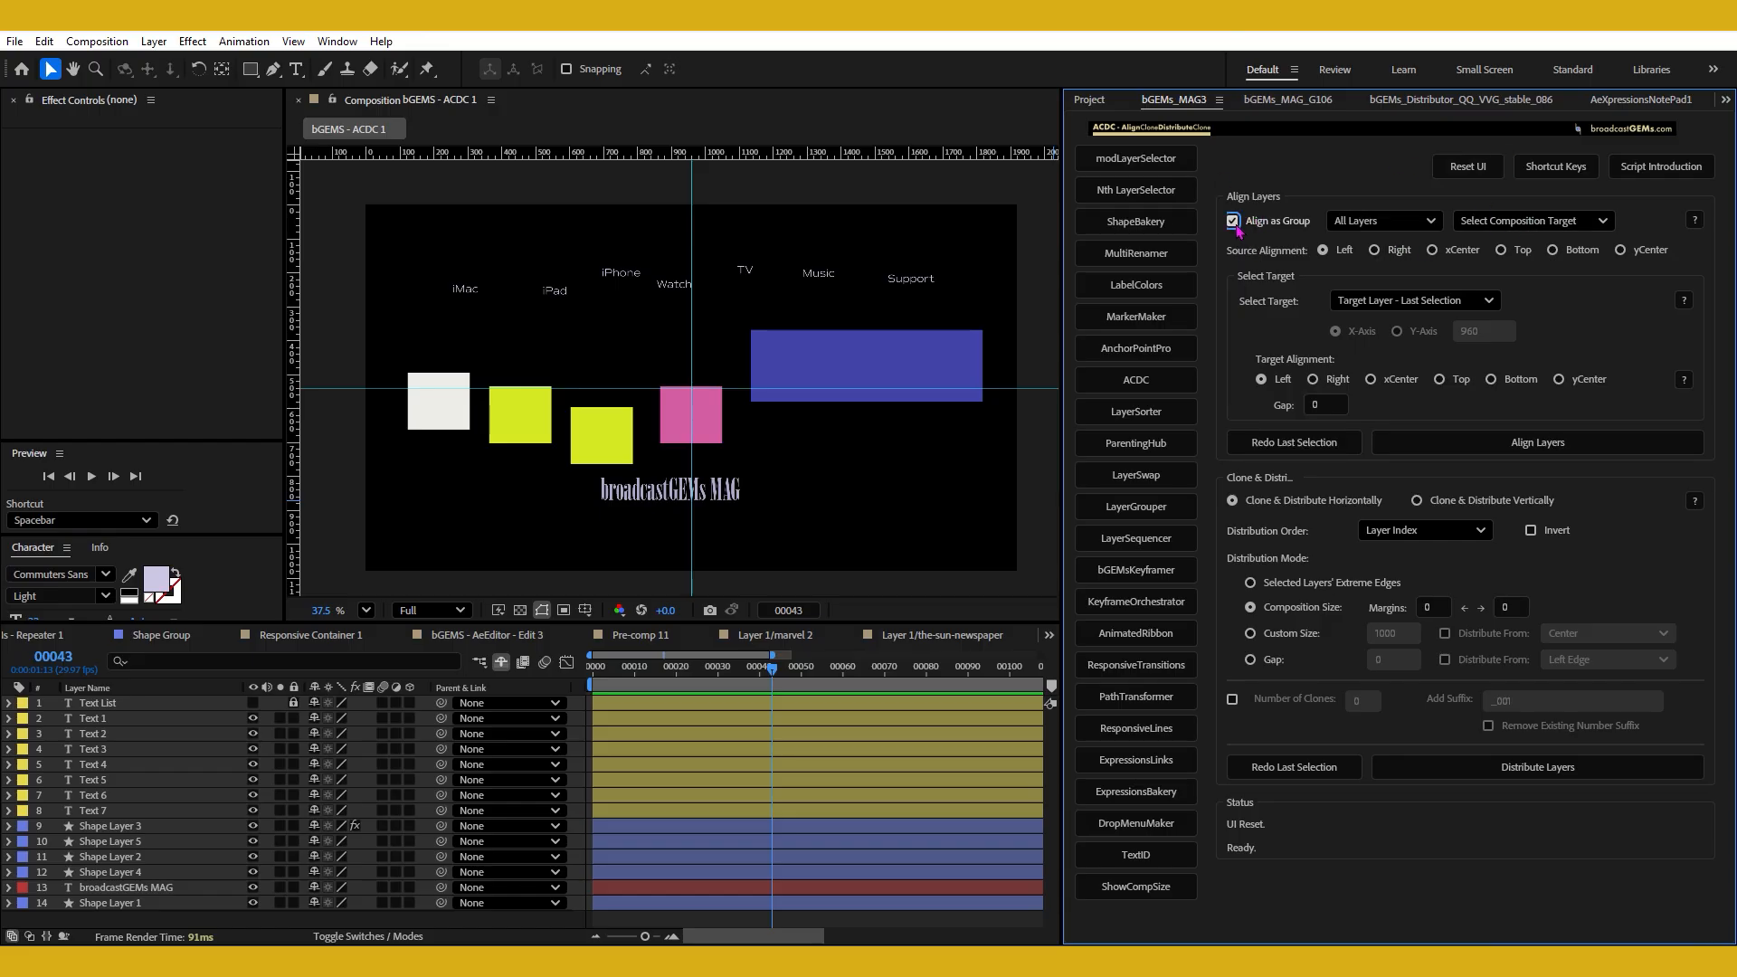
pyautogui.click(1255, 232)
pyautogui.click(1255, 232)
pyautogui.click(1343, 226)
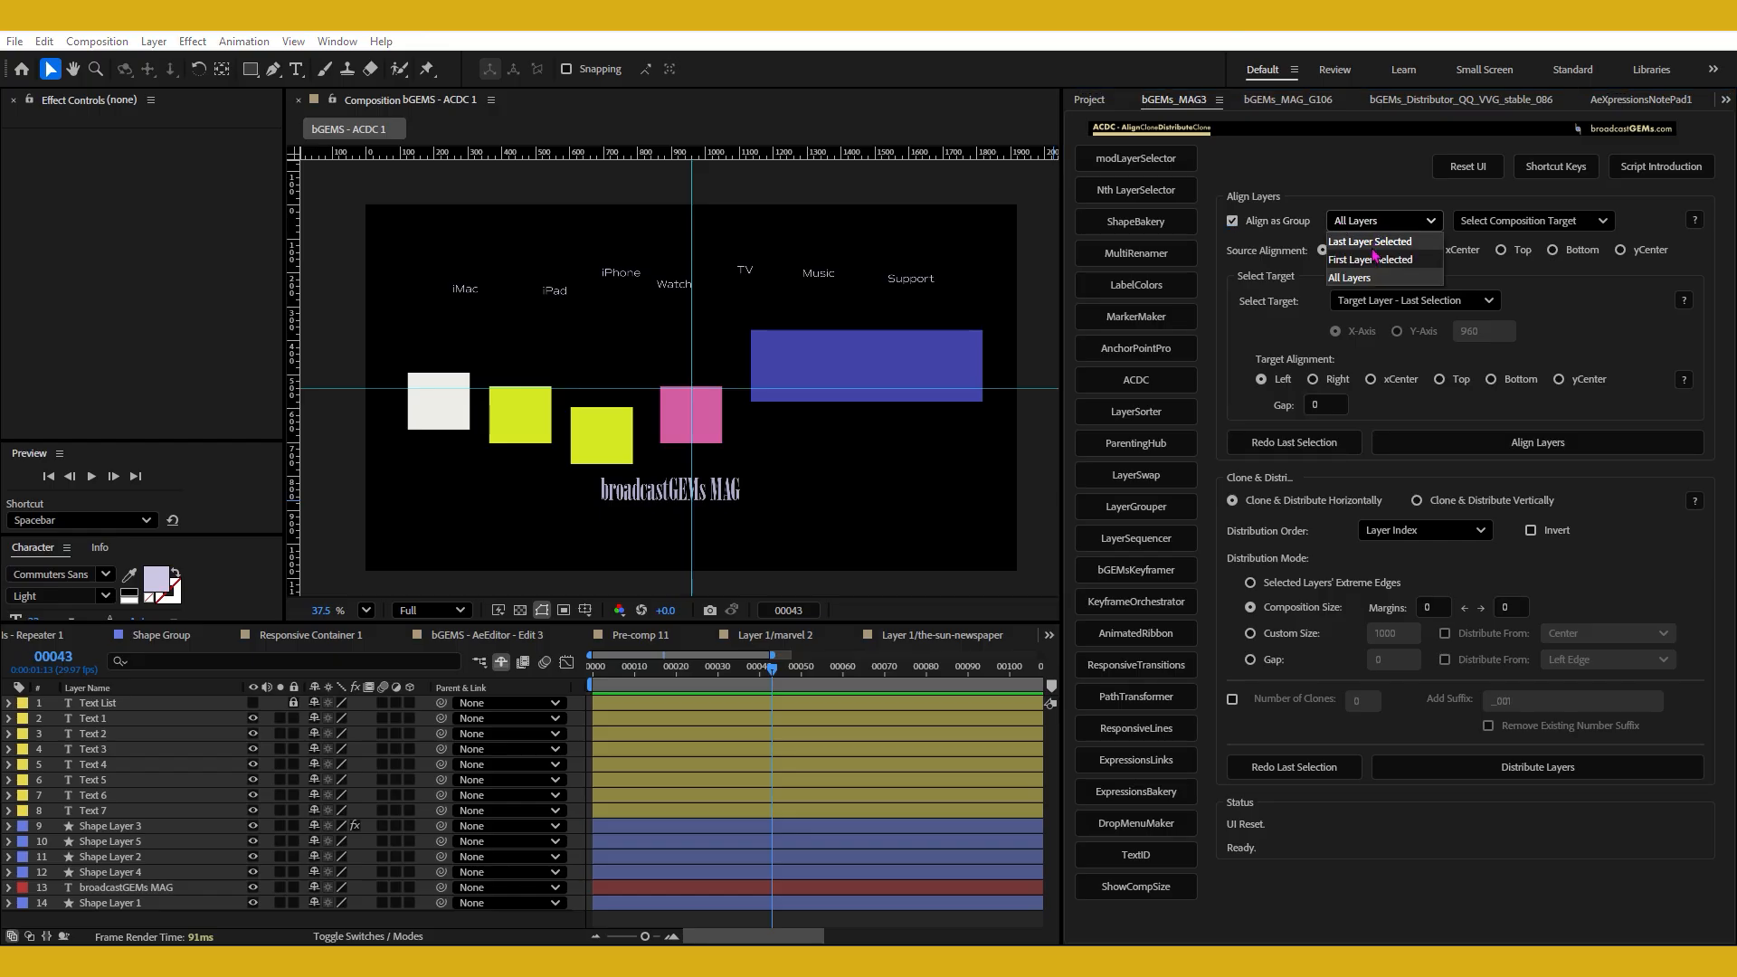
# Select the four small squares and set the group alignment reference to Last Layer Selected.
pyautogui.moveTo(381, 360); pyautogui.dragTo(697, 454)
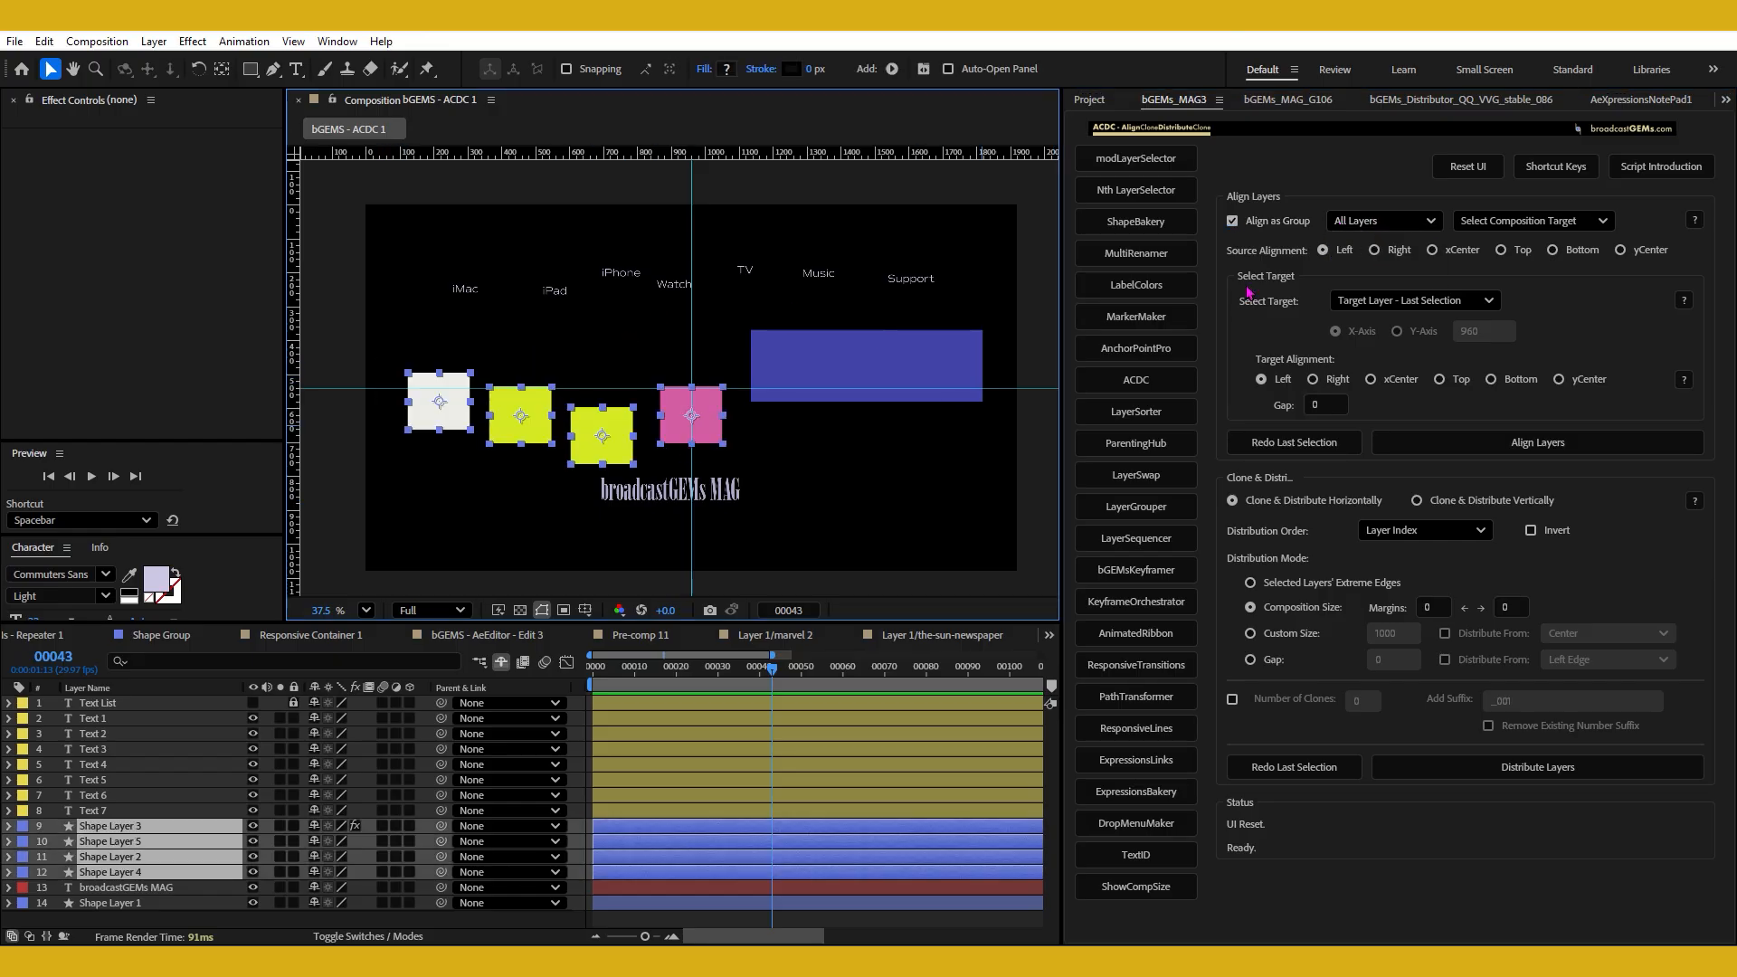
pyautogui.click(1338, 225)
pyautogui.click(1344, 241)
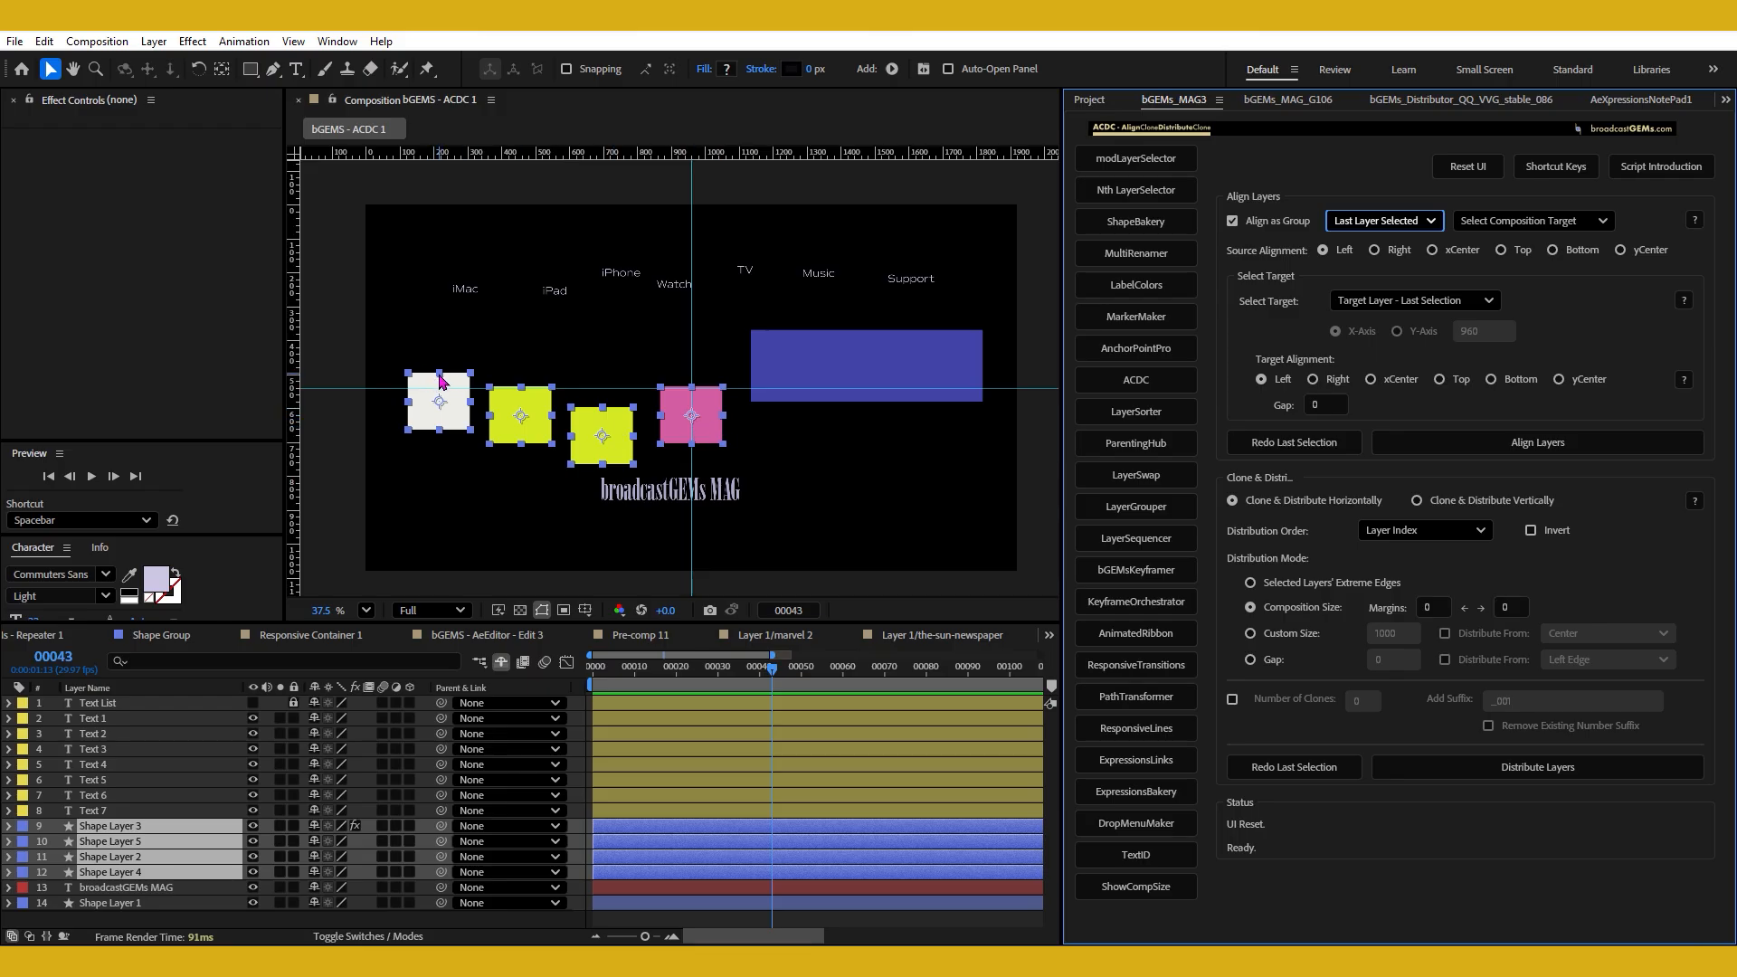
pyautogui.click(1376, 221)
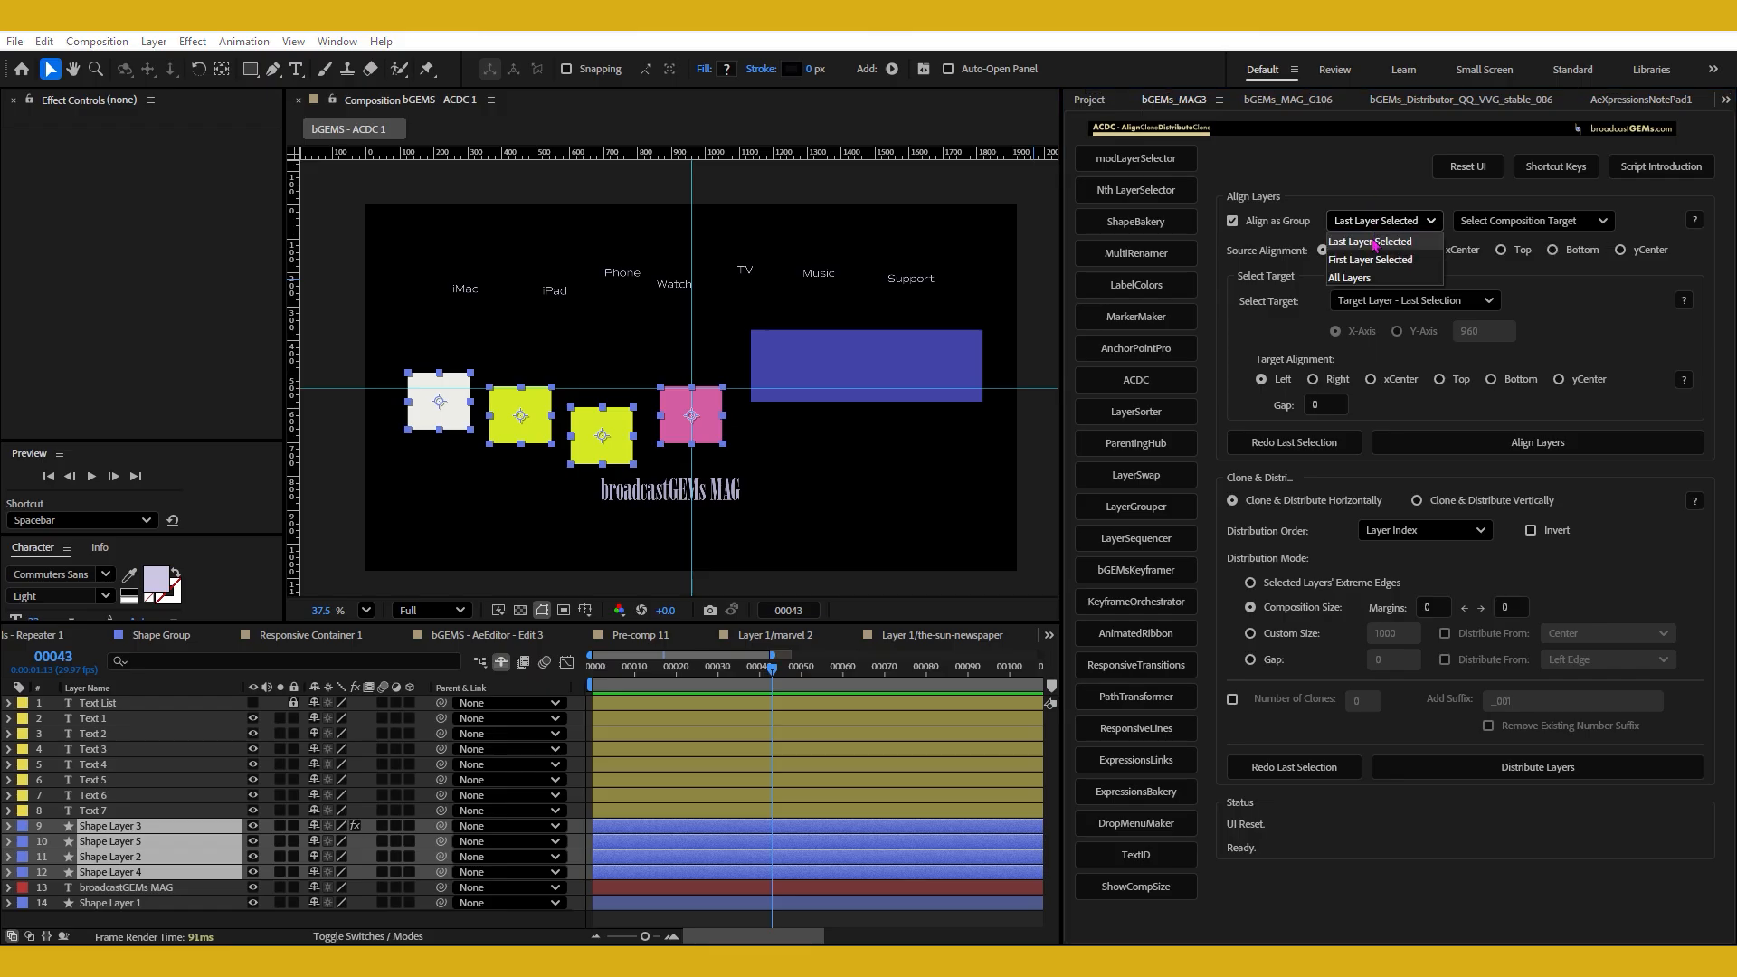
pyautogui.click(1371, 242)
# Reselect the four squares so that the white square is the last one added to the selection.
pyautogui.keyDown('shift'); pyautogui.click(462, 409); pyautogui.keyUp('shift')
pyautogui.keyDown('shift'); pyautogui.click(461, 409); pyautogui.keyUp('shift')
pyautogui.moveTo(381, 346); pyautogui.dragTo(738, 466)
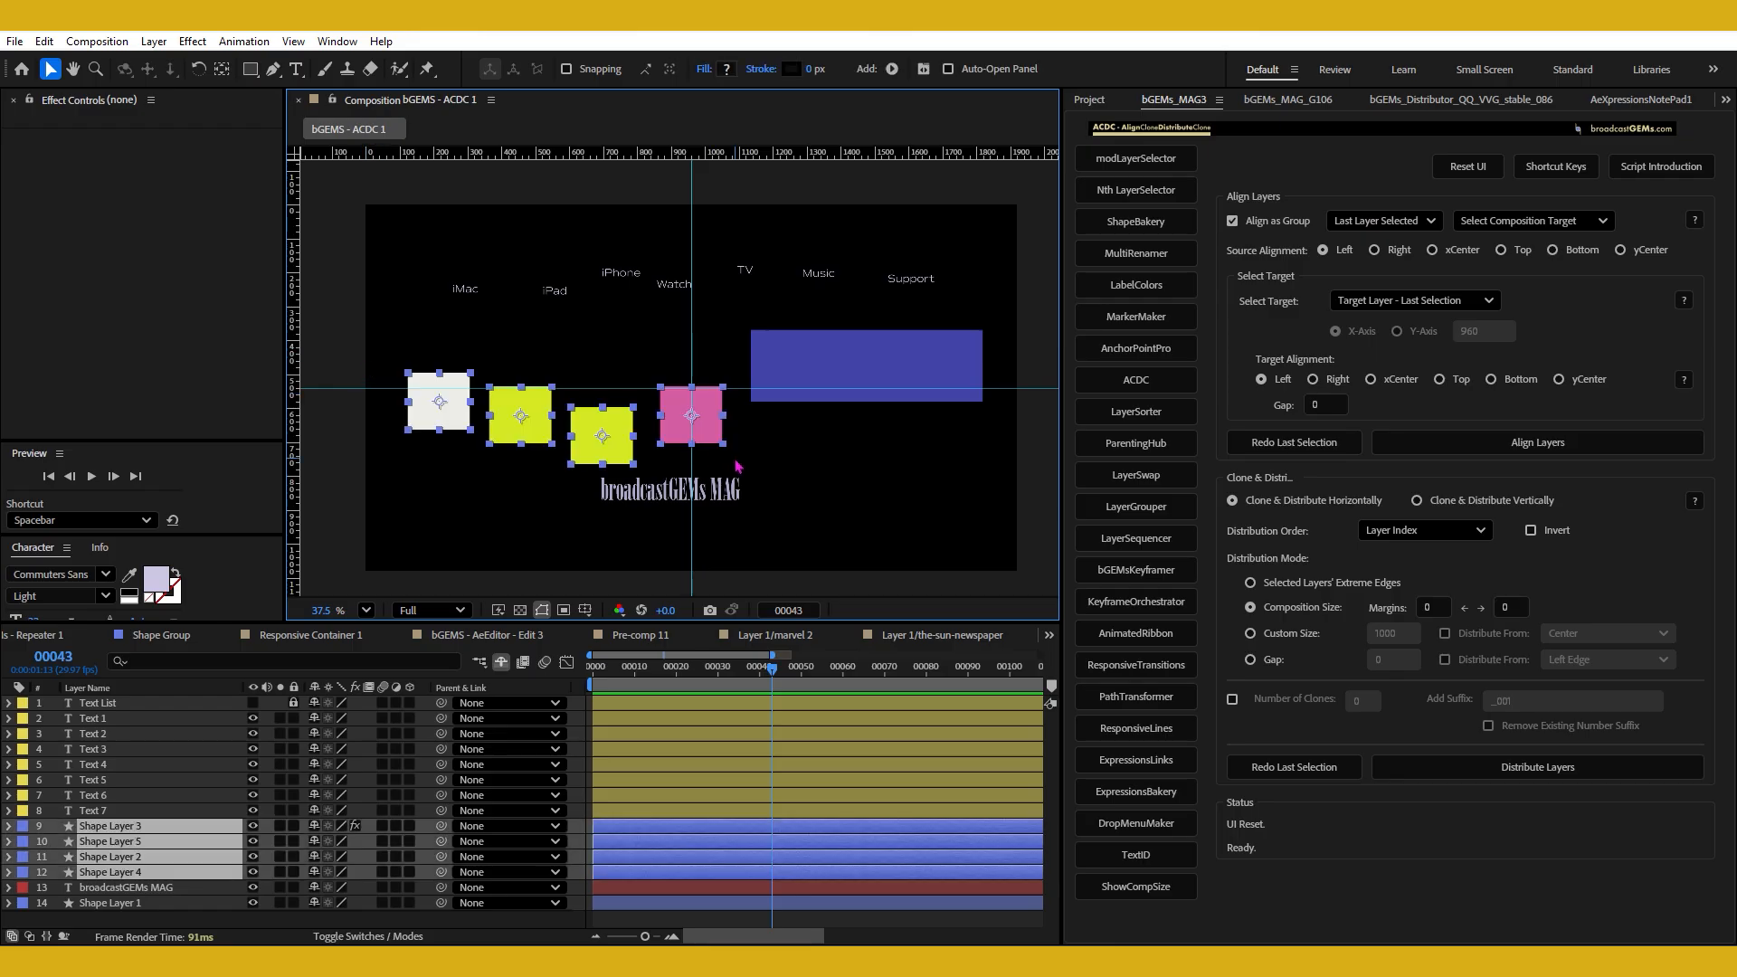
pyautogui.keyDown('shift'); pyautogui.click(620, 452); pyautogui.keyUp('shift')
pyautogui.keyDown('shift'); pyautogui.click(615, 455); pyautogui.keyUp('shift')
pyautogui.keyDown('shift'); pyautogui.click(509, 427); pyautogui.keyUp('shift')
pyautogui.keyDown('shift'); pyautogui.click(509, 443); pyautogui.keyUp('shift')
pyautogui.keyDown('shift'); pyautogui.click(456, 425); pyautogui.keyUp('shift')
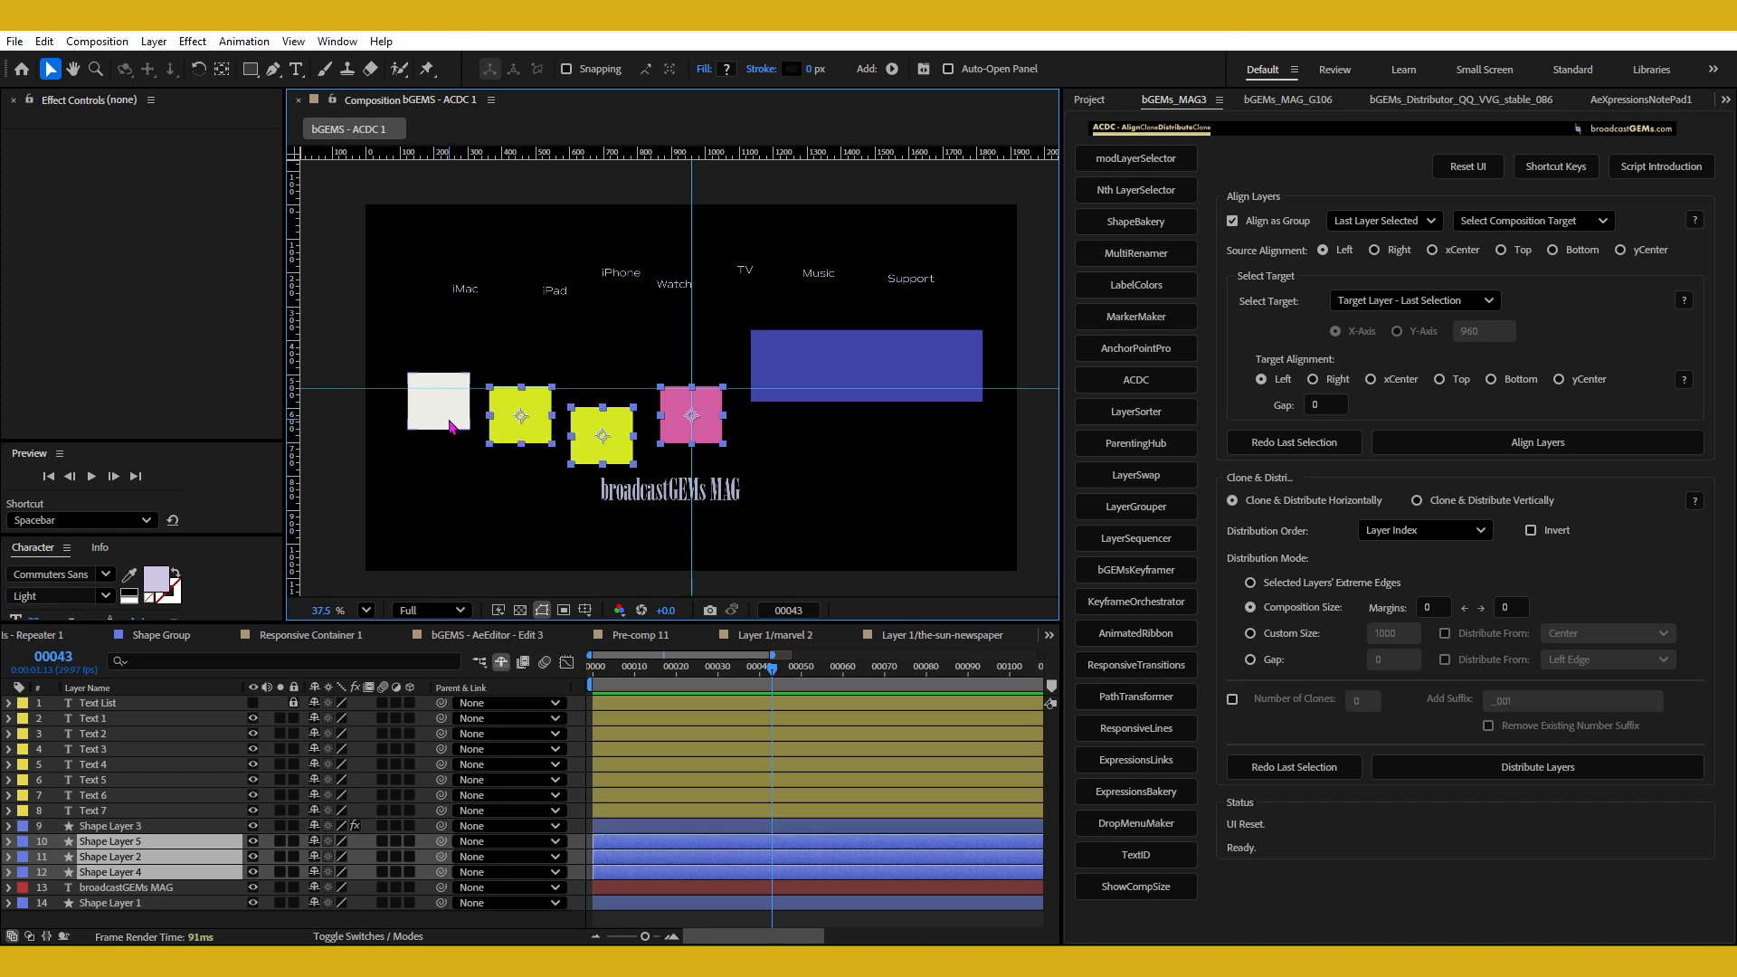
pyautogui.keyDown('shift'); pyautogui.click(451, 426); pyautogui.keyUp('shift')
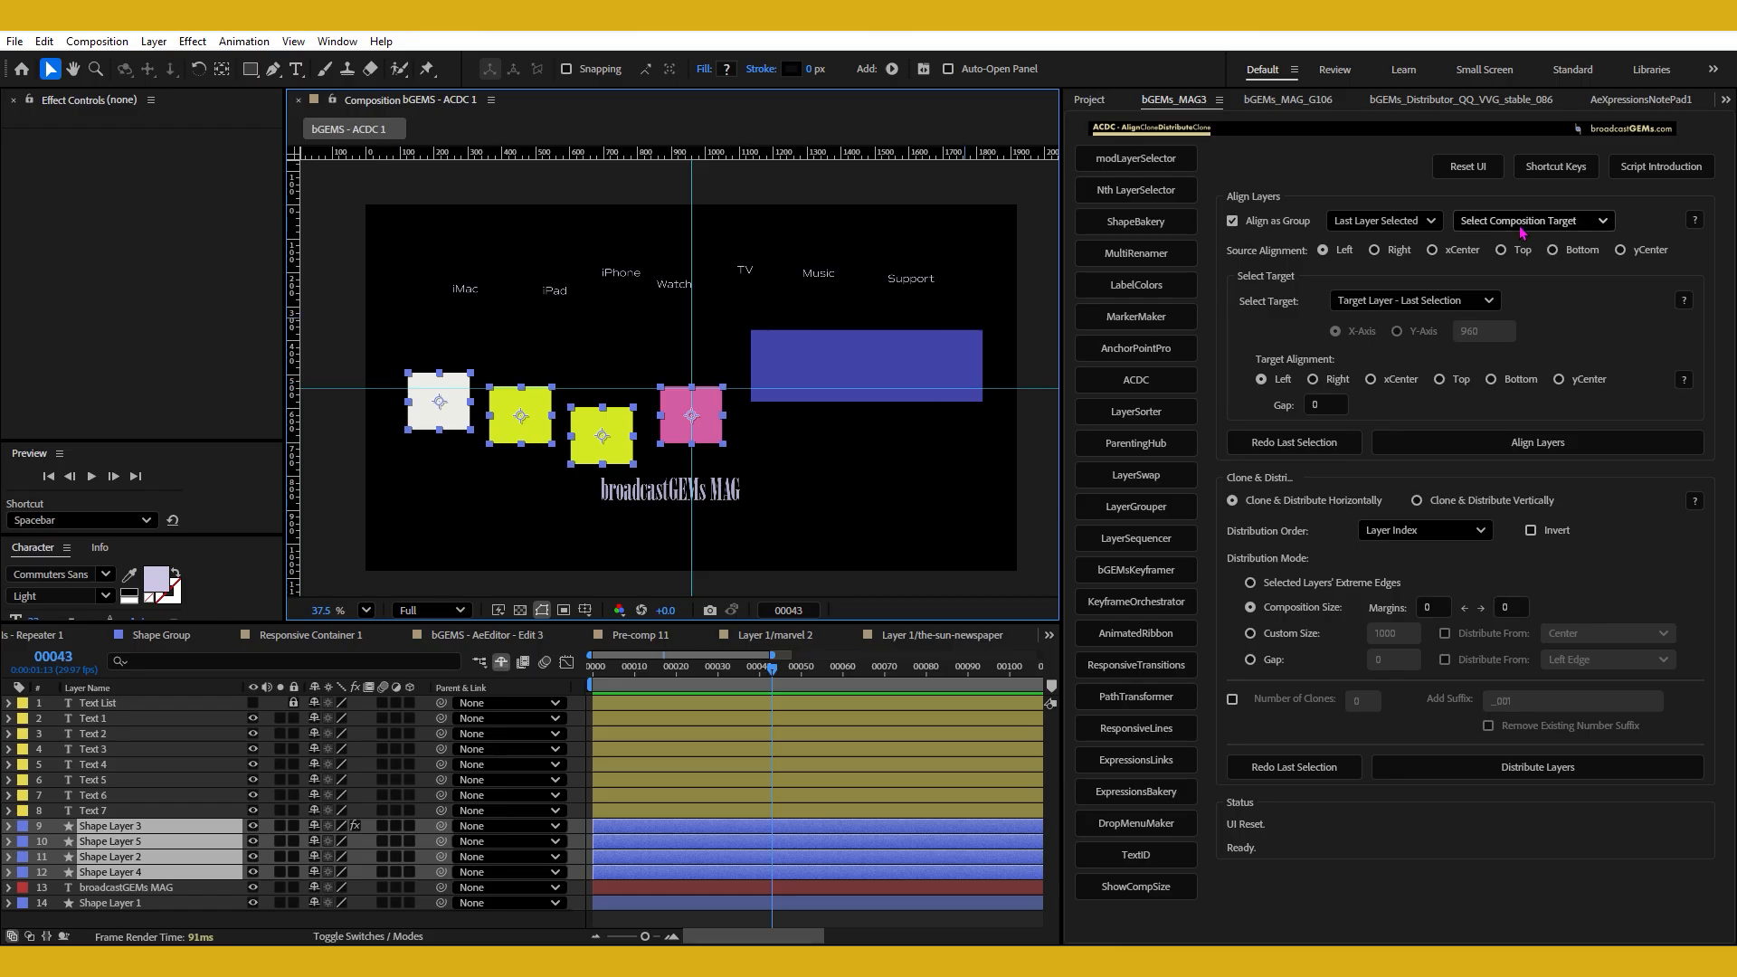
# Set the composition target to Composition - Left and align the squares as a group with source alignment Left.
pyautogui.click(1380, 221)
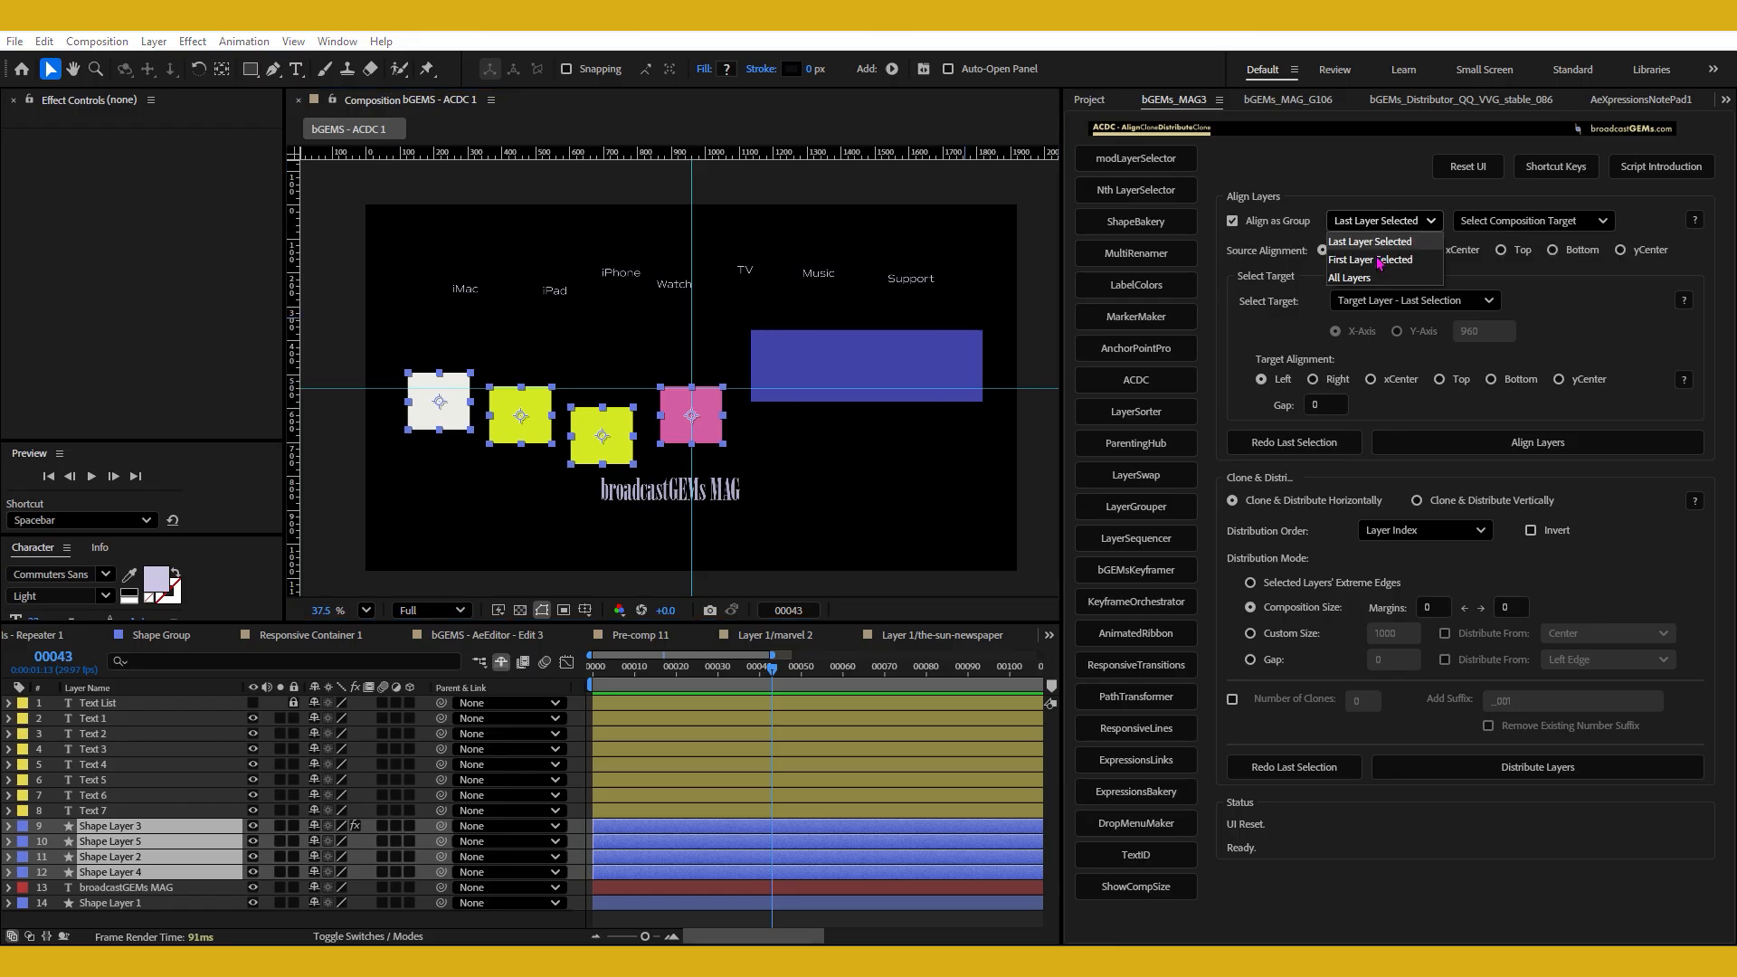
pyautogui.click(1525, 221)
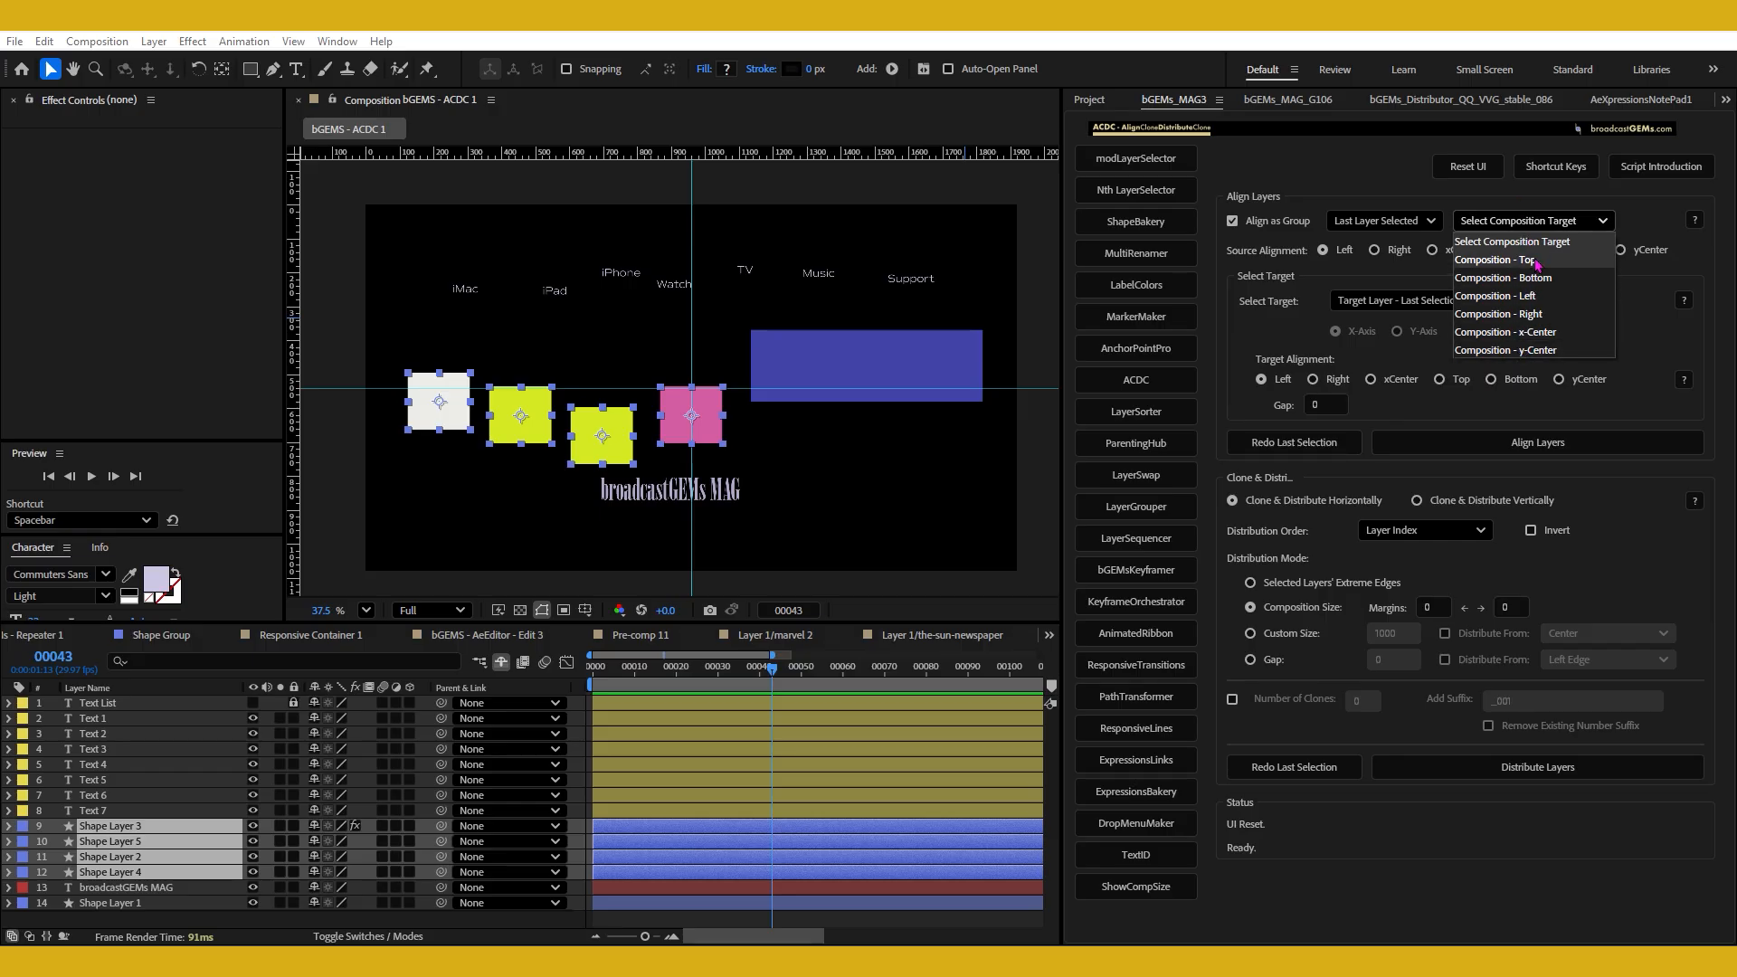
pyautogui.click(1531, 299)
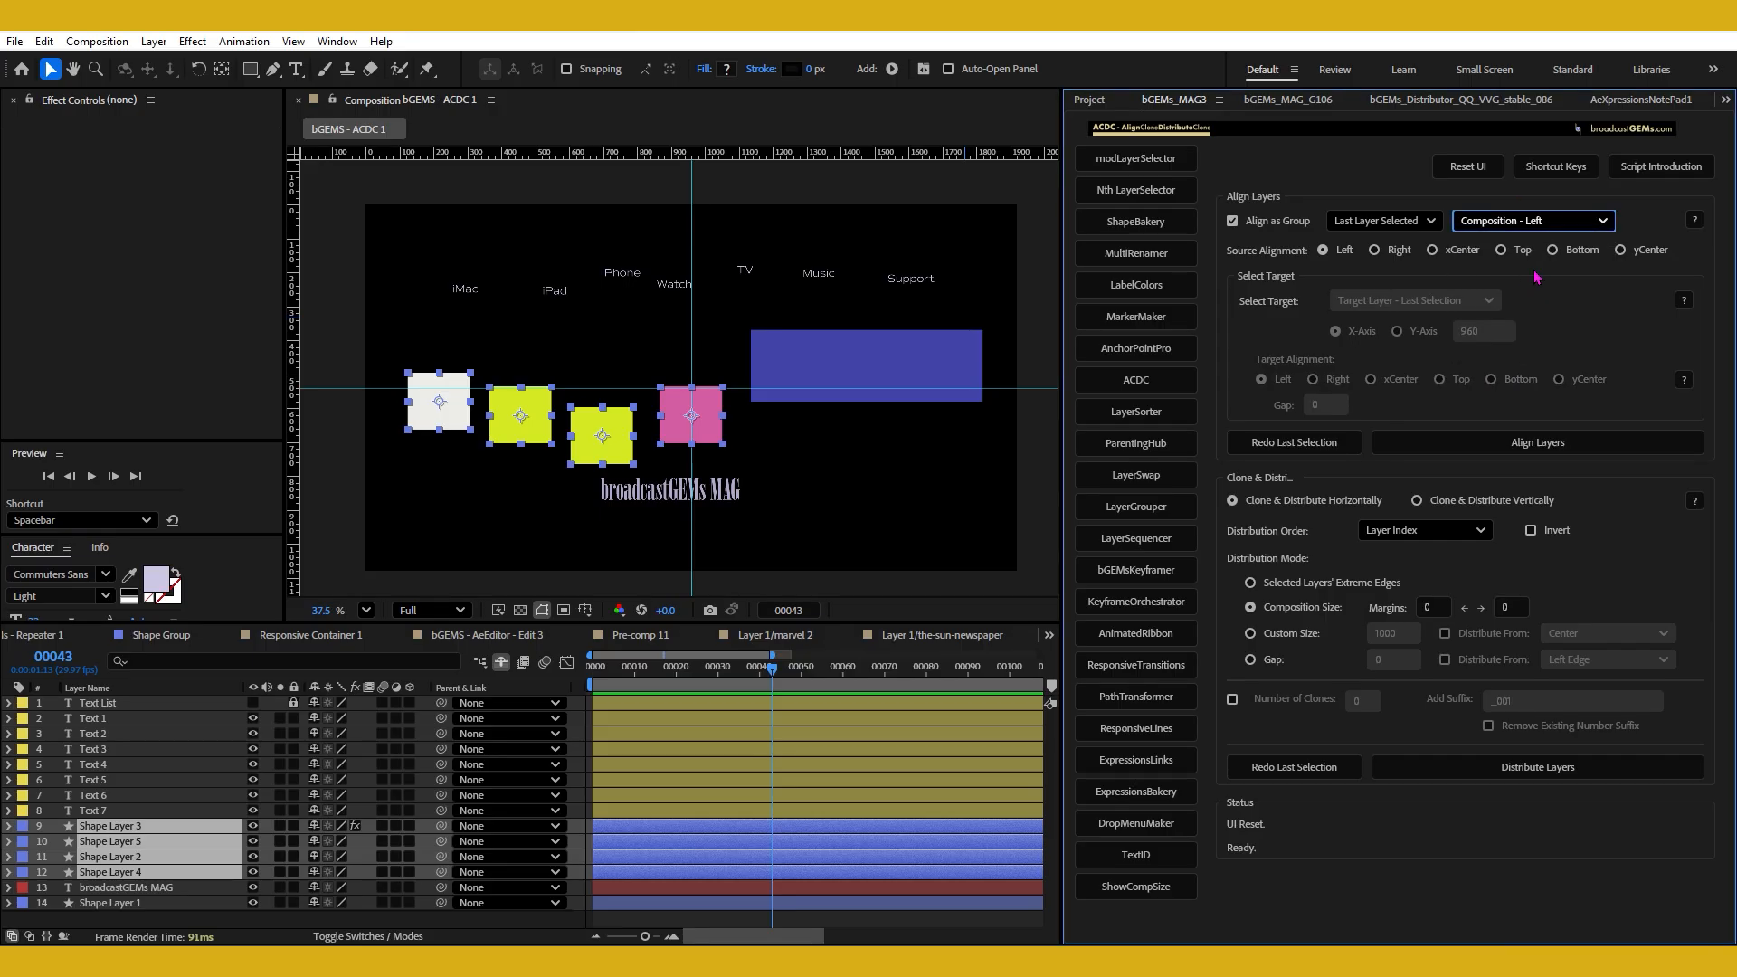
pyautogui.keyDown('shift'); pyautogui.click(1344, 256); pyautogui.keyUp('shift')
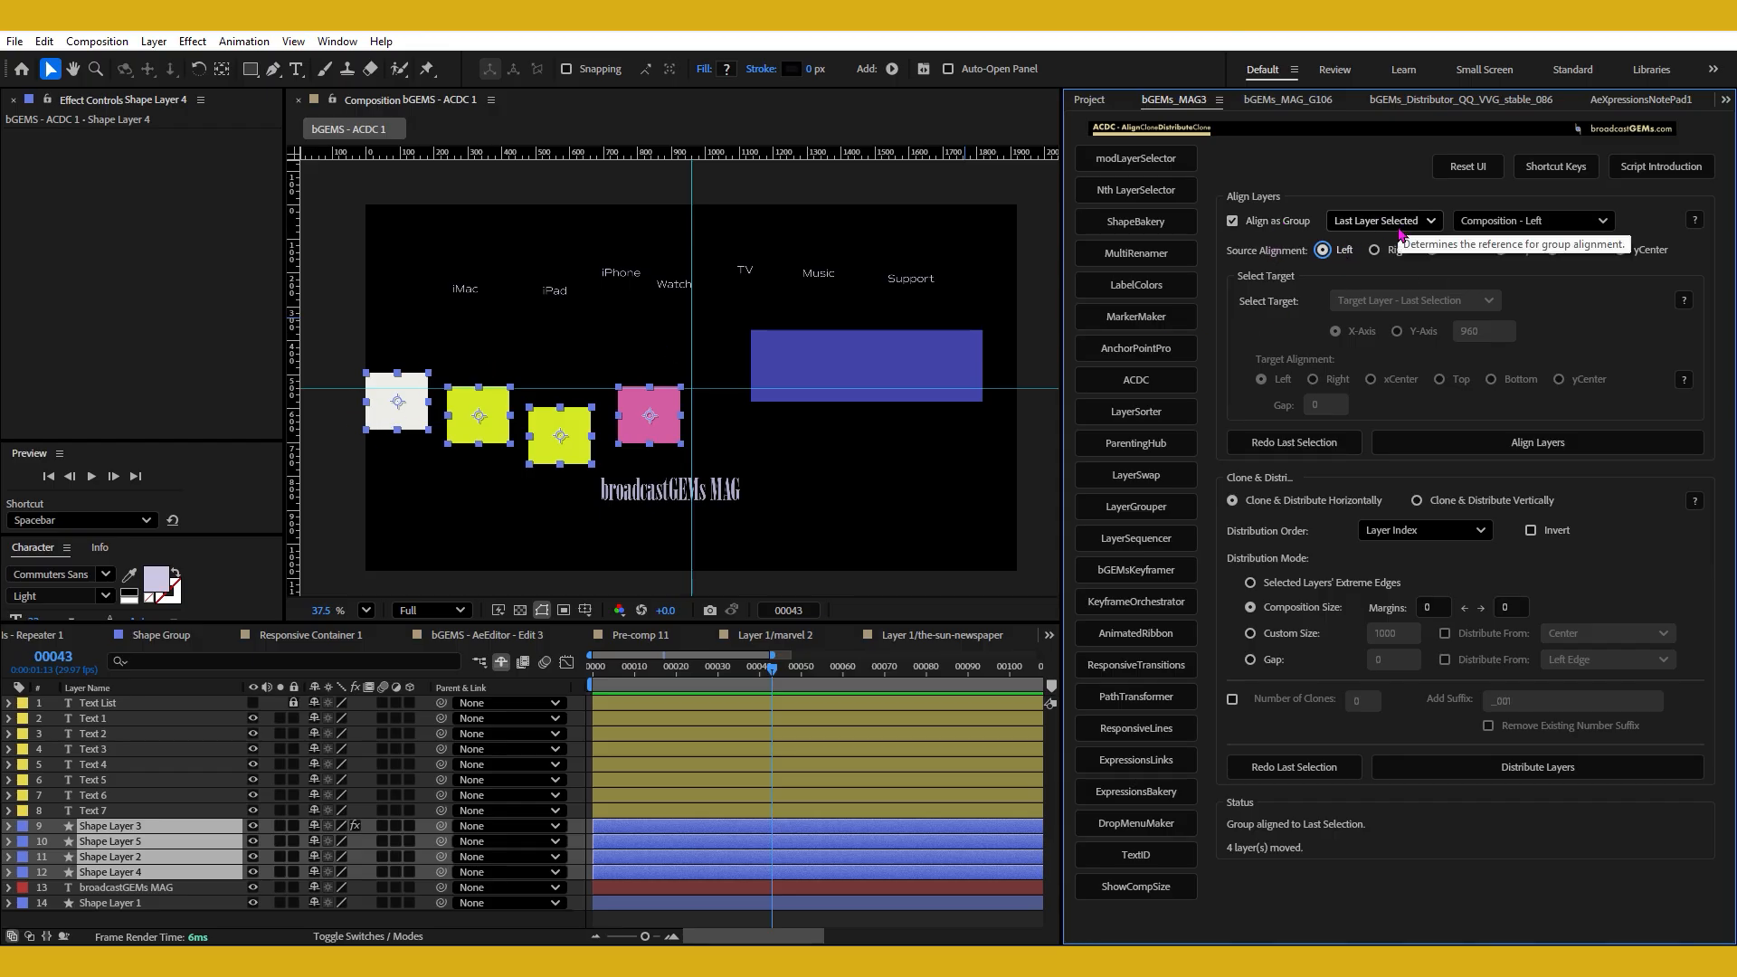
# Move the four squares away from the left edge and realign the group there using the left yellow square as reference.
pyautogui.moveTo(570, 430)
pyautogui.mouseDown()
pyautogui.moveTo(615, 435)
pyautogui.moveTo(595, 419)
pyautogui.mouseUp()
pyautogui.rightClick(613, 424)
pyautogui.click(592, 429)
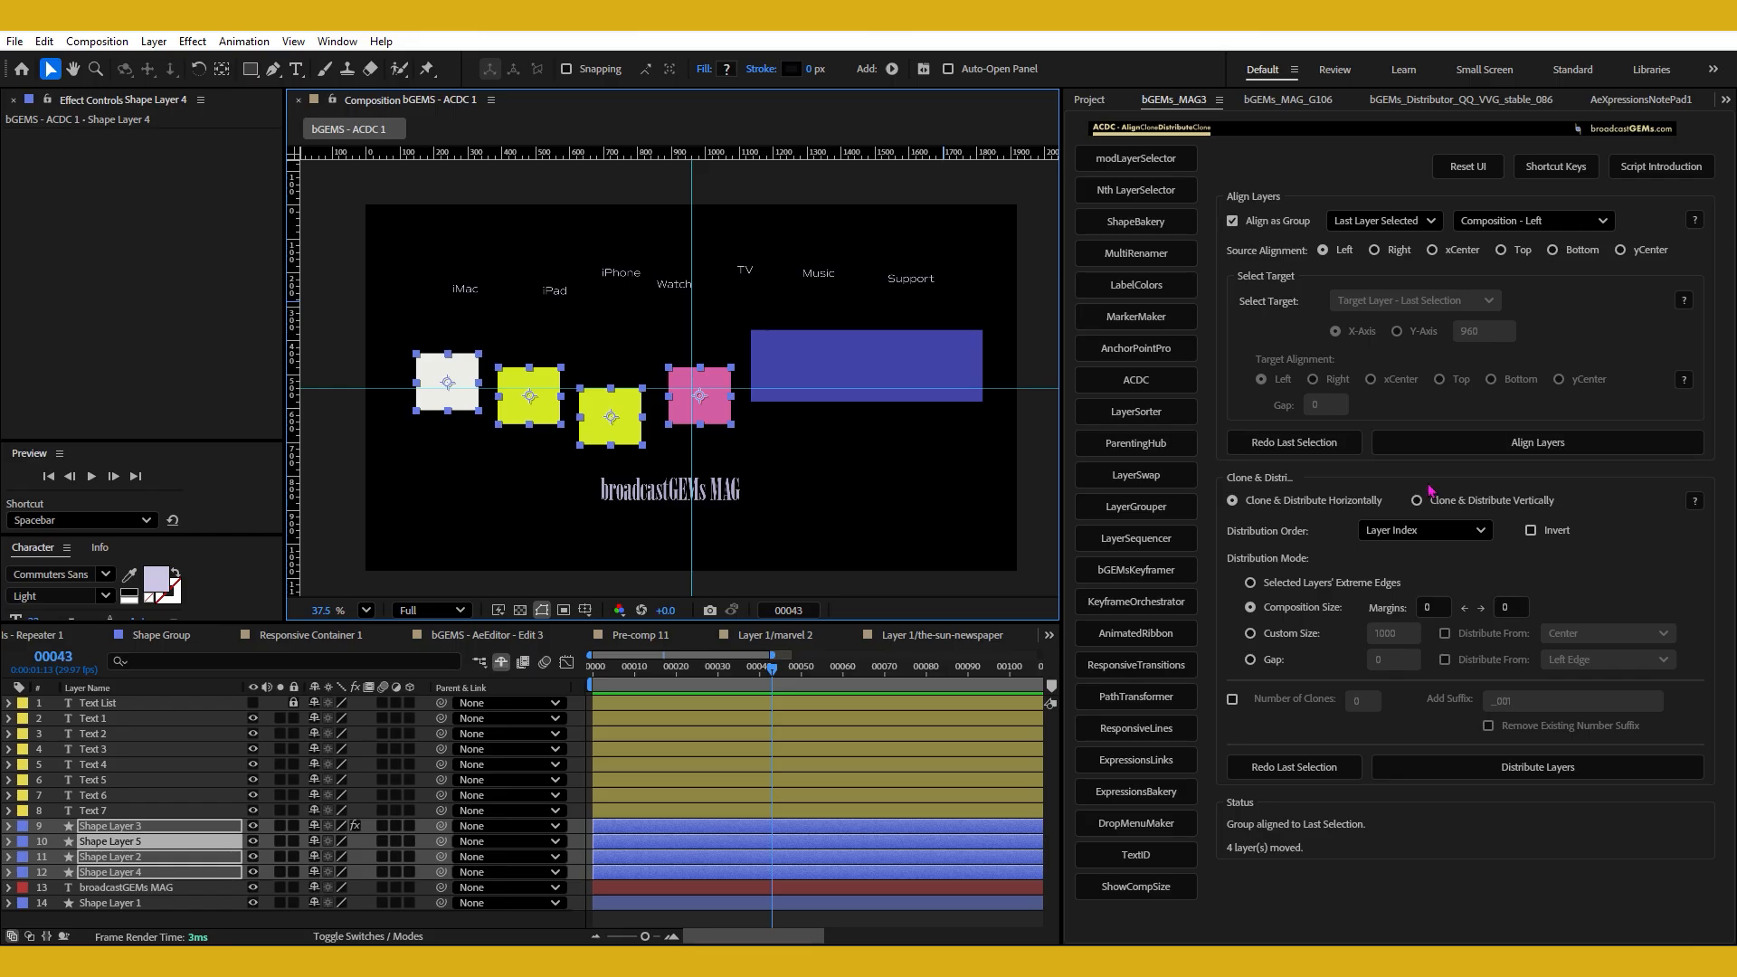
pyautogui.click(1471, 450)
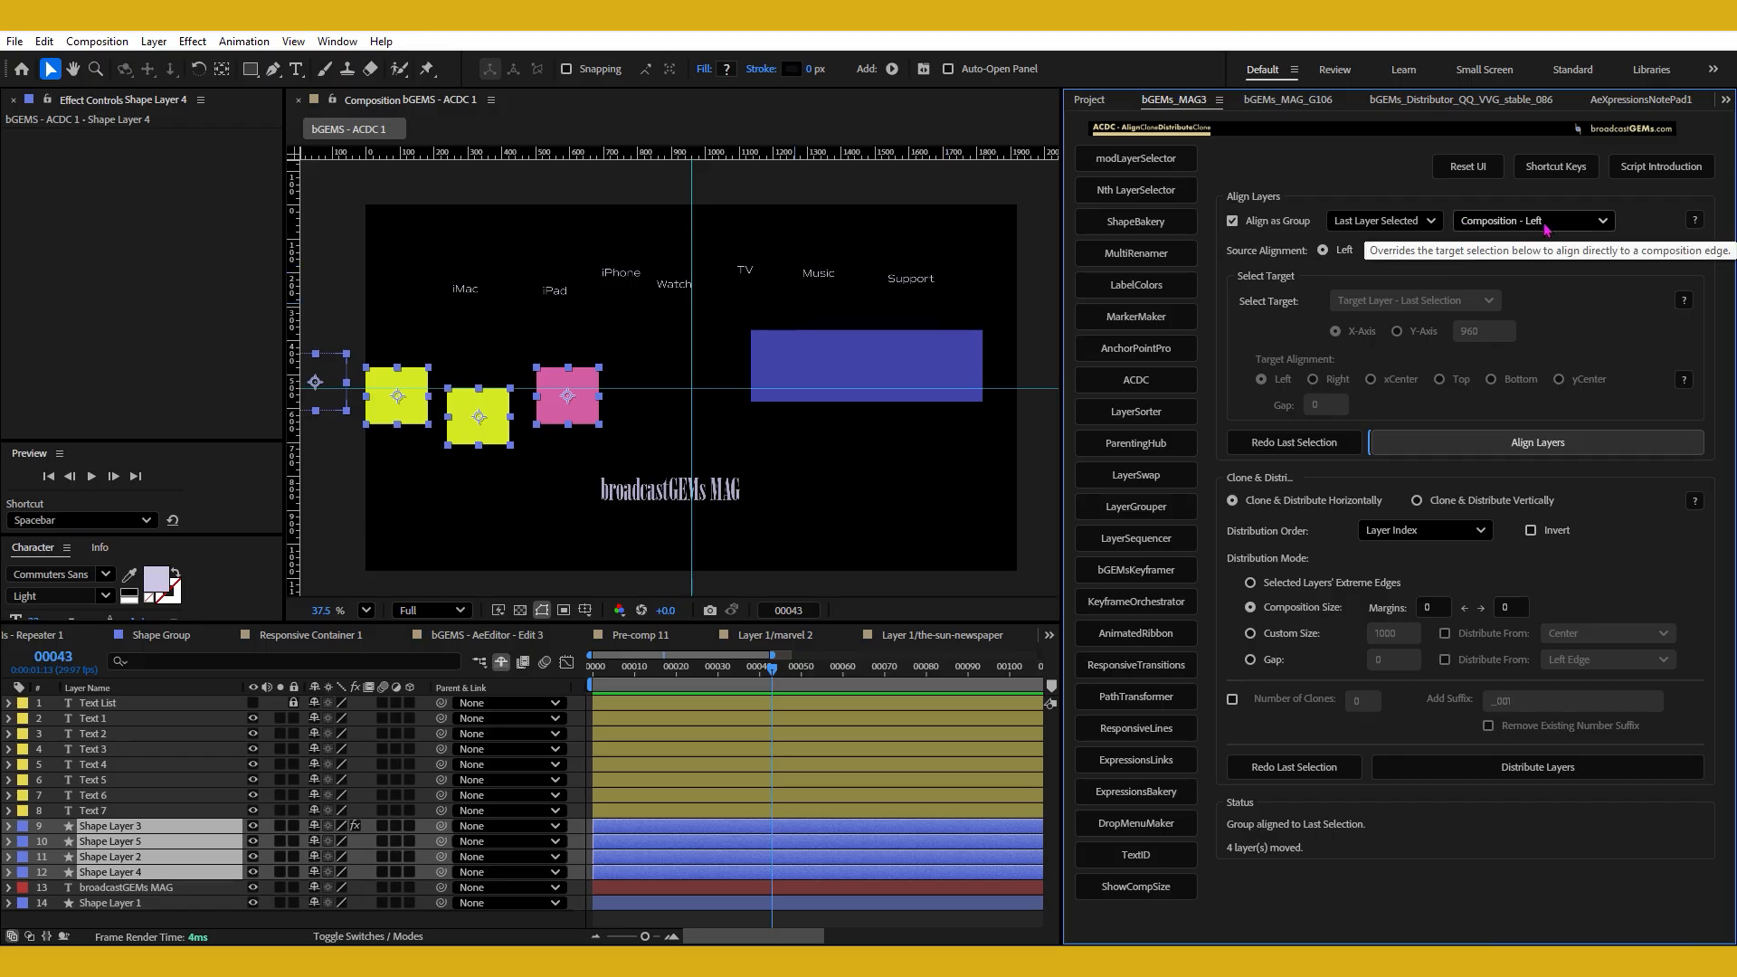
# Move the four squares back inside the composition, and after deselecting them recall their selection with Redo Last Selection.
pyautogui.moveTo(493, 412); pyautogui.dragTo(621, 430)
pyautogui.press('F2')
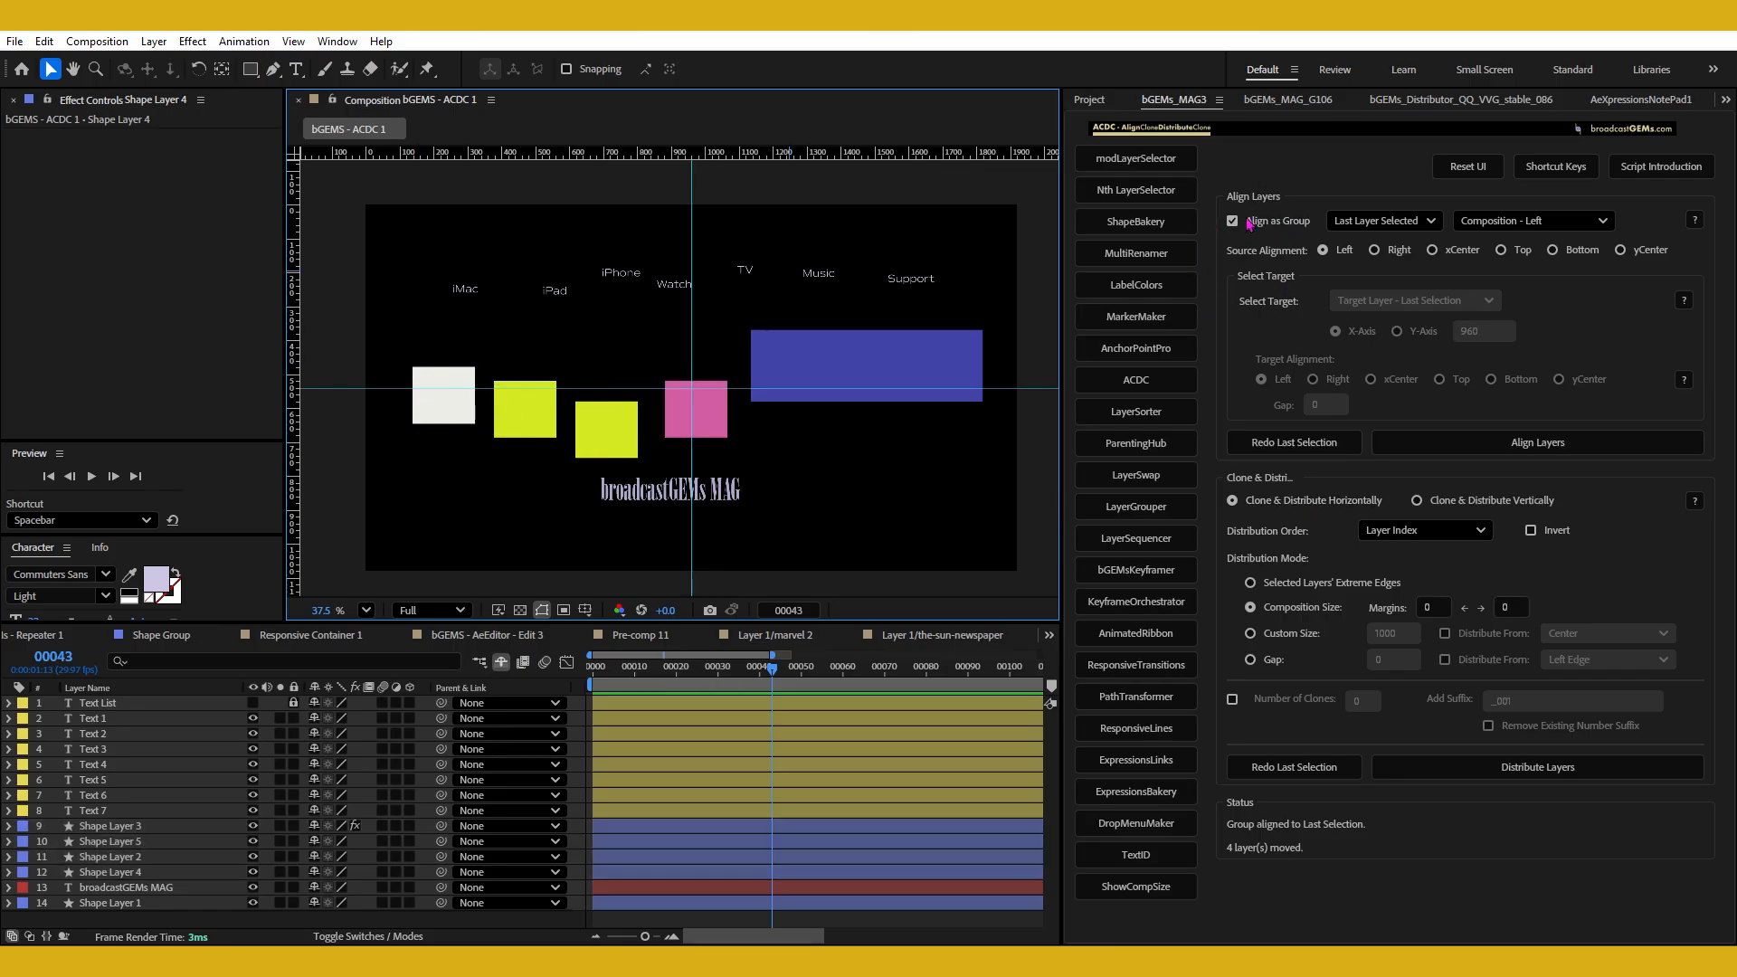
pyautogui.moveTo(422, 222); pyautogui.dragTo(973, 321)
pyautogui.moveTo(402, 355); pyautogui.dragTo(731, 468)
pyautogui.click(776, 454)
pyautogui.click(1307, 445)
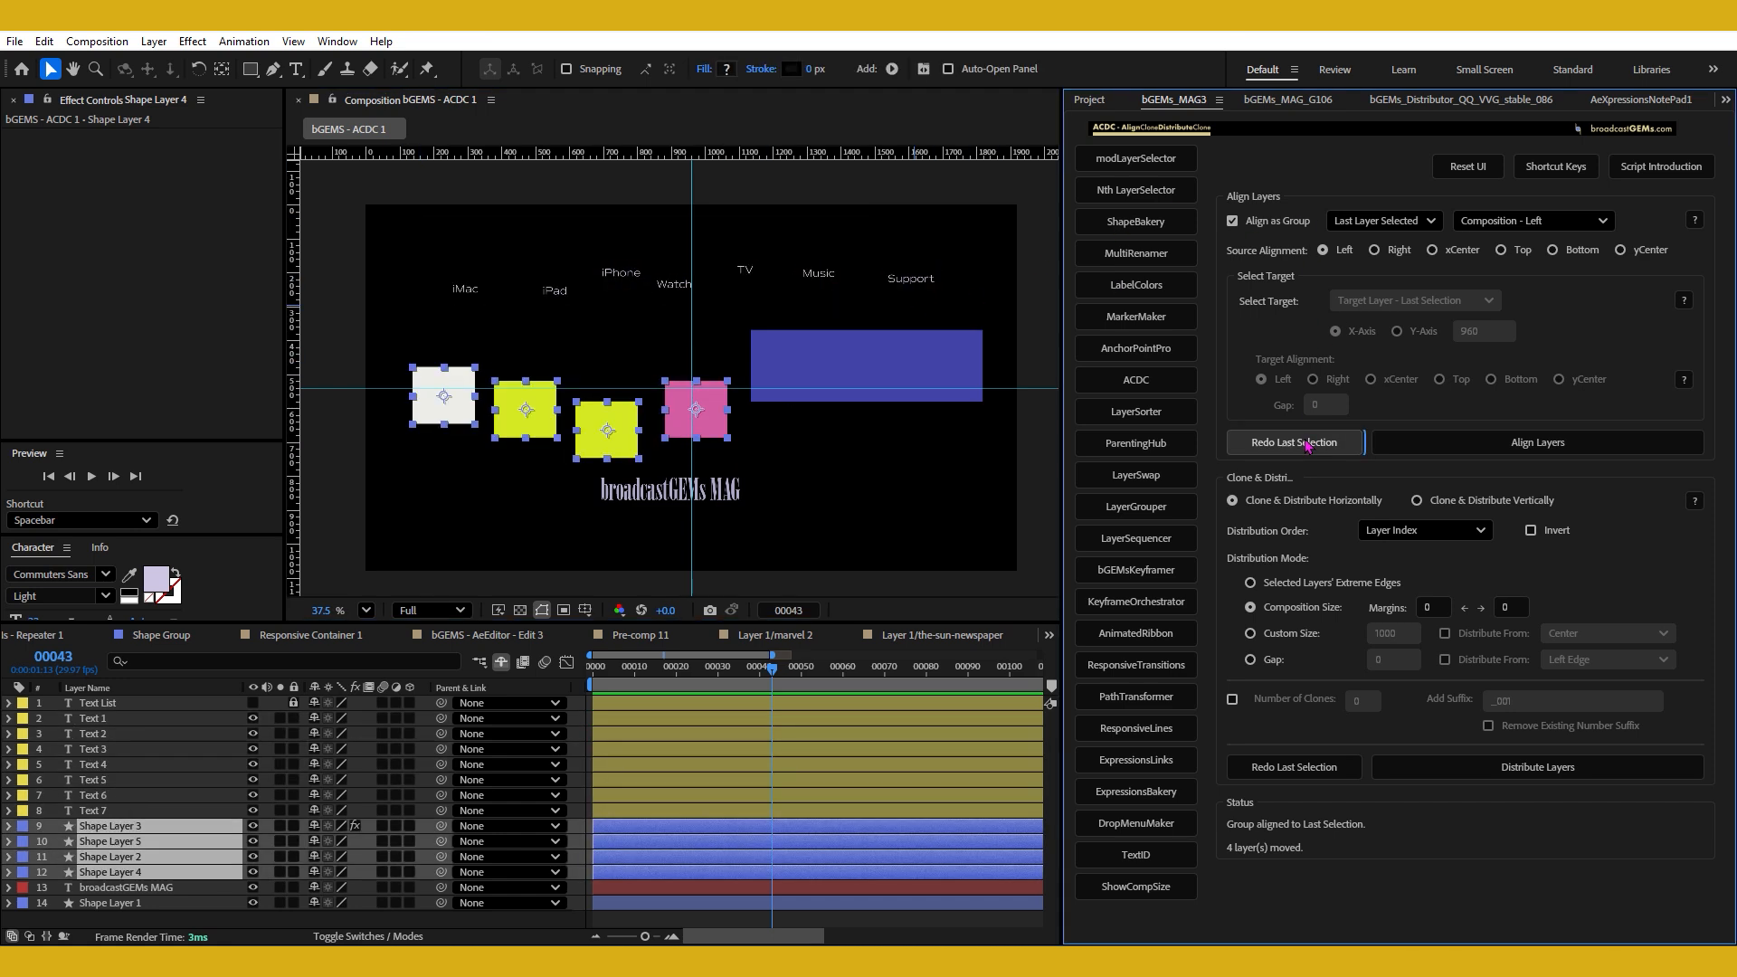
# Turn off Align as Group, align the four squares individually to the composition's left edge, and undo that alignment.
pyautogui.click(1263, 226)
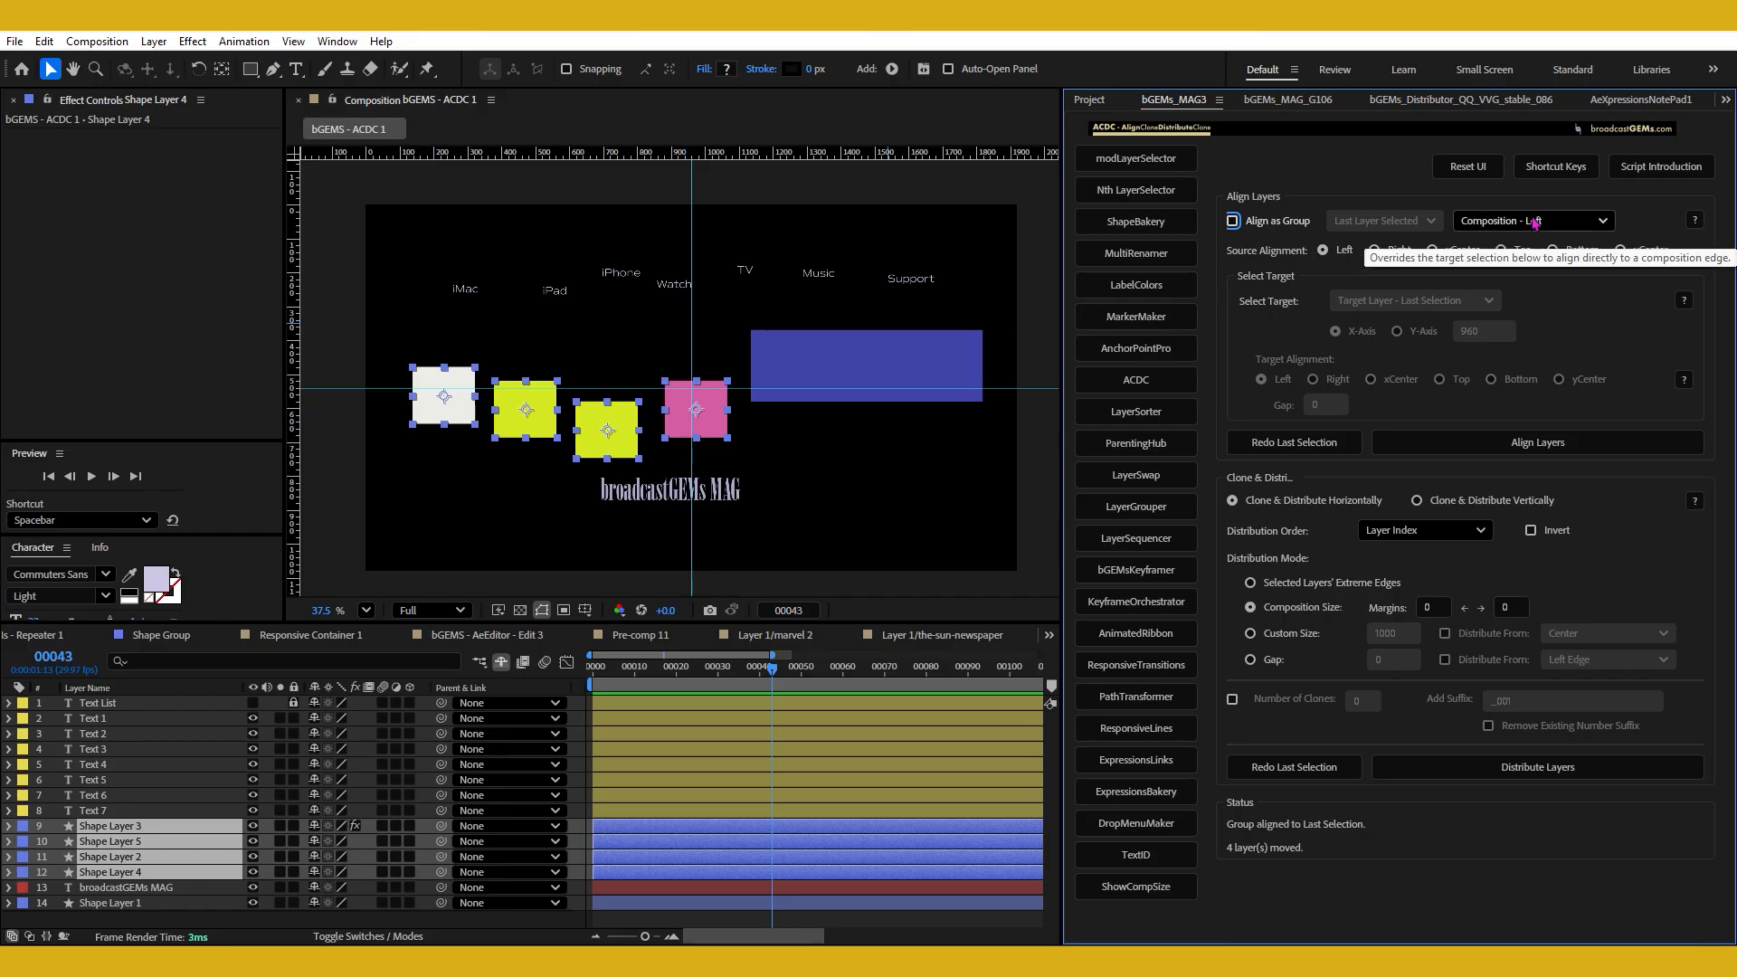
pyautogui.keyDown('shift'); pyautogui.click(1343, 257); pyautogui.keyUp('shift')
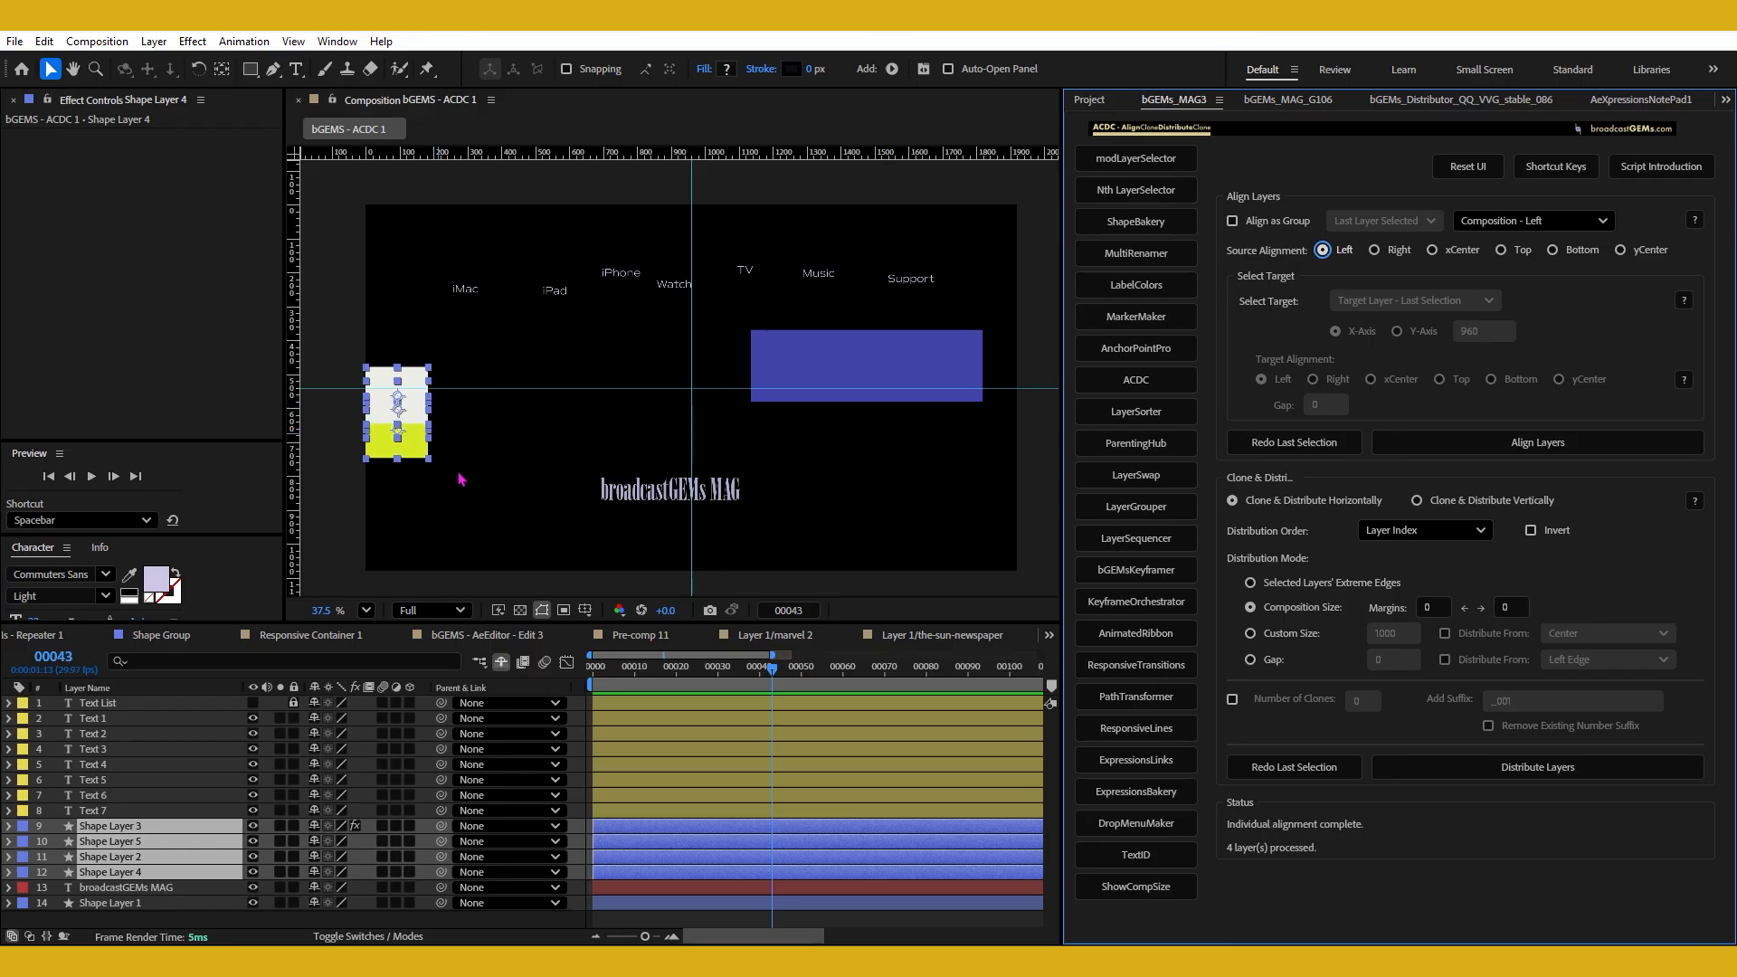
pyautogui.click(493, 475)
pyautogui.hotkey('ctrl', 'z')
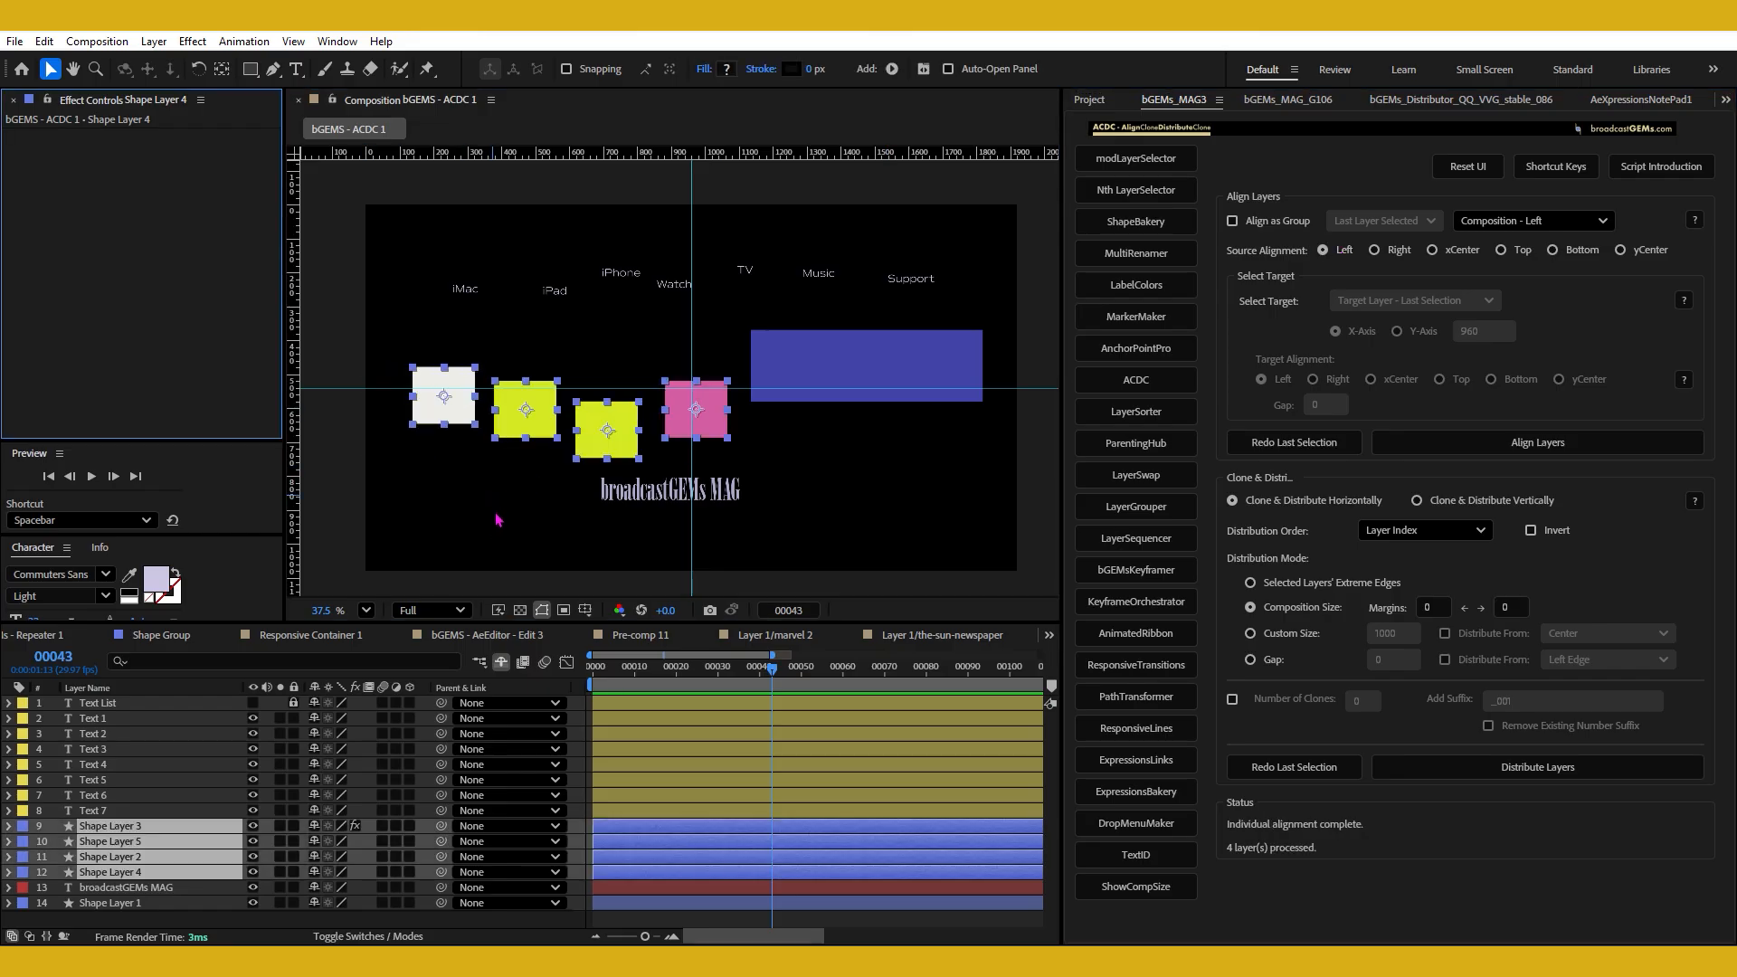
# Reselect the four squares and reset the composition target to Select Composition Target so that a target layer can be used.
pyautogui.click(496, 517)
pyautogui.moveTo(395, 352); pyautogui.dragTo(735, 459)
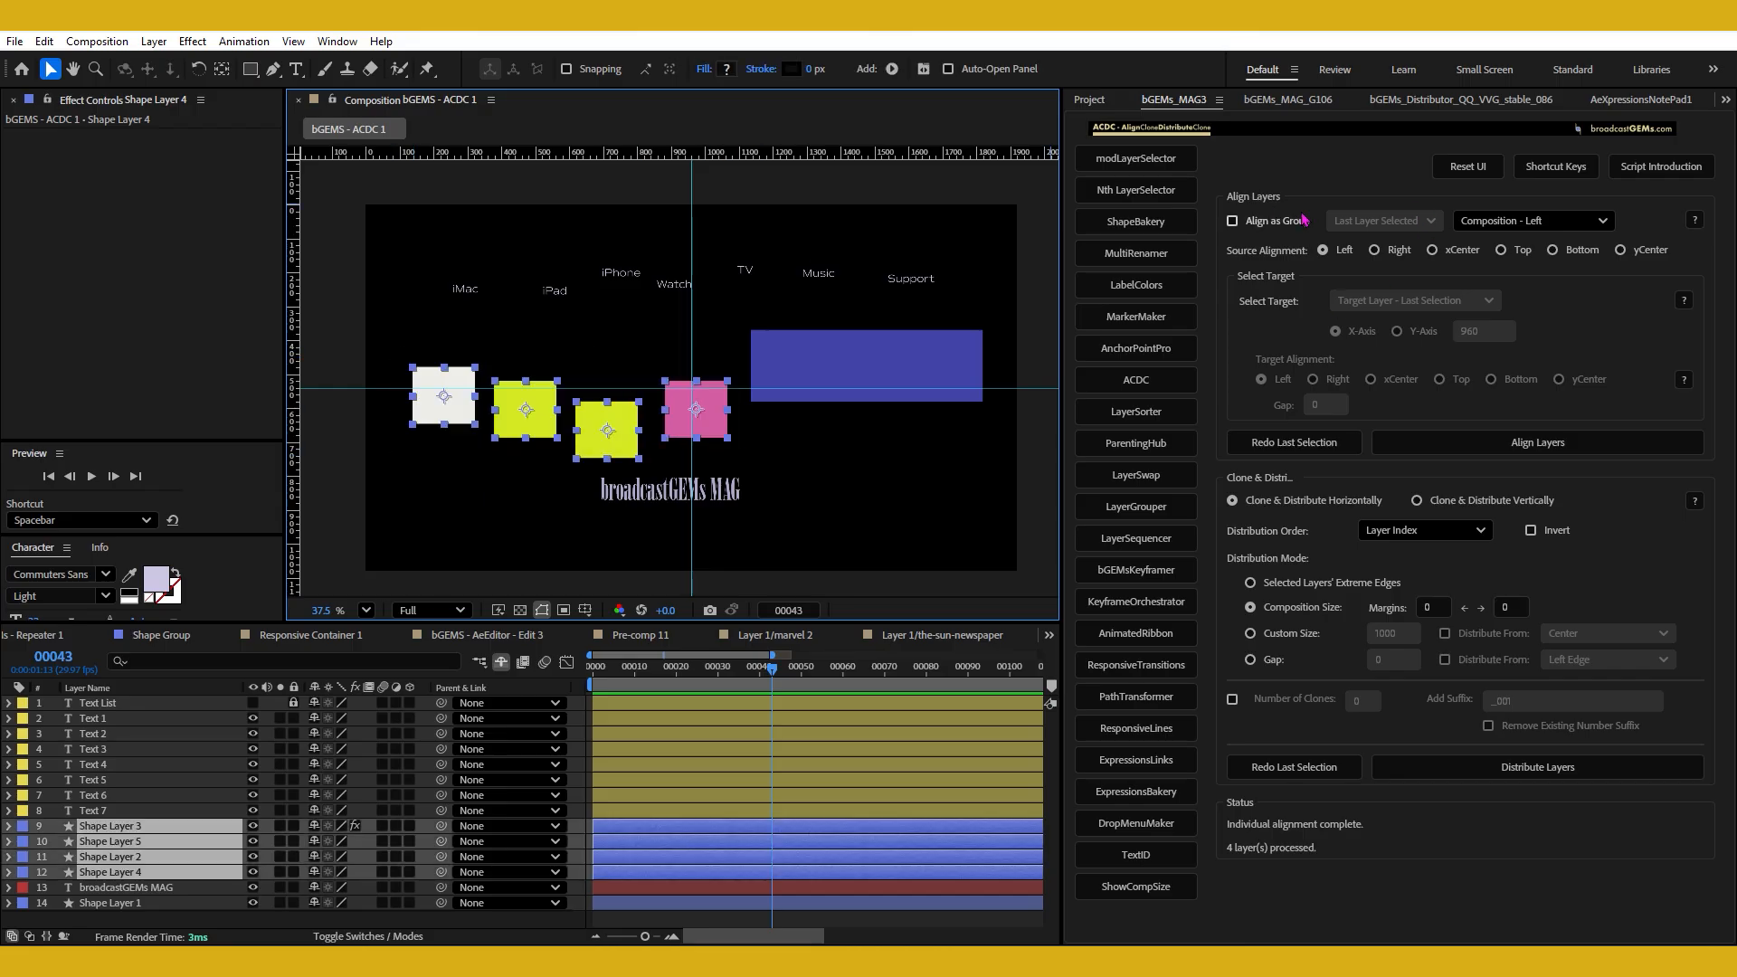
pyautogui.click(1493, 221)
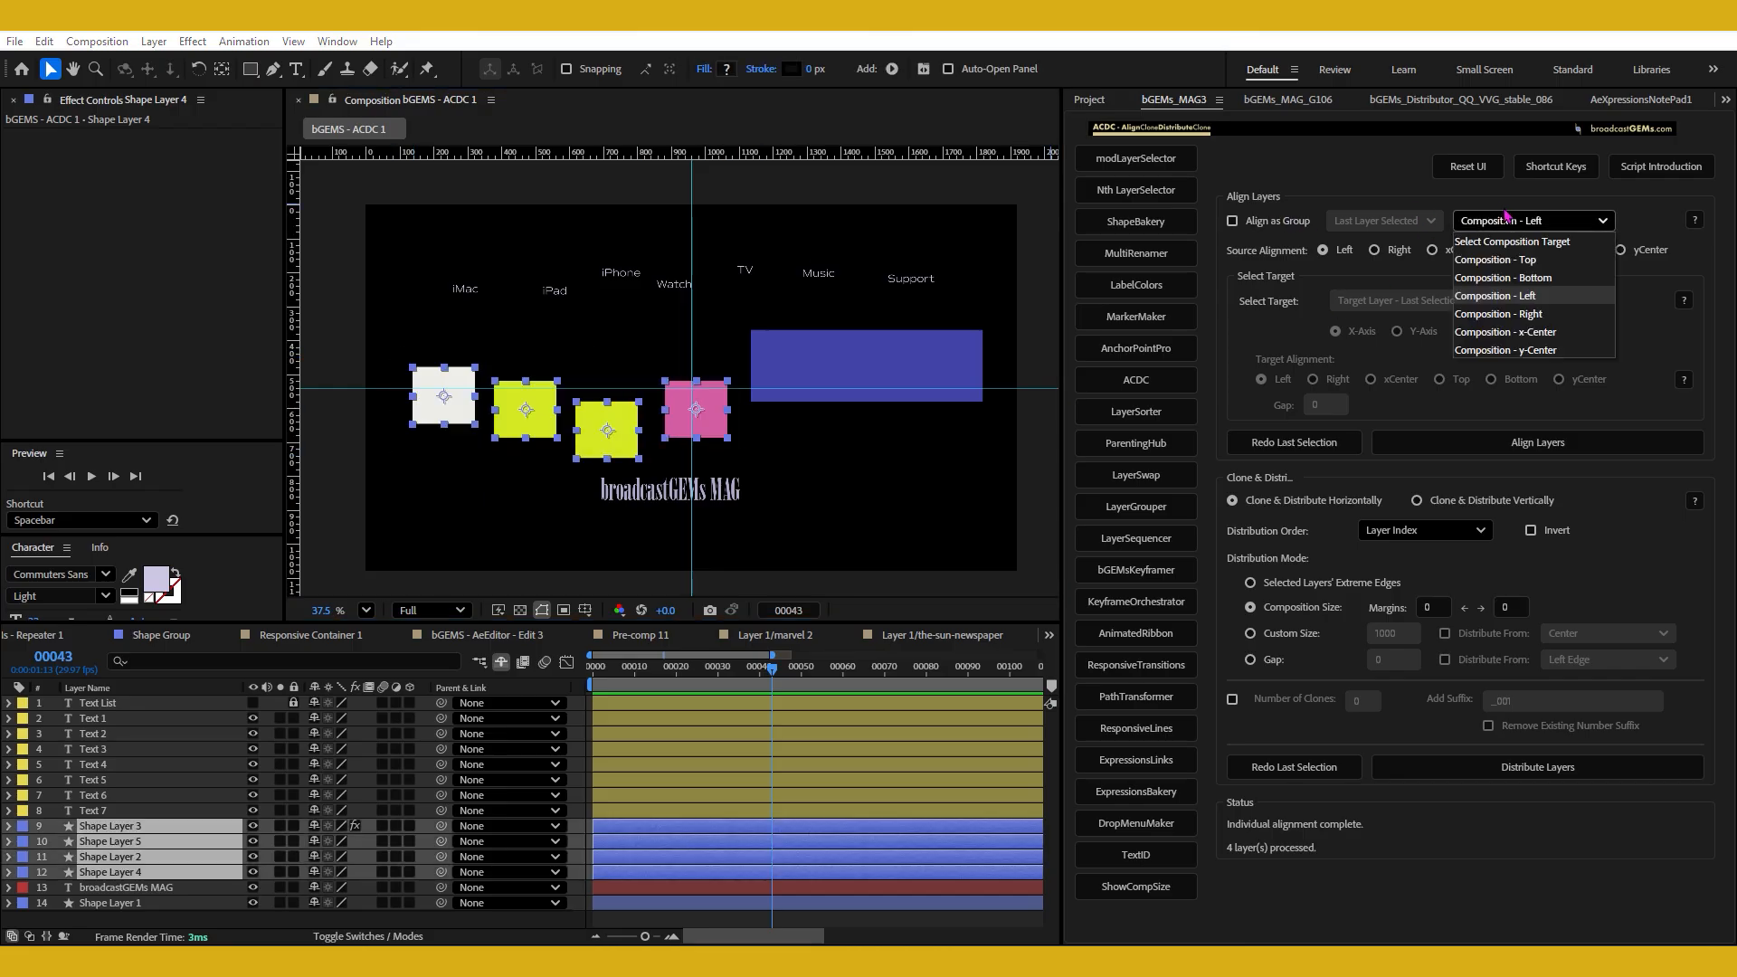
pyautogui.click(588, 444)
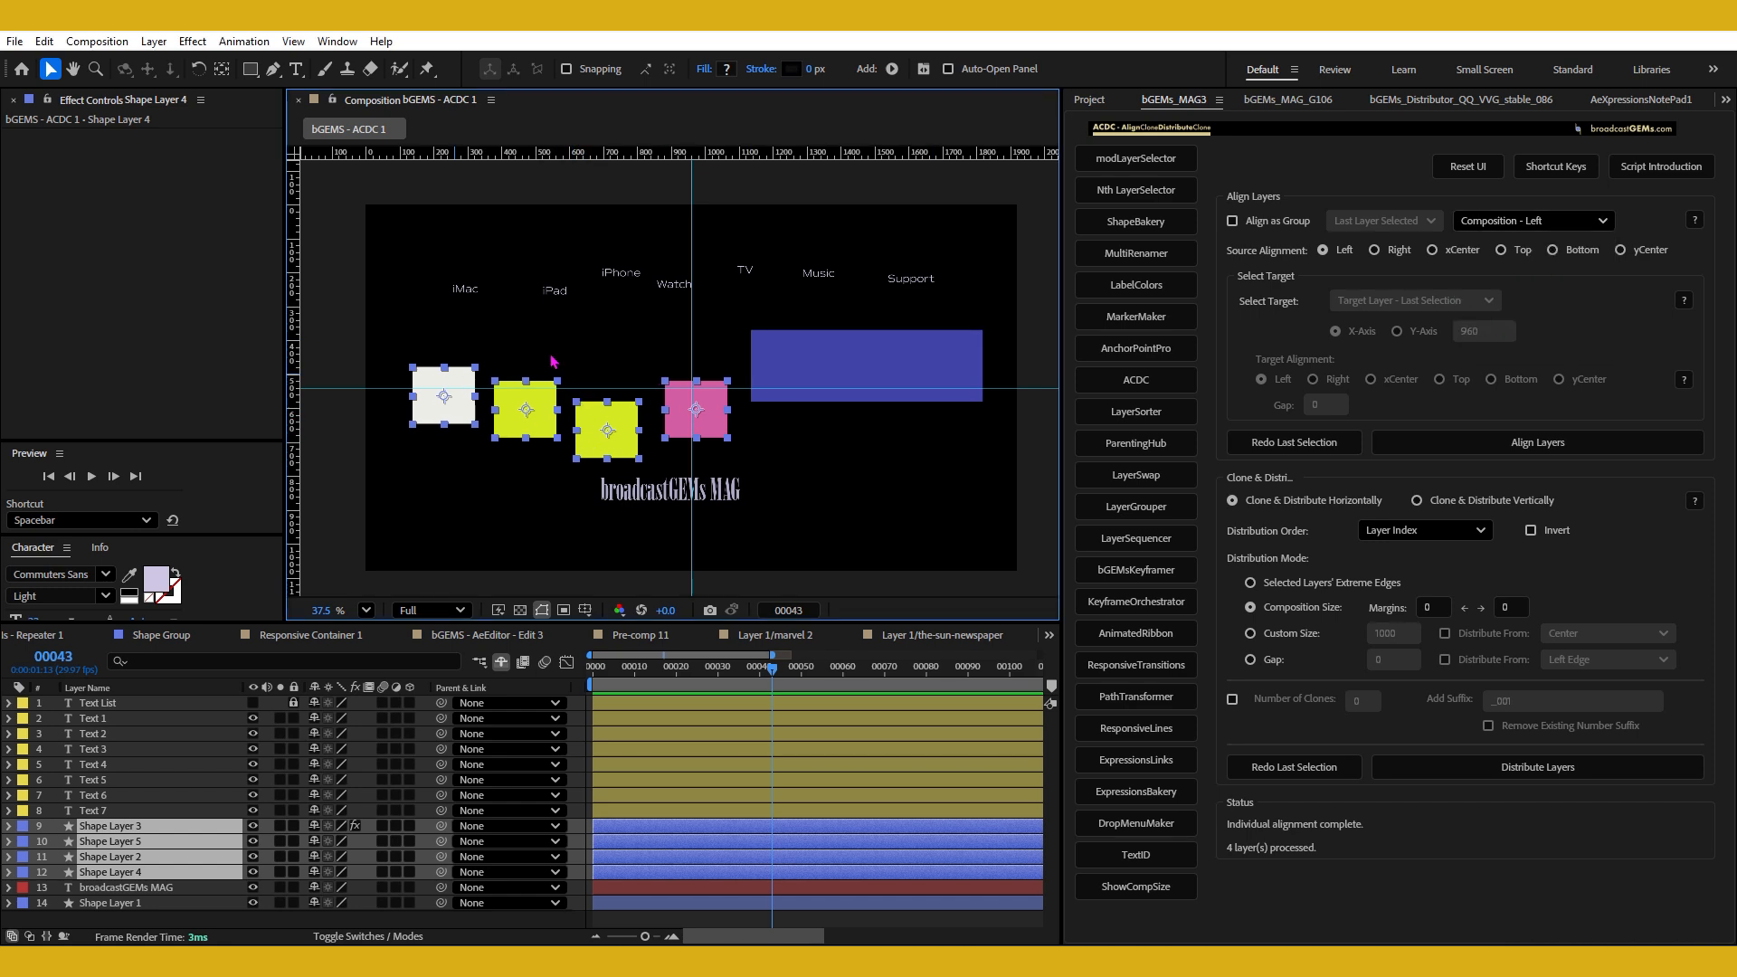
pyautogui.click(1475, 225)
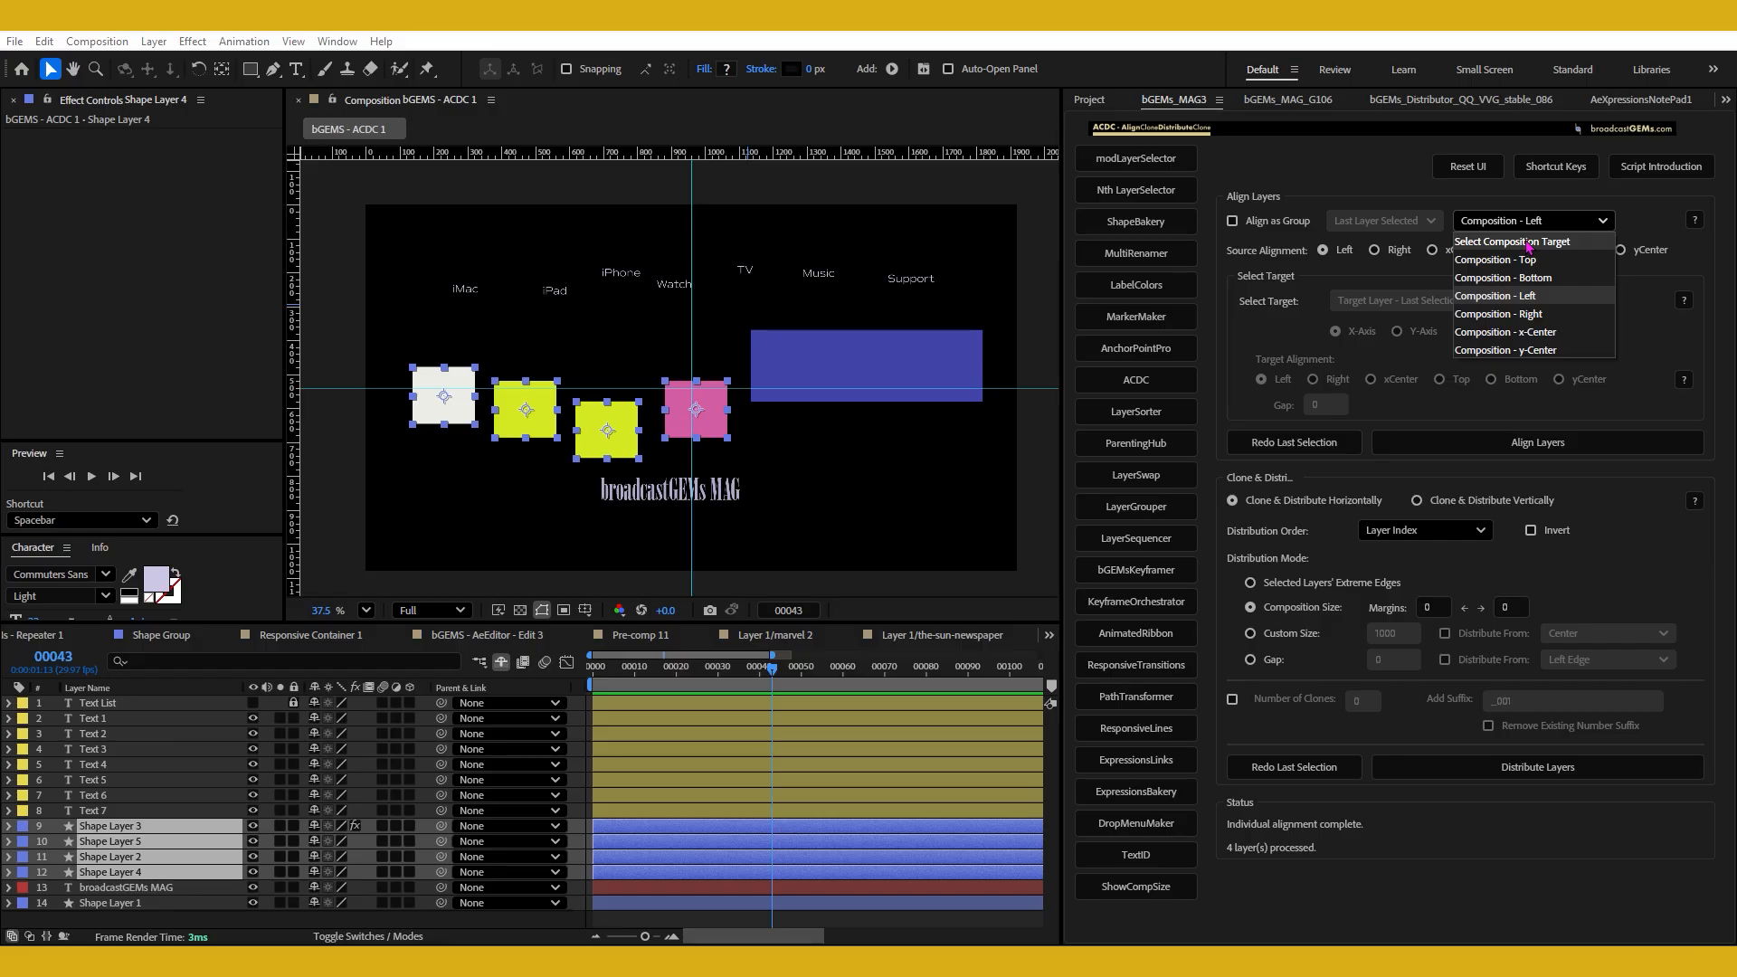
pyautogui.click(1478, 242)
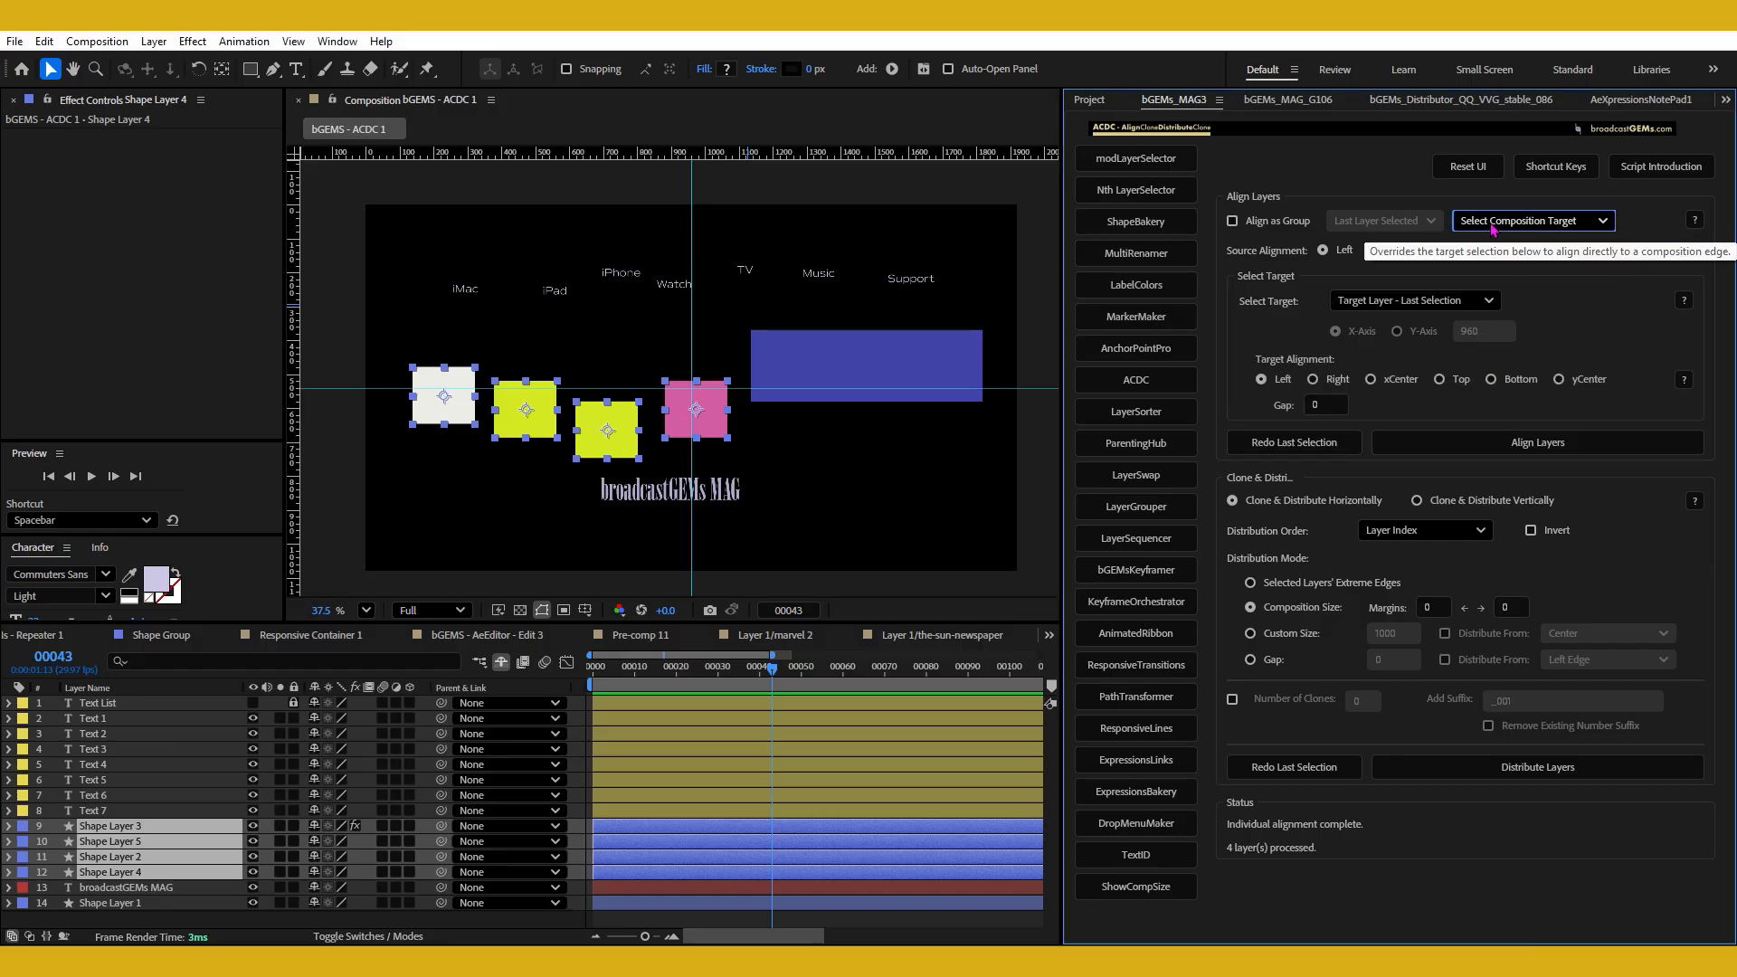
# Switch the composition target to Composition - Top and restore it to Select Composition Target.
pyautogui.click(1493, 229)
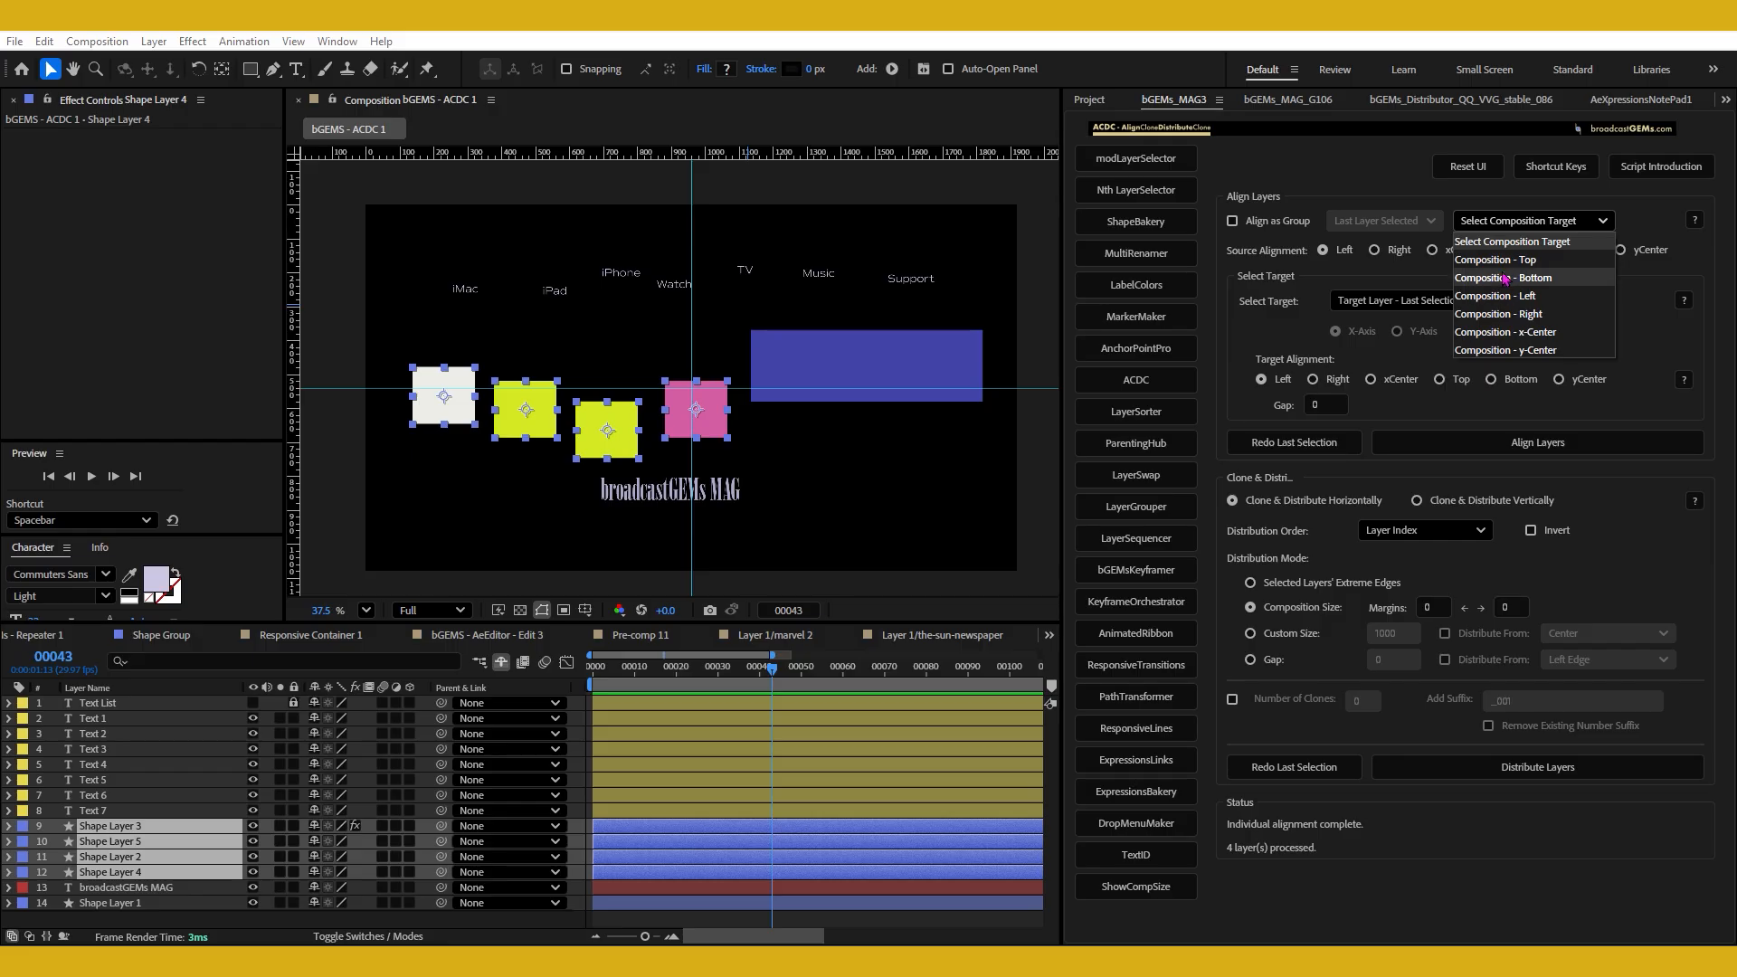
pyautogui.click(1504, 241)
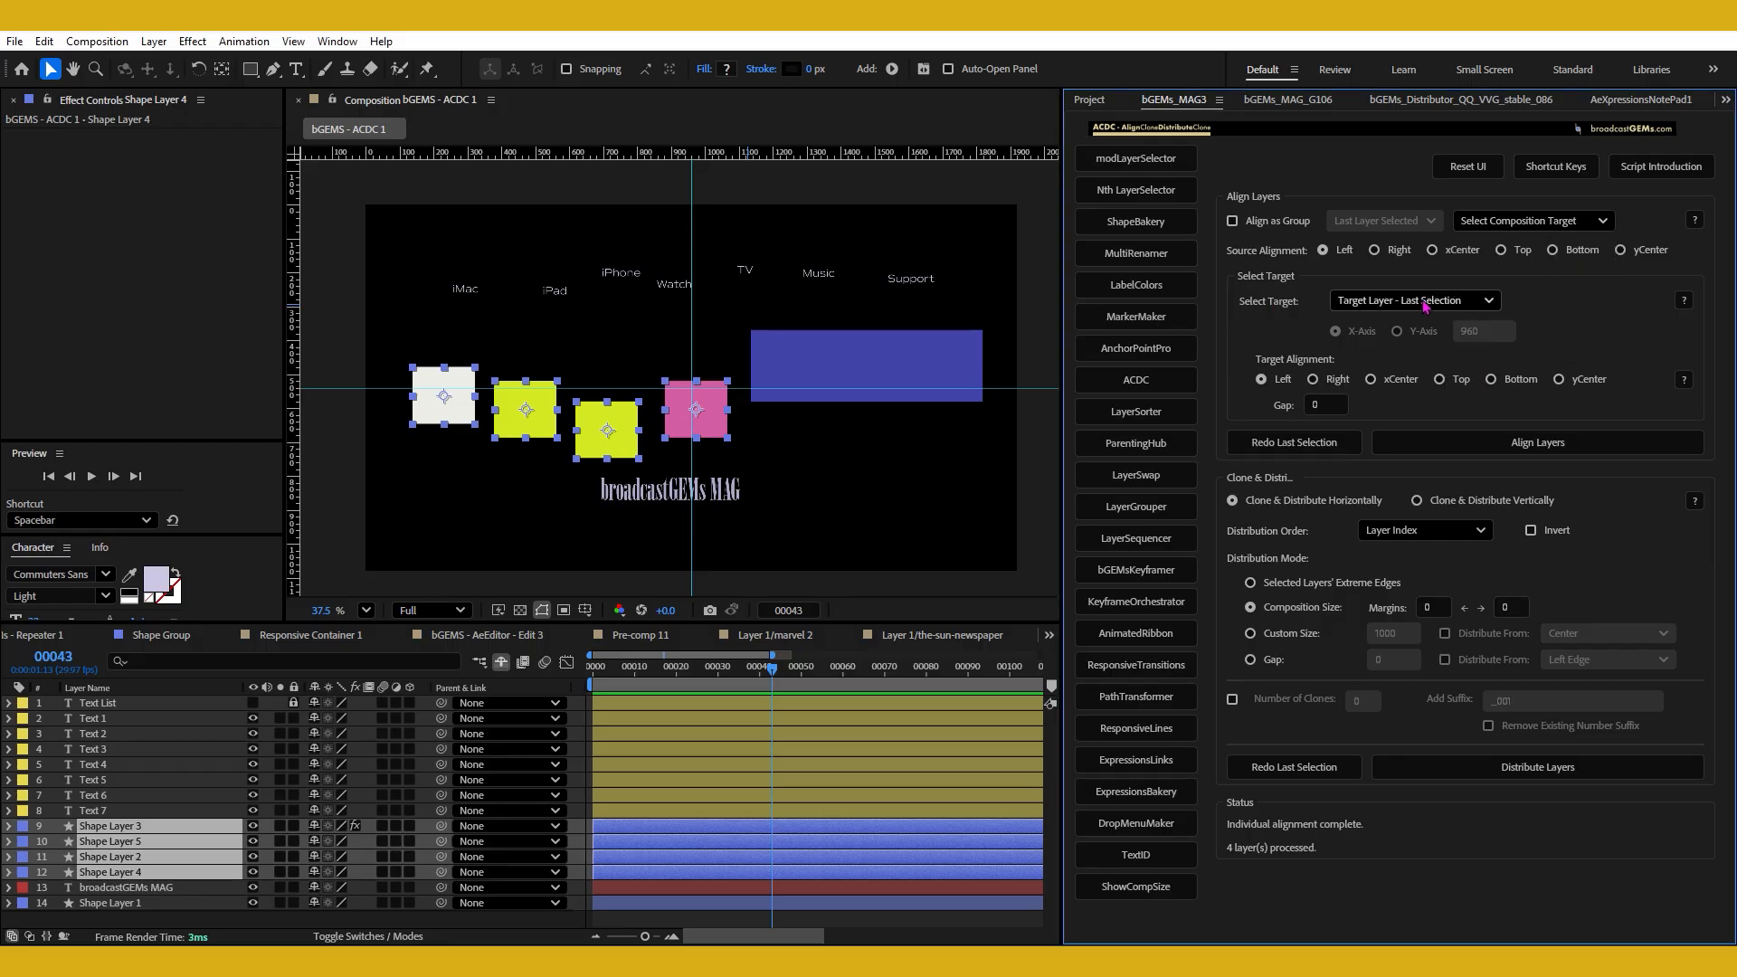
pyautogui.click(1515, 224)
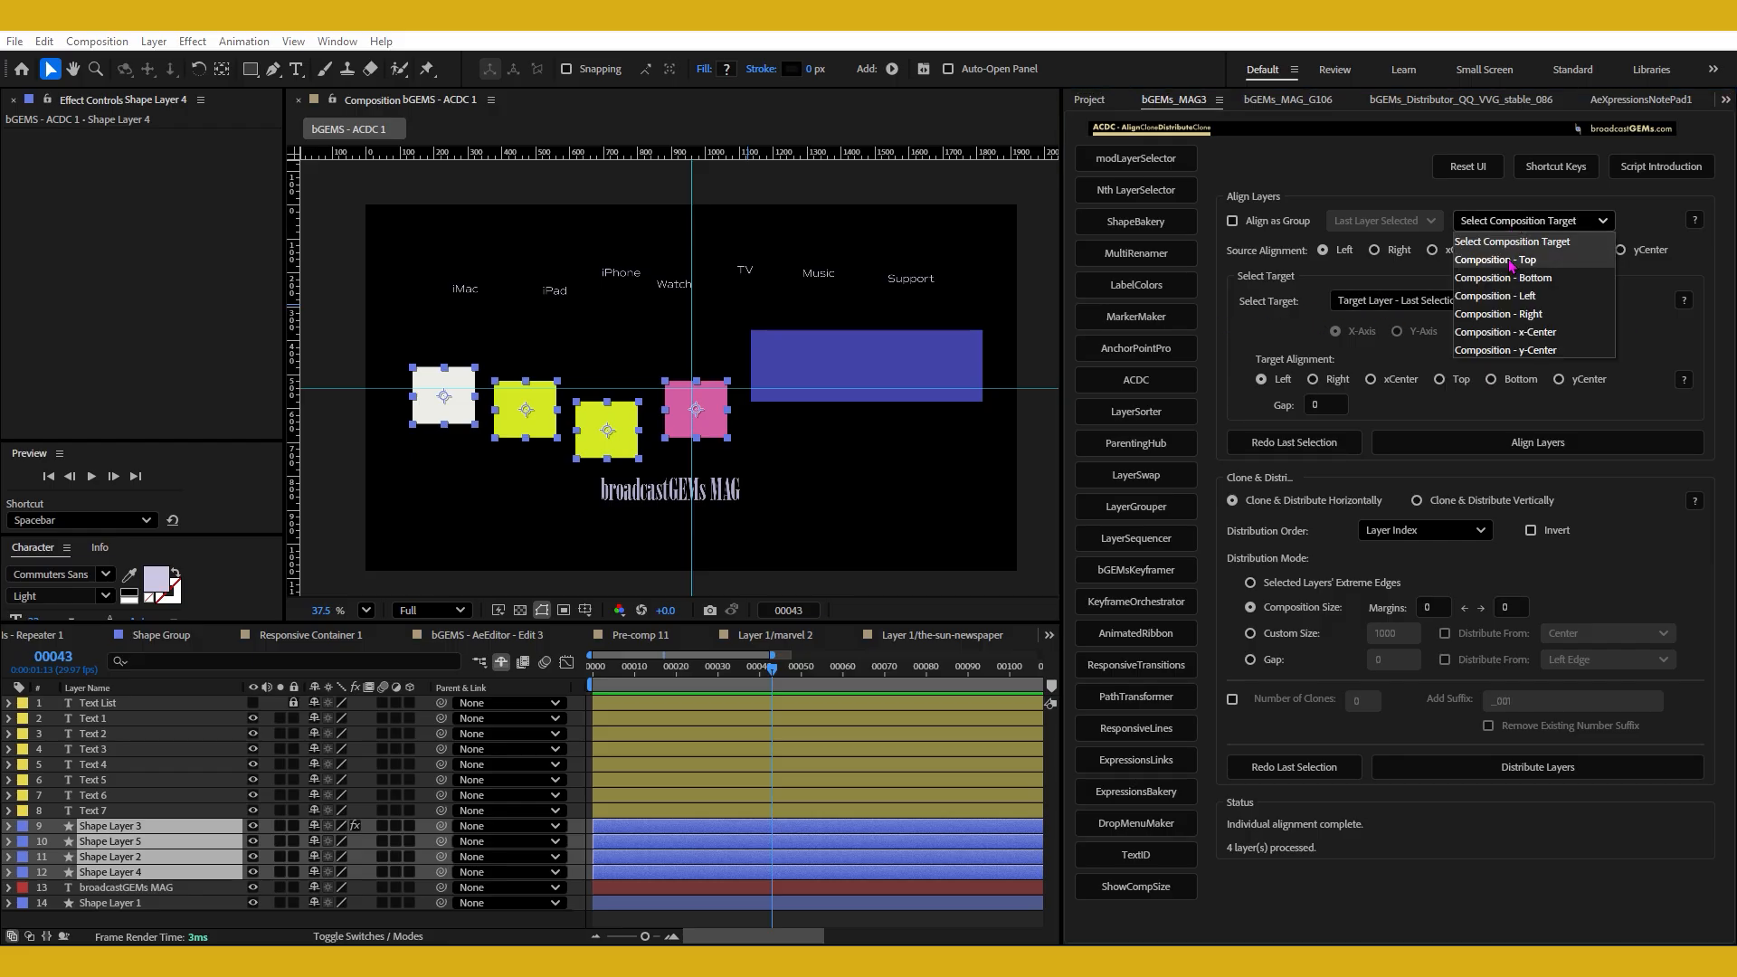
pyautogui.click(1511, 260)
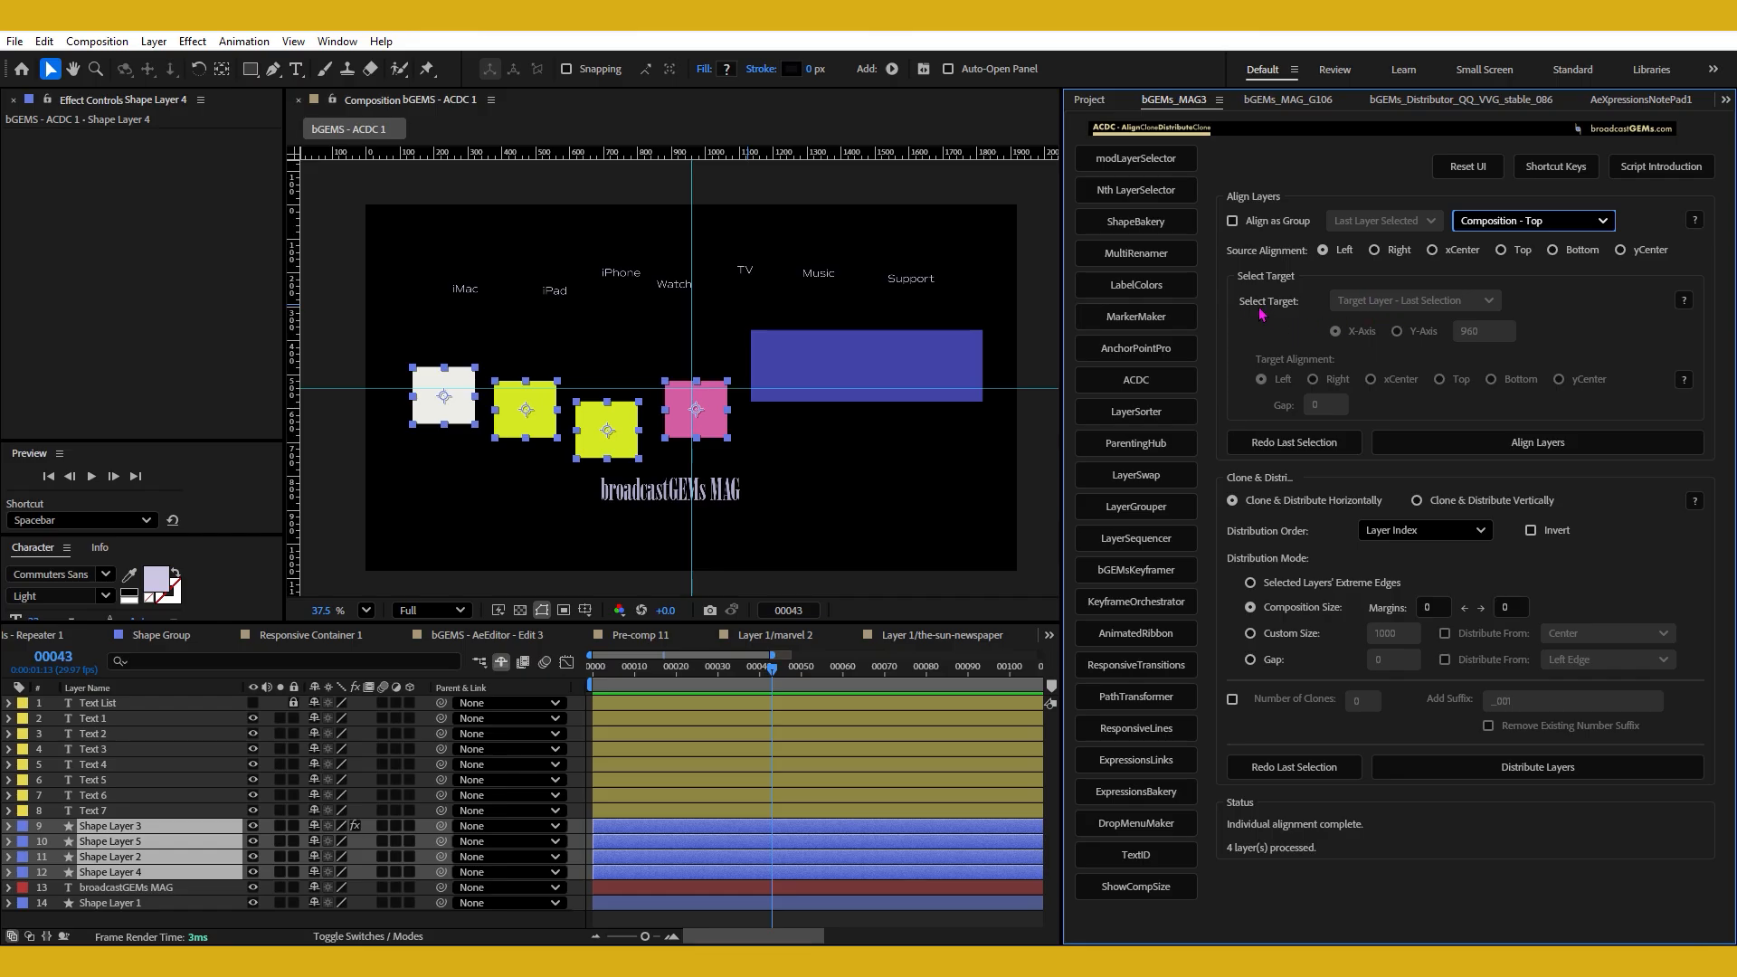
pyautogui.click(1502, 221)
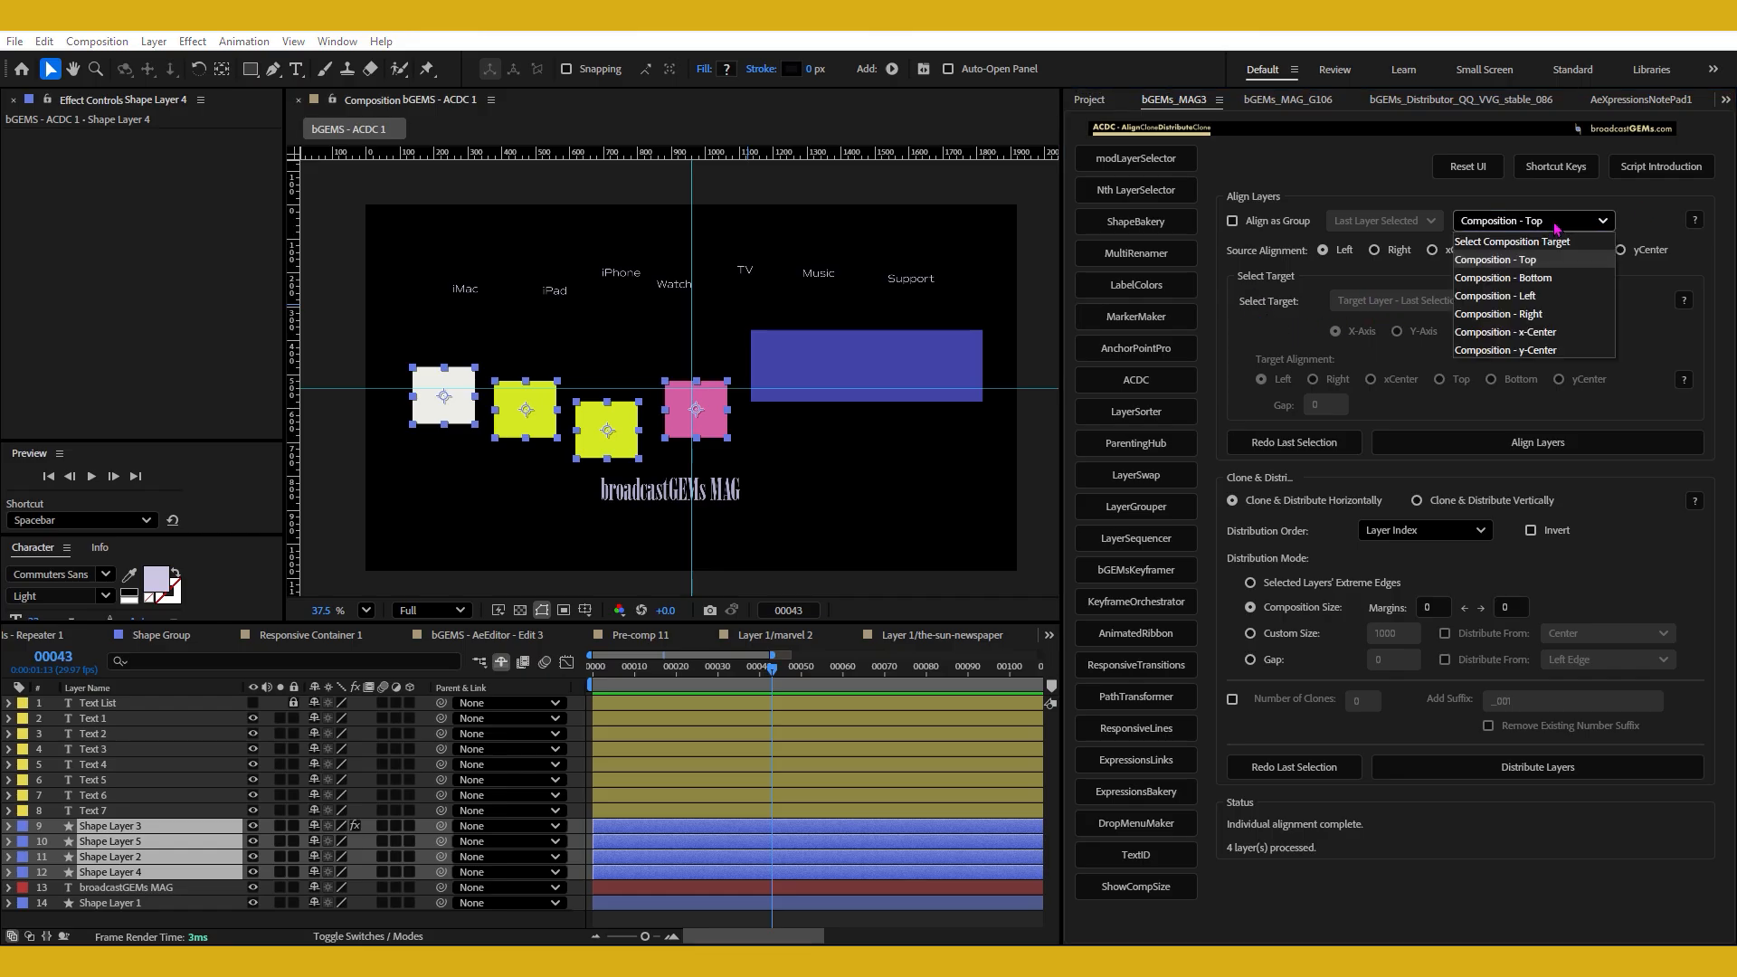
pyautogui.click(1467, 242)
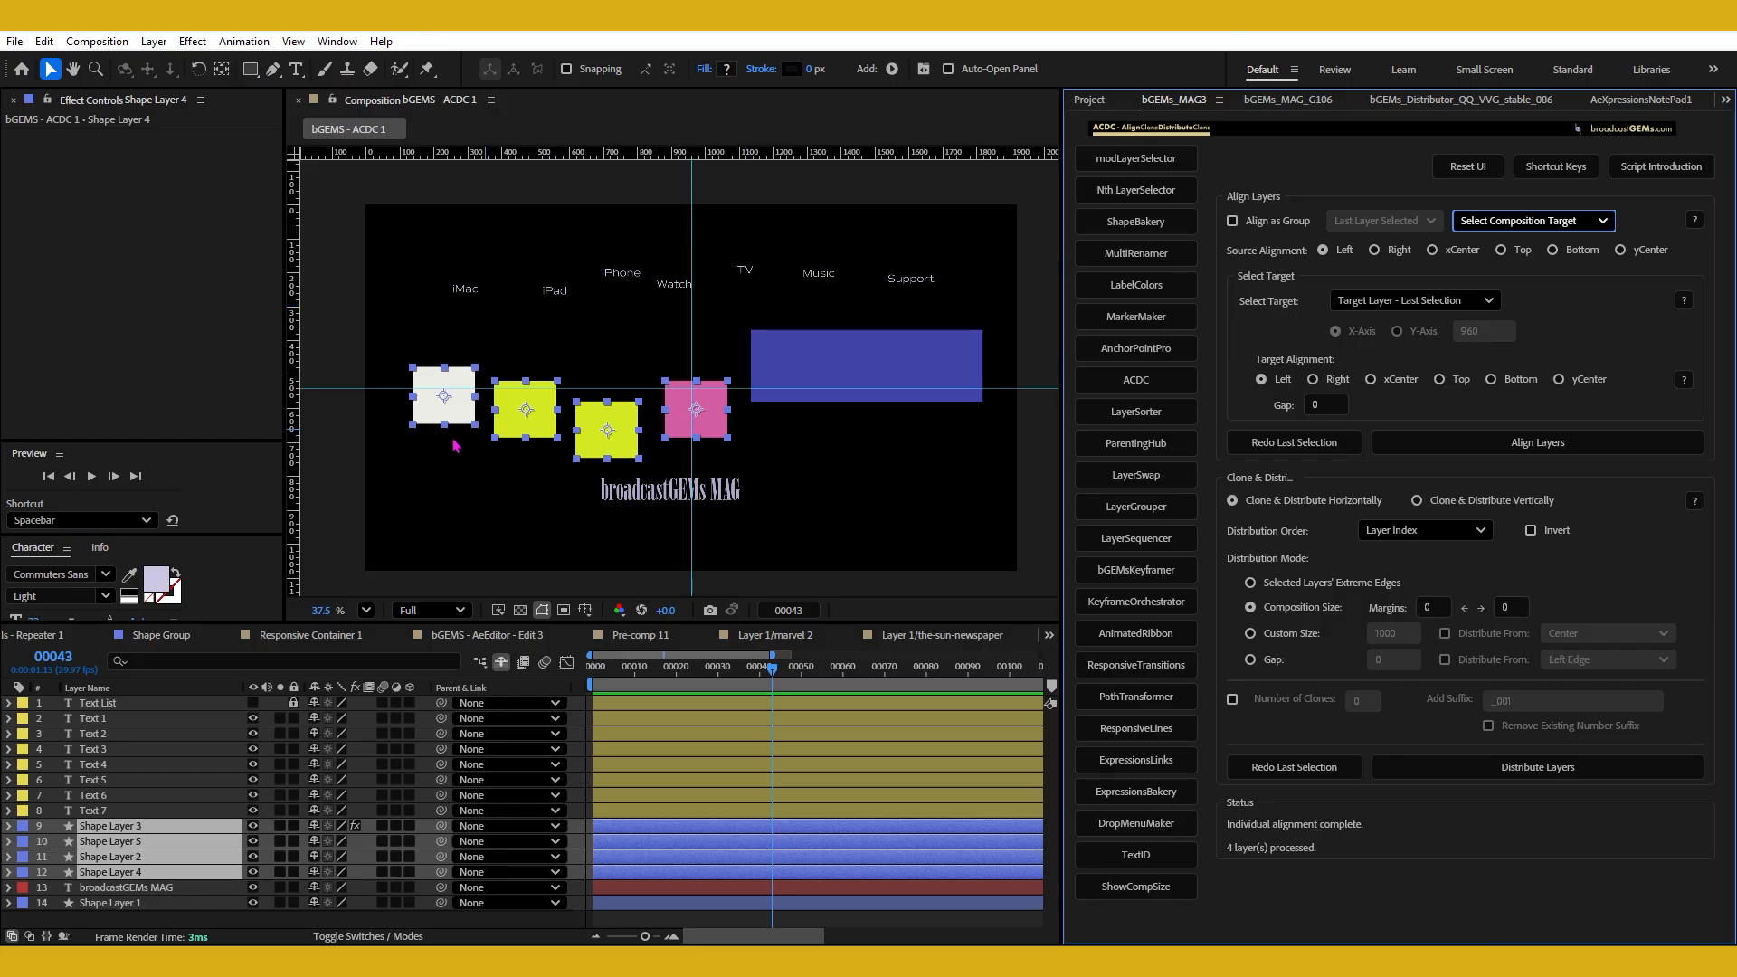
# Raise the pink square above the other three and select all four squares, adding the pink one last.
pyautogui.click(546, 483)
pyautogui.moveTo(710, 418); pyautogui.dragTo(706, 347)
pyautogui.moveTo(378, 344); pyautogui.dragTo(641, 463)
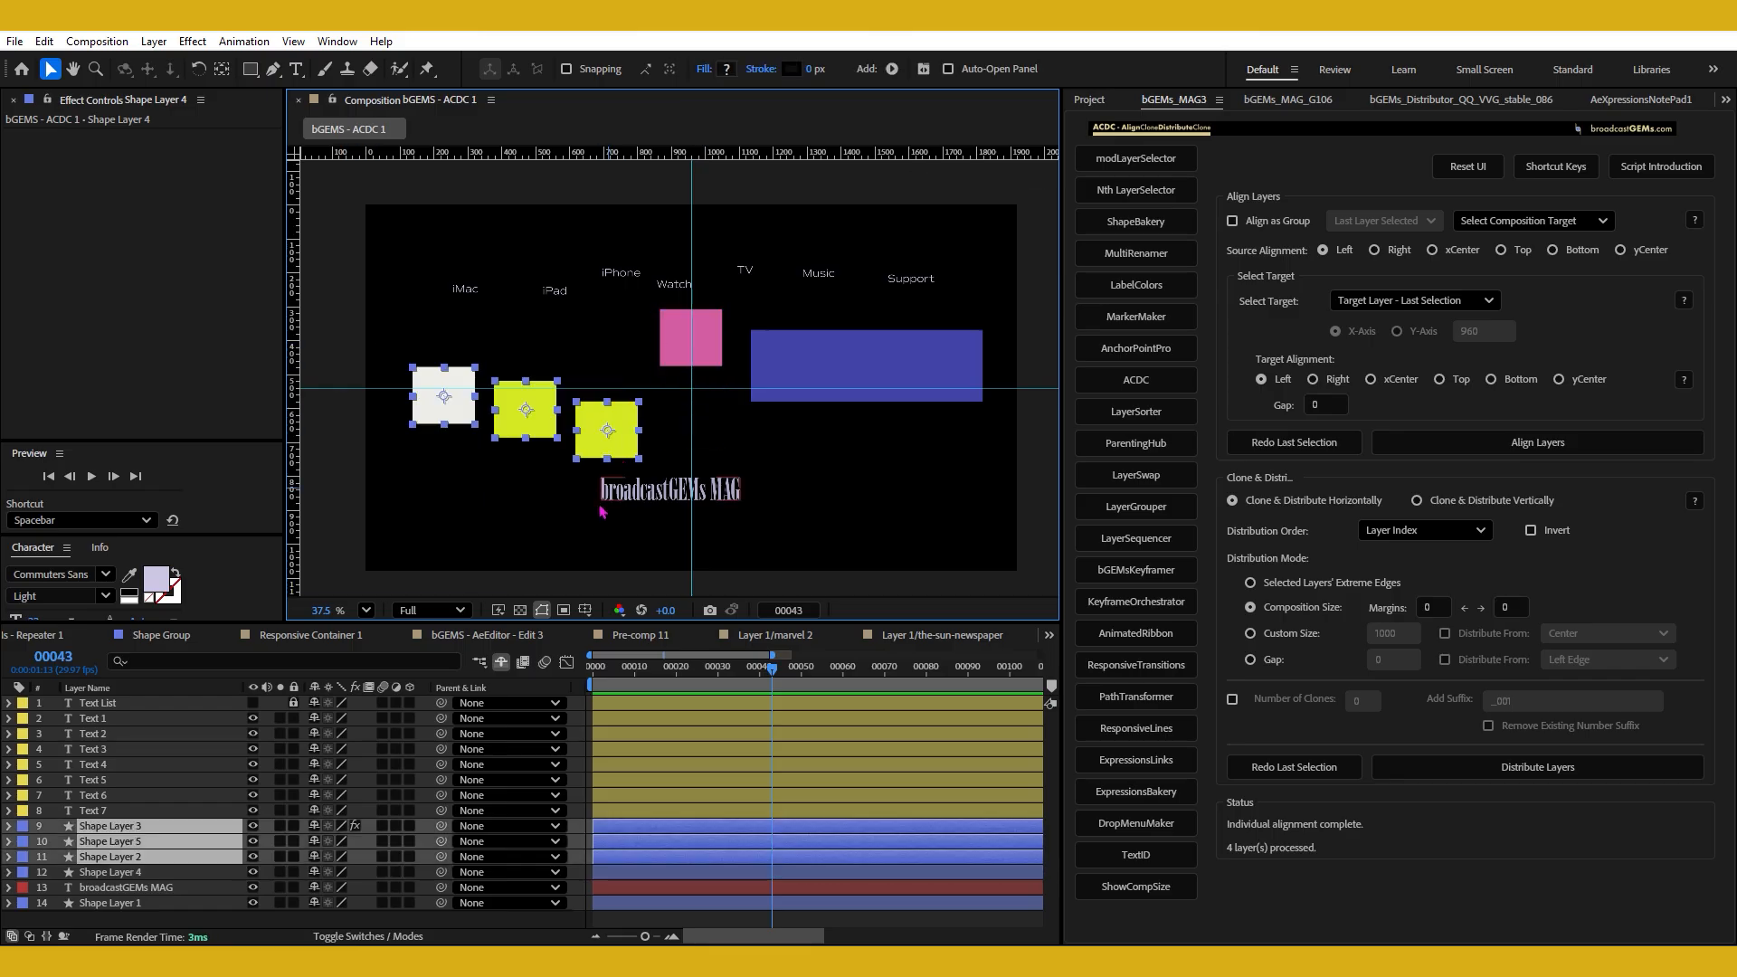
pyautogui.keyDown('shift'); pyautogui.click(706, 350); pyautogui.keyUp('shift')
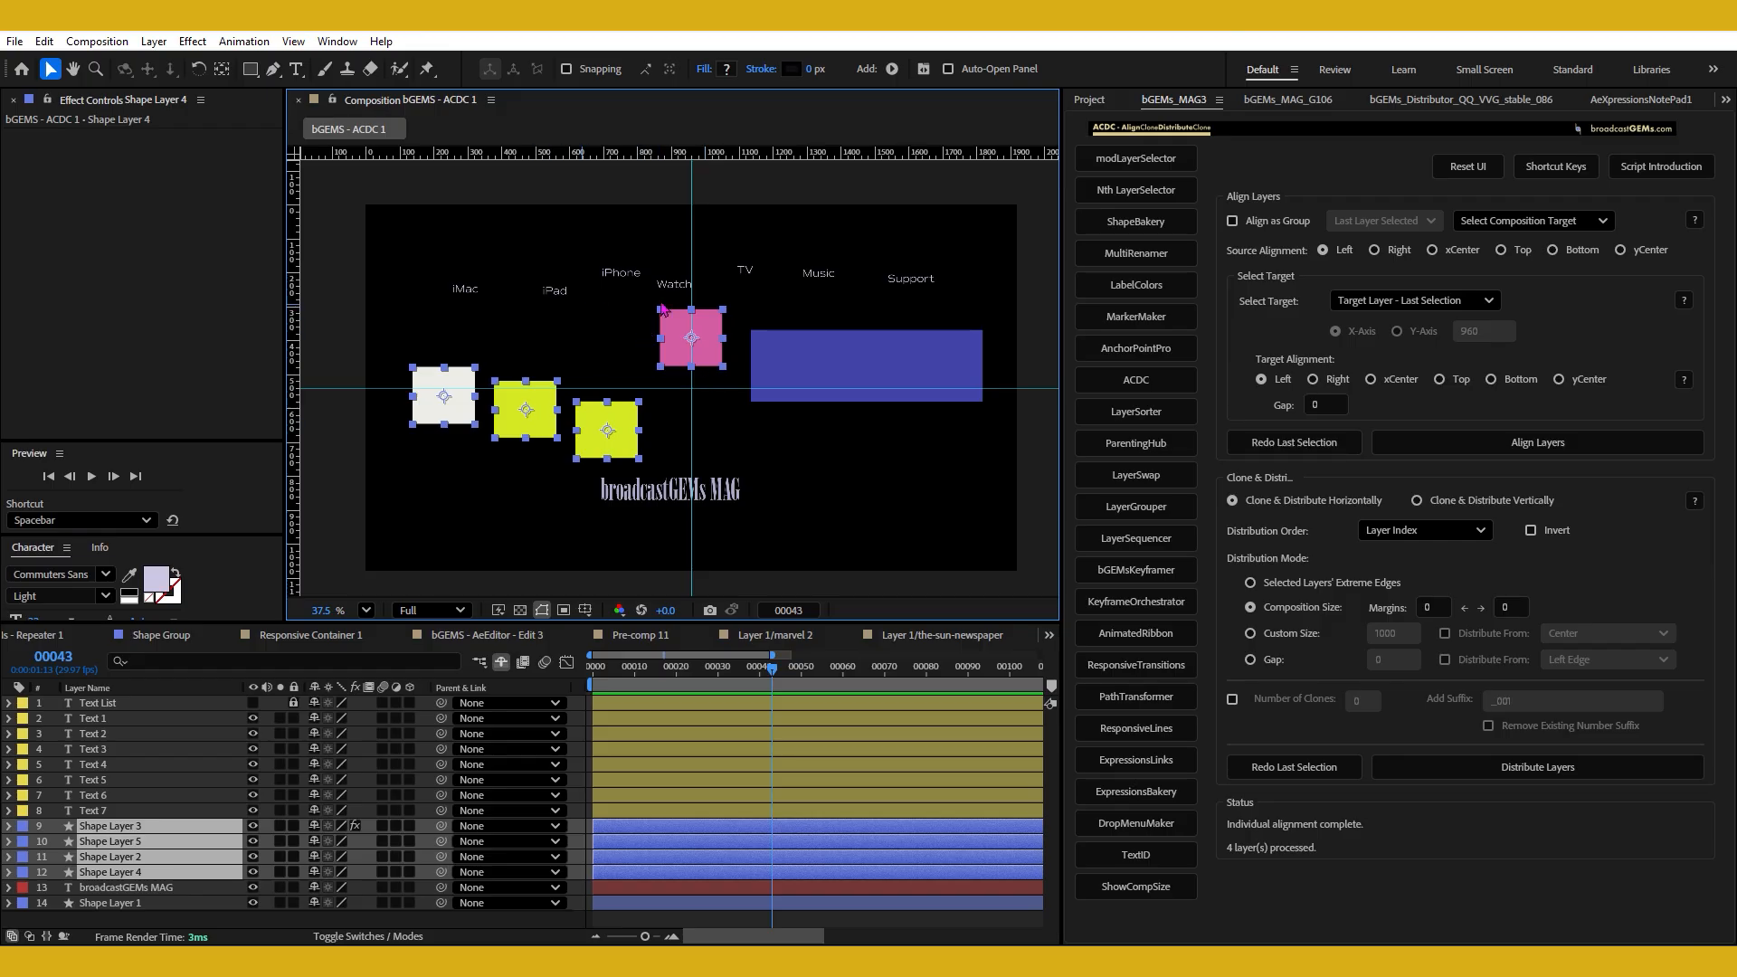
# Align the squares individually to the pink square with source and target alignment Top, and deselect them.
pyautogui.click(1524, 254)
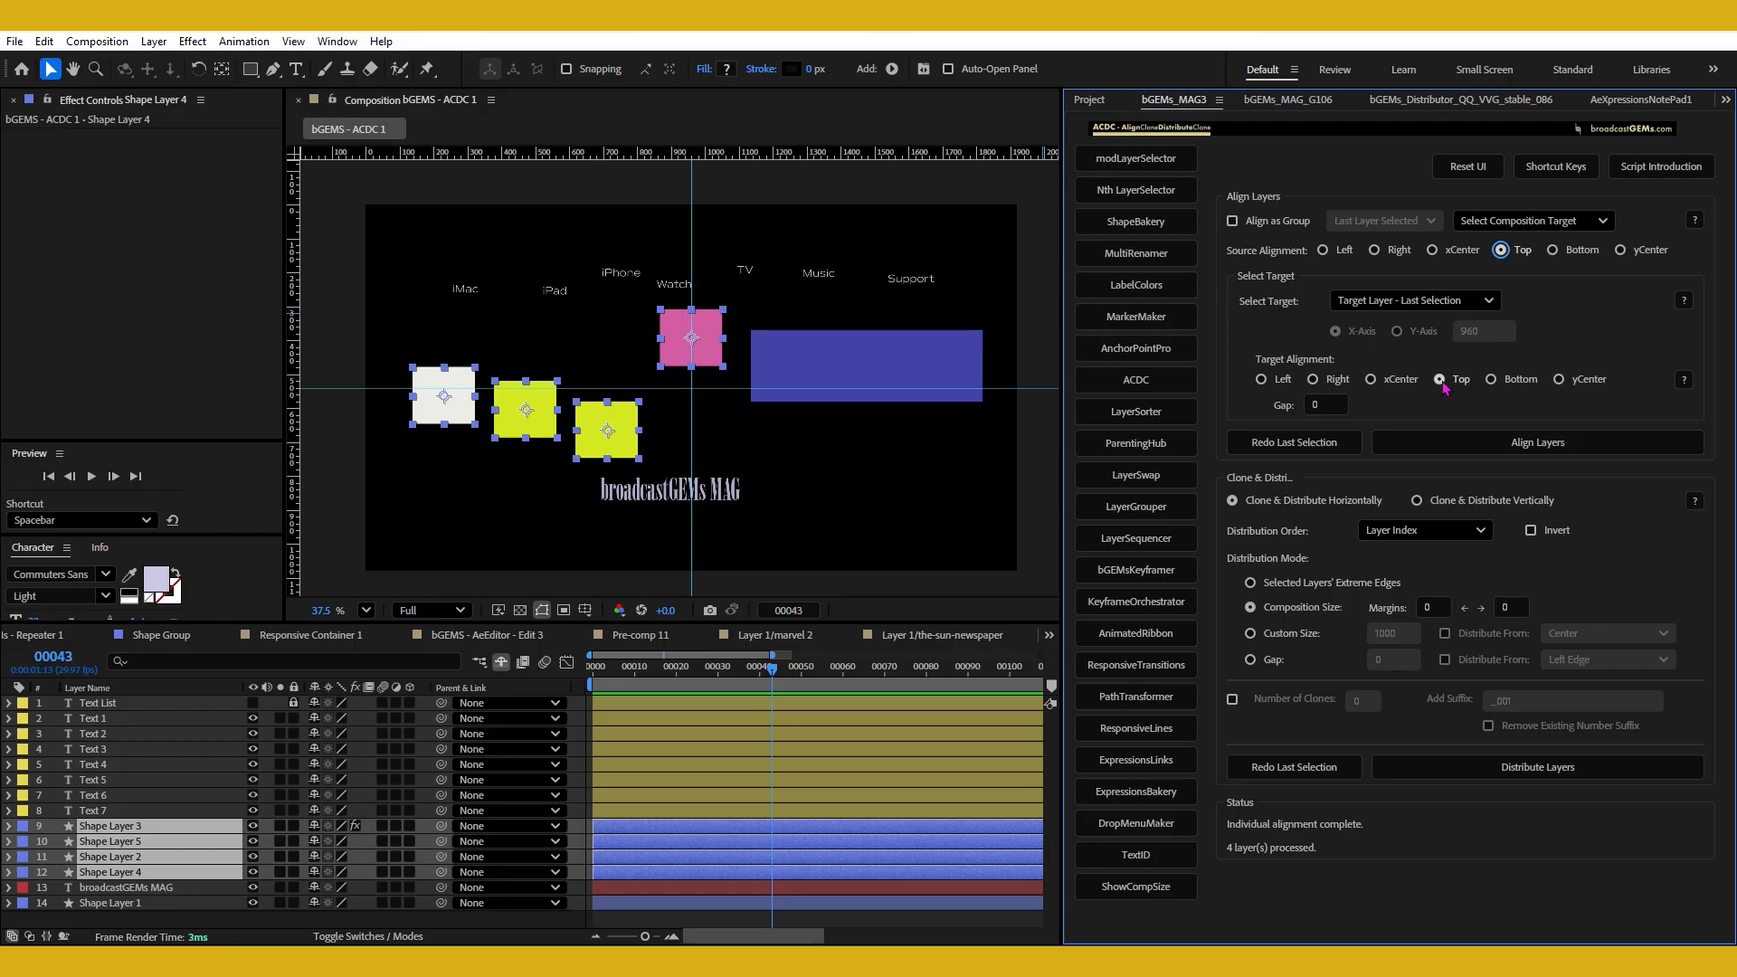
pyautogui.keyDown('shift'); pyautogui.click(1459, 384); pyautogui.keyUp('shift')
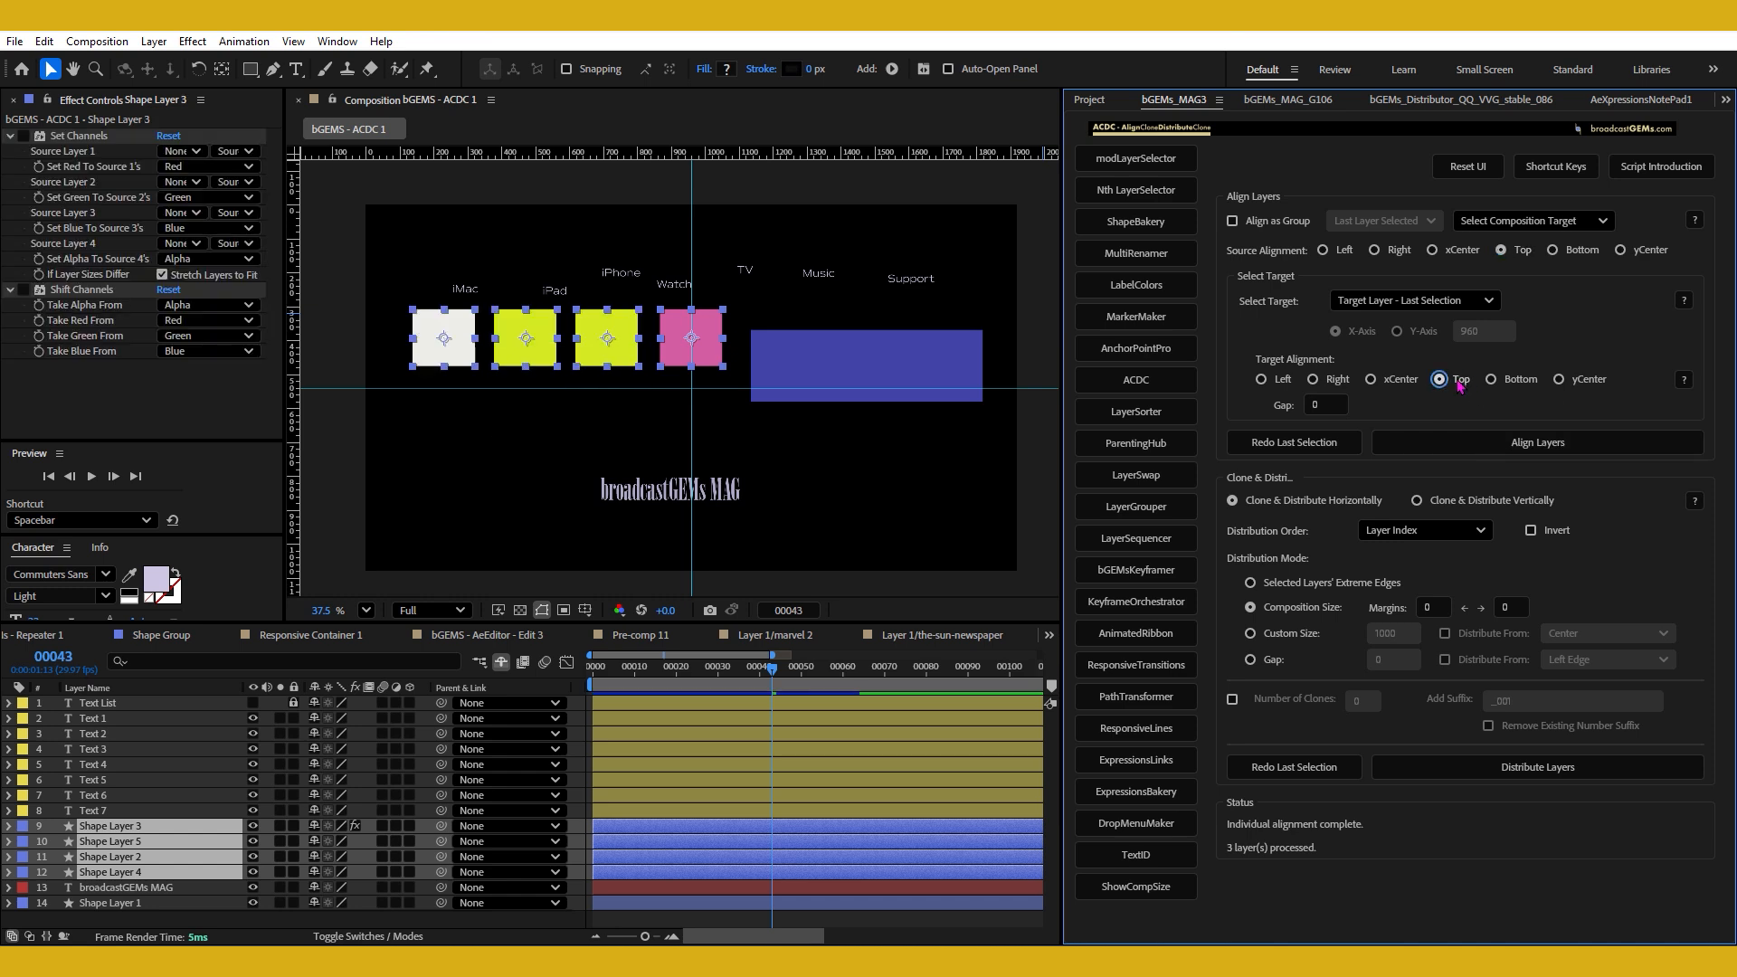
pyautogui.click(543, 431)
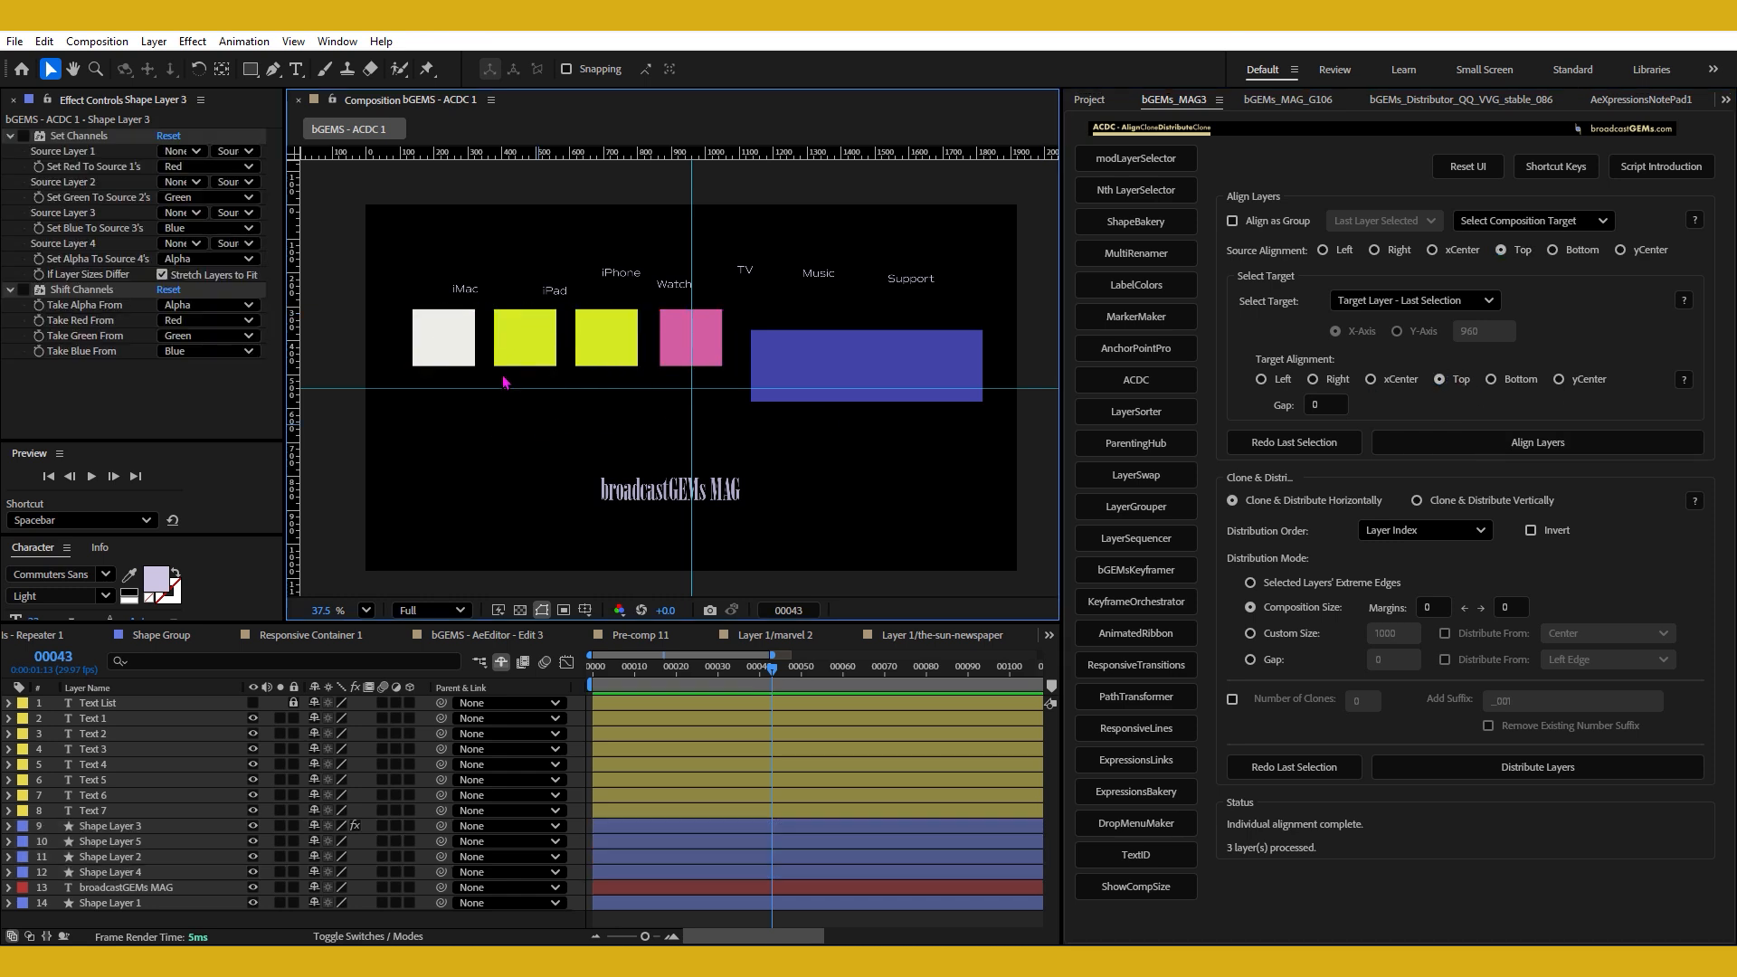
# Move the white square and both yellow squares down to staggered heights below the pink square.
pyautogui.click(457, 348)
pyautogui.moveTo(443, 342); pyautogui.dragTo(448, 442)
pyautogui.moveTo(607, 340); pyautogui.dragTo(612, 429)
pyautogui.moveTo(525, 339); pyautogui.dragTo(527, 390)
pyautogui.click(706, 348)
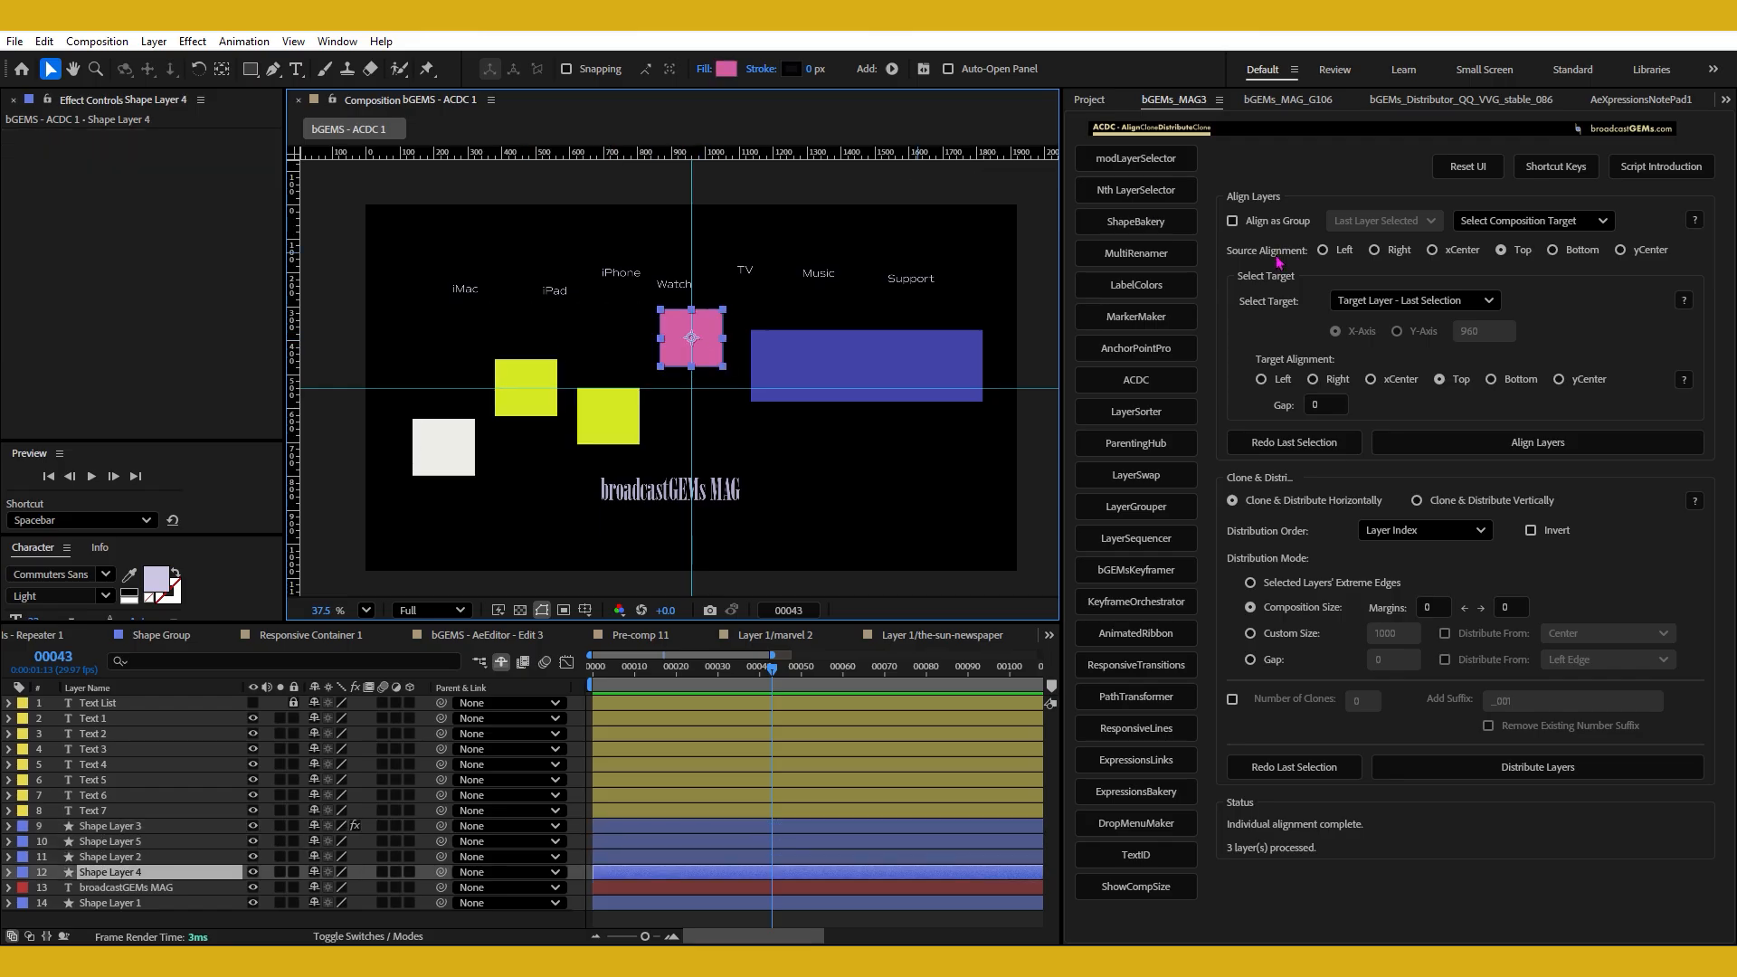
# Turn on Align as Group and select the four squares, re-adding the left yellow square before adding the pink one last.
pyautogui.click(1262, 222)
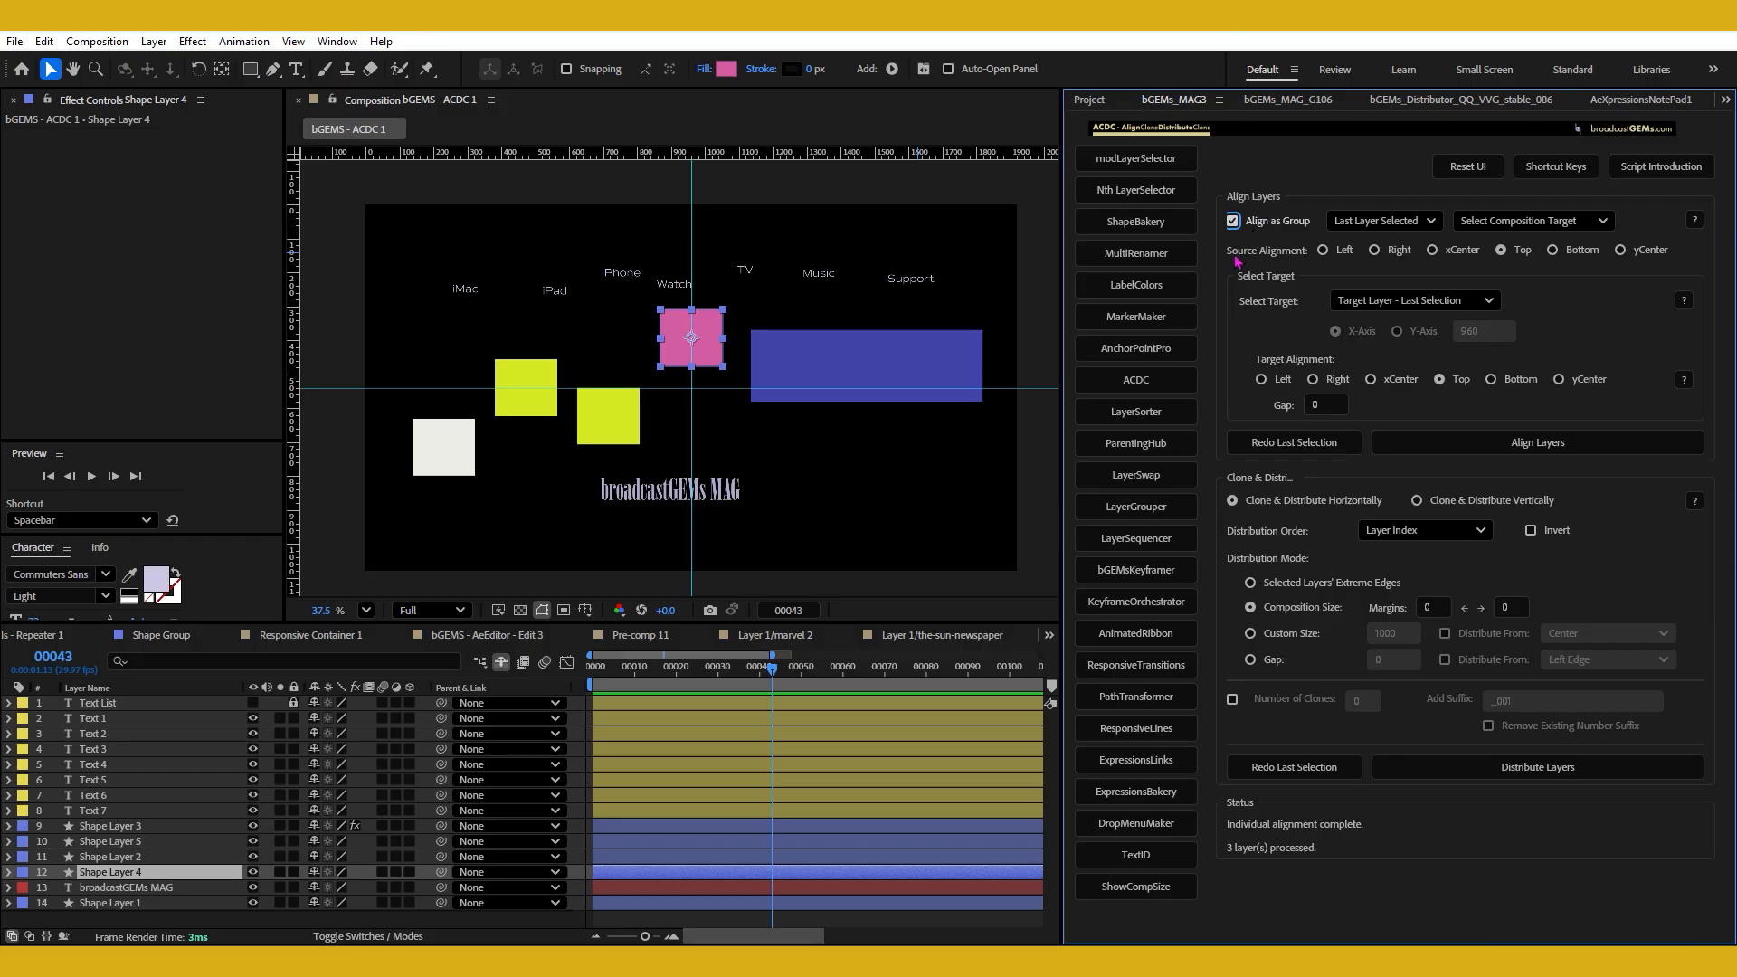
pyautogui.moveTo(394, 342); pyautogui.dragTo(645, 471)
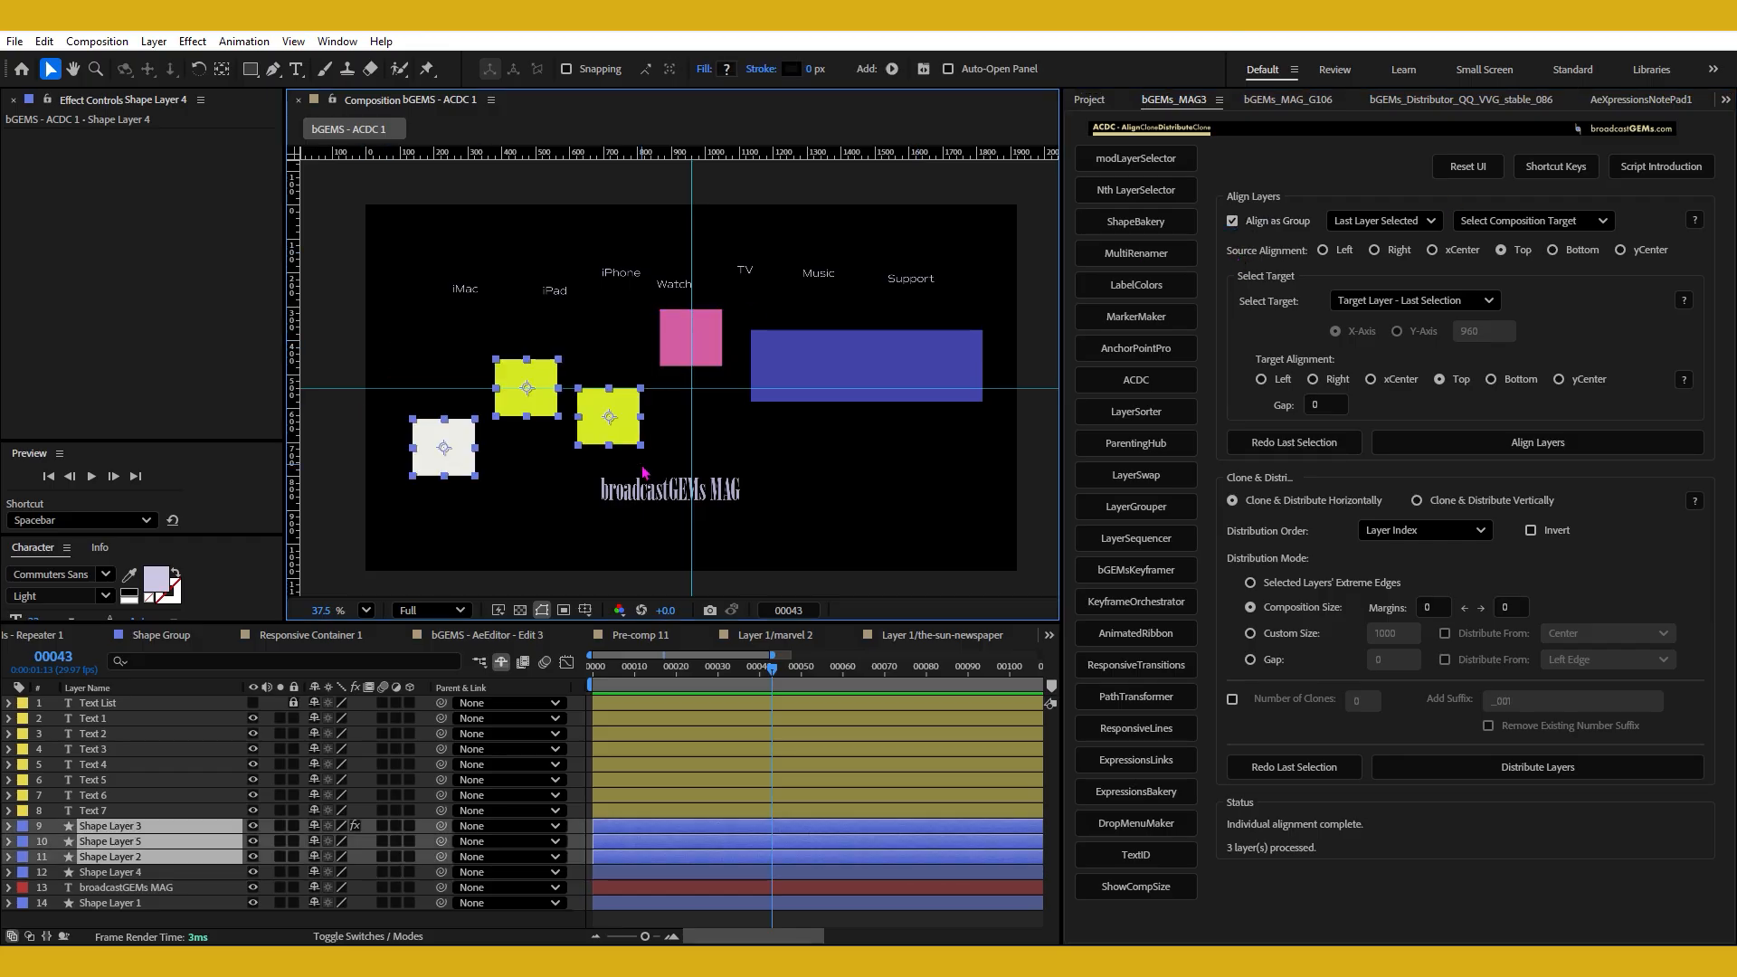
pyautogui.keyDown('shift'); pyautogui.click(535, 373); pyautogui.keyUp('shift')
pyautogui.keyDown('shift'); pyautogui.click(529, 381); pyautogui.keyUp('shift')
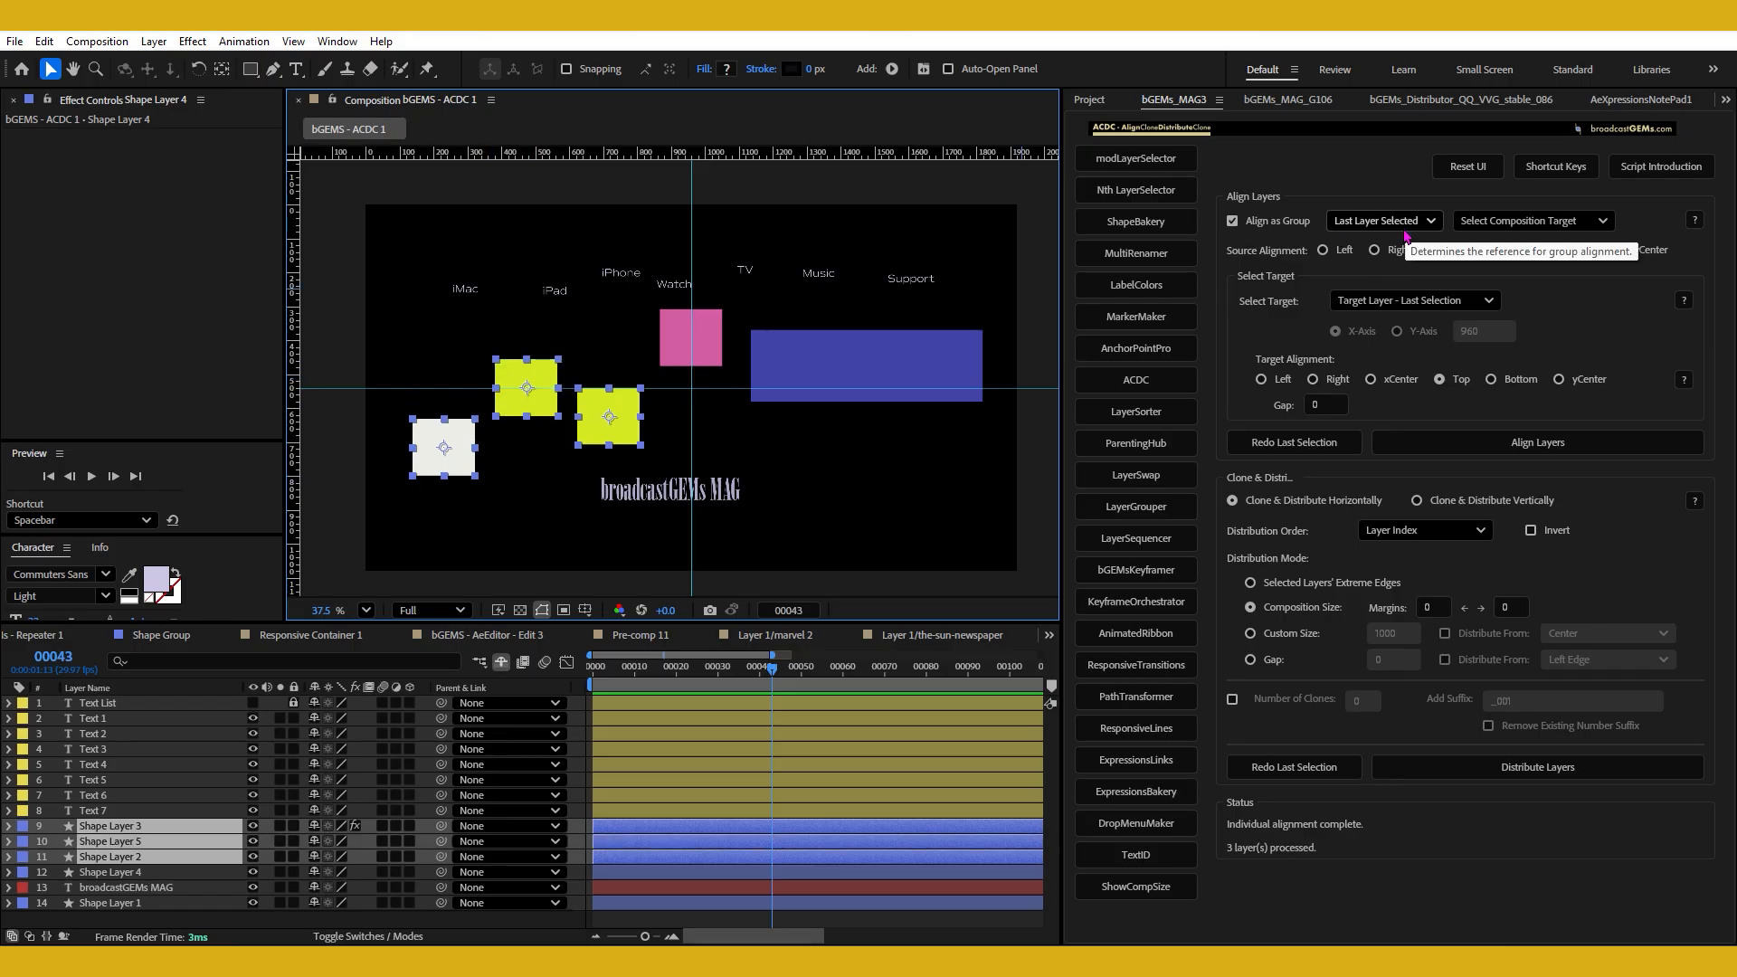
pyautogui.keyDown('shift'); pyautogui.click(701, 361); pyautogui.keyUp('shift')
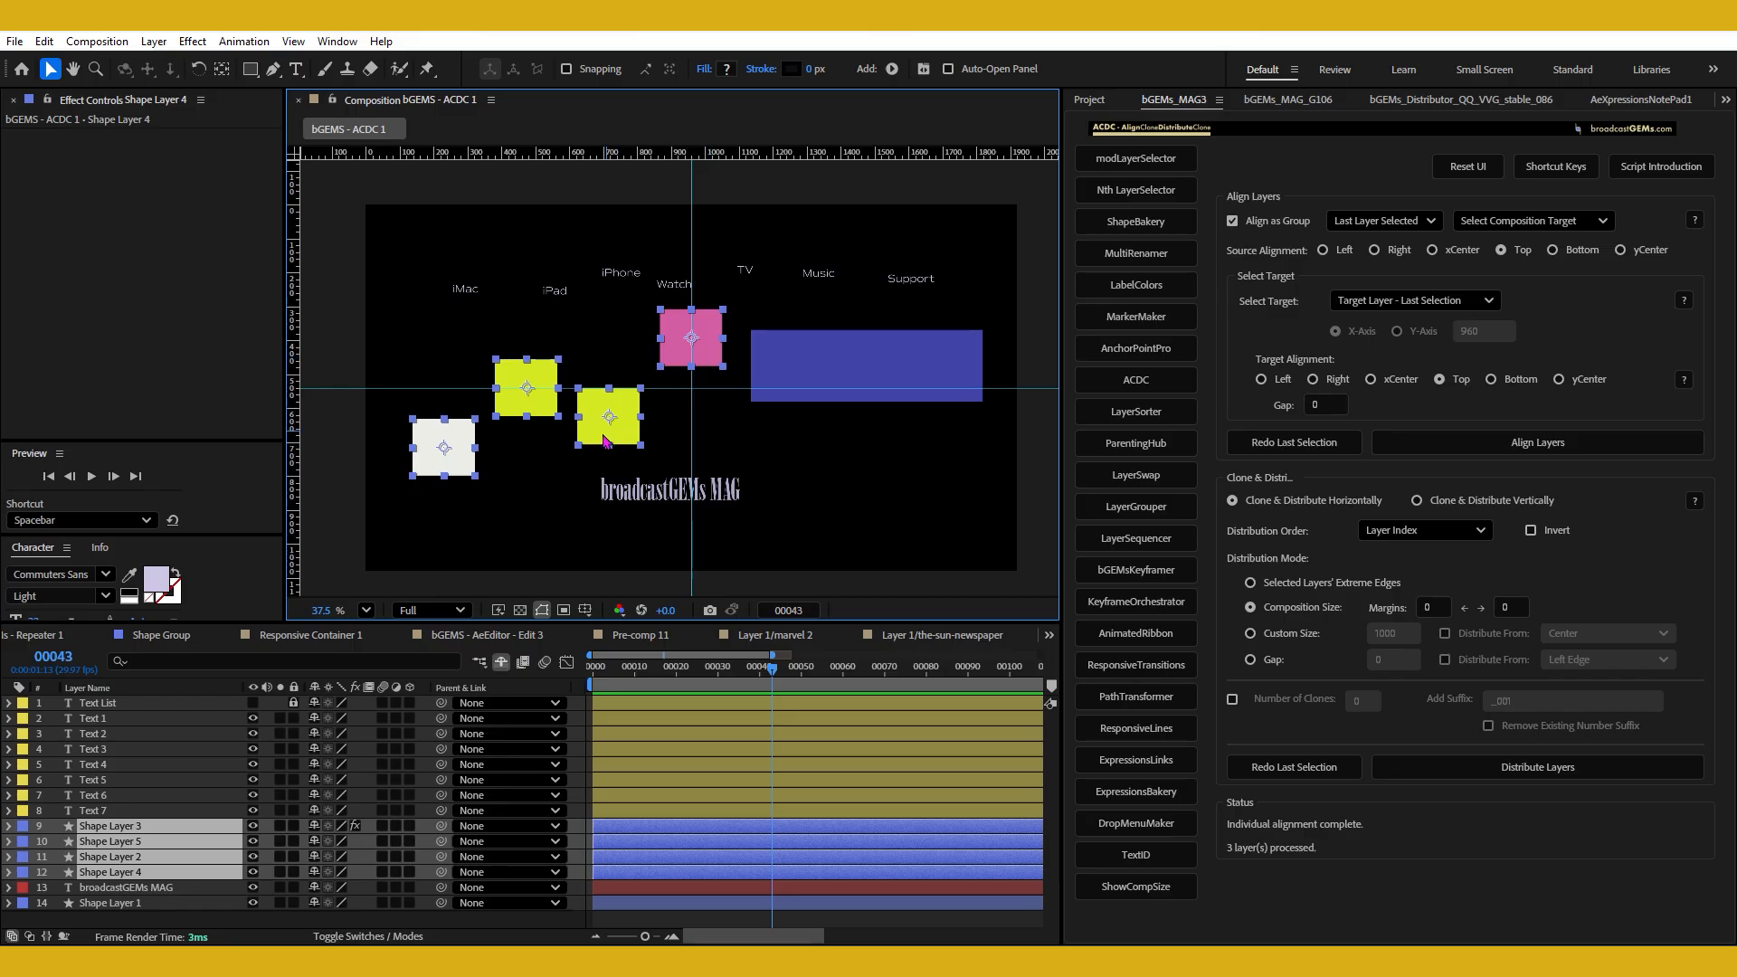
# Remove the left yellow and pink squares from the selection and re-add them, with yellow as group reference and pink last as target.
pyautogui.keyDown('shift'); pyautogui.click(536, 383); pyautogui.keyUp('shift')
pyautogui.keyDown('shift'); pyautogui.click(537, 383); pyautogui.keyUp('shift')
pyautogui.keyDown('shift'); pyautogui.click(691, 333); pyautogui.keyUp('shift')
pyautogui.keyDown('shift'); pyautogui.click(533, 379); pyautogui.keyUp('shift')
pyautogui.keyDown('shift'); pyautogui.click(534, 383); pyautogui.keyUp('shift')
pyautogui.keyDown('shift'); pyautogui.click(536, 385); pyautogui.keyUp('shift')
pyautogui.keyDown('shift'); pyautogui.click(537, 384); pyautogui.keyUp('shift')
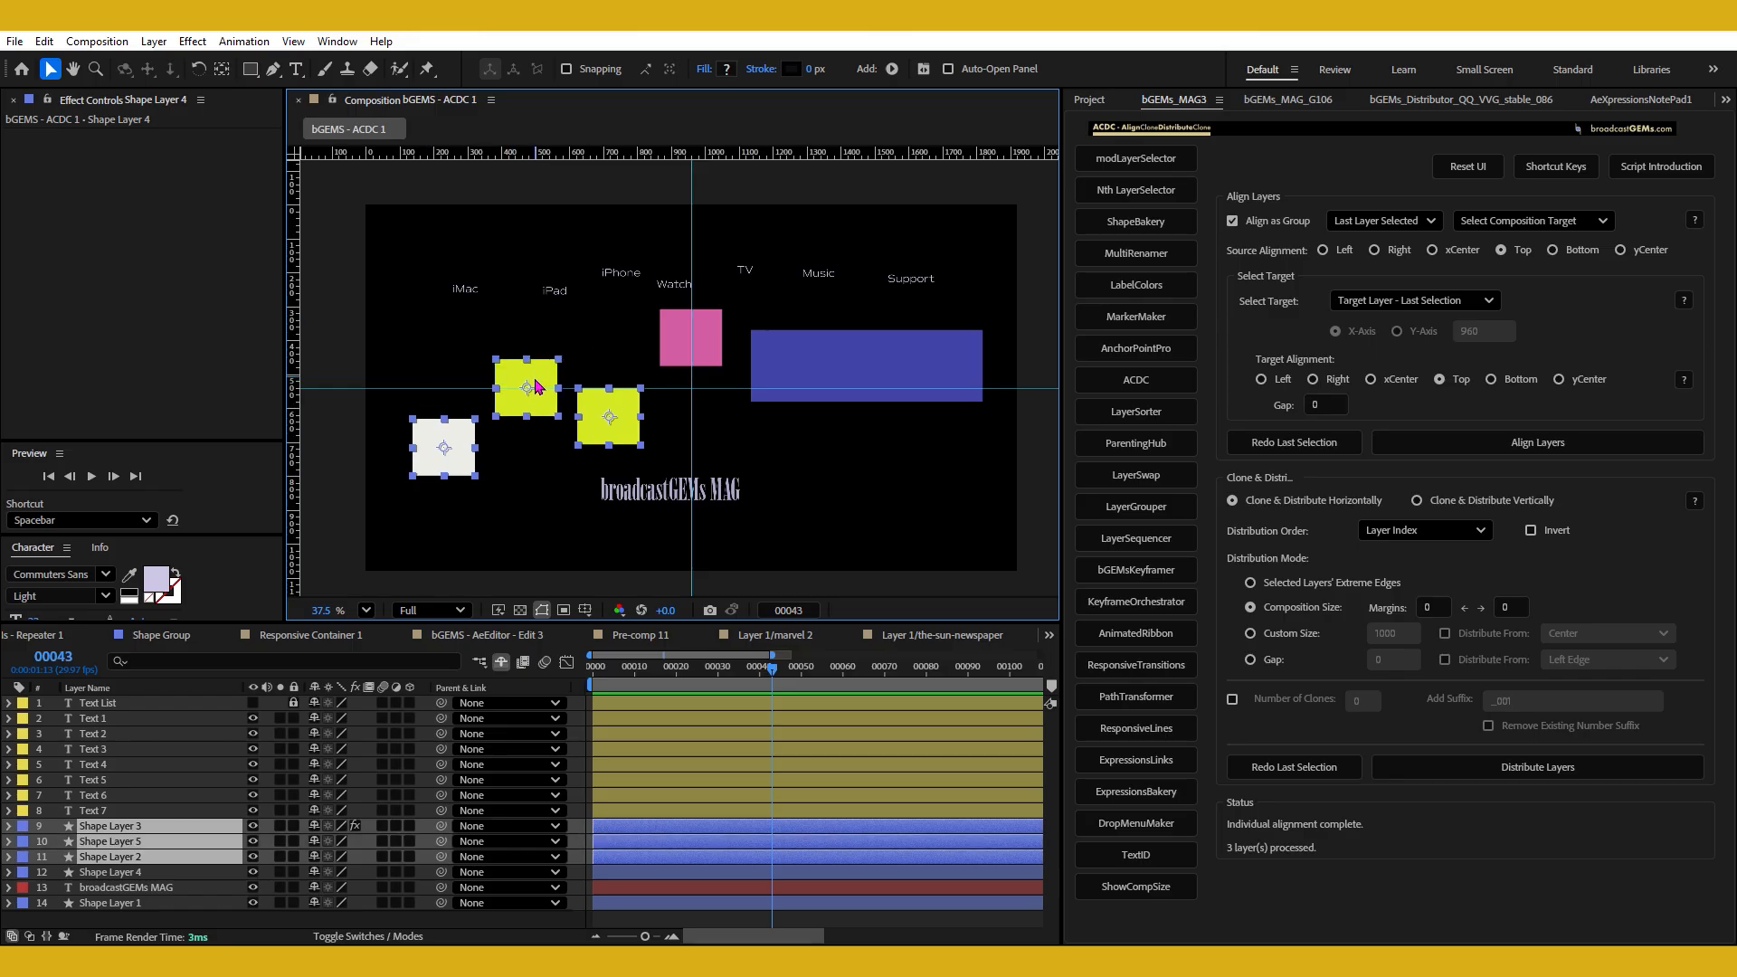
pyautogui.keyDown('shift'); pyautogui.click(715, 355); pyautogui.keyUp('shift')
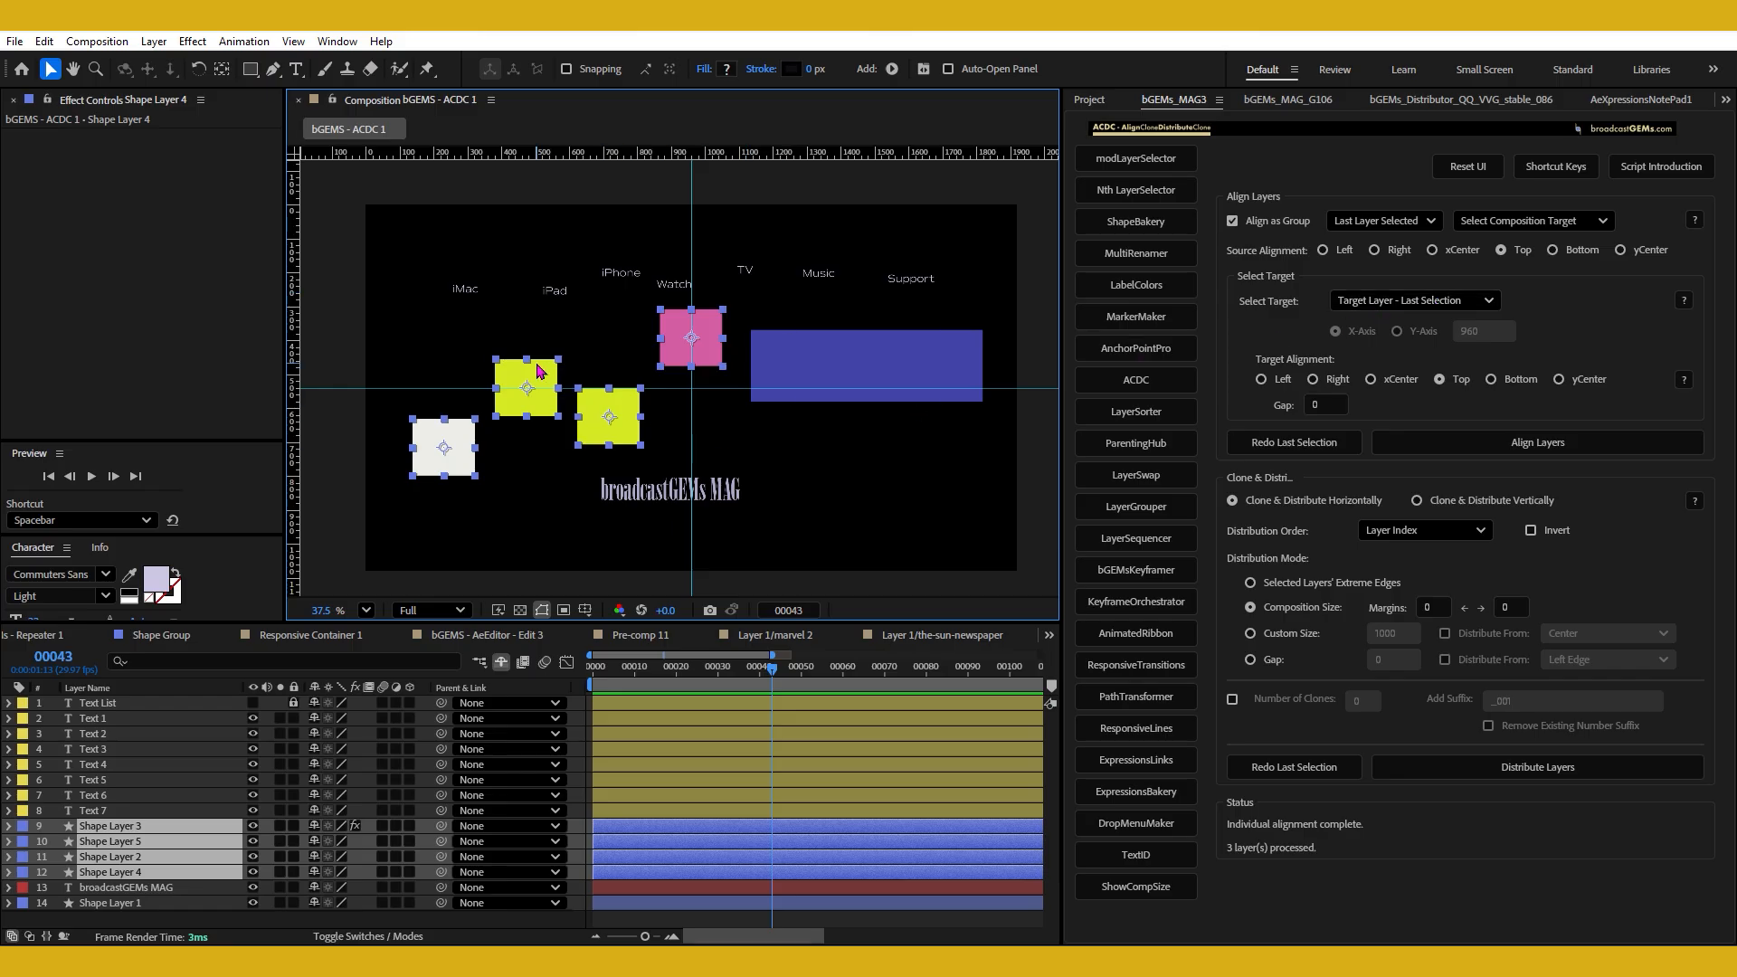
# Align the group's left yellow reference square to the pink target square with source and target alignment Top.
pyautogui.click(1521, 254)
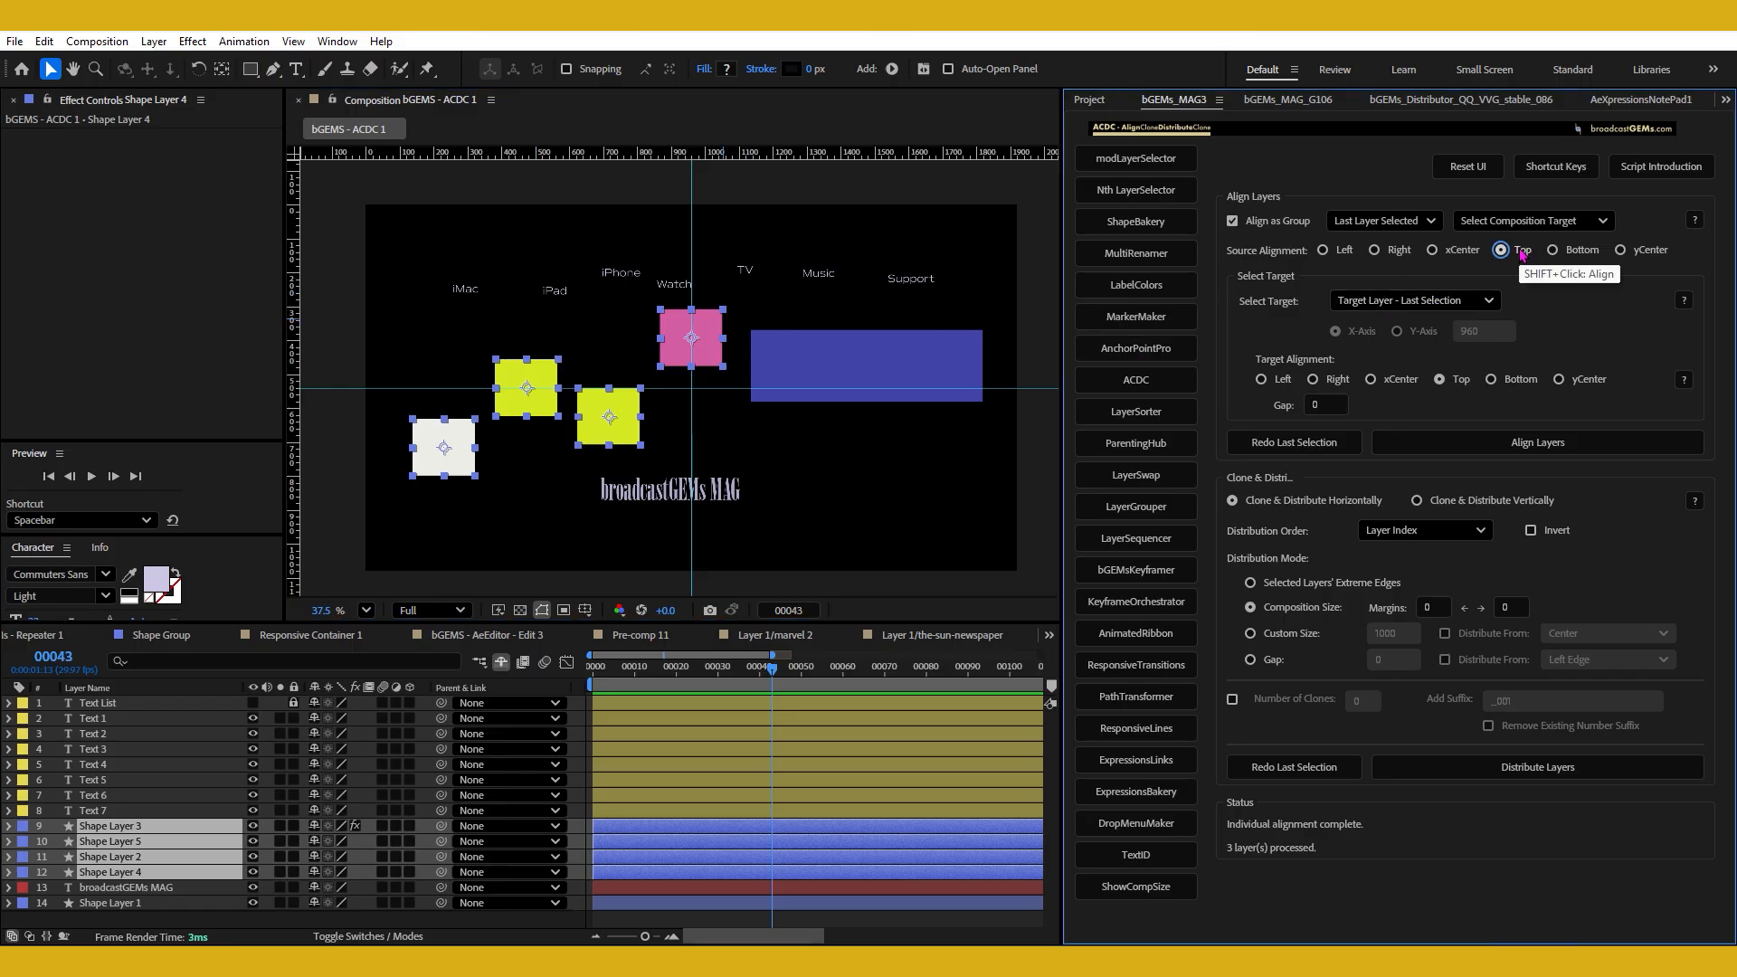
pyautogui.click(1440, 379)
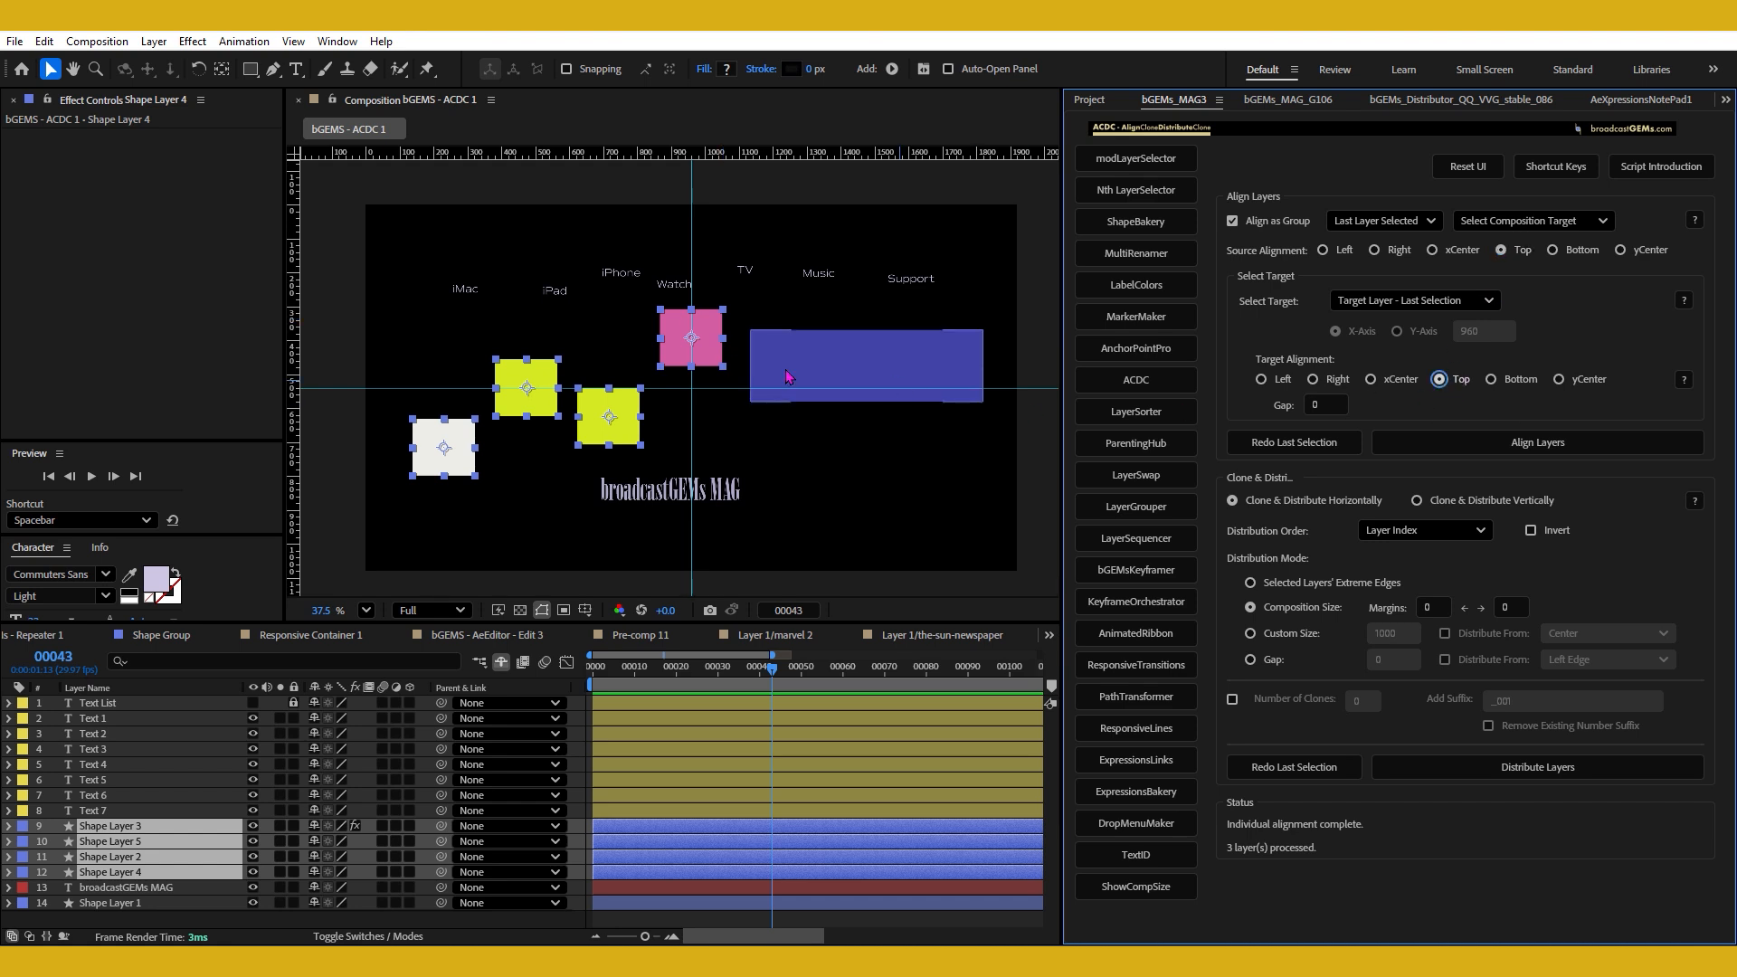
pyautogui.keyDown('shift'); pyautogui.click(1461, 387); pyautogui.keyUp('shift')
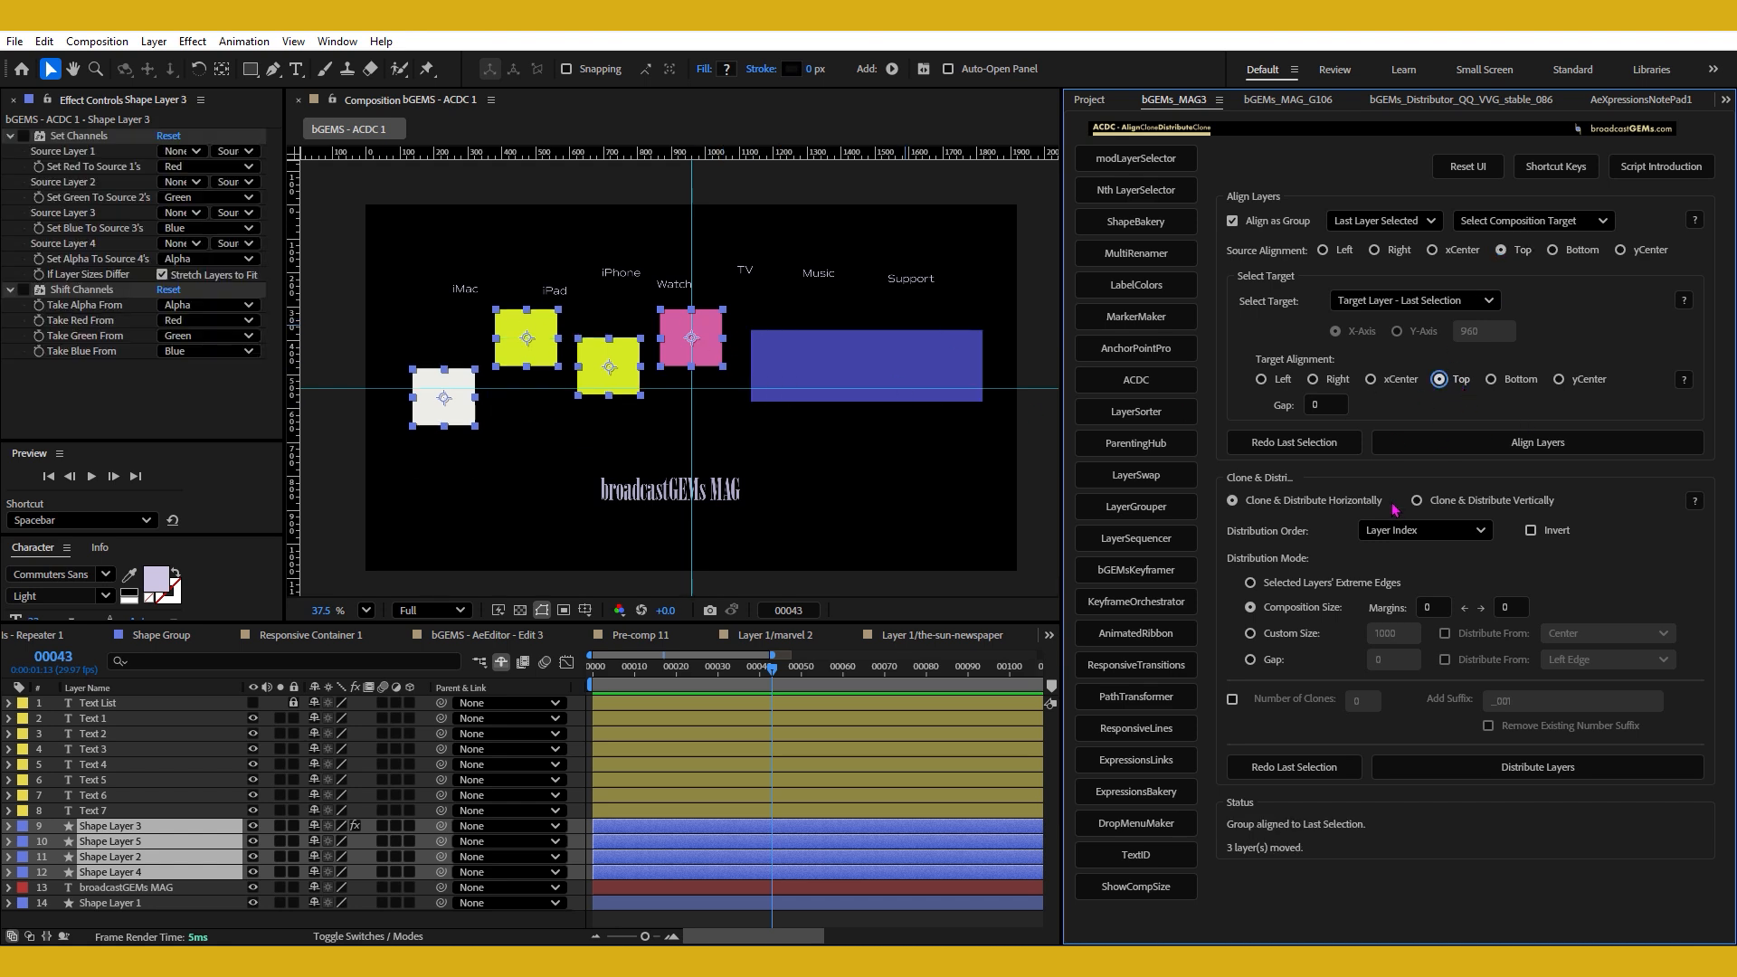
# Reselect the squares, try a group Top alignment to the pink square with the white square as reference, and undo it.
pyautogui.moveTo(404, 336); pyautogui.dragTo(699, 443)
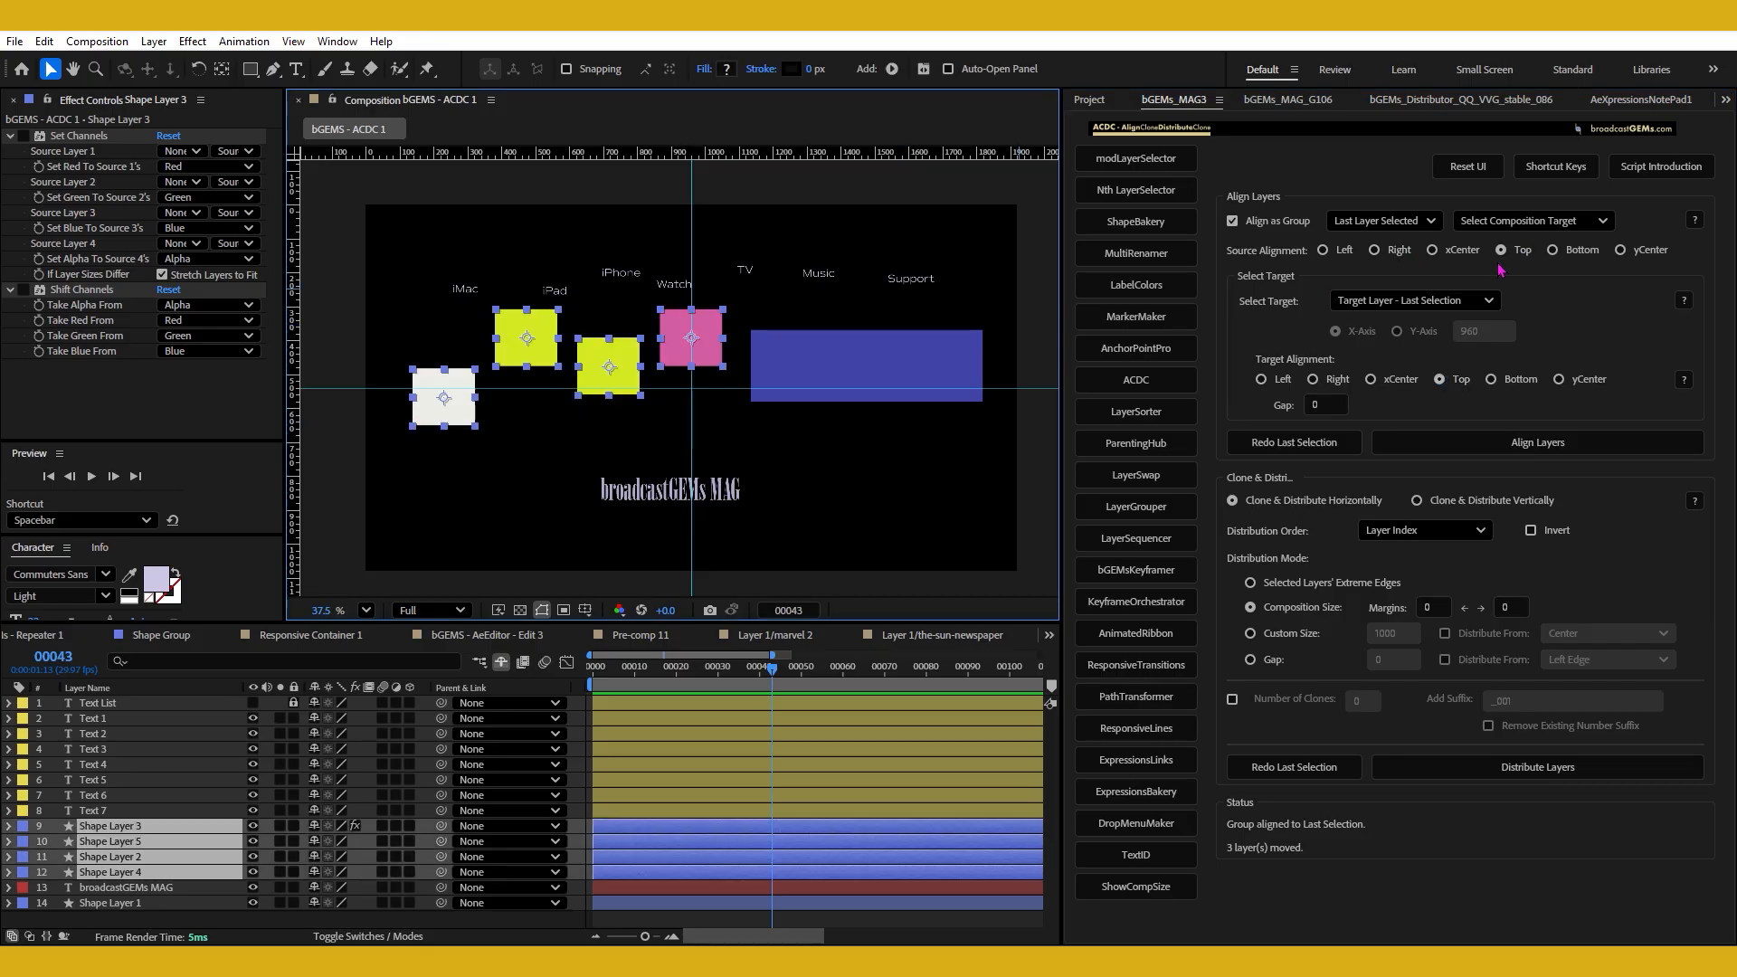
pyautogui.click(1461, 380)
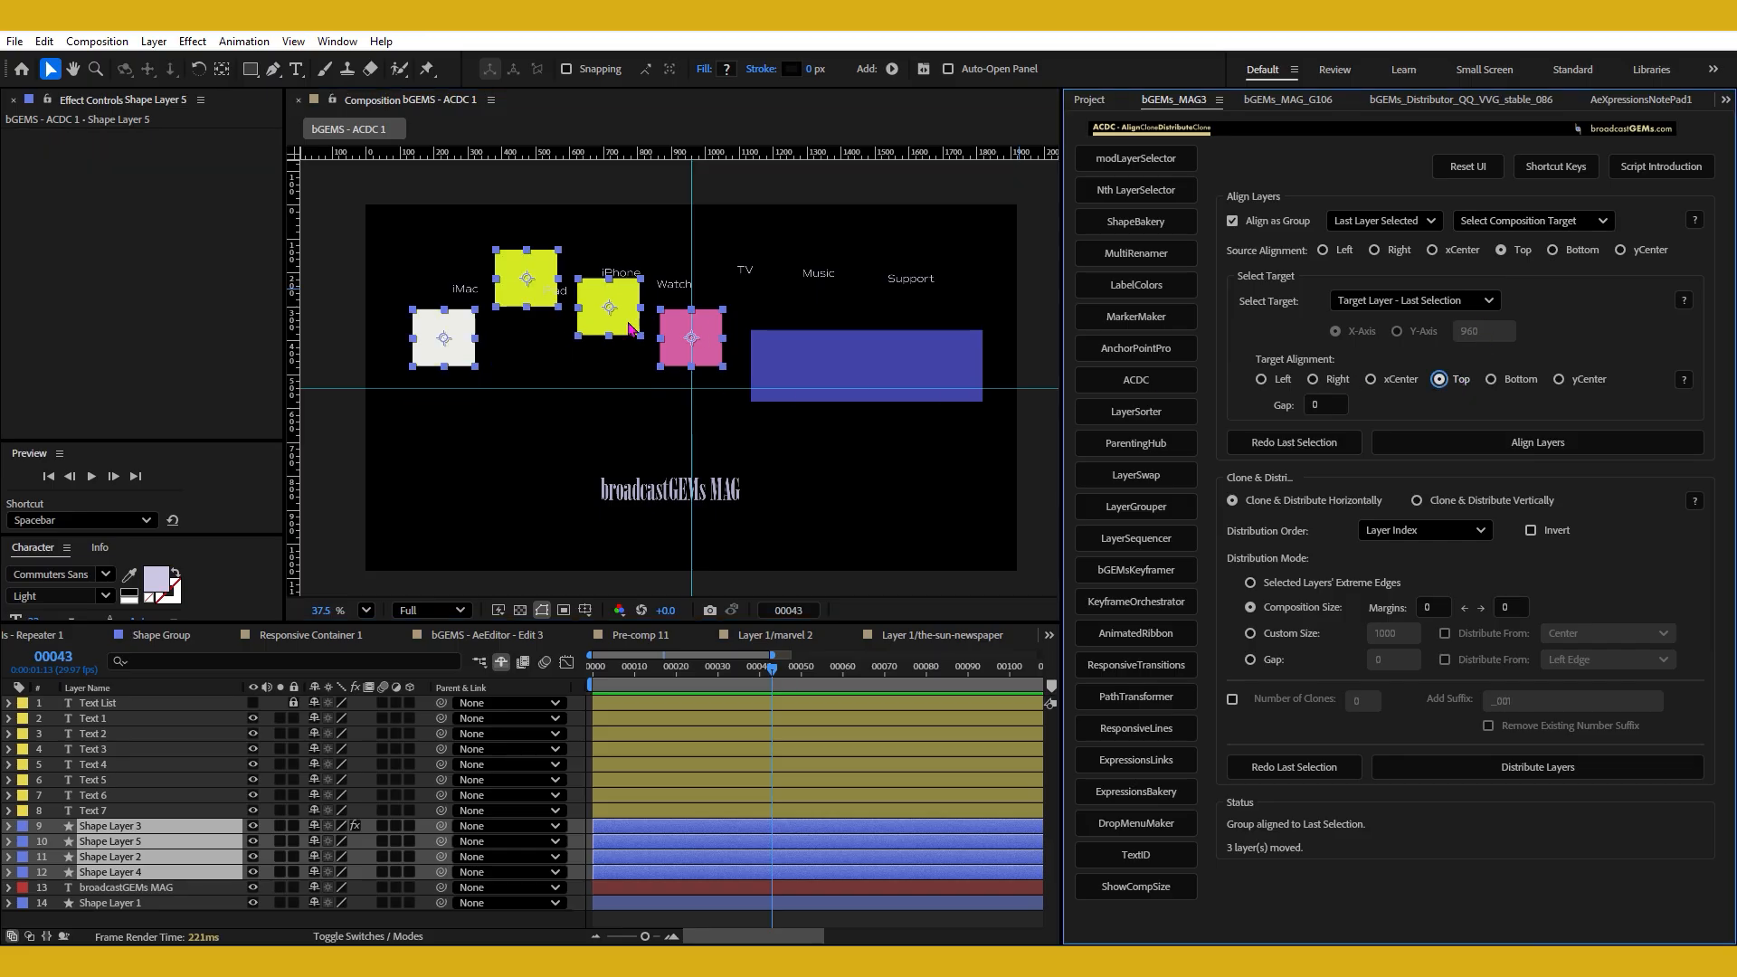
pyautogui.hotkey('ctrl', 'z')
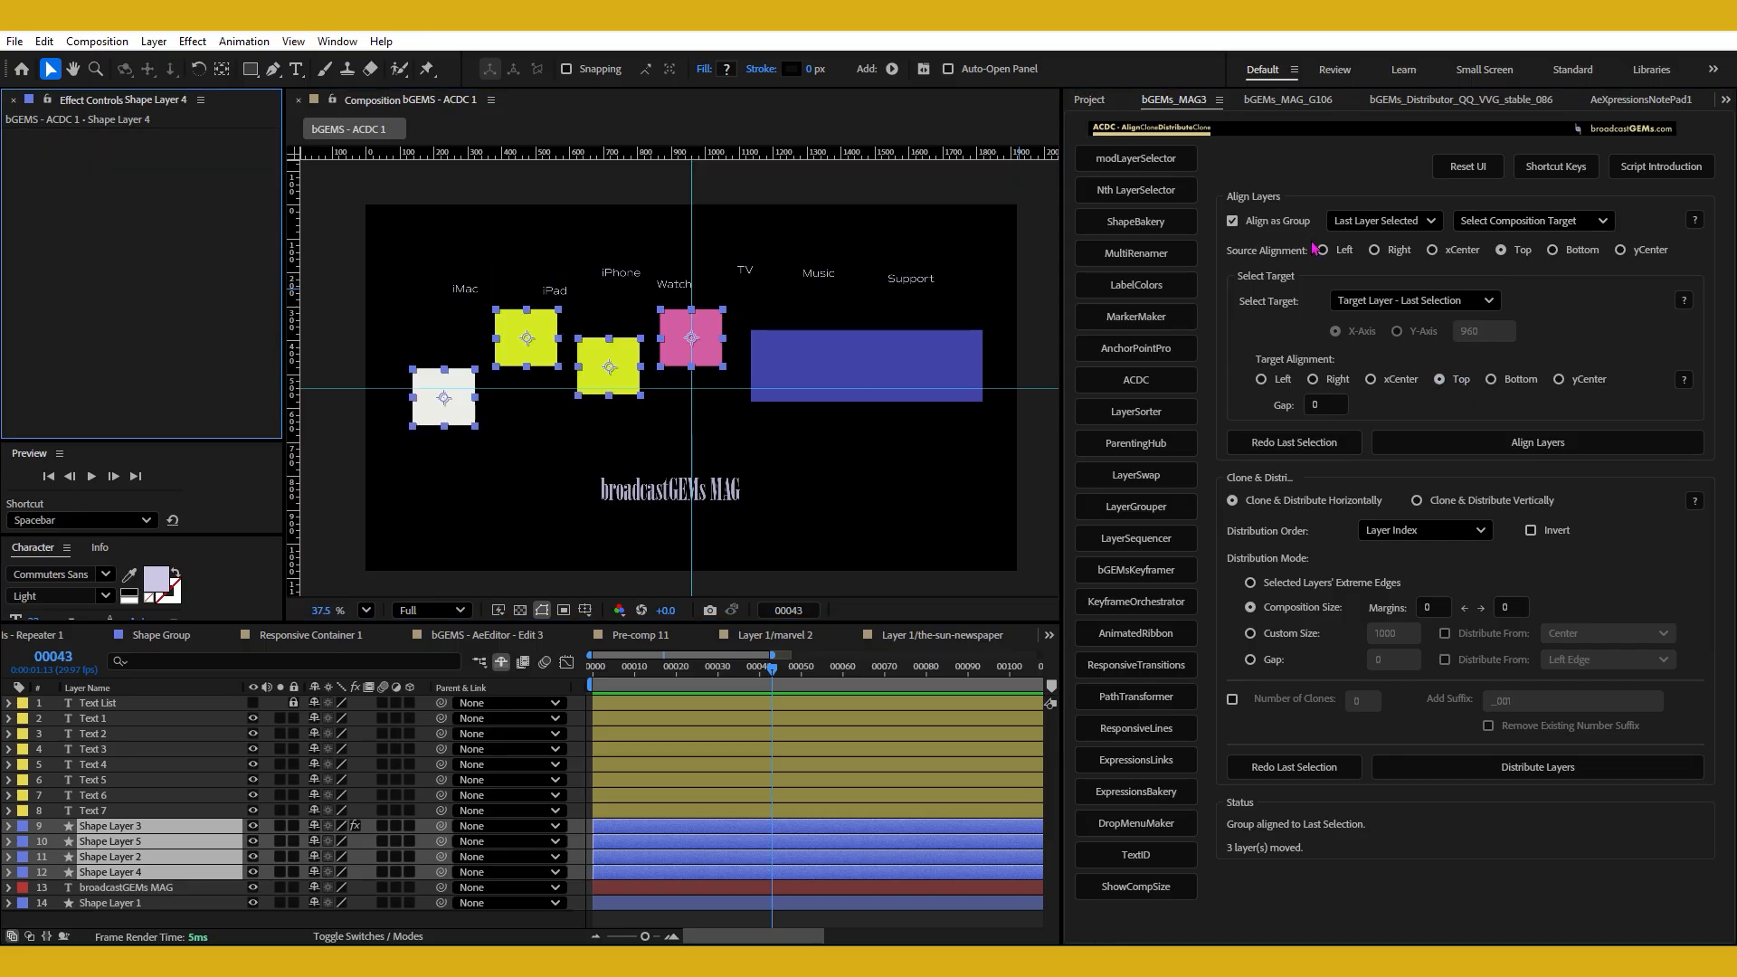
# Turn off Align as Group and align each square's top to the top of the pink square.
pyautogui.click(1232, 220)
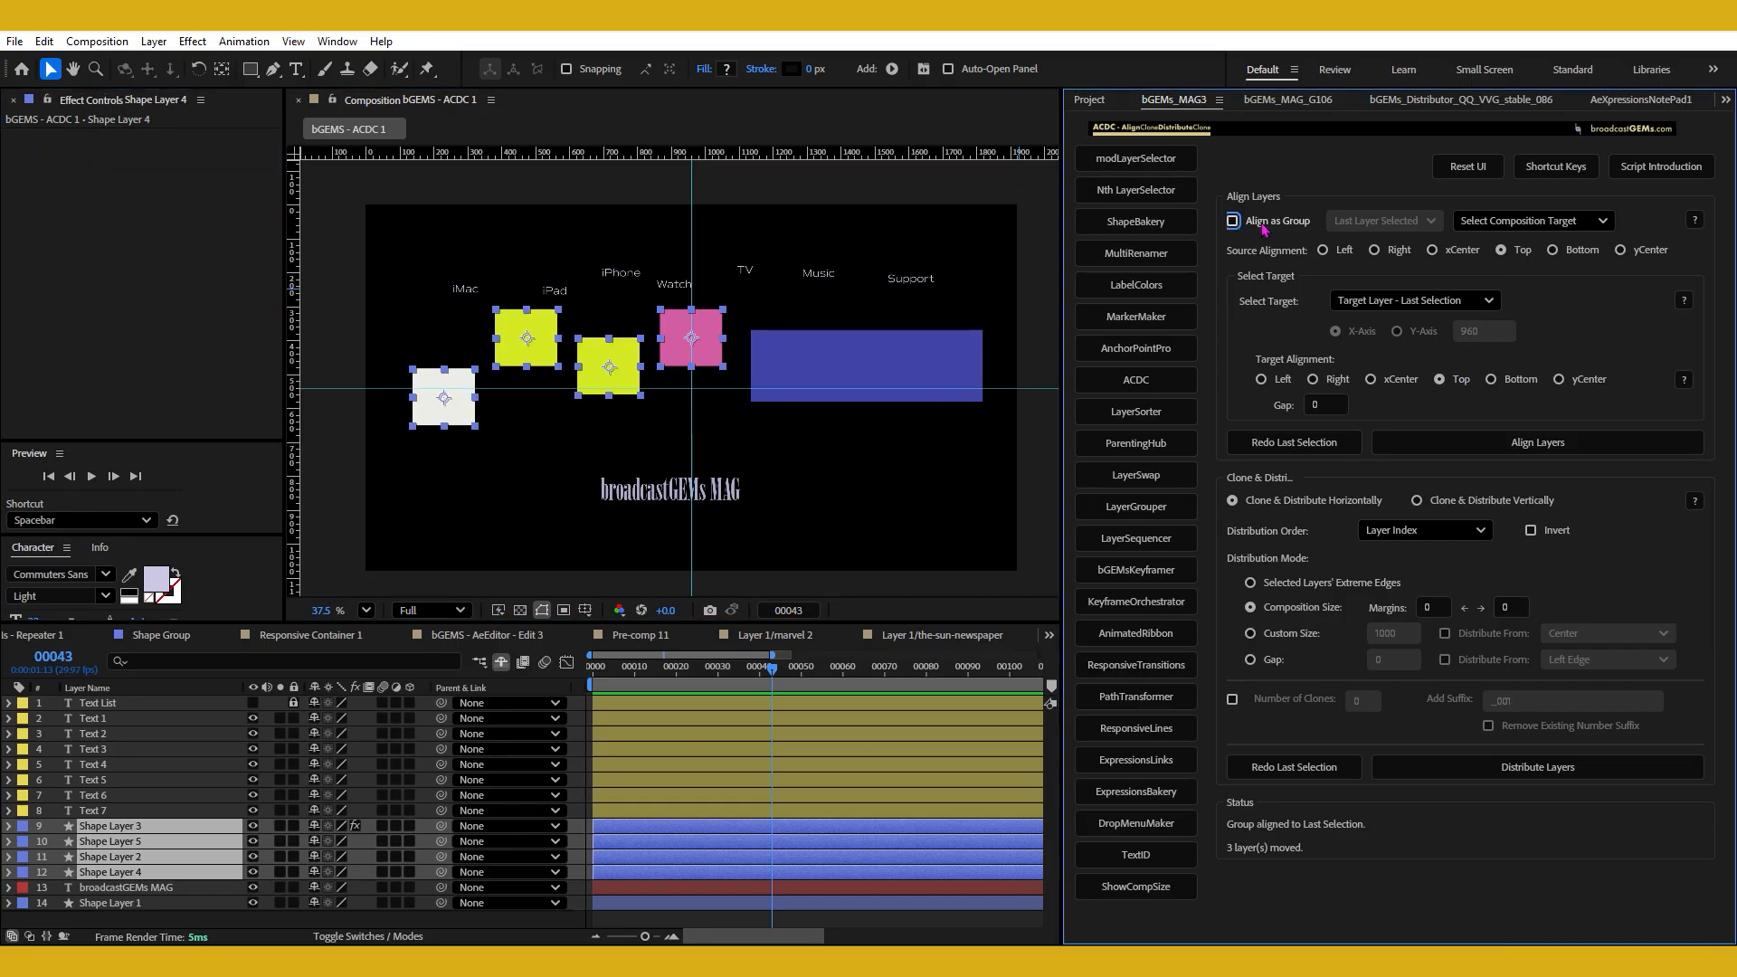
pyautogui.keyDown('shift'); pyautogui.click(1439, 379); pyautogui.keyUp('shift')
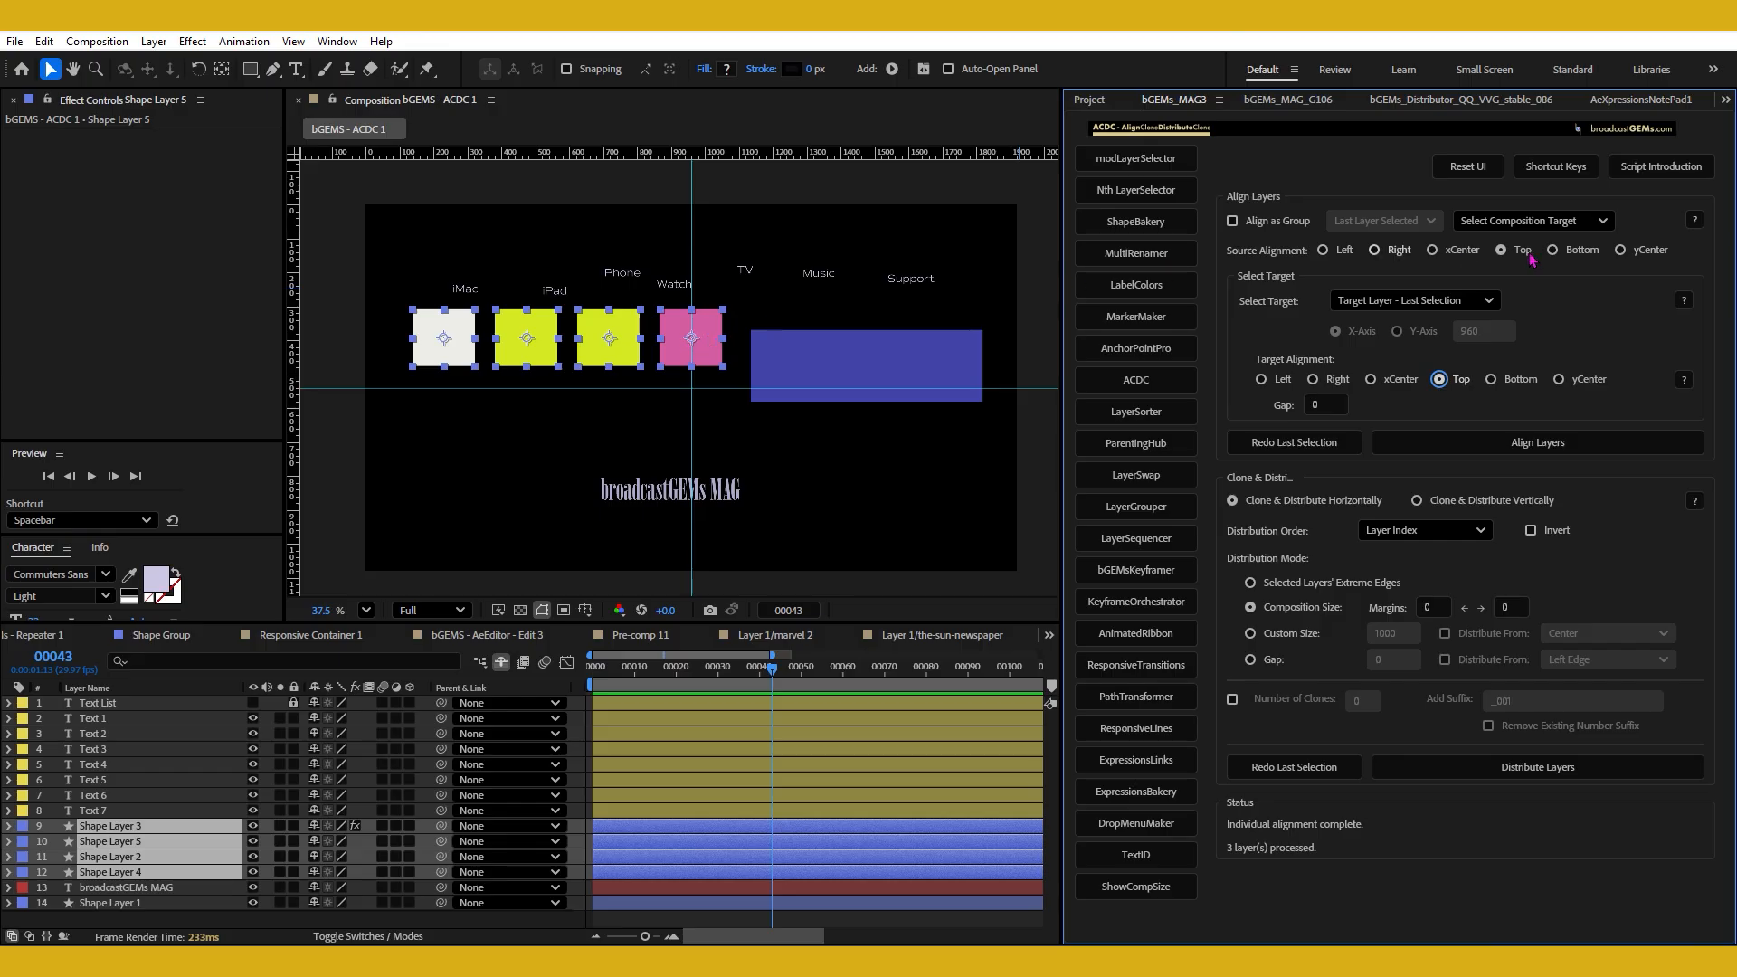
# Add the blue rectangle to the selection as target and align the four squares to it with source and target alignment yCenter.
pyautogui.click(1649, 251)
pyautogui.keyDown('shift'); pyautogui.click(975, 386); pyautogui.keyUp('shift')
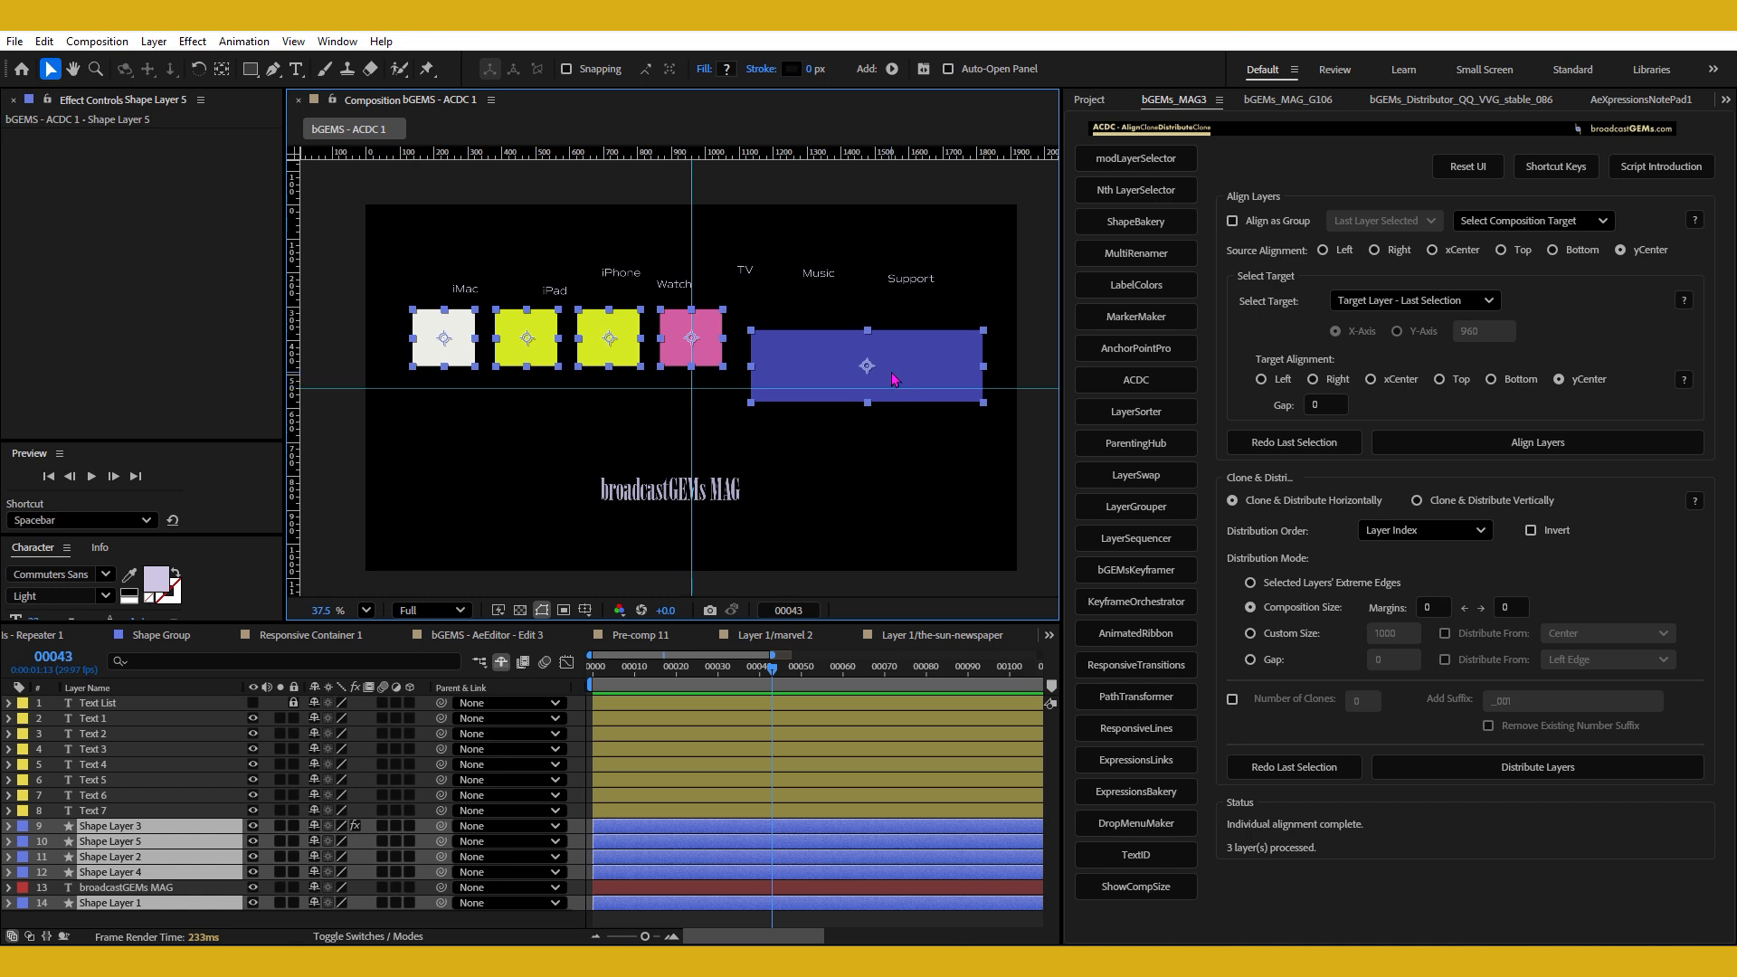
pyautogui.click(1579, 381)
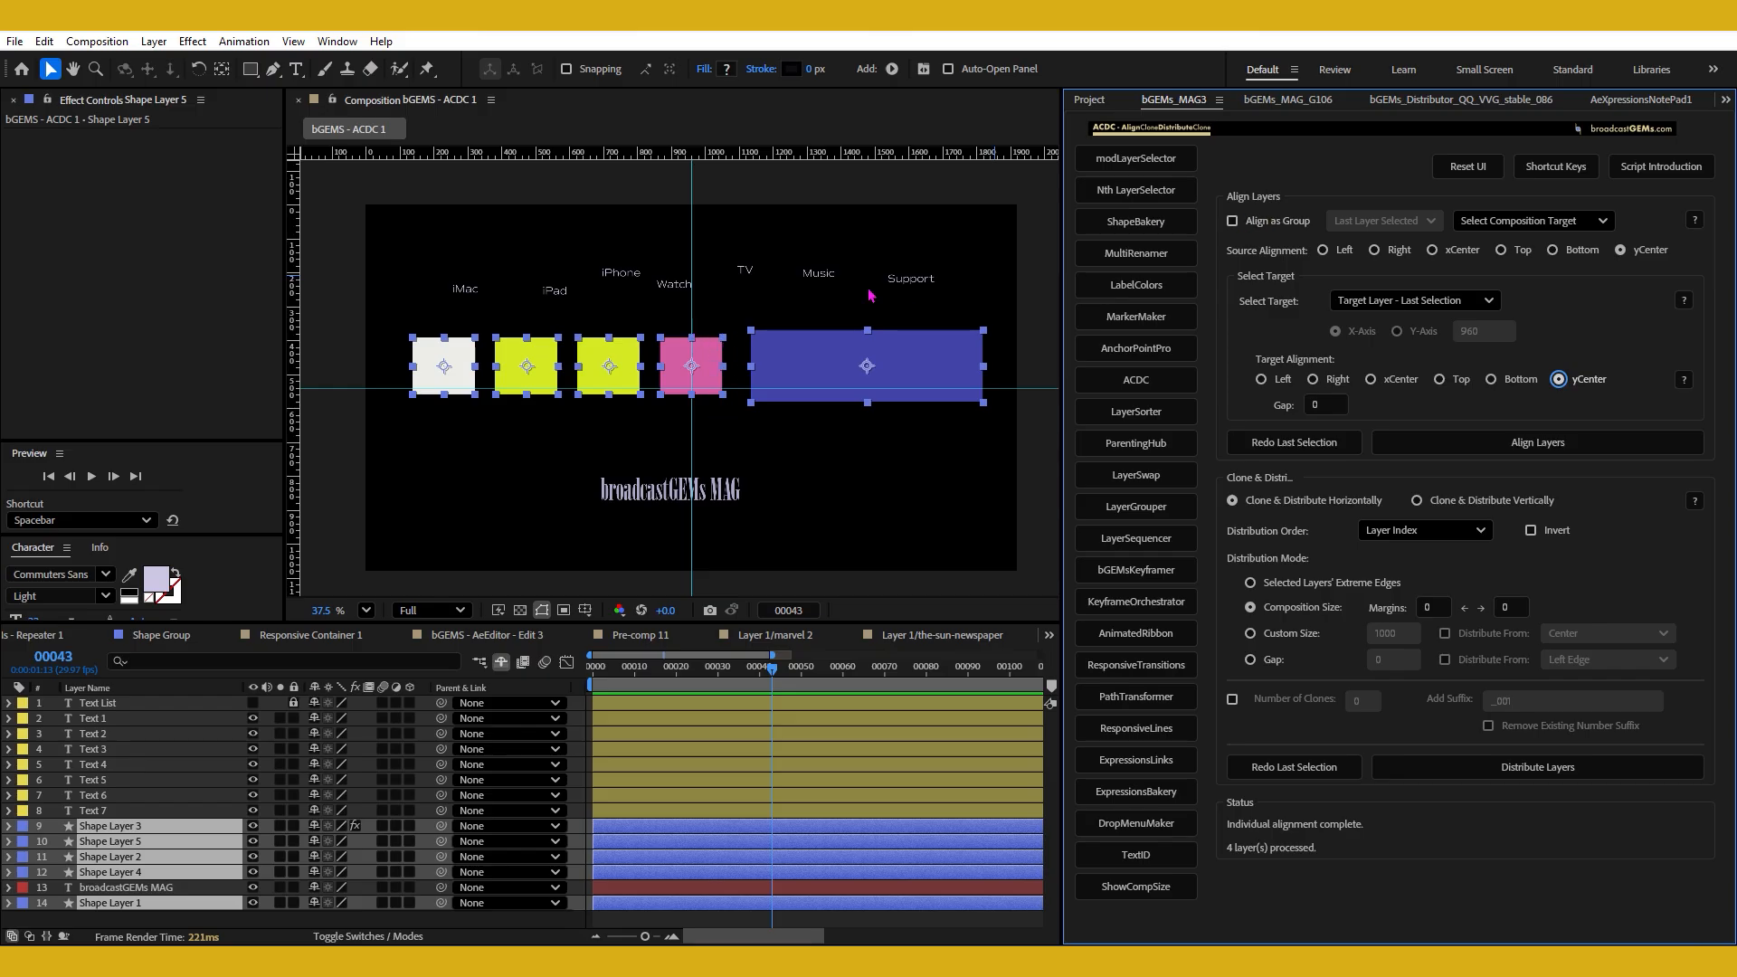
# Turn on Align as Group with All Layers as the reference and set the source alignment to Right.
pyautogui.click(1289, 226)
pyautogui.click(1375, 250)
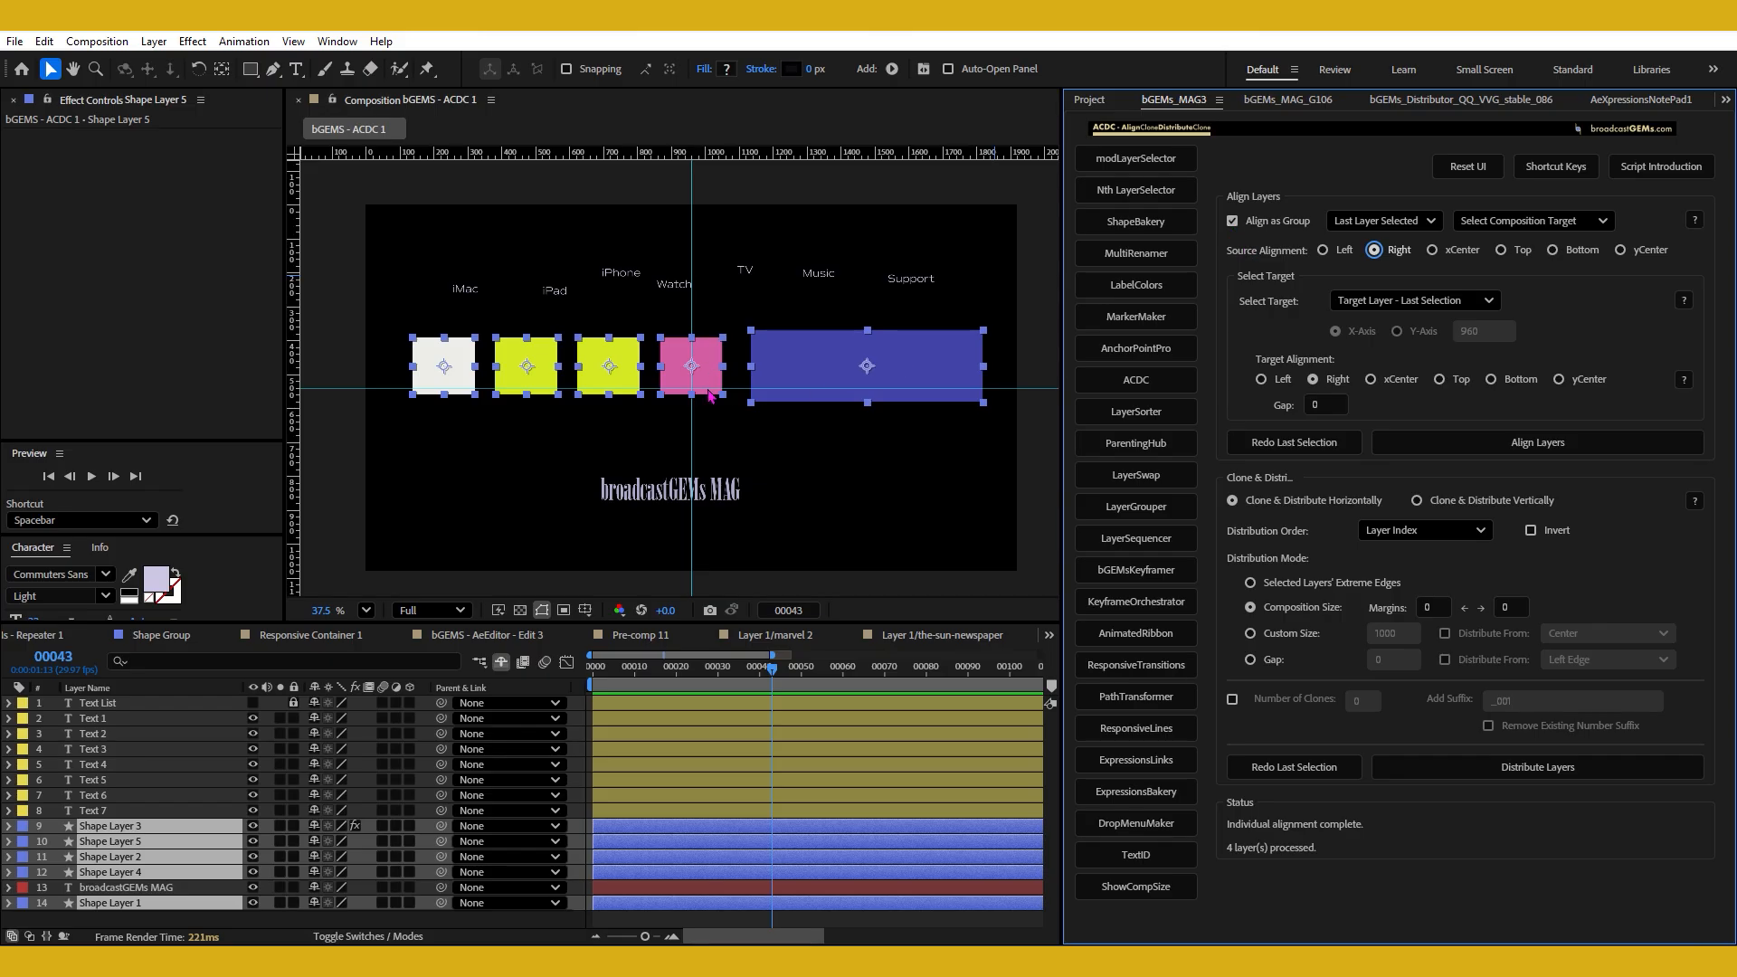
pyautogui.click(1387, 221)
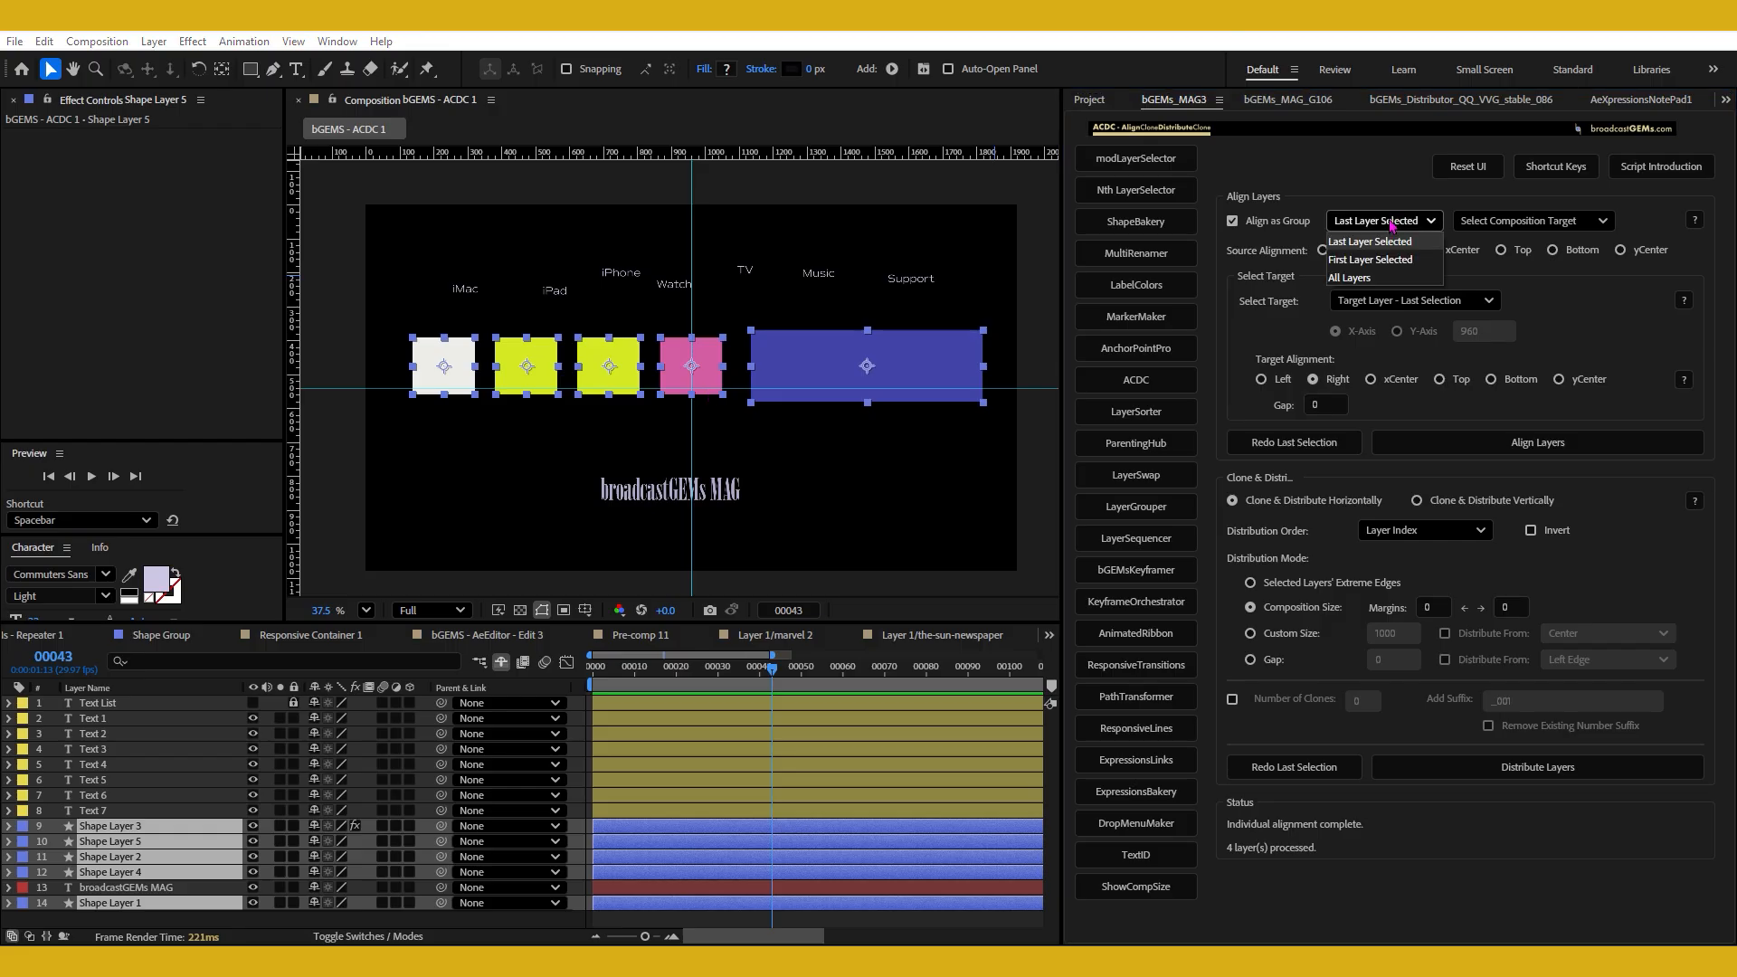
pyautogui.click(1357, 279)
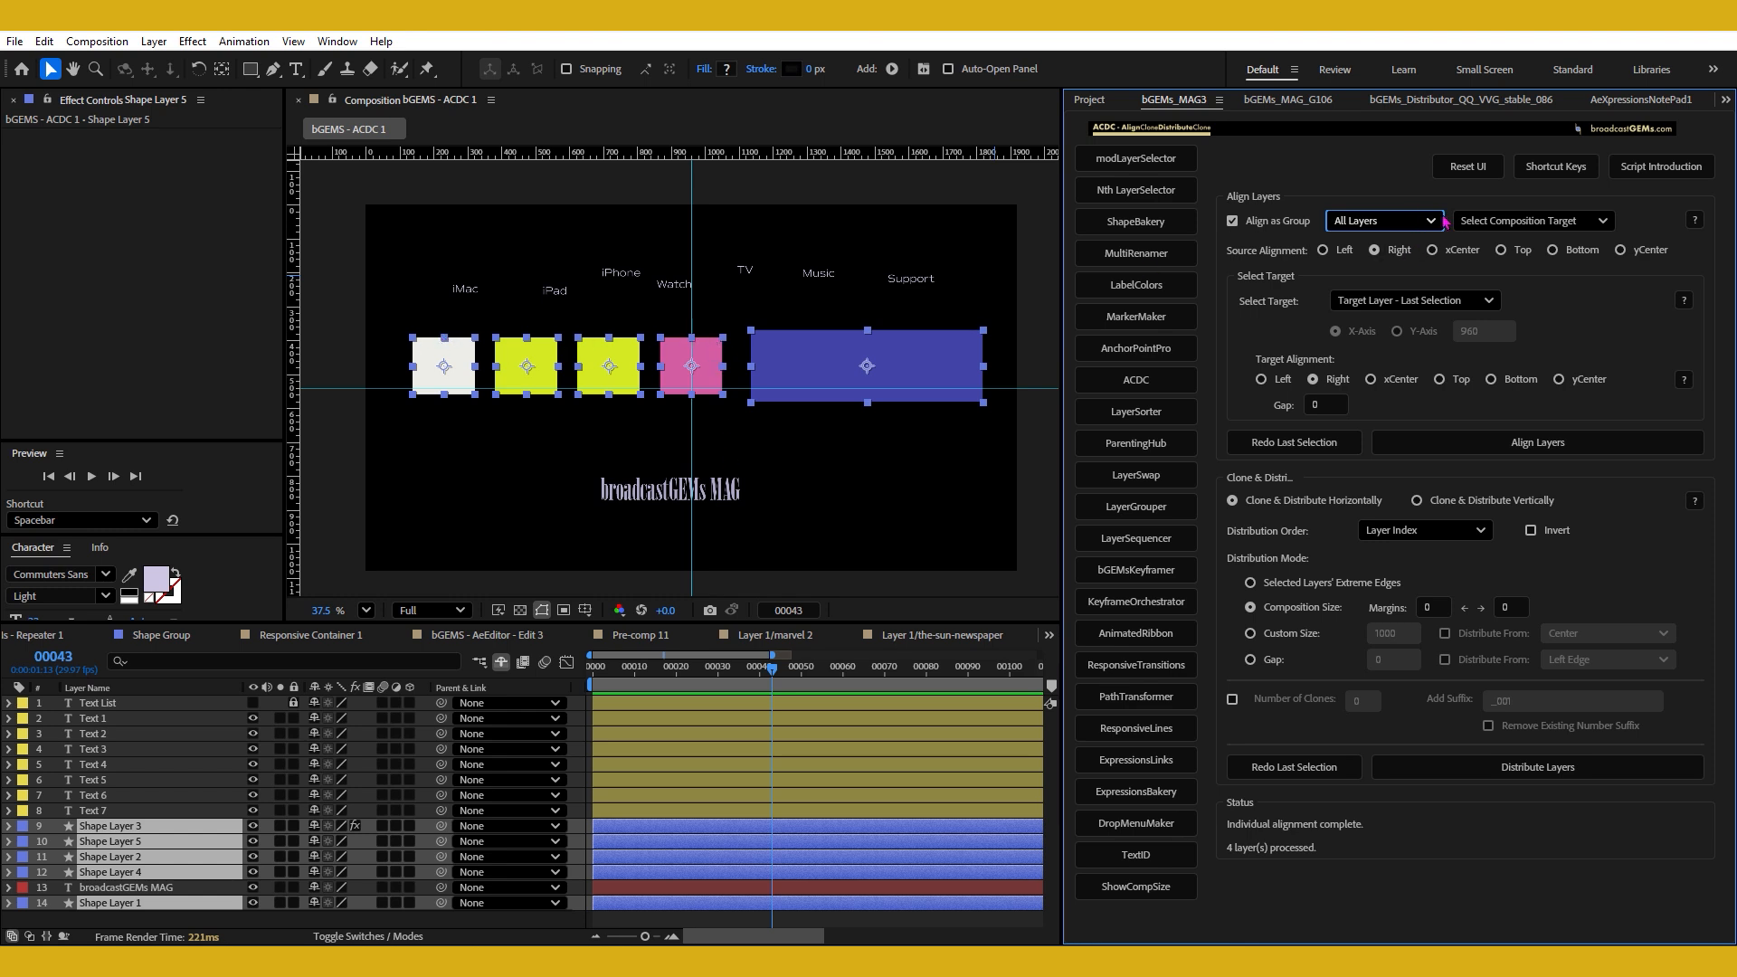
# Set the target alignment to Left, align the square group to the blue rectangle, and undo that alignment.
pyautogui.keyDown('shift'); pyautogui.click(941, 353); pyautogui.keyUp('shift')
pyautogui.keyDown('shift'); pyautogui.click(907, 367); pyautogui.keyUp('shift')
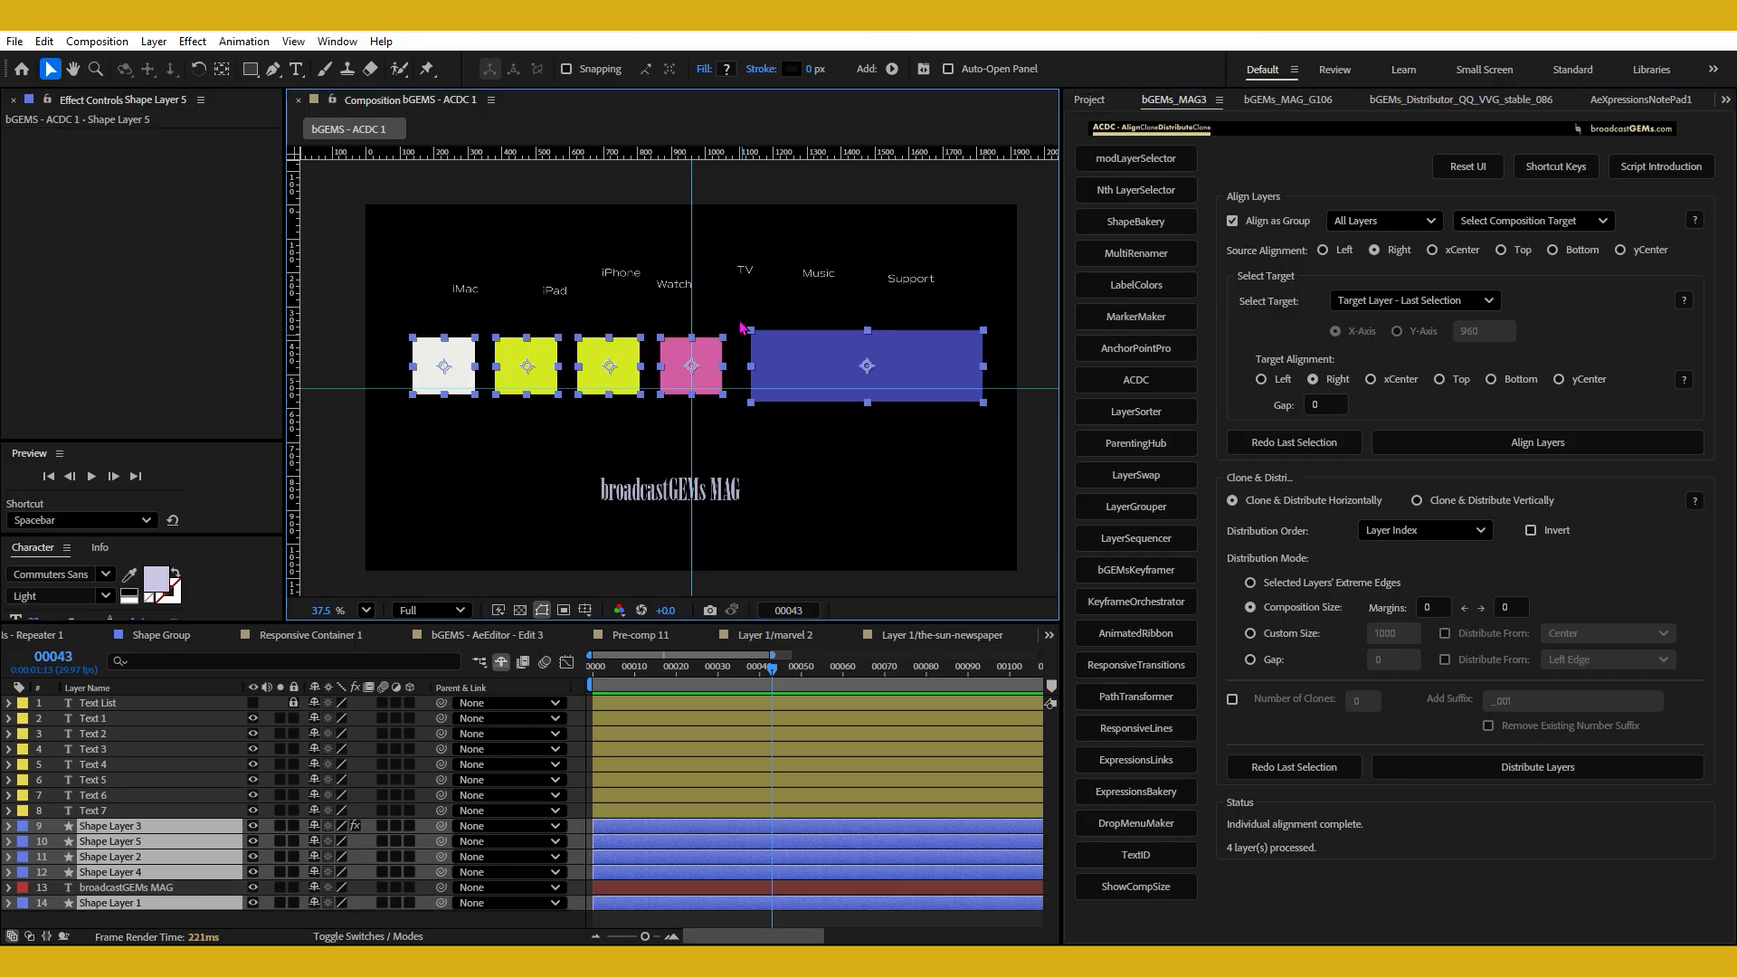
pyautogui.click(1276, 380)
pyautogui.click(1505, 454)
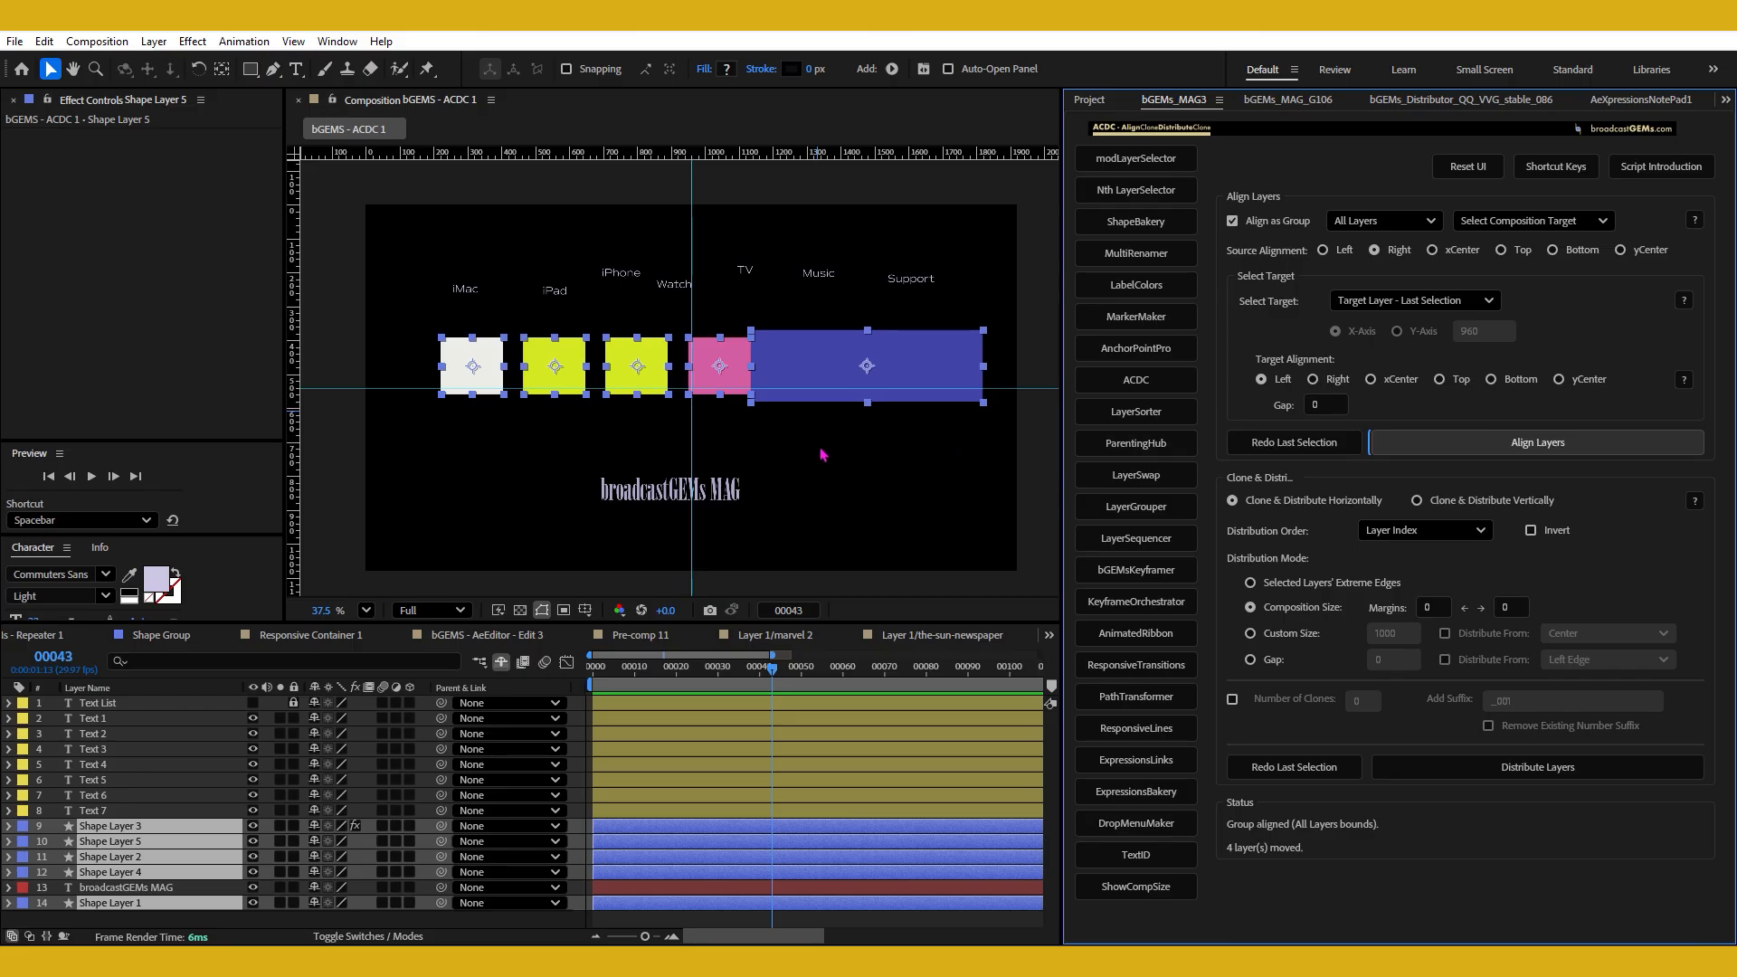
pyautogui.hotkey('ctrl', 'z')
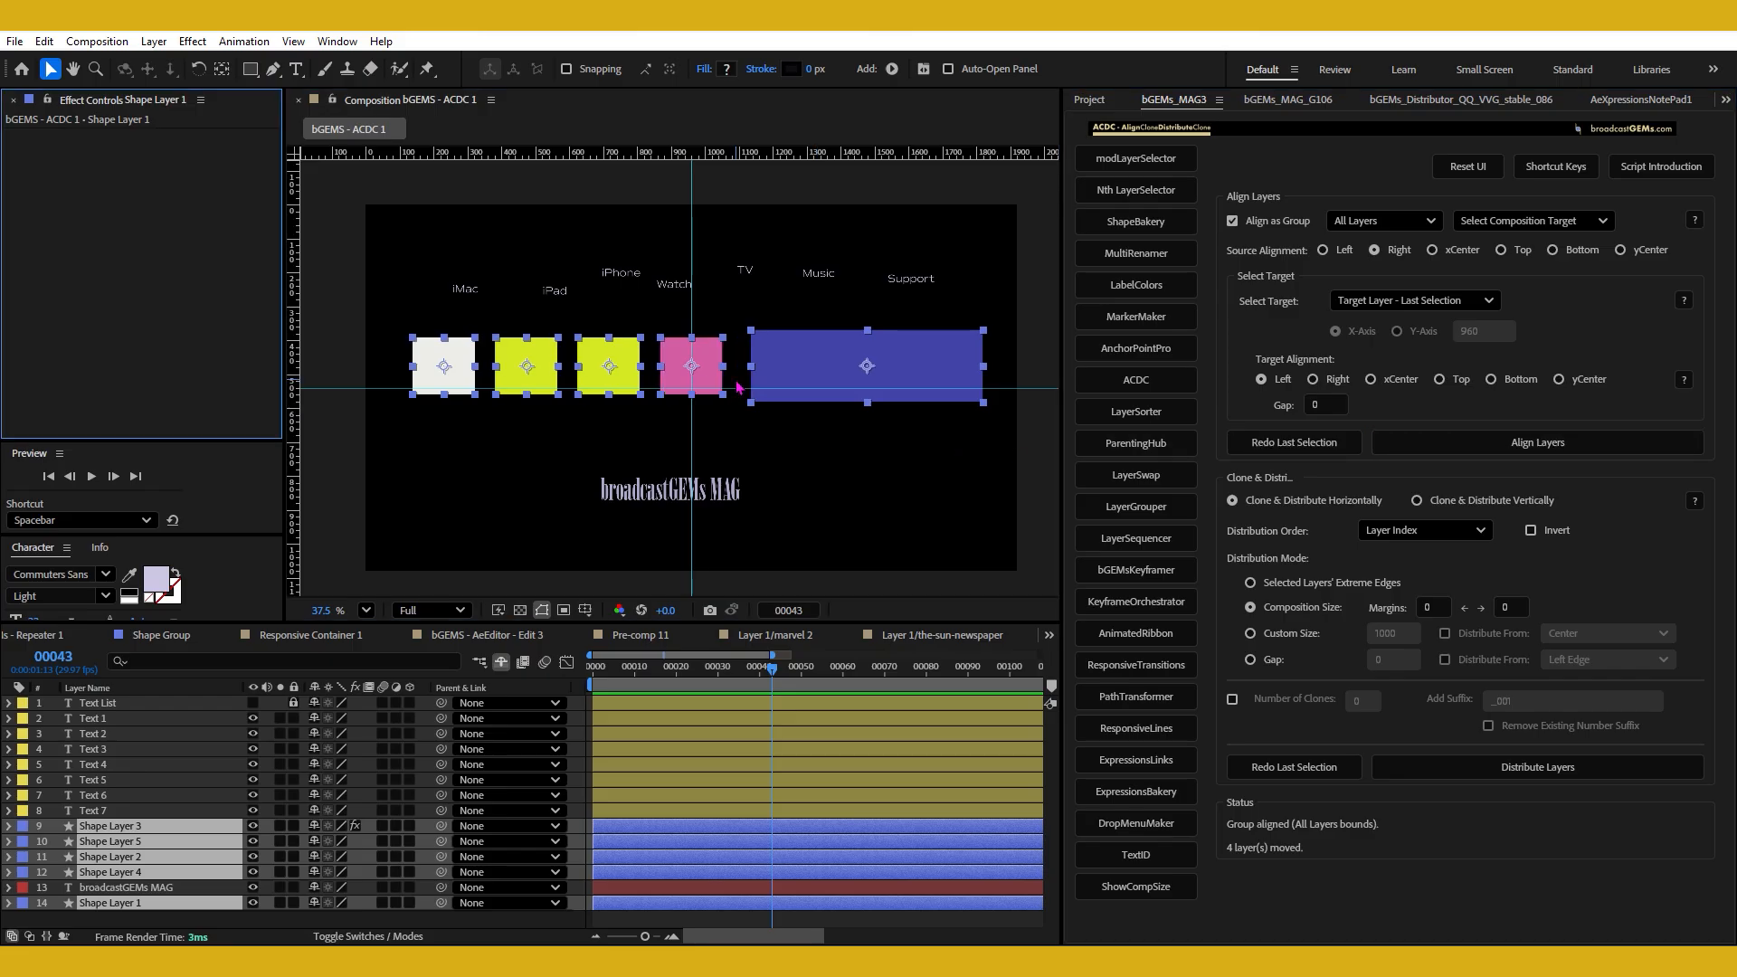
# Set the gap to 20 and align the square group's right side to the blue rectangle's left edge.
pyautogui.click(1332, 404)
pyautogui.write('20')
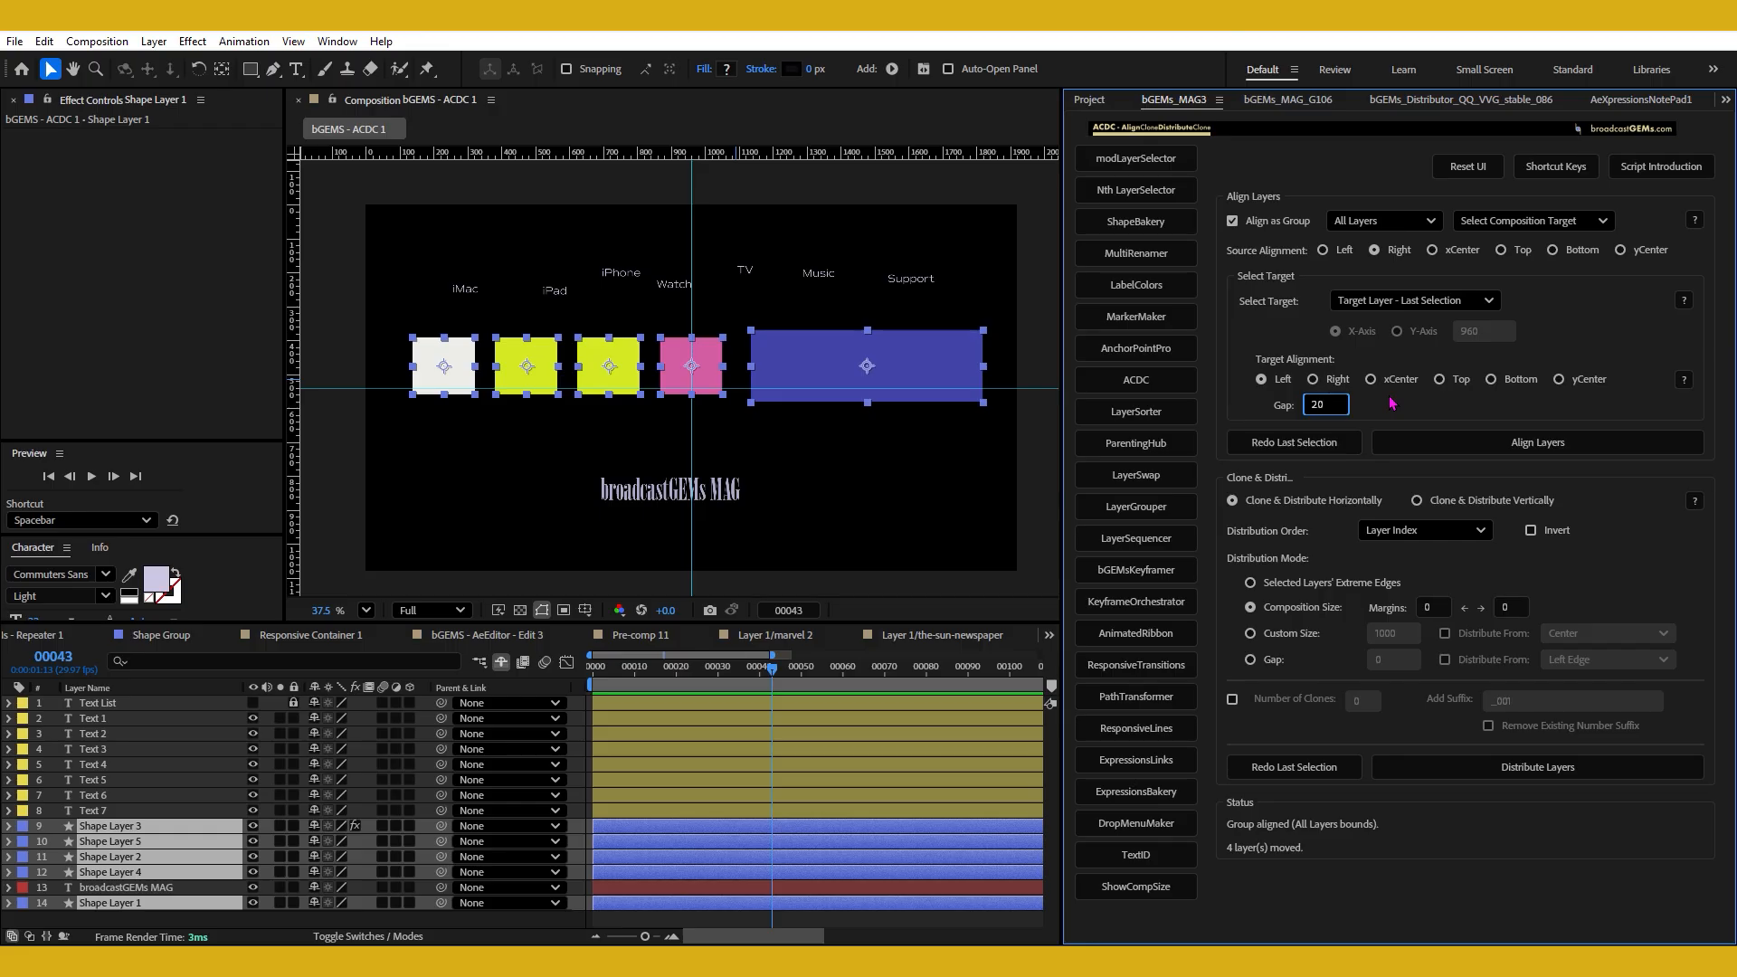
pyautogui.click(1428, 444)
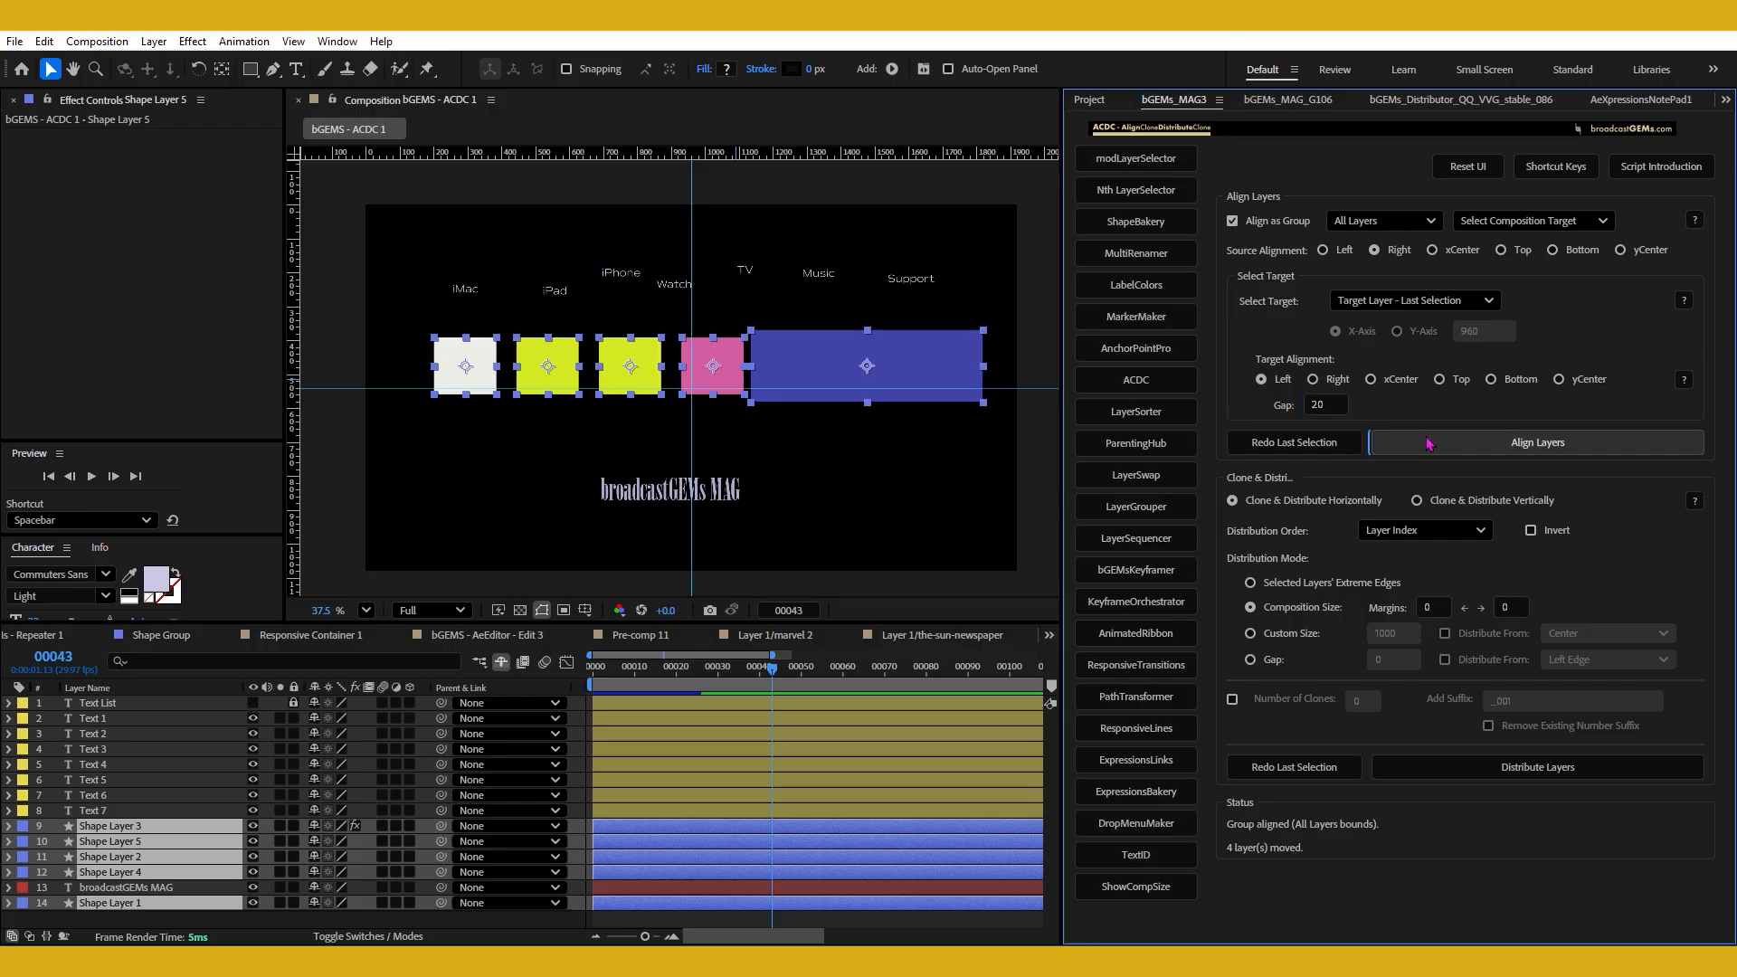
# Select only the four squares and change the alignment target to Coordinate Input.
pyautogui.click(730, 462)
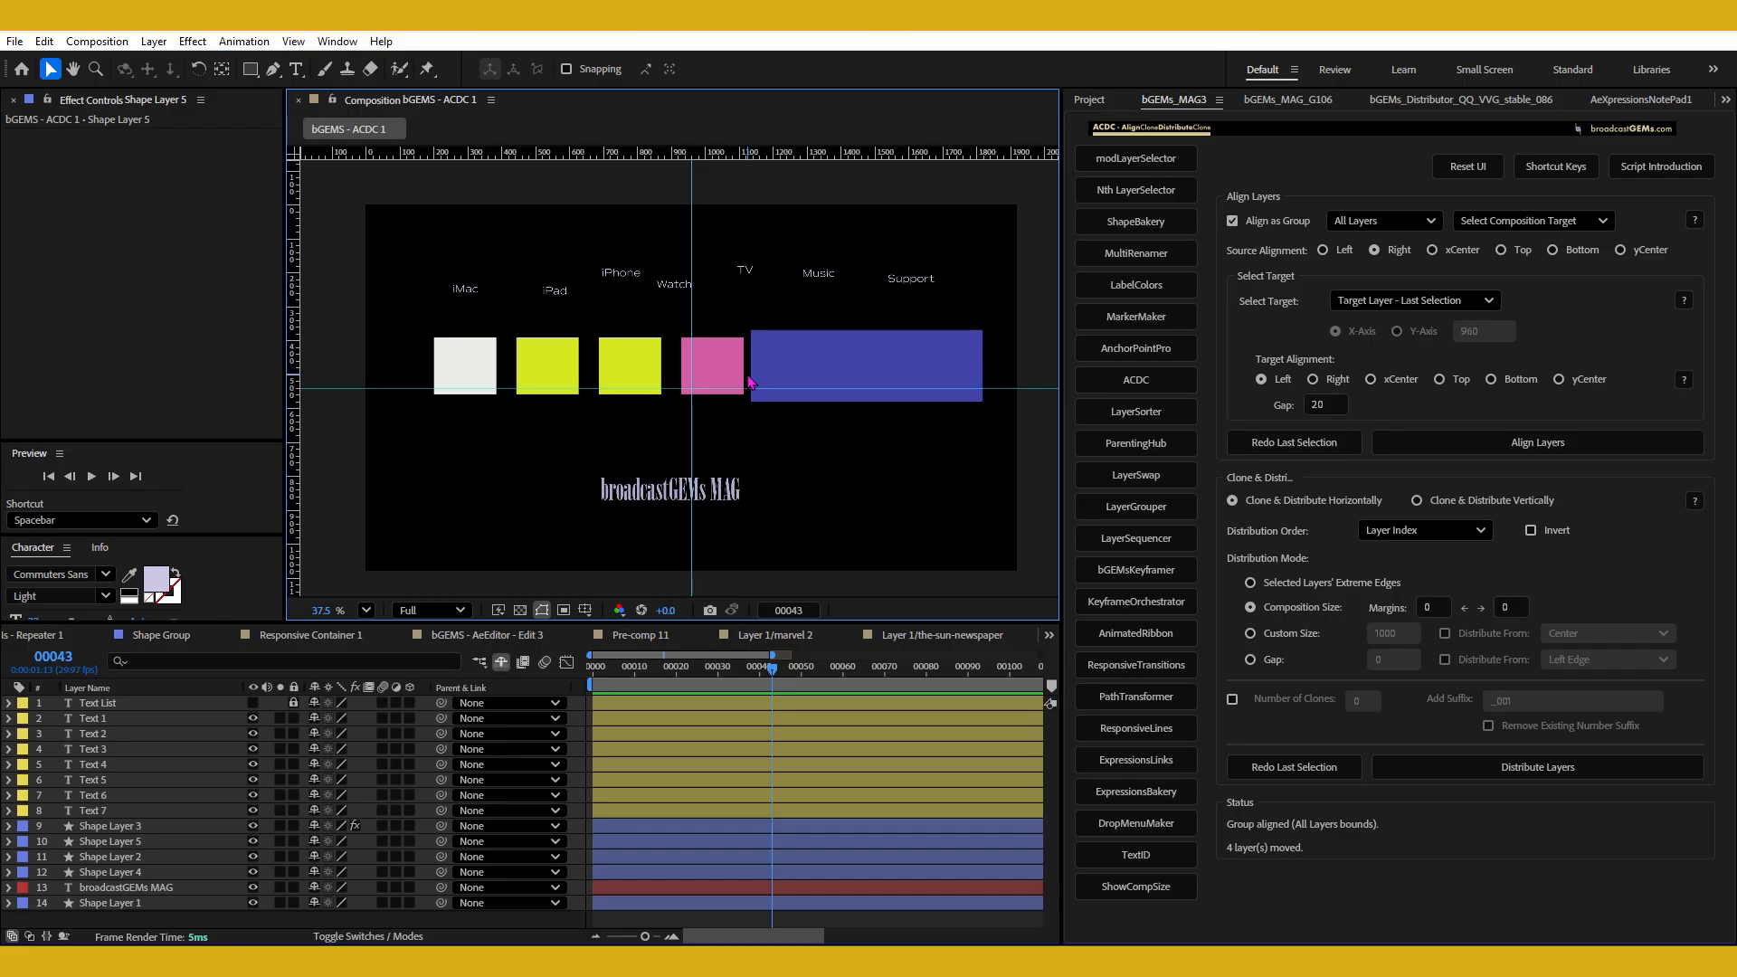
pyautogui.moveTo(671, 409); pyautogui.dragTo(714, 430)
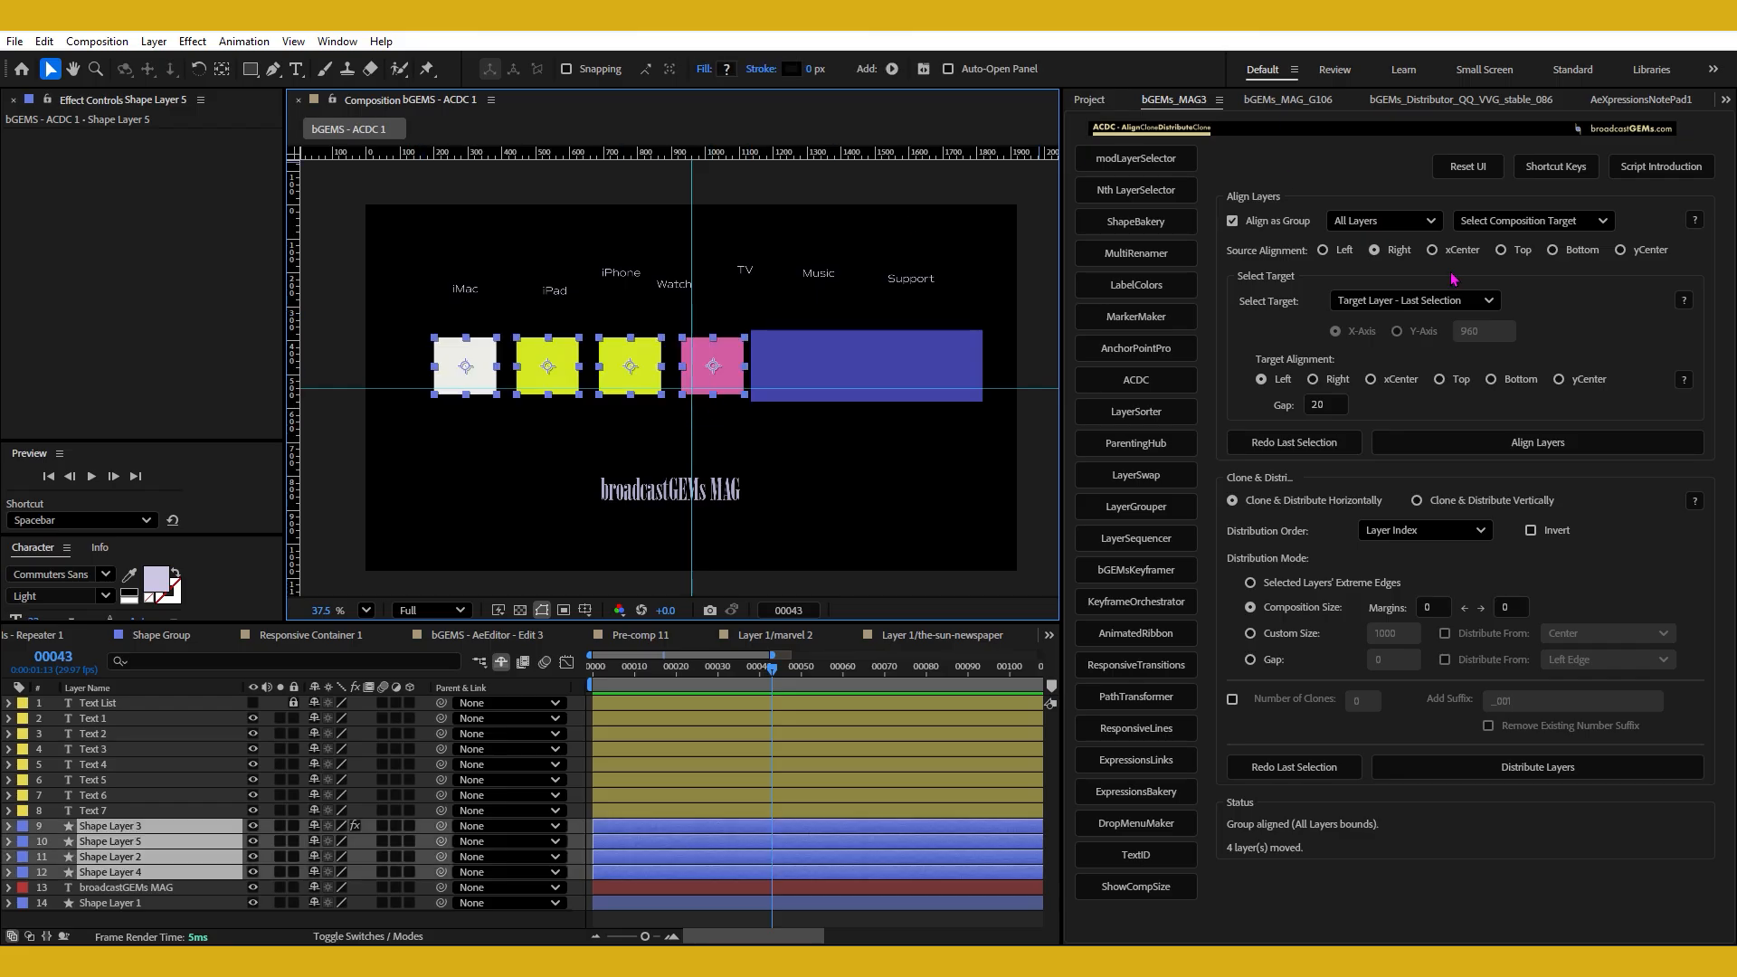
pyautogui.click(1444, 301)
pyautogui.click(1377, 340)
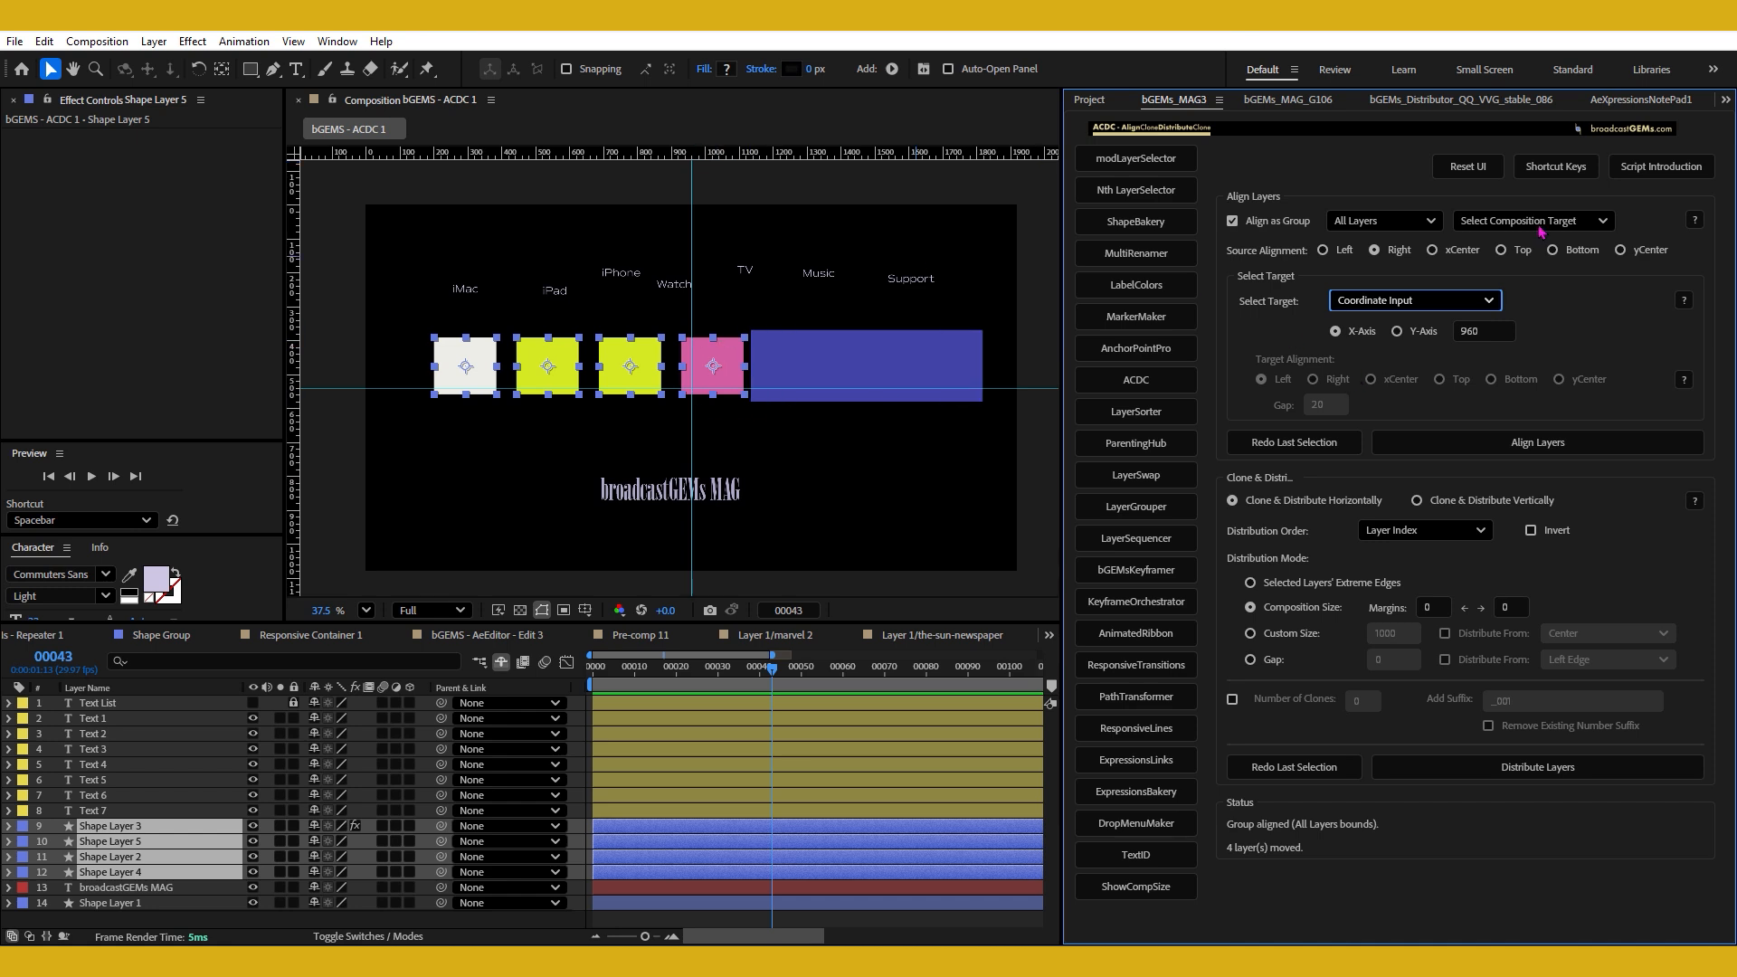
# Align the bottom of the square group to the Y-Axis coordinate 1000.
pyautogui.click(1575, 252)
pyautogui.click(1419, 332)
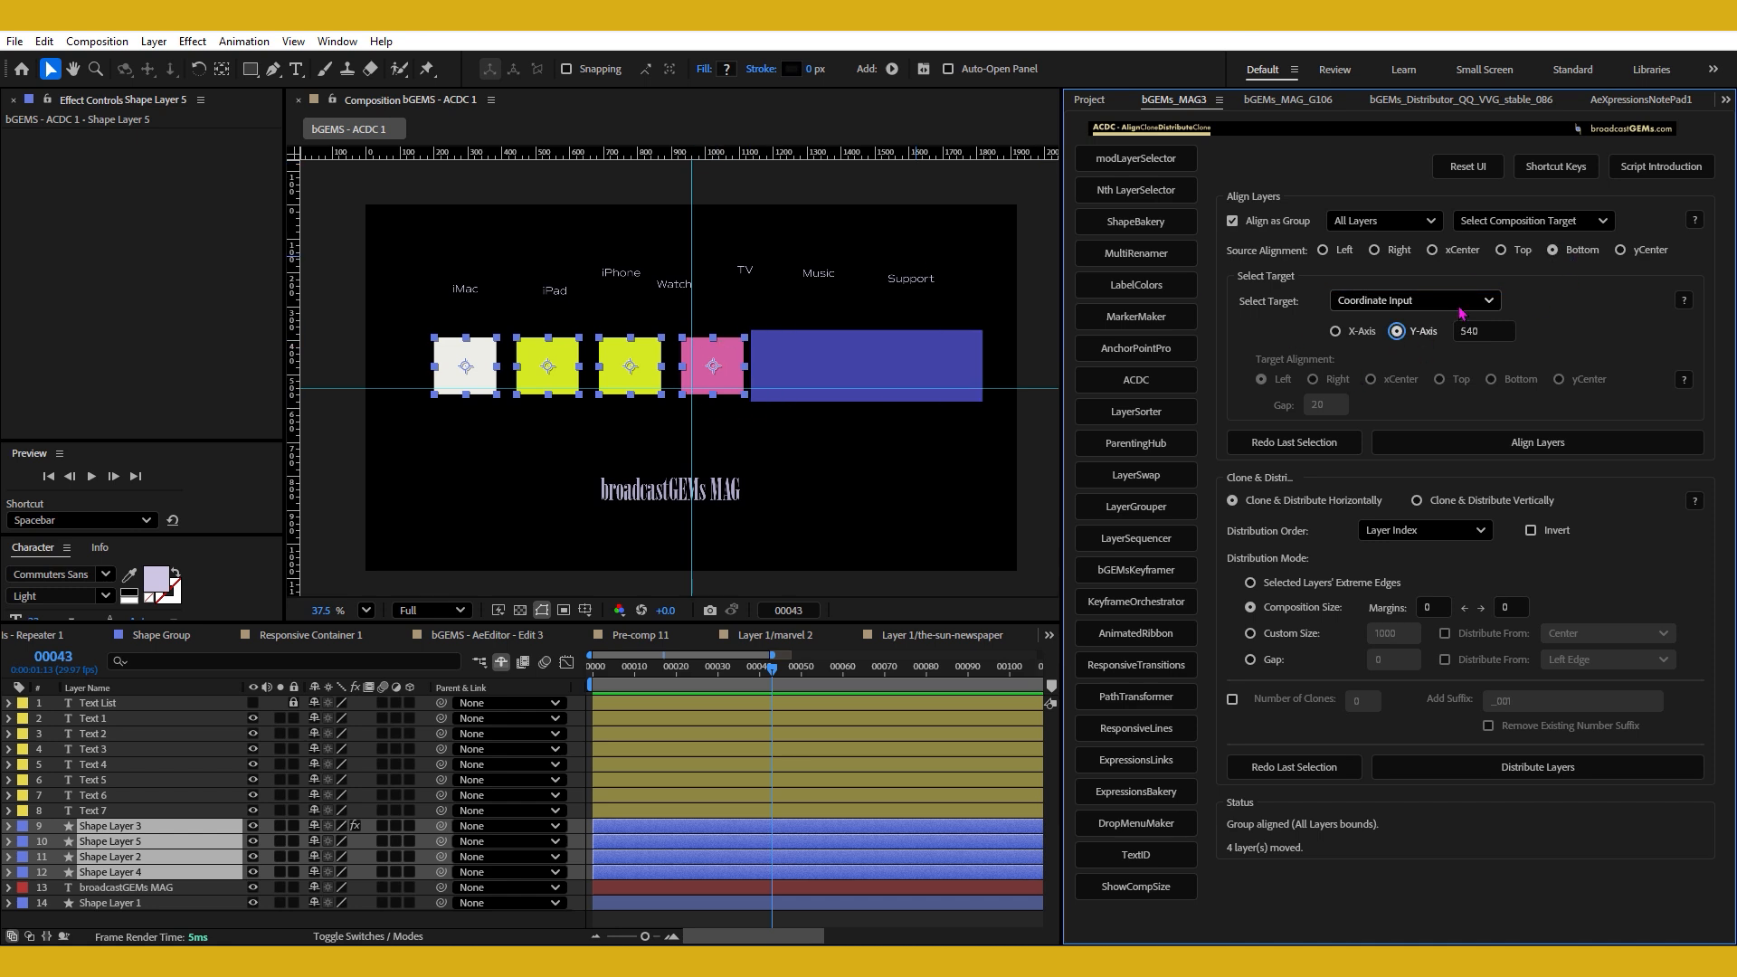
pyautogui.doubleClick(1484, 330)
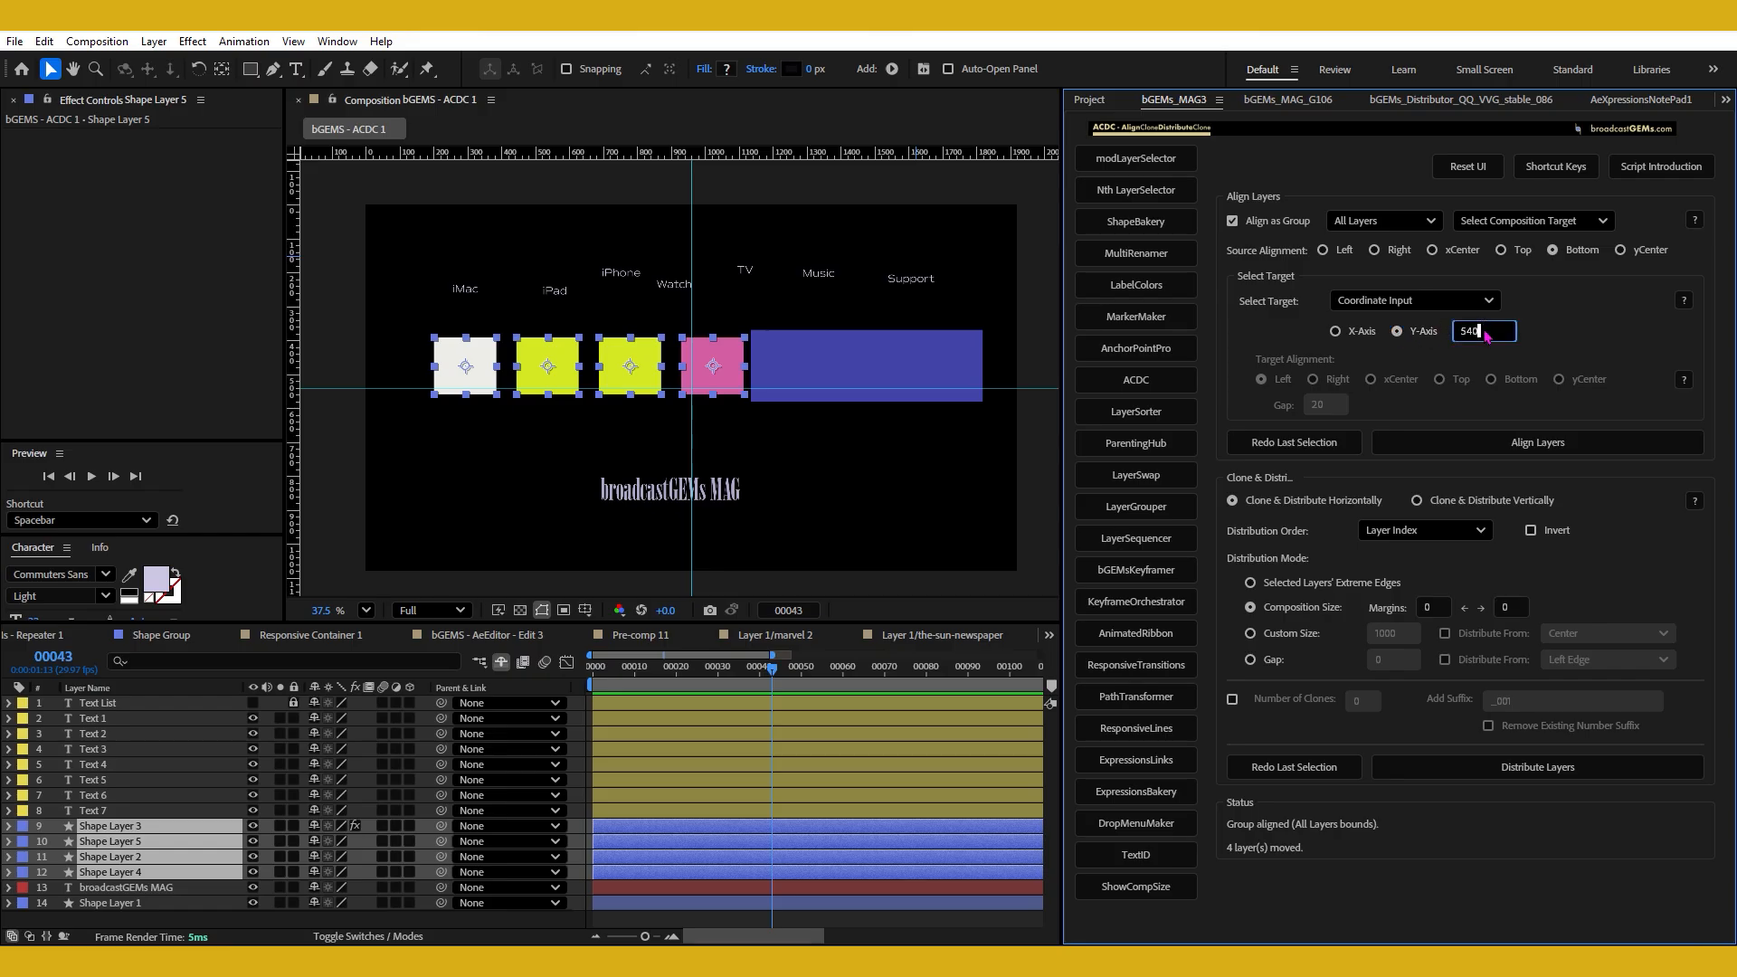
pyautogui.write('1000')
pyautogui.click(1530, 442)
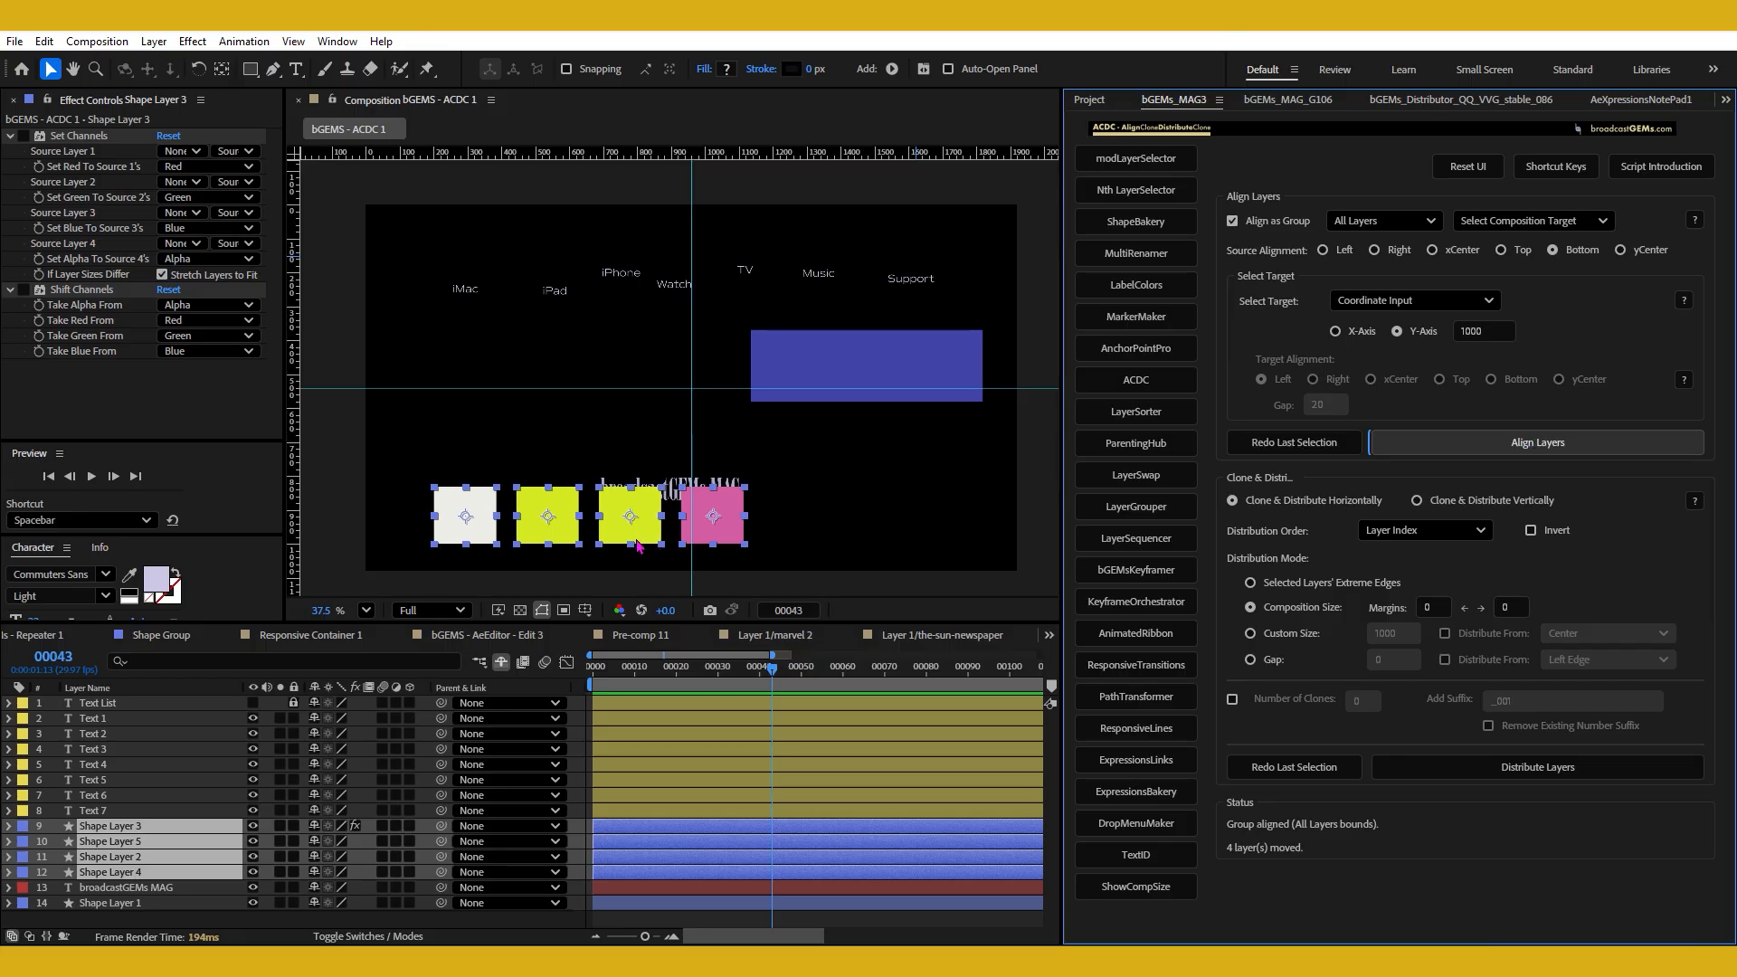
# Move the four squares back up beside the blue rectangle so their bottoms rest on the horizontal guide.
pyautogui.click(714, 523)
pyautogui.moveTo(714, 523); pyautogui.dragTo(697, 365)
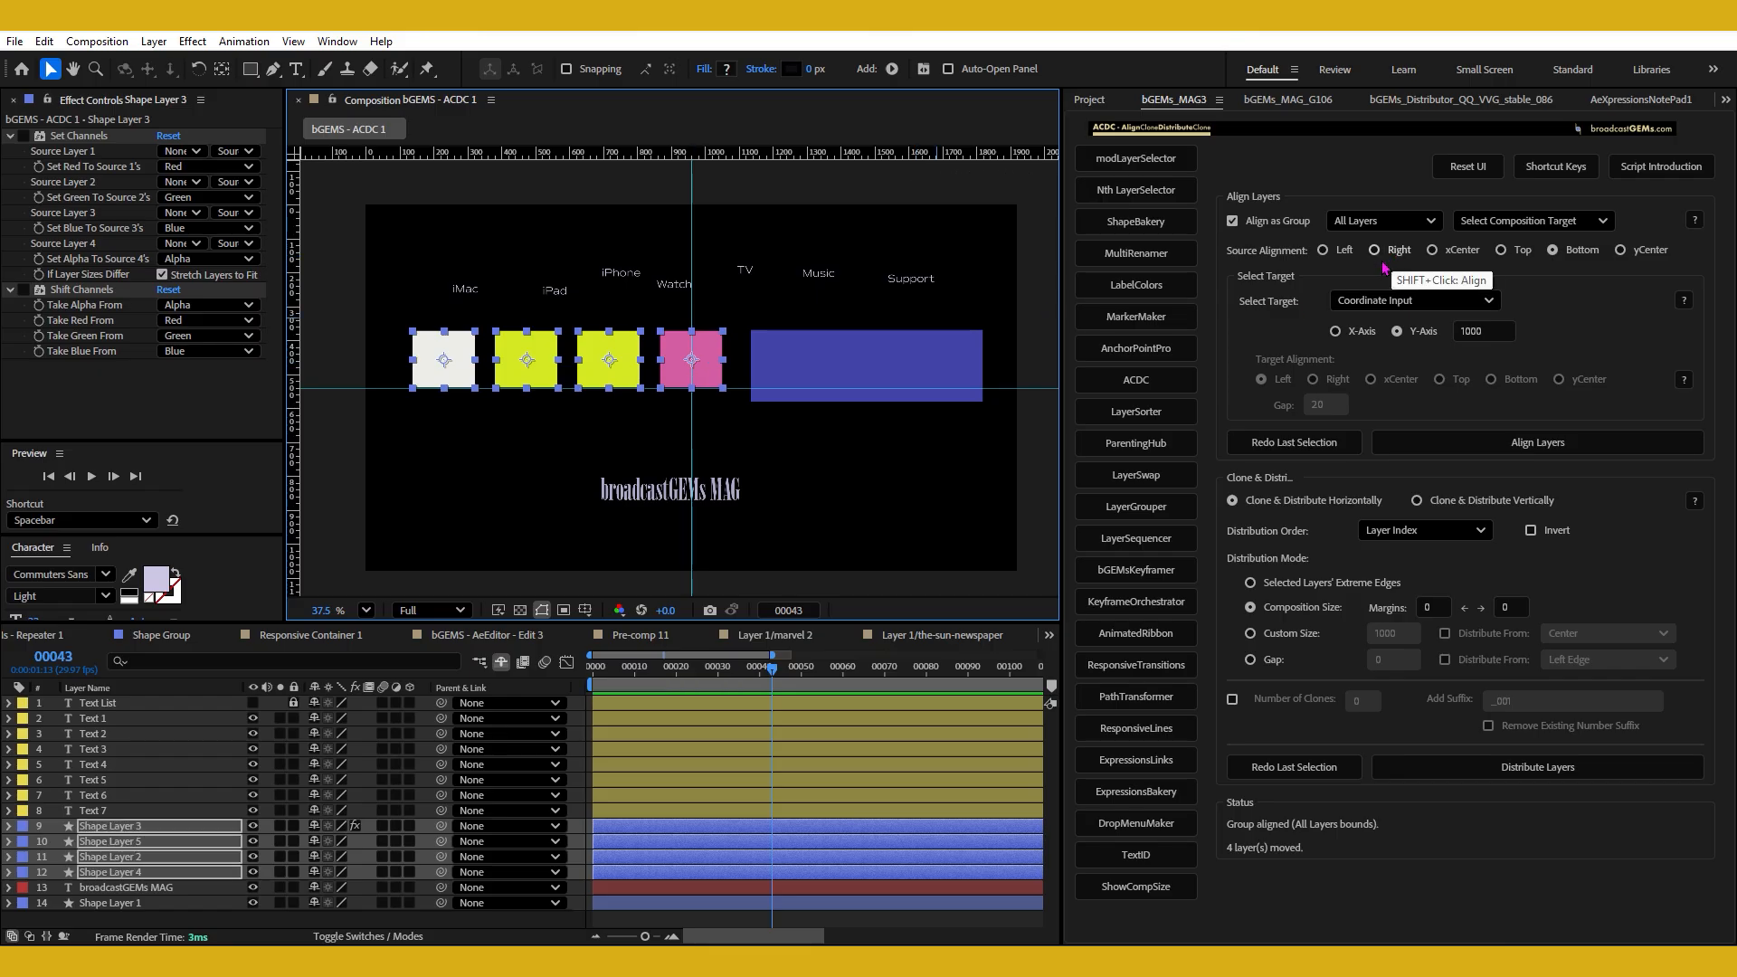
# Try to align the square group with source alignment xCenter to the Y-Axis coordinate 1000, and dismiss the alert.
pyautogui.click(1337, 253)
pyautogui.click(1375, 253)
pyautogui.click(1430, 251)
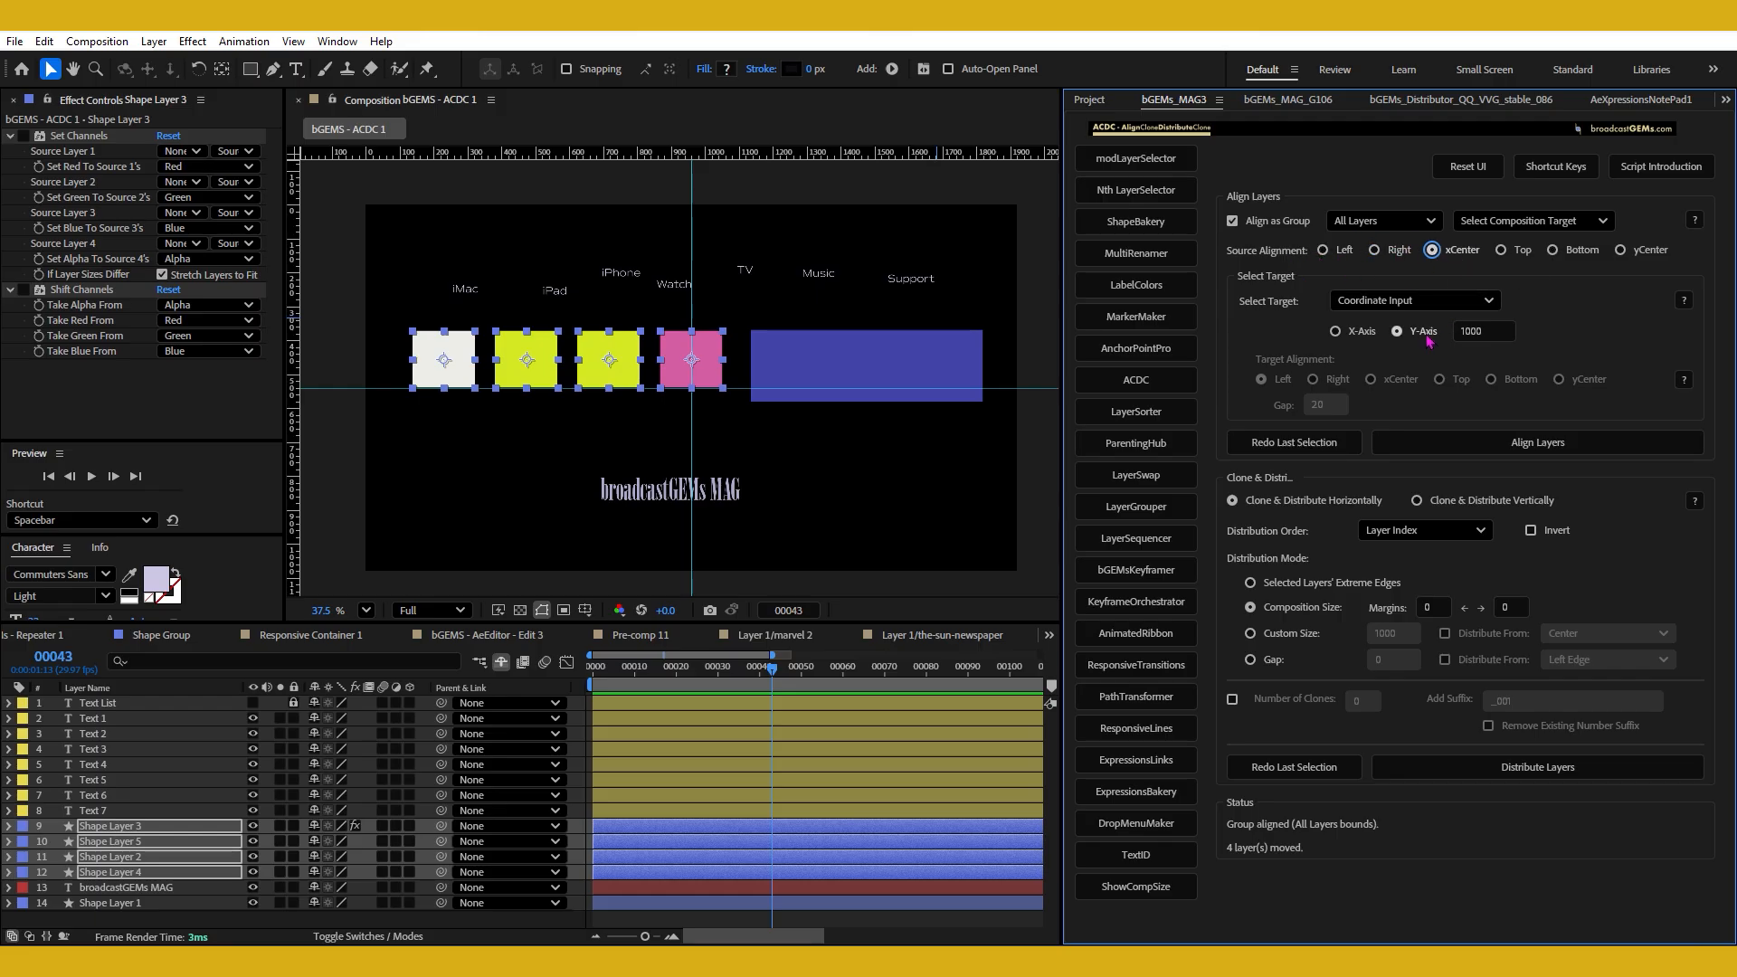
pyautogui.click(1460, 336)
pyautogui.click(1505, 444)
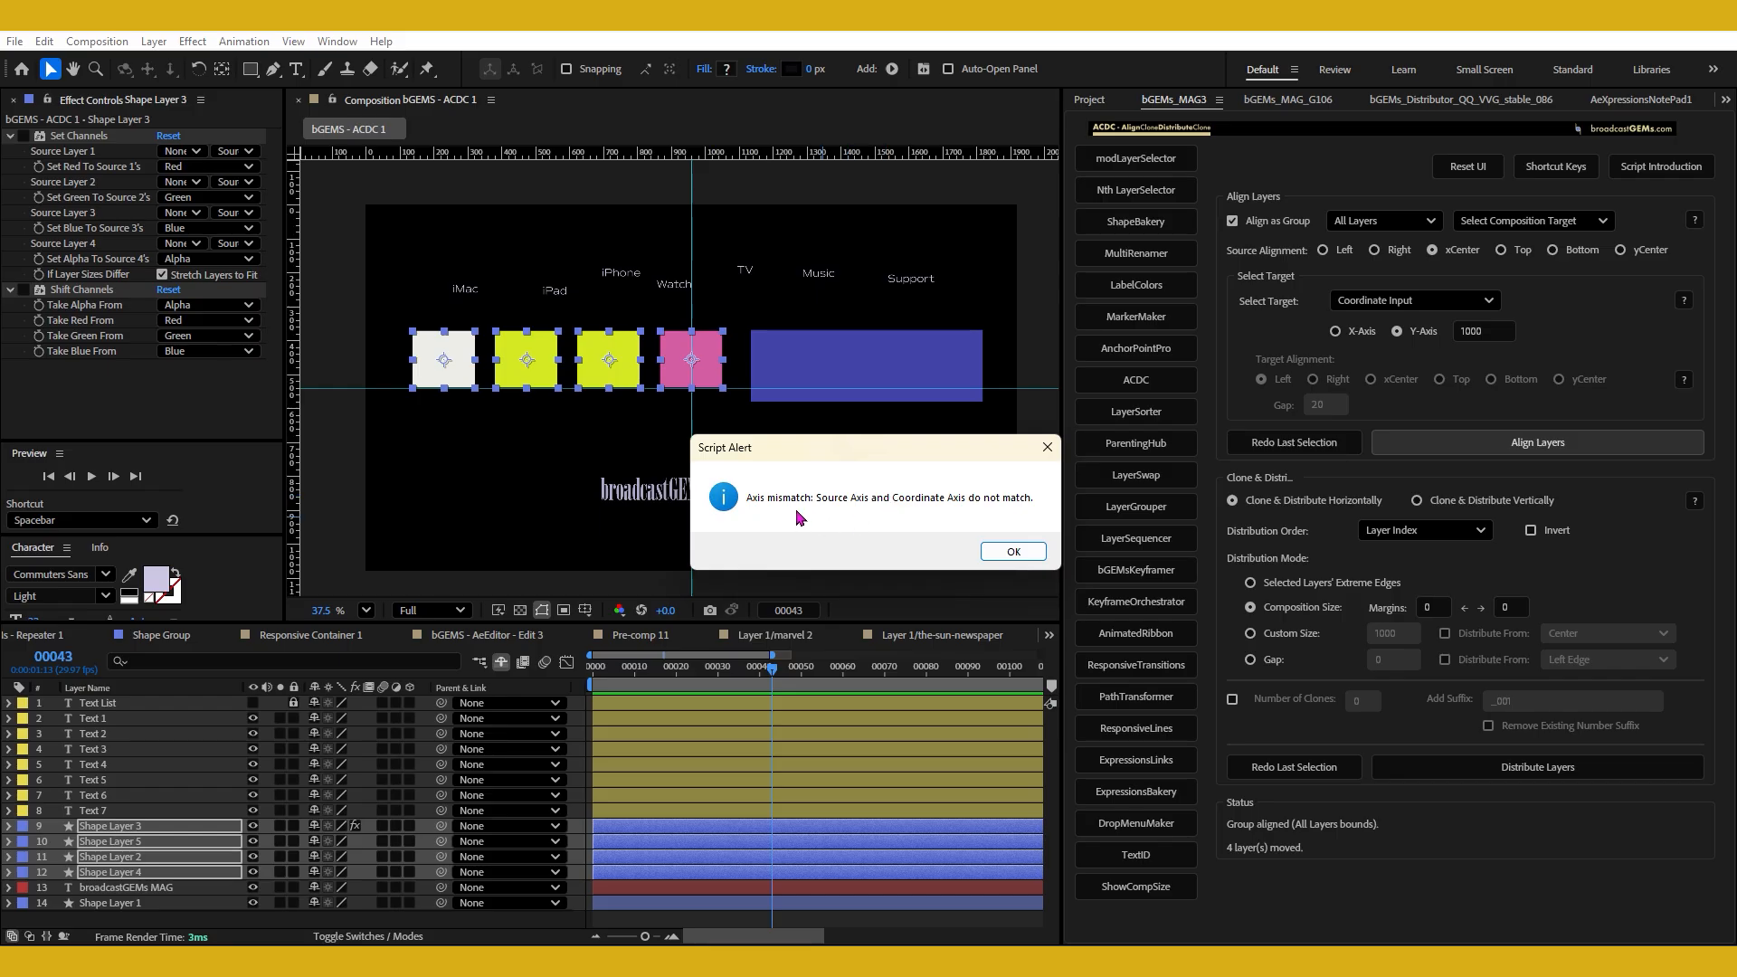
pyautogui.click(1014, 552)
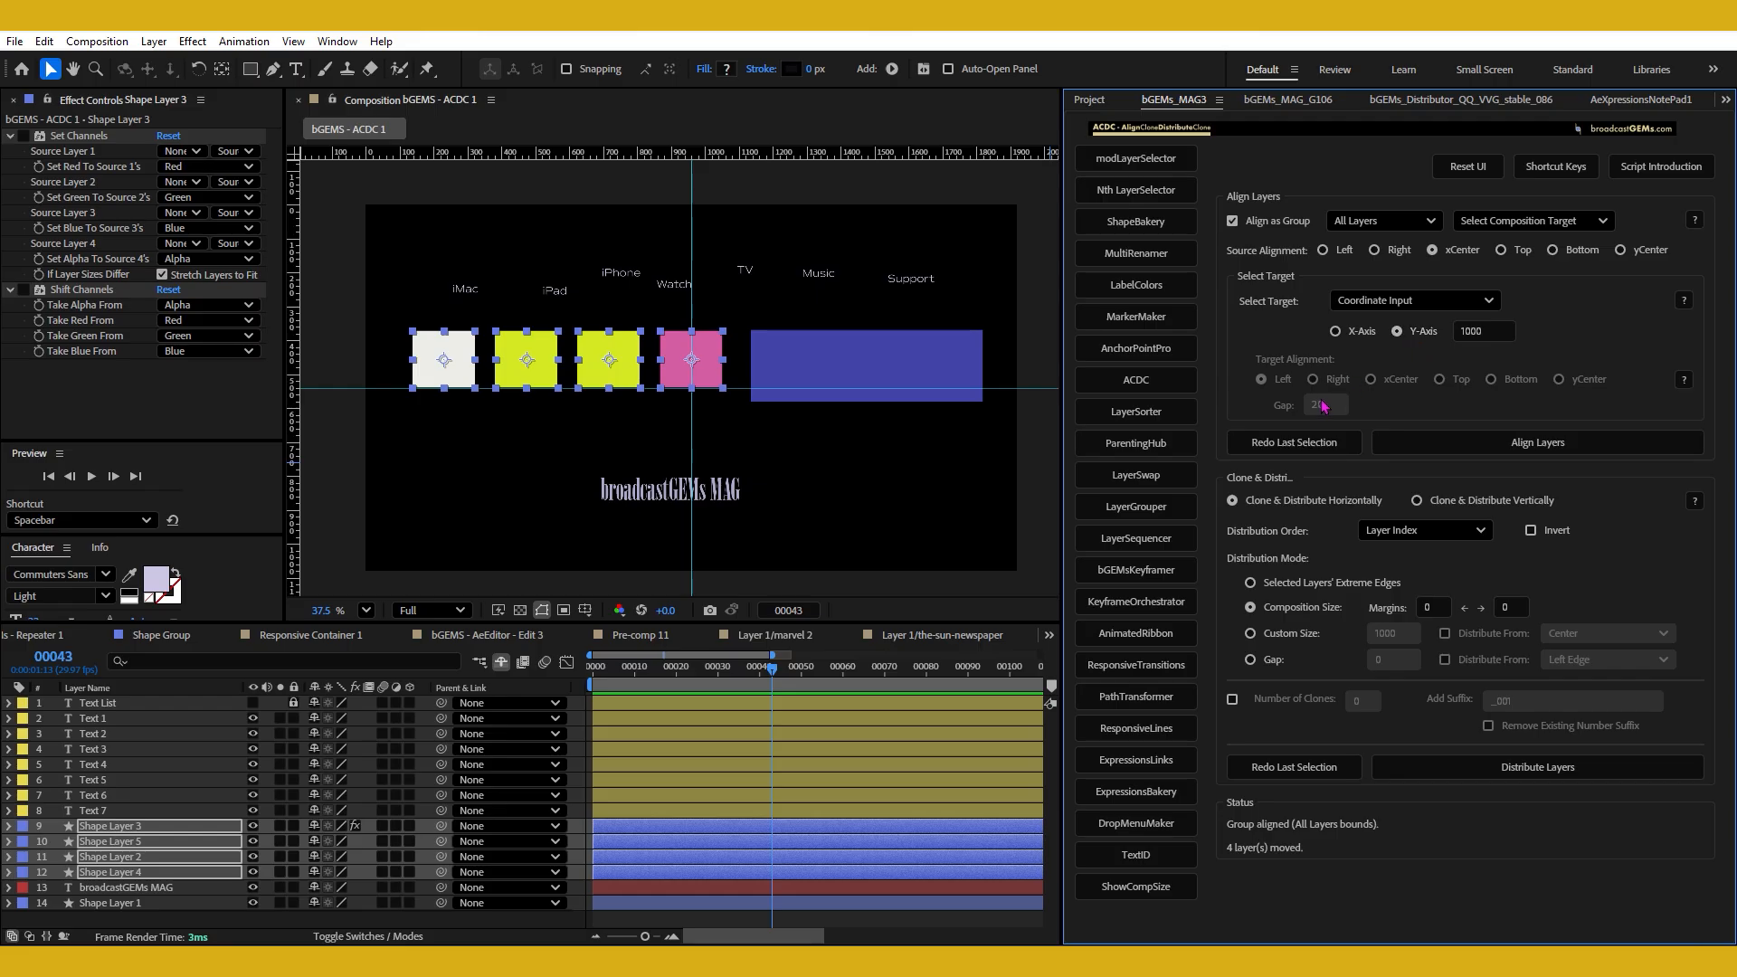
# Move the four squares just below the horizontal guide, then select the seven text labels and hide their layer controls.
pyautogui.moveTo(679, 378); pyautogui.dragTo(671, 437)
pyautogui.moveTo(407, 209); pyautogui.dragTo(959, 317)
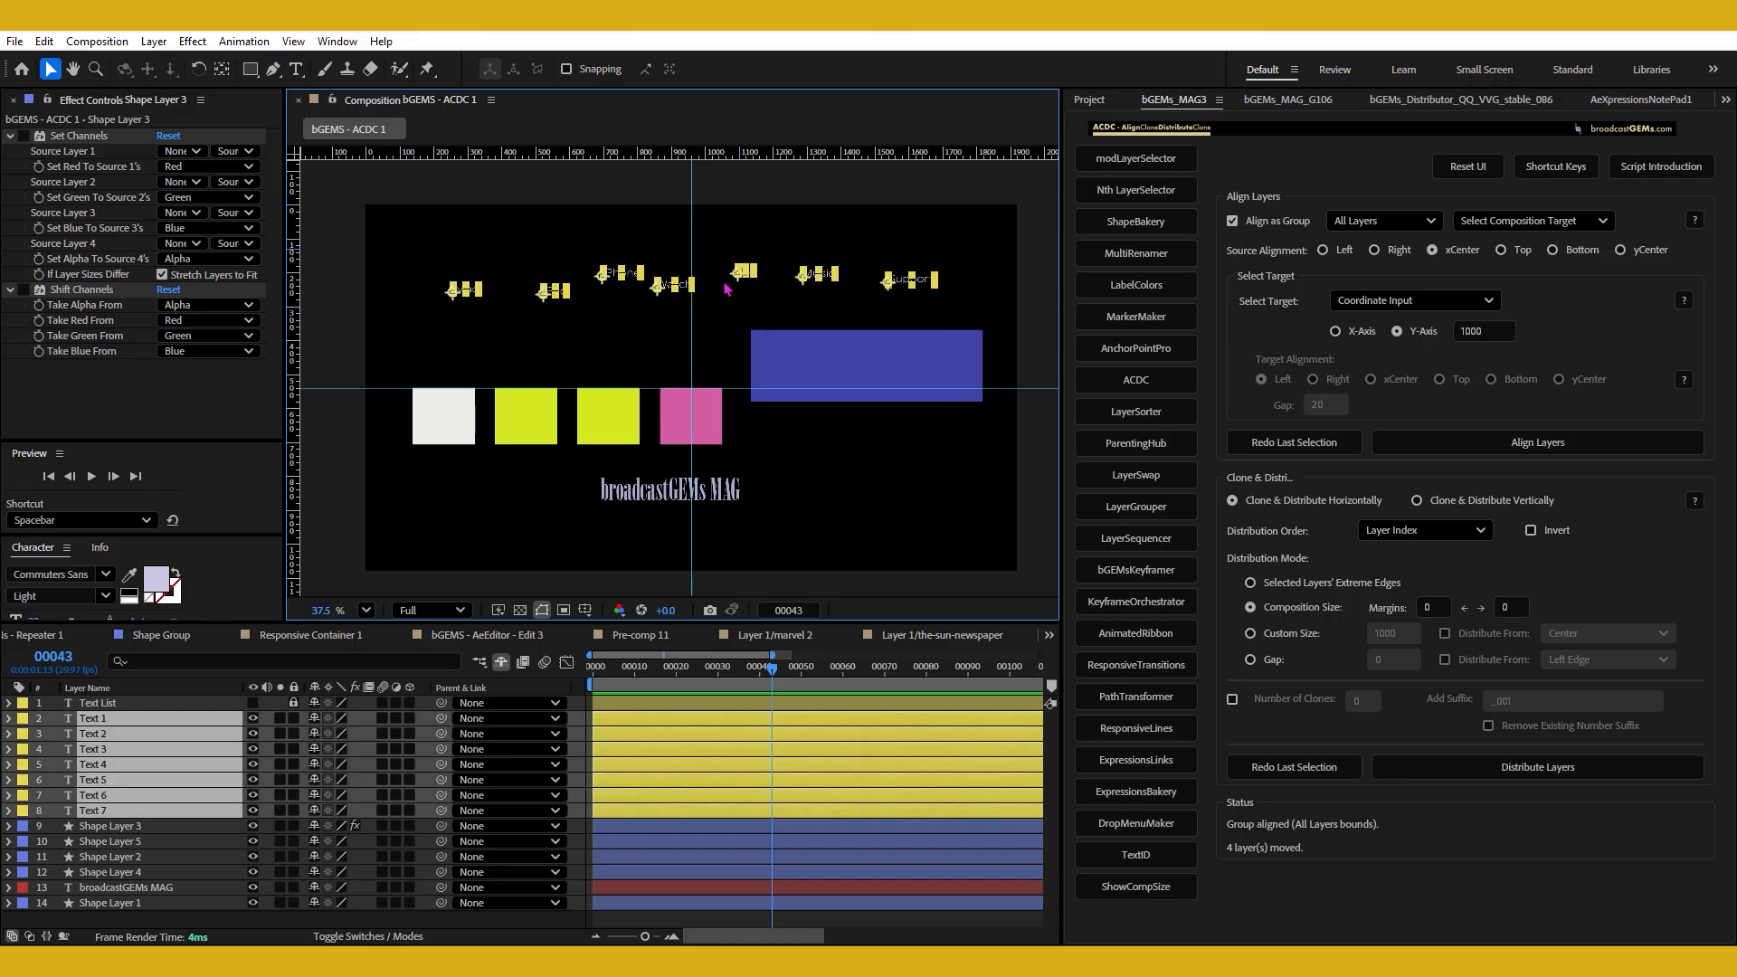
pyautogui.hotkey('ctrl', 'shift', 'h')
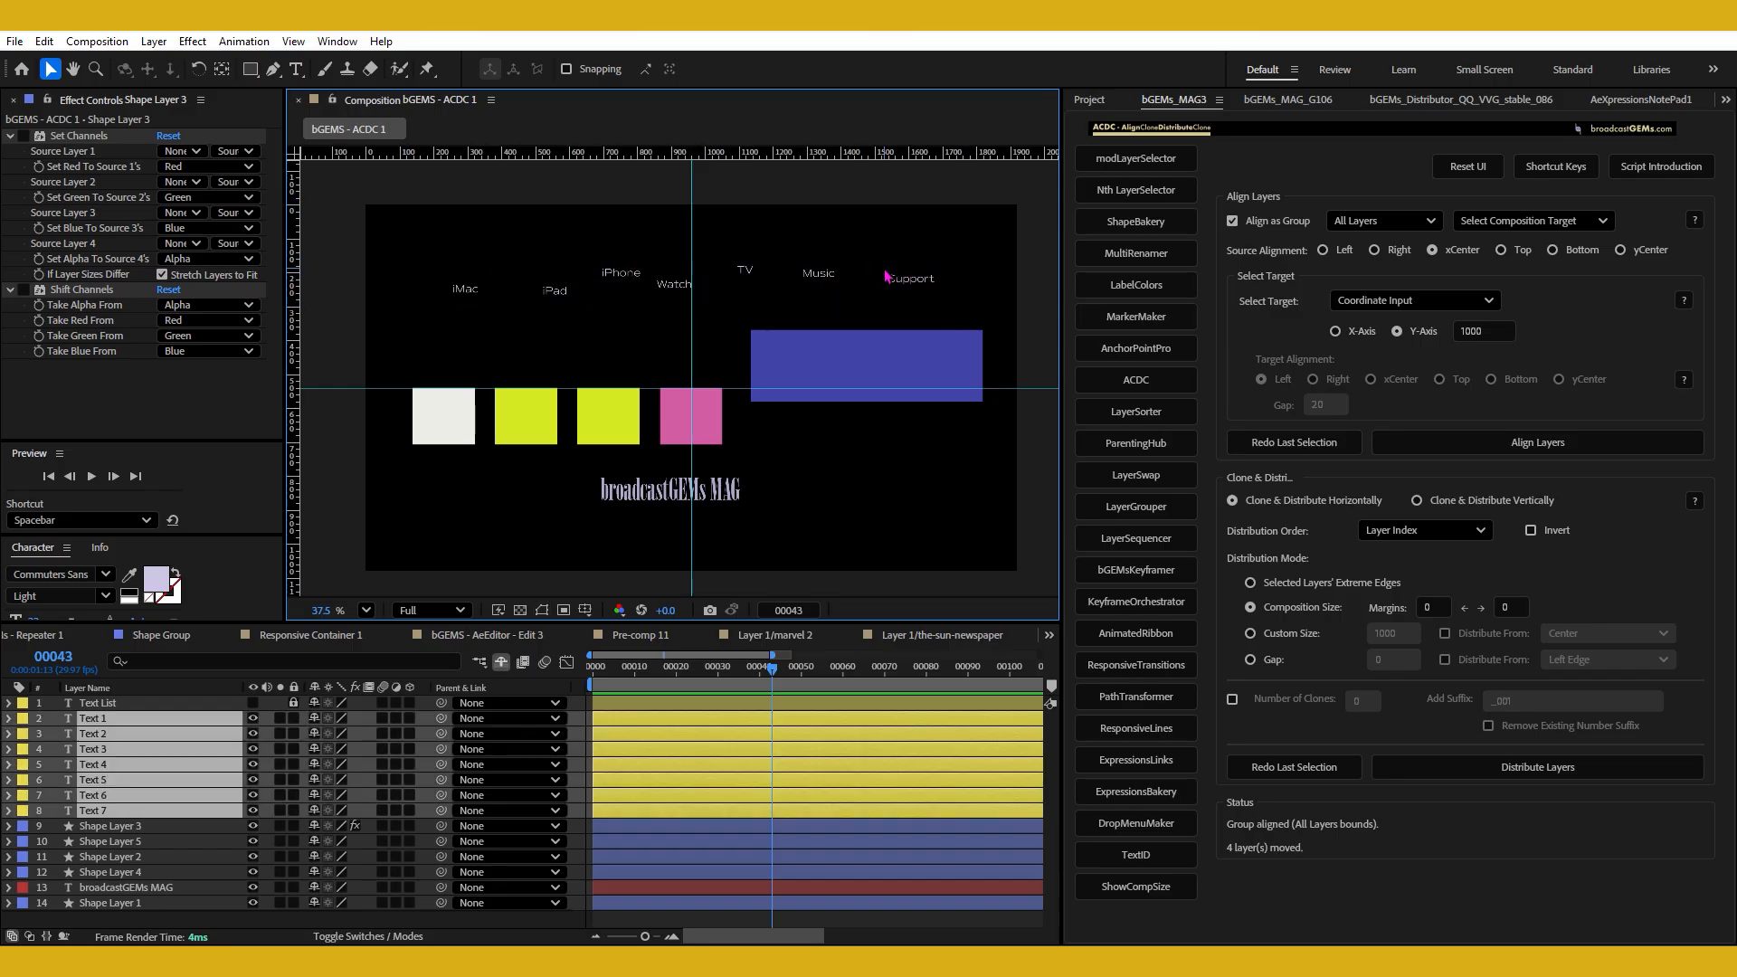
# Turn off Align as Group and align the text labels to the last-selected layer with source and target alignment Top.
pyautogui.click(1276, 221)
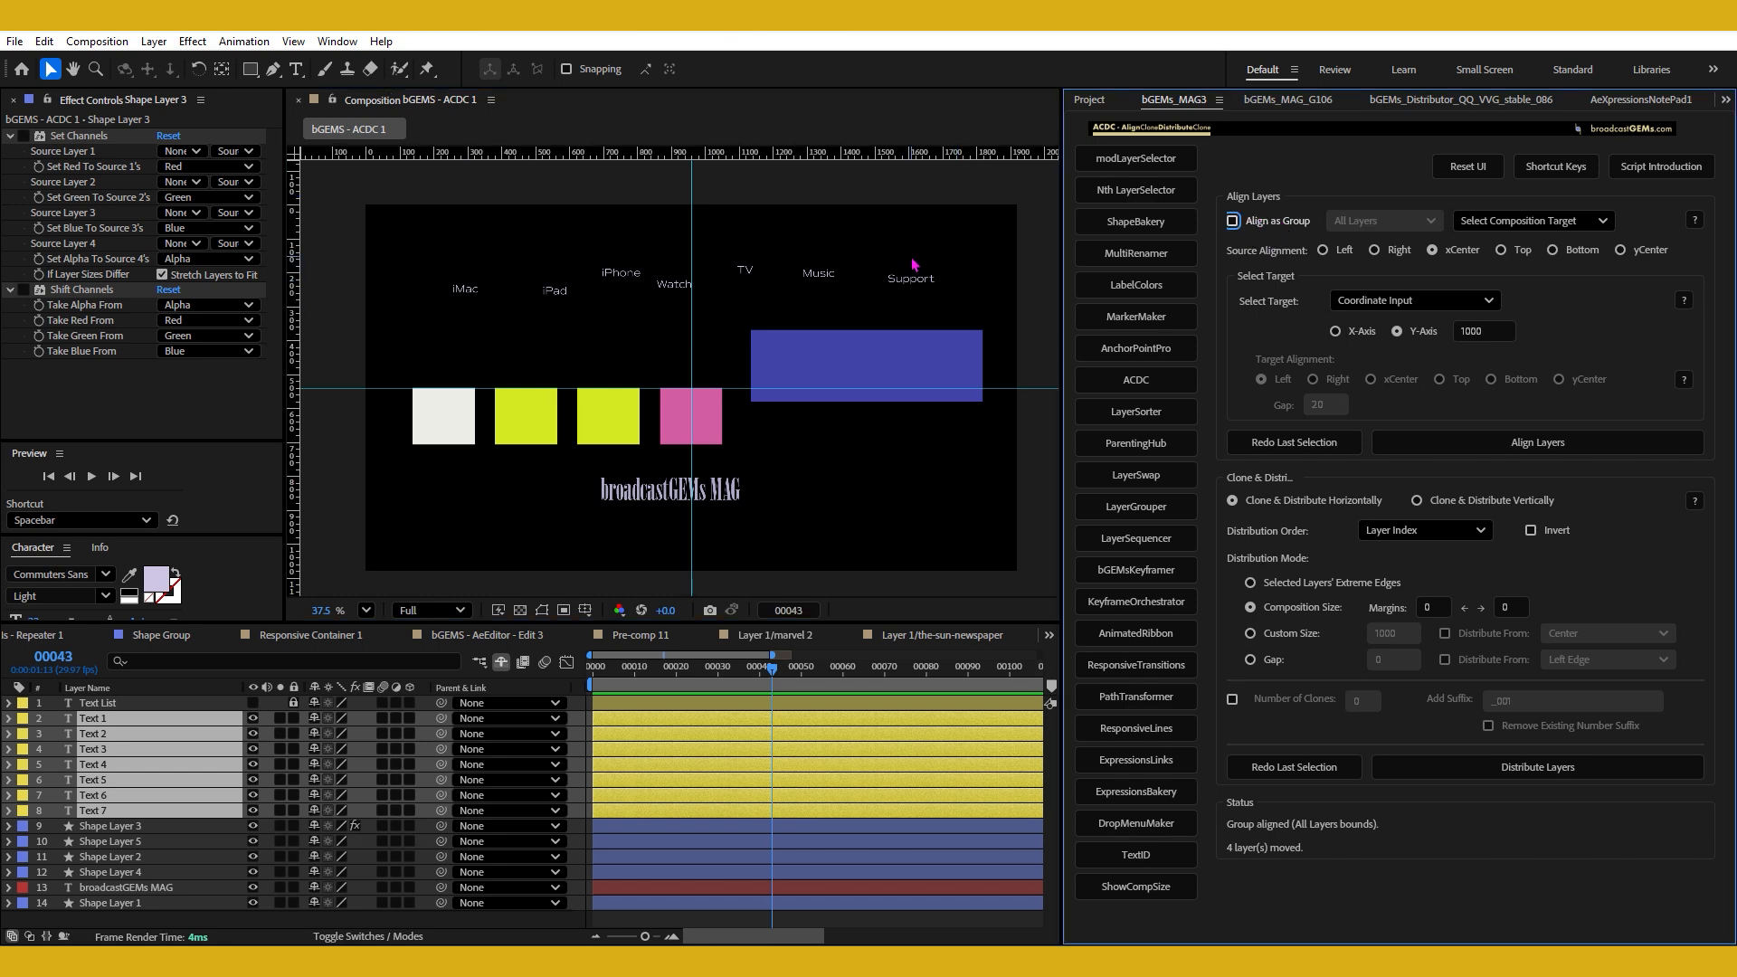
pyautogui.click(1527, 257)
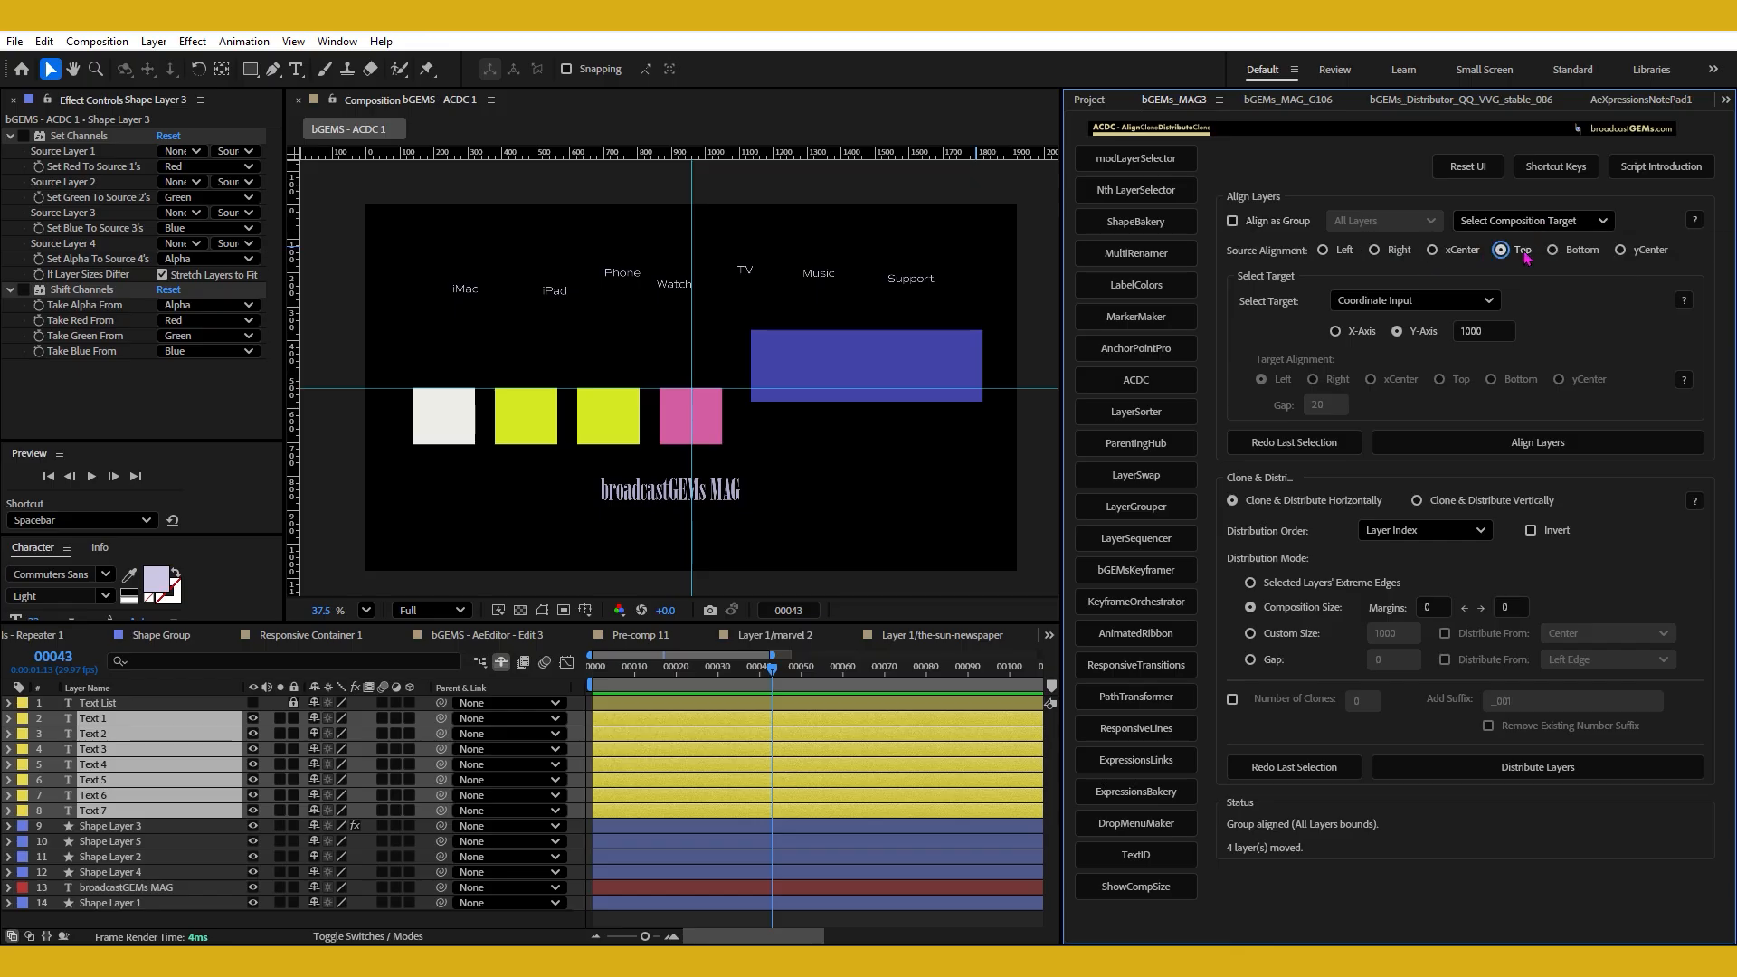
pyautogui.click(1421, 300)
pyautogui.click(1394, 324)
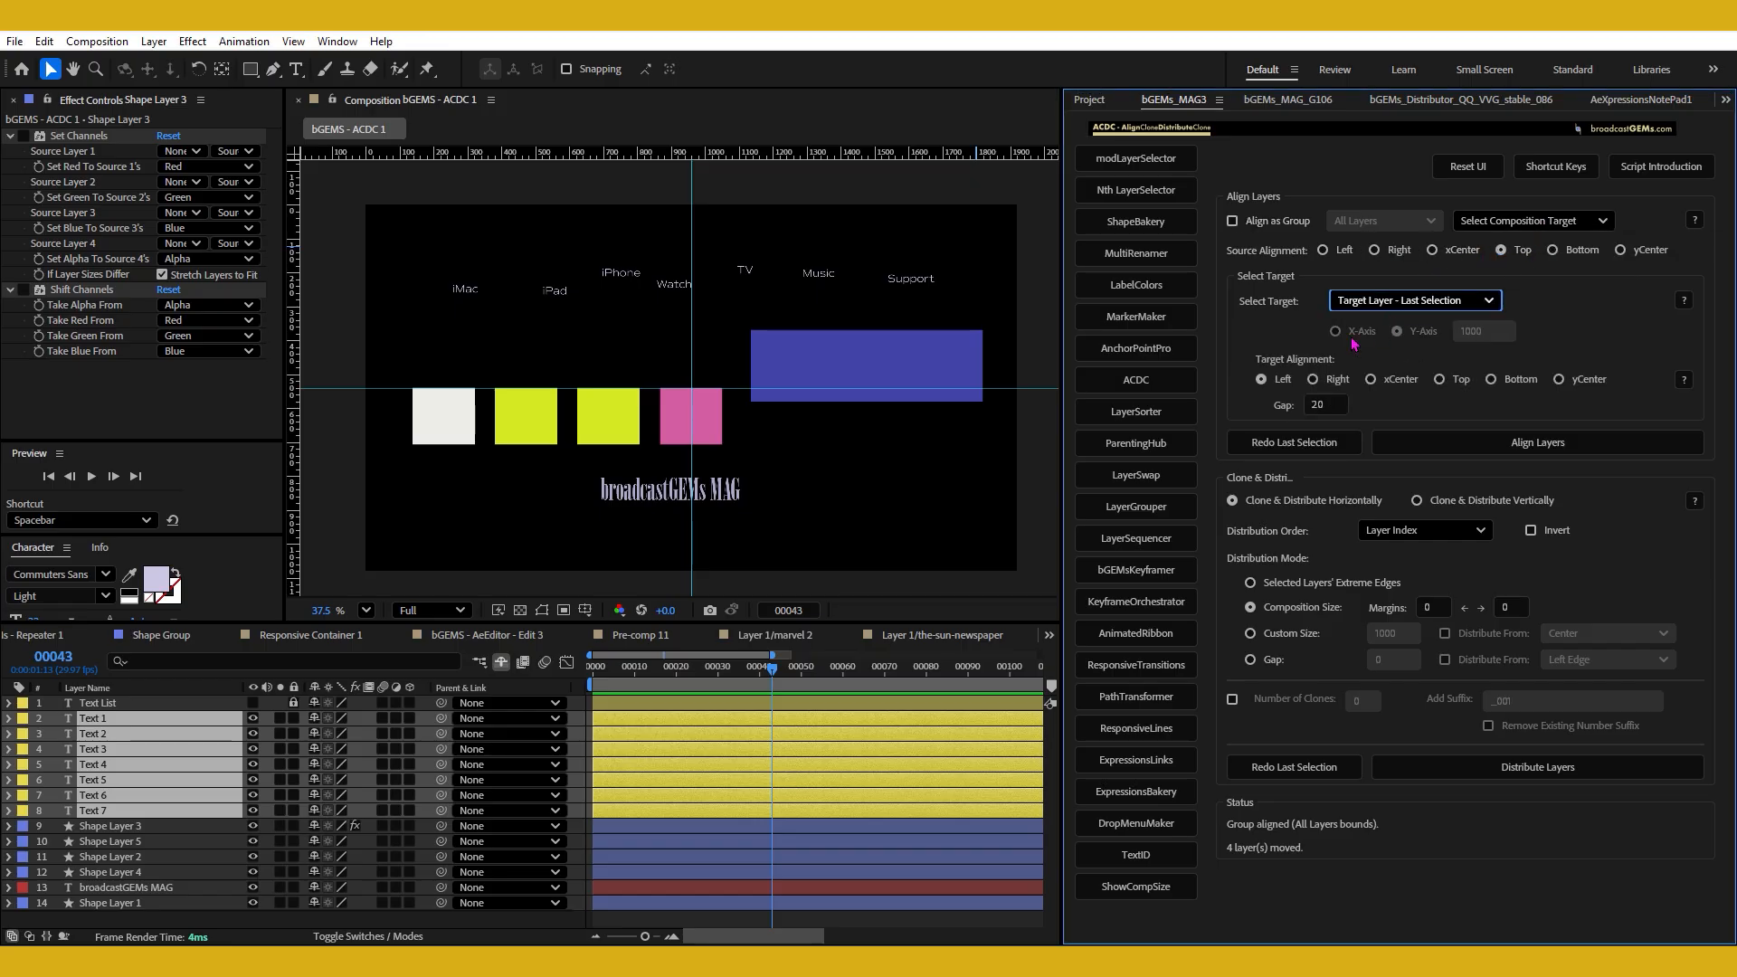
pyautogui.keyDown('shift'); pyautogui.click(1459, 388); pyautogui.keyUp('shift')
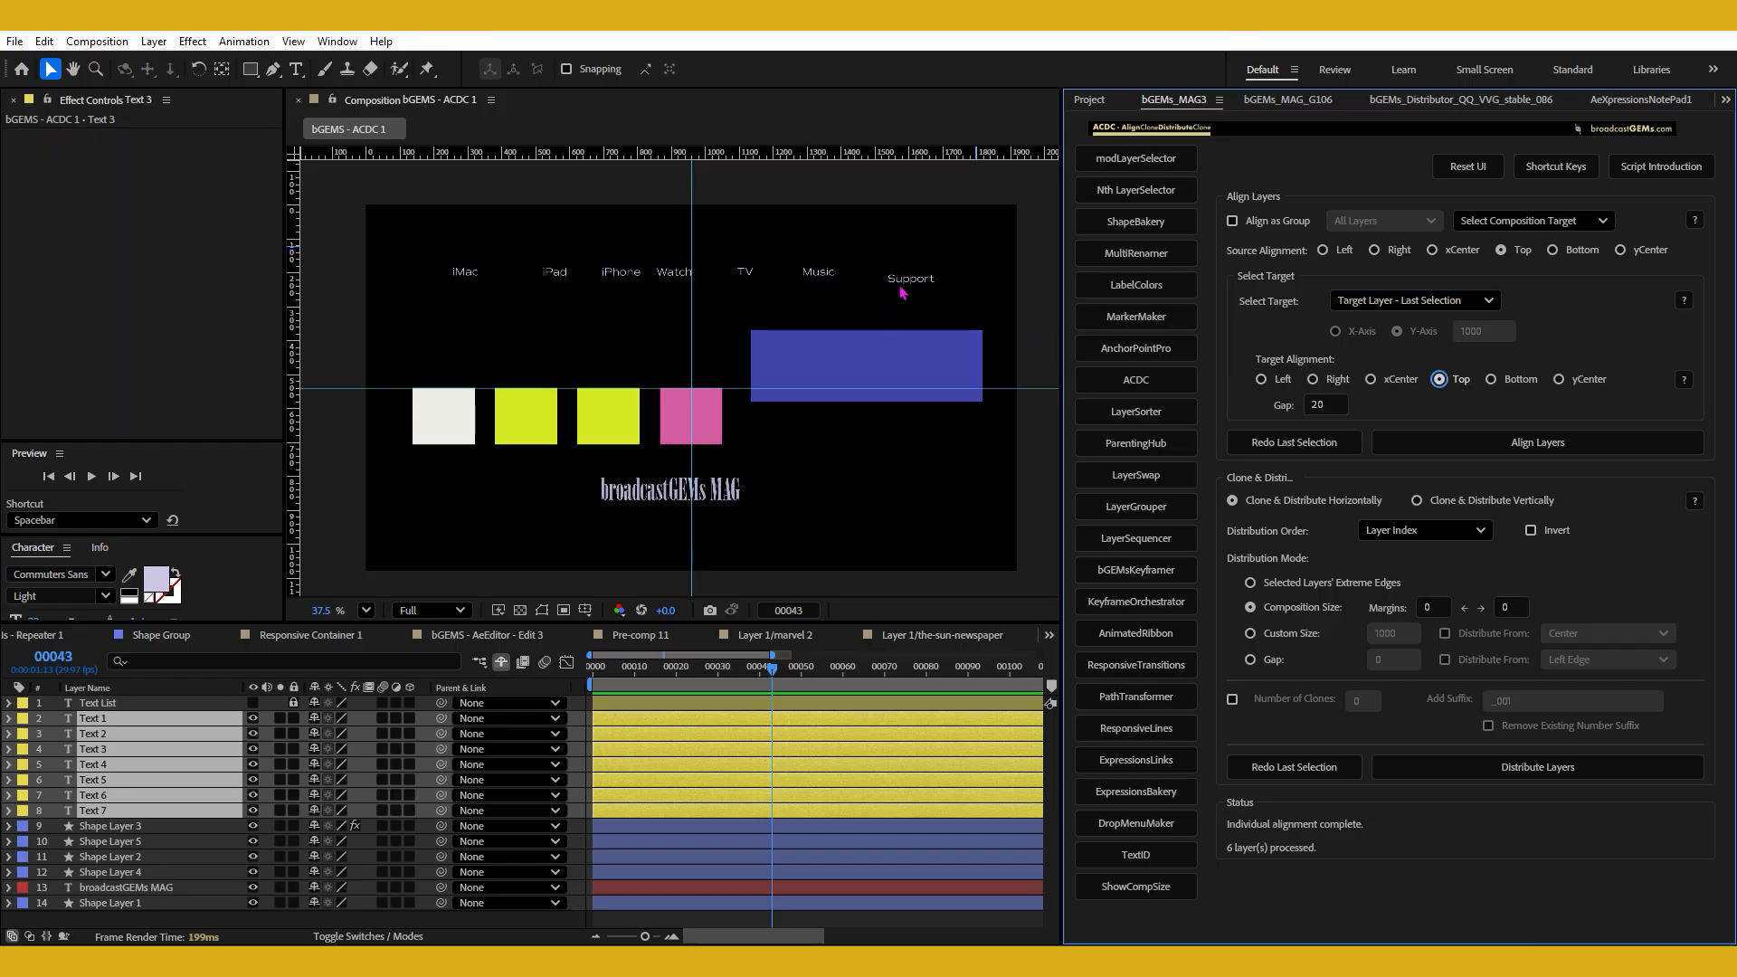
# Reselect the seven text labels, set the gap to 0, and align their tops to the last-selected label.
pyautogui.moveTo(420, 241); pyautogui.dragTo(958, 311)
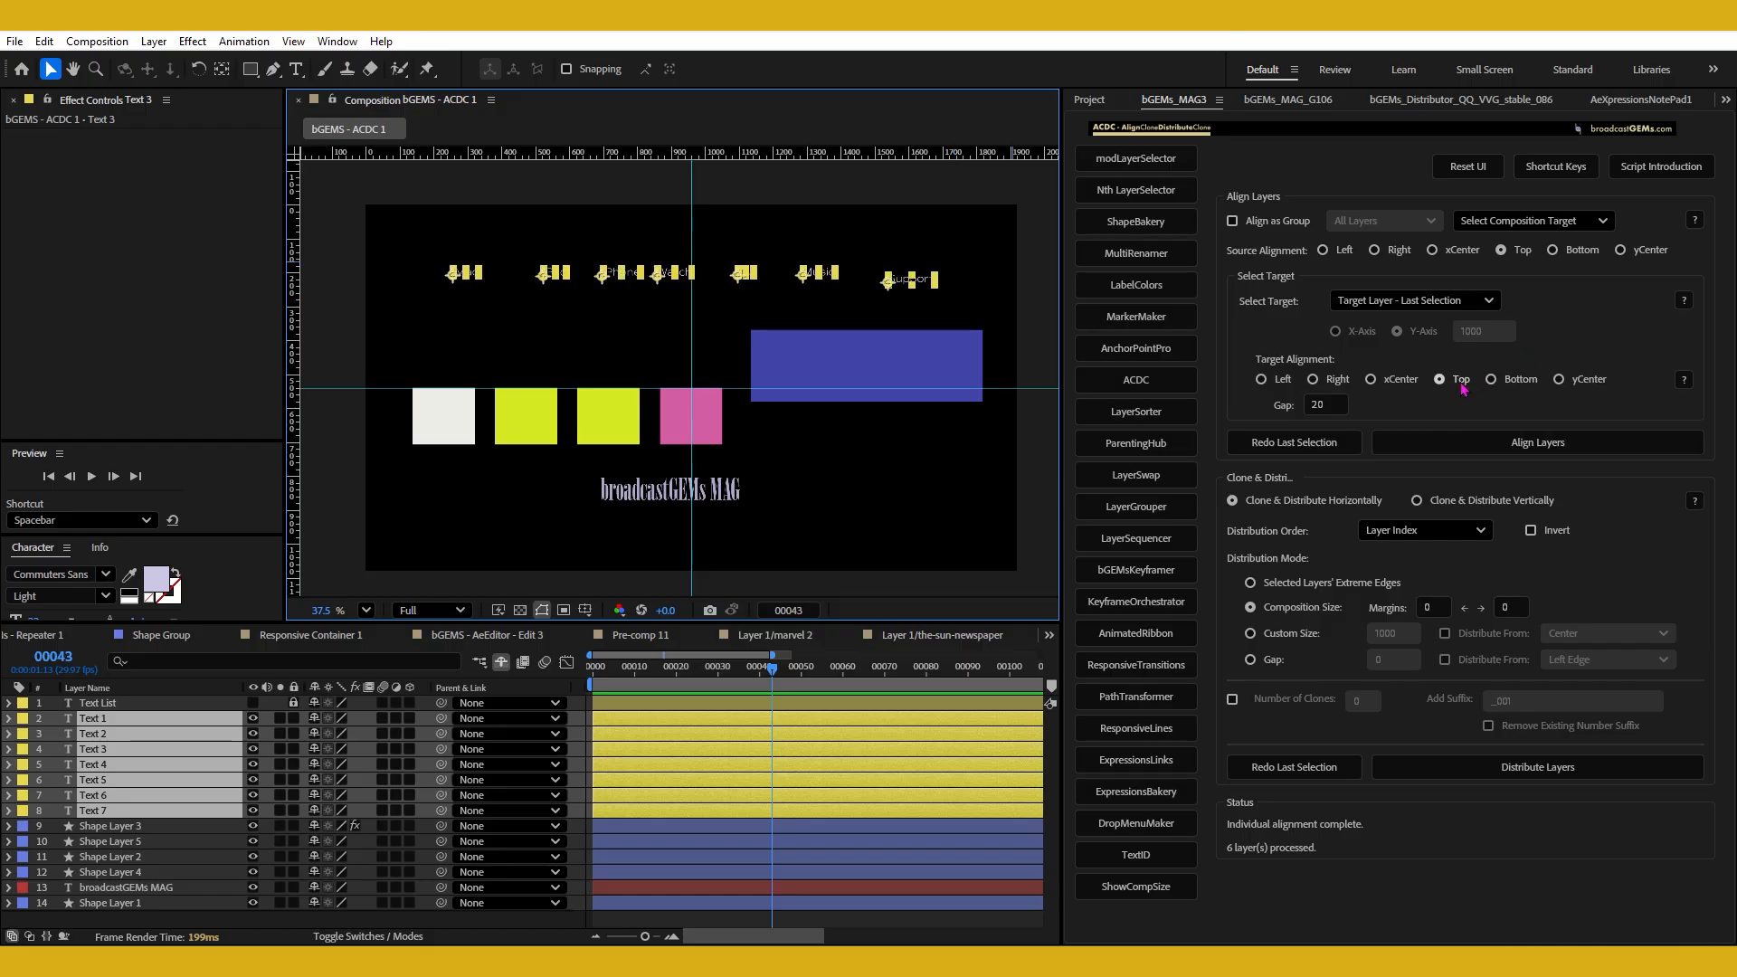
pyautogui.click(1337, 399)
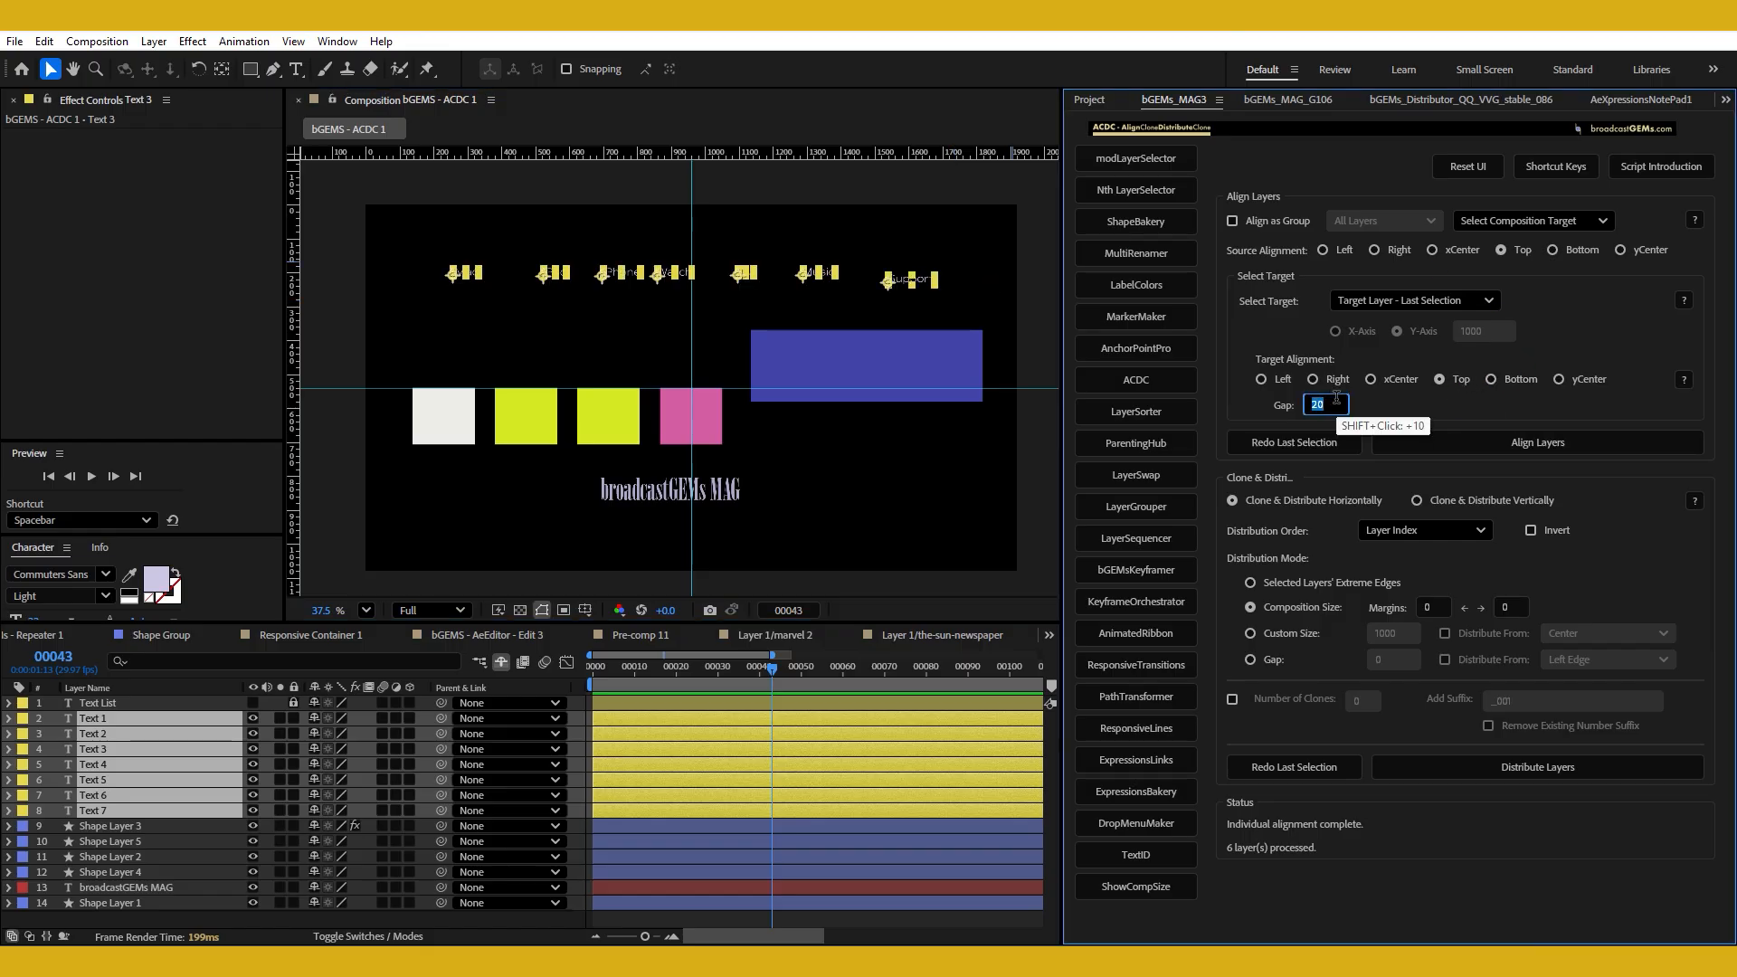
pyautogui.write('0')
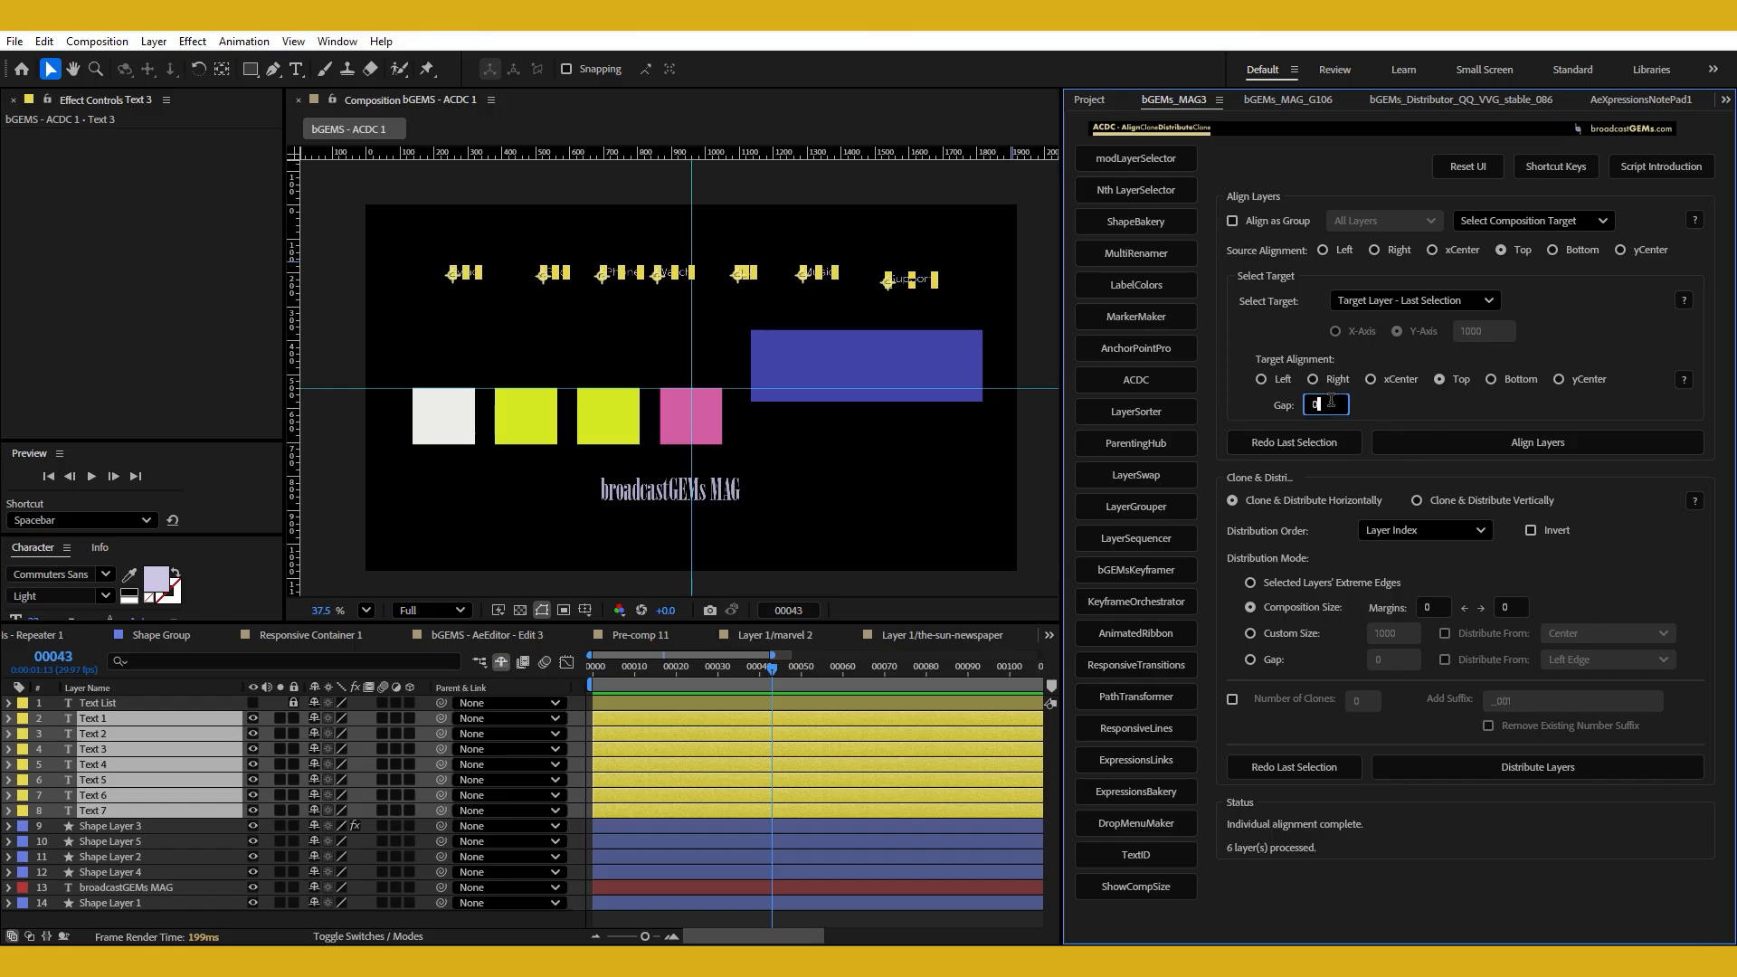
pyautogui.click(1266, 401)
pyautogui.click(1323, 404)
pyautogui.click(1466, 386)
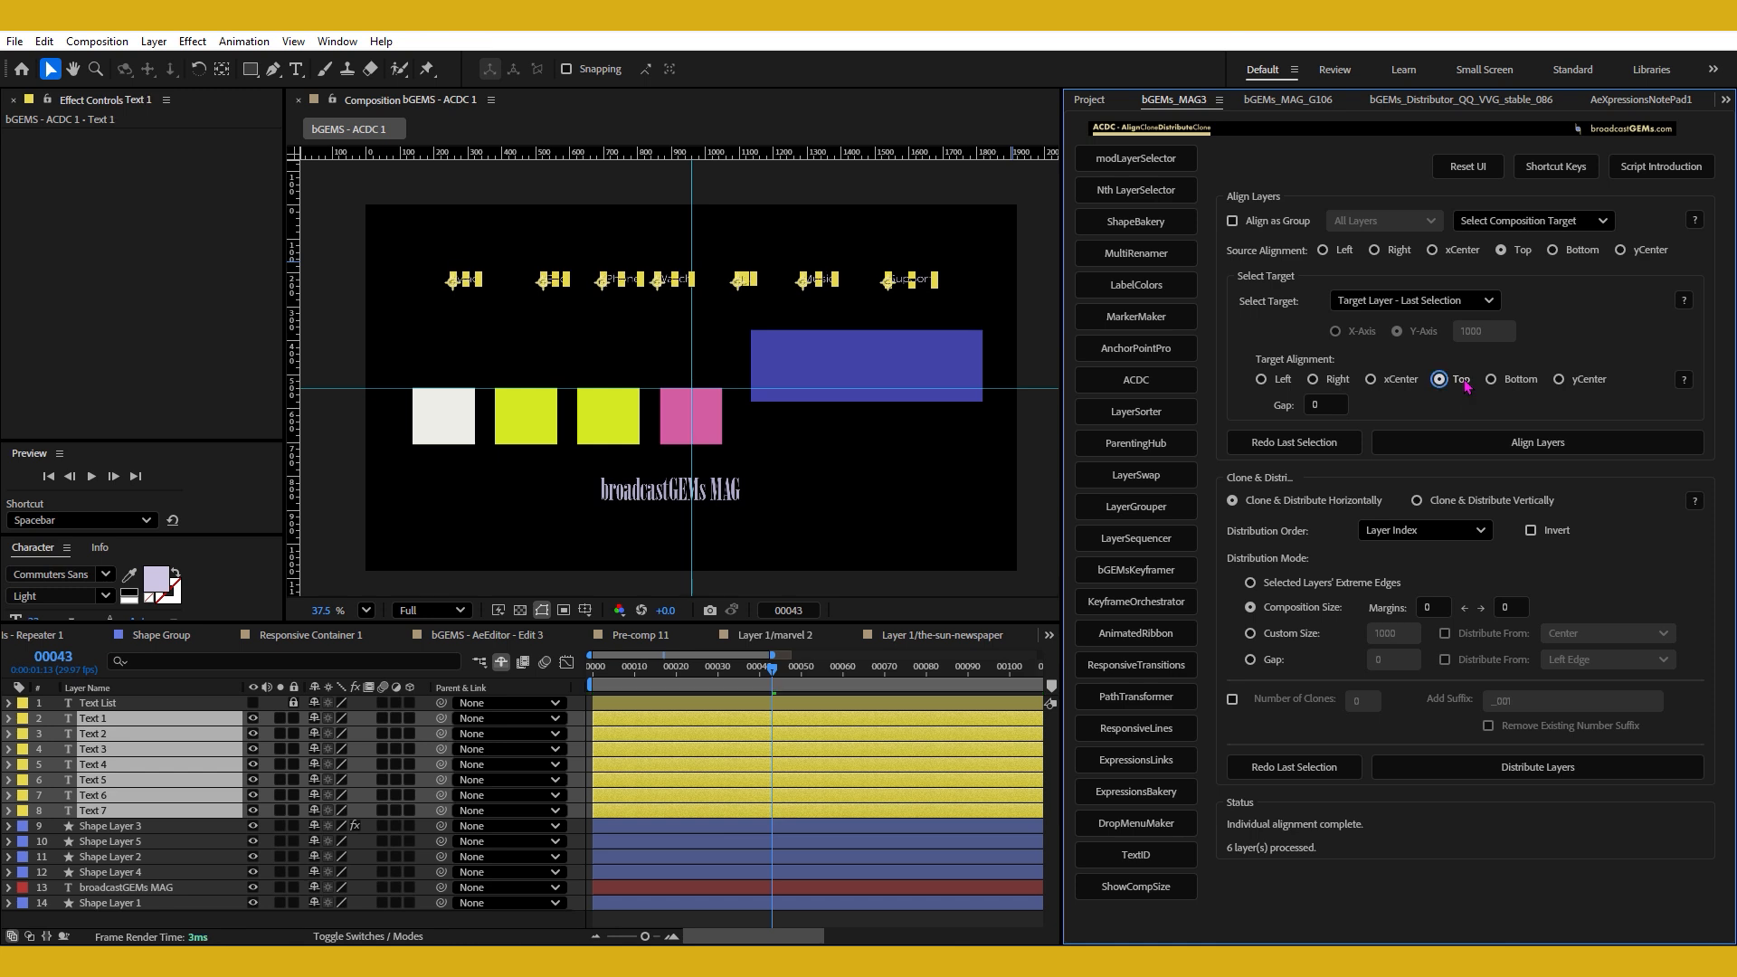
# Add a horizontal guide above the text labels and restore the label selection with Redo Last Selection.
pyautogui.click(815, 318)
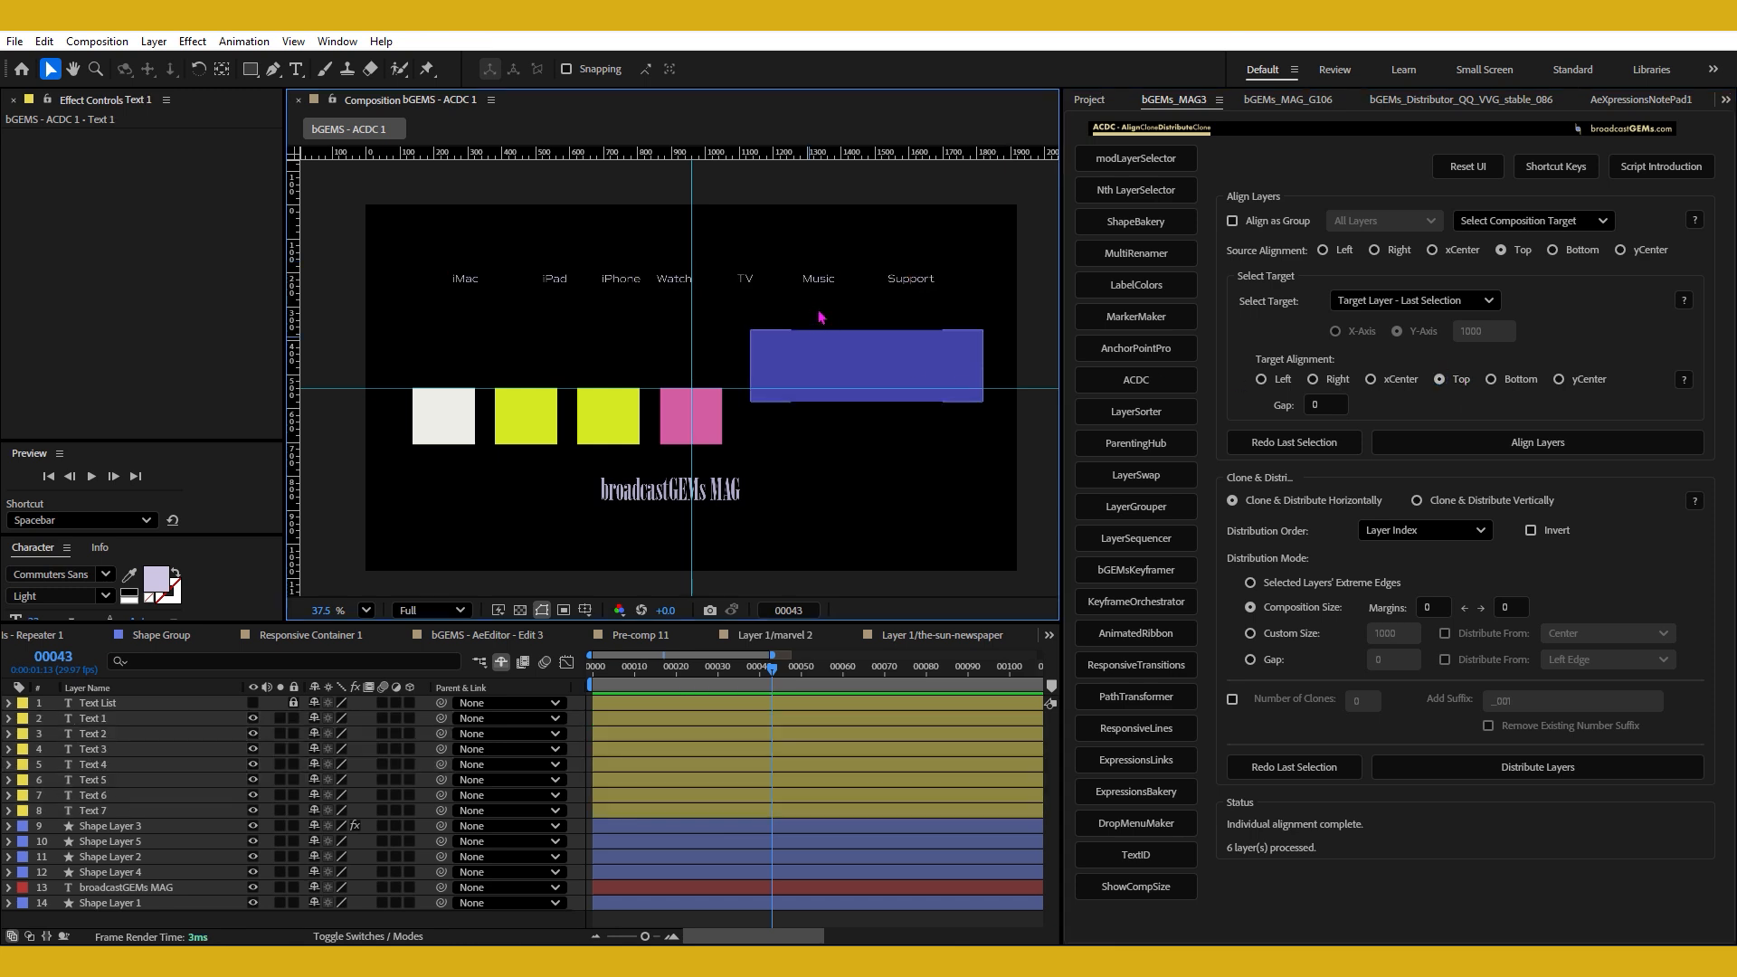
pyautogui.moveTo(604, 177); pyautogui.dragTo(628, 222)
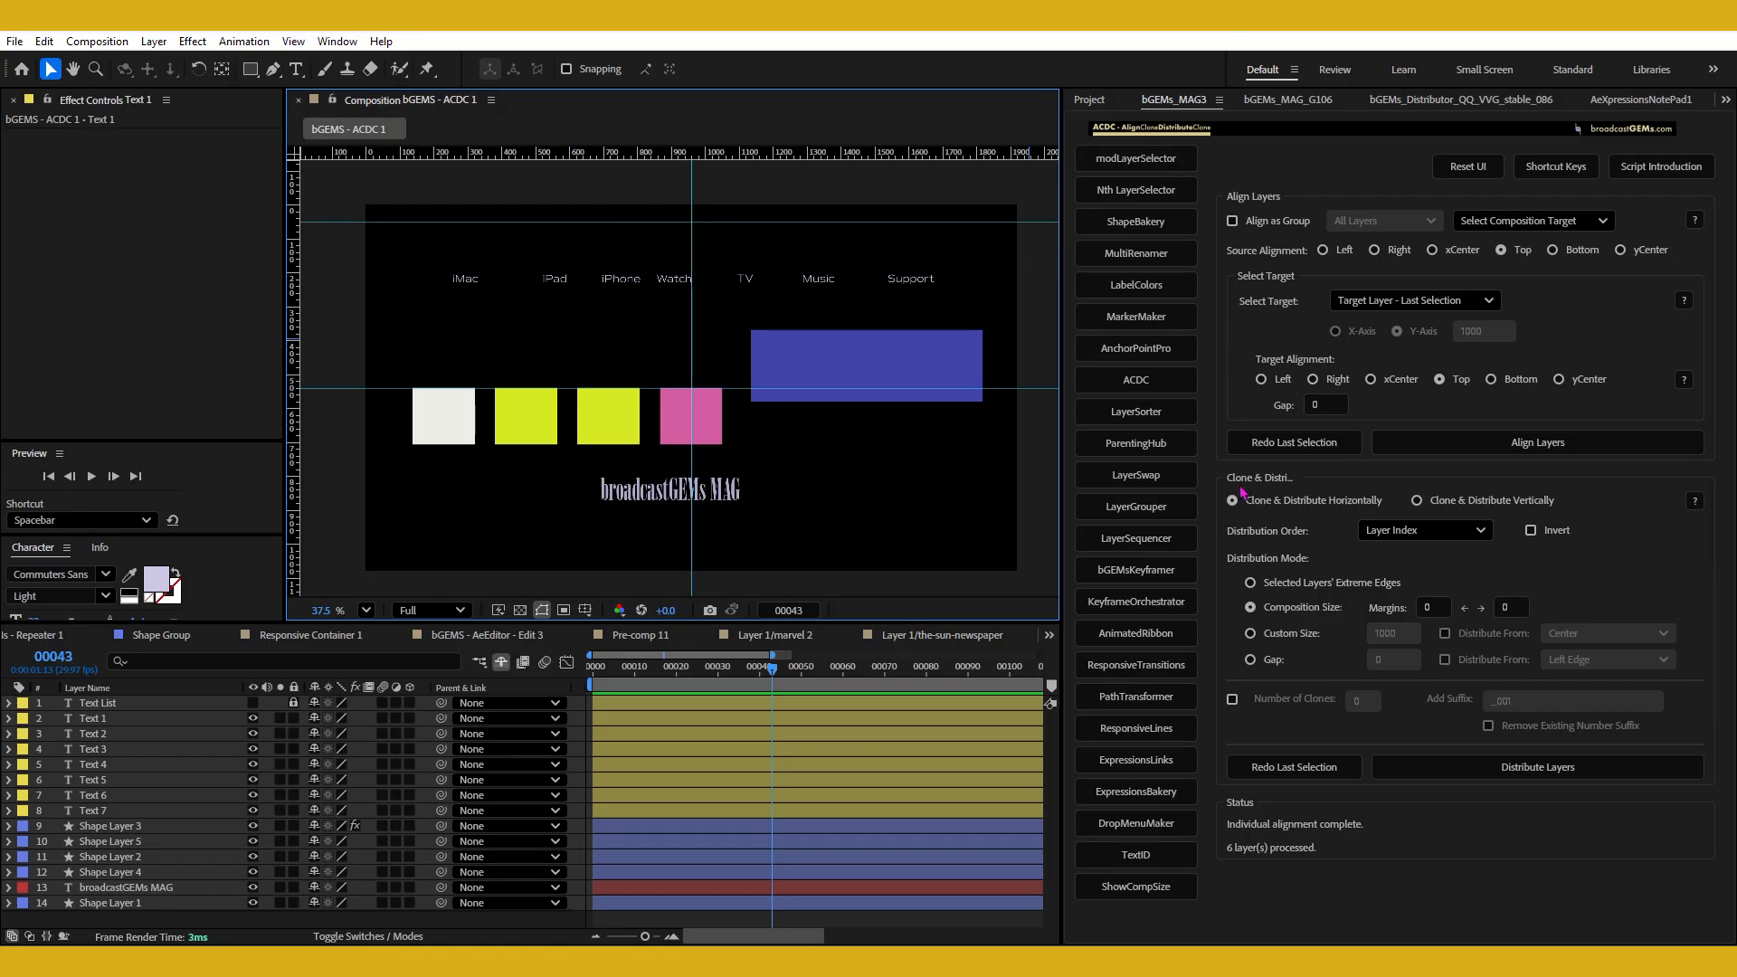
pyautogui.click(1294, 442)
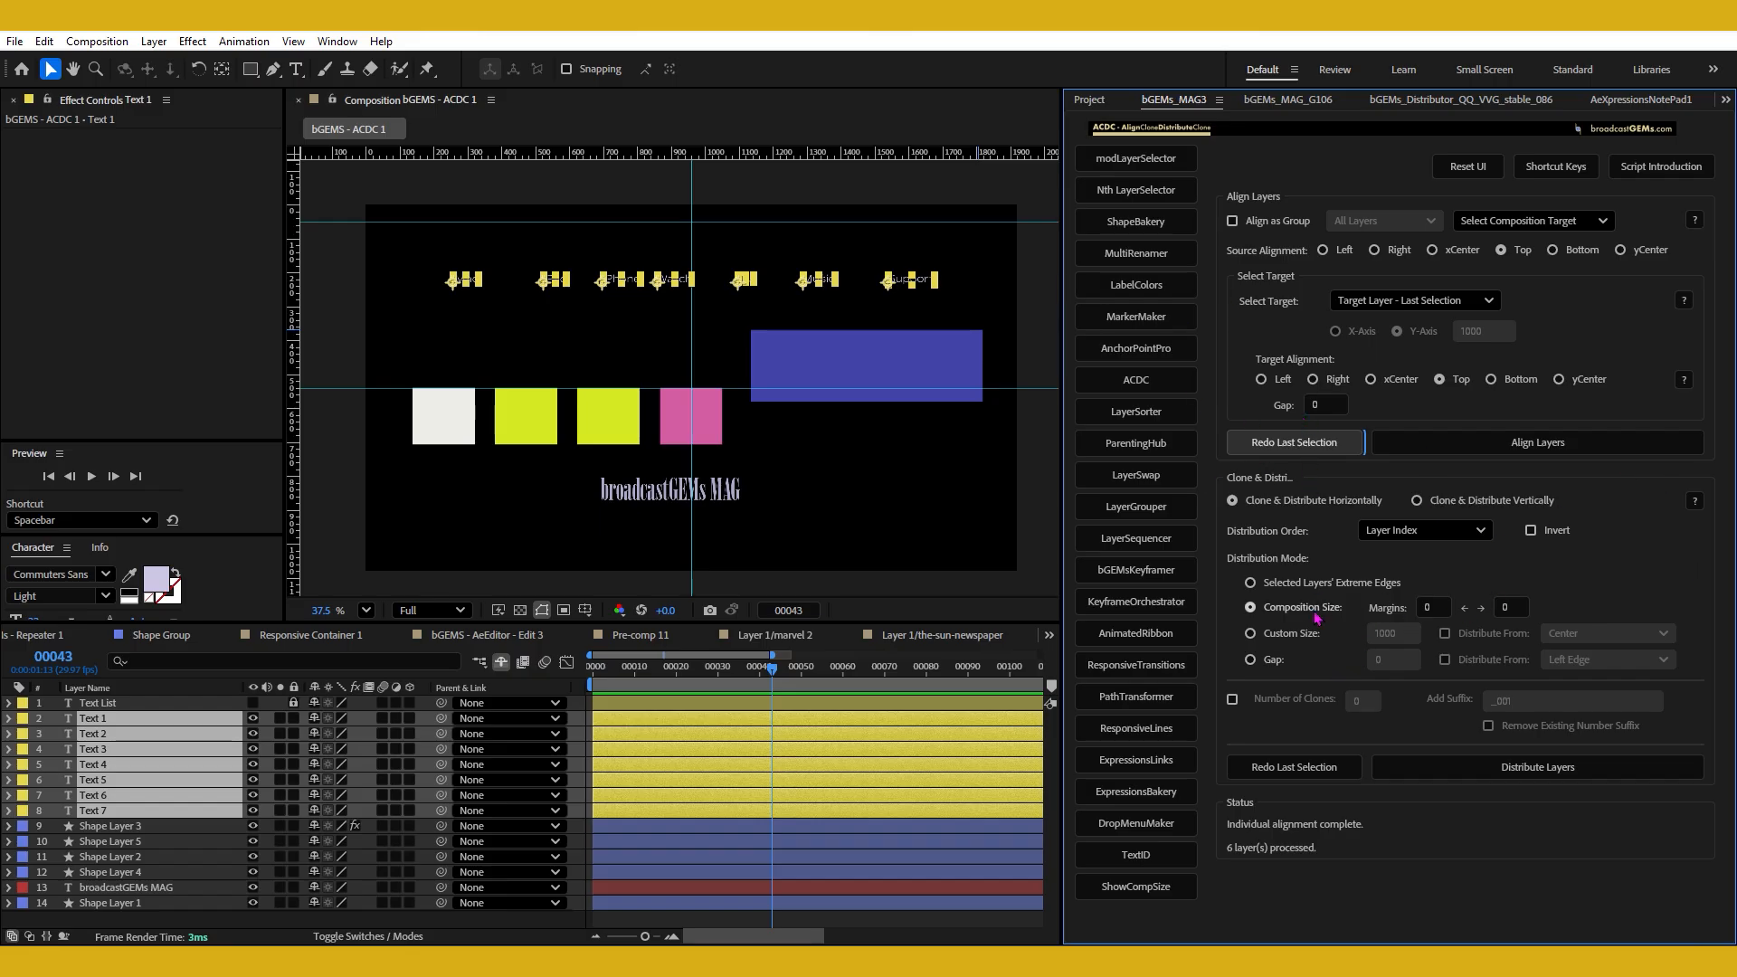
# Set the first Composition Size distribution margin to 200 and sync the second margin to it.
pyautogui.click(1428, 607)
pyautogui.write('200')
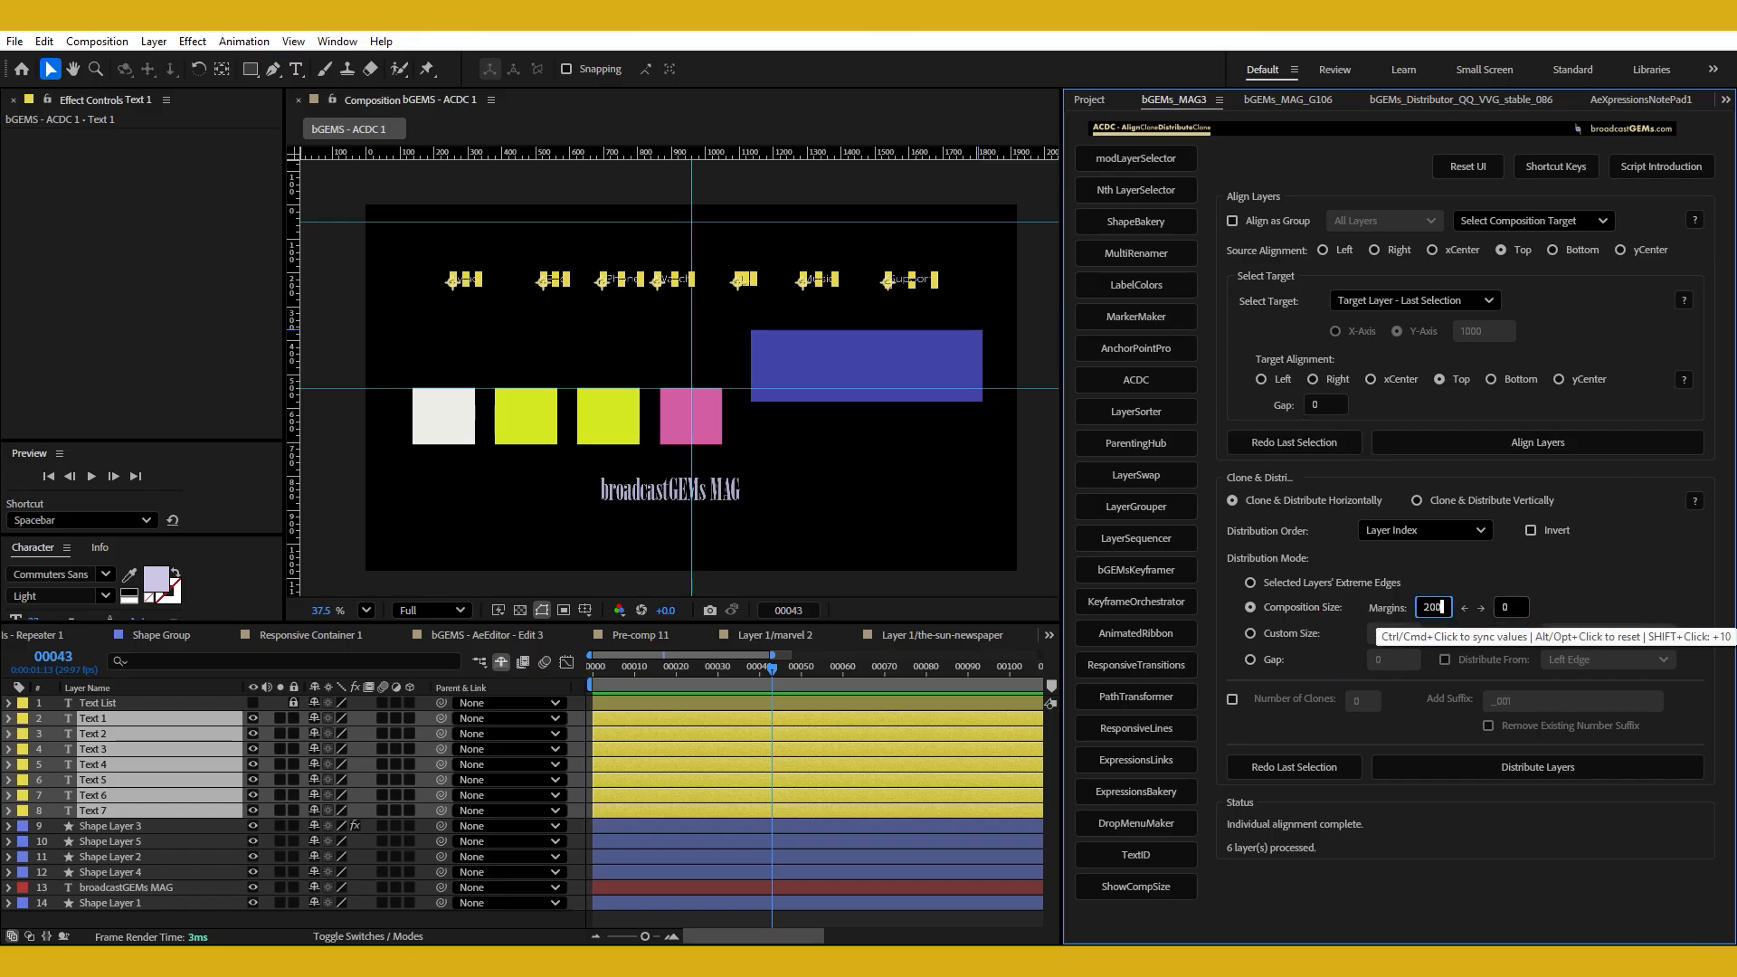
pyautogui.keyDown('alt'); pyautogui.click(1435, 607); pyautogui.keyUp('alt')
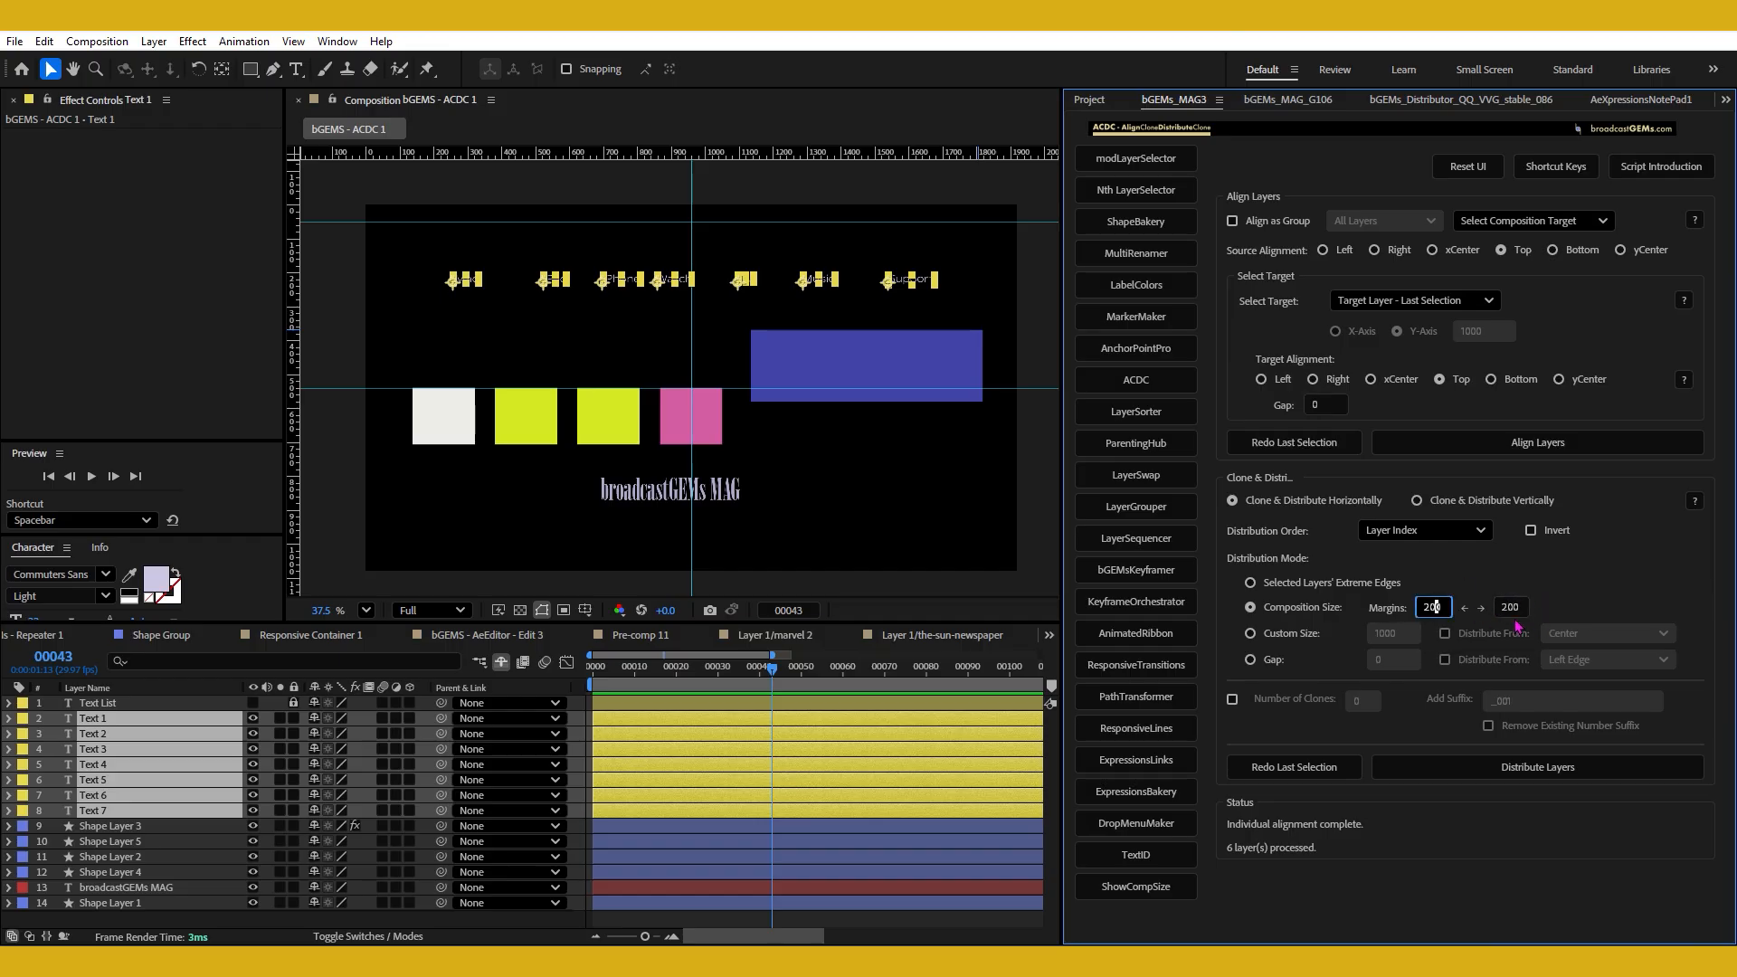
# Reset the first distribution margin to 0 and sync it to 200 from the second margin.
pyautogui.doubleClick(1433, 608)
pyautogui.press('BackSpace')
pyautogui.click(1432, 607)
pyautogui.press('Return')
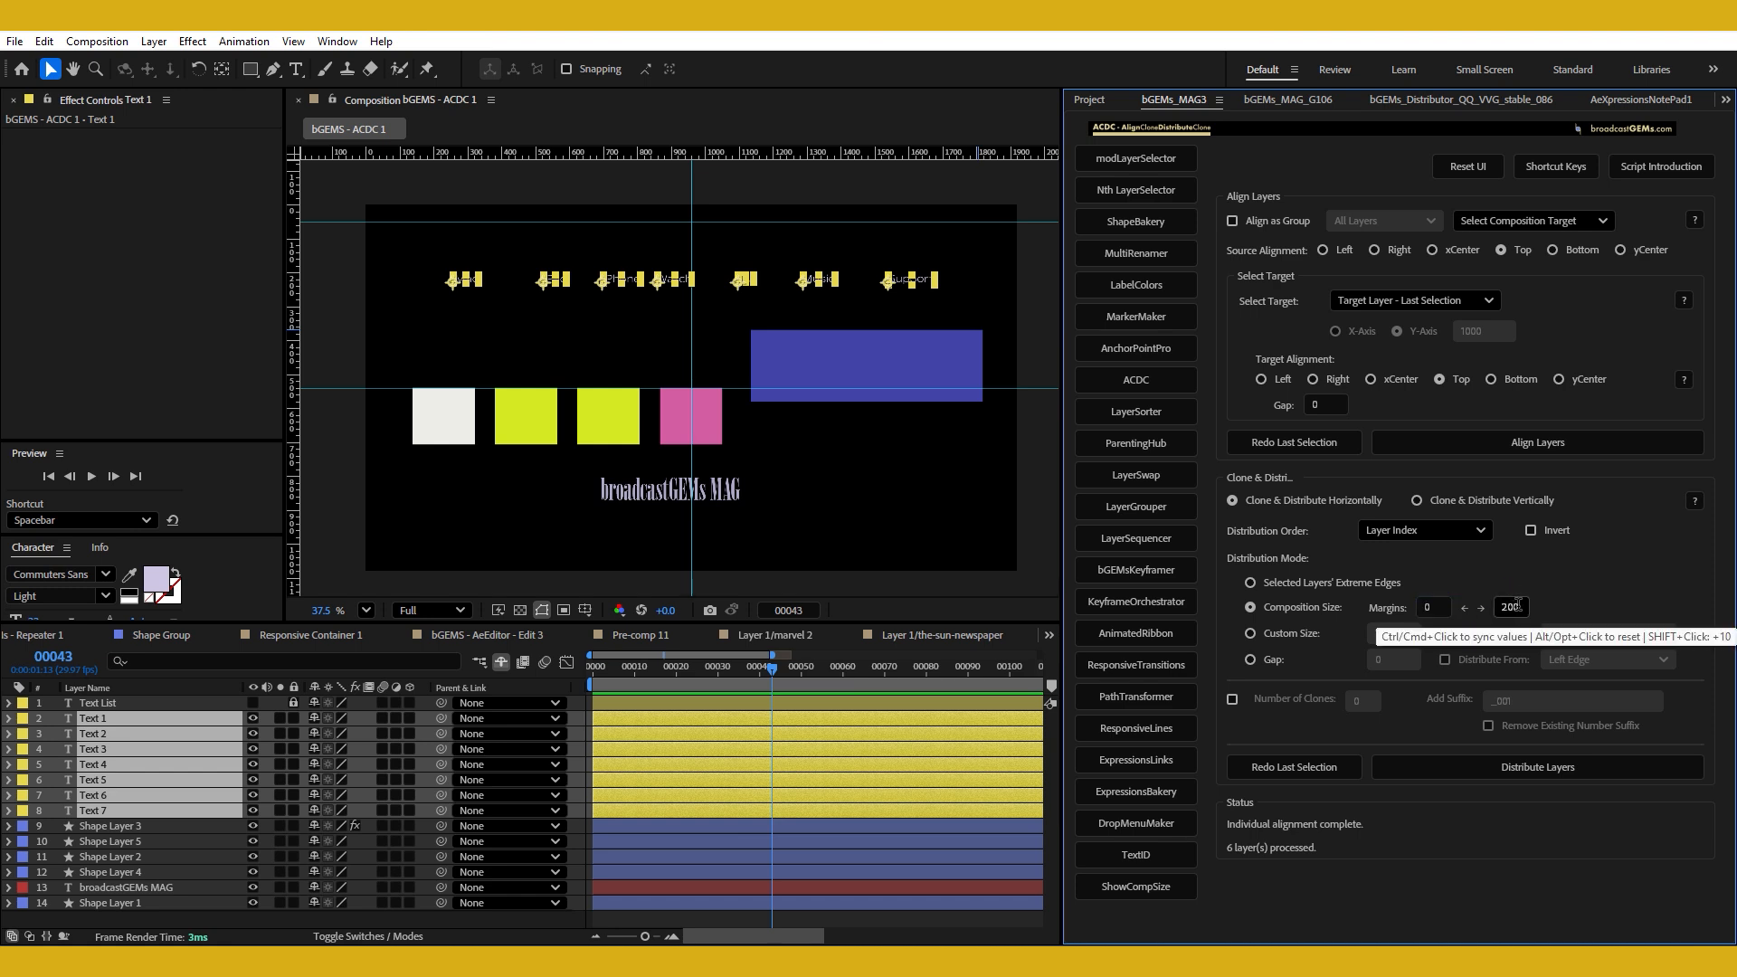
pyautogui.keyDown('ctrl'); pyautogui.click(1519, 606); pyautogui.keyUp('ctrl')
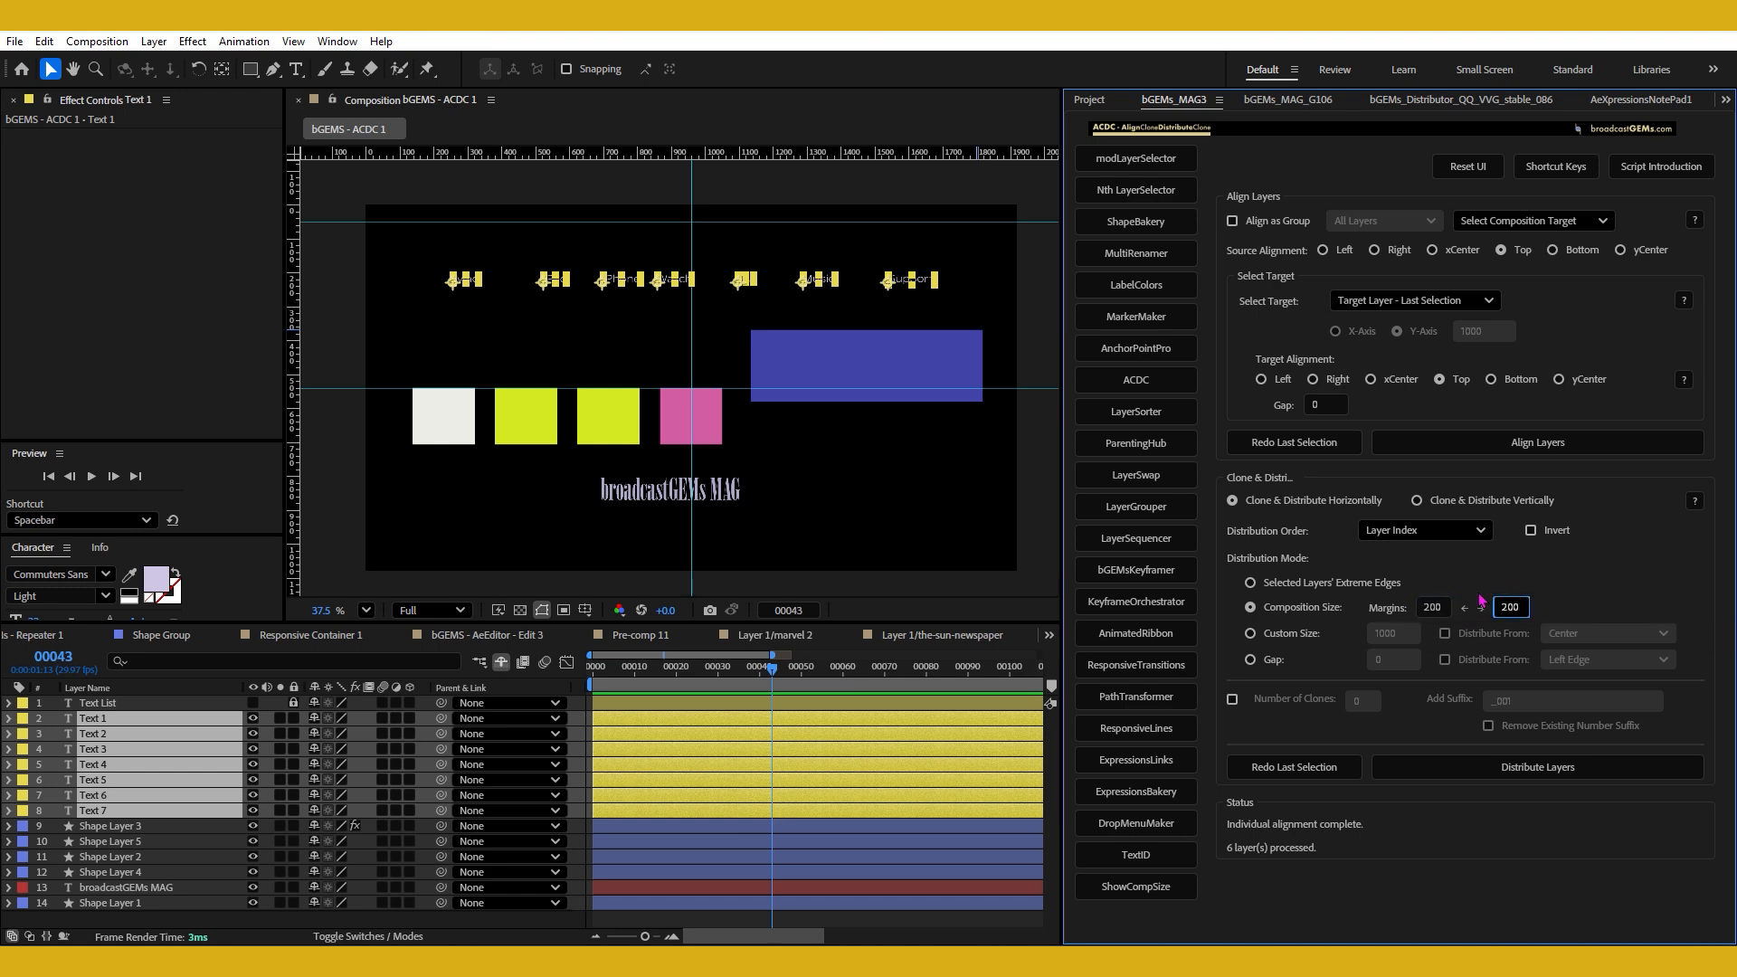
# Set the first Composition Size margin to 200 and distribute the seven text labels horizontally across the composition.
pyautogui.click(1429, 606)
pyautogui.keyDown('alt'); pyautogui.click(1440, 604); pyautogui.keyUp('alt')
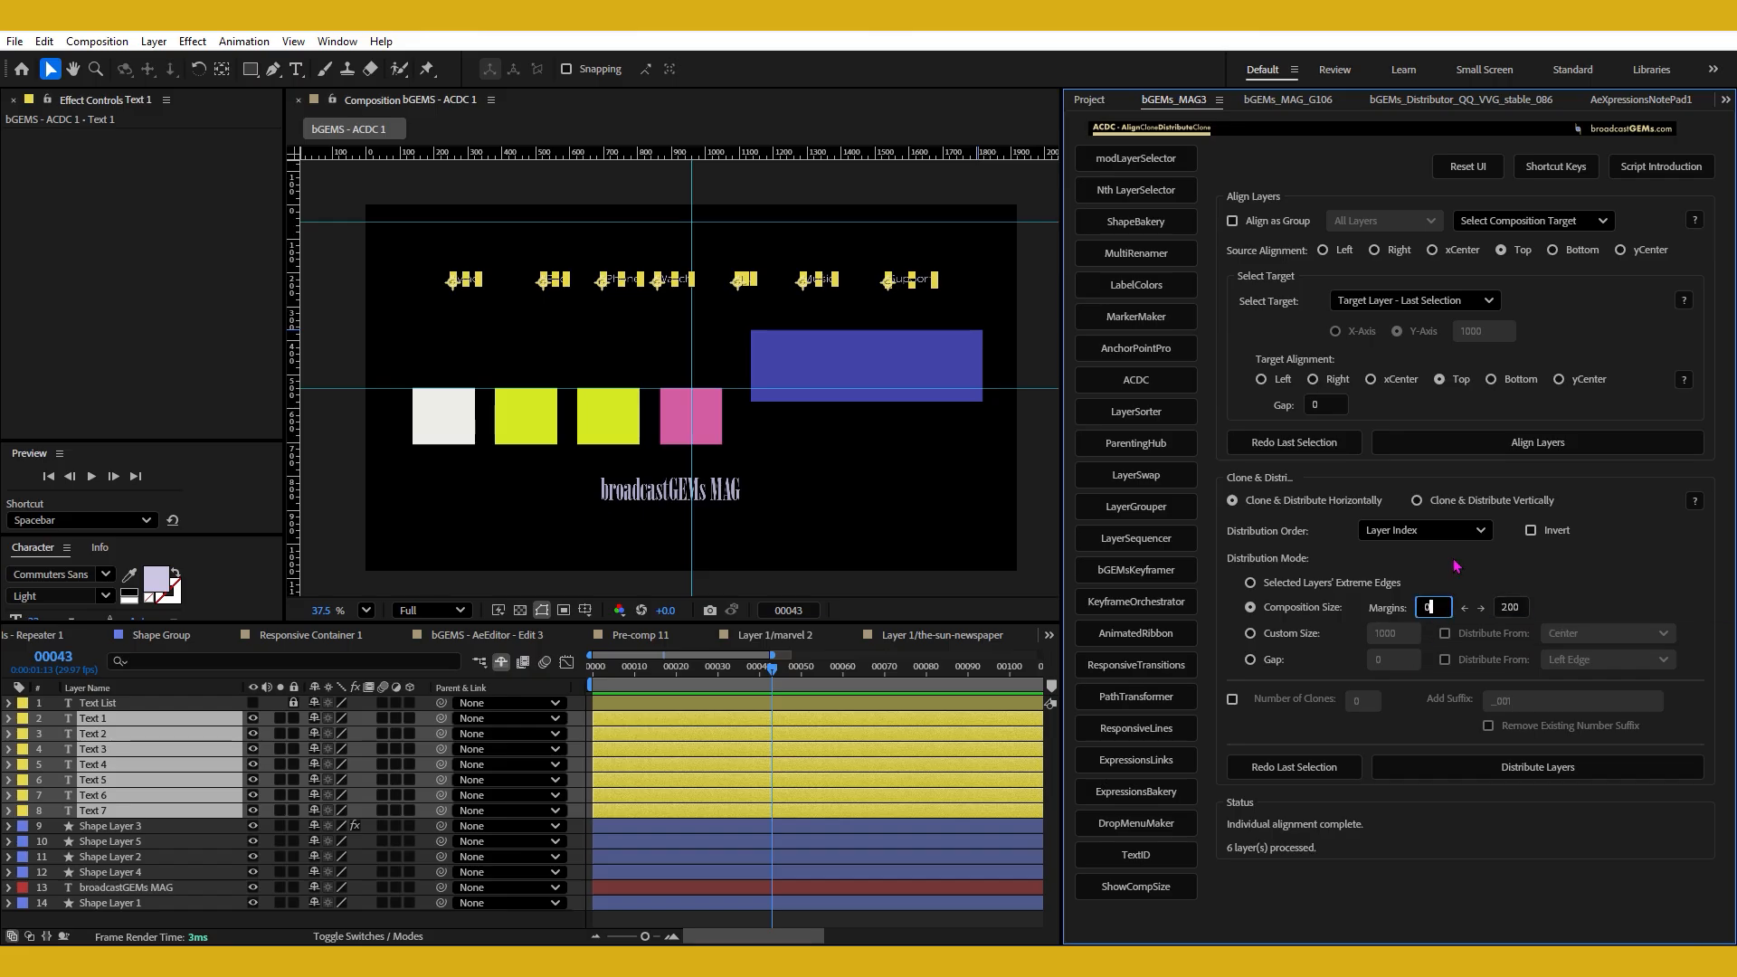
pyautogui.keyDown('alt'); pyautogui.click(1513, 610); pyautogui.keyUp('alt')
pyautogui.click(1445, 611)
pyautogui.doubleClick(1441, 604)
pyautogui.write('200')
pyautogui.press('Return')
pyautogui.click(1436, 607)
pyautogui.click(1301, 615)
pyautogui.click(1301, 615)
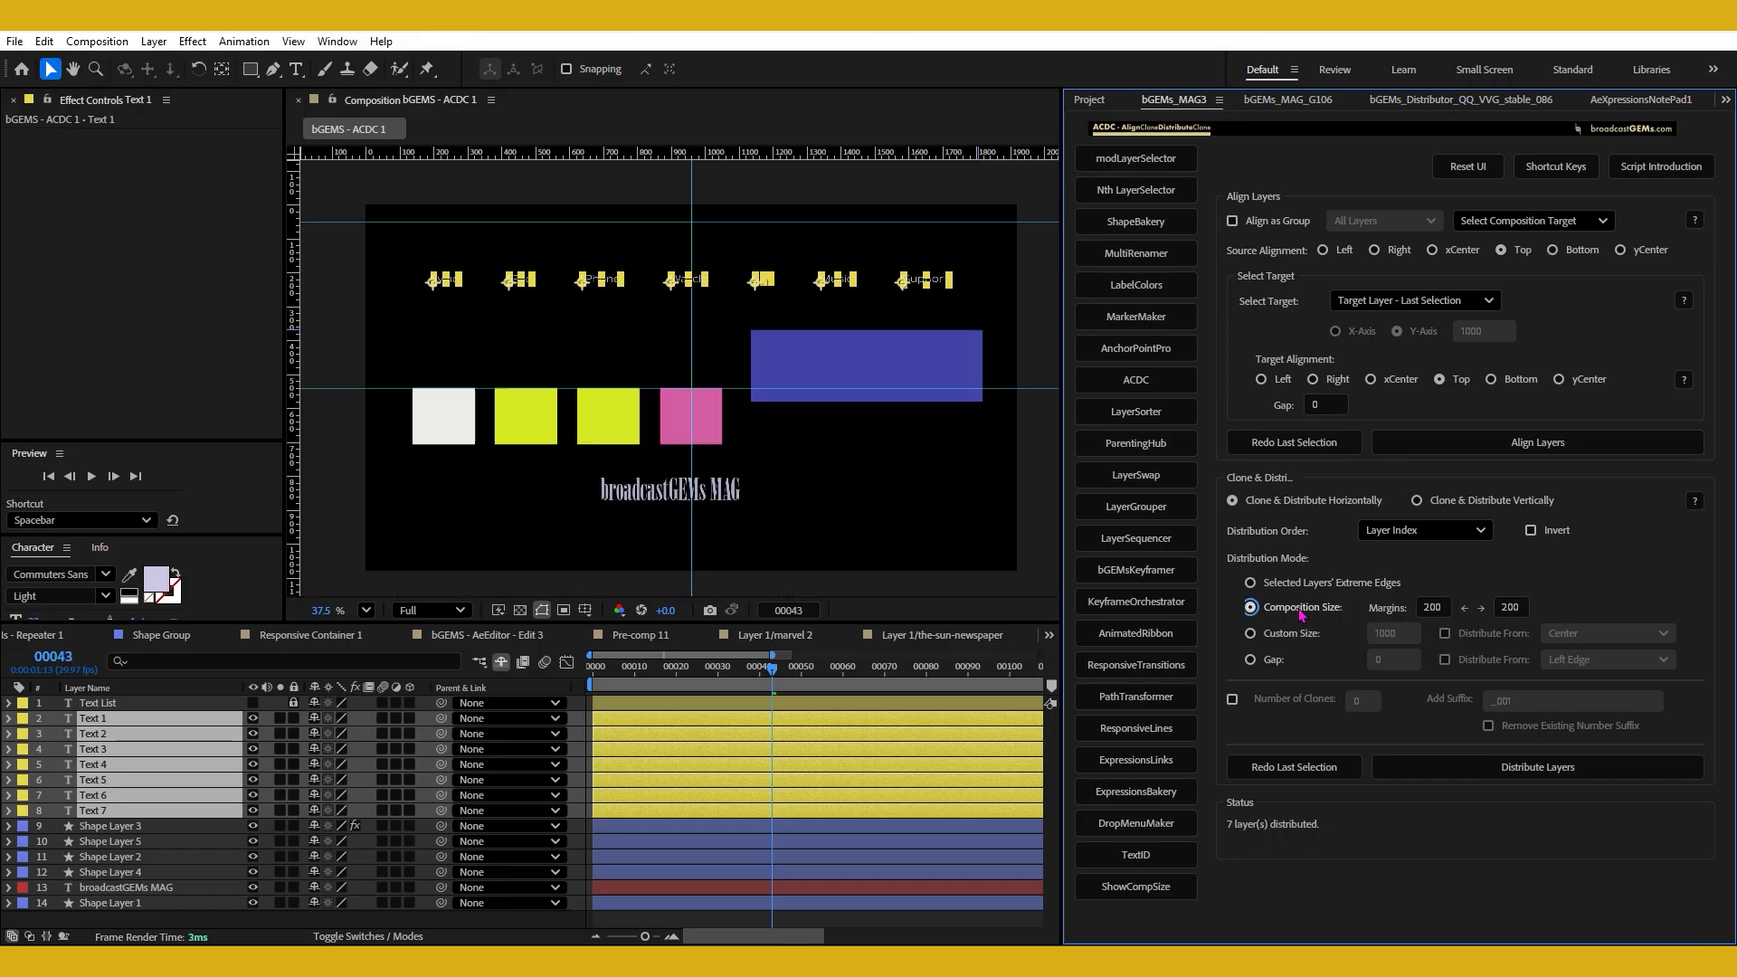
pyautogui.click(872, 477)
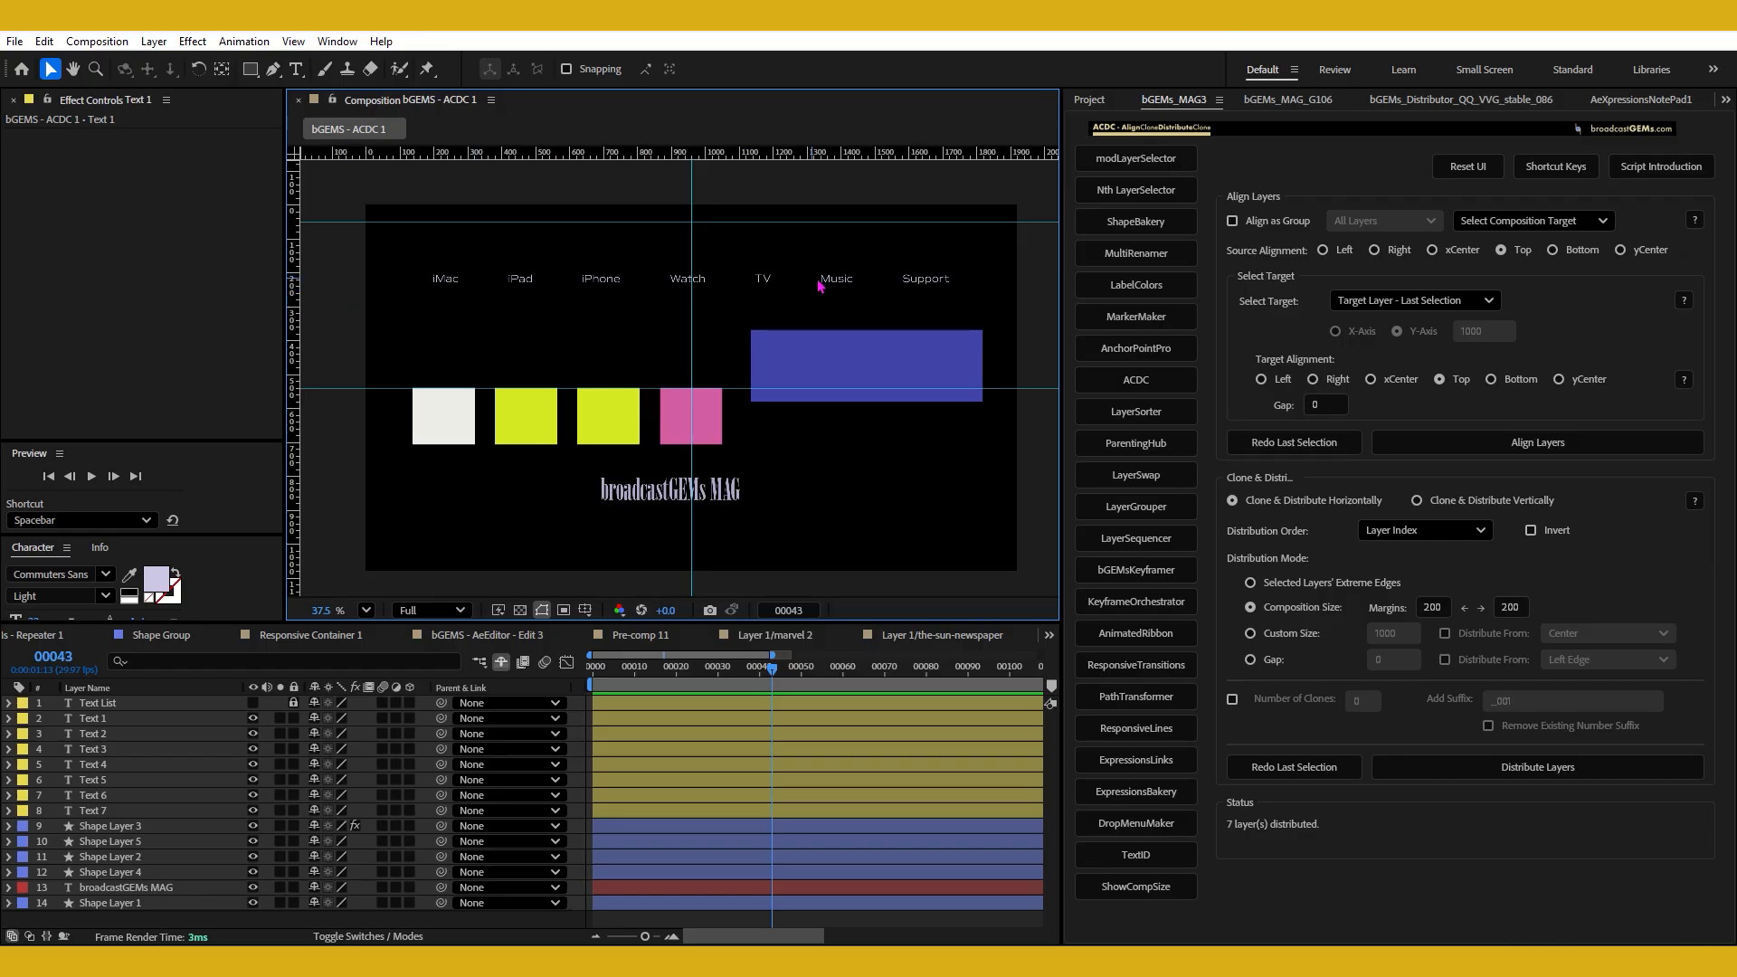
# Reselect the seven text labels and distribute them horizontally with a gap of 75, distributing from Center.
pyautogui.moveTo(412, 244); pyautogui.dragTo(974, 314)
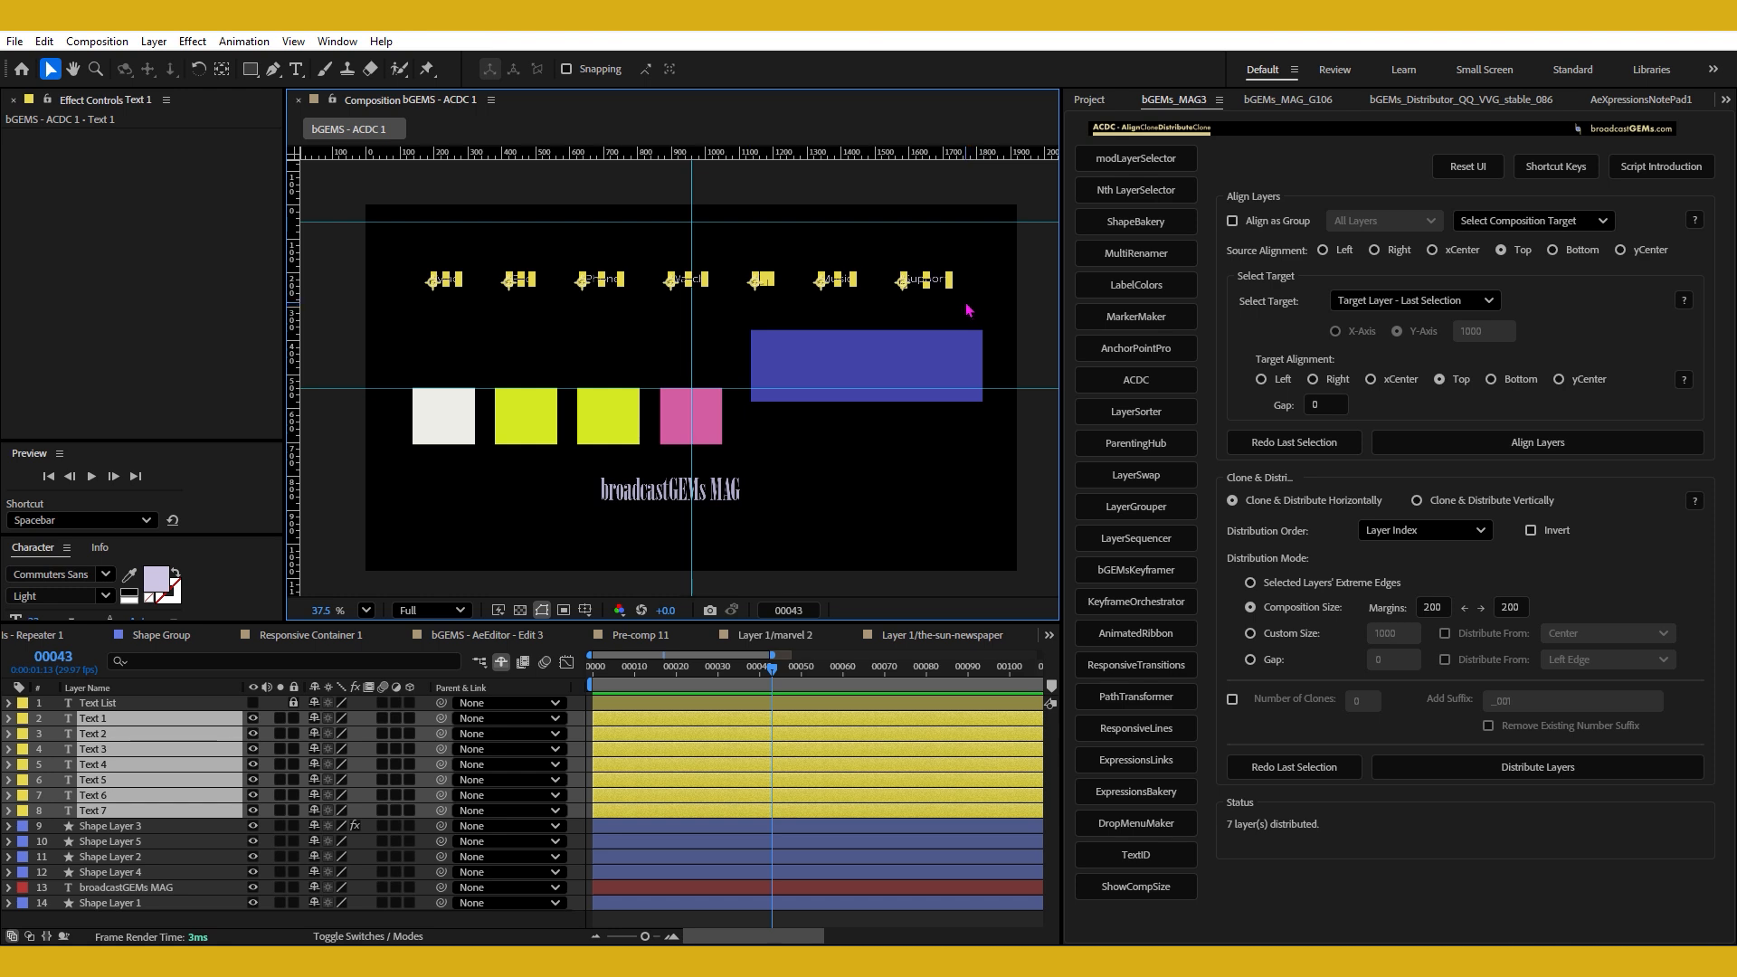
pyautogui.click(1292, 663)
pyautogui.click(1389, 659)
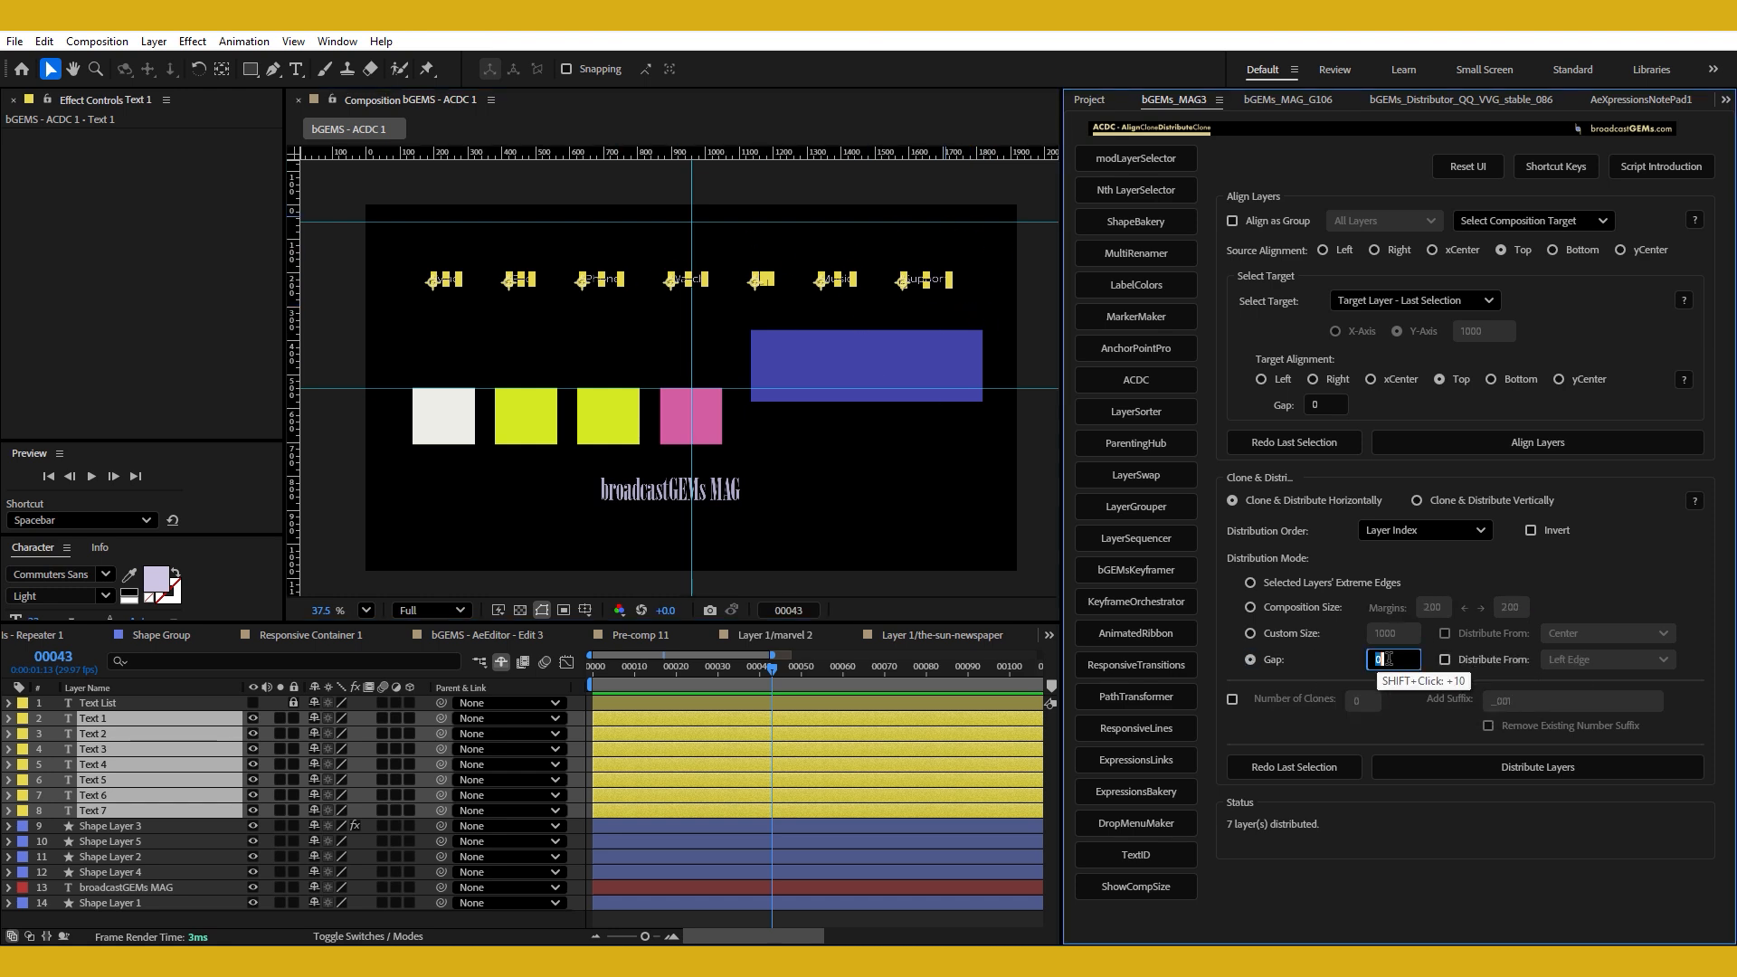
pyautogui.write('75')
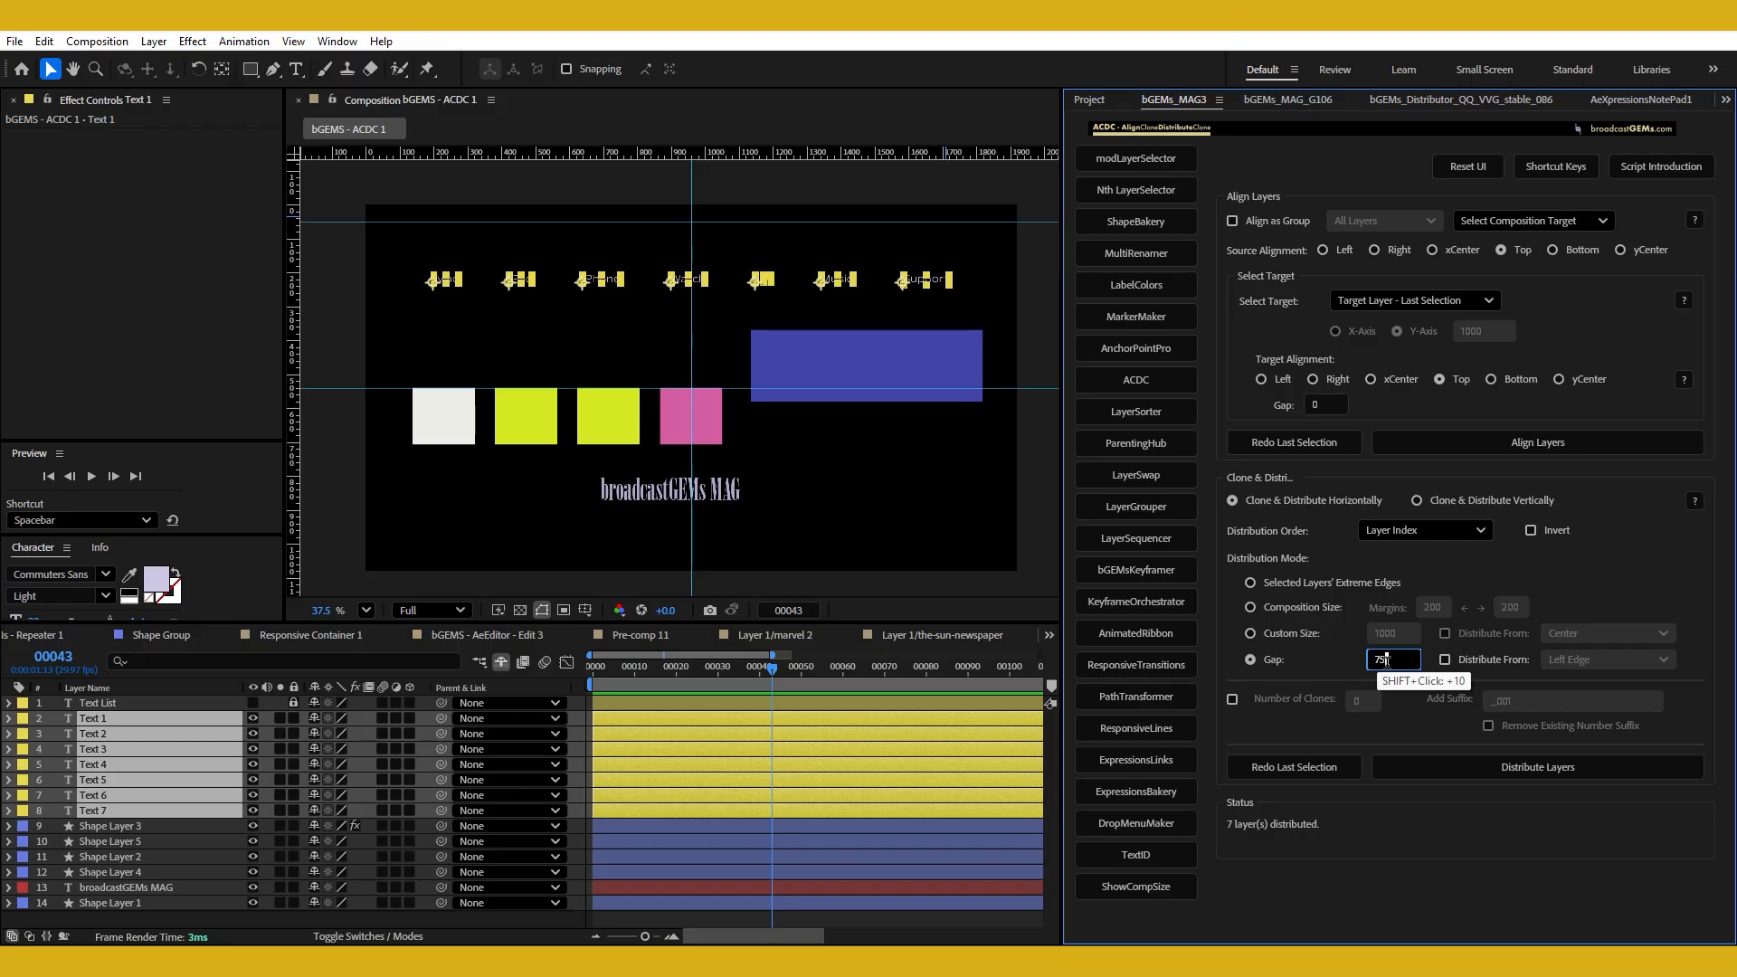
pyautogui.keyDown('ctrl'); pyautogui.click(1273, 667); pyautogui.keyUp('ctrl')
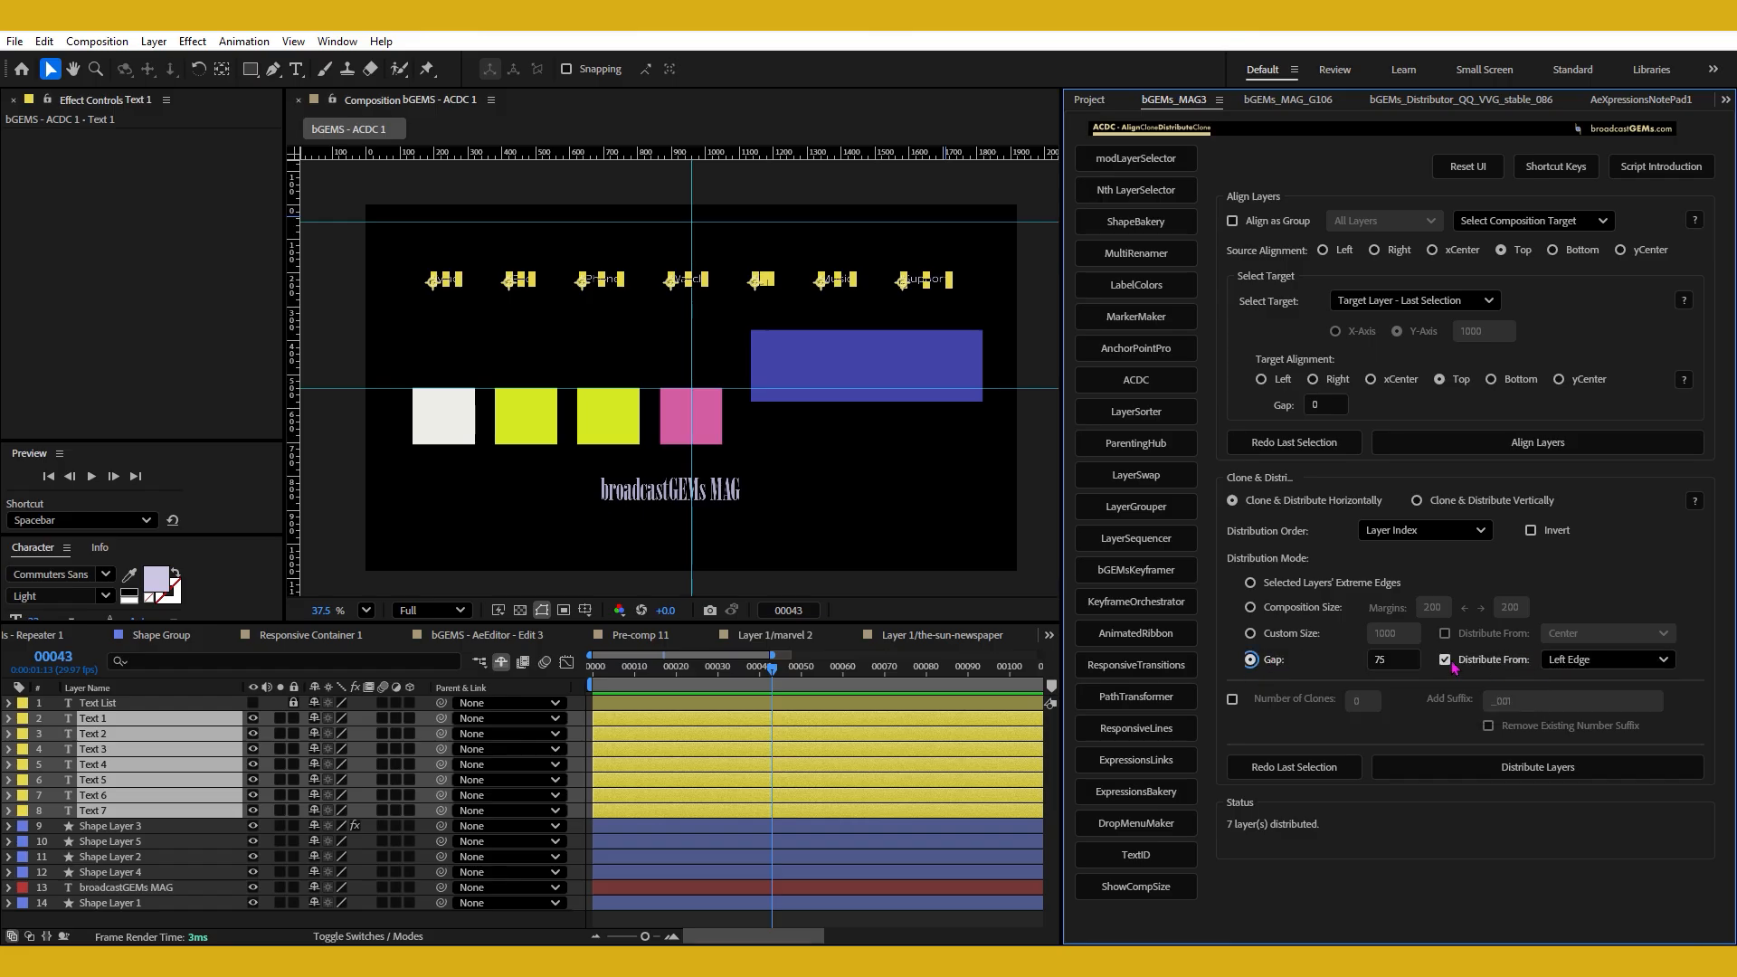
pyautogui.click(1582, 666)
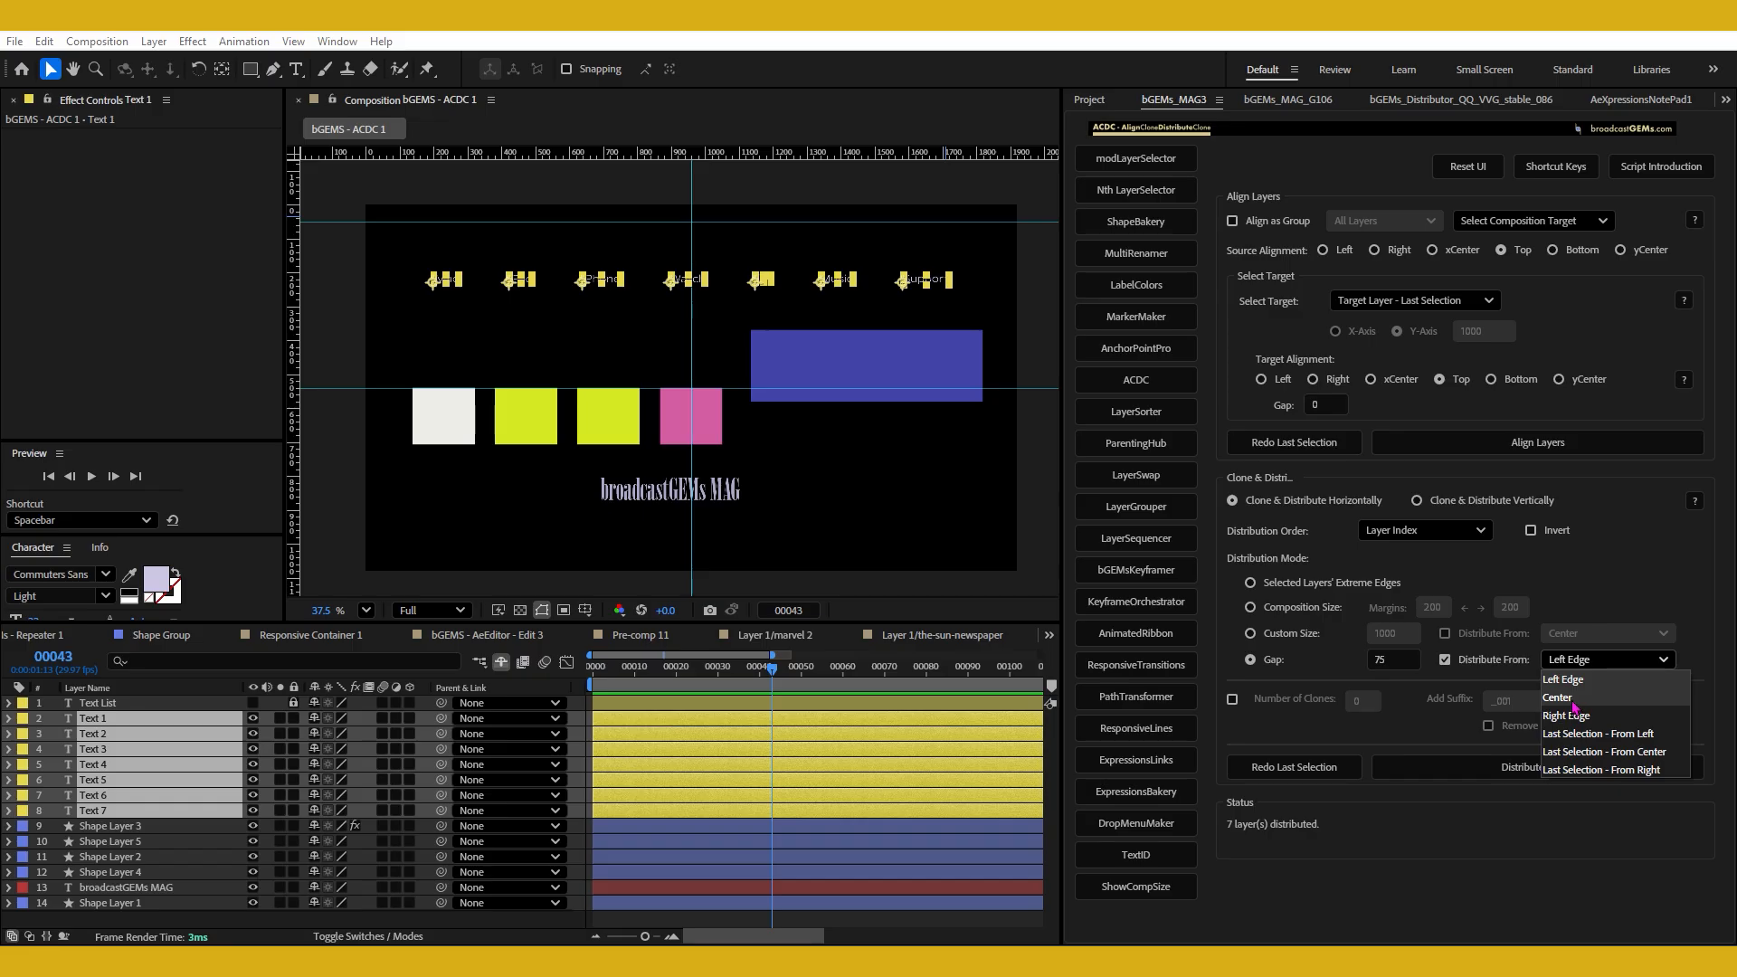
pyautogui.click(1574, 702)
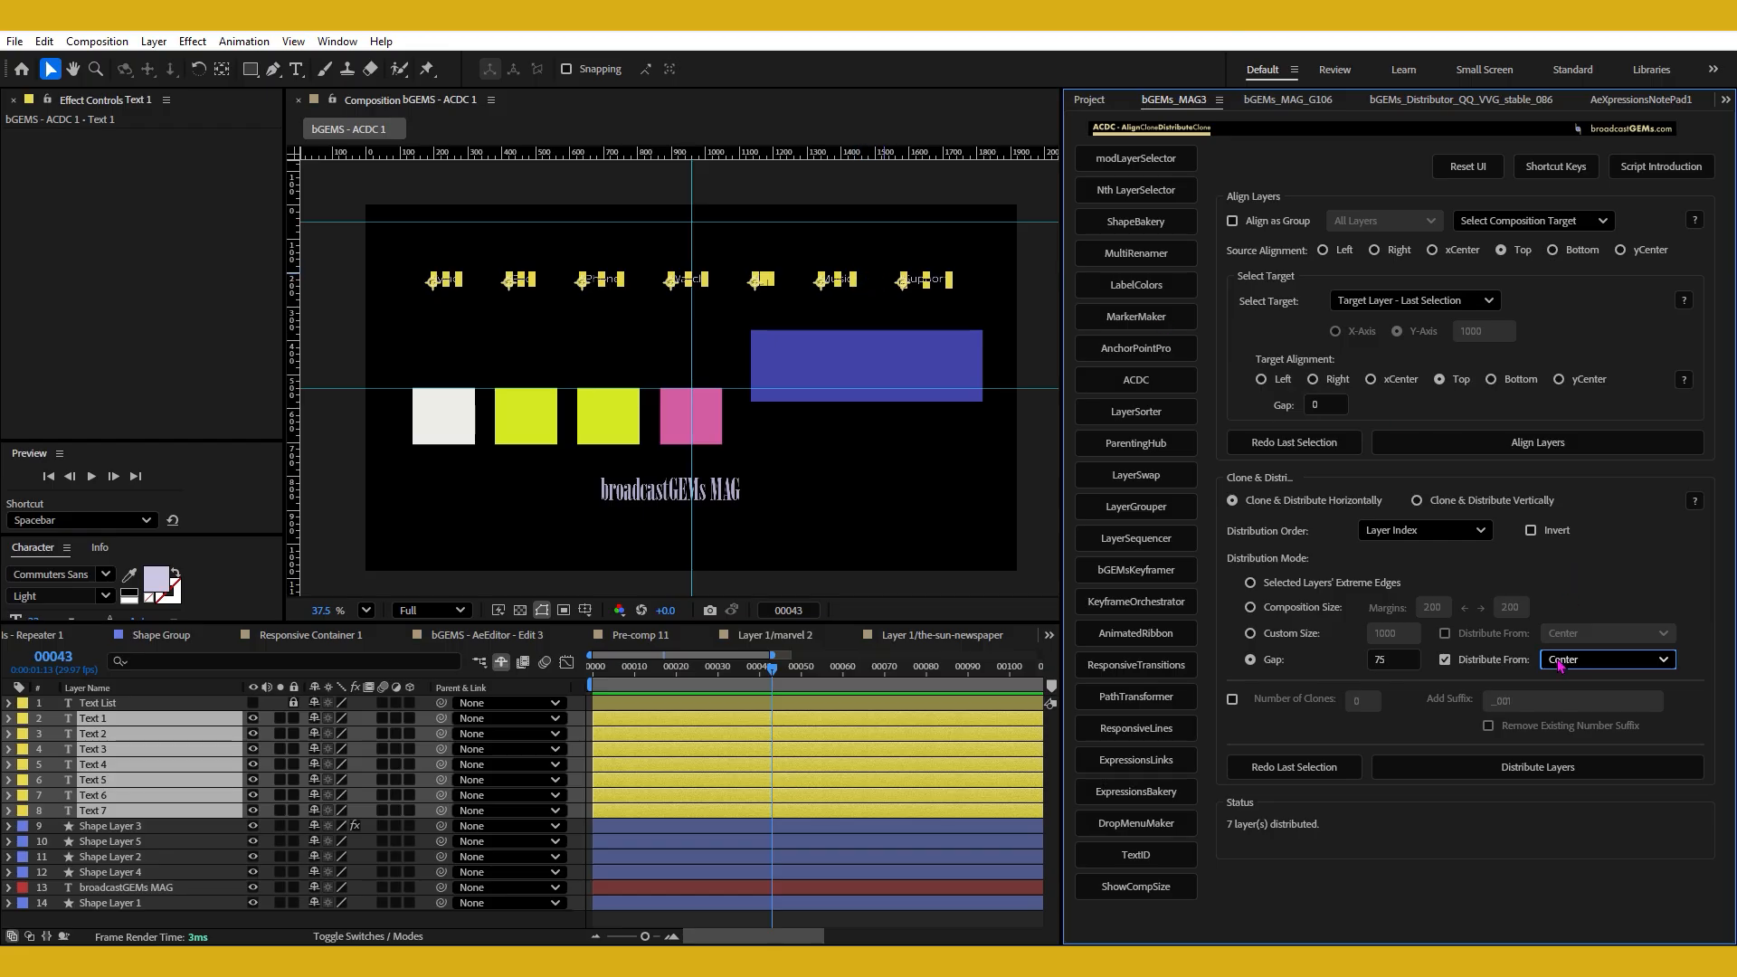
pyautogui.click(1275, 662)
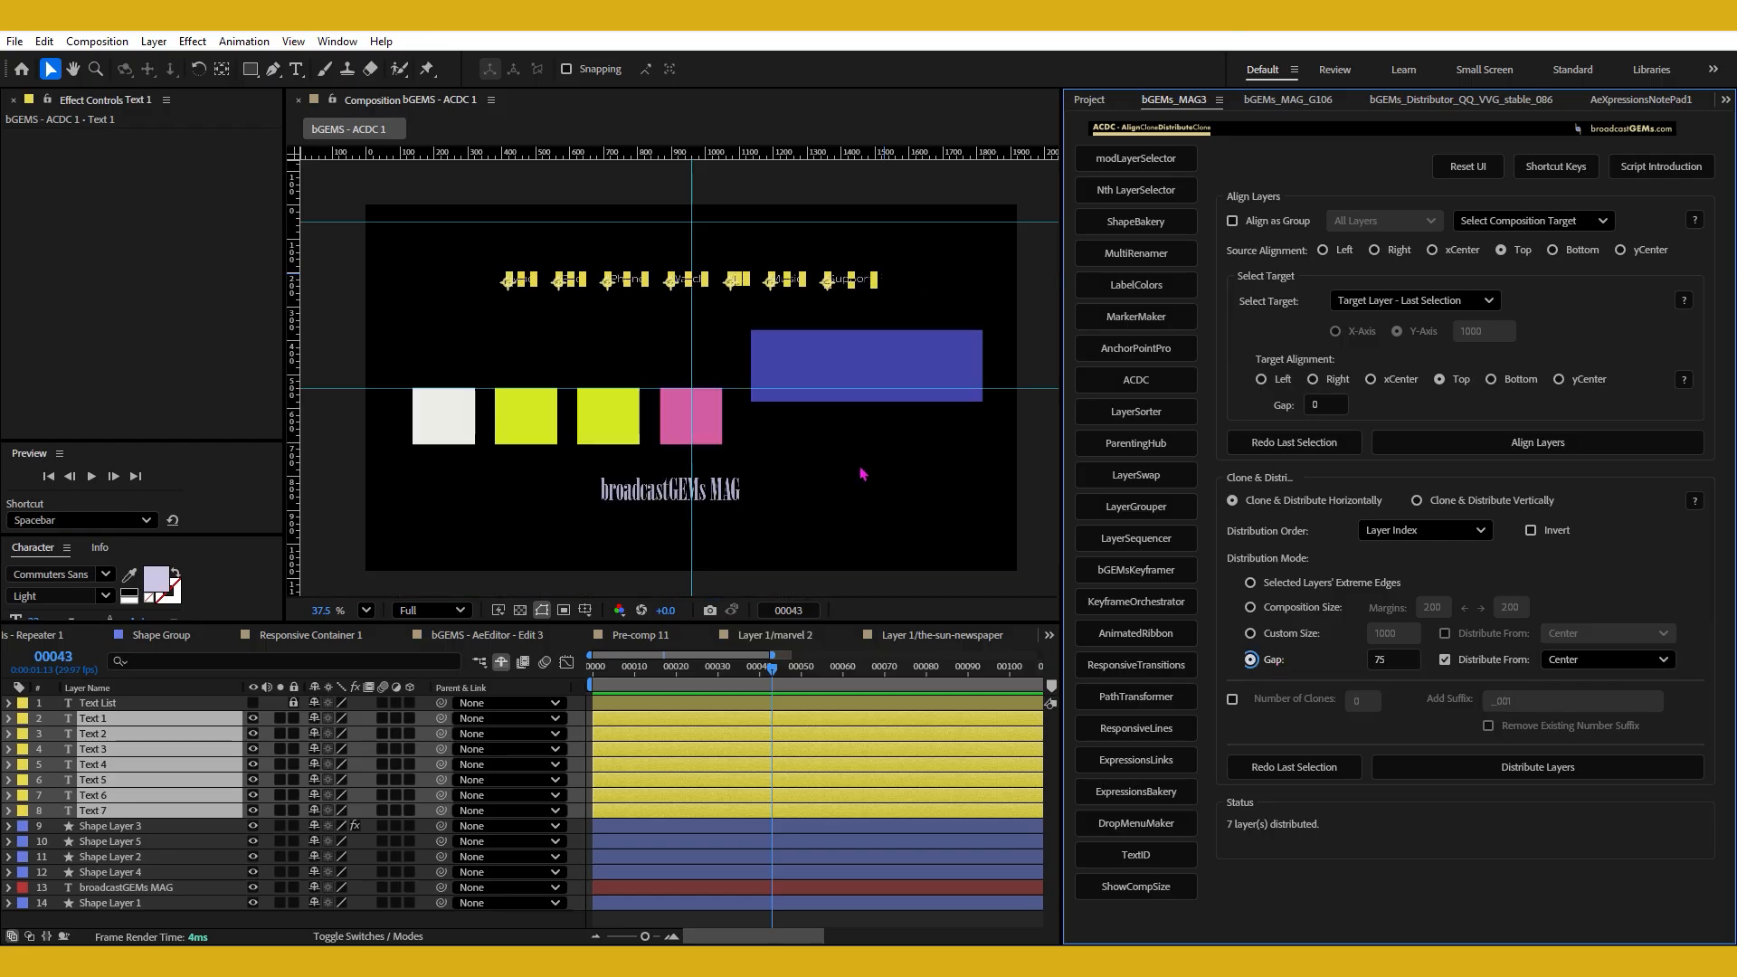
pyautogui.click(712, 342)
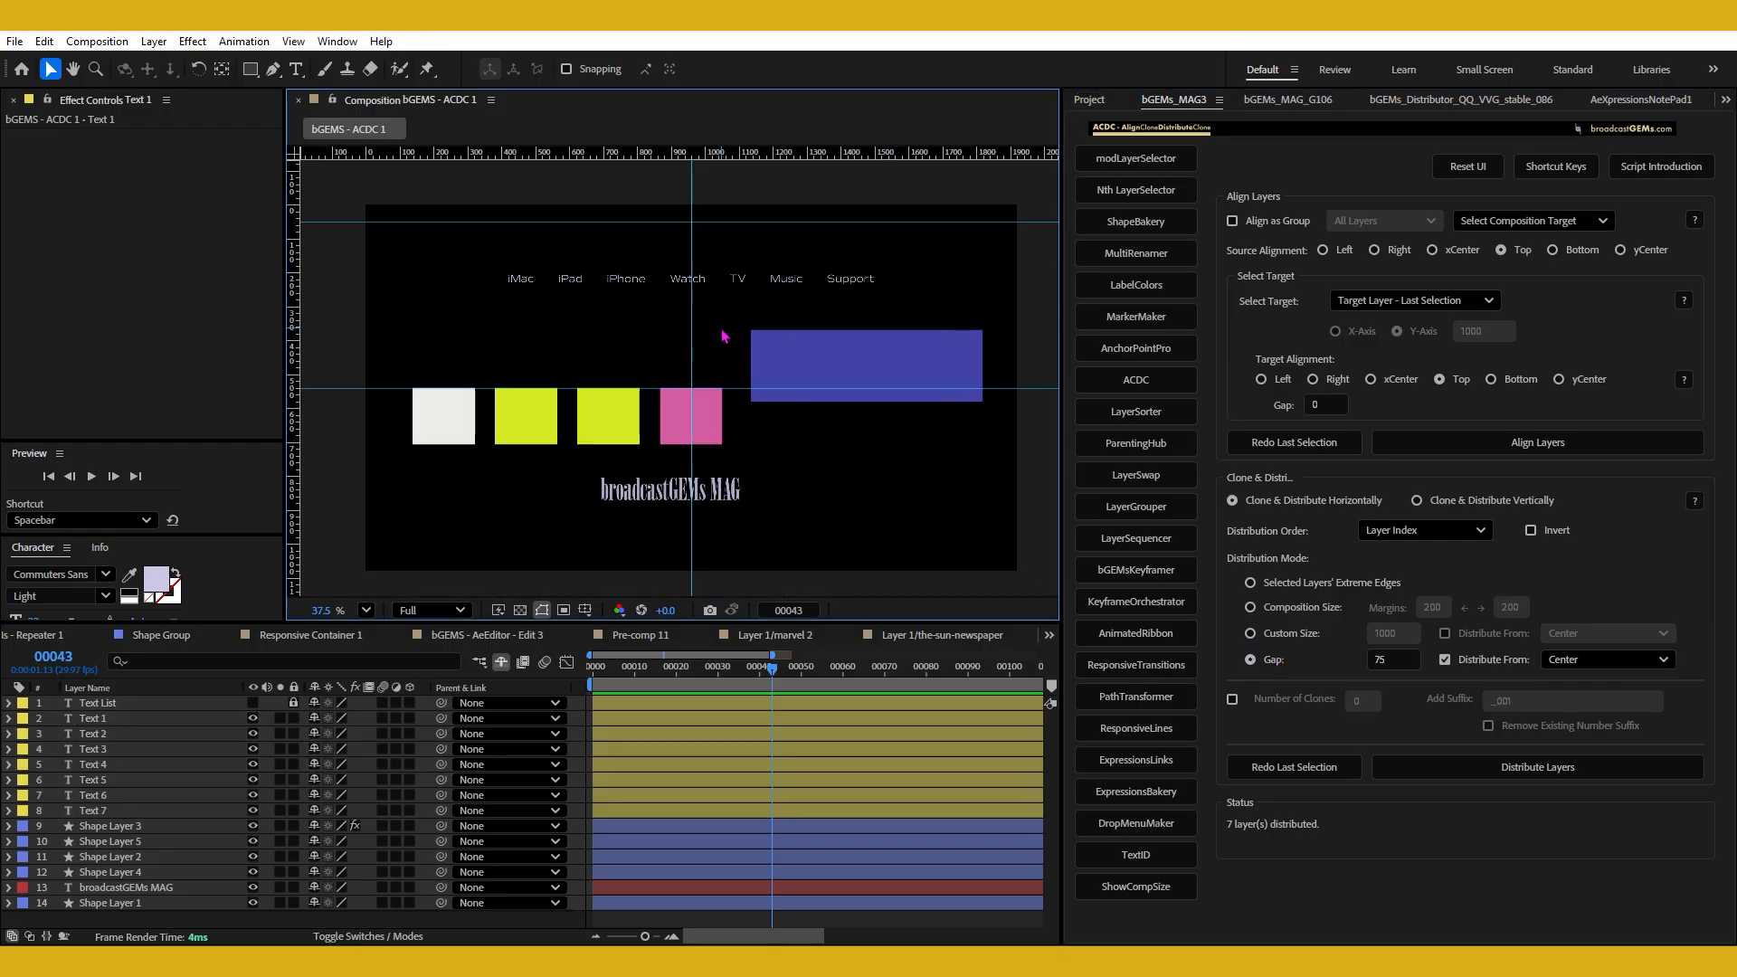
pyautogui.moveTo(489, 252); pyautogui.dragTo(905, 316)
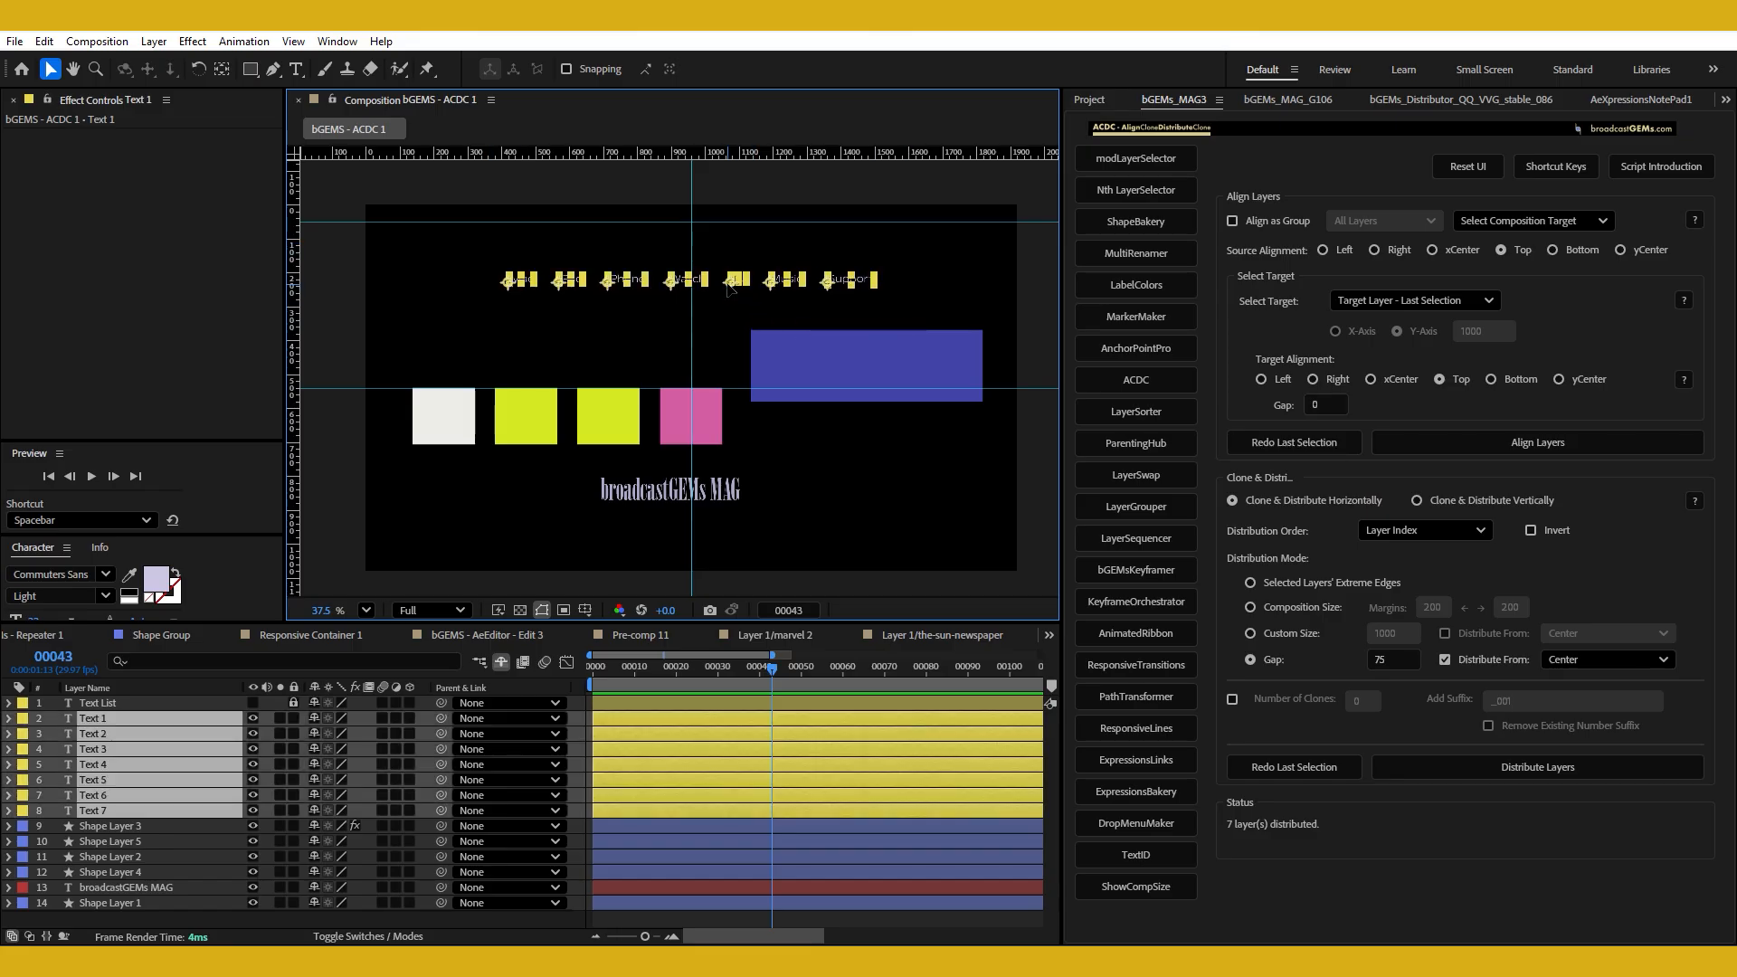
pyautogui.click(728, 312)
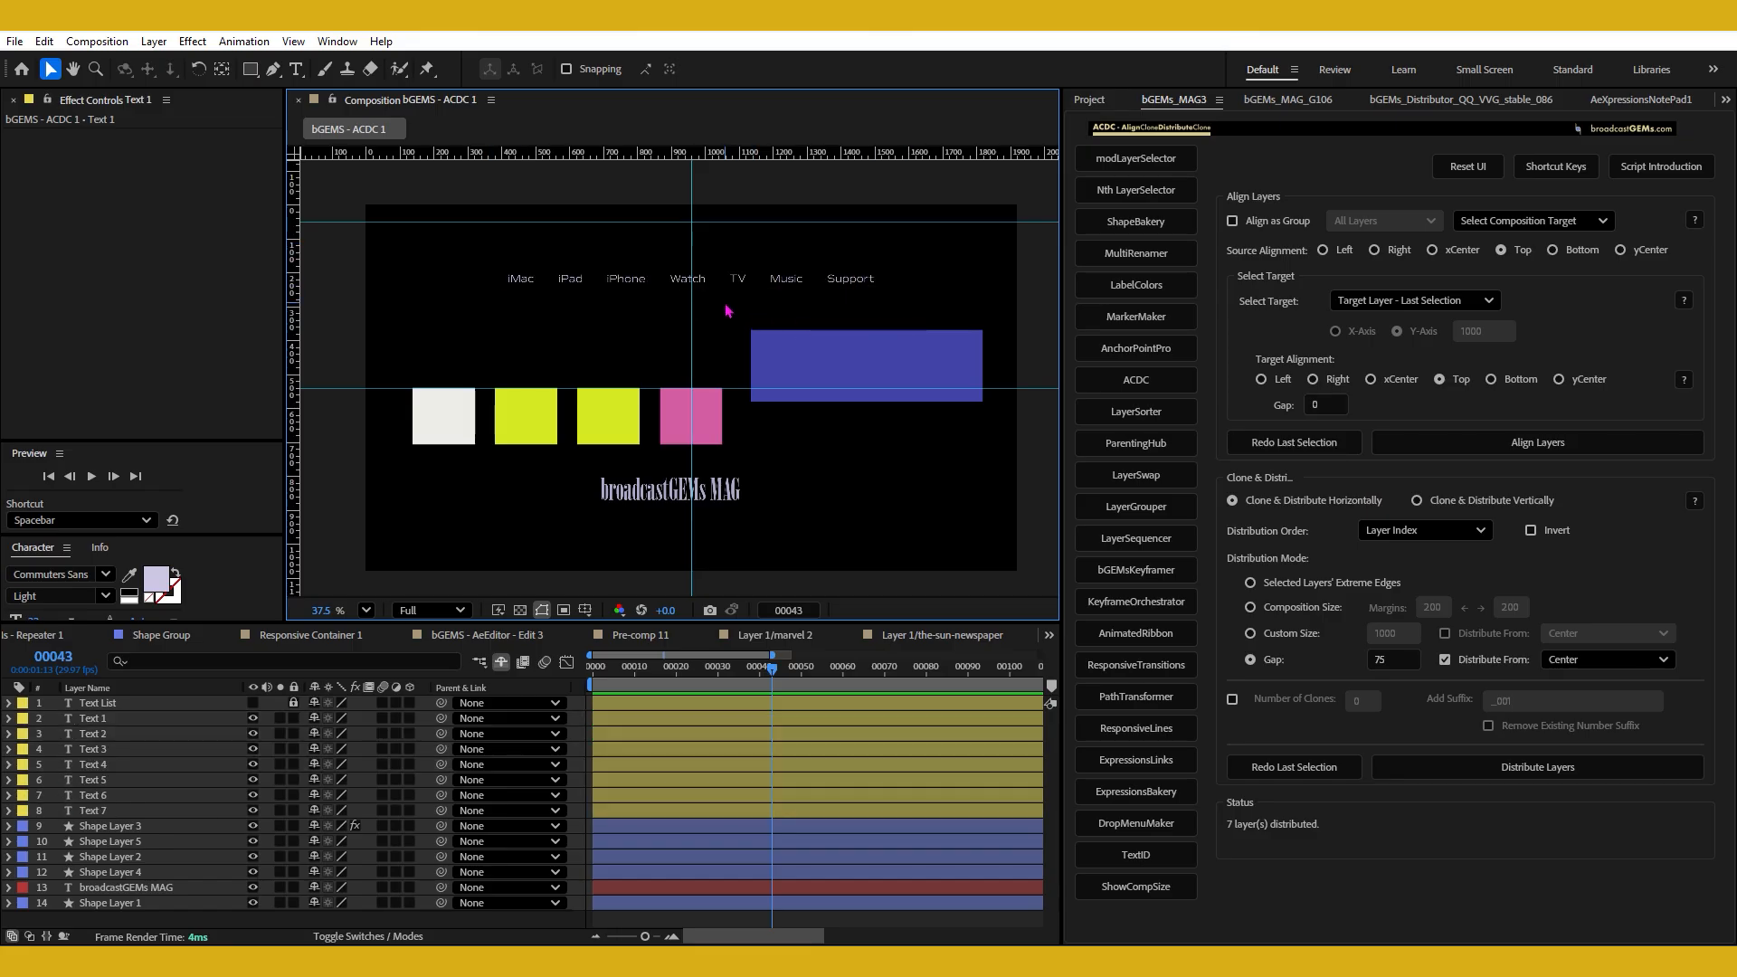
# Center the broadcastGEMs MAG text on the blue rectangle using the script's center-to-largest-layer option.
pyautogui.click(875, 363)
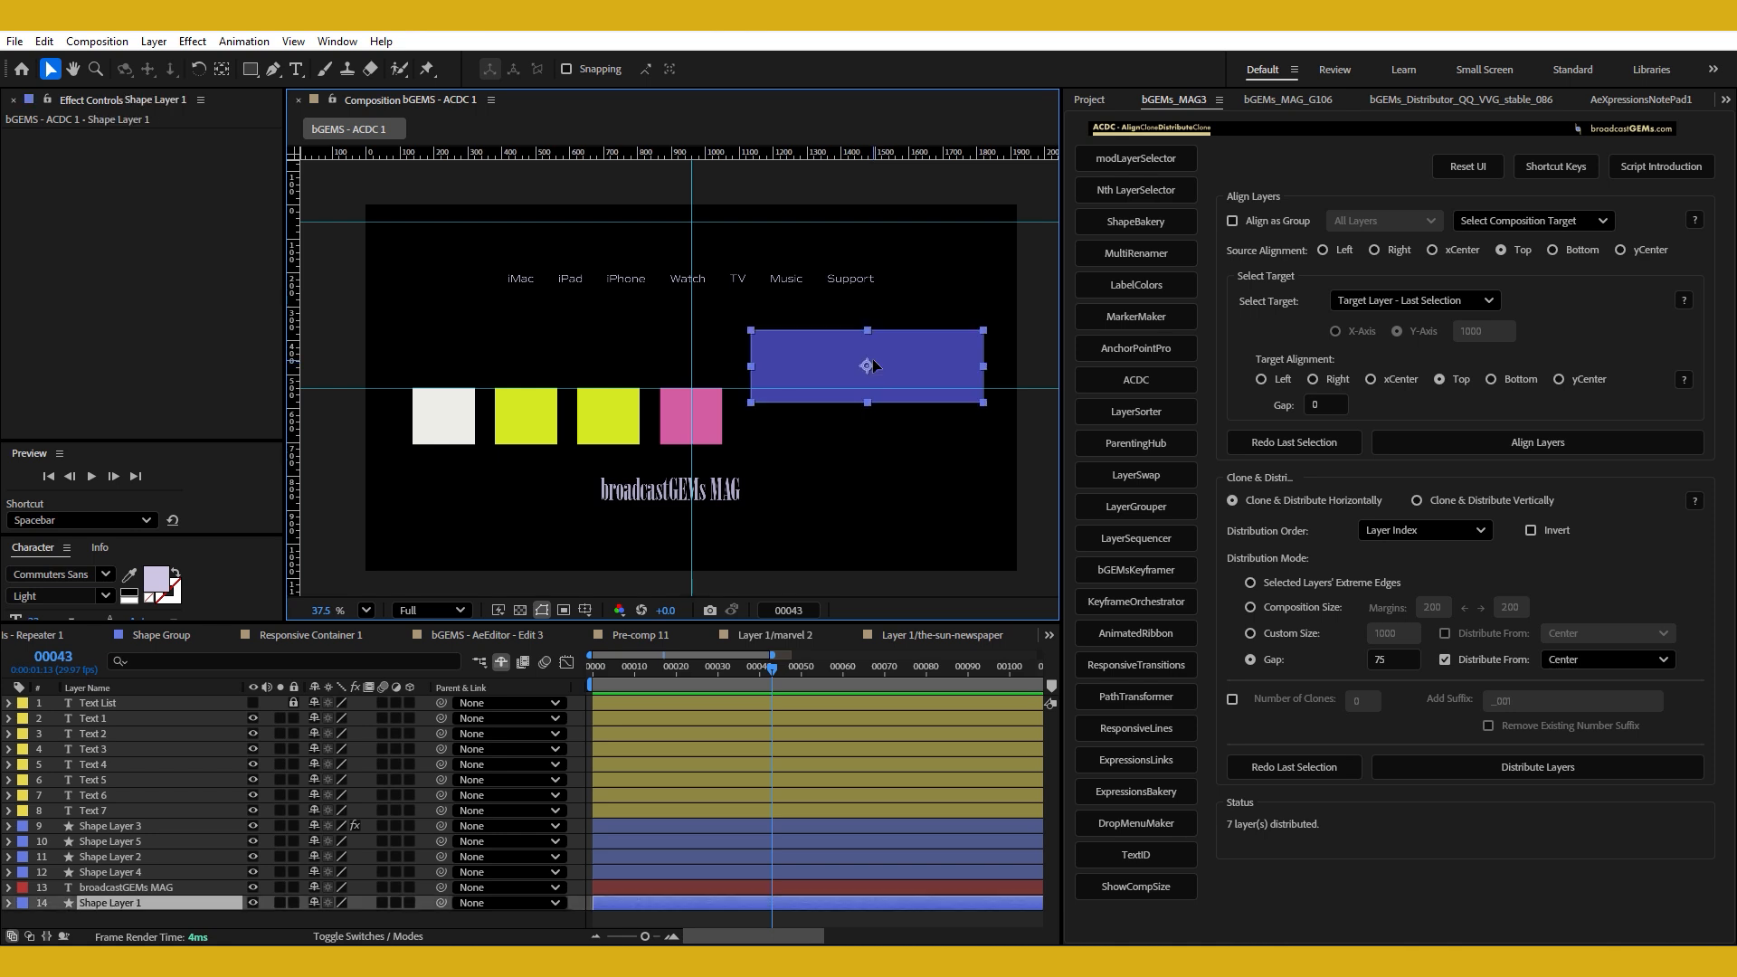
pyautogui.click(719, 495)
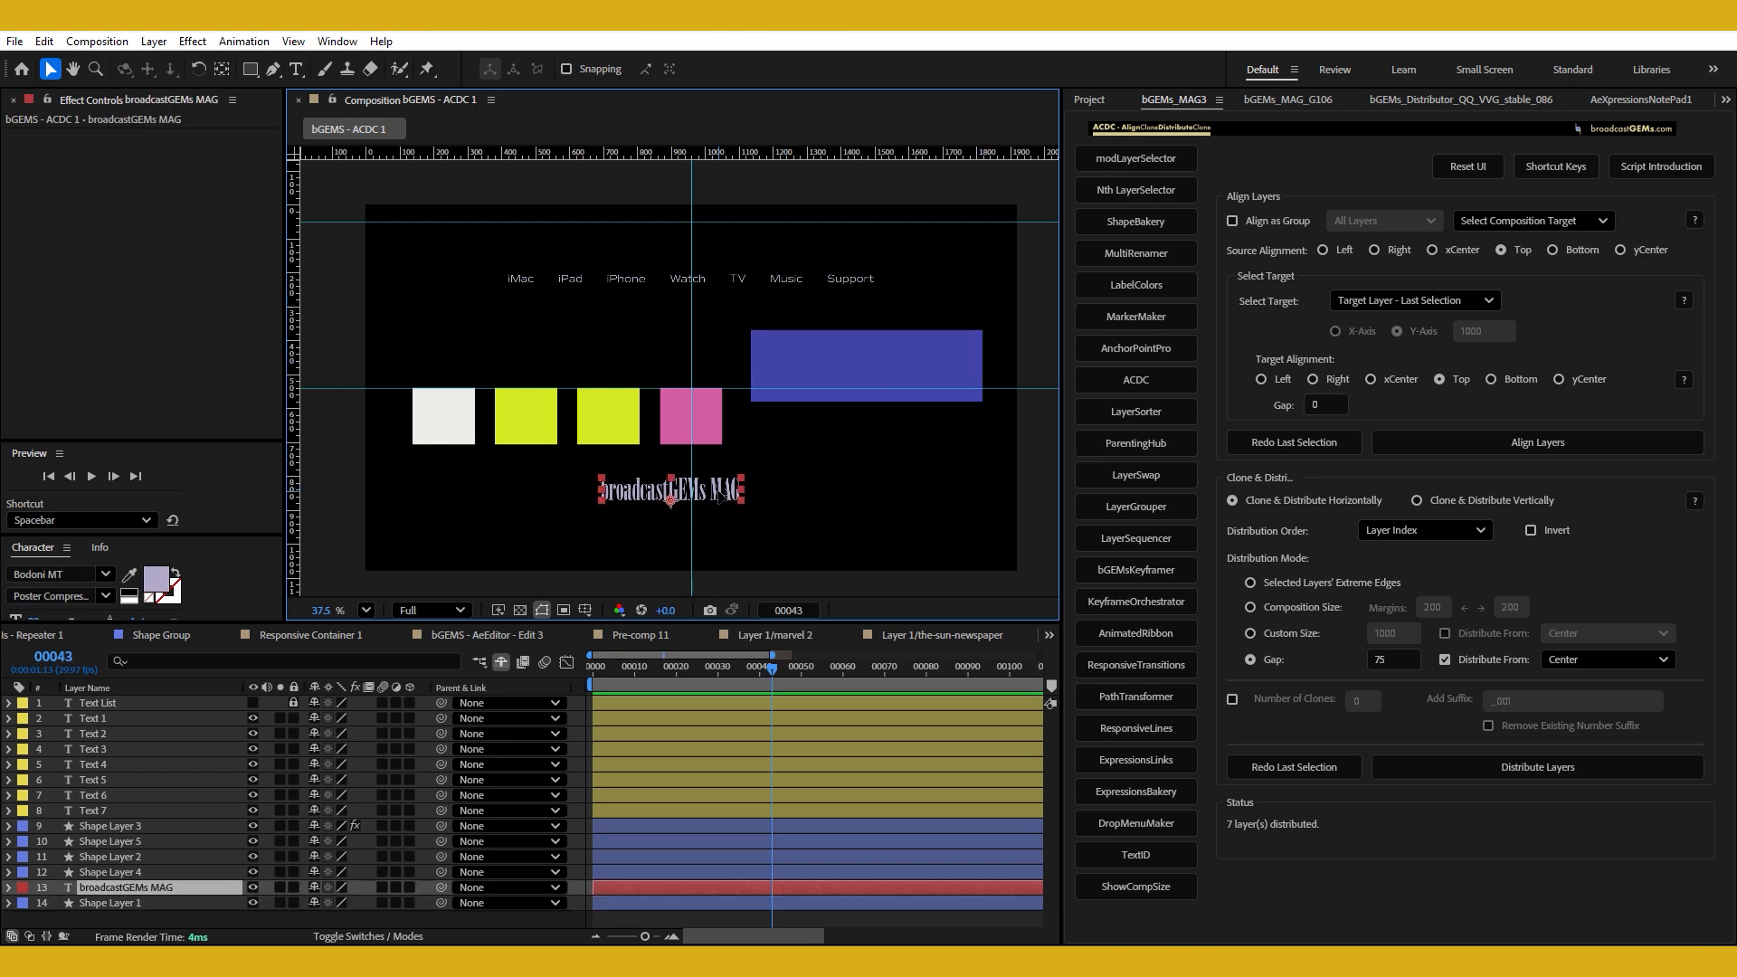
pyautogui.keyDown('shift'); pyautogui.click(850, 380); pyautogui.keyUp('shift')
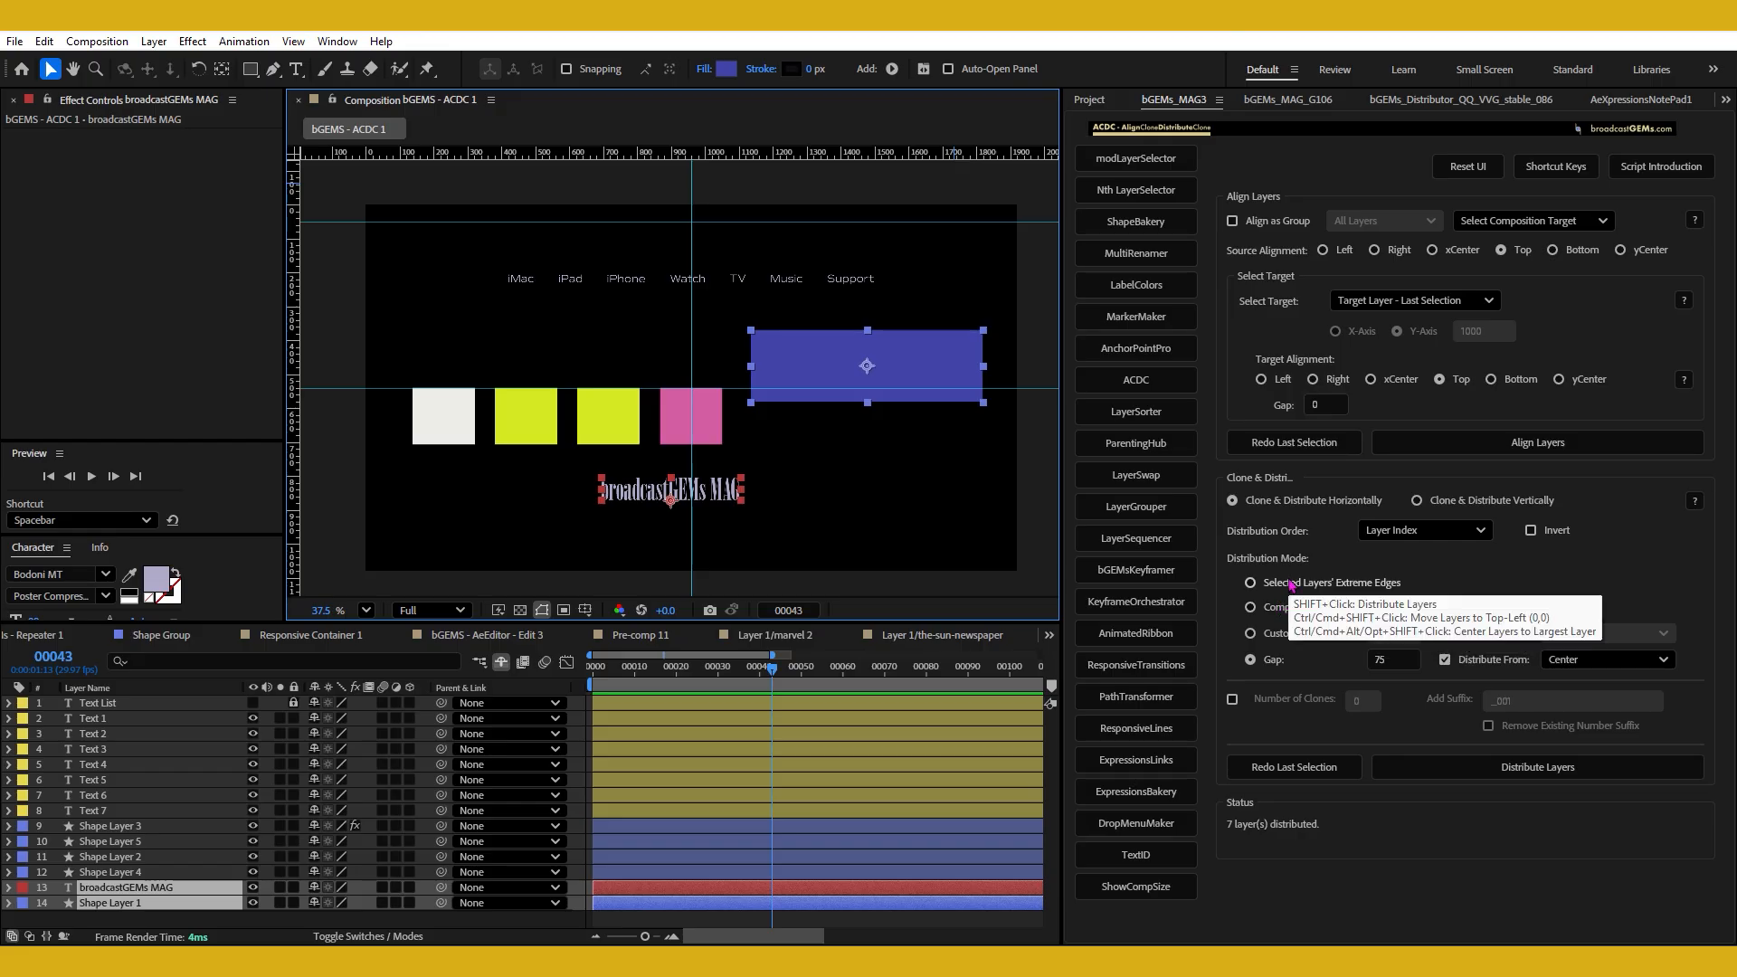
pyautogui.click(1292, 586)
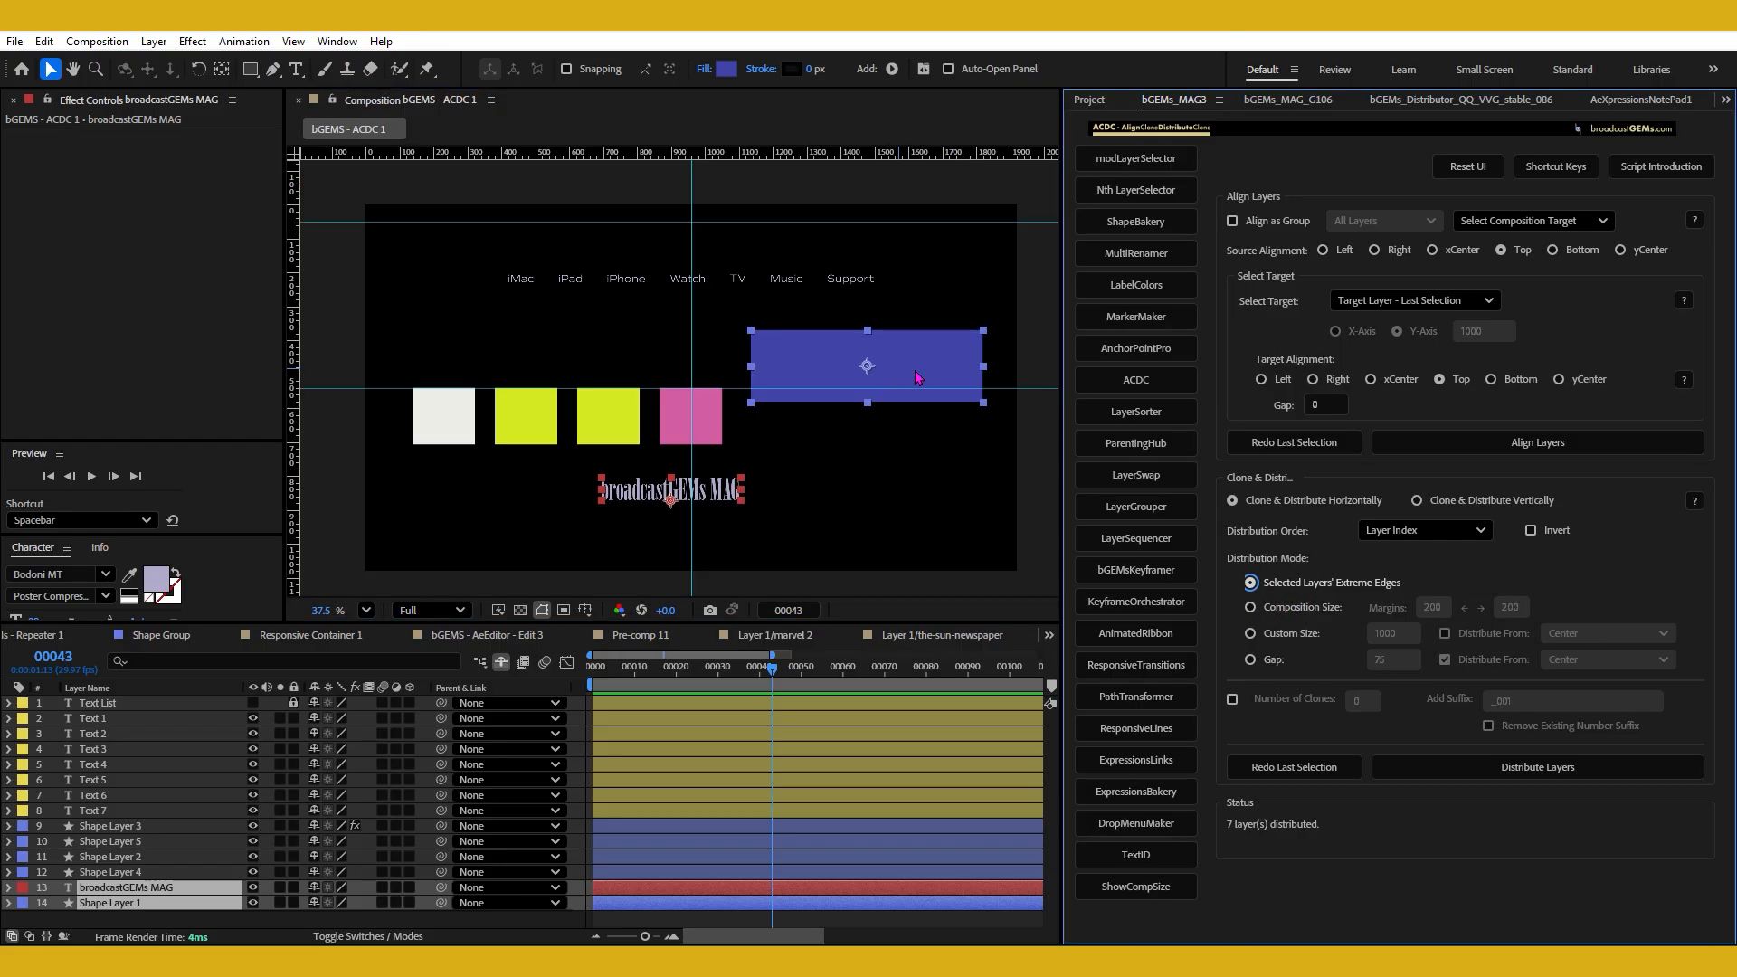
pyautogui.keyDown('ctrl'); pyautogui.keyDown('alt'); pyautogui.keyDown('shift'); pyautogui.click(1303, 586); pyautogui.keyUp('shift'); pyautogui.keyUp('alt'); pyautogui.keyUp('ctrl')
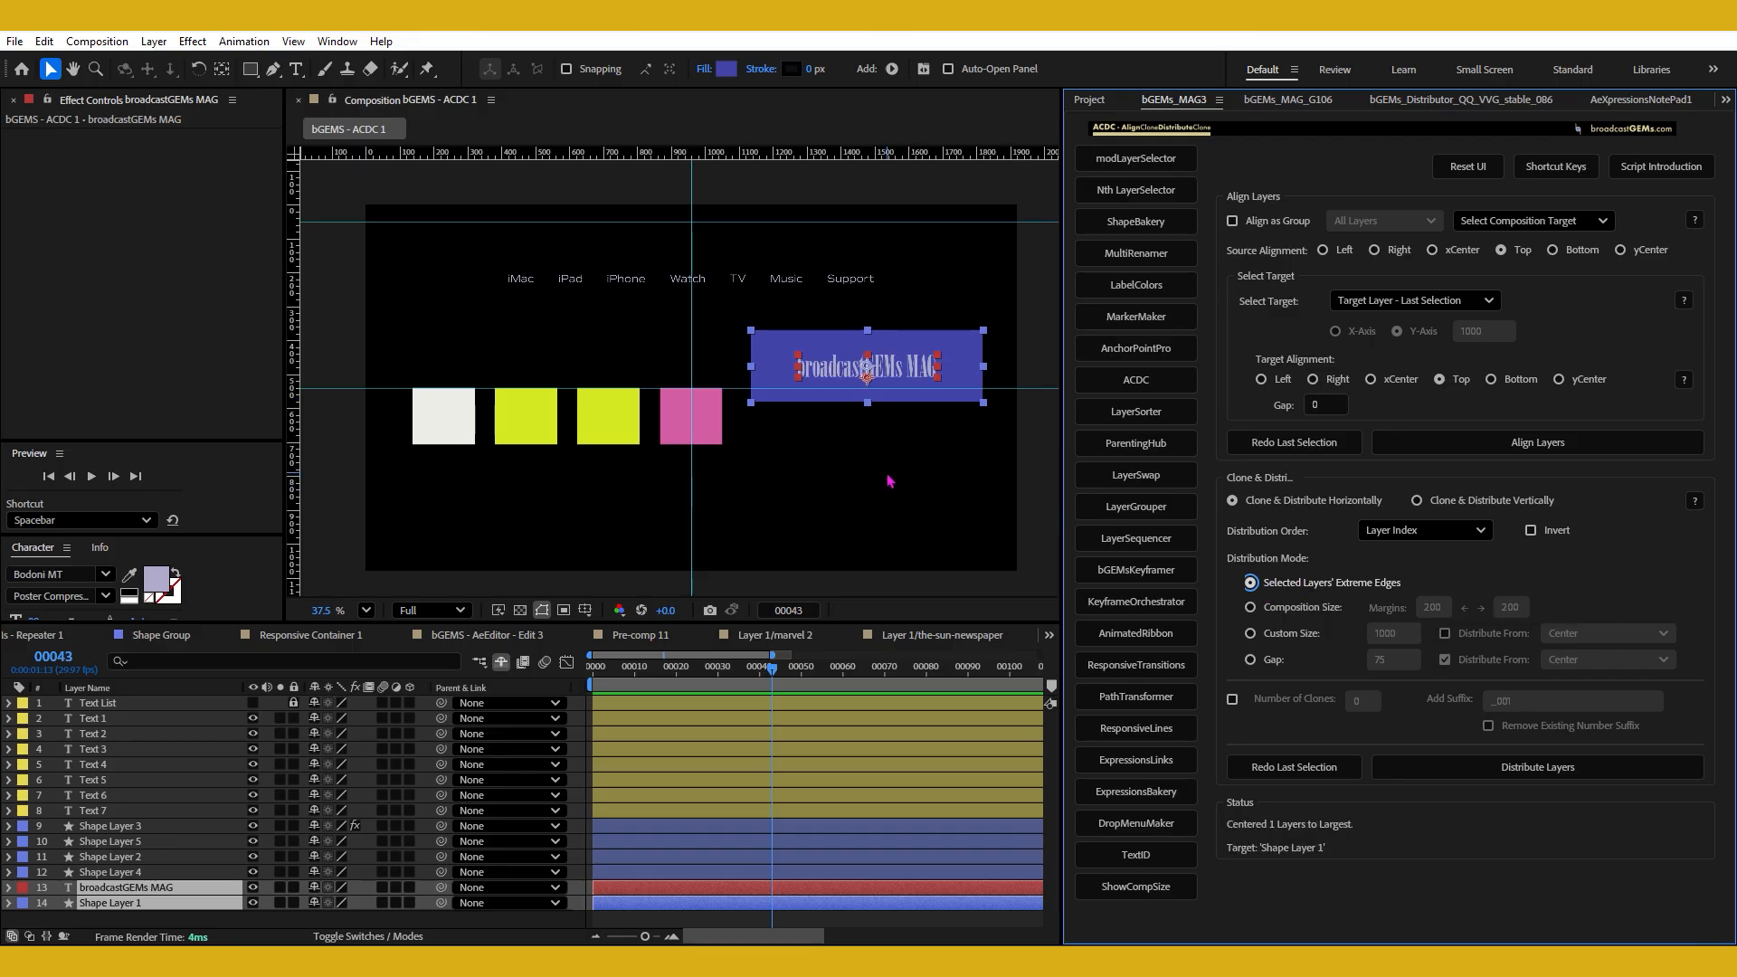
pyautogui.click(898, 419)
# Move the broadcastGEMs MAG text below the blue rectangle and center it on the rectangle again.
pyautogui.click(887, 382)
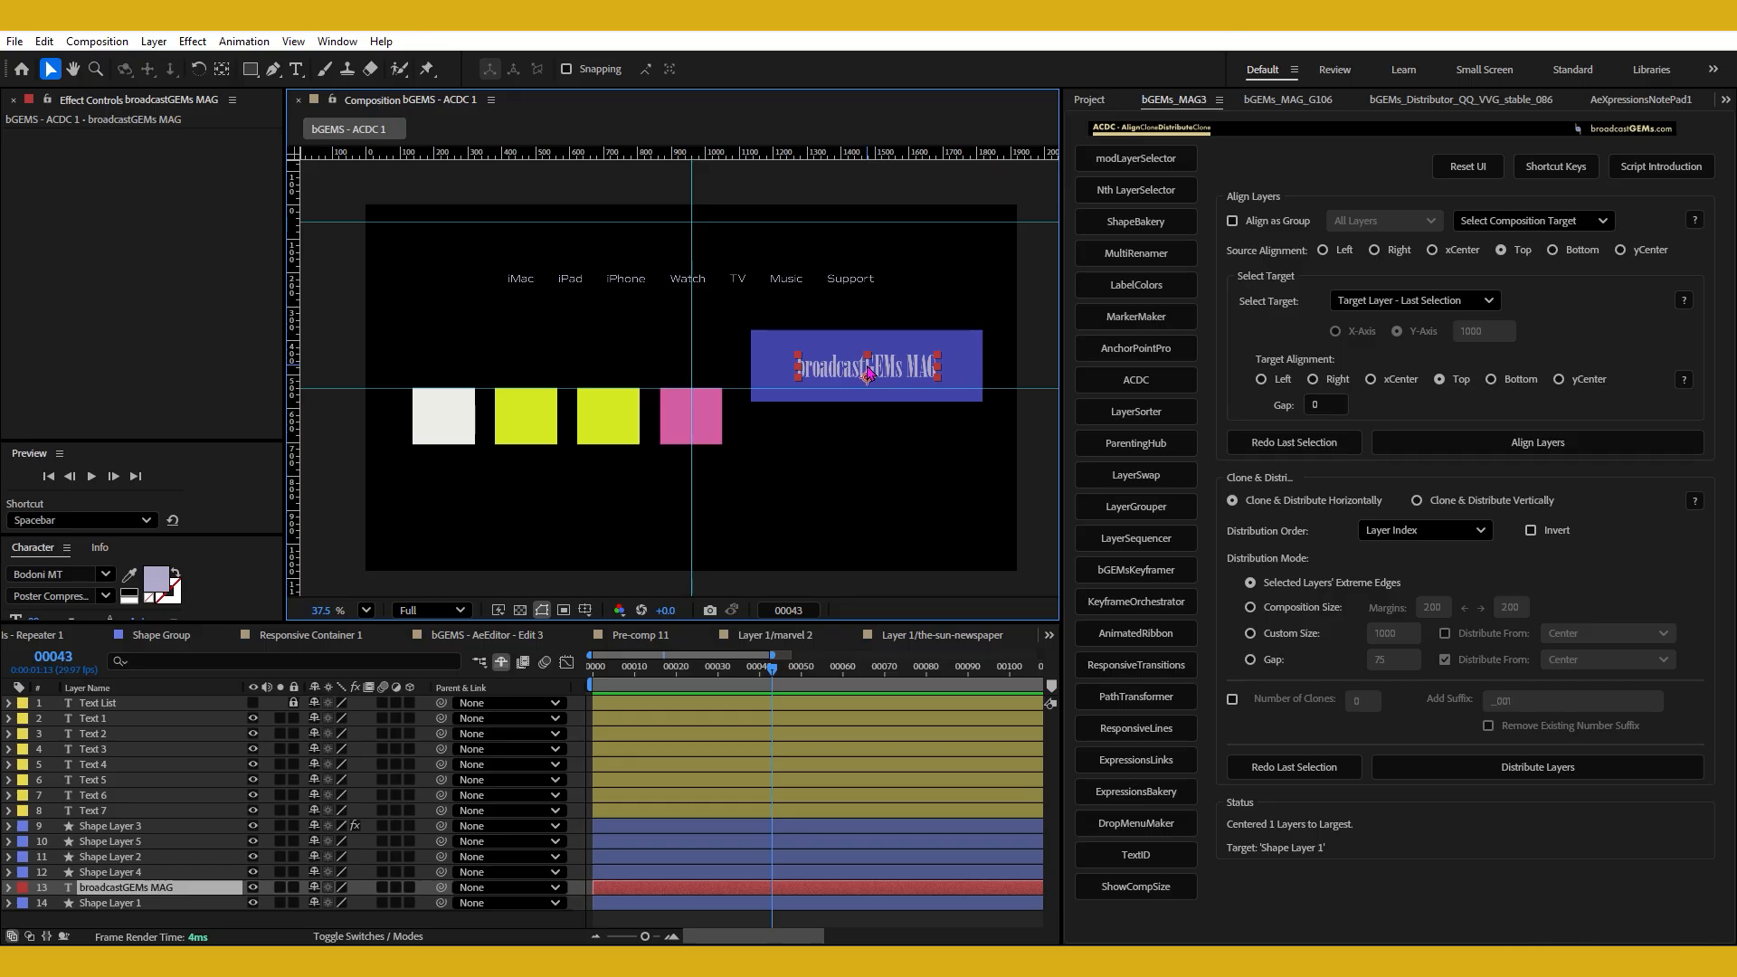
pyautogui.moveTo(868, 367); pyautogui.dragTo(873, 434)
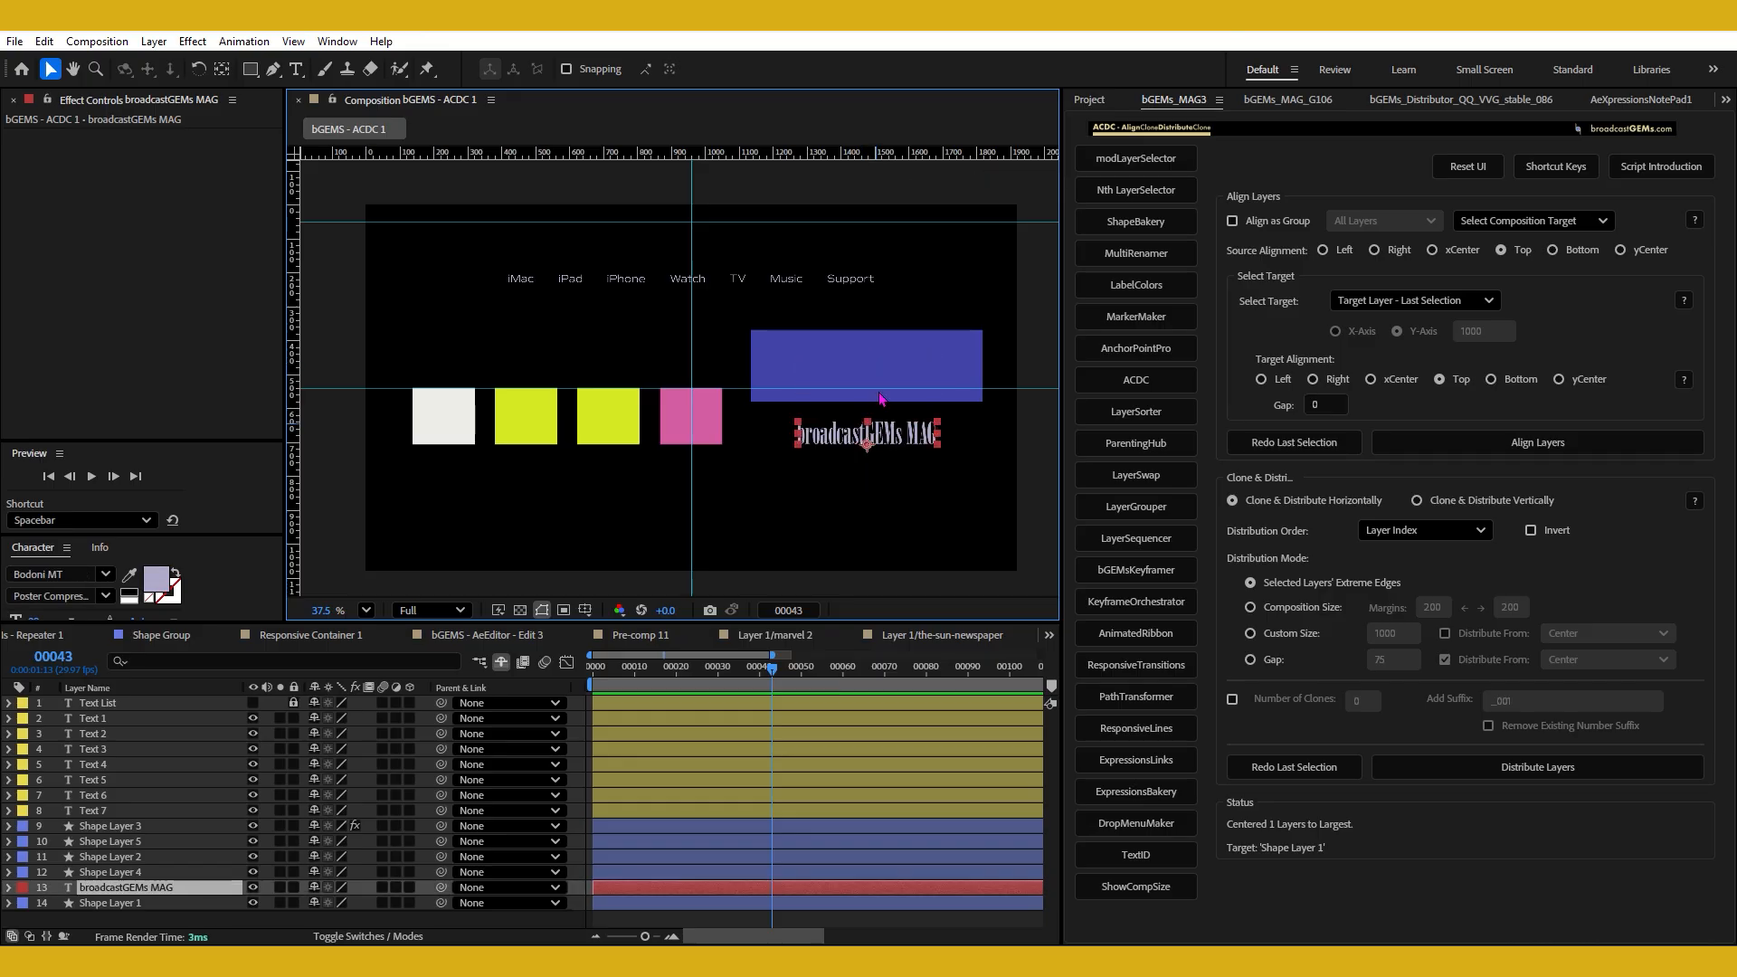
pyautogui.keyDown('shift'); pyautogui.click(884, 361); pyautogui.keyUp('shift')
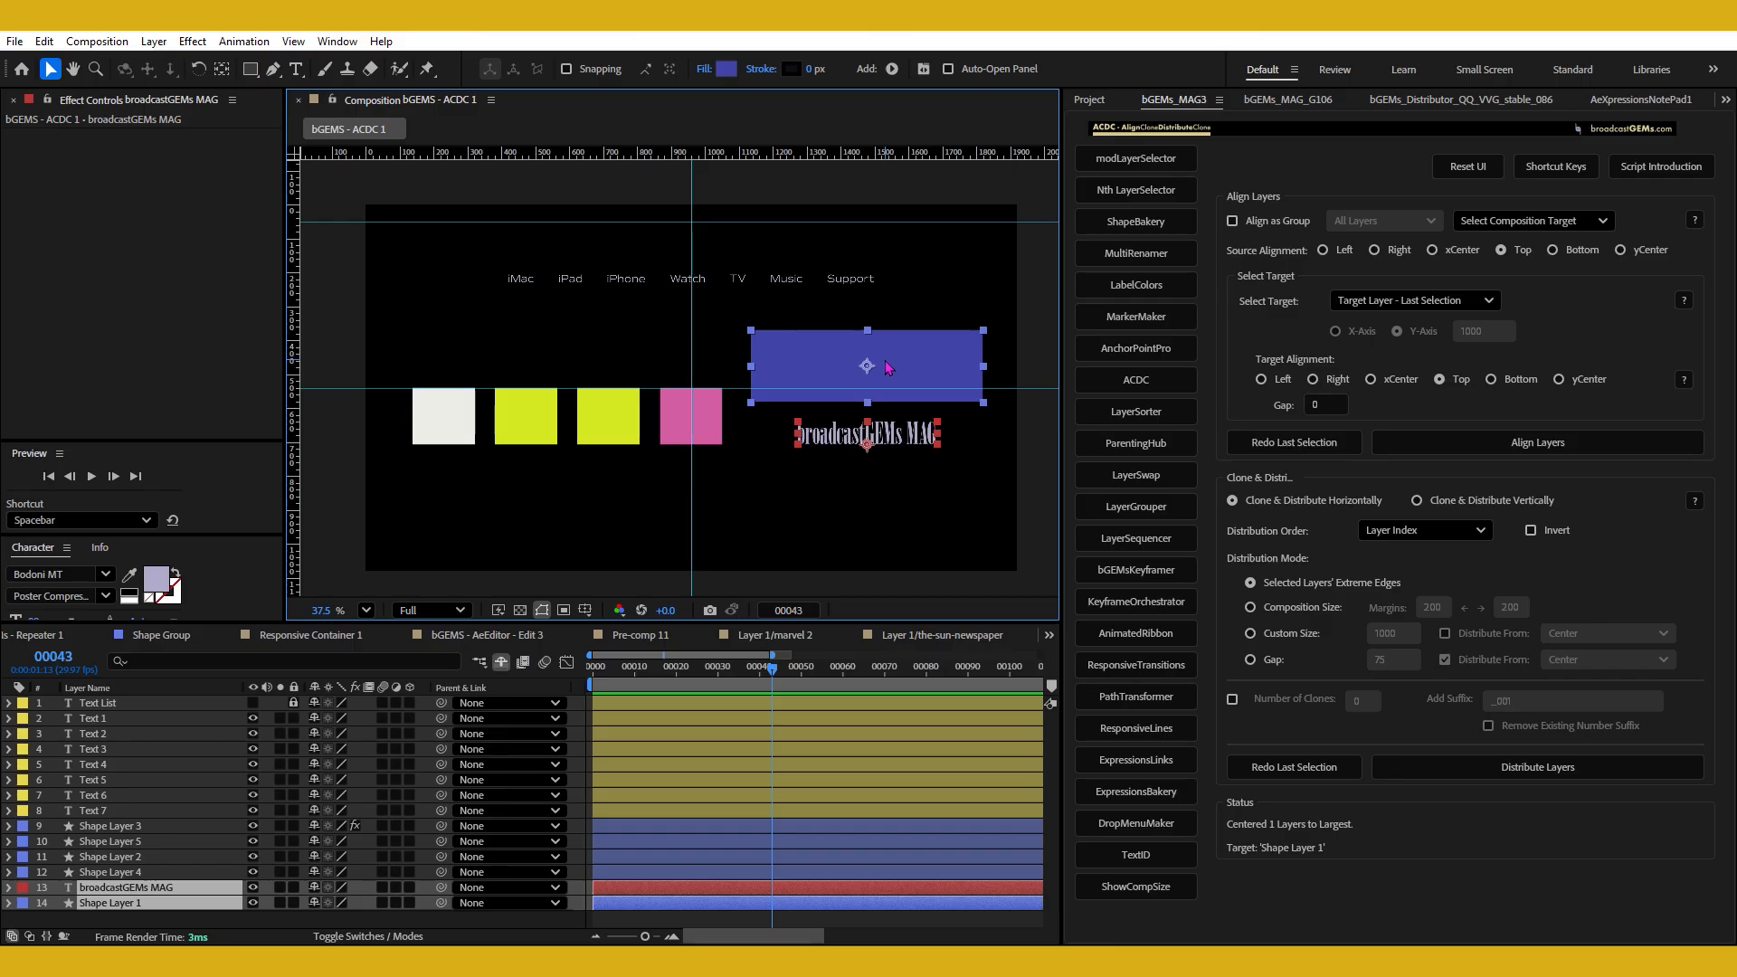
pyautogui.click(884, 457)
pyautogui.click(883, 438)
pyautogui.keyDown('shift'); pyautogui.click(903, 366); pyautogui.keyUp('shift')
pyautogui.click(1301, 584)
pyautogui.click(874, 497)
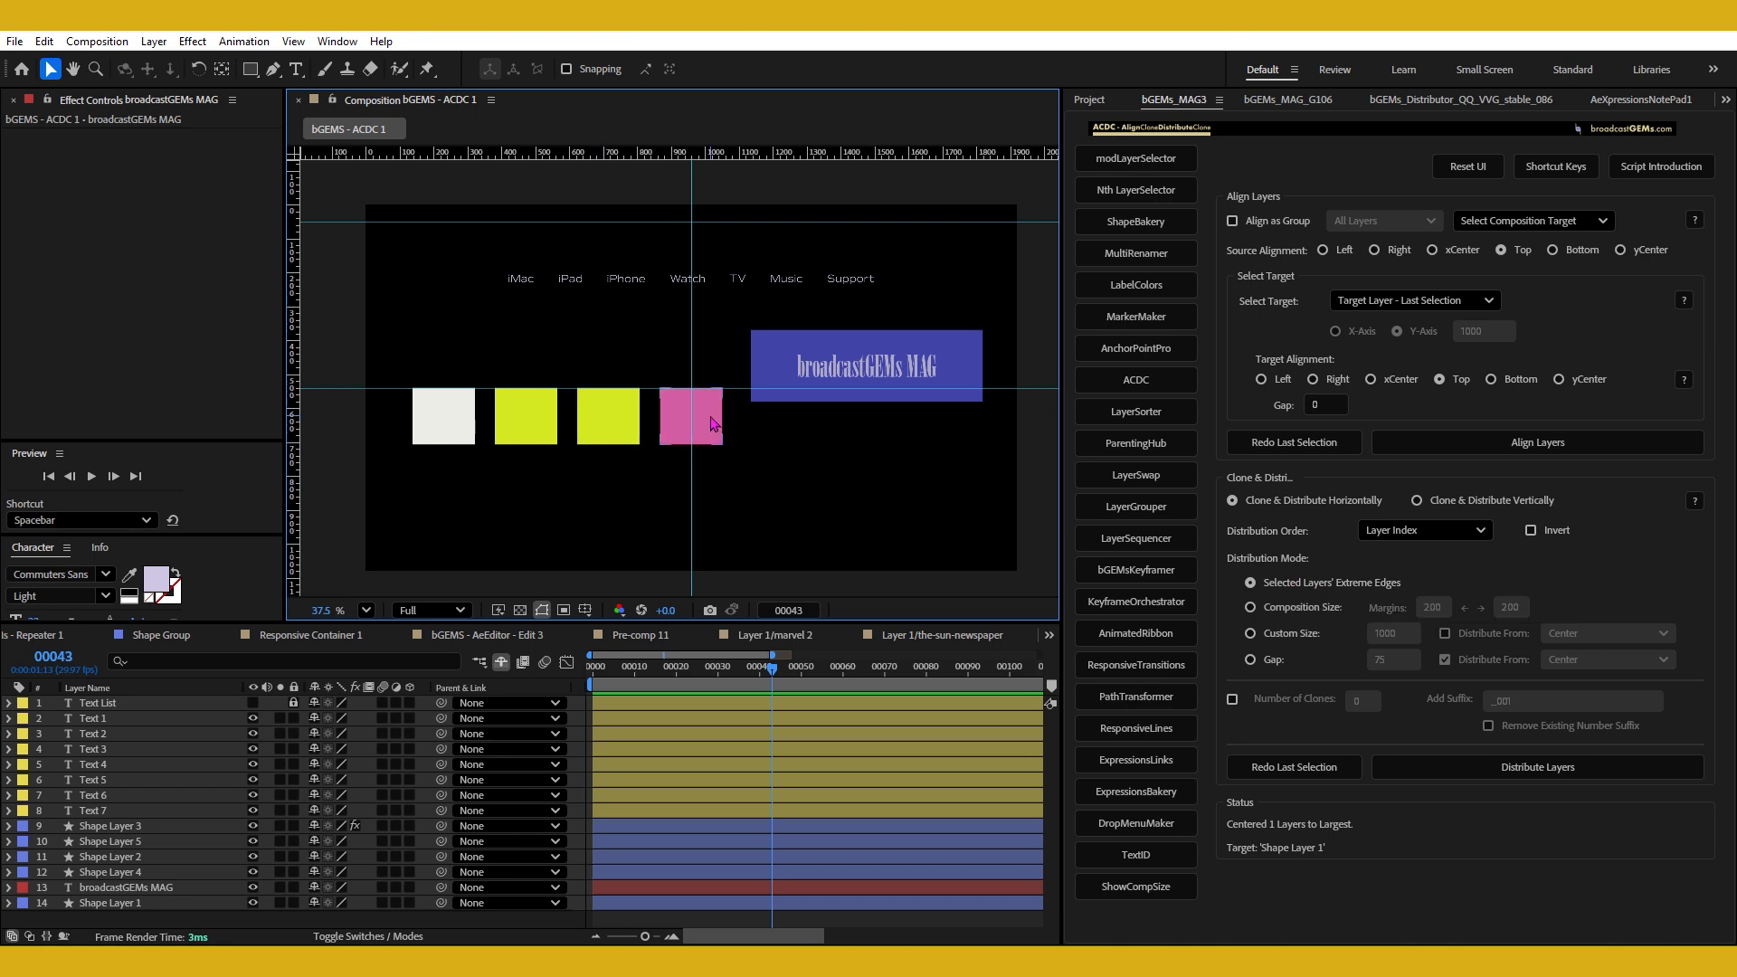
# Move the four colored squares lower in the composition, with the pink one beneath the blue rectangle, and clear the selection.
pyautogui.moveTo(373, 409); pyautogui.dragTo(882, 492)
pyautogui.click(768, 508)
pyautogui.press('F2')
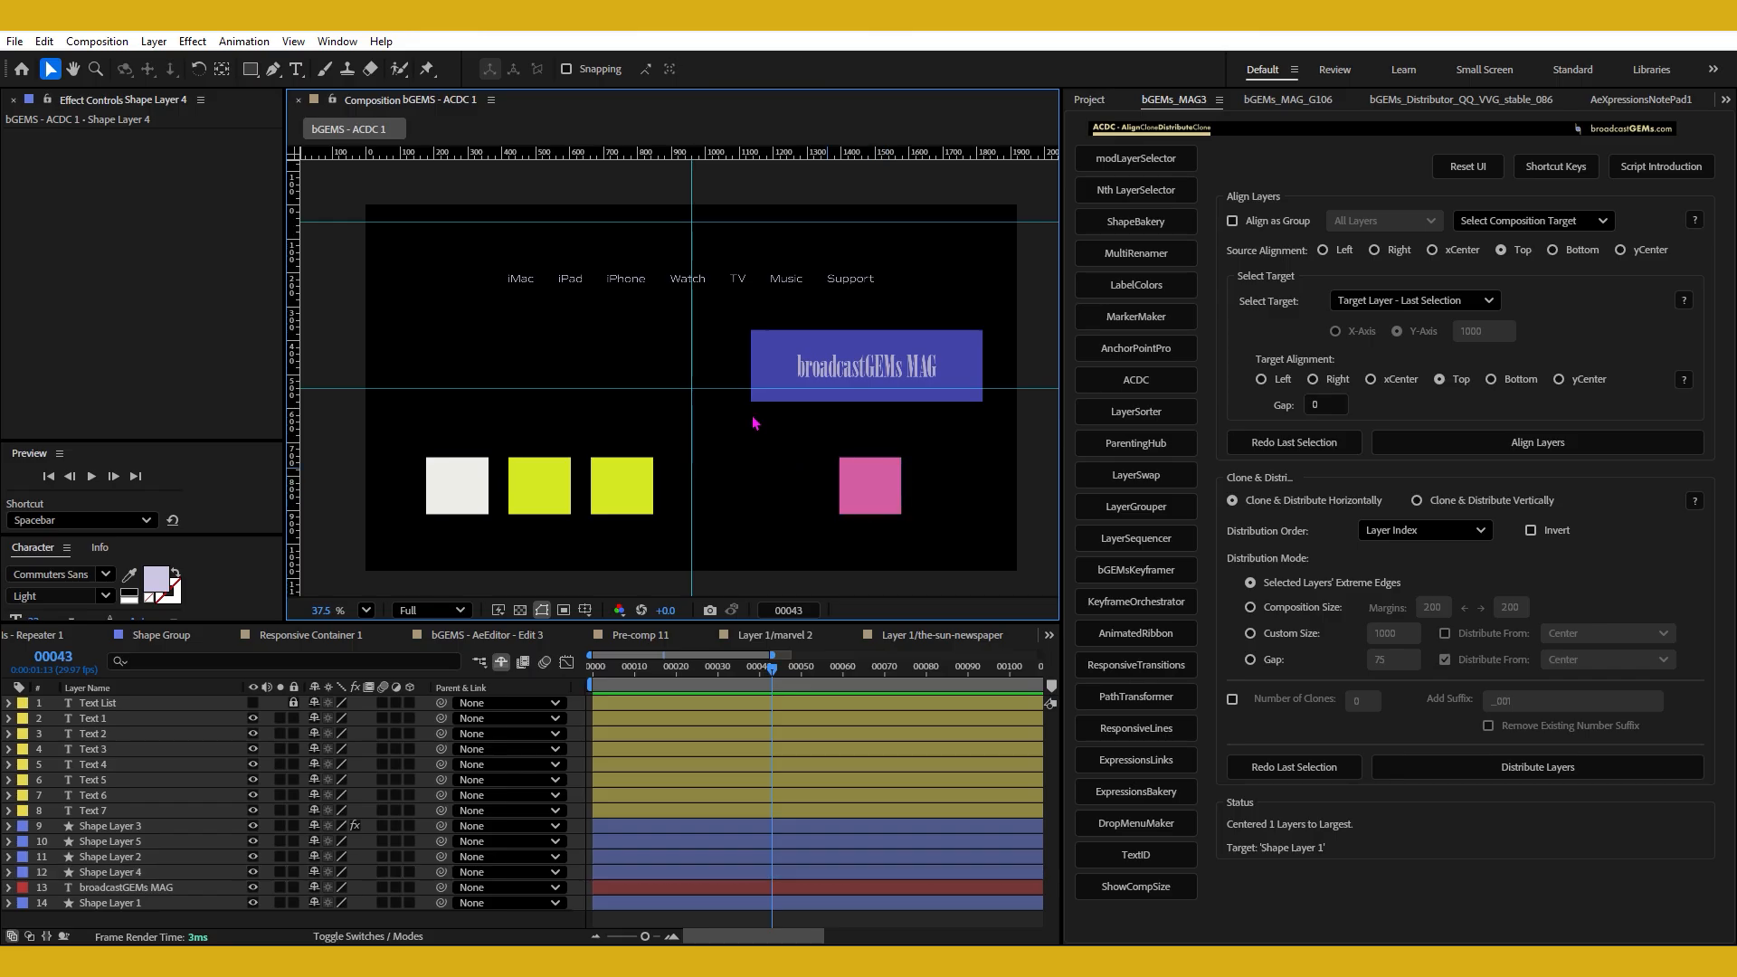
# Move the pink square up beside the blue rectangle and nudge it flush against the rectangle's left edge.
pyautogui.moveTo(861, 495); pyautogui.dragTo(711, 367)
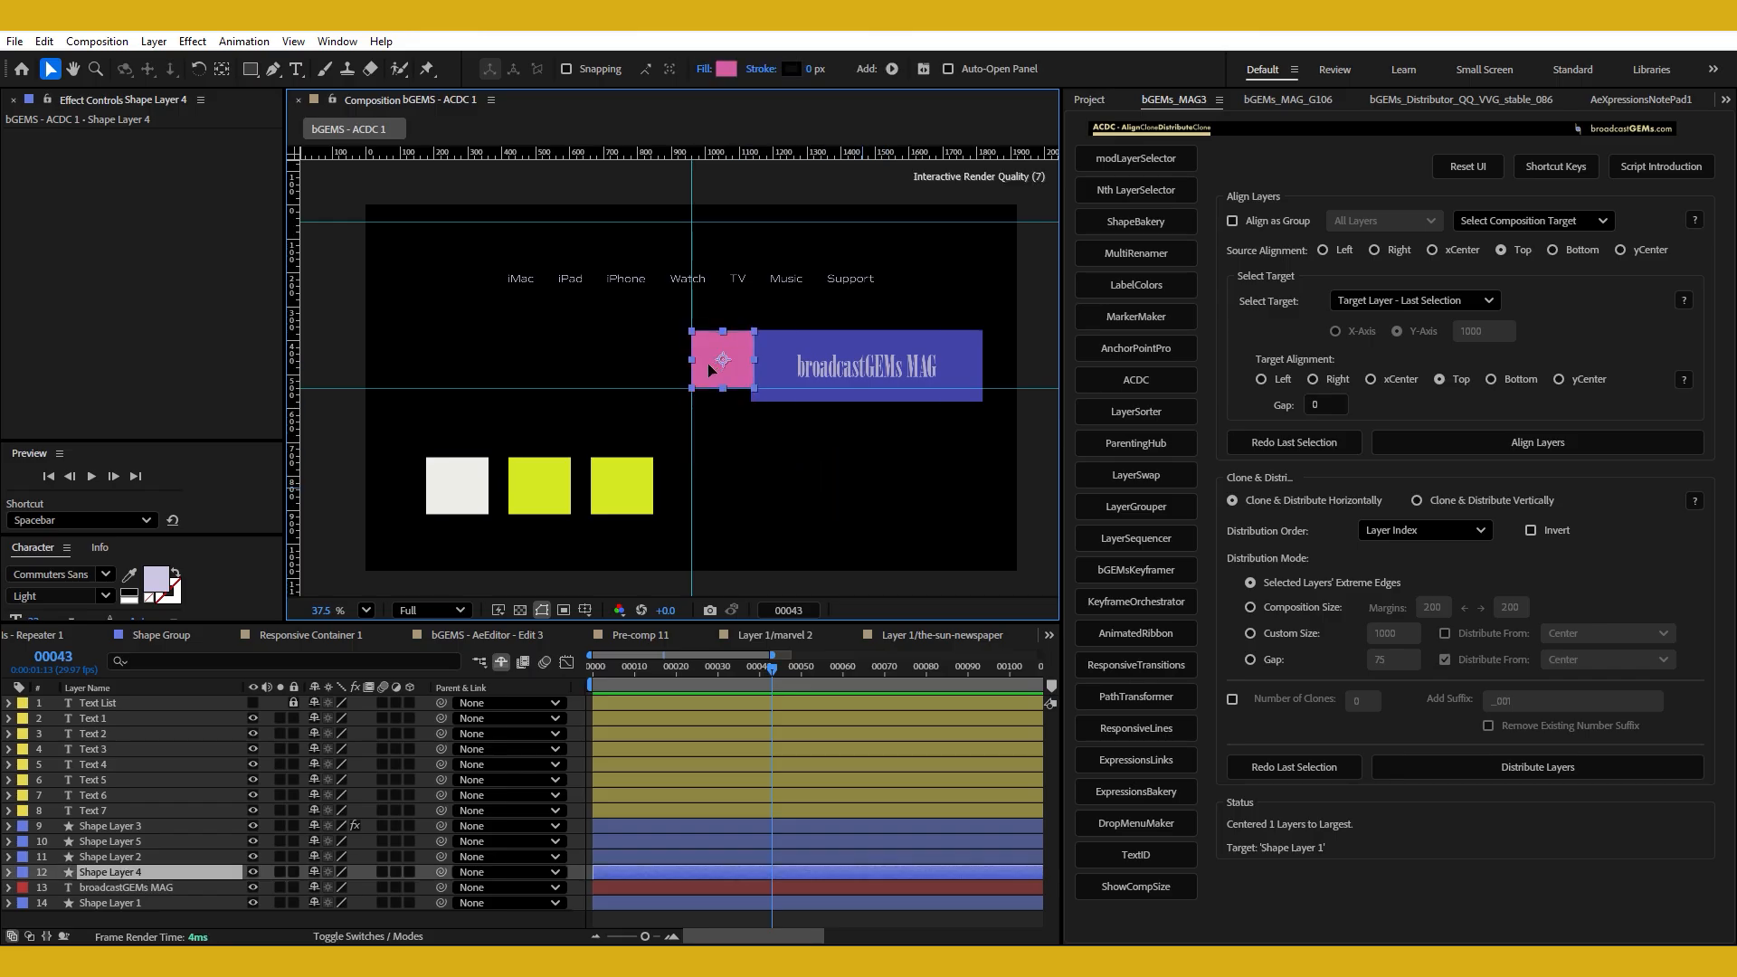
pyautogui.press('Return')
pyautogui.hotkey('shift', 'Left')
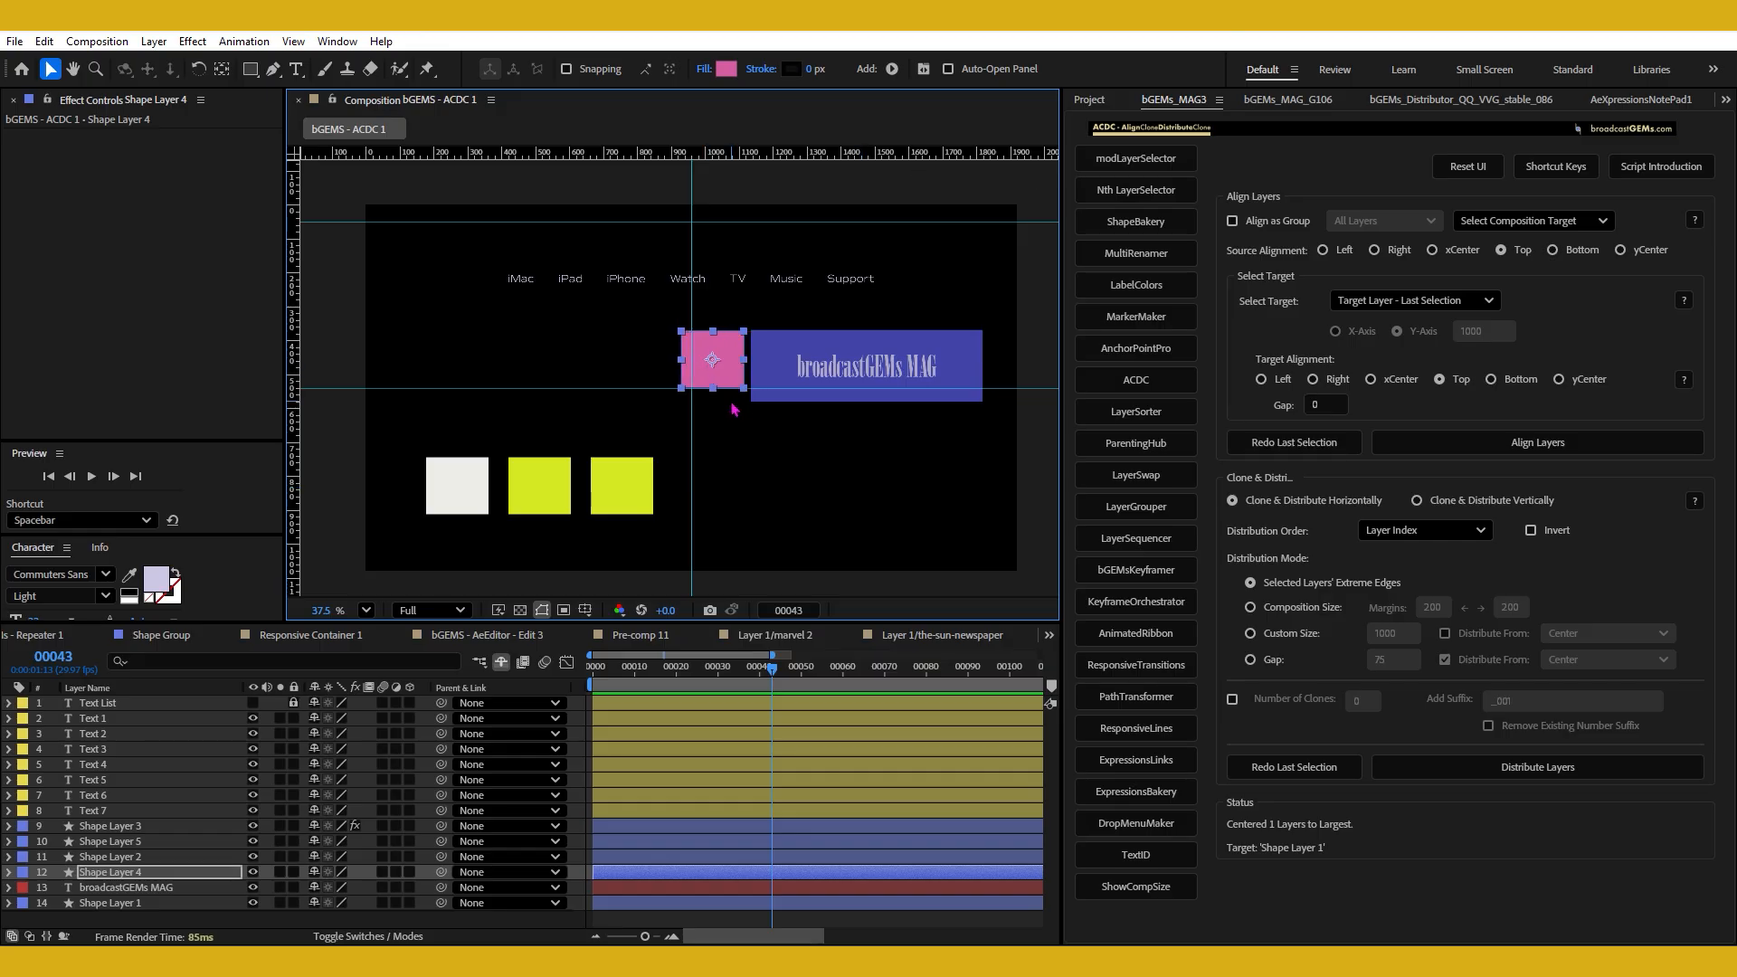
pyautogui.press('Right')
pyautogui.press('Right')
pyautogui.press('Right')
pyautogui.press('Right')
pyautogui.press('Right')
pyautogui.press('Right')
pyautogui.press('Right')
pyautogui.press('Right')
pyautogui.press('Right')
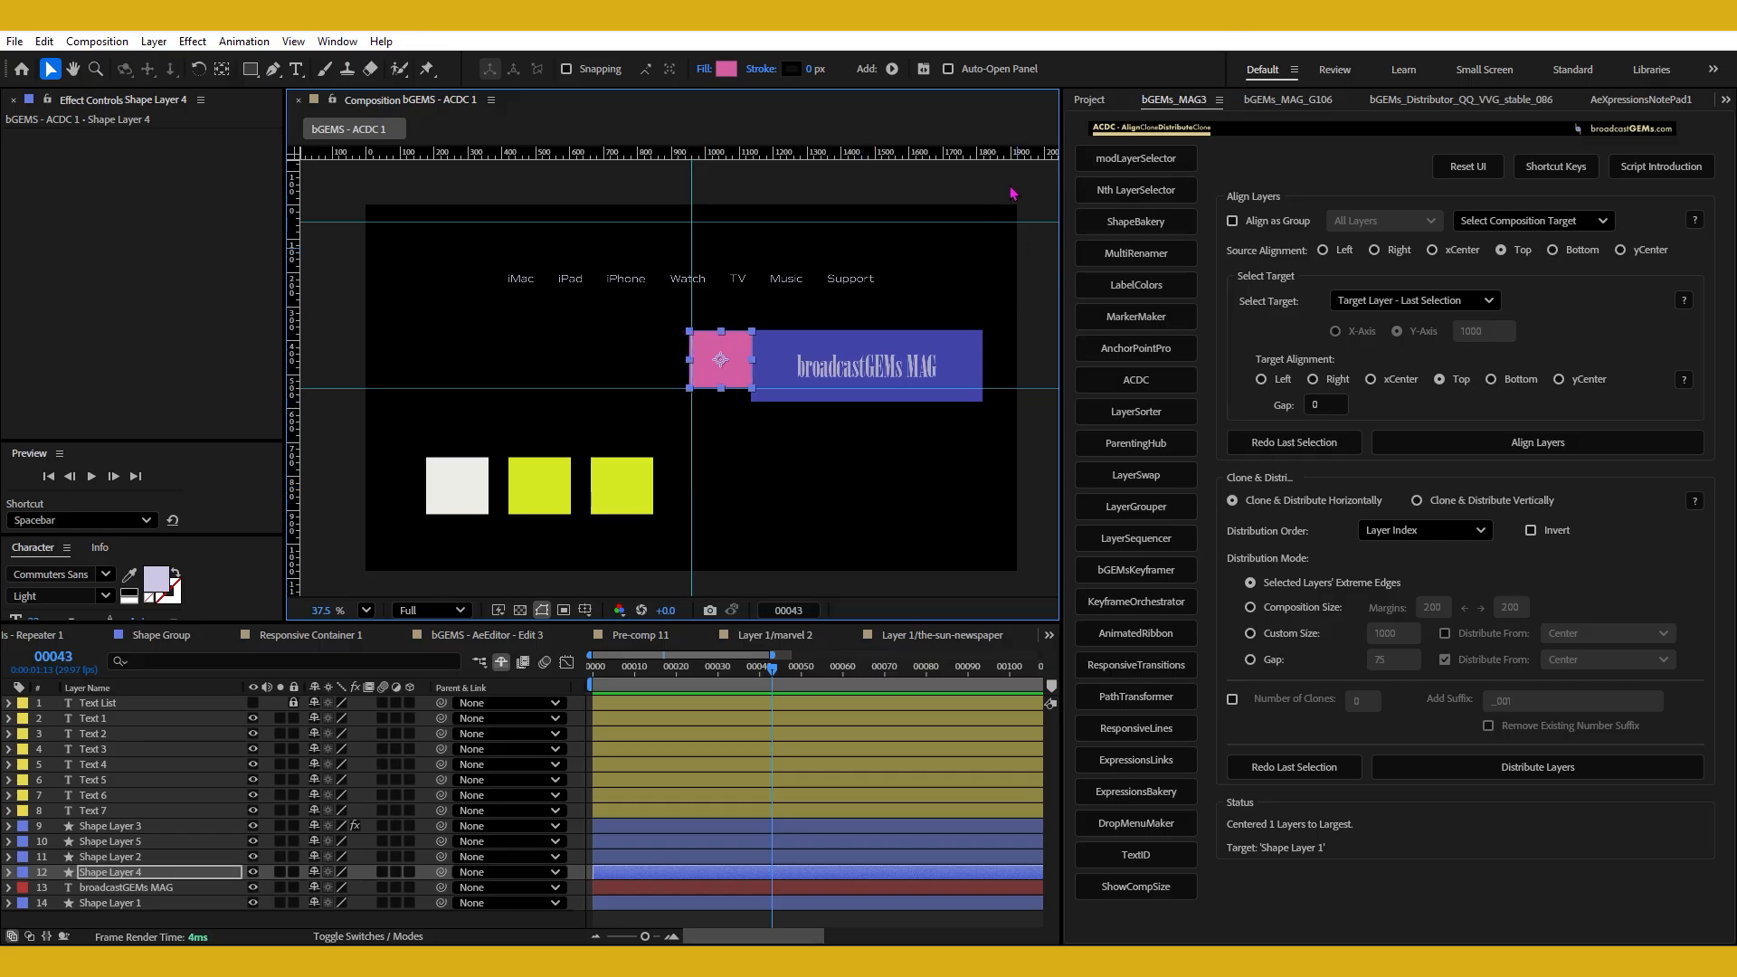
# Select the white and two yellow squares with the pink square last, and align their tops to the pink square's top.
pyautogui.moveTo(390, 460); pyautogui.dragTo(632, 539)
pyautogui.keyDown('shift'); pyautogui.click(711, 375); pyautogui.keyUp('shift')
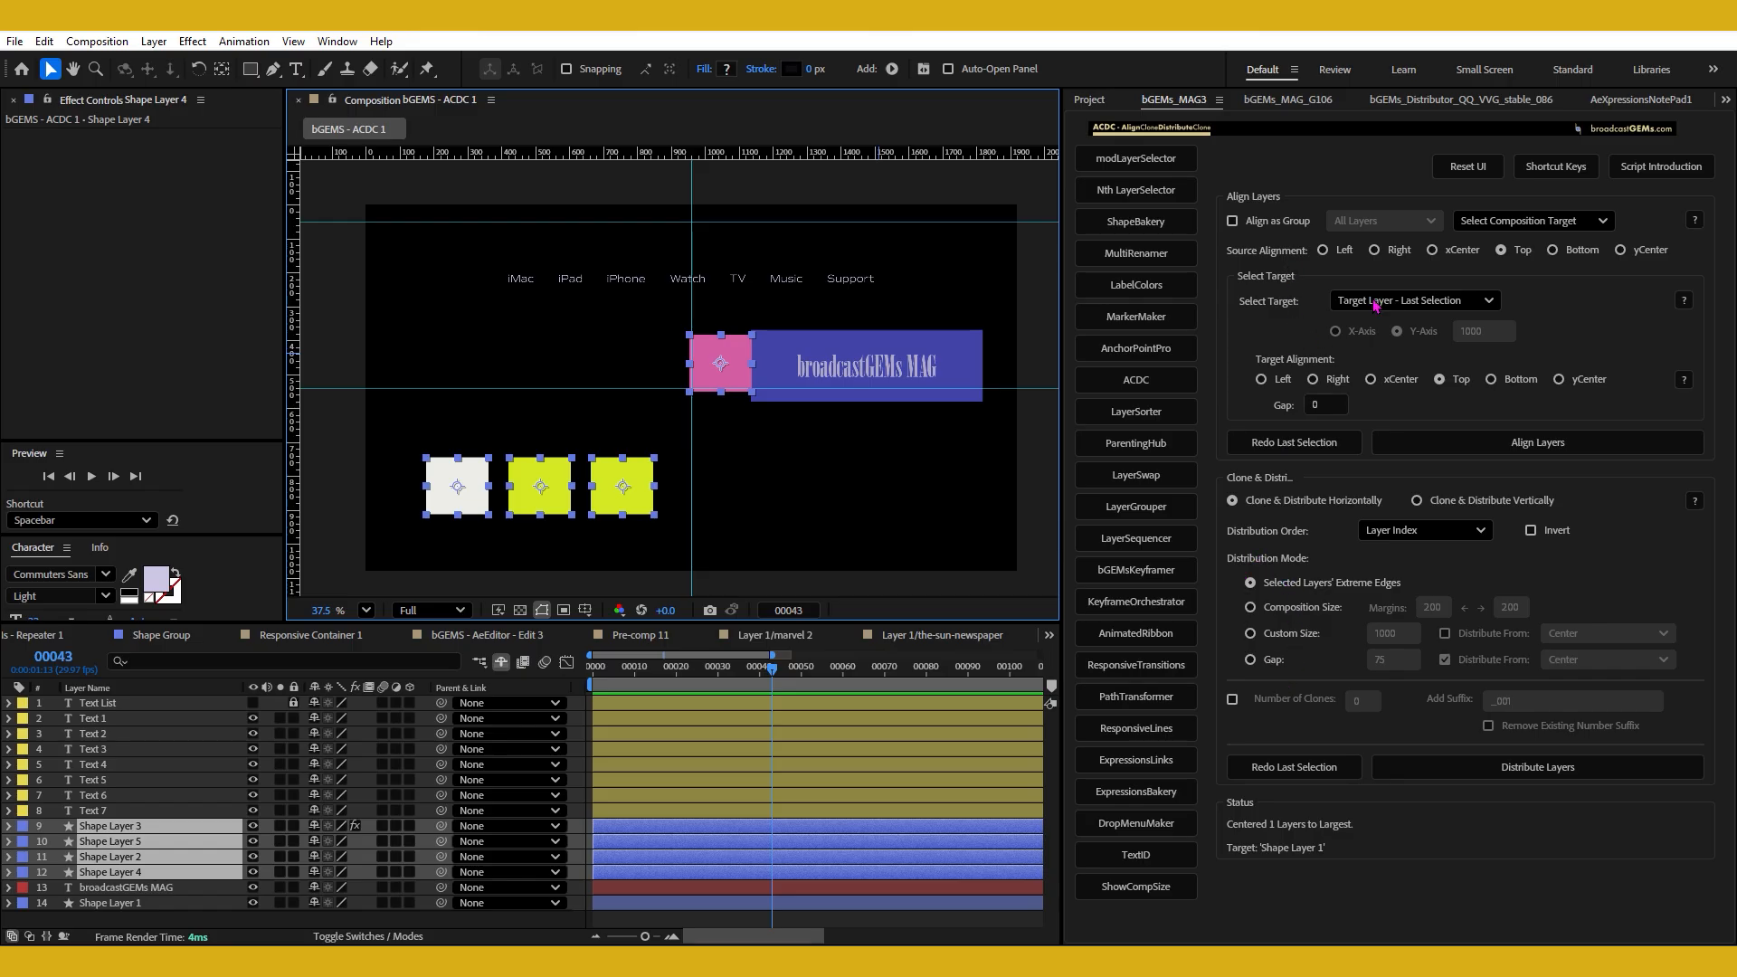
pyautogui.click(1411, 301)
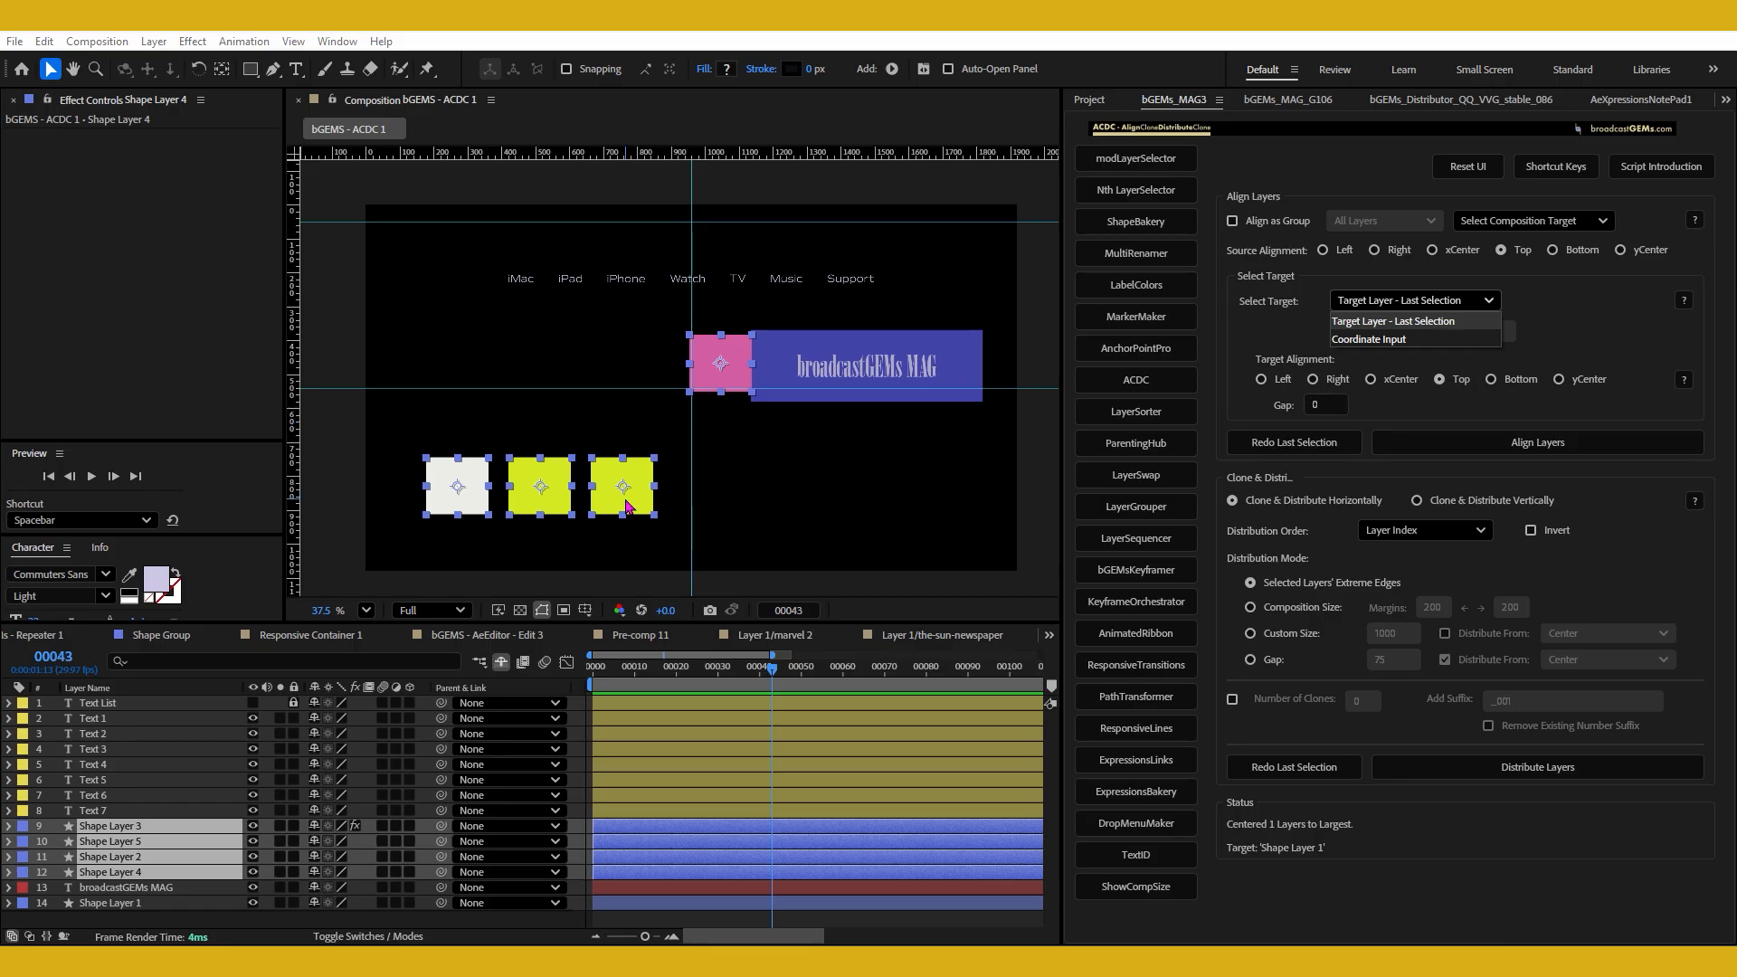
pyautogui.click(629, 507)
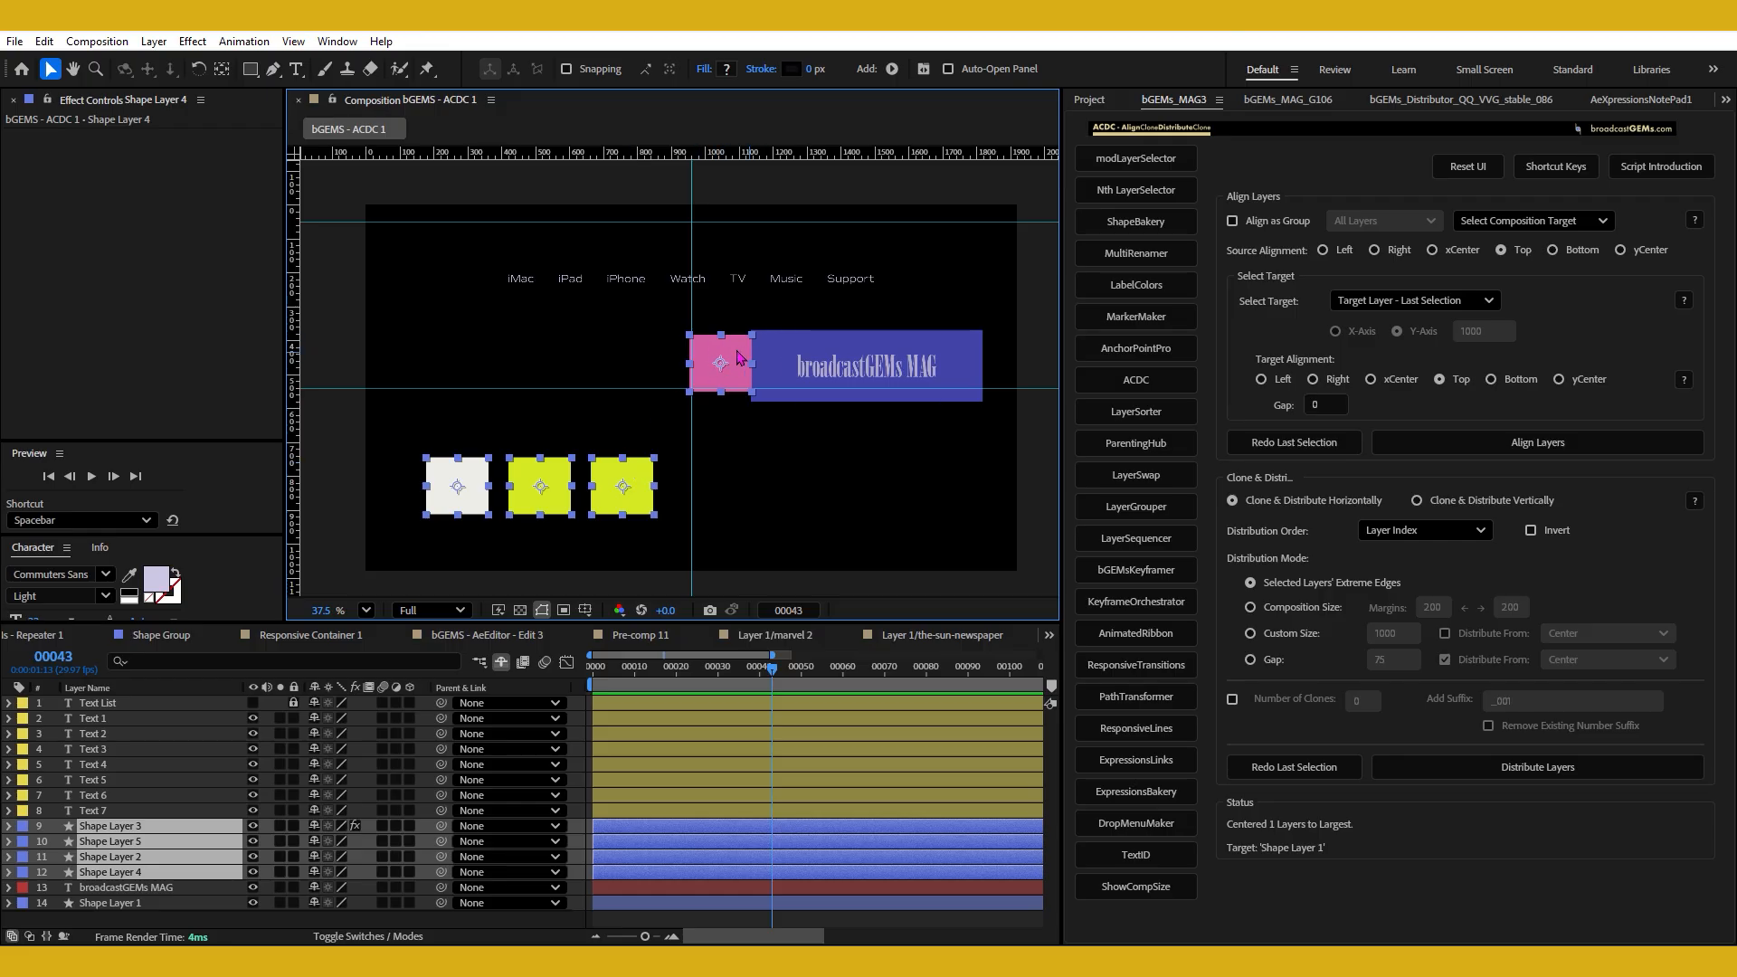
pyautogui.click(1517, 254)
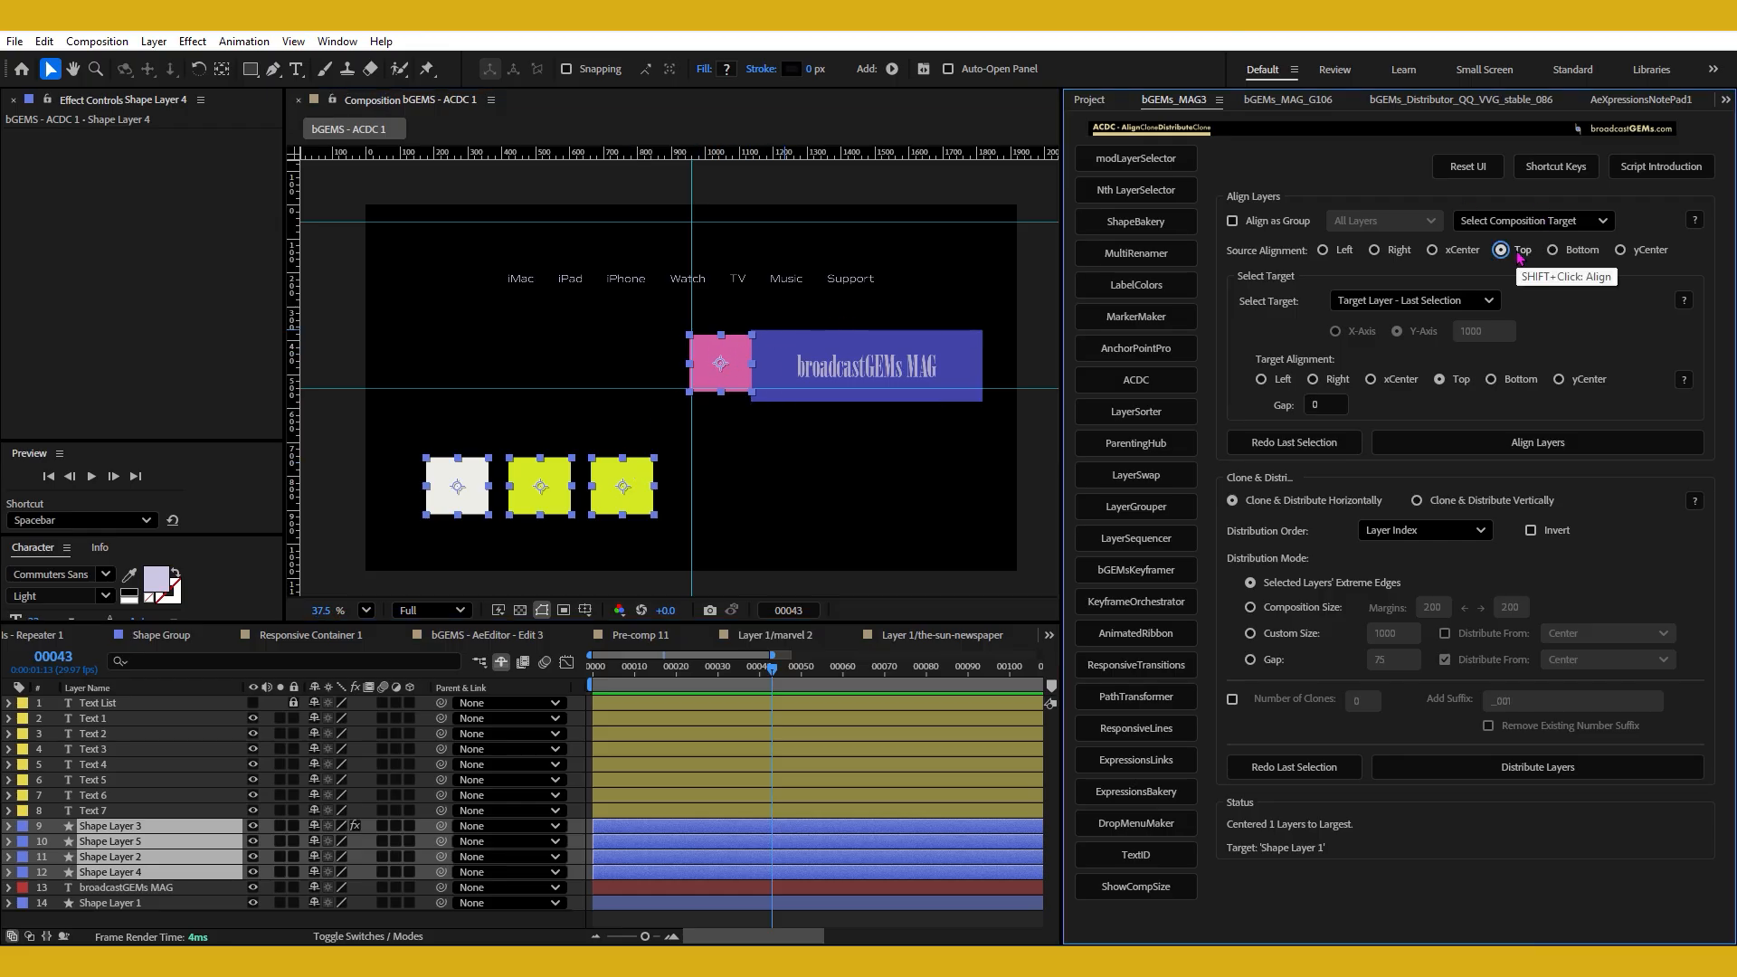
pyautogui.keyDown('shift'); pyautogui.click(742, 356); pyautogui.keyUp('shift')
pyautogui.keyDown('shift'); pyautogui.click(742, 356); pyautogui.keyUp('shift')
pyautogui.keyDown('shift'); pyautogui.click(1454, 385); pyautogui.keyUp('shift')
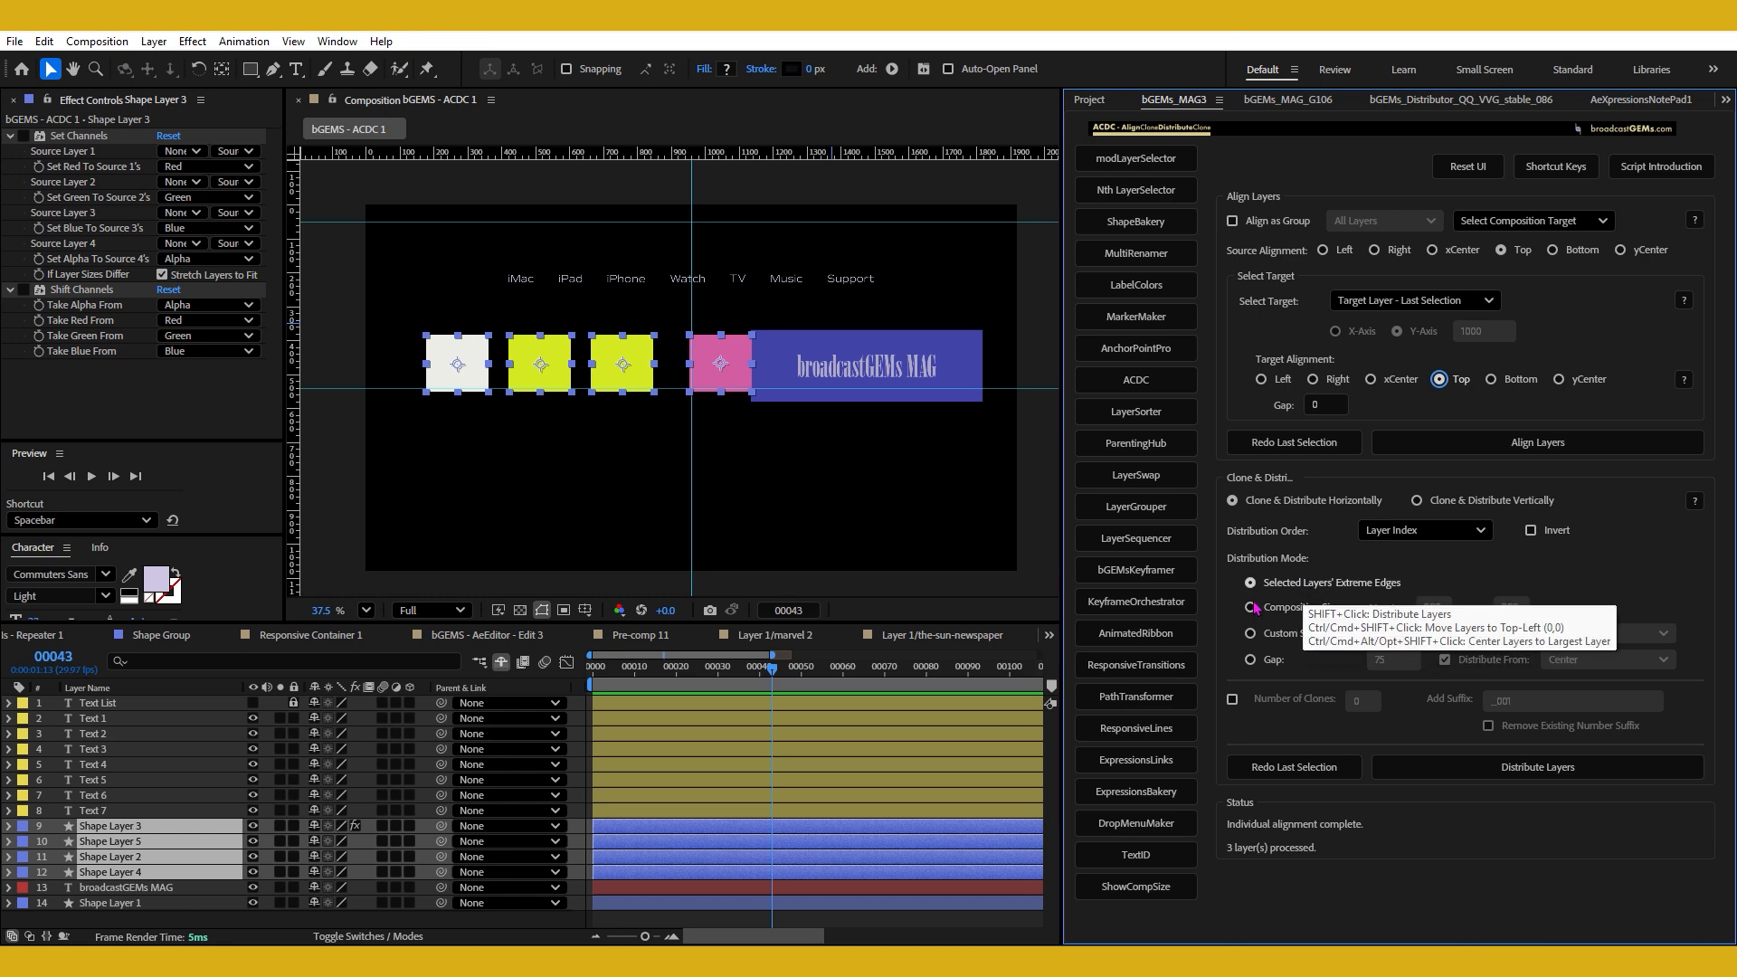
pyautogui.click(445, 468)
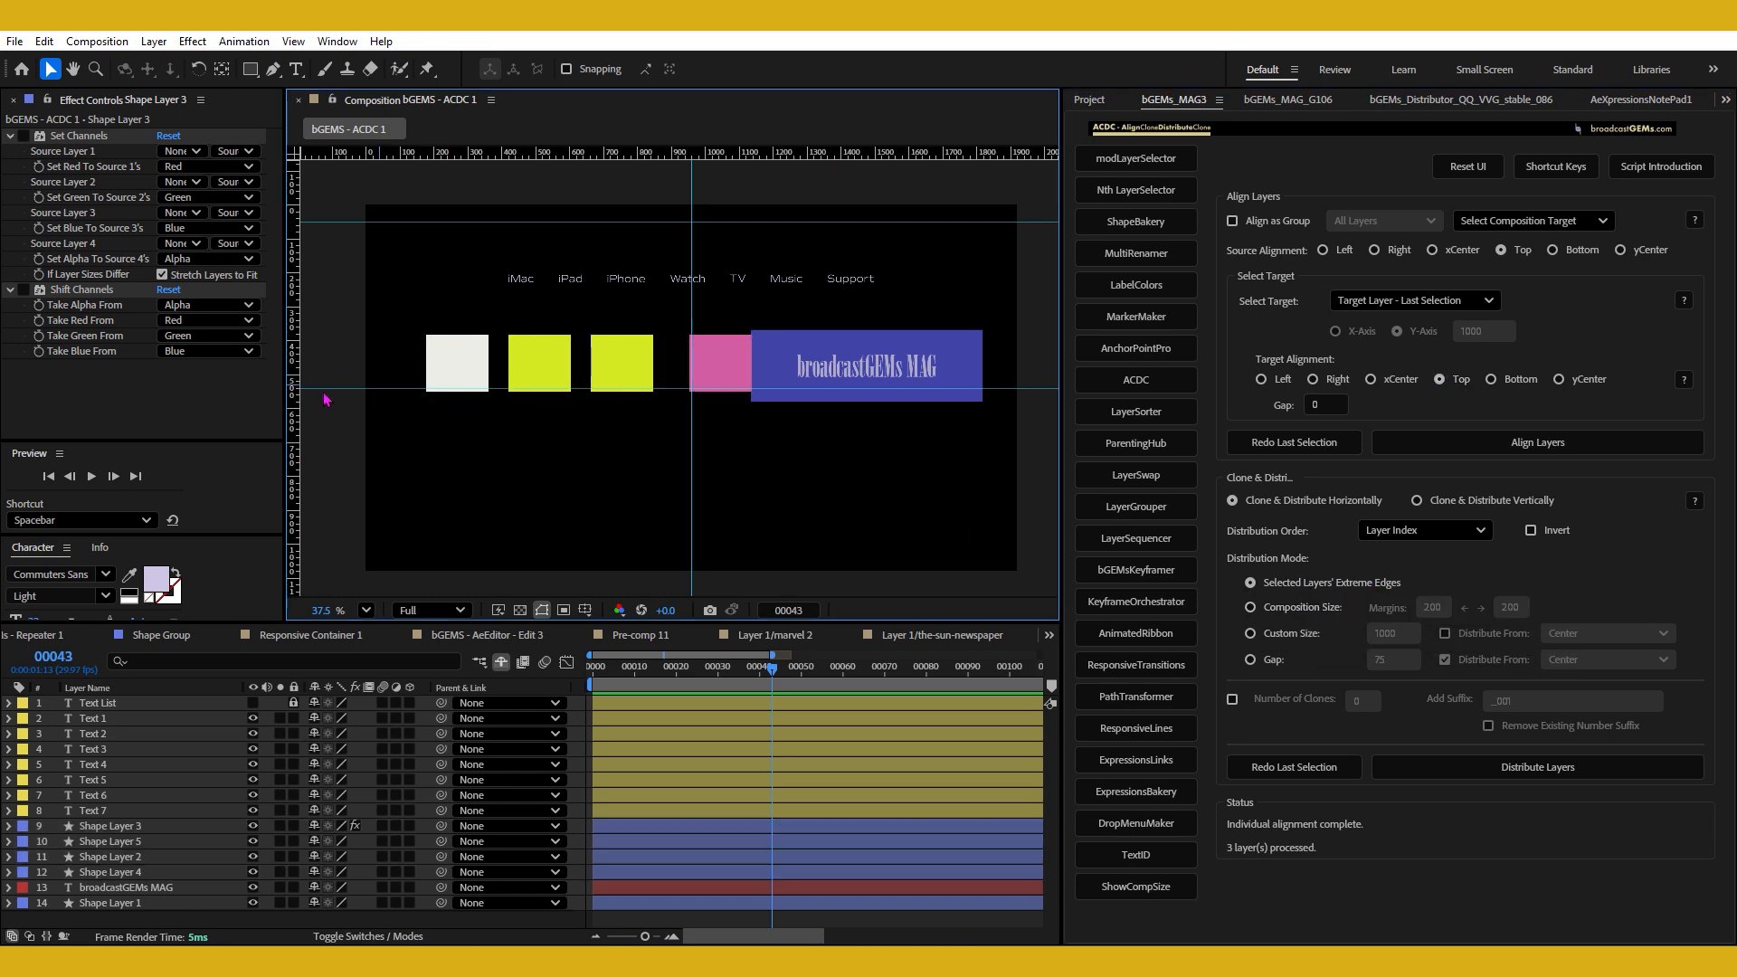
# Add a vertical guide near the composition's left edge and set its position to 100.
pyautogui.moveTo(294, 412); pyautogui.dragTo(396, 457)
pyautogui.doubleClick(396, 524)
pyautogui.write('100')
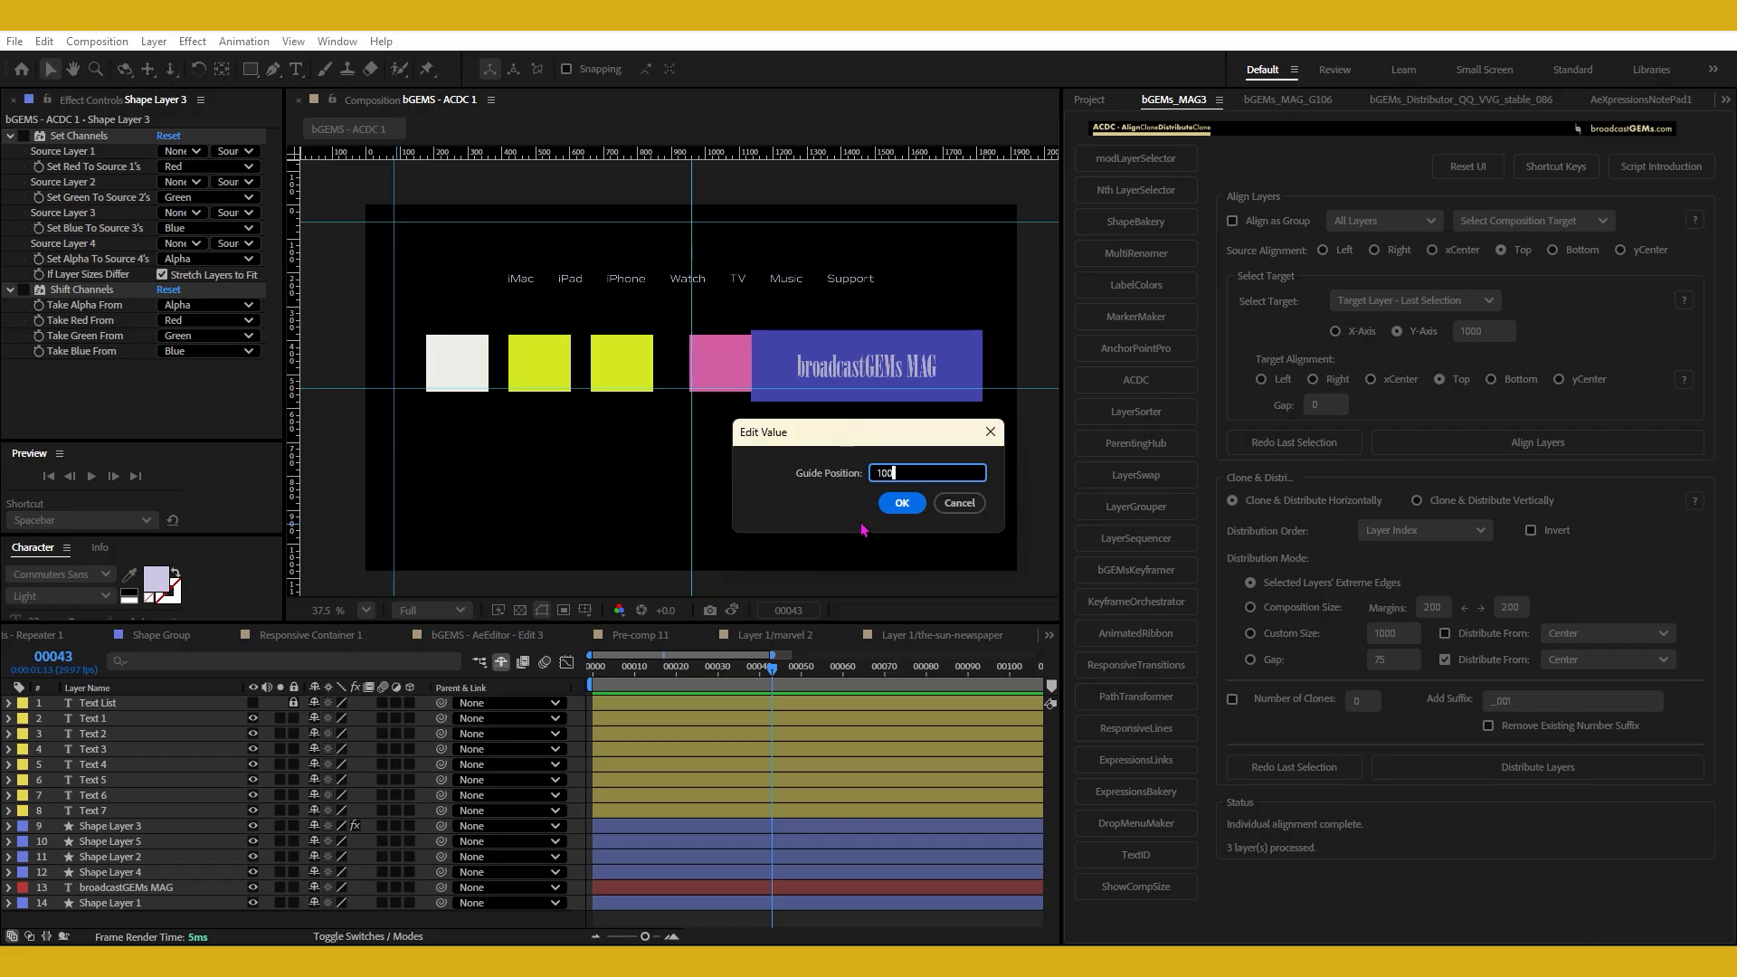
pyautogui.click(902, 503)
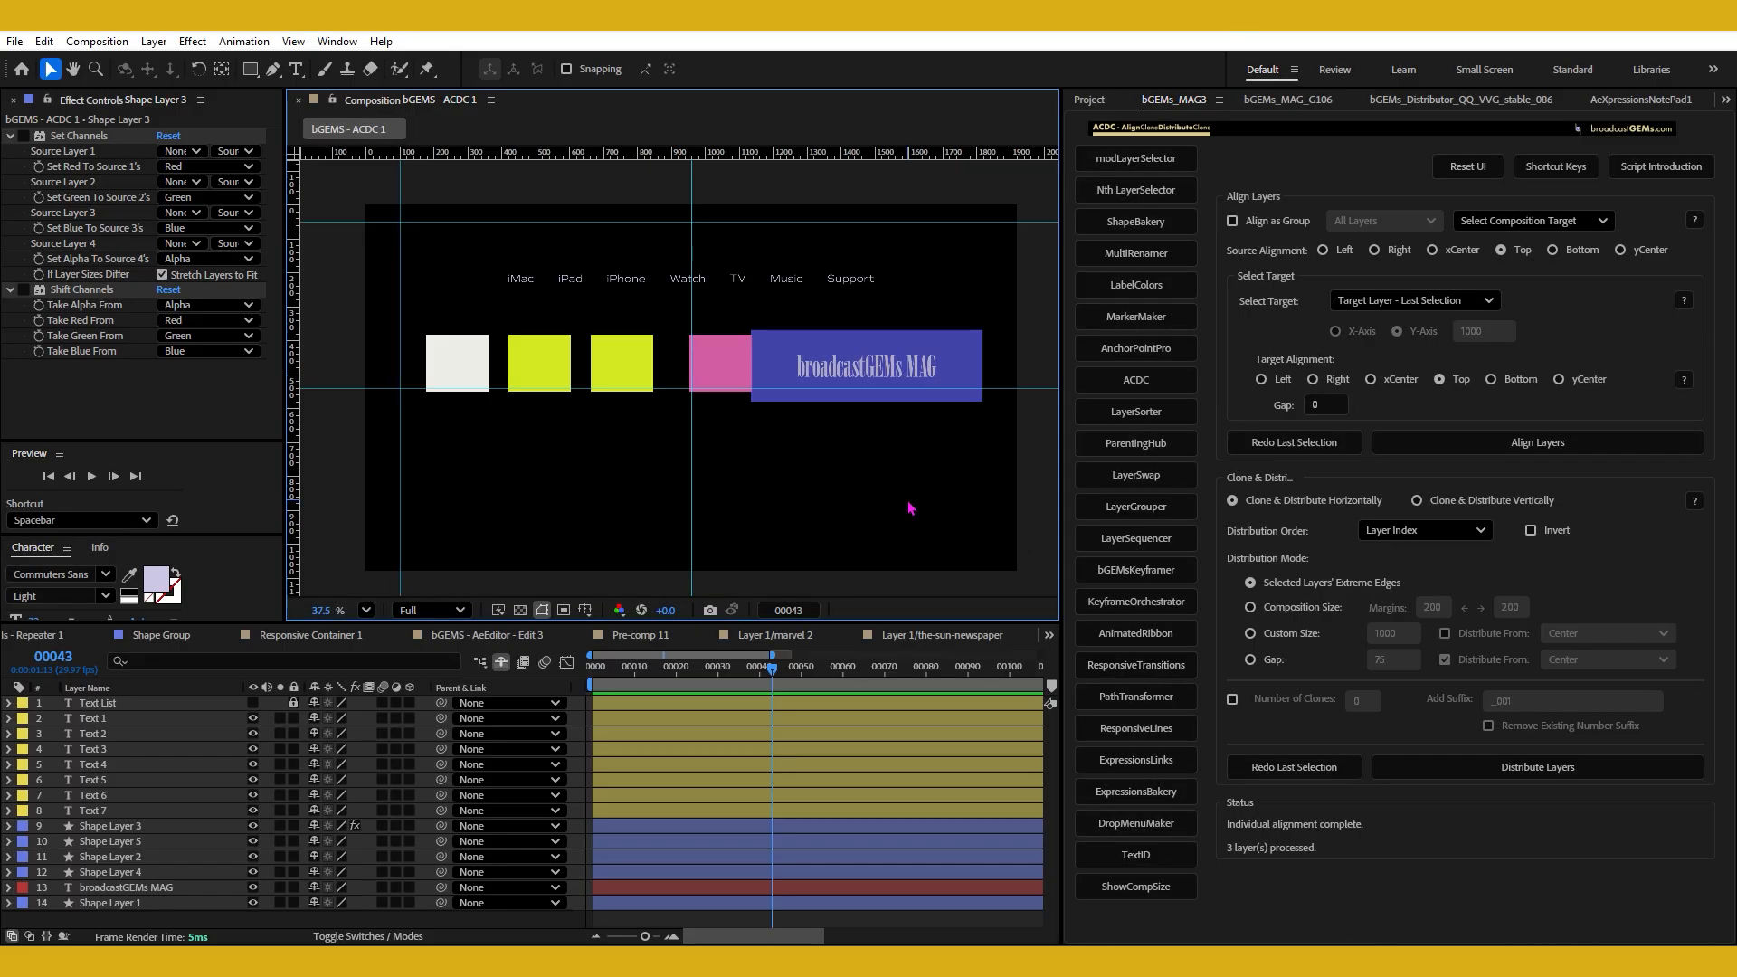
# Move the white square to the vertical guide at 100 and align its top to the neighboring yellow square's top.
pyautogui.click(443, 358)
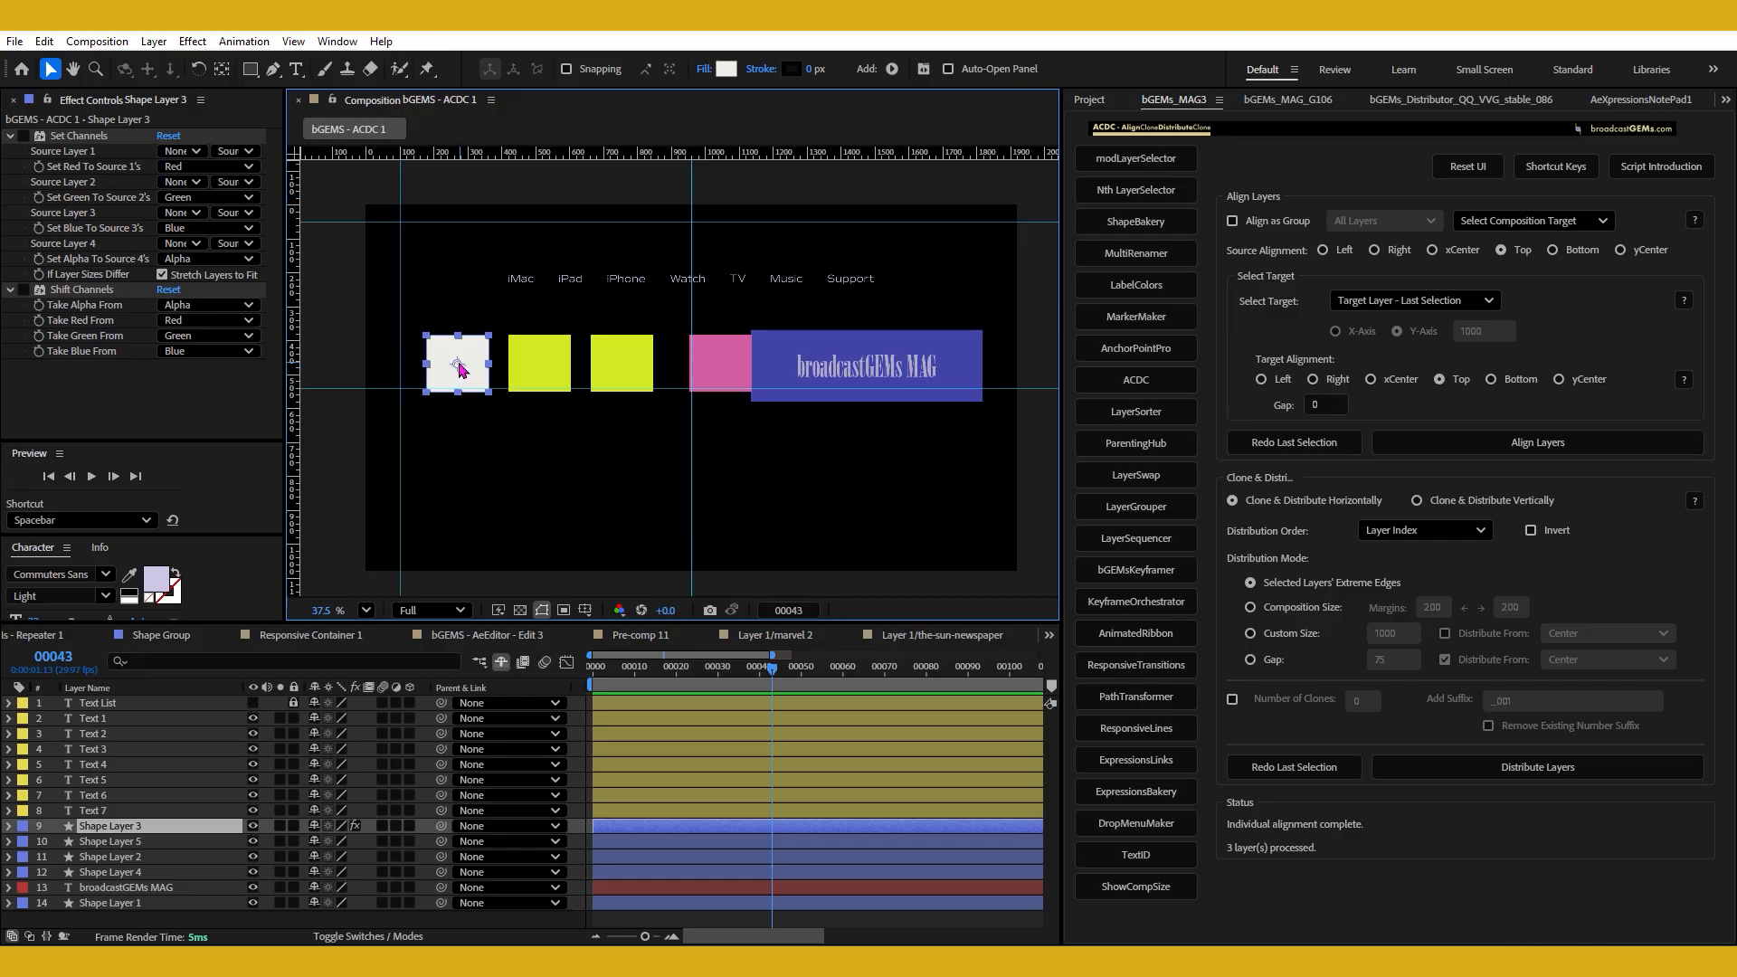
pyautogui.moveTo(434, 366); pyautogui.dragTo(406, 366)
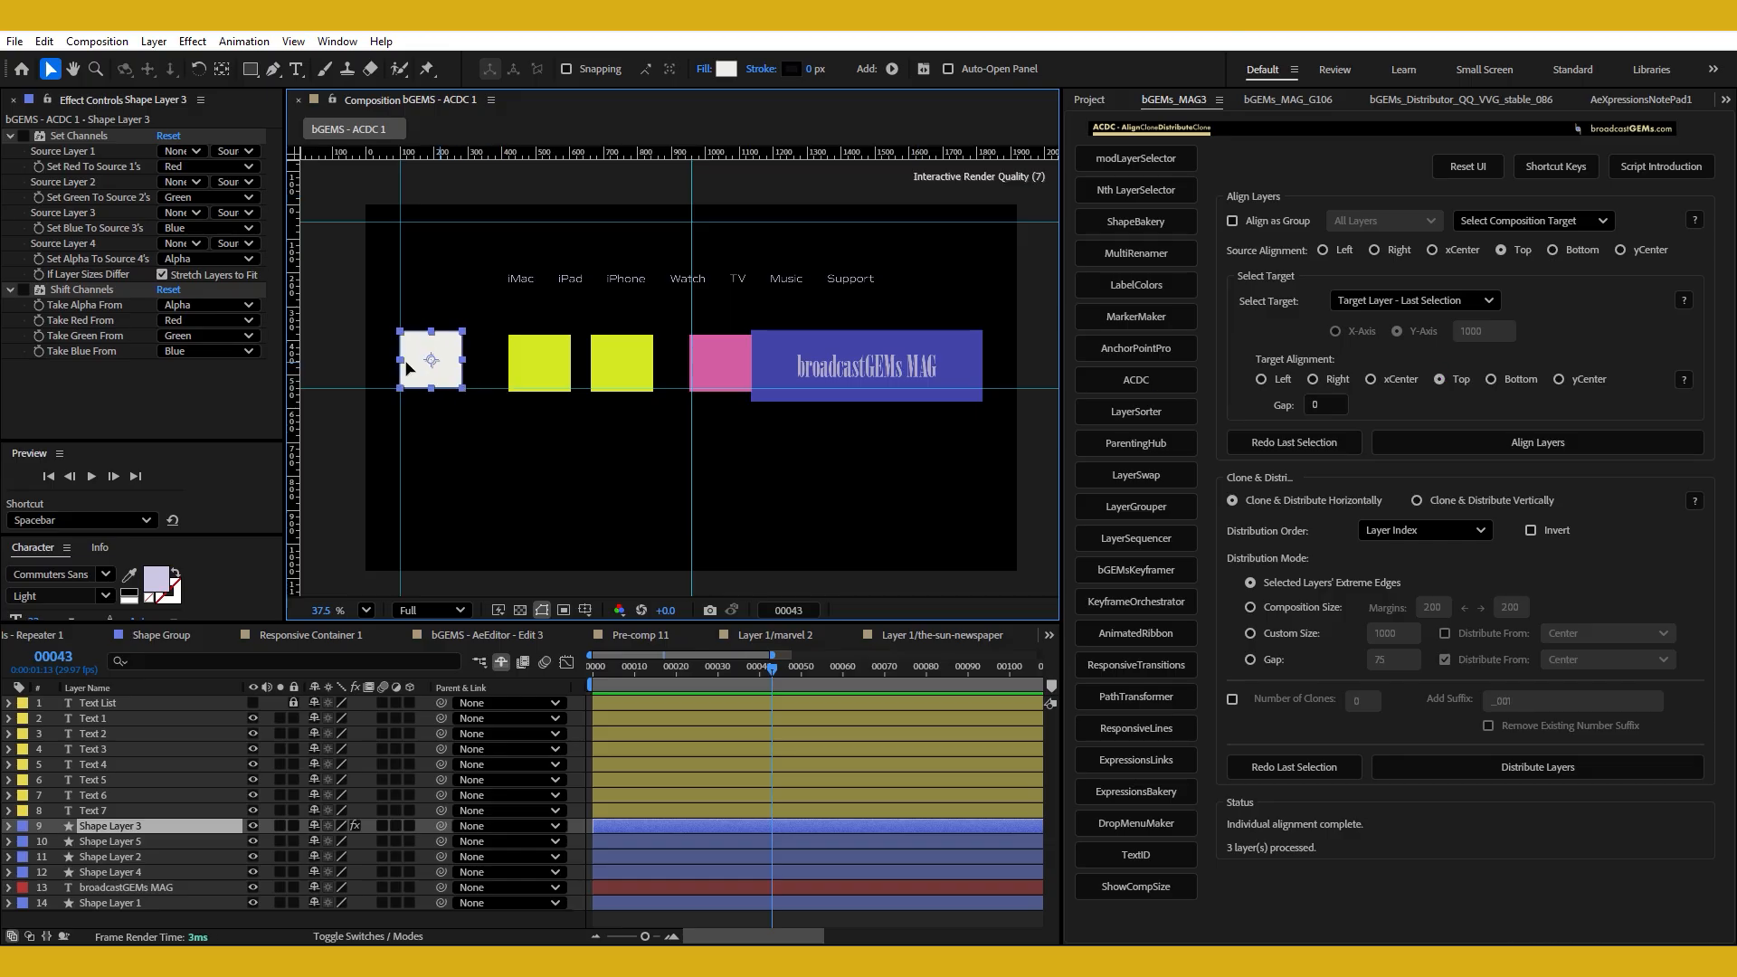
pyautogui.keyDown('shift'); pyautogui.click(547, 358); pyautogui.keyUp('shift')
pyautogui.click(1466, 383)
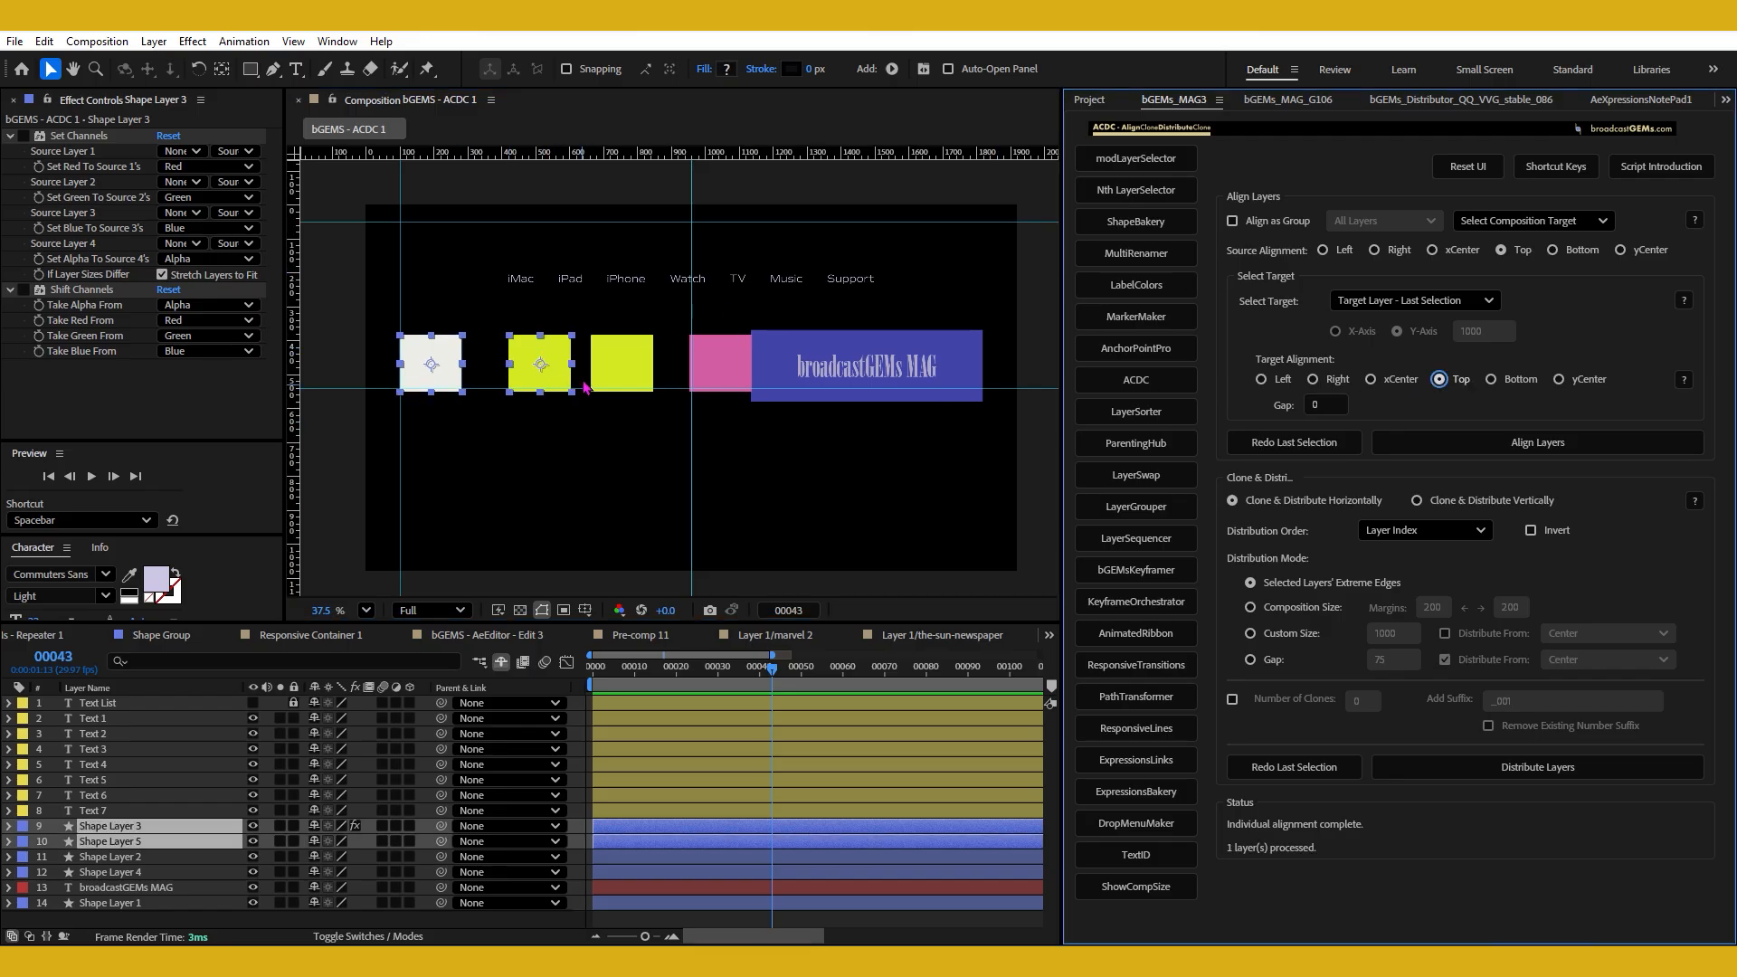
# Select all four squares and distribute them horizontally between the selected layers' extreme edges.
pyautogui.moveTo(432, 313); pyautogui.dragTo(737, 405)
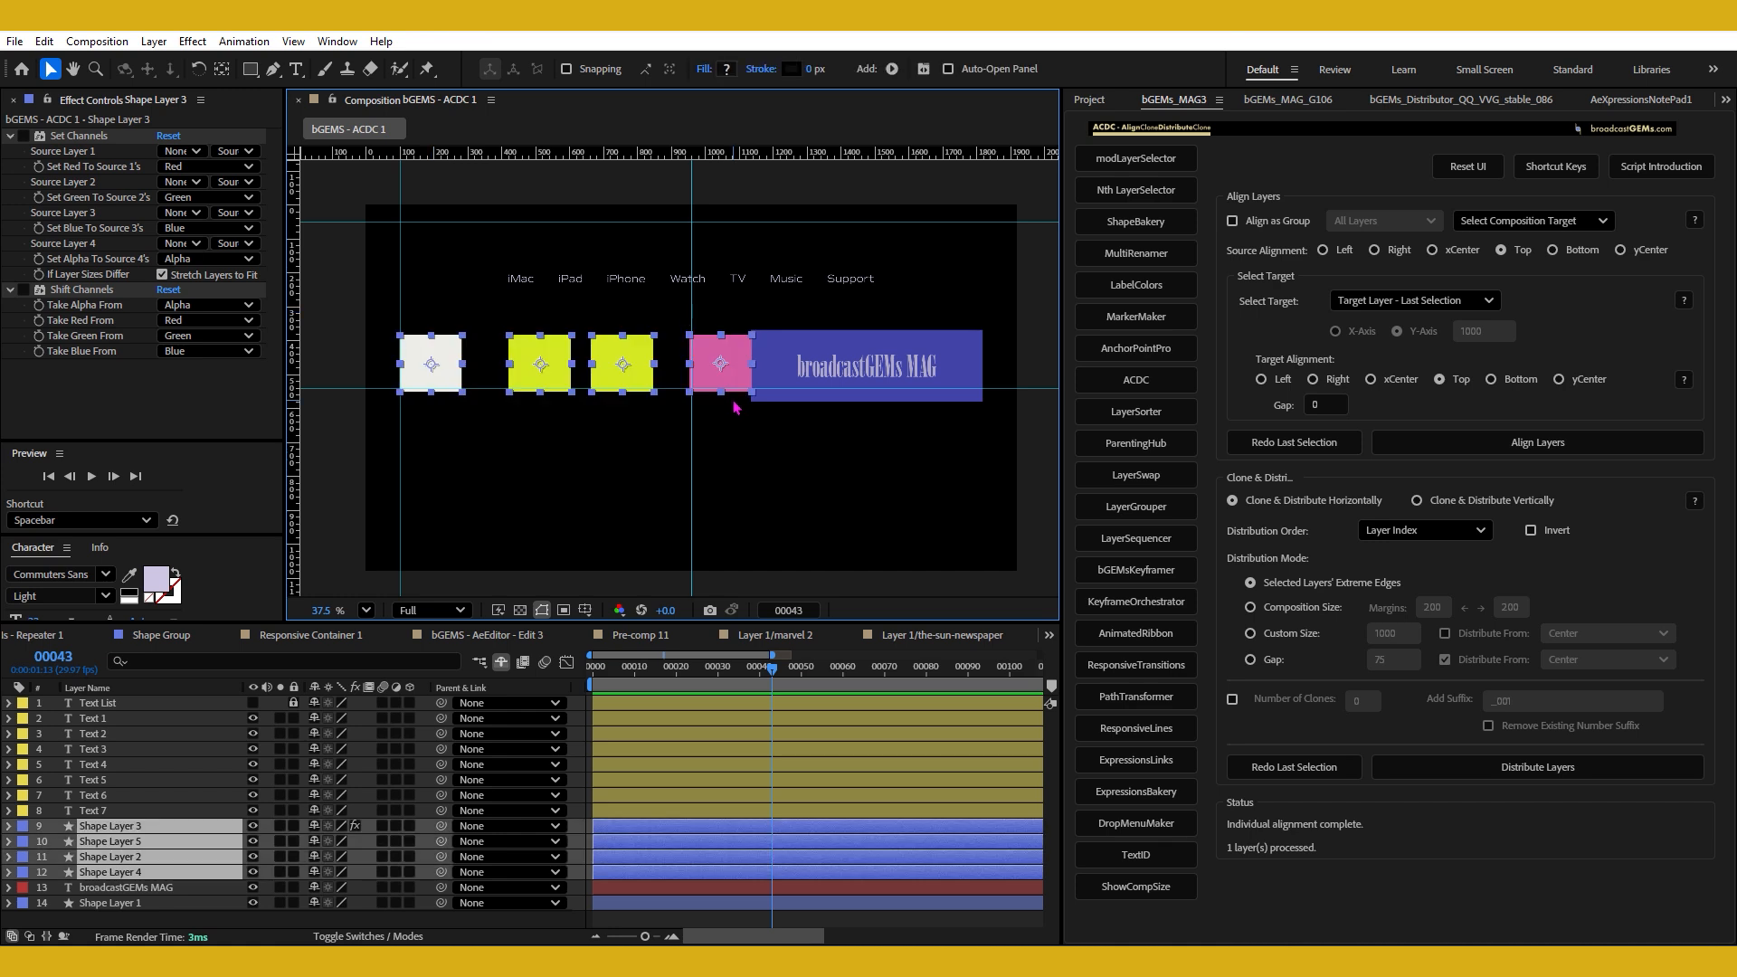
pyautogui.keyDown('shift'); pyautogui.click(1304, 589); pyautogui.keyUp('shift')
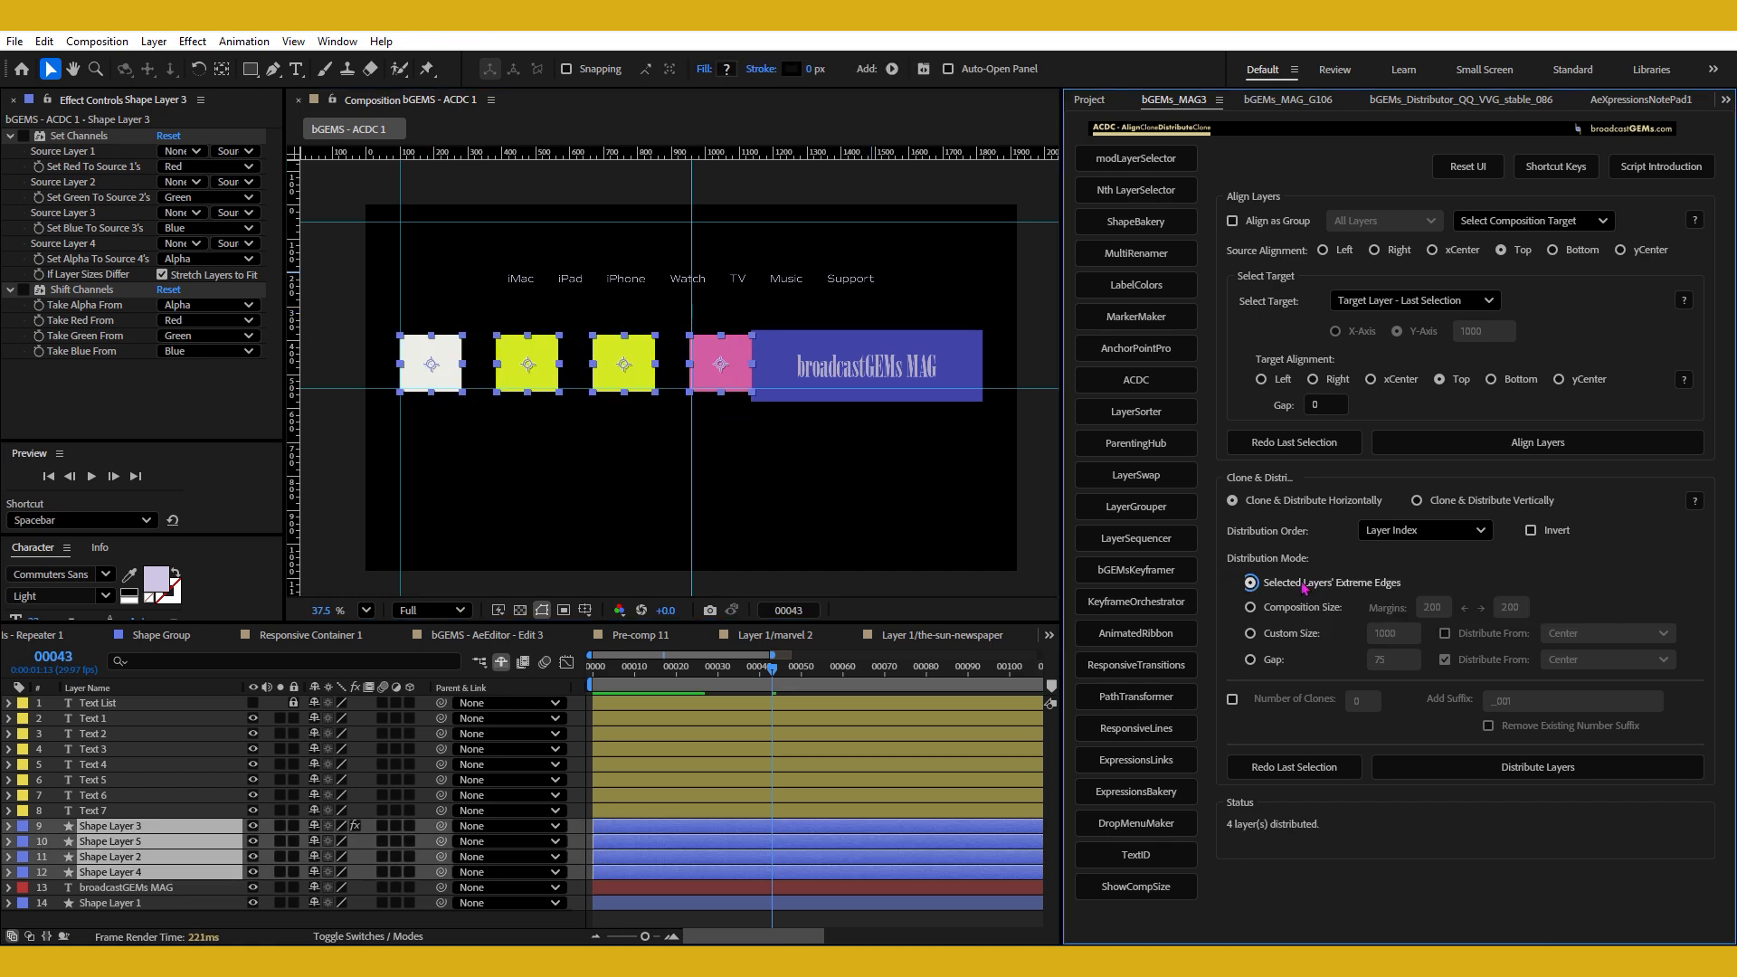
pyautogui.click(502, 470)
pyautogui.click(404, 382)
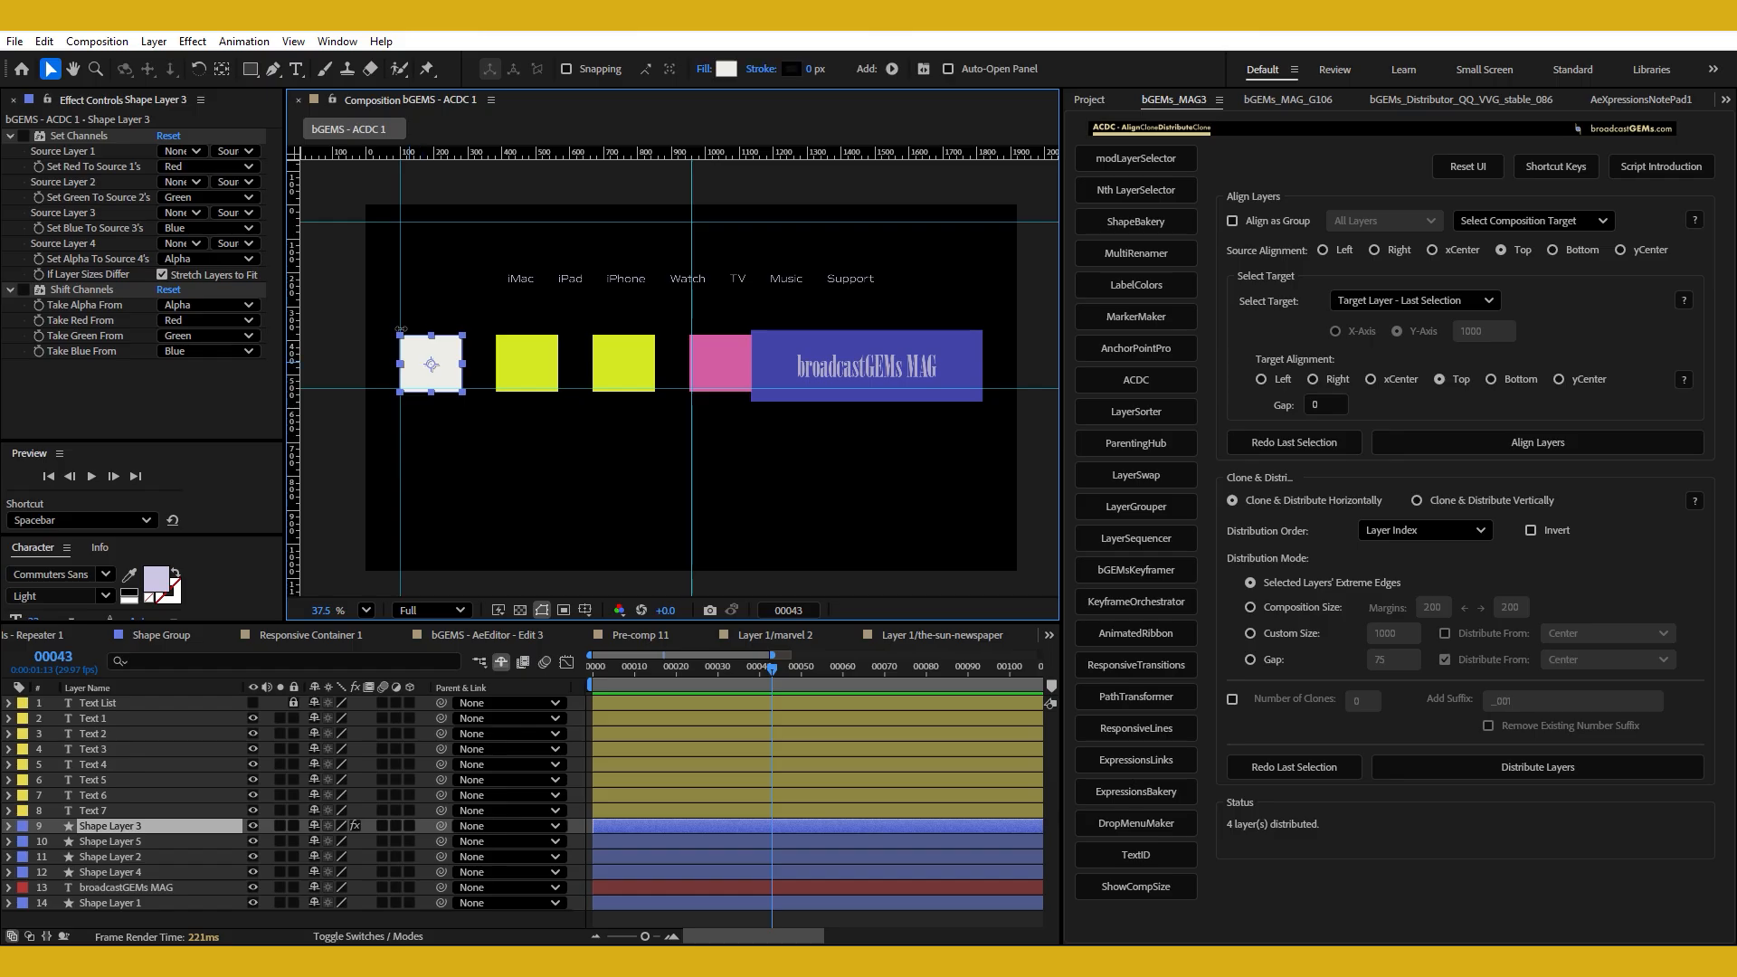
pyautogui.click(735, 365)
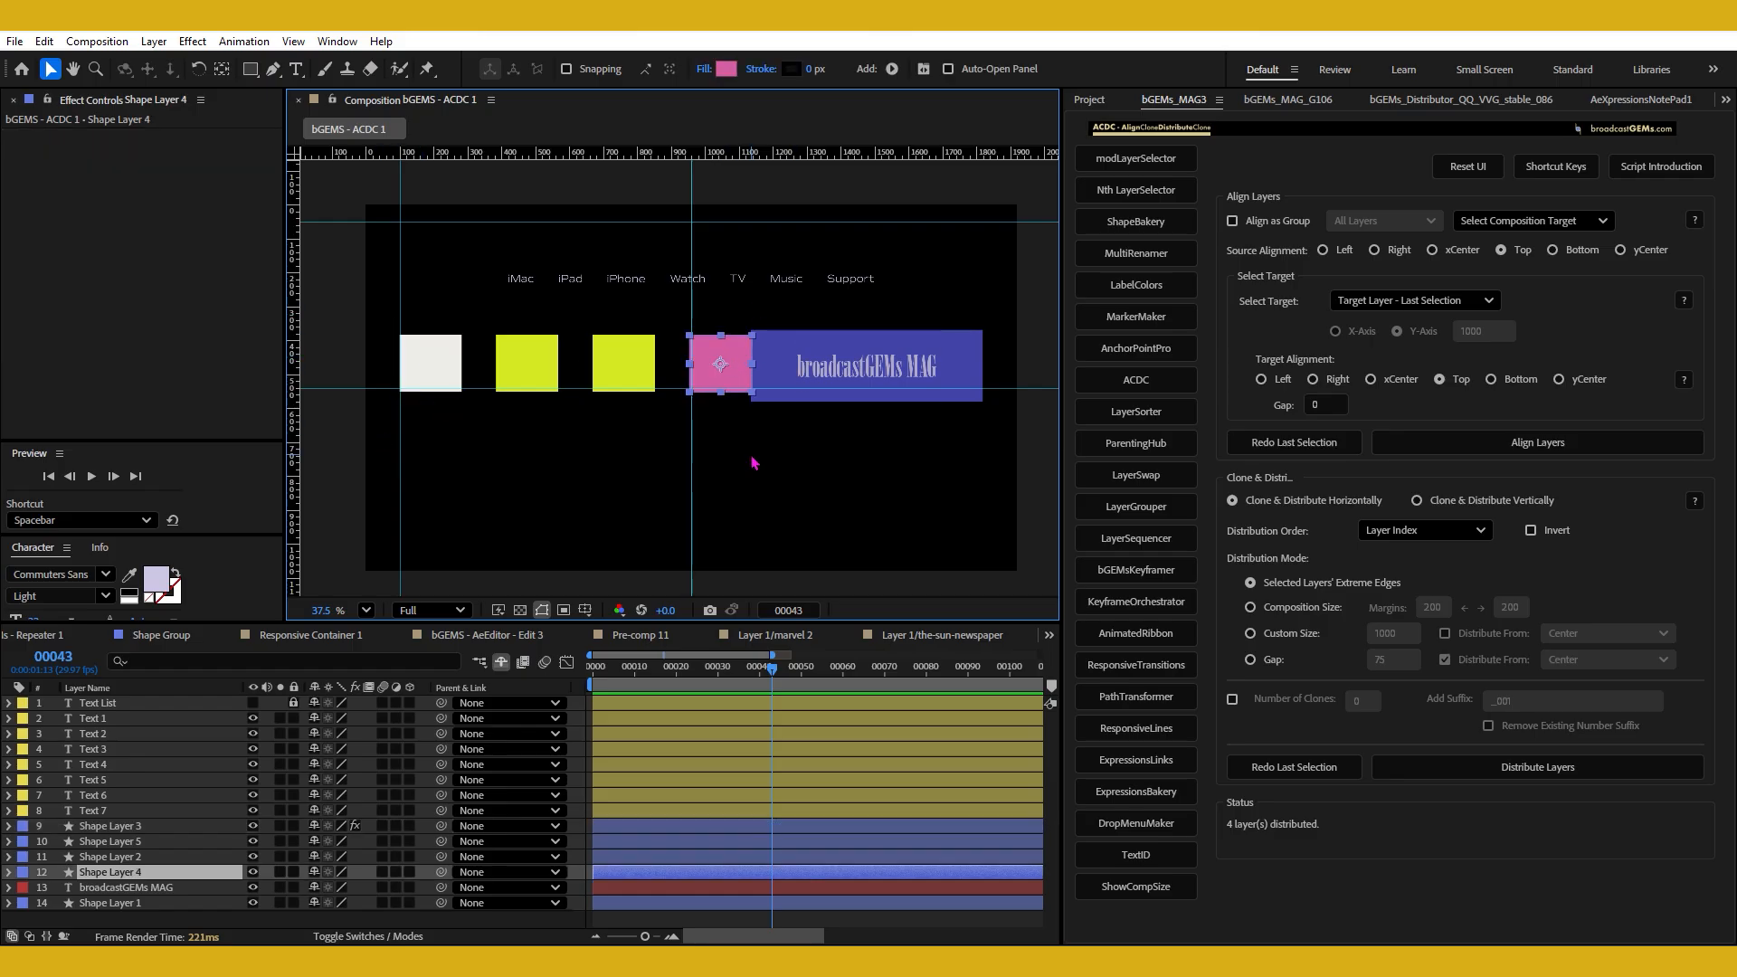
pyautogui.moveTo(438, 314); pyautogui.dragTo(706, 423)
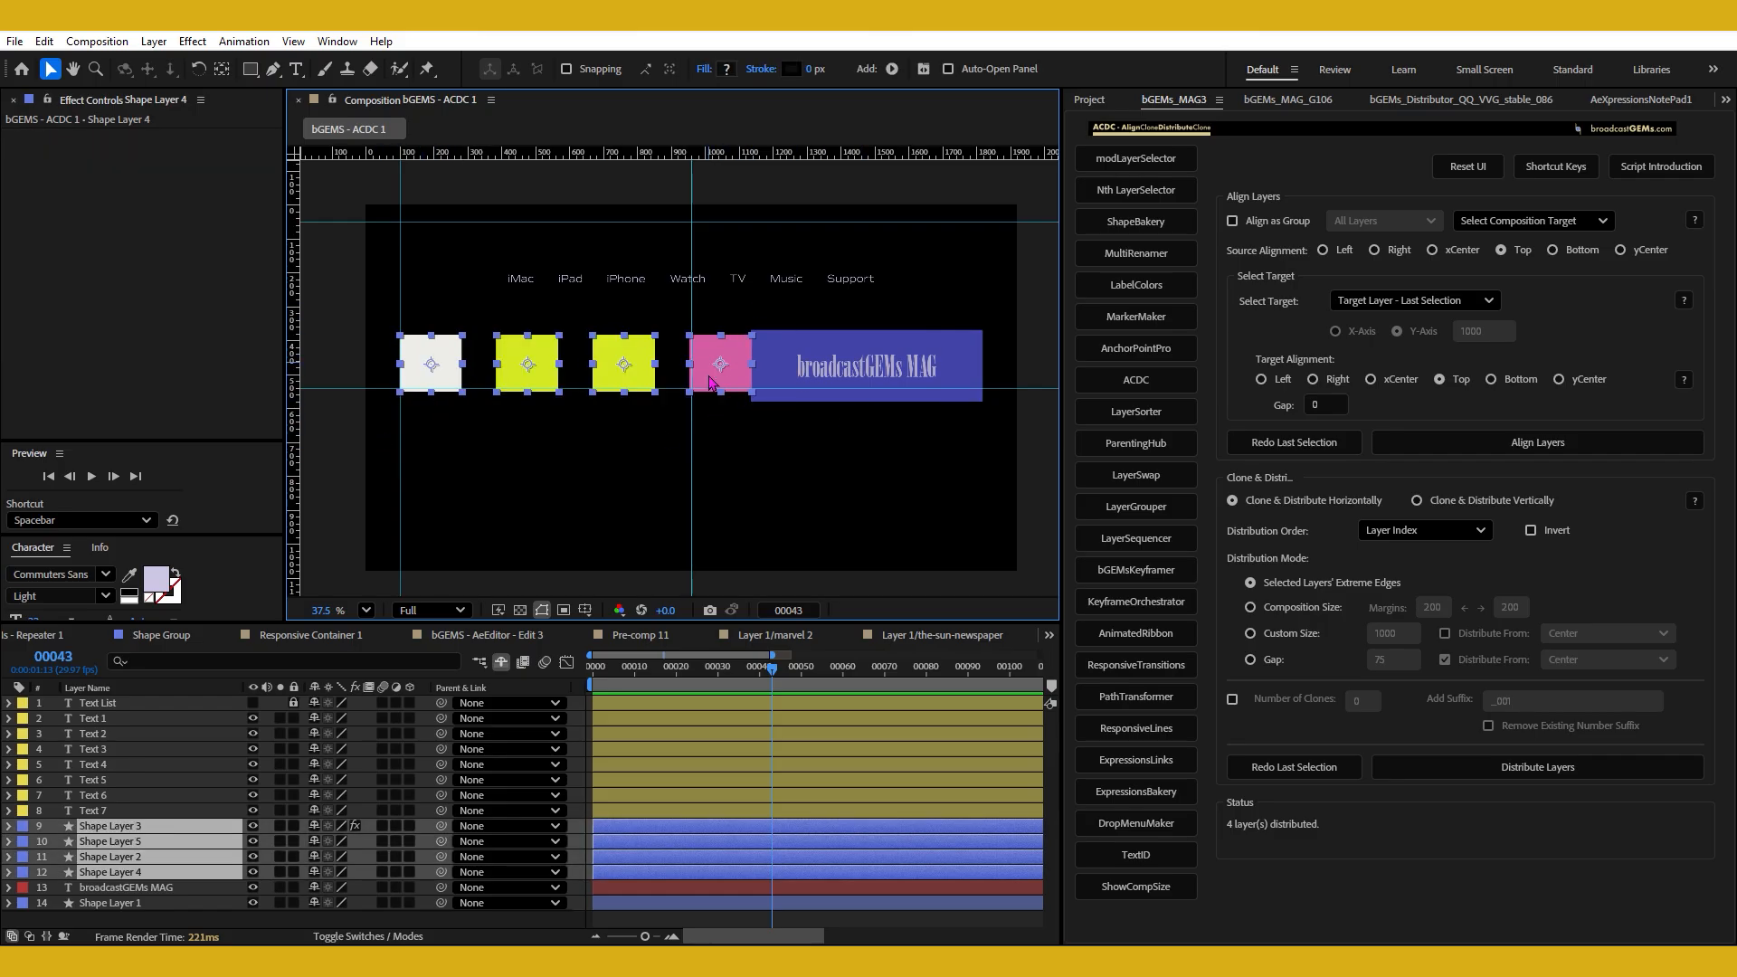
pyautogui.click(642, 437)
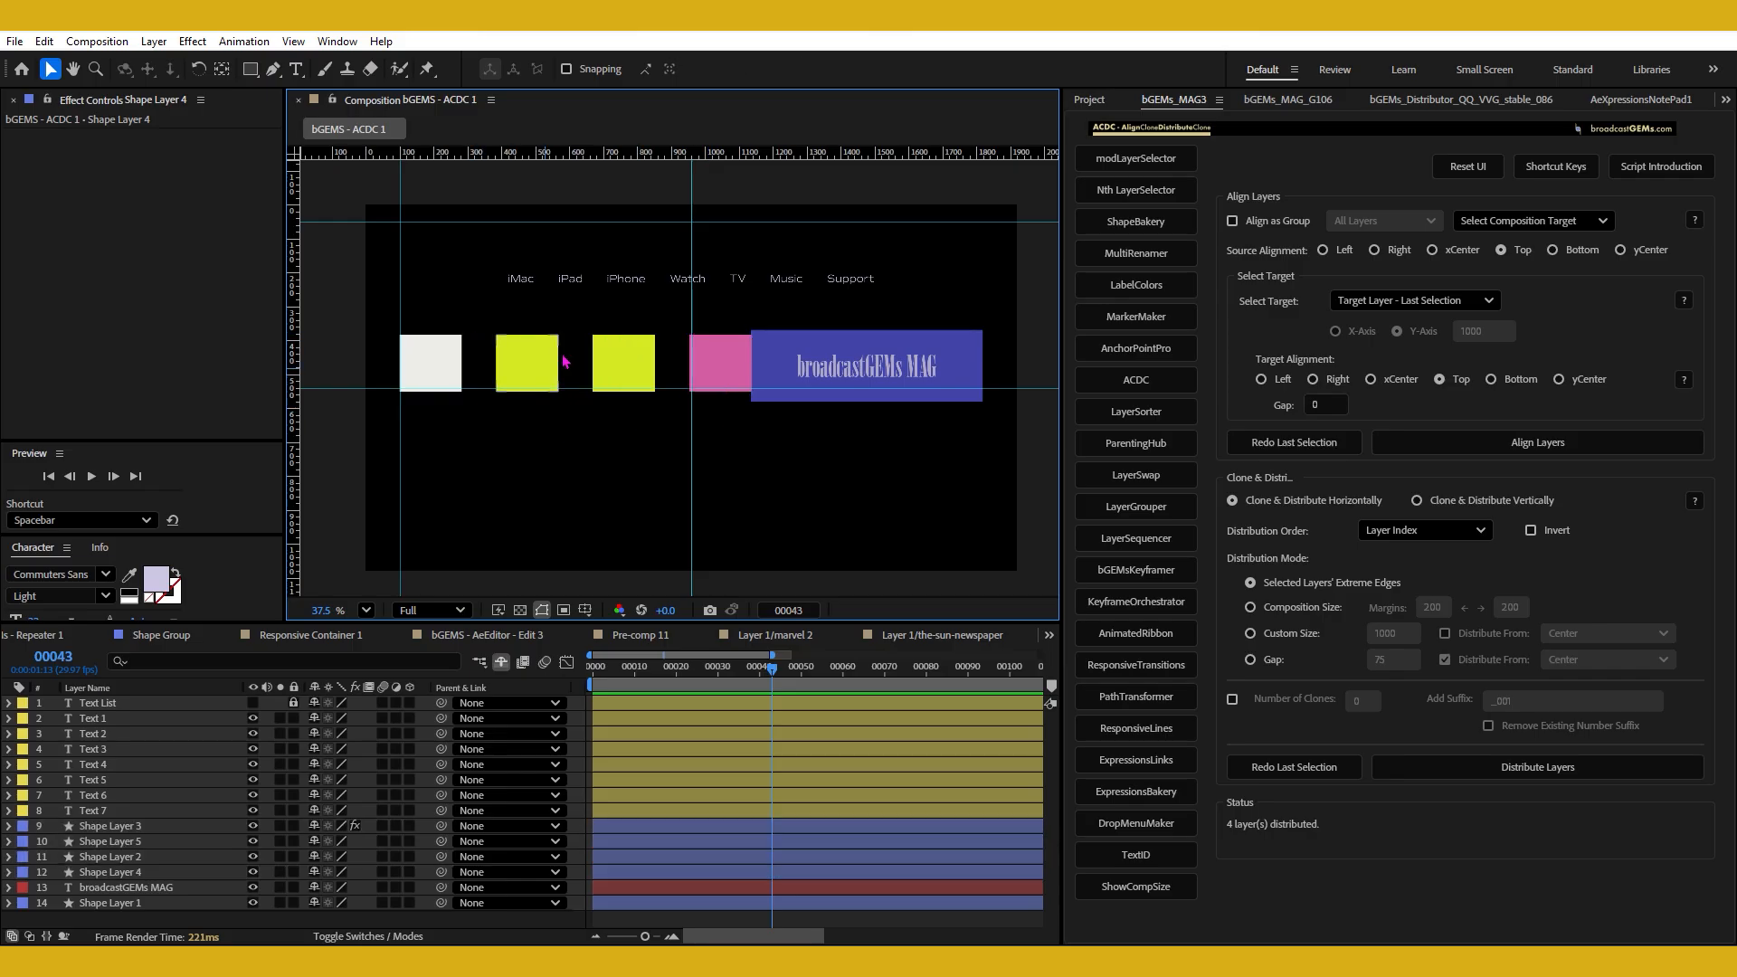
# Scale the two yellow squares to 77% and redistribute all four squares horizontally between their extreme edges.
pyautogui.click(638, 371)
pyautogui.keyDown('shift'); pyautogui.click(520, 380); pyautogui.keyUp('shift')
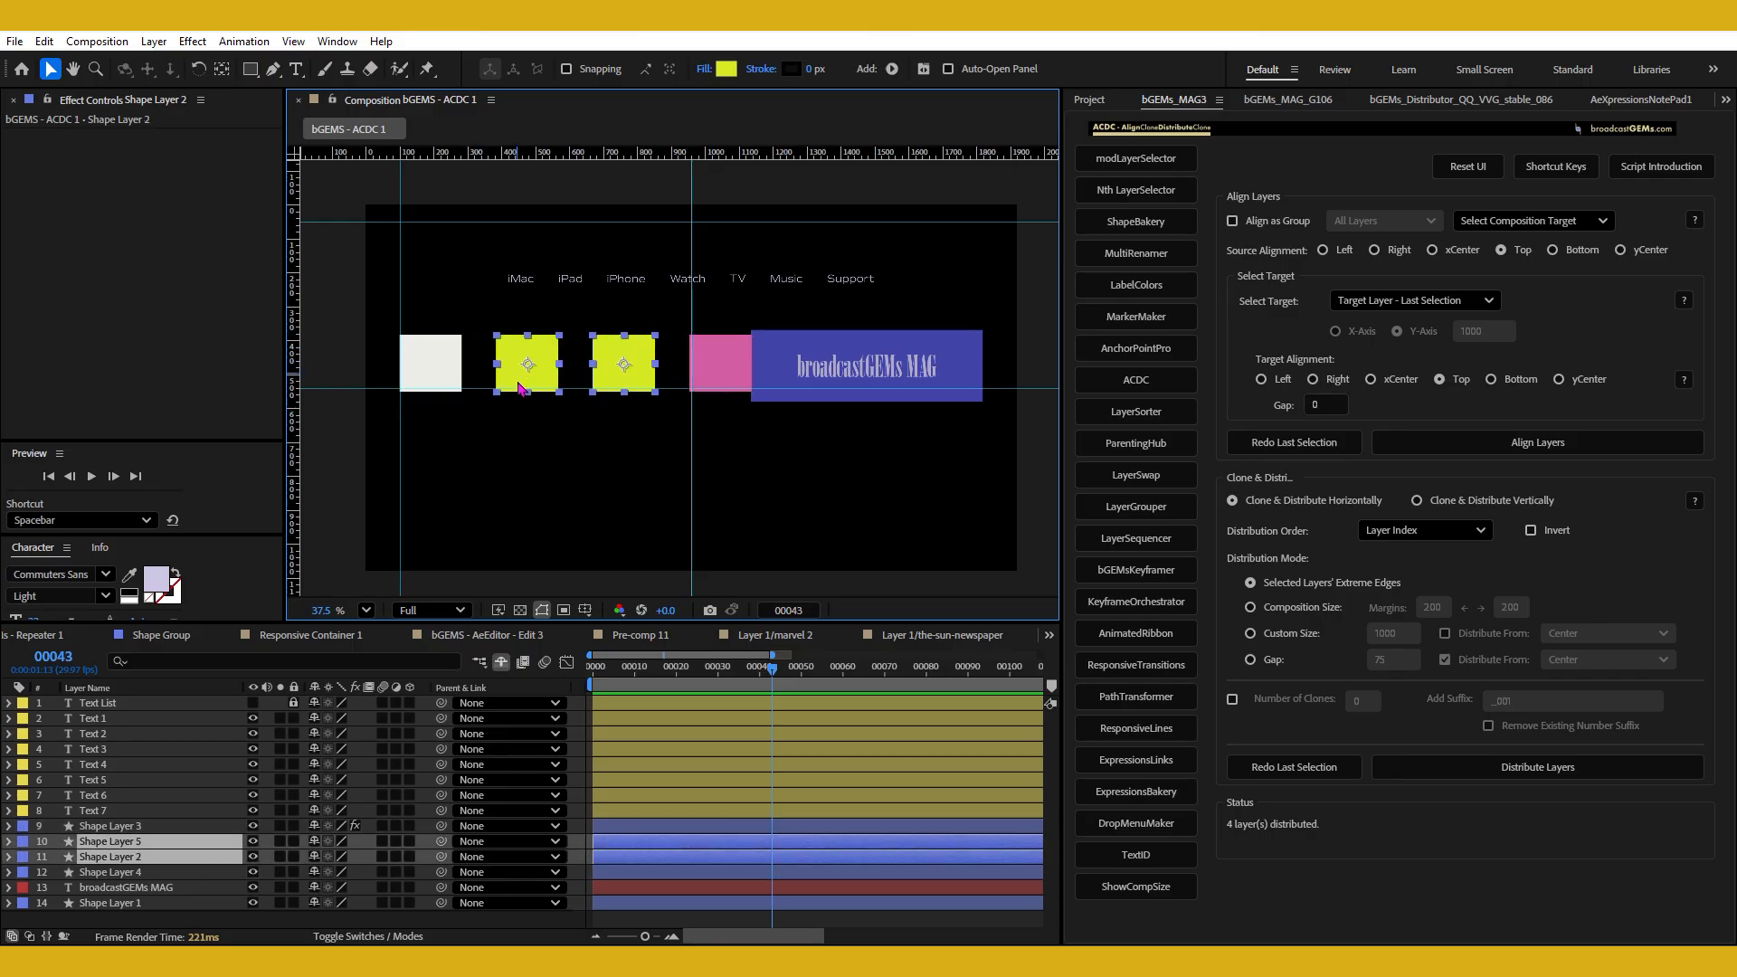
pyautogui.press('s')
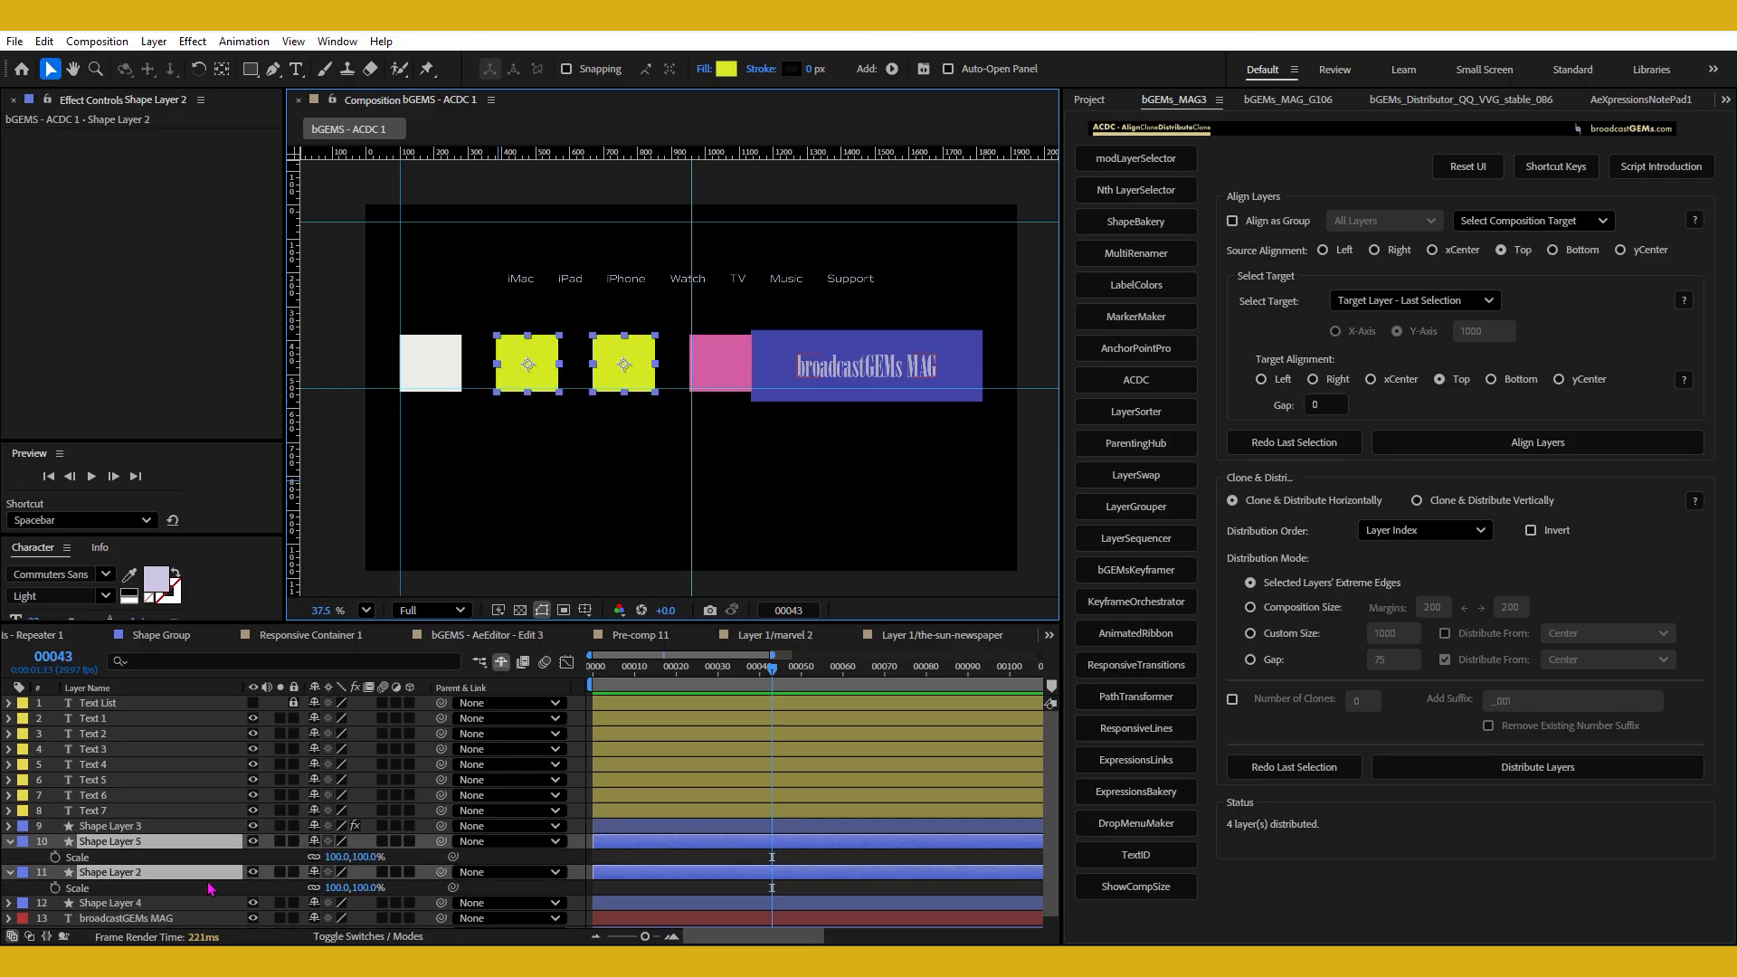
pyautogui.moveTo(312, 858); pyautogui.dragTo(311, 857)
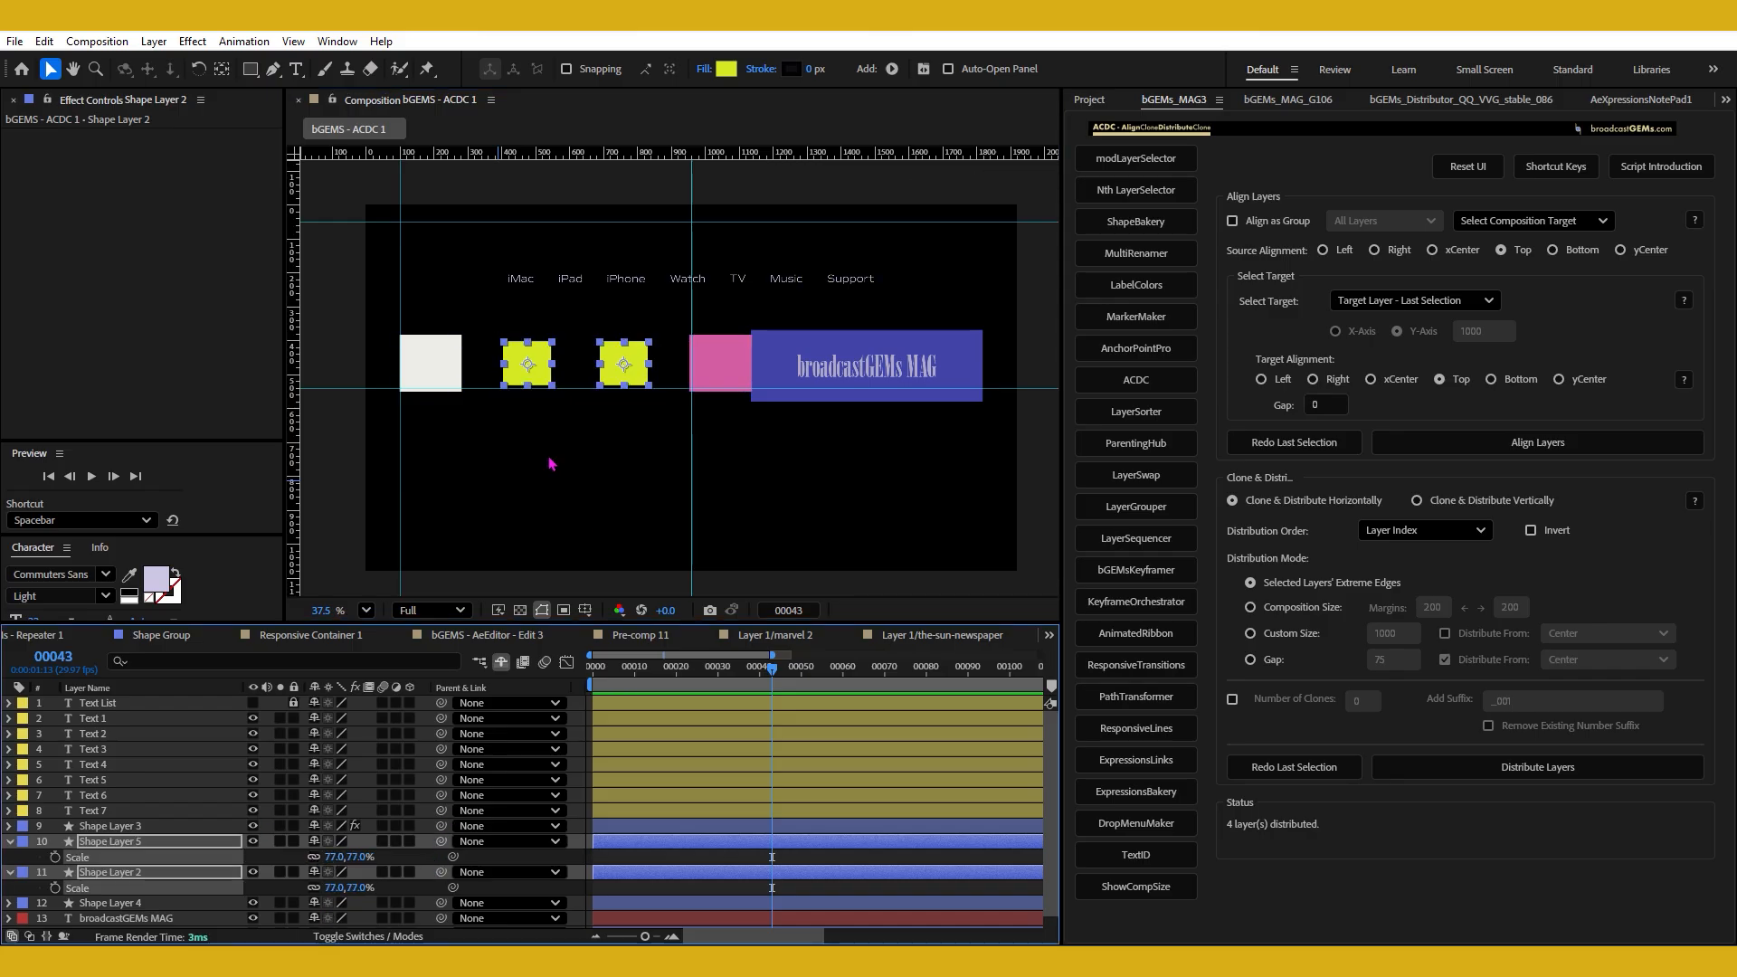
pyautogui.moveTo(370, 320); pyautogui.dragTo(725, 475)
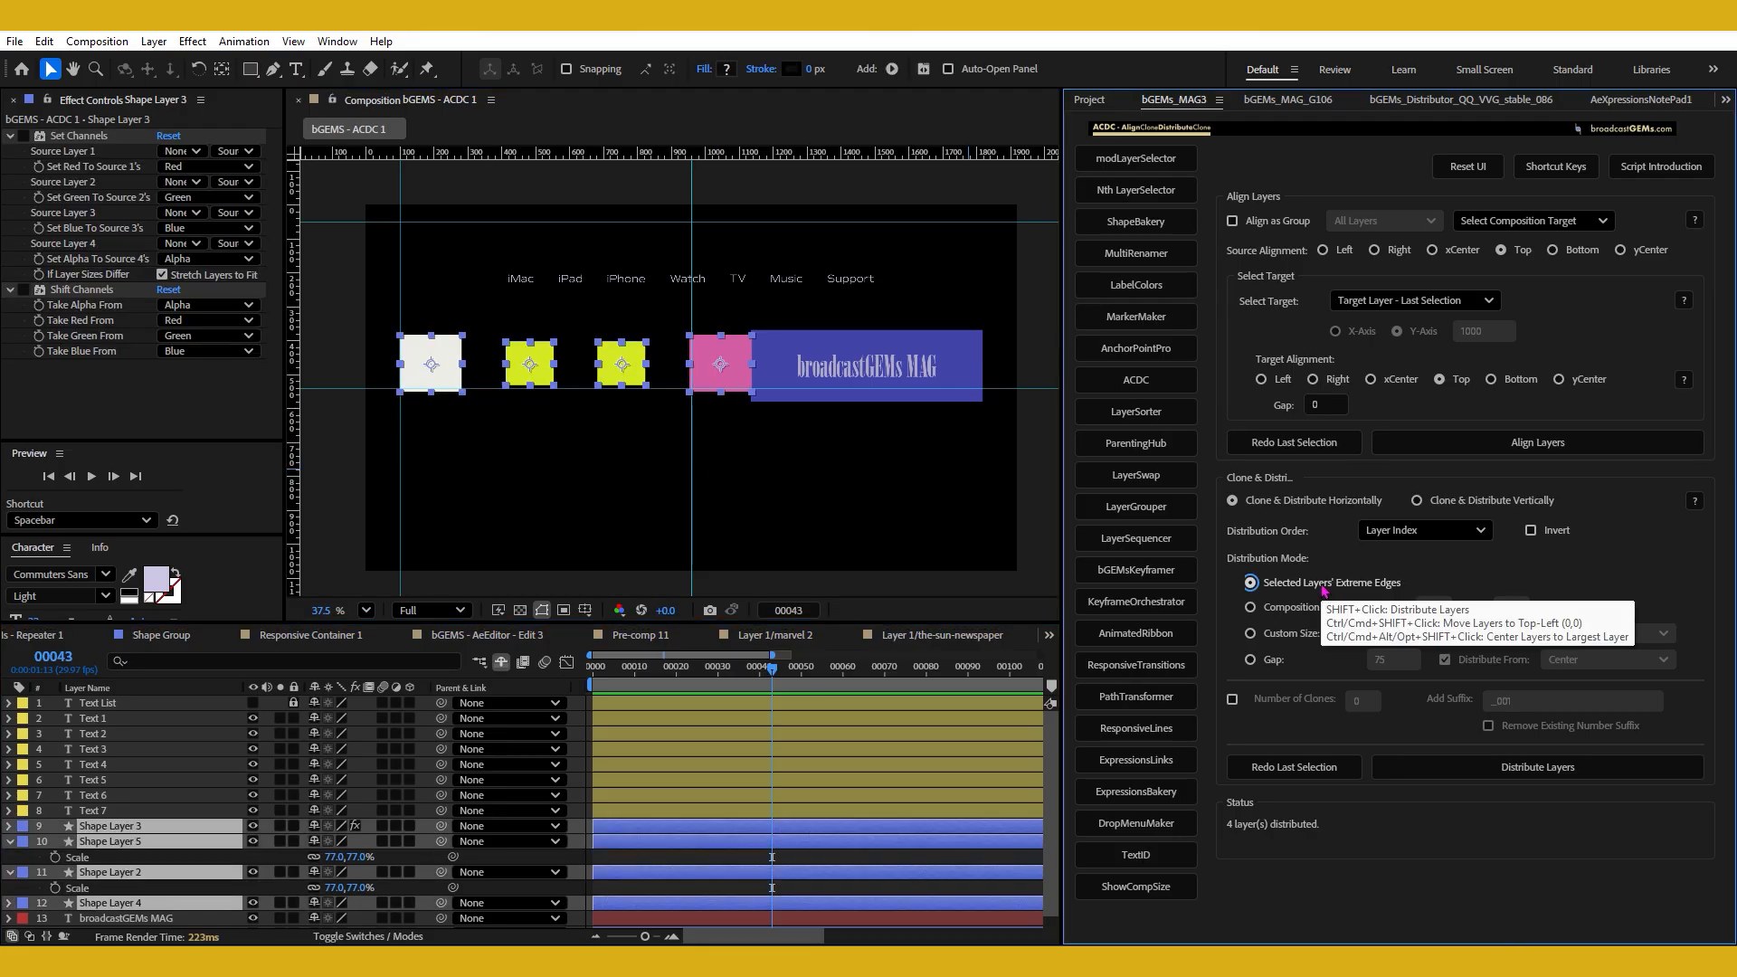
pyautogui.click(774, 505)
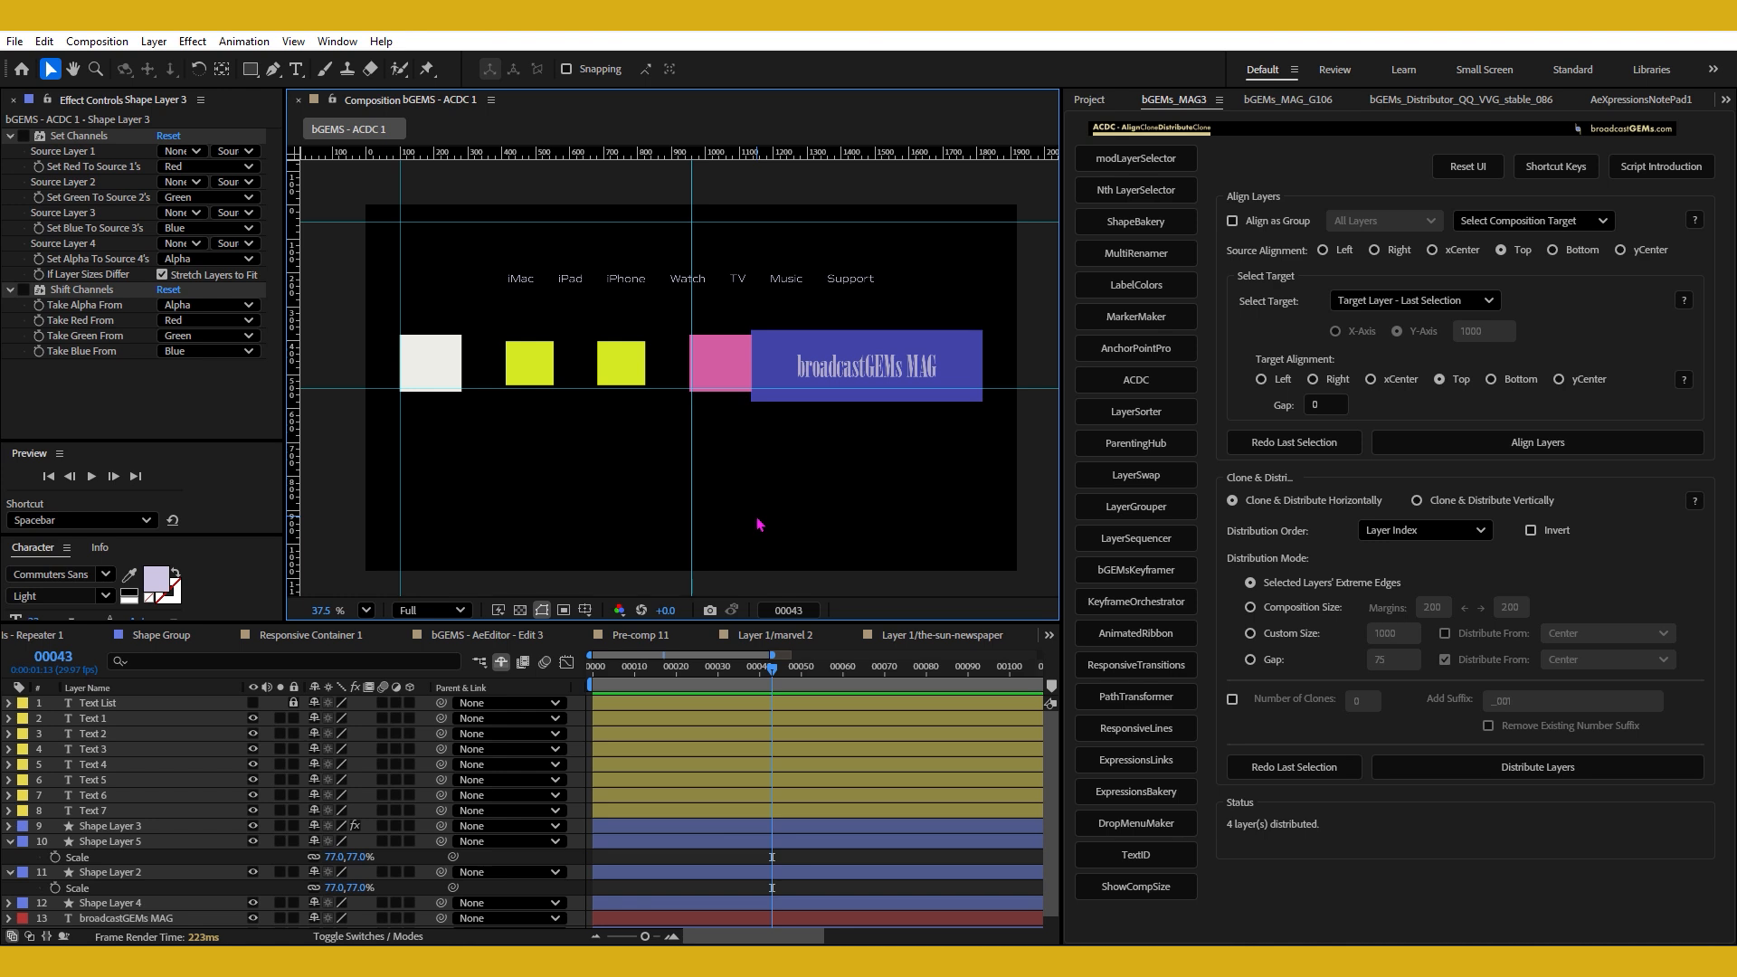
# Select the white square and move it to the composition's top-left corner with the script.
pyautogui.click(436, 357)
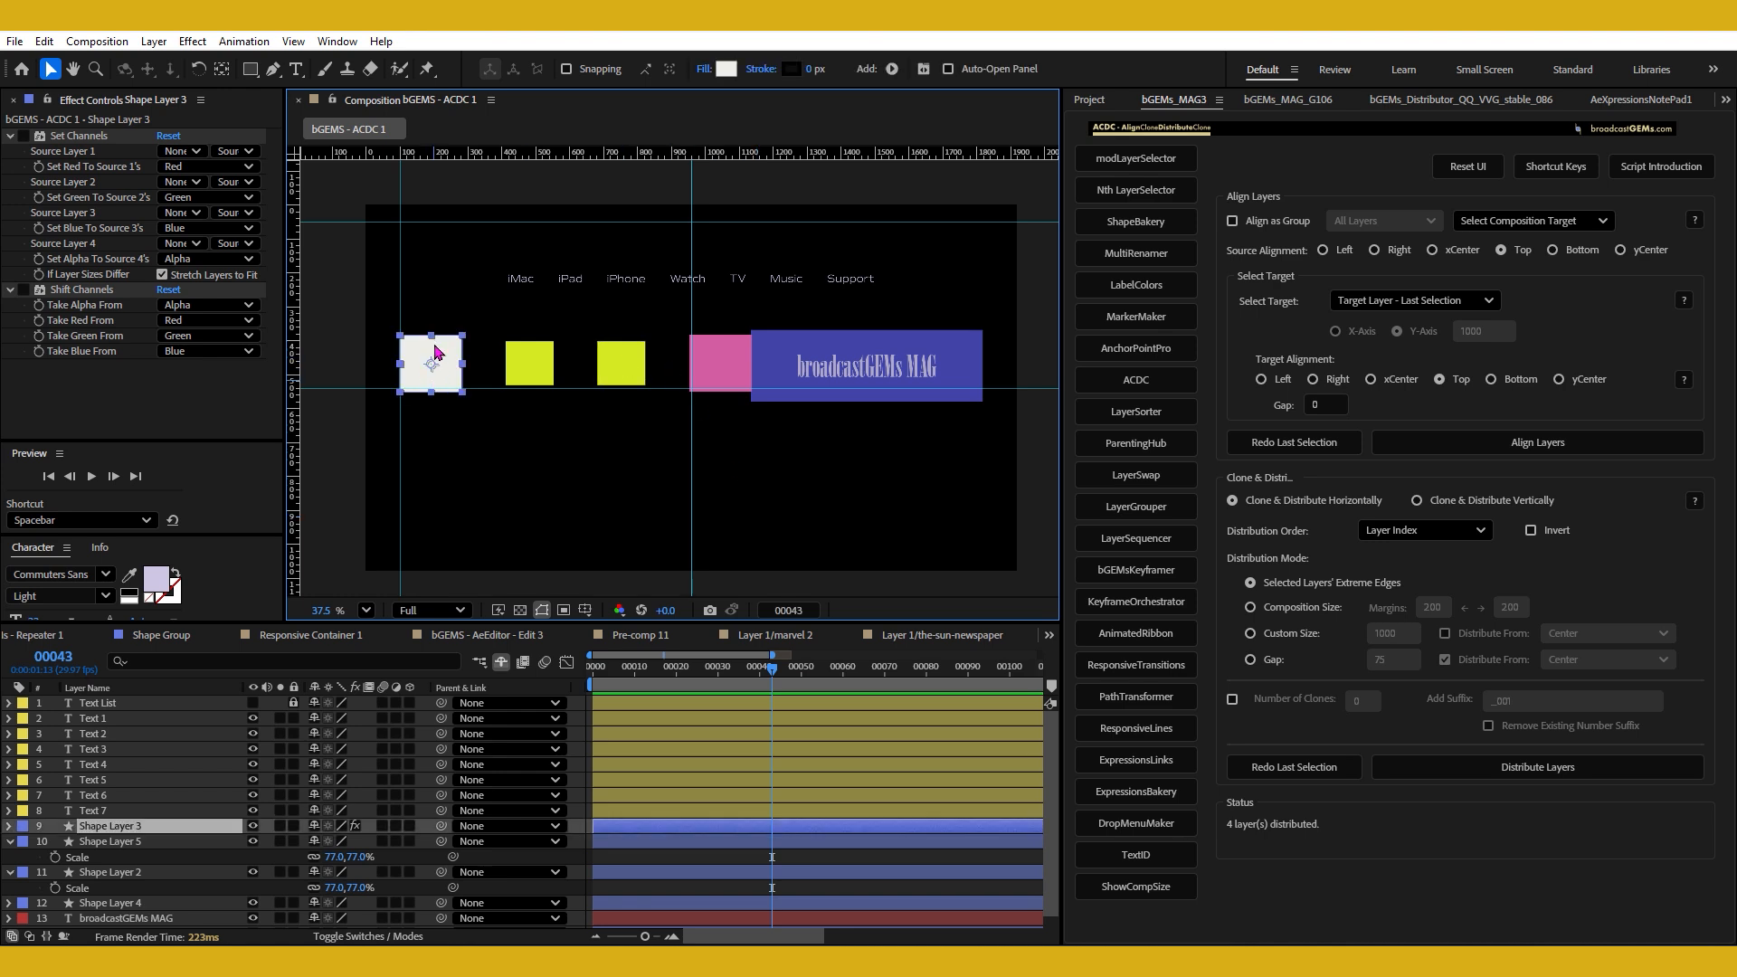
pyautogui.keyDown('shift'); pyautogui.click(1289, 588); pyautogui.keyUp('shift')
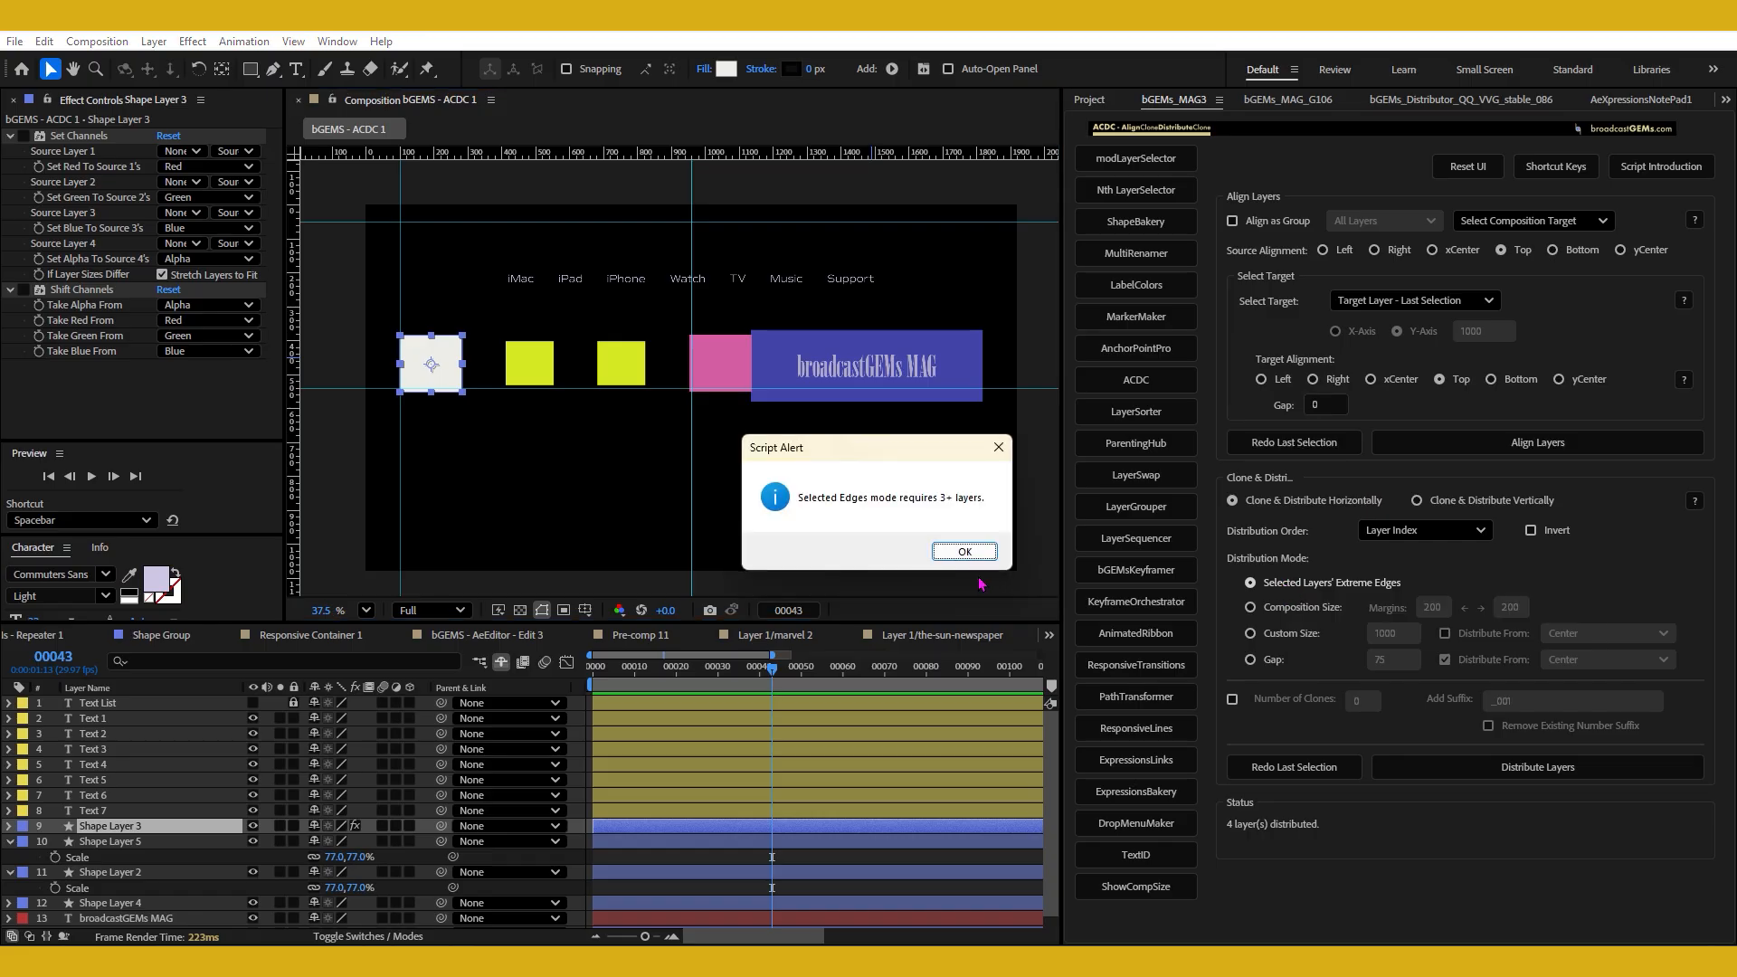
pyautogui.click(967, 551)
pyautogui.keyDown('ctrl'); pyautogui.click(1288, 586); pyautogui.keyUp('ctrl')
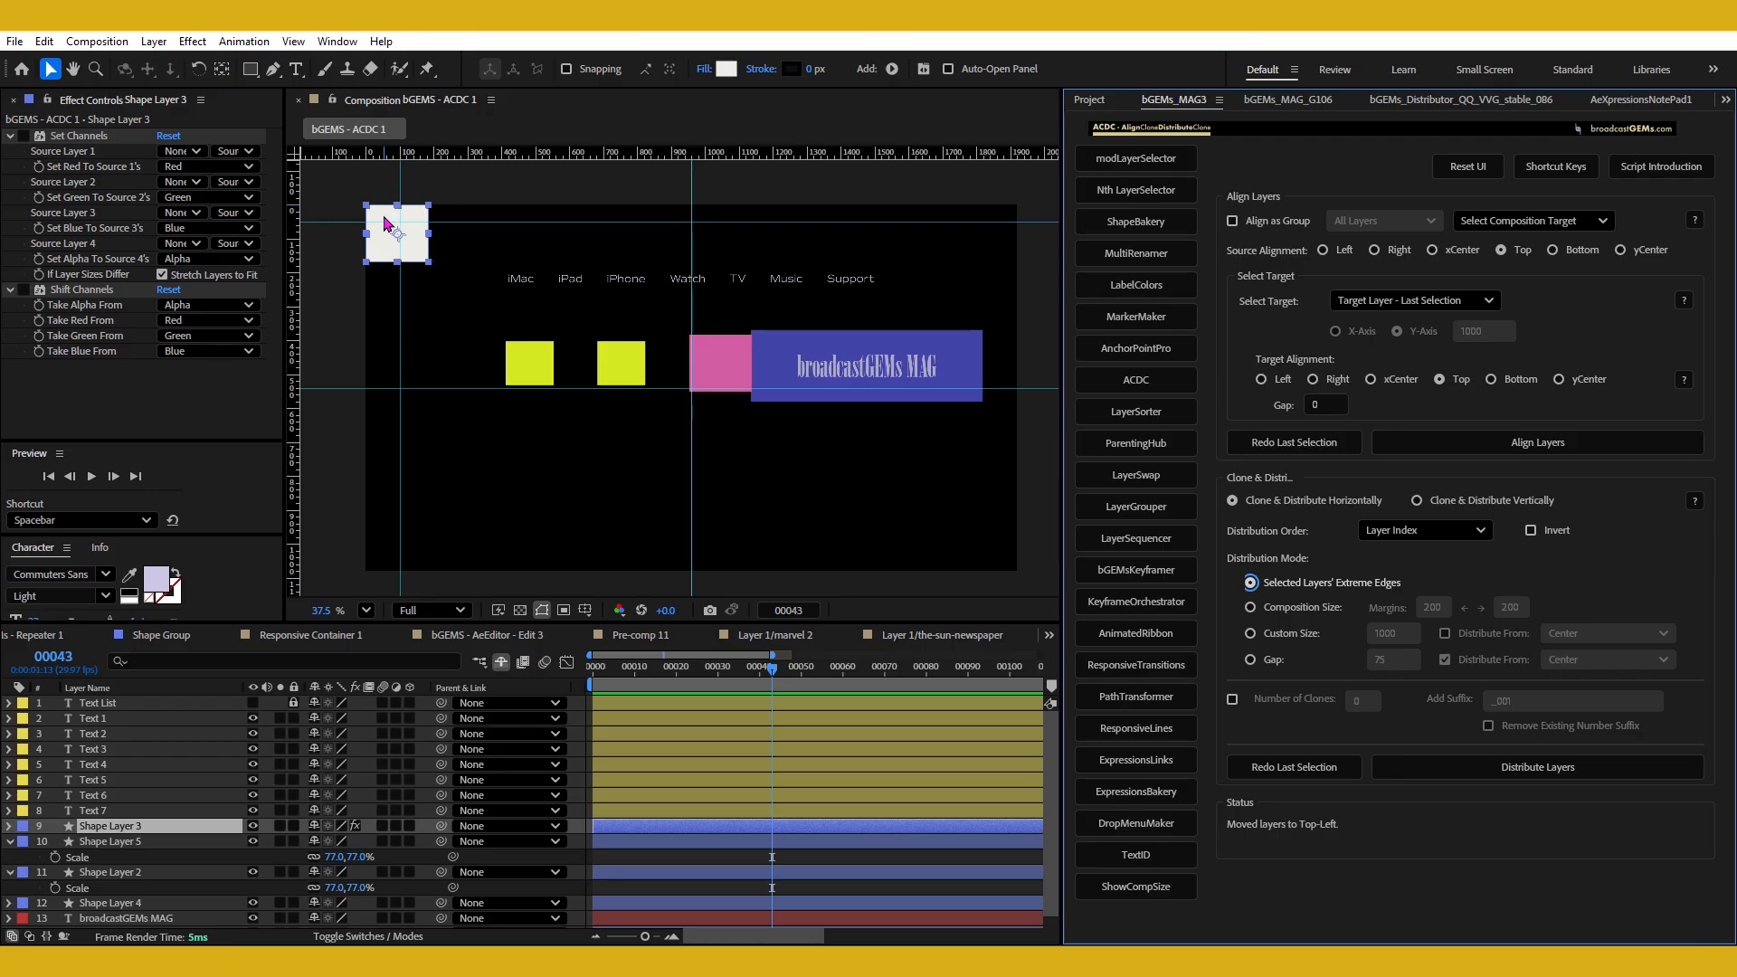
# Center the white square in the composition, and move it to the composition's bottom-right corner.
pyautogui.keyDown('ctrl'); pyautogui.keyDown('shift'); pyautogui.click(1304, 613); pyautogui.keyUp('shift'); pyautogui.keyUp('ctrl')
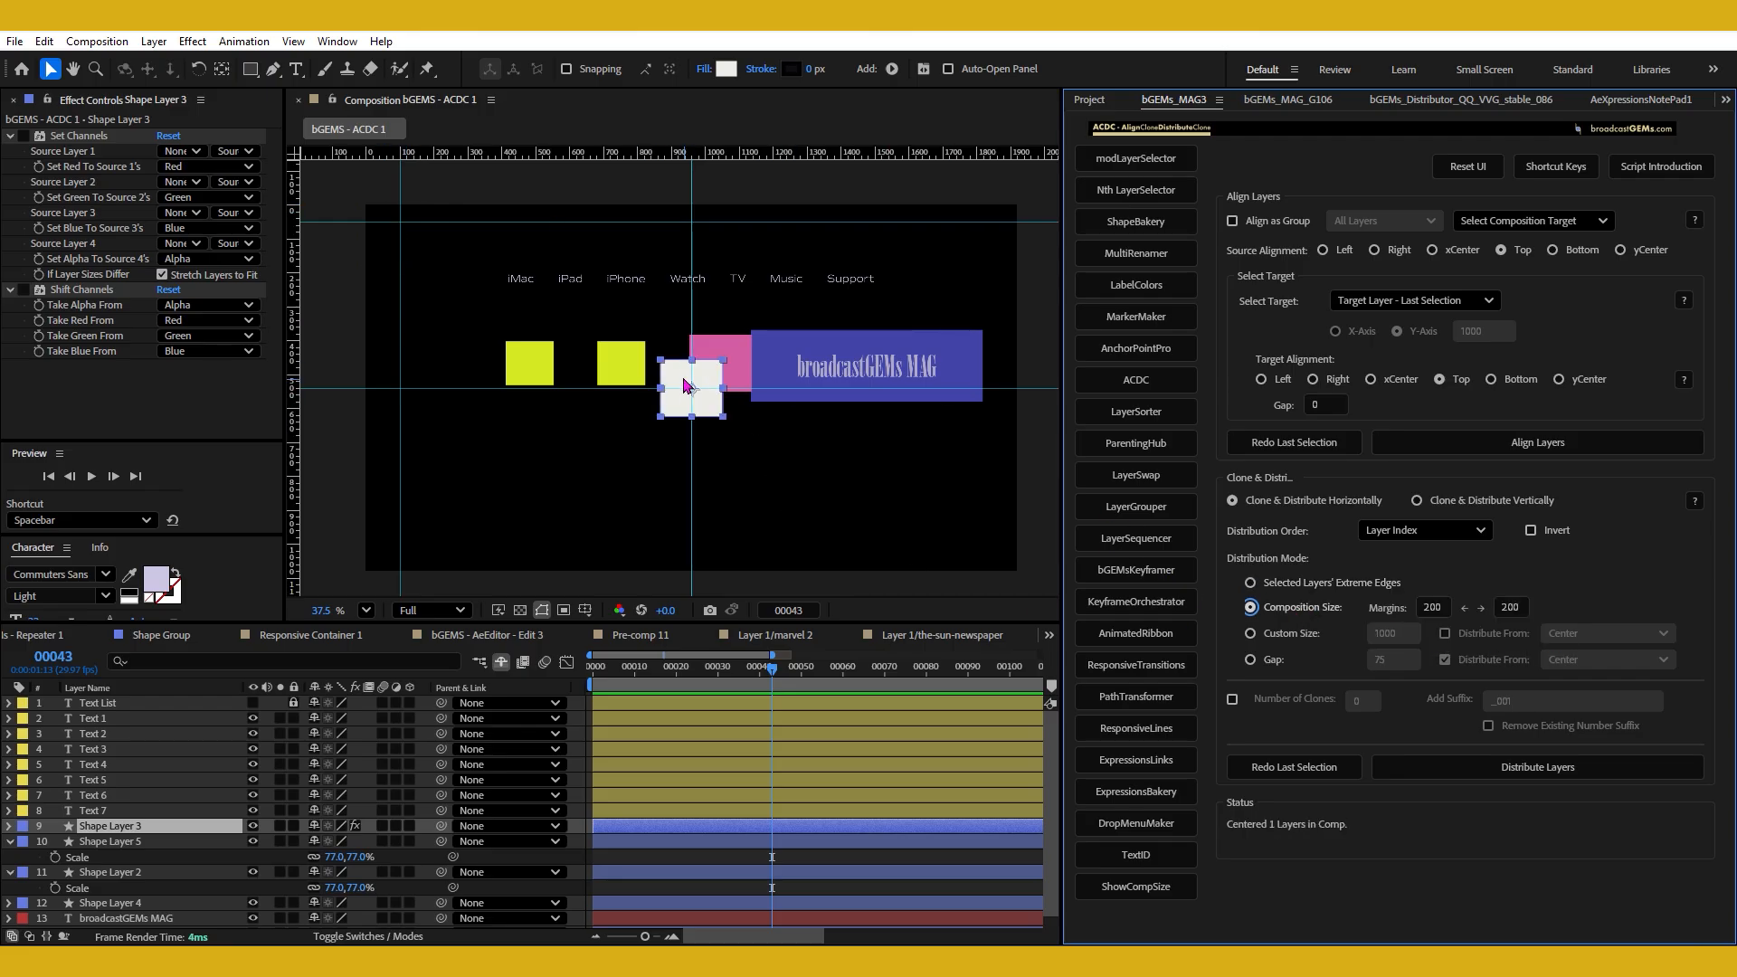
pyautogui.click(1277, 638)
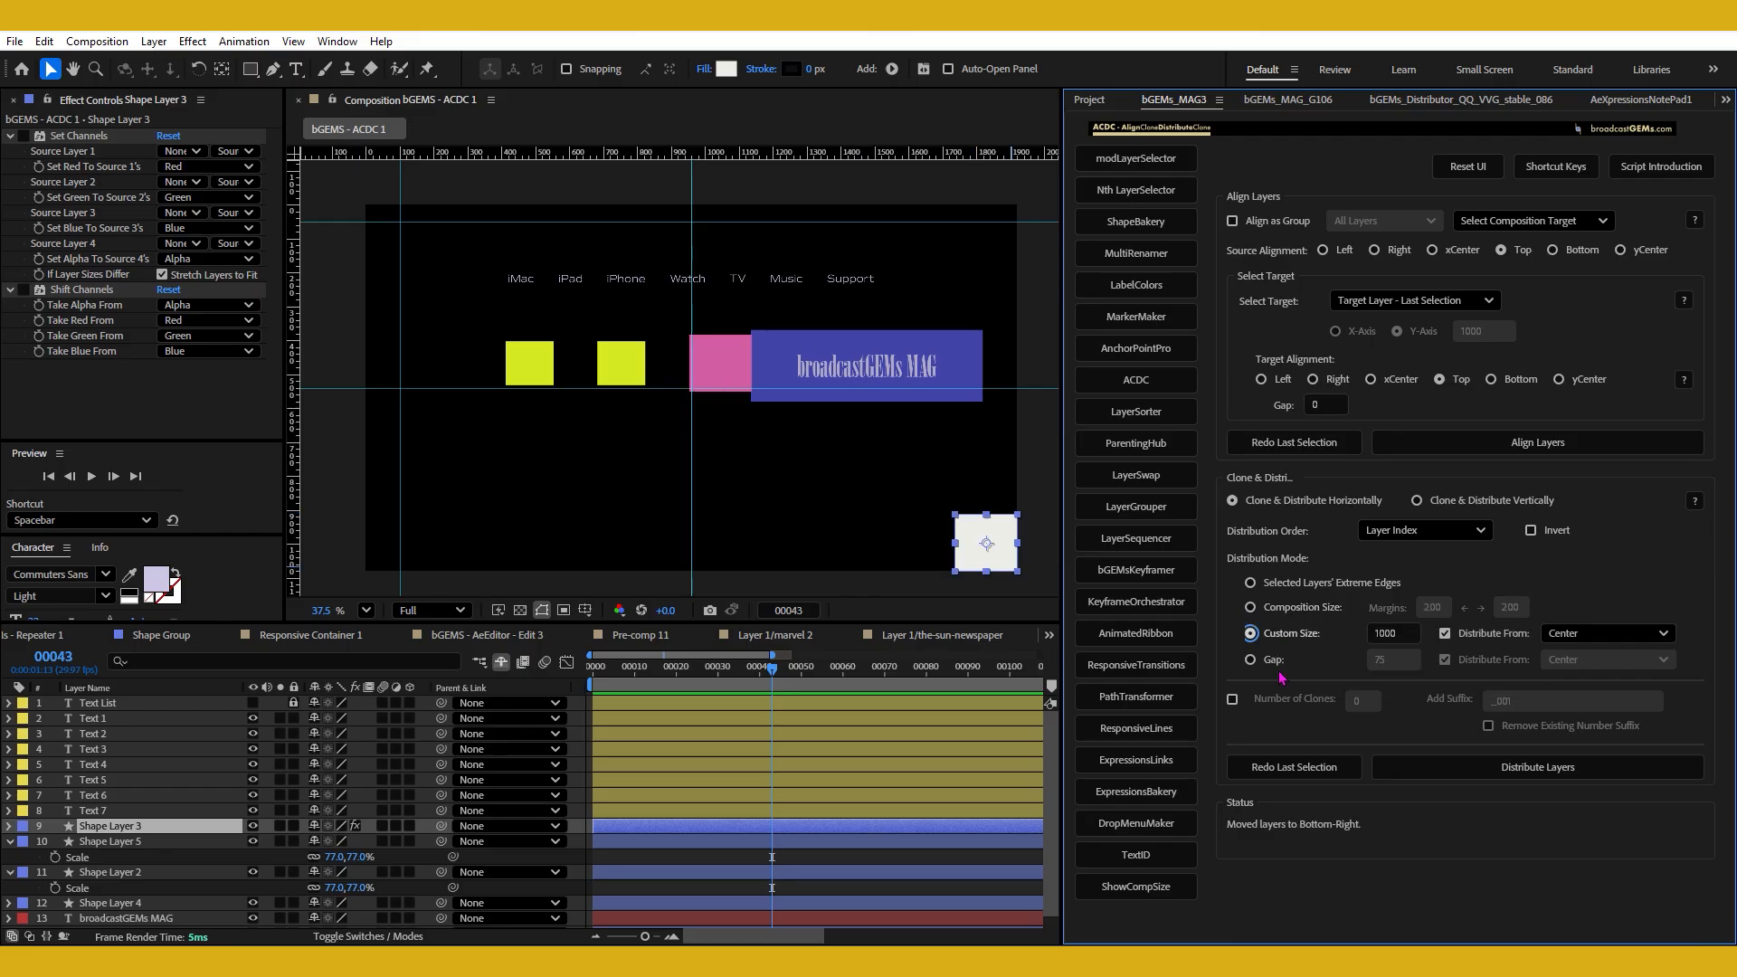
# Set the distribution mode to Gap and move the white square to the empty area below the yellow squares.
pyautogui.click(1275, 667)
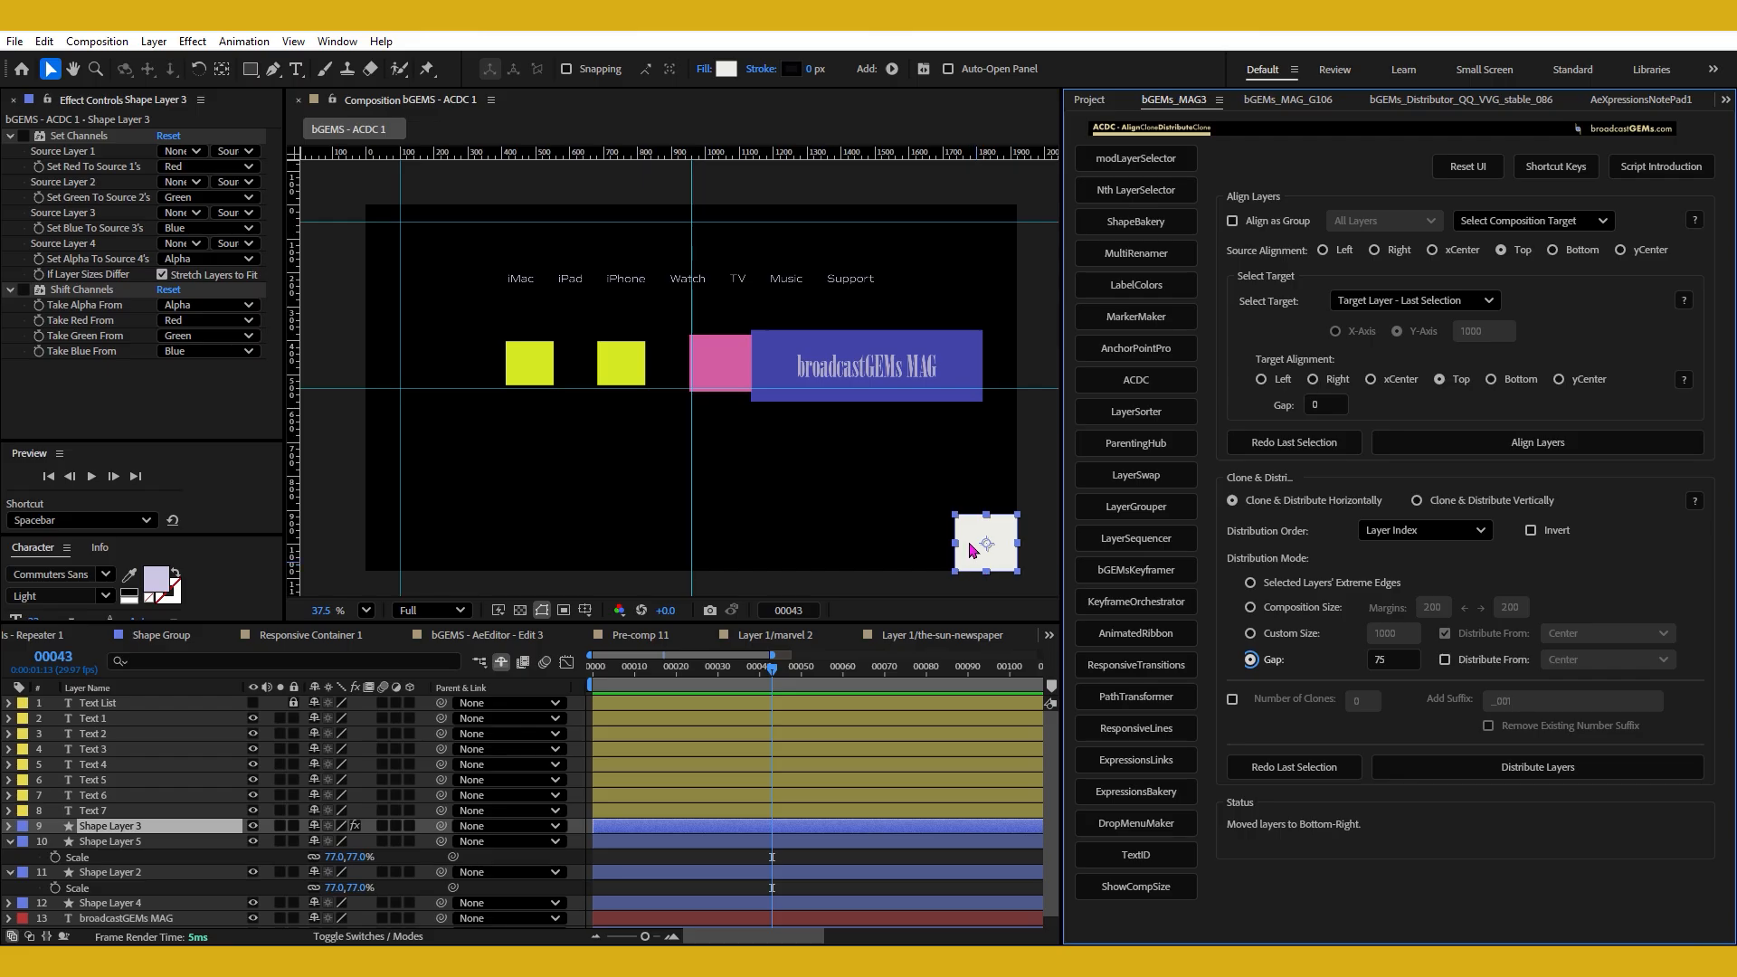
pyautogui.moveTo(971, 545); pyautogui.dragTo(812, 513)
pyautogui.press('Return')
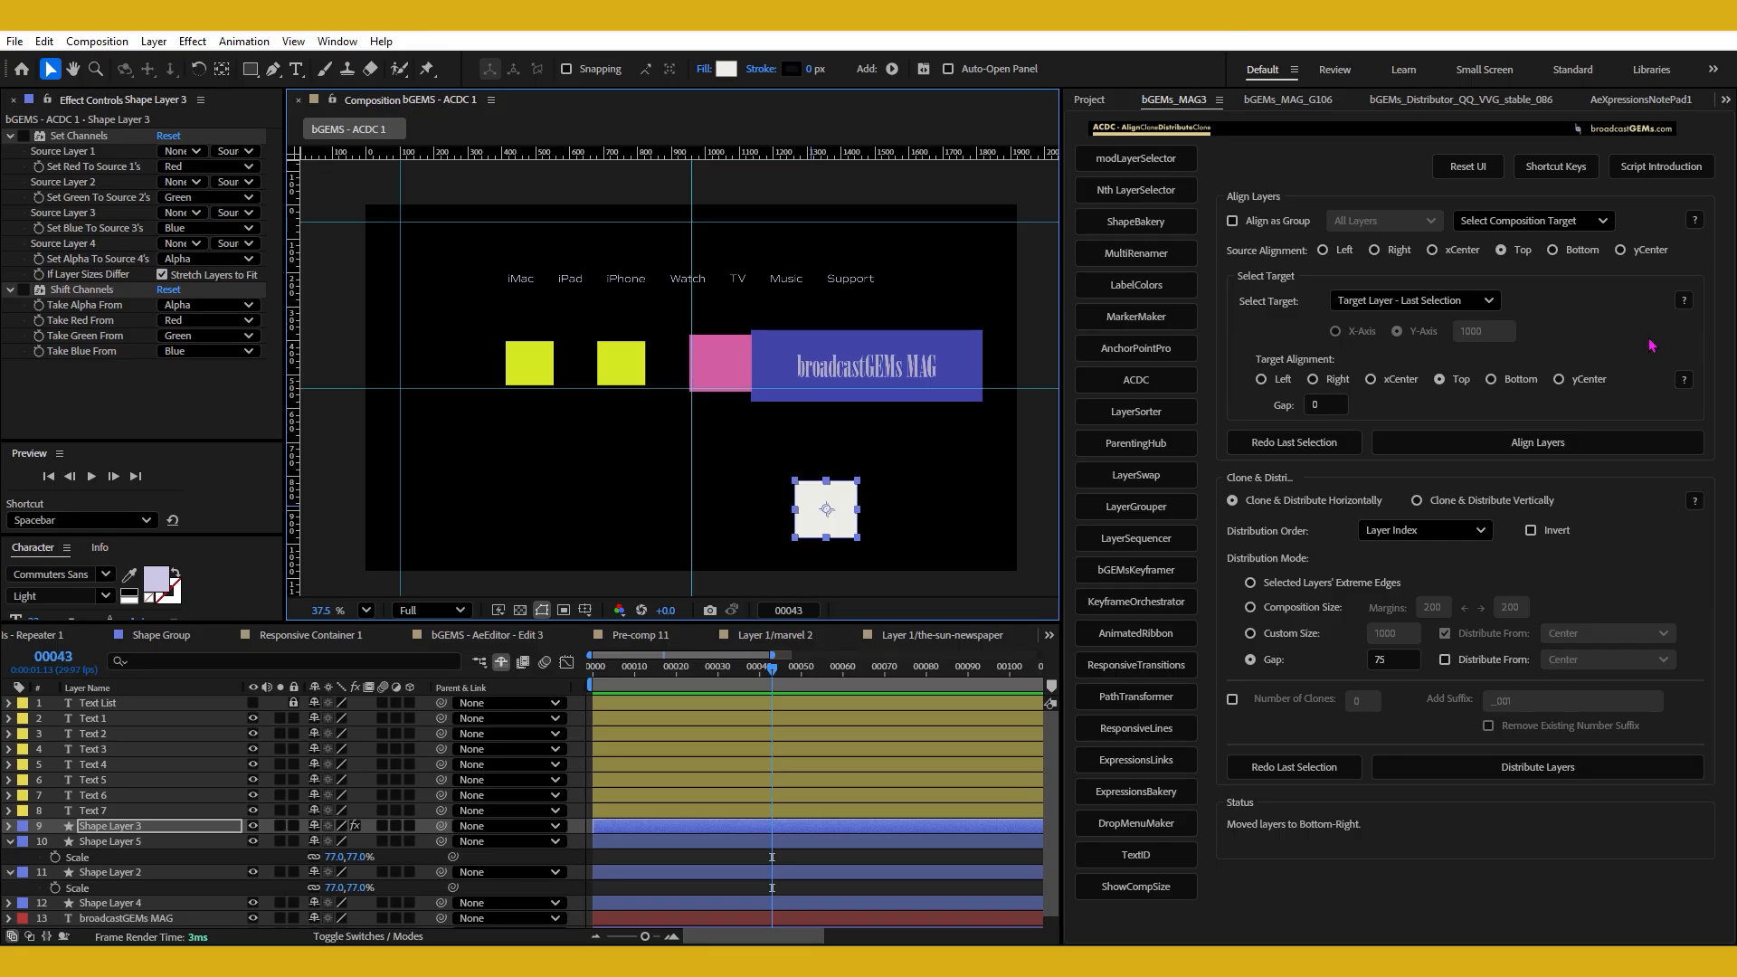
pyautogui.moveTo(805, 516); pyautogui.dragTo(568, 467)
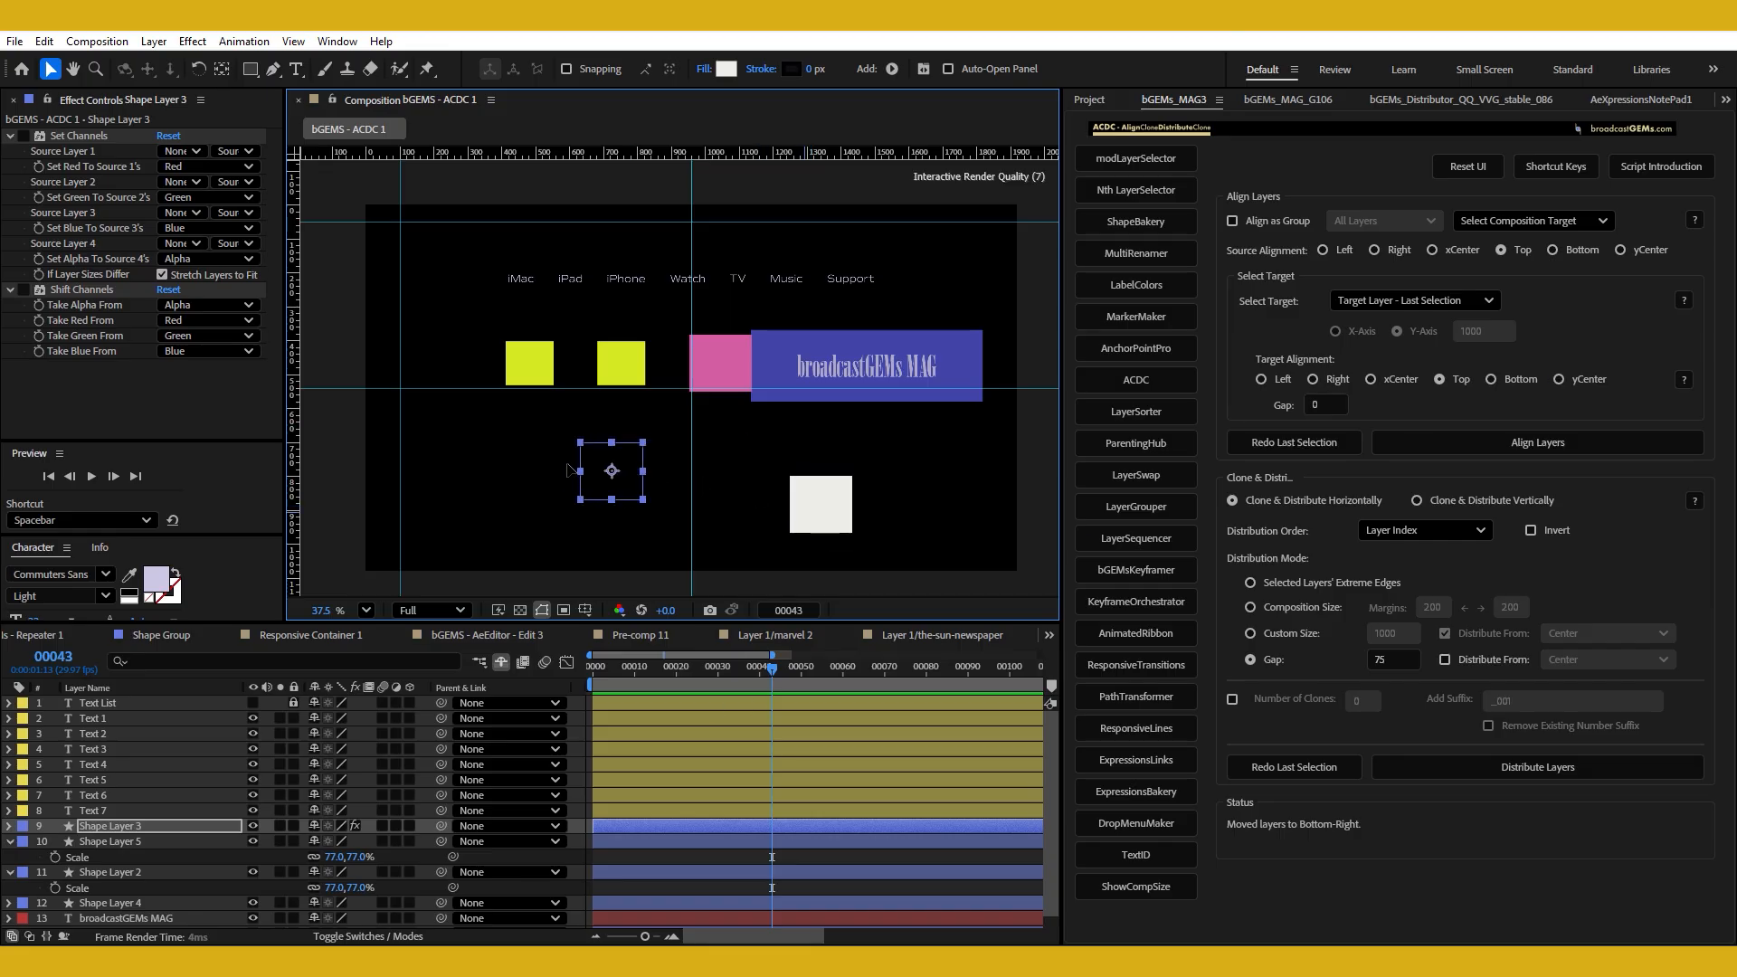
pyautogui.click(1296, 704)
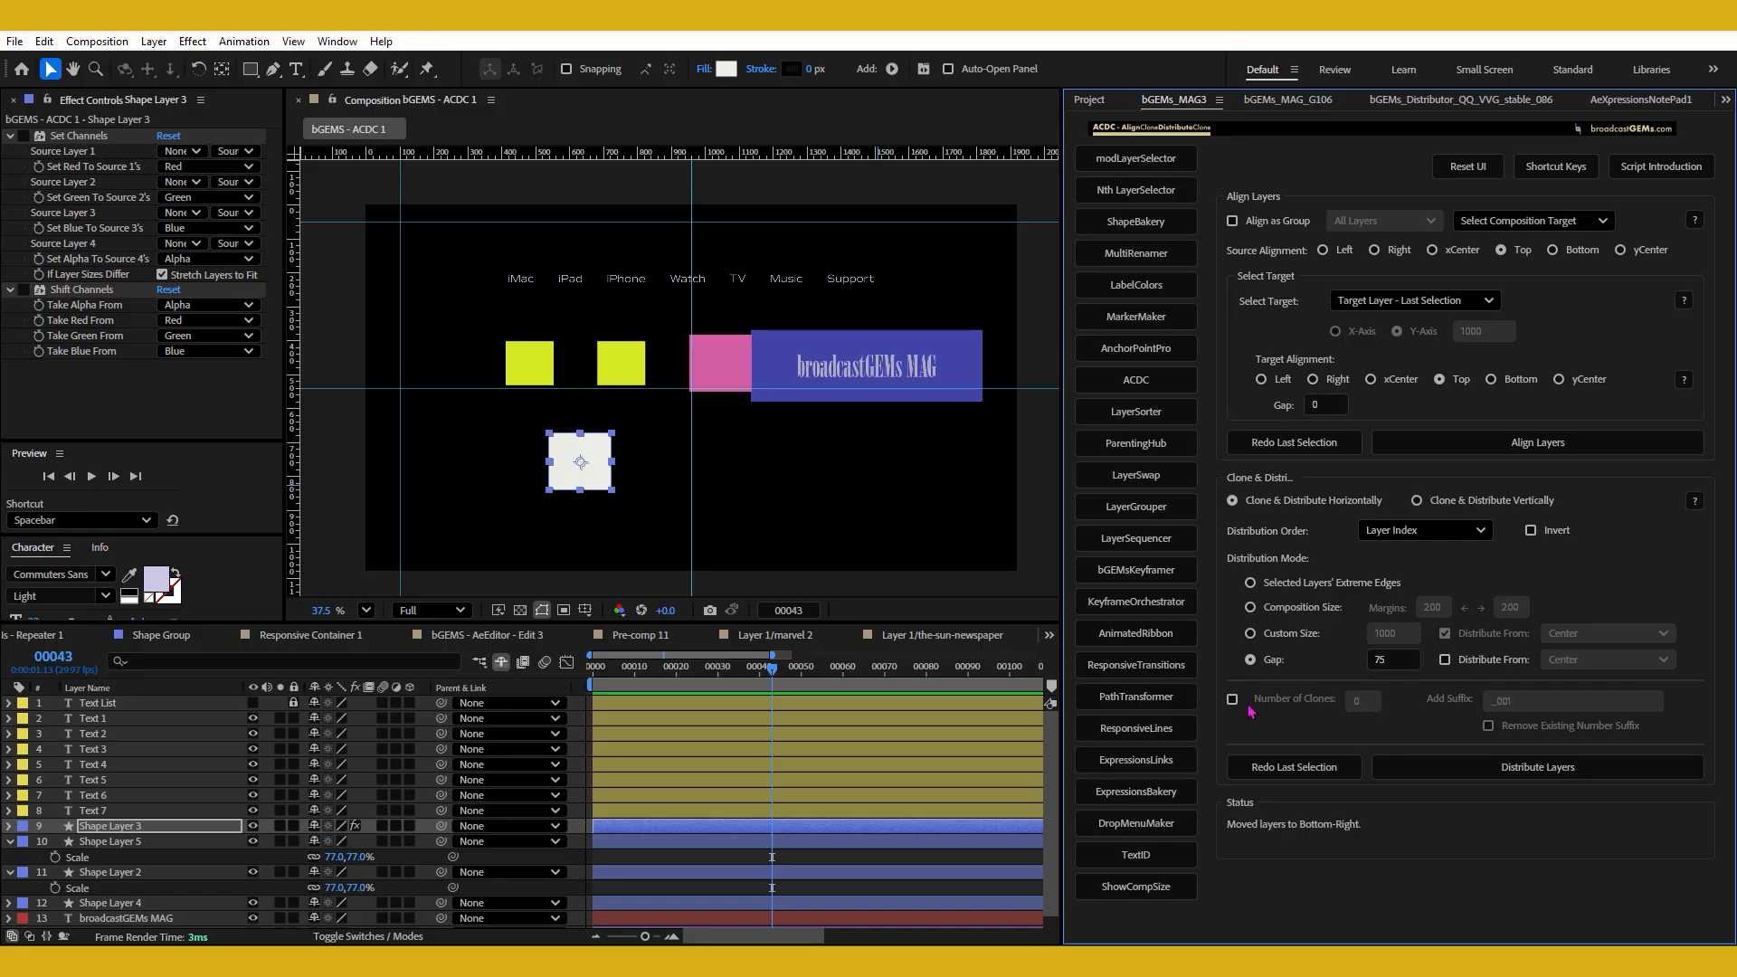
# Enable cloning with 5 clones and set the added name suffix to bGEMs_01.
pyautogui.click(1232, 700)
pyautogui.click(1371, 701)
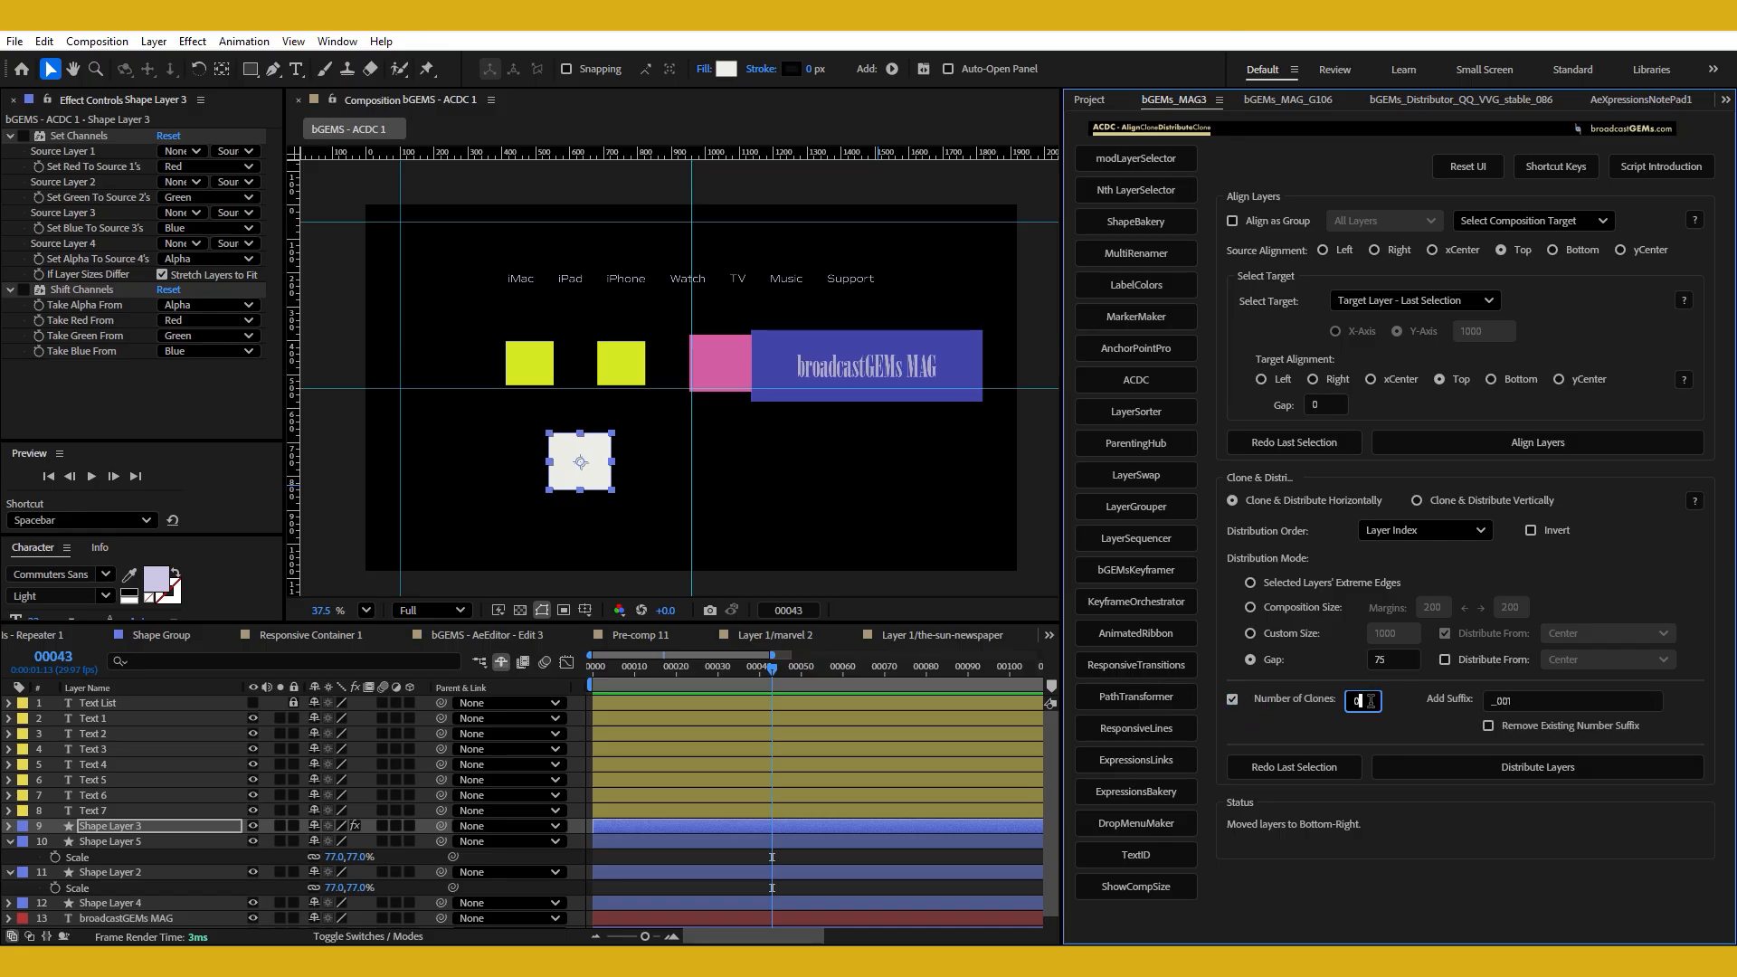
pyautogui.doubleClick(1371, 701)
pyautogui.write('5')
pyautogui.press('Tab')
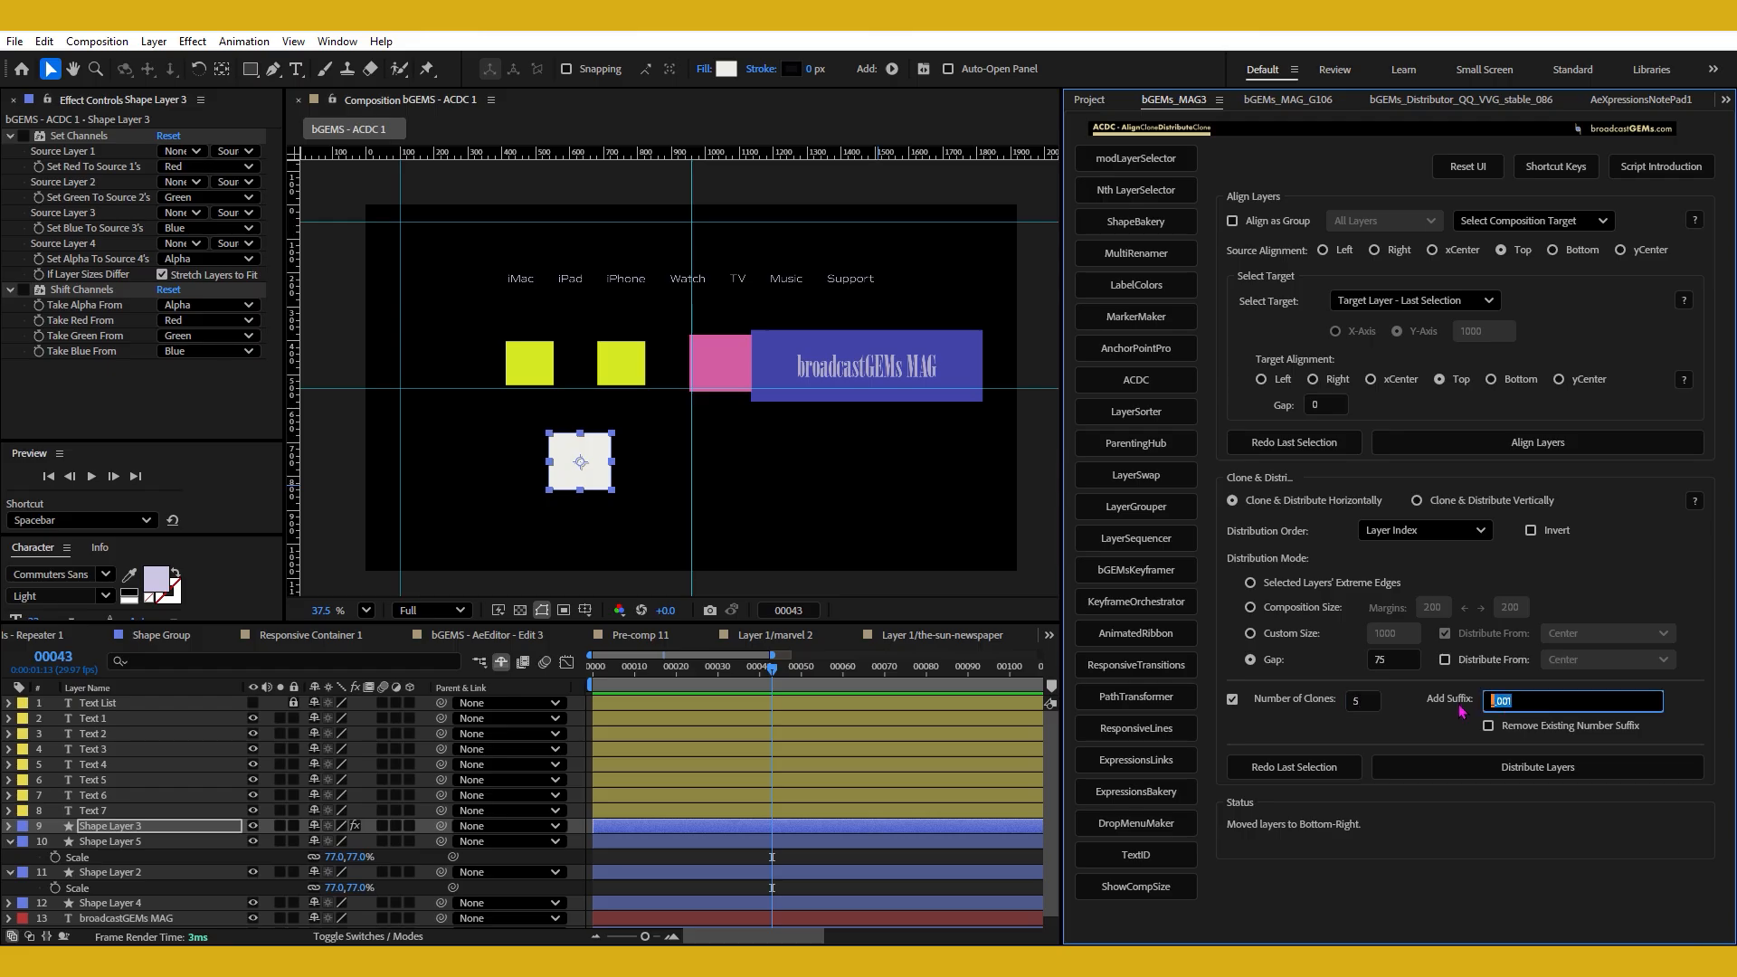
pyautogui.write('bGEMs_01')
# Move the white square to the vertical guide at 100, and clone and distribute it horizontally with a gap of 75.
pyautogui.moveTo(573, 485); pyautogui.dragTo(421, 492)
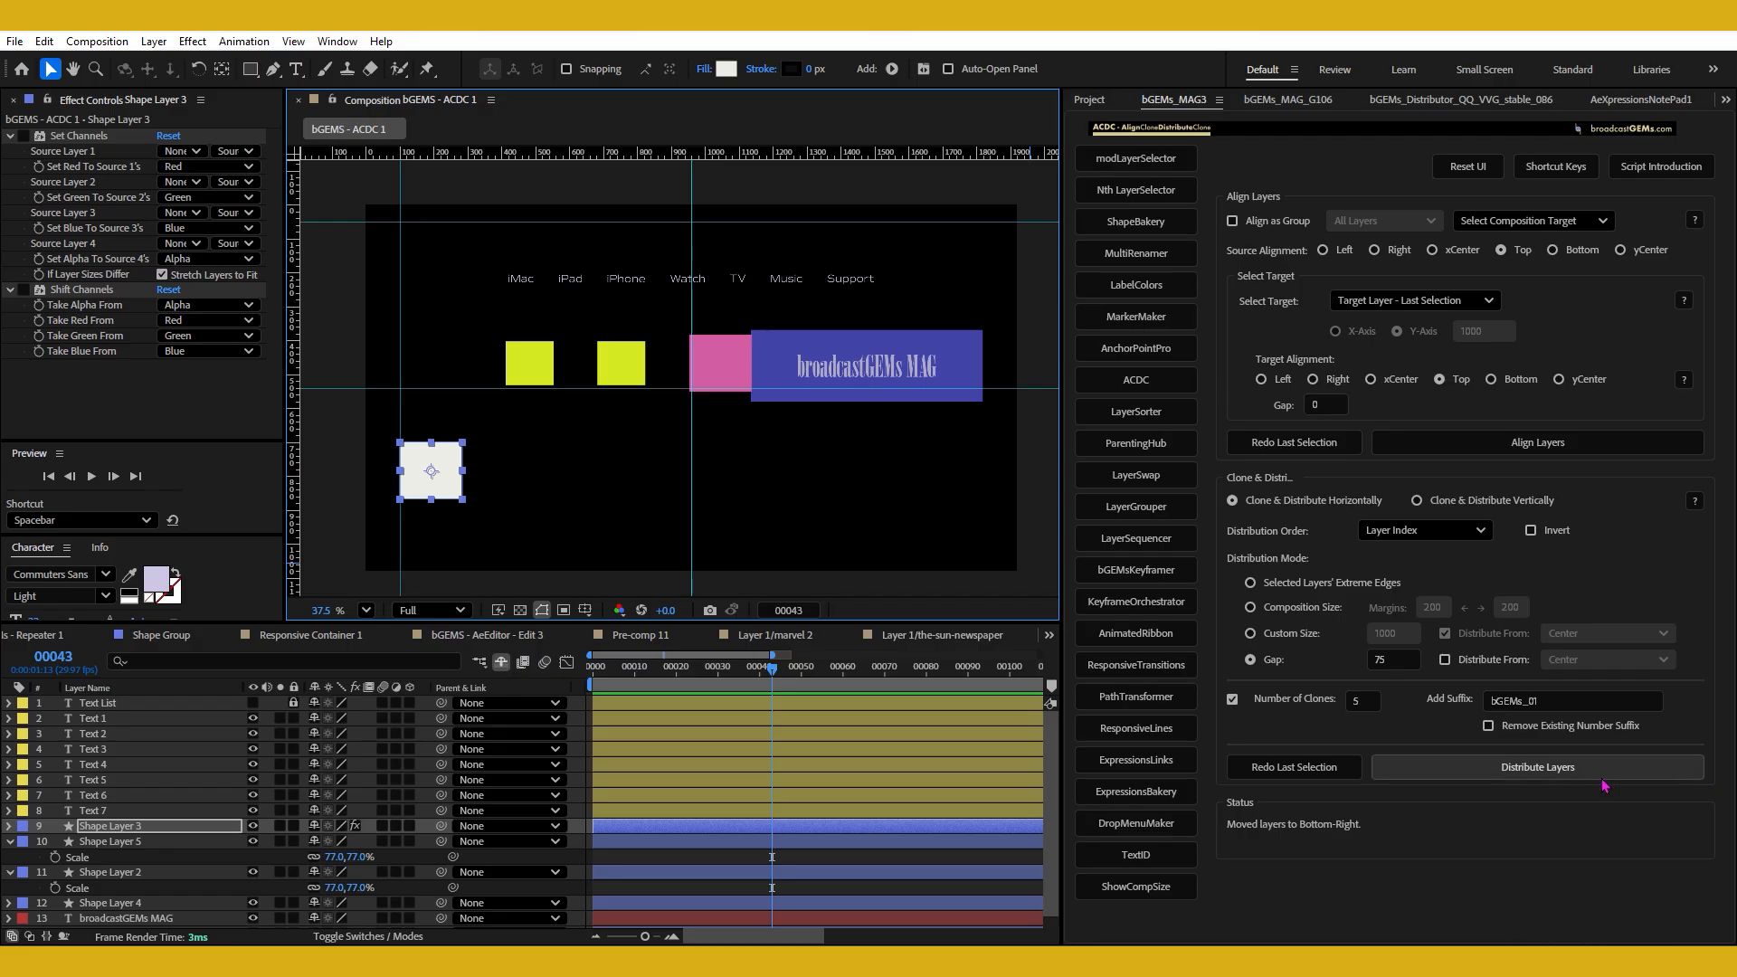
pyautogui.click(1521, 769)
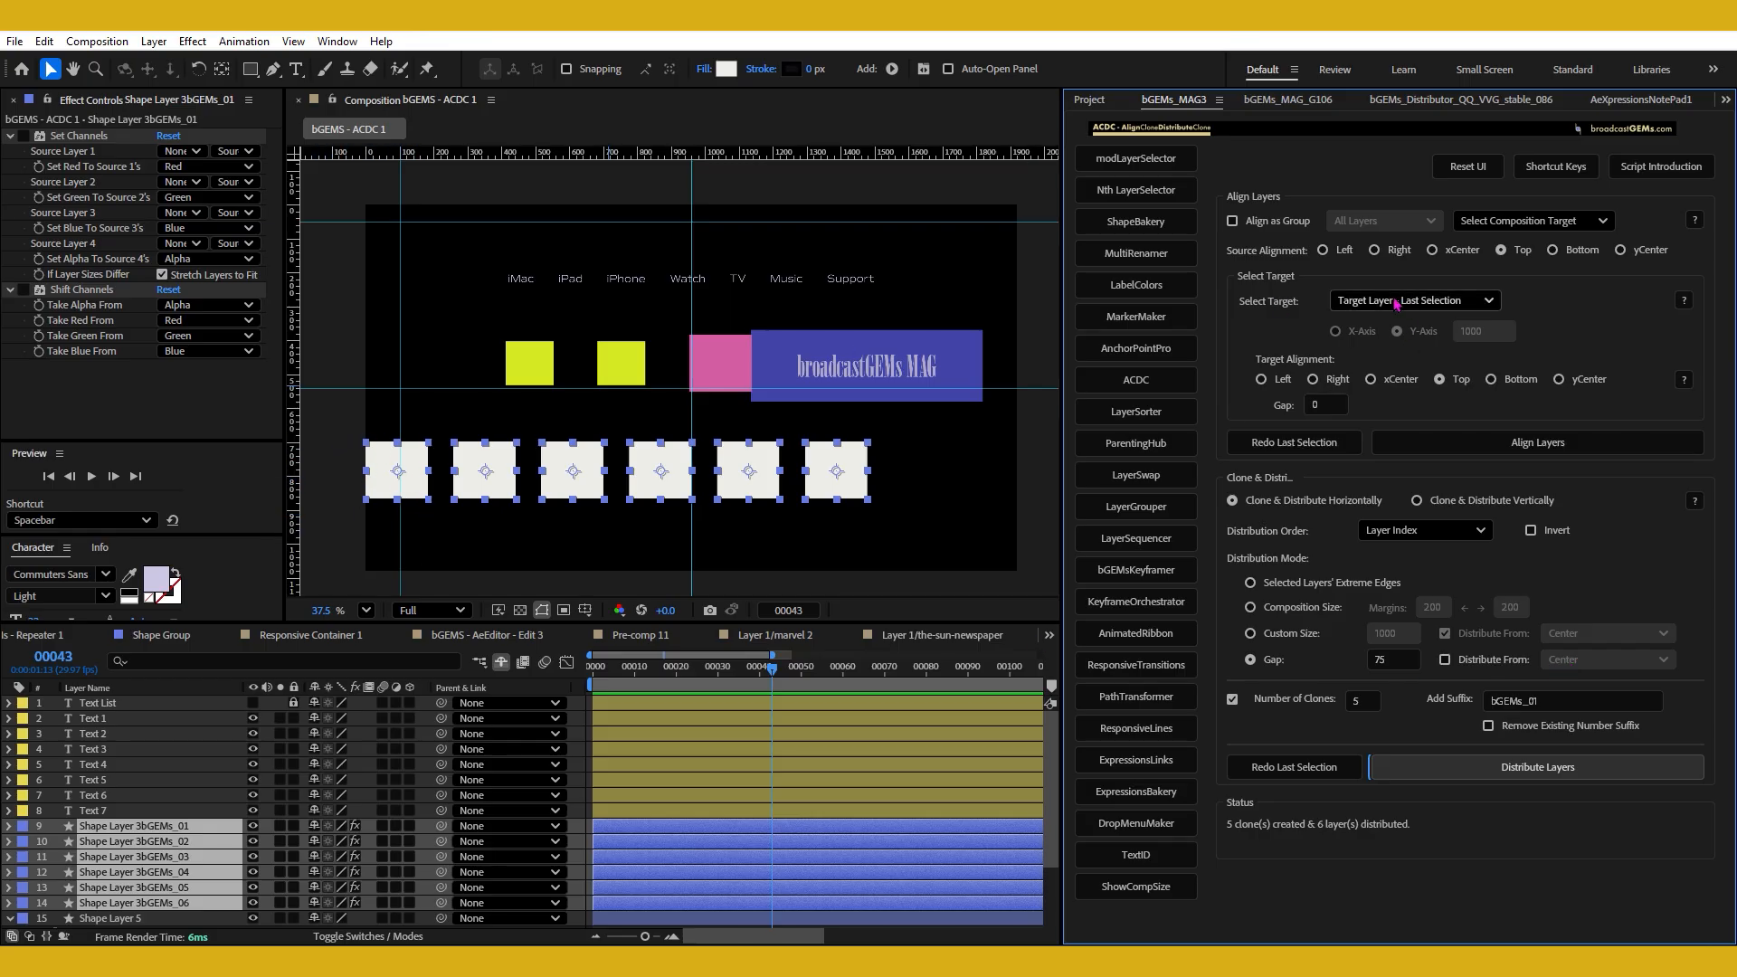
# Set the source alignment to Left and the target to Coordinate Input on the X-Axis at 100.
pyautogui.click(1344, 251)
pyautogui.click(1370, 302)
pyautogui.click(1372, 340)
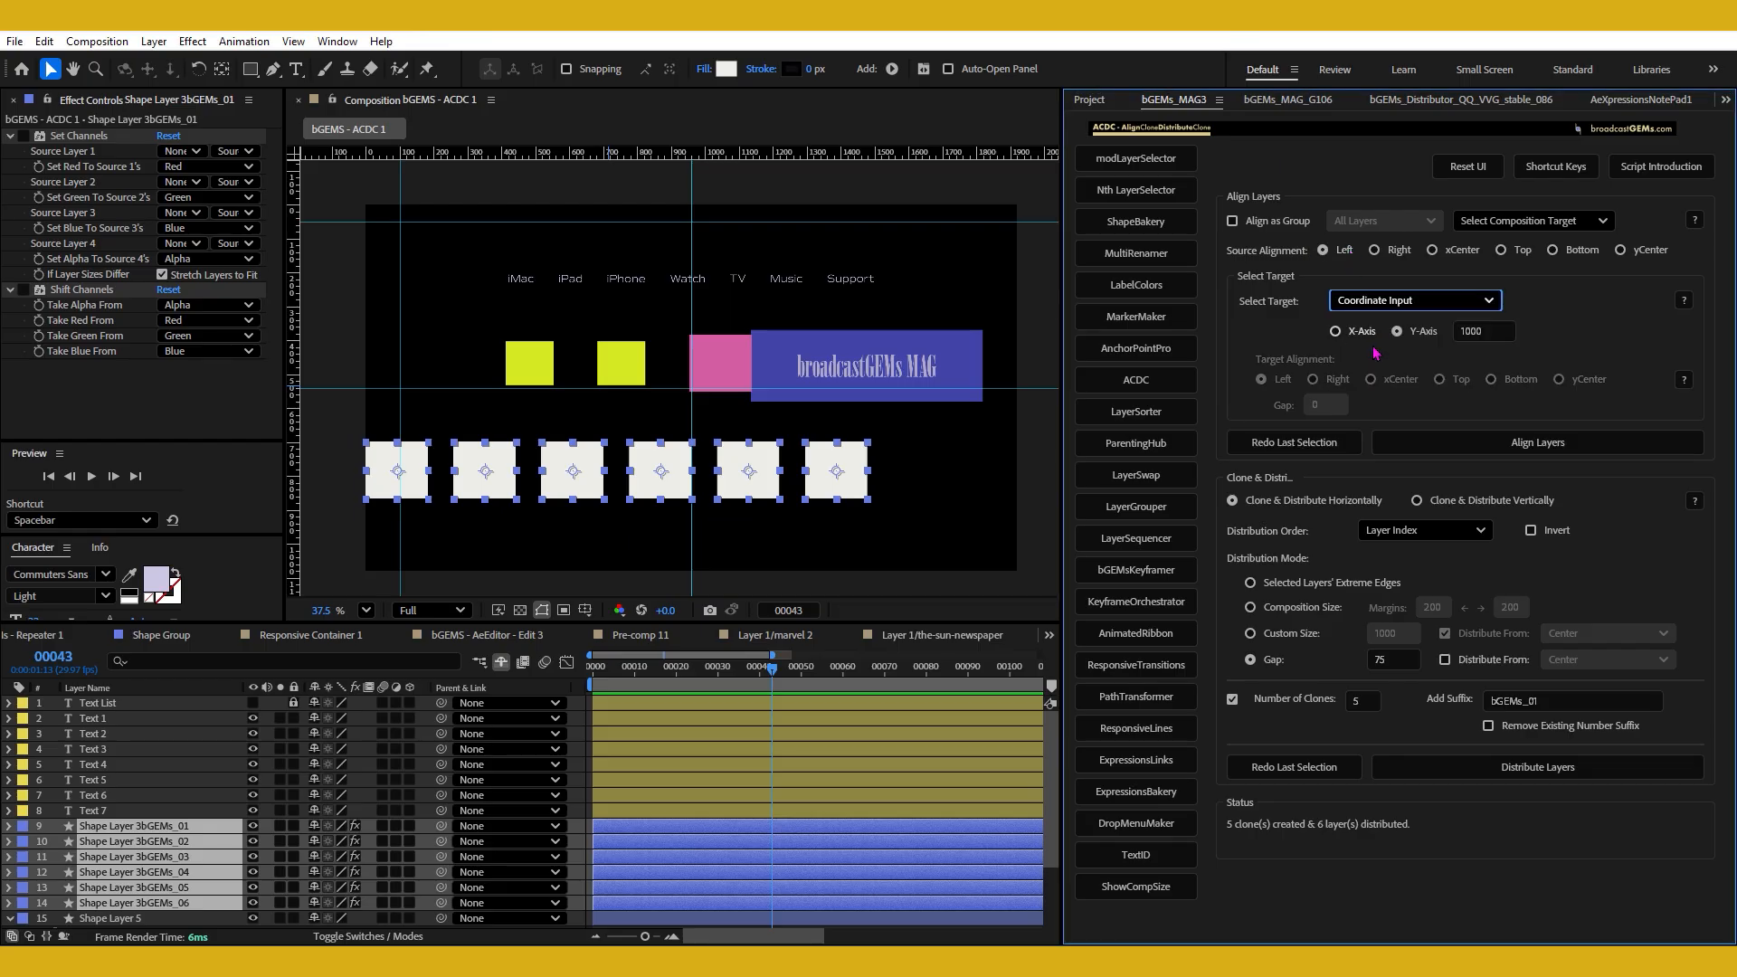
pyautogui.click(1353, 334)
pyautogui.doubleClick(1472, 332)
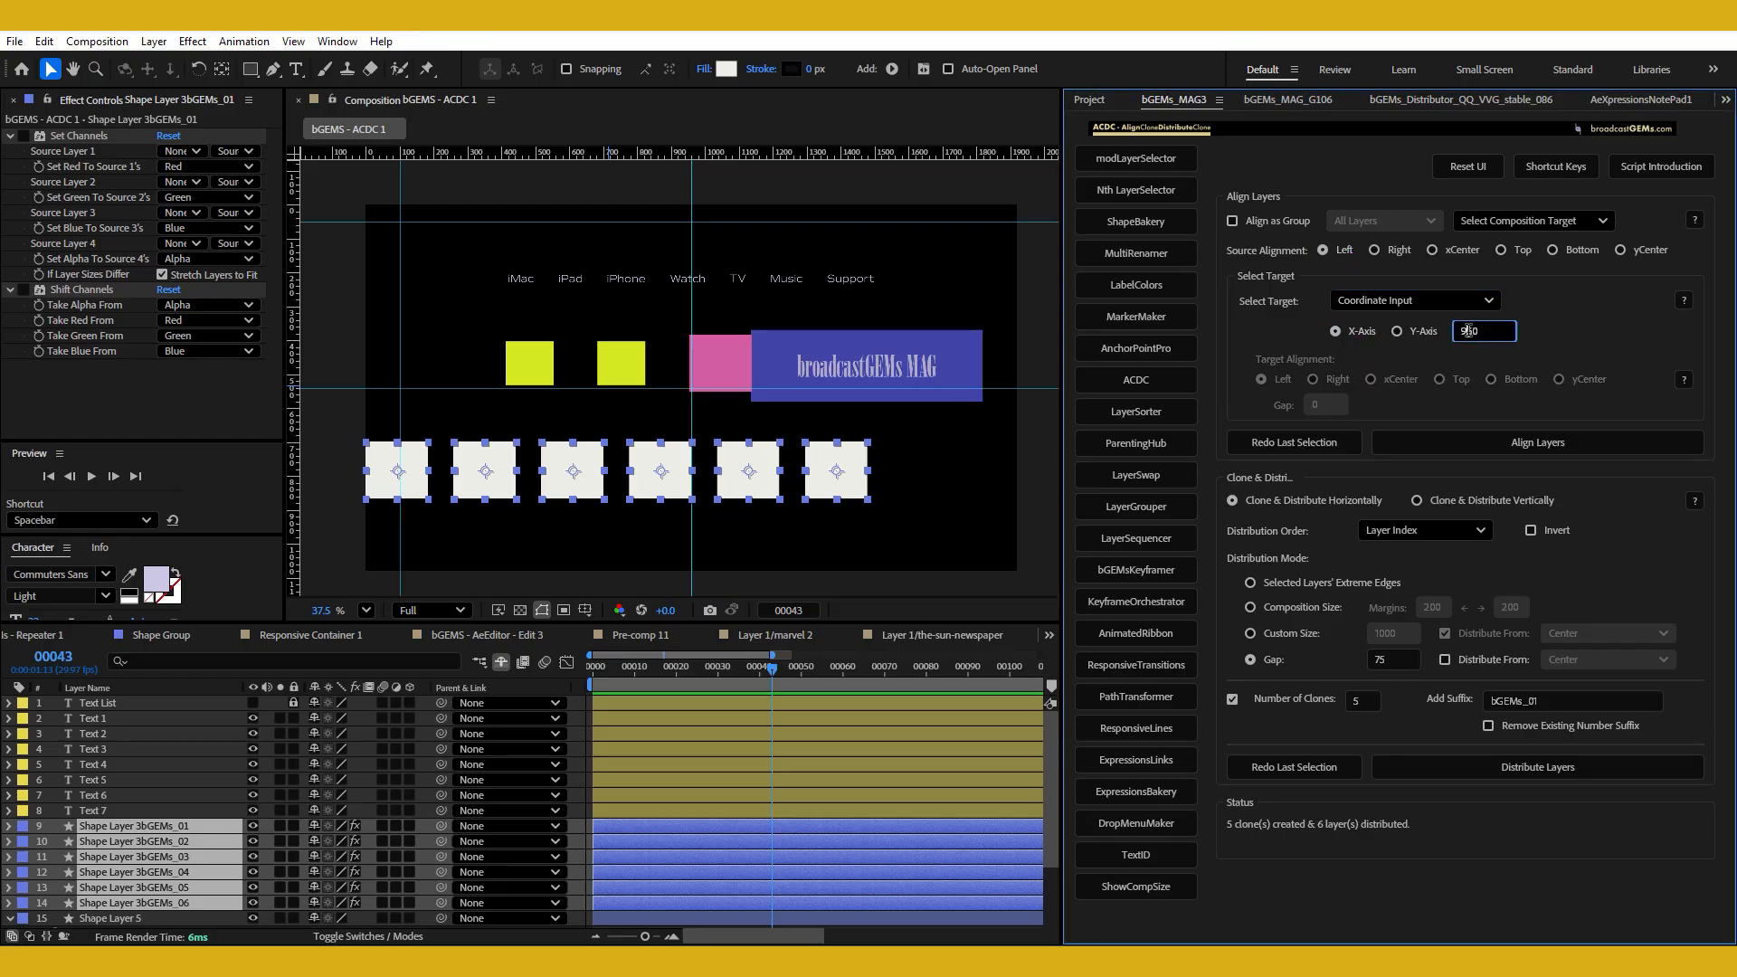
pyautogui.write('100')
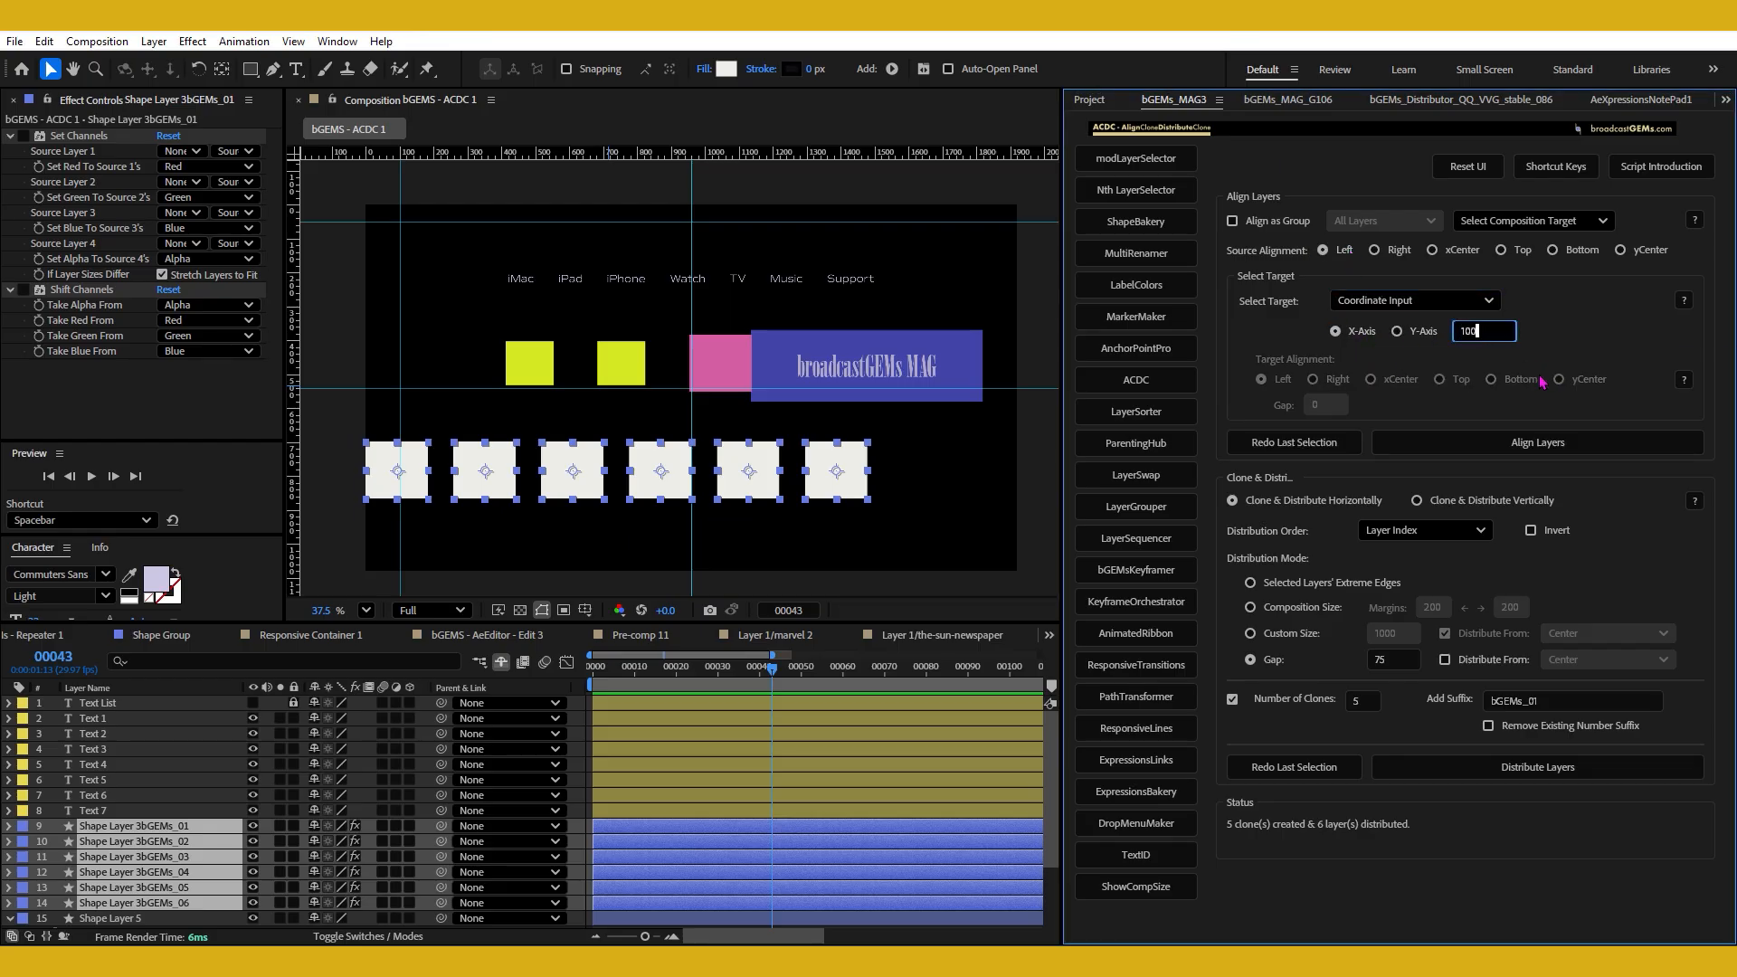
# Try aligning the six white squares individually to X 100, and undo the alignment.
pyautogui.click(1497, 443)
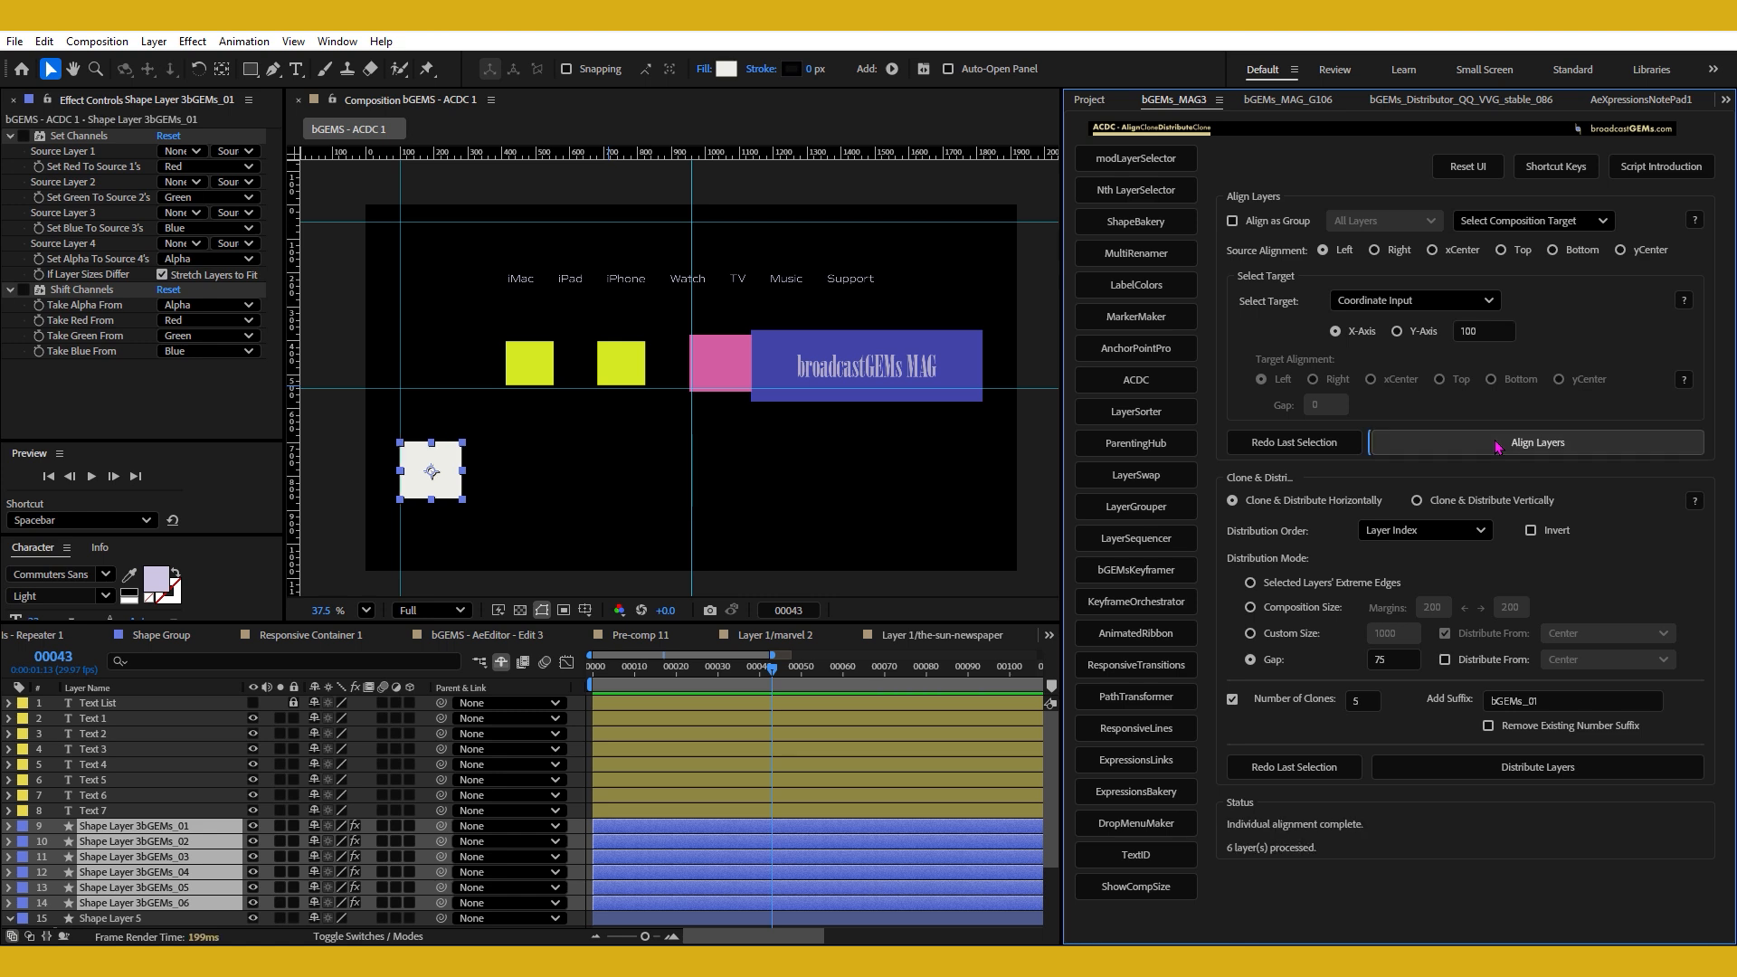
pyautogui.click(554, 469)
pyautogui.hotkey('ctrl', 'z')
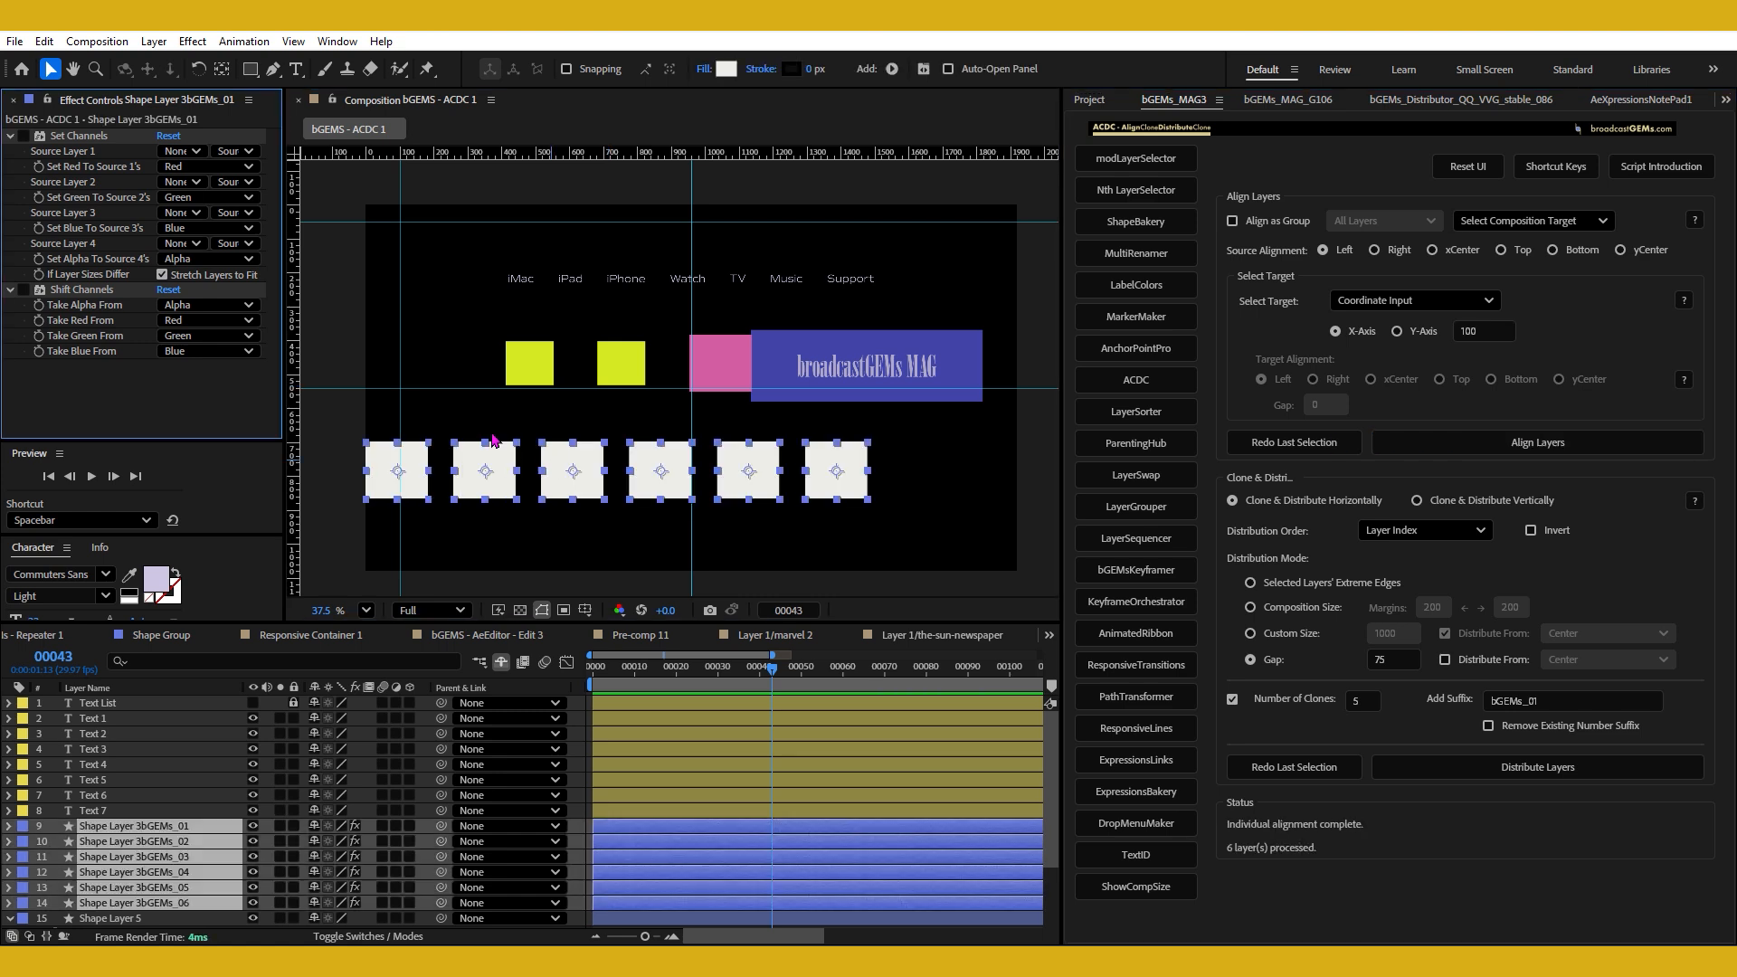
# Enable Align as Group for all layers, align the six white squares' left side to X 100, and reselect them.
pyautogui.click(1256, 230)
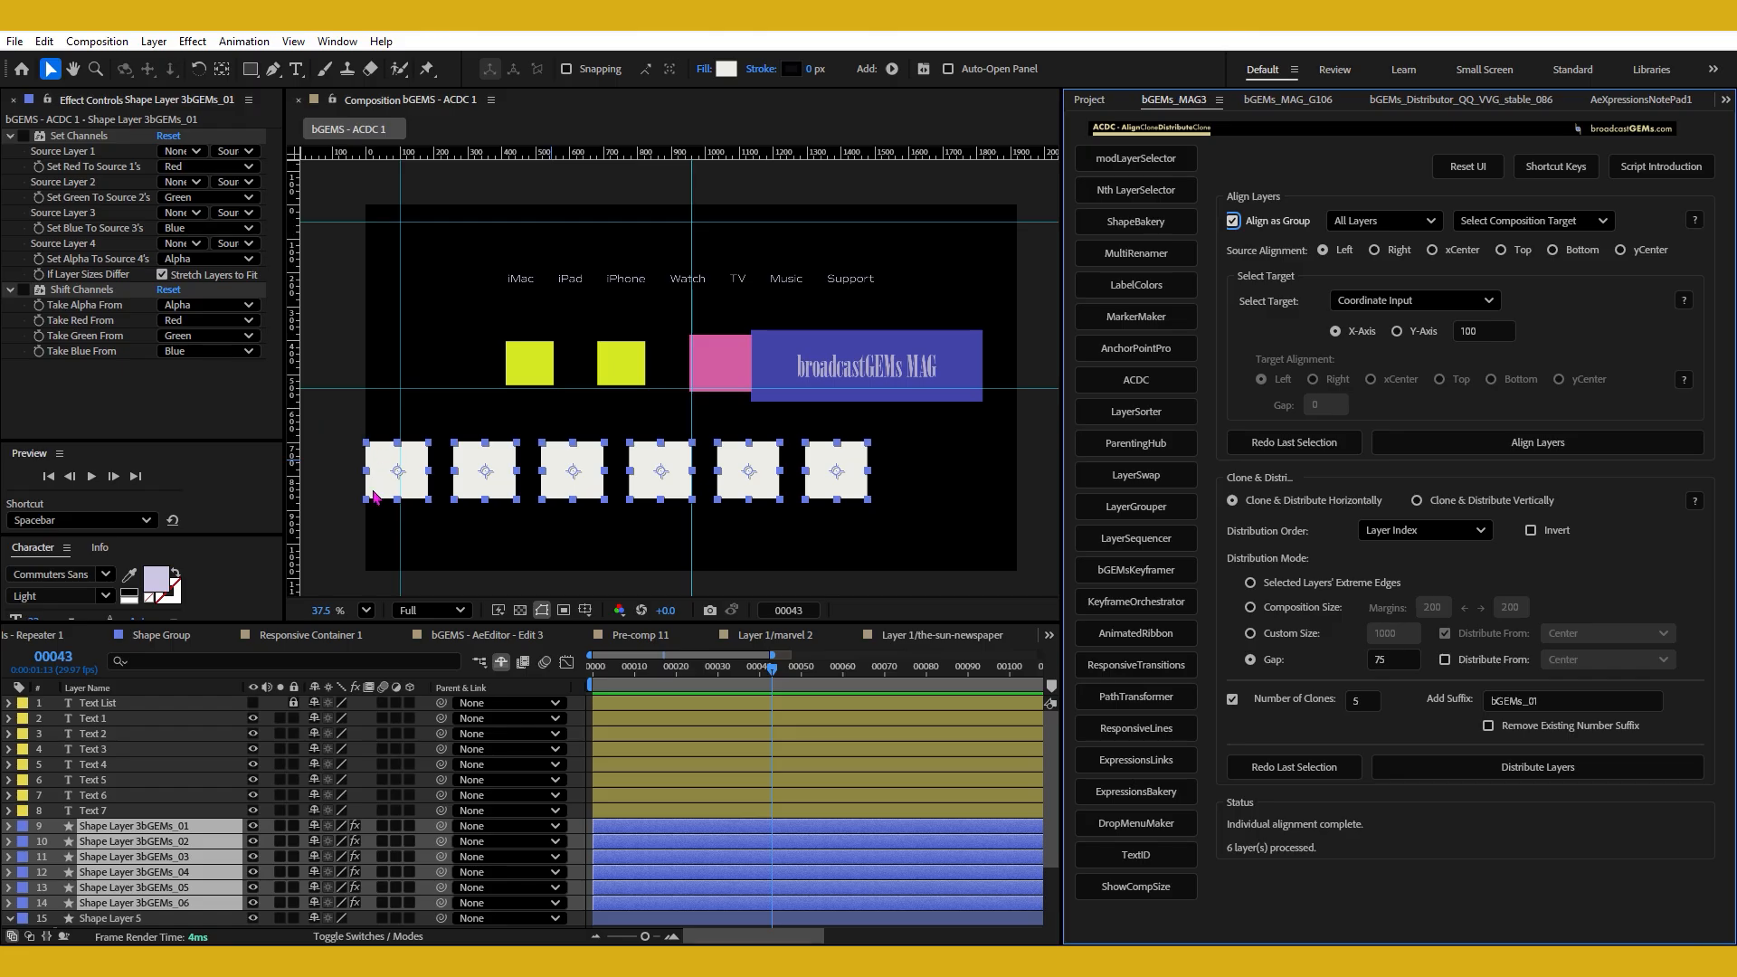
pyautogui.click(1410, 451)
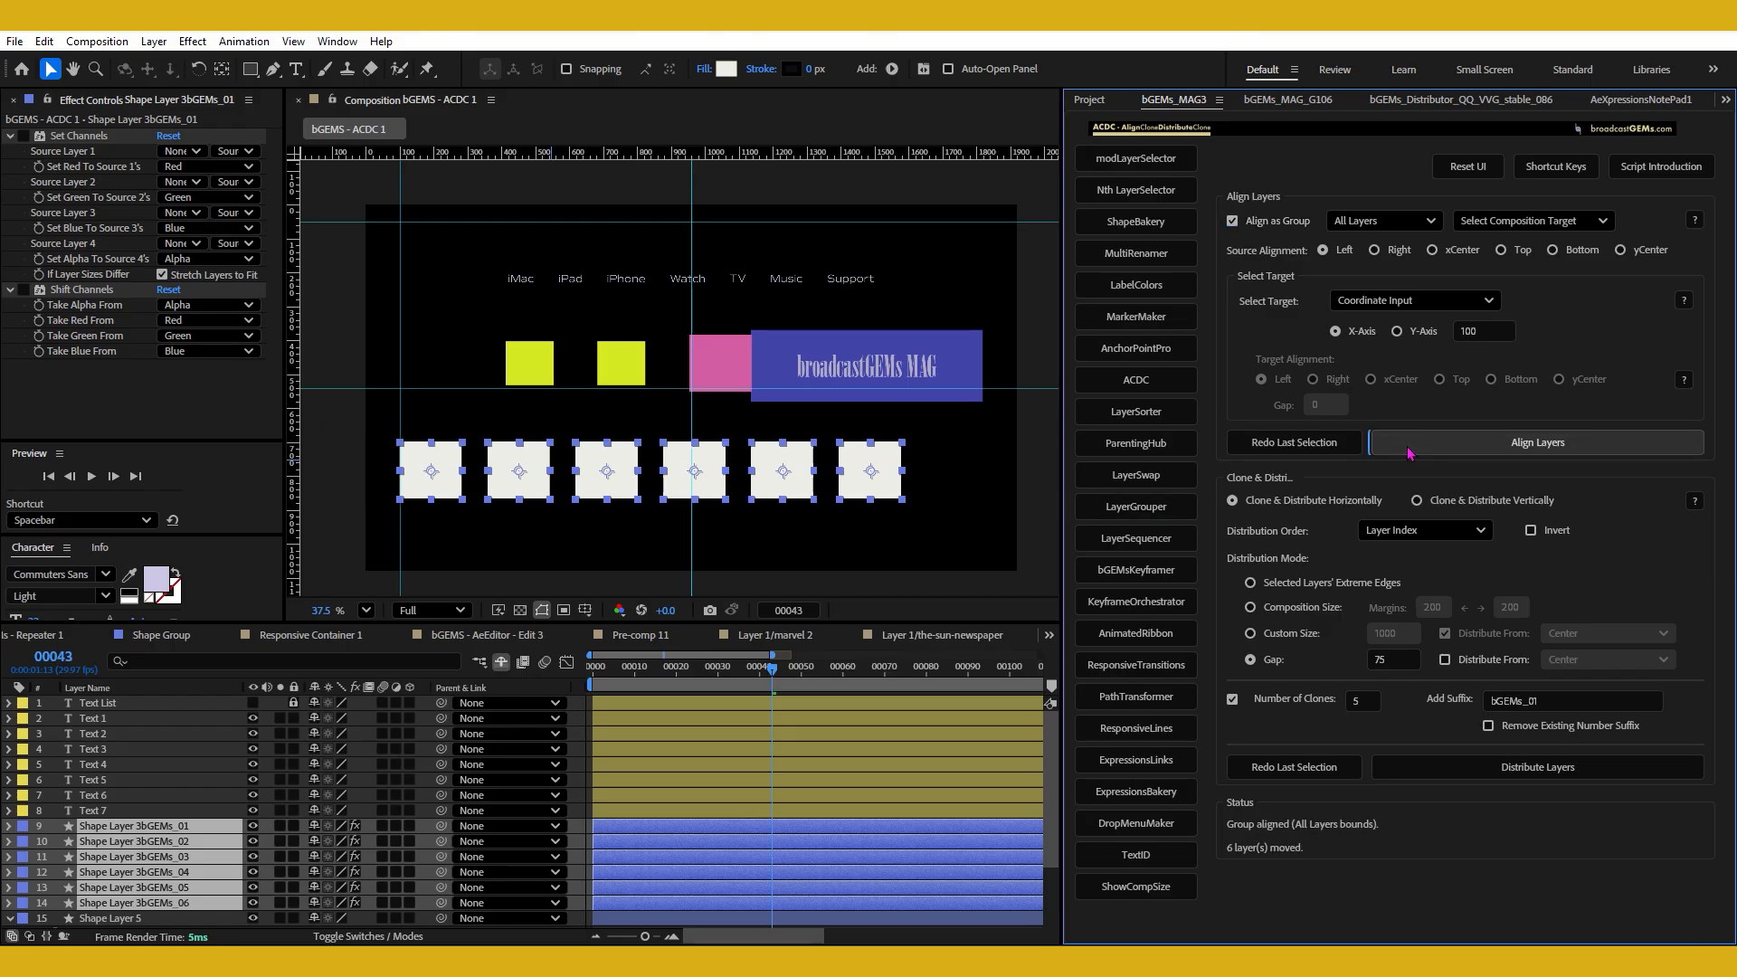
pyautogui.click(811, 532)
pyautogui.moveTo(336, 455); pyautogui.dragTo(944, 516)
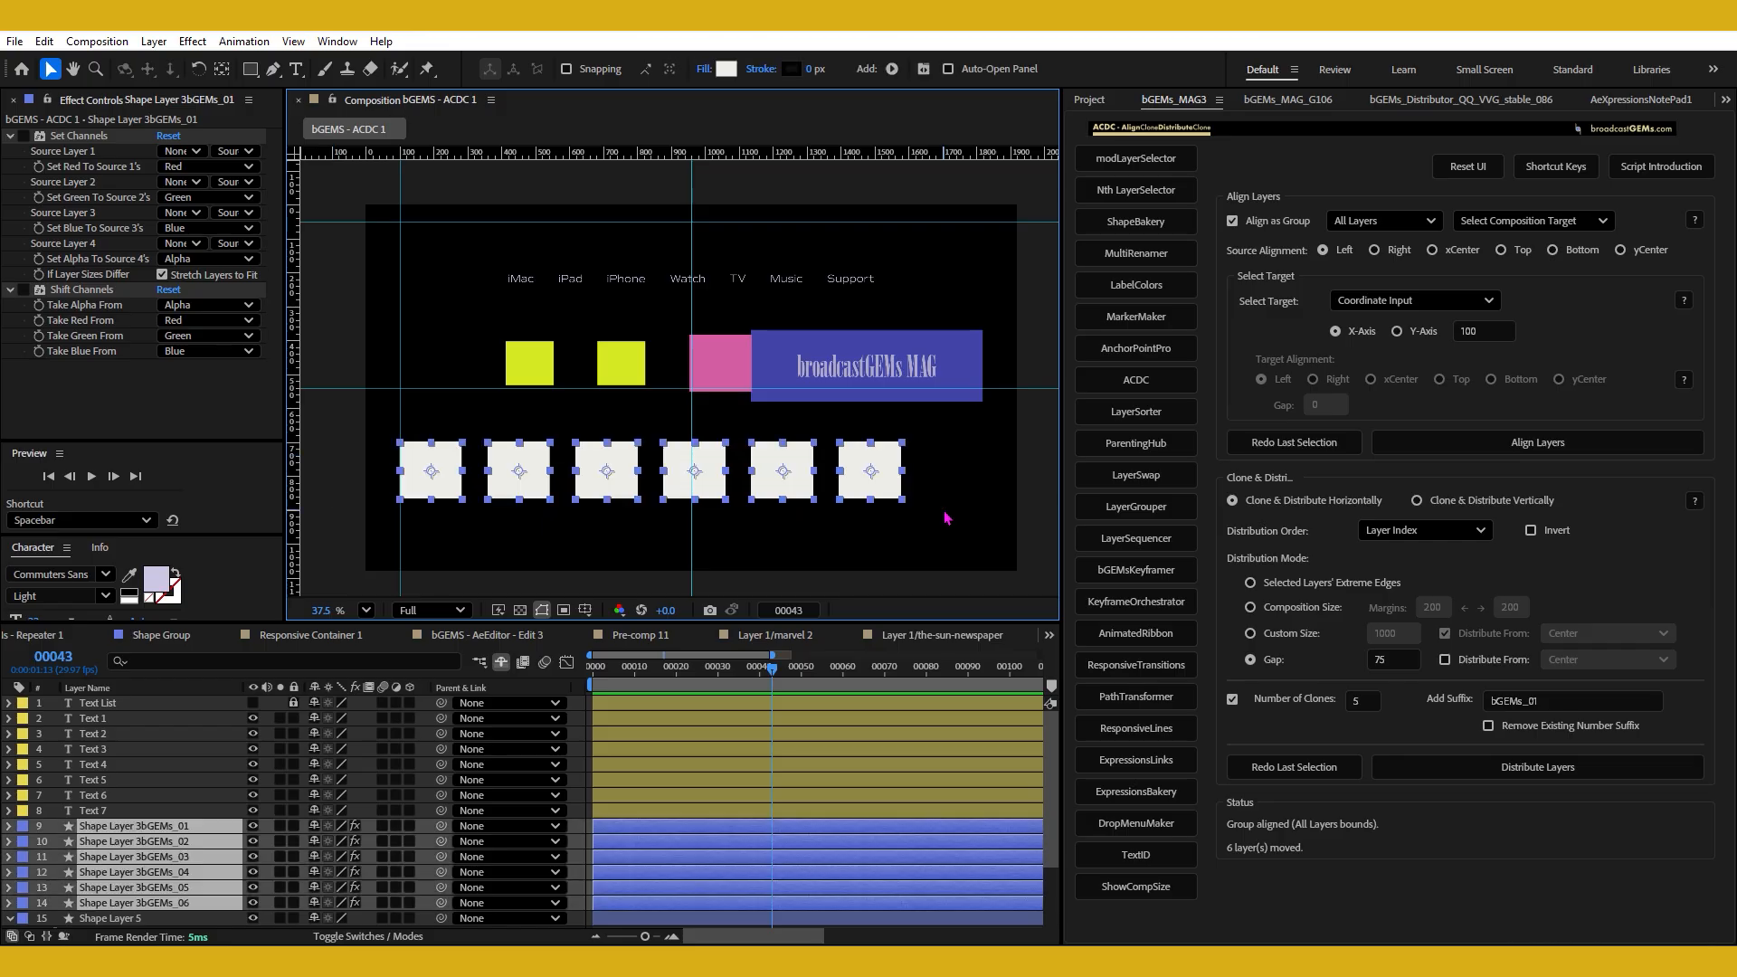
# Open the bGEMS - ACDC 2 composition and hide its grid overlay.
pyautogui.click(468, 103)
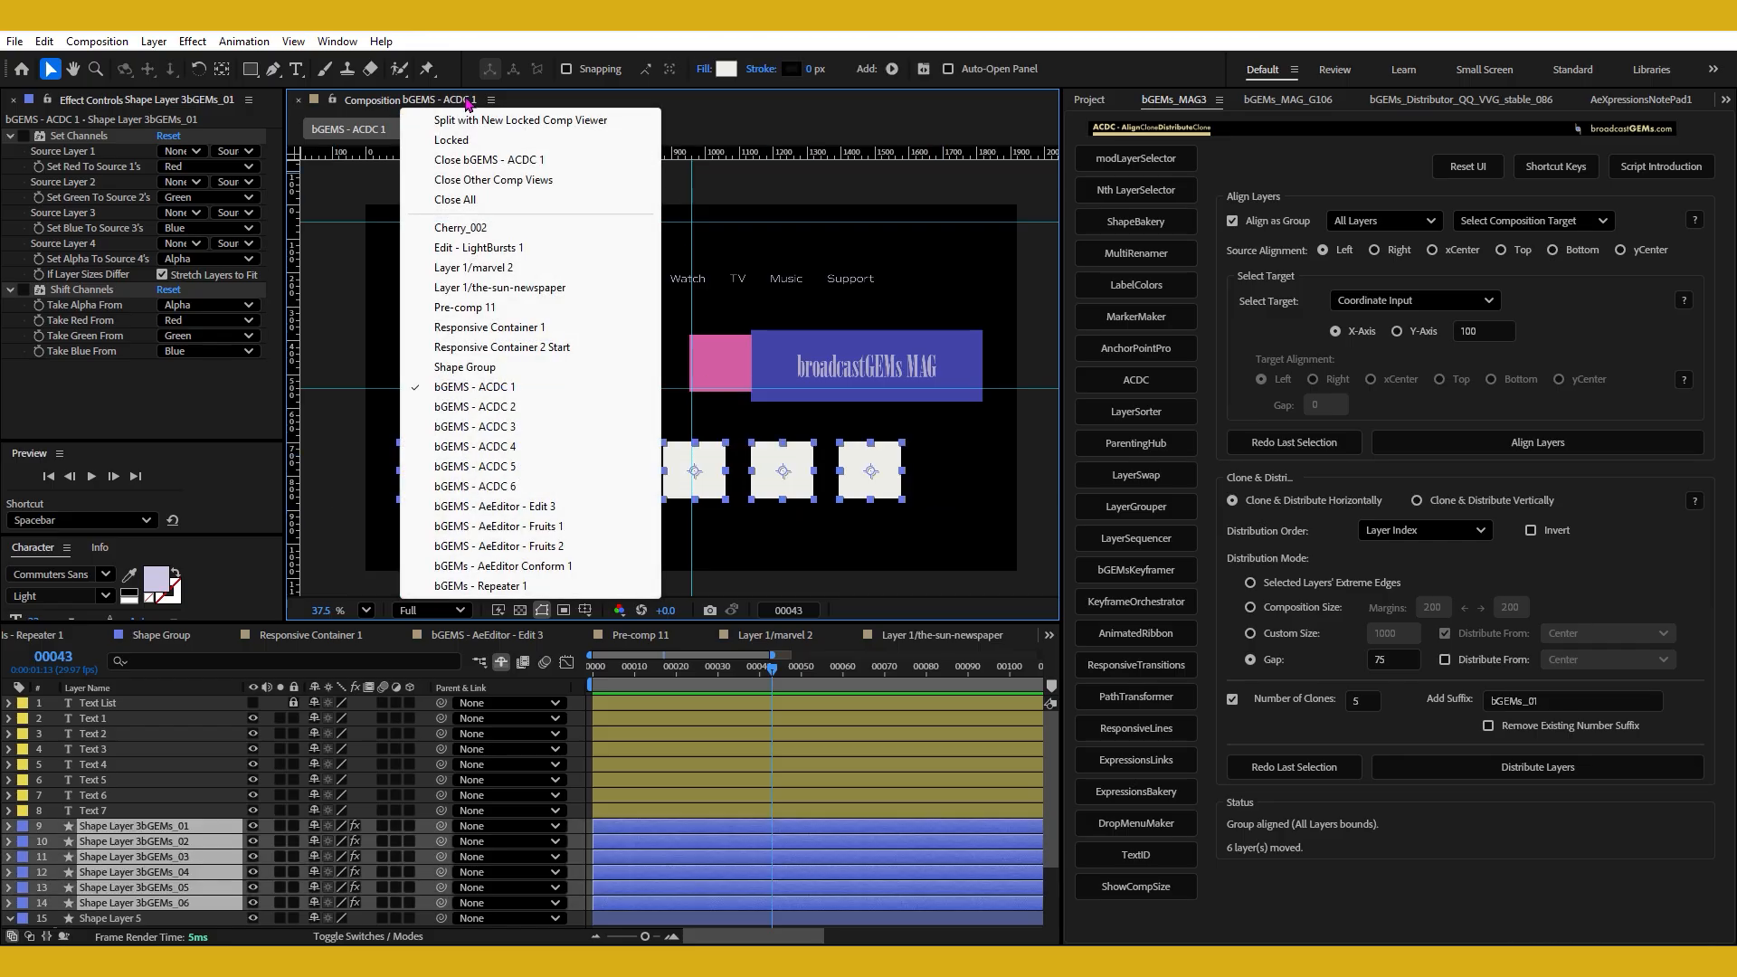
pyautogui.click(512, 425)
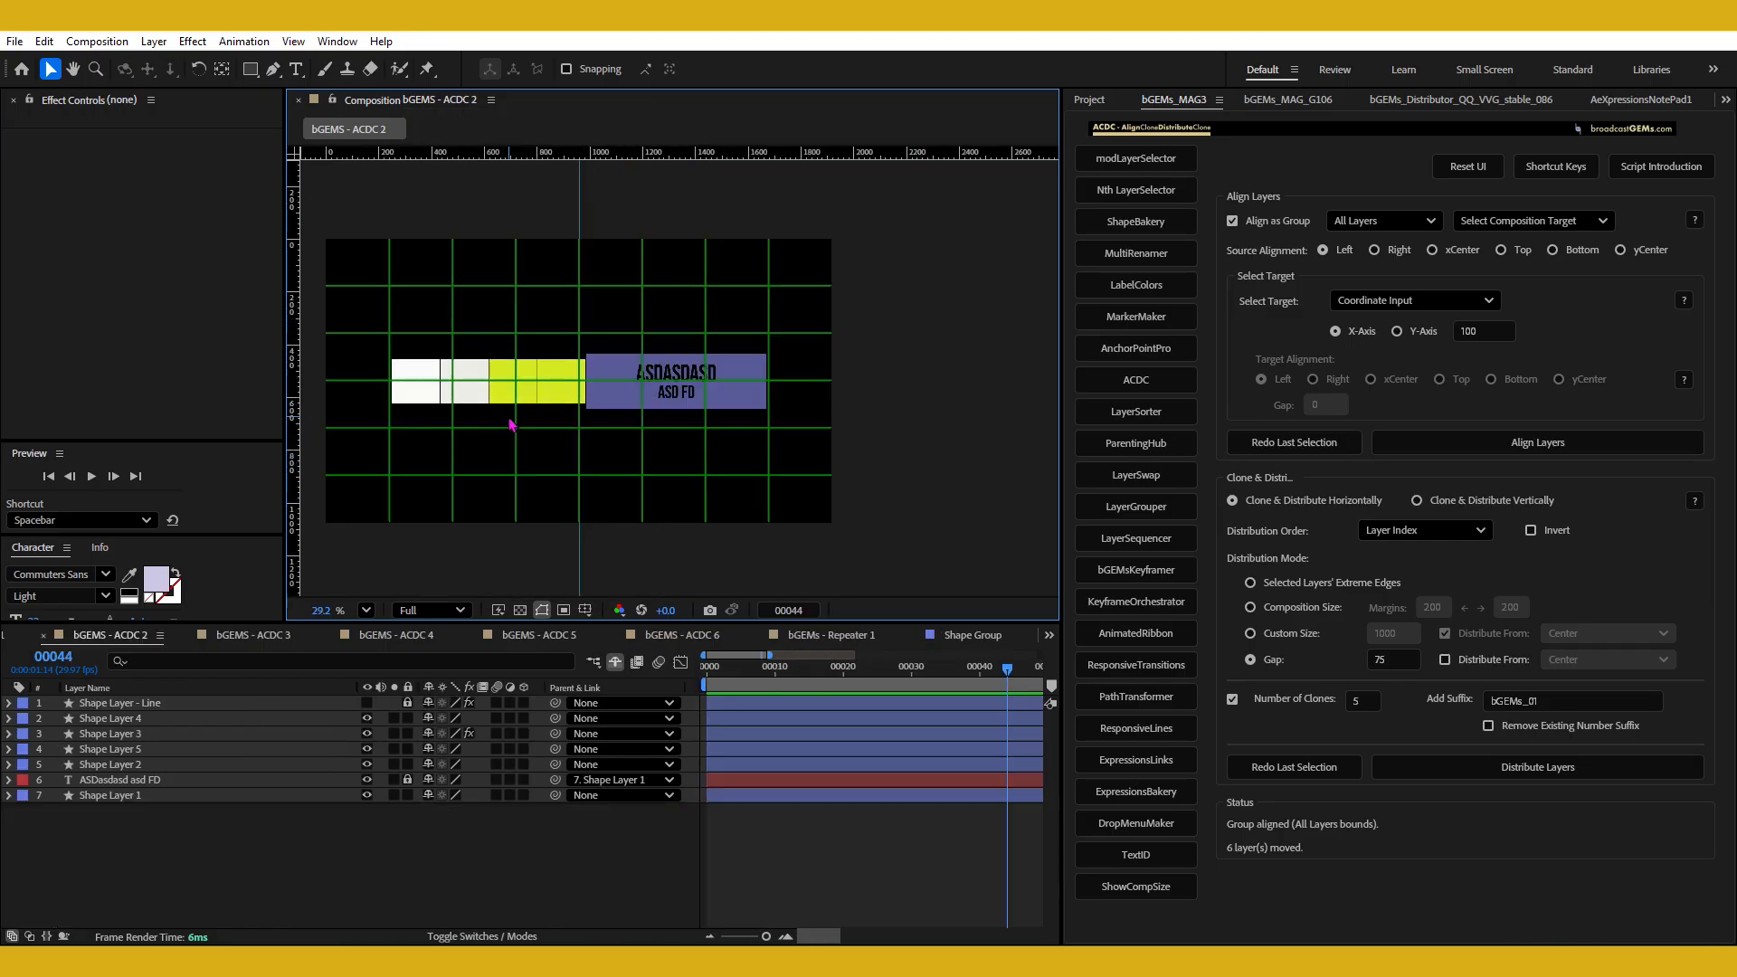
pyautogui.press('h')
pyautogui.moveTo(709, 447); pyautogui.dragTo(817, 459)
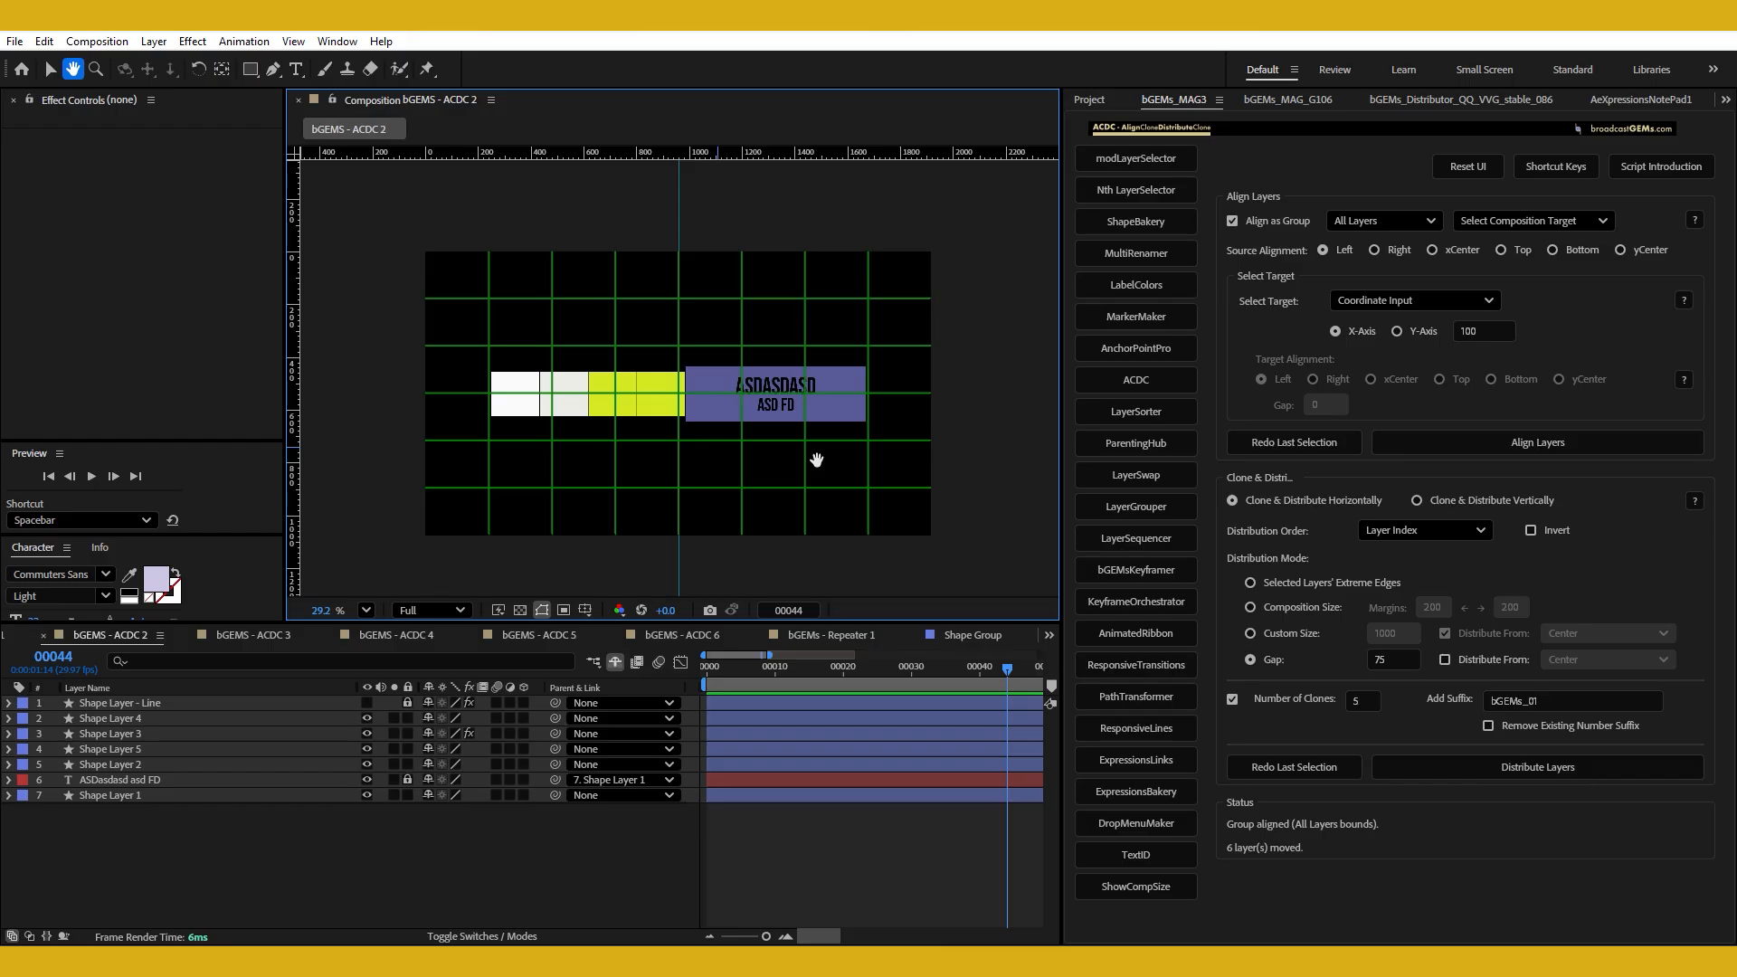
pyautogui.press('v')
pyautogui.hotkey('alt', "'")
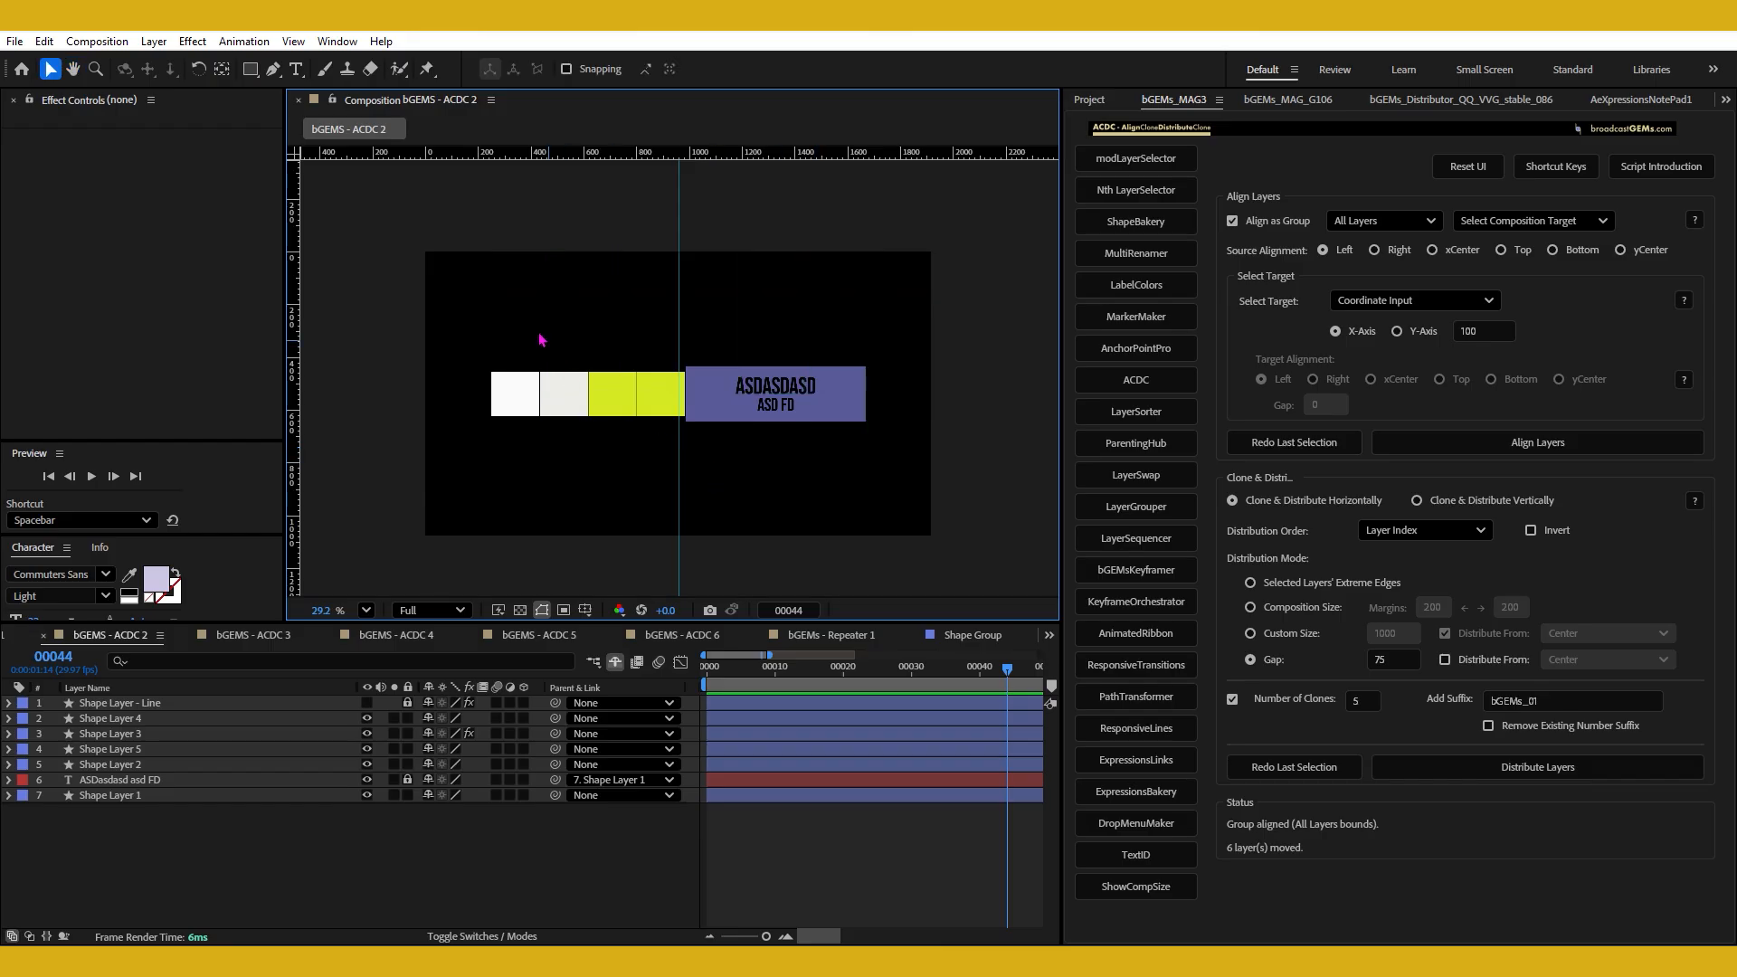
# Move the second white square and the adjacent yellow square together to just past the blue rectangle's right side.
pyautogui.moveTo(532, 326); pyautogui.dragTo(634, 438)
pyautogui.click(580, 443)
pyautogui.click(586, 401)
pyautogui.keyDown('shift'); pyautogui.click(619, 403); pyautogui.keyUp('shift')
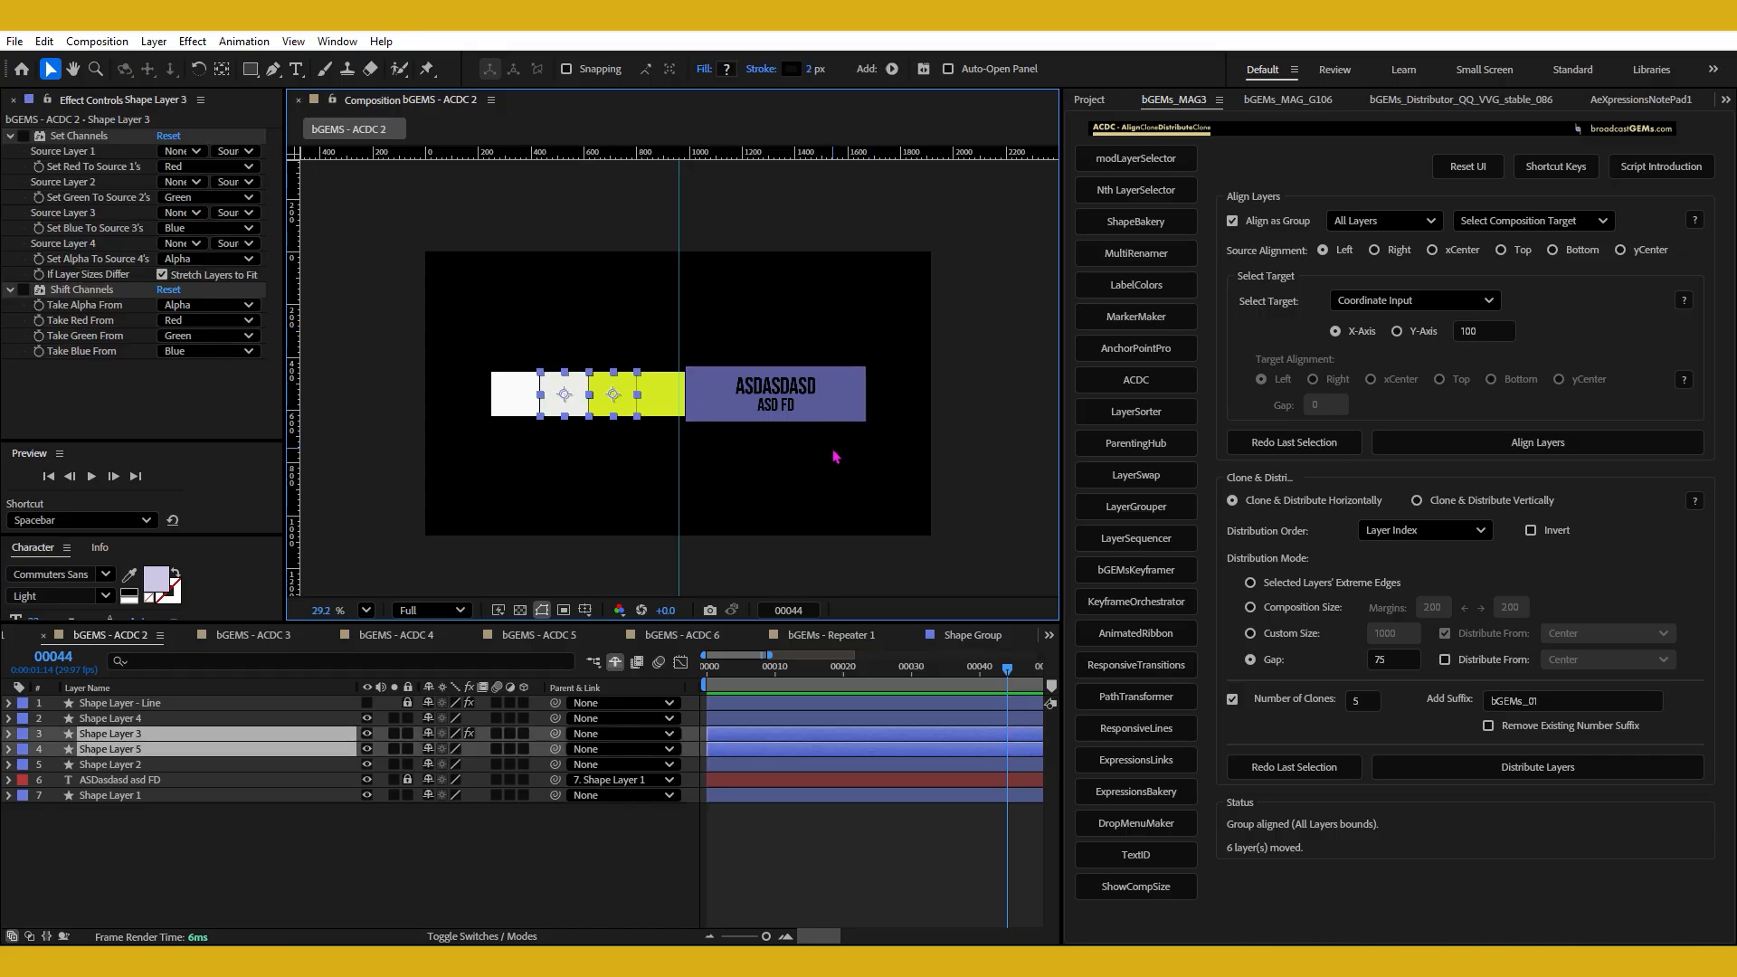
pyautogui.moveTo(574, 394); pyautogui.dragTo(913, 419)
# Align the two moved squares as a group to the blue rectangle's Right, using Target Layer - Last Selection.
pyautogui.keyDown('shift'); pyautogui.click(856, 402); pyautogui.keyUp('shift')
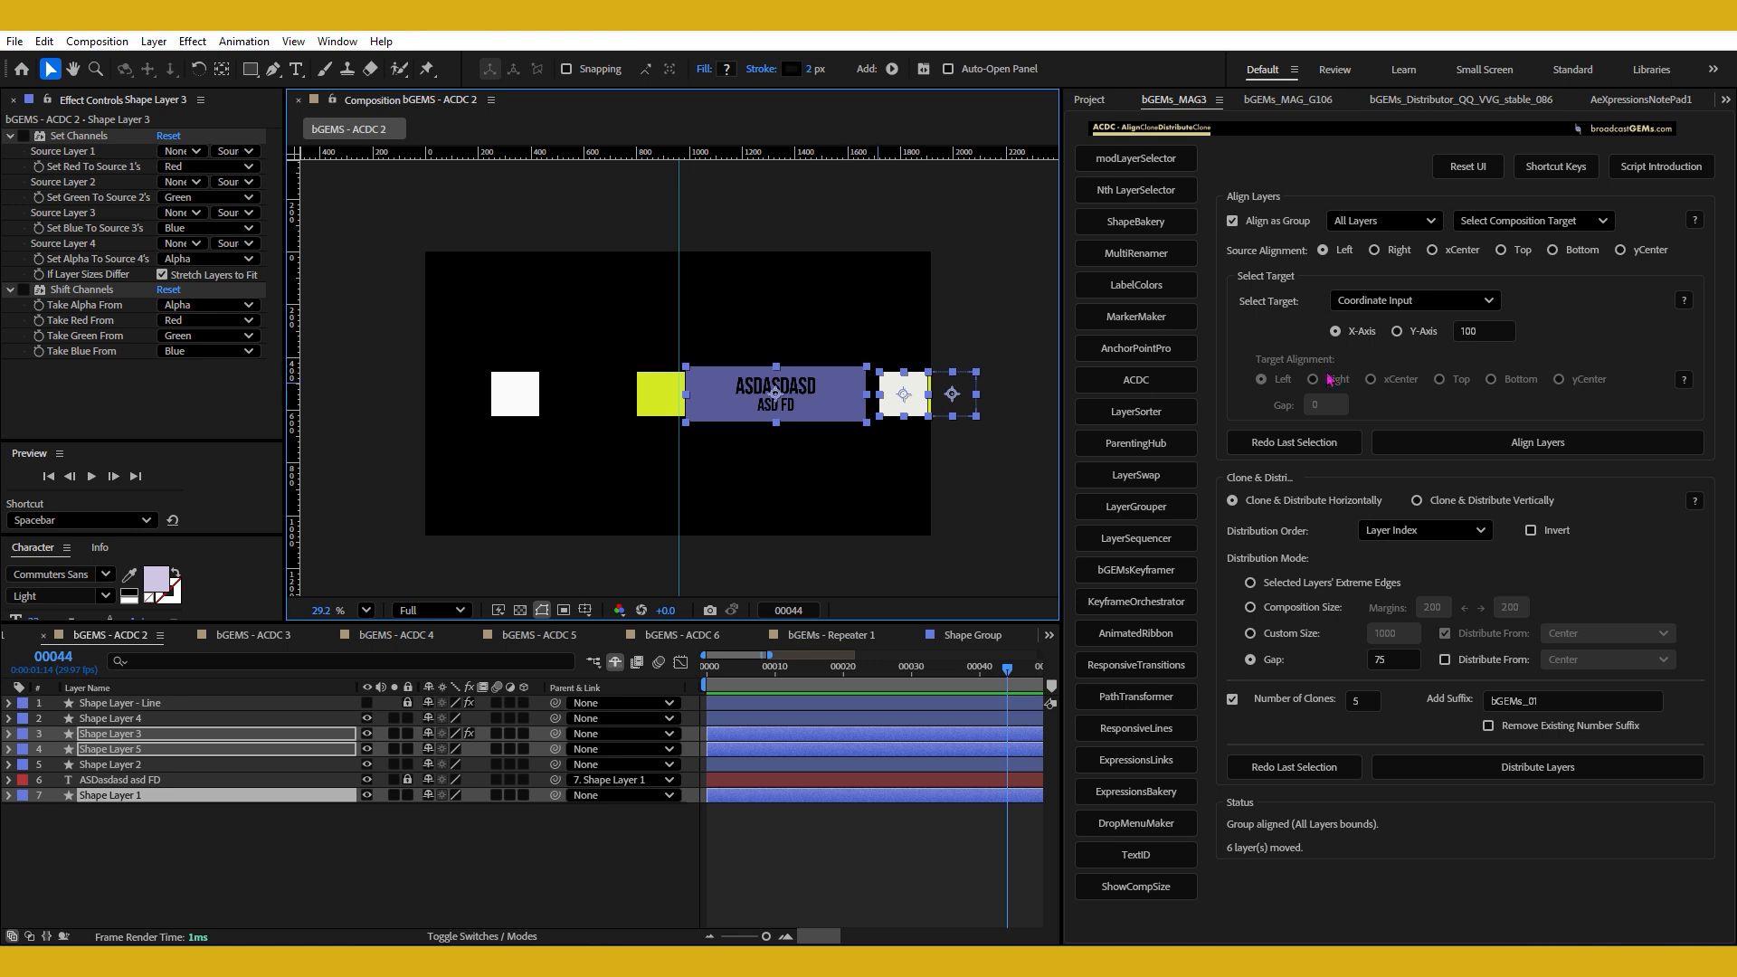
pyautogui.click(1387, 302)
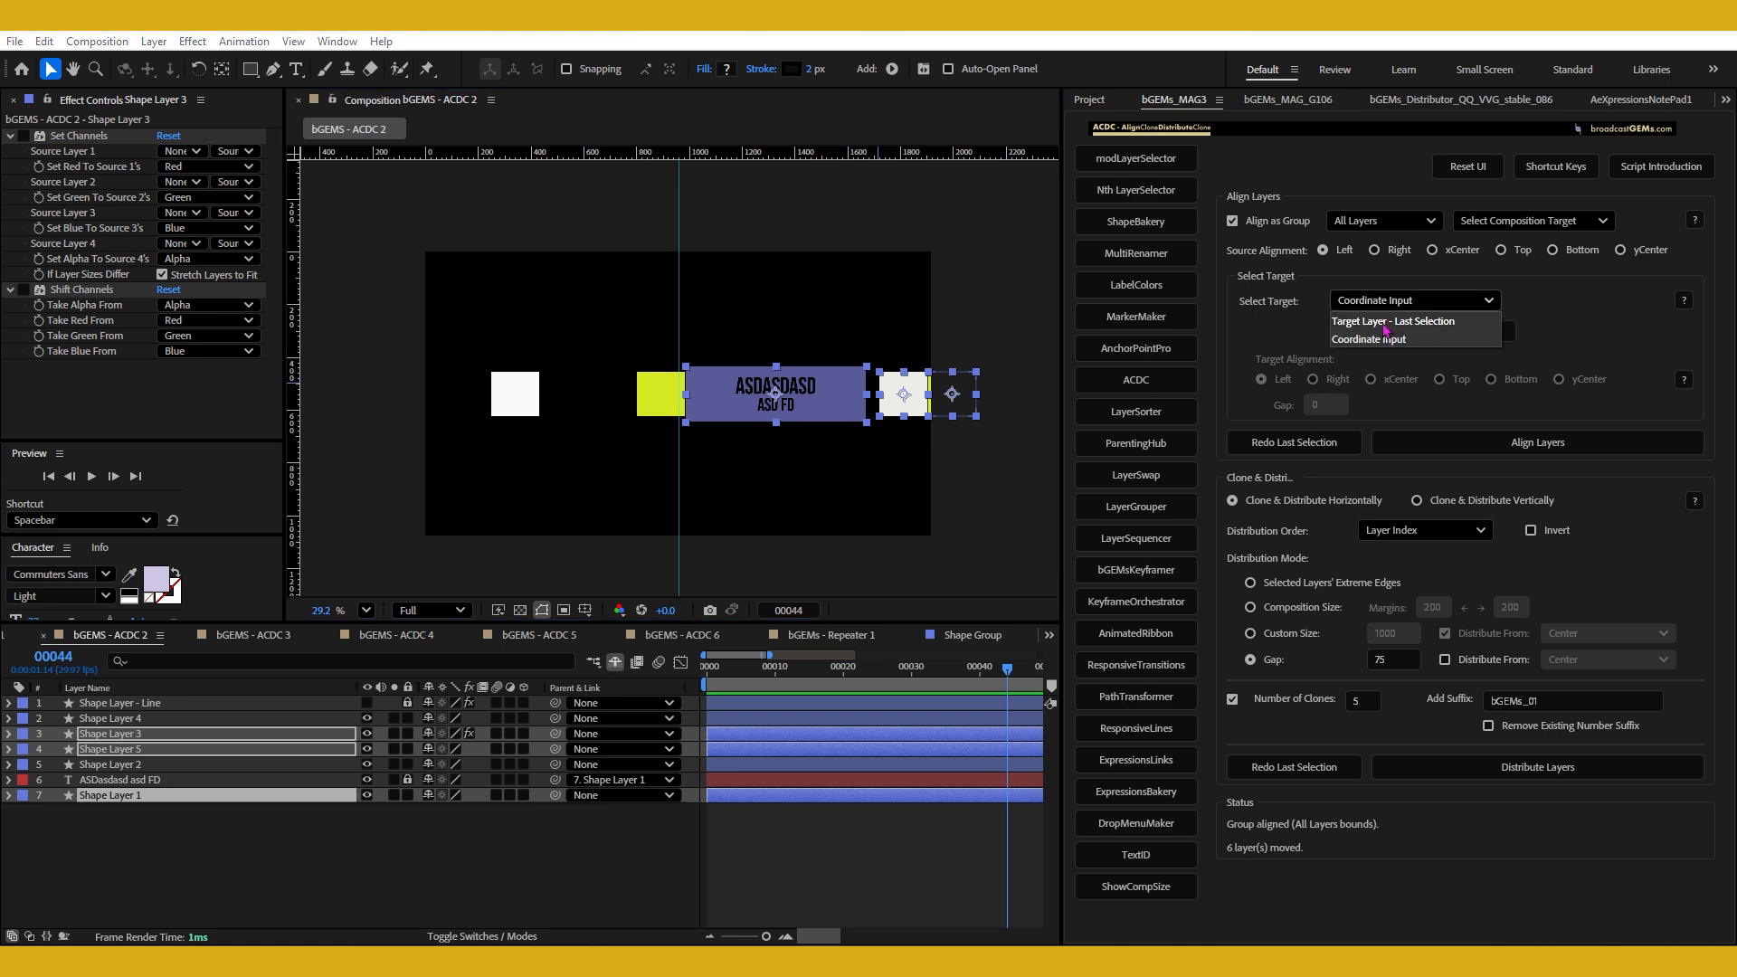
pyautogui.click(1387, 326)
pyautogui.click(1331, 380)
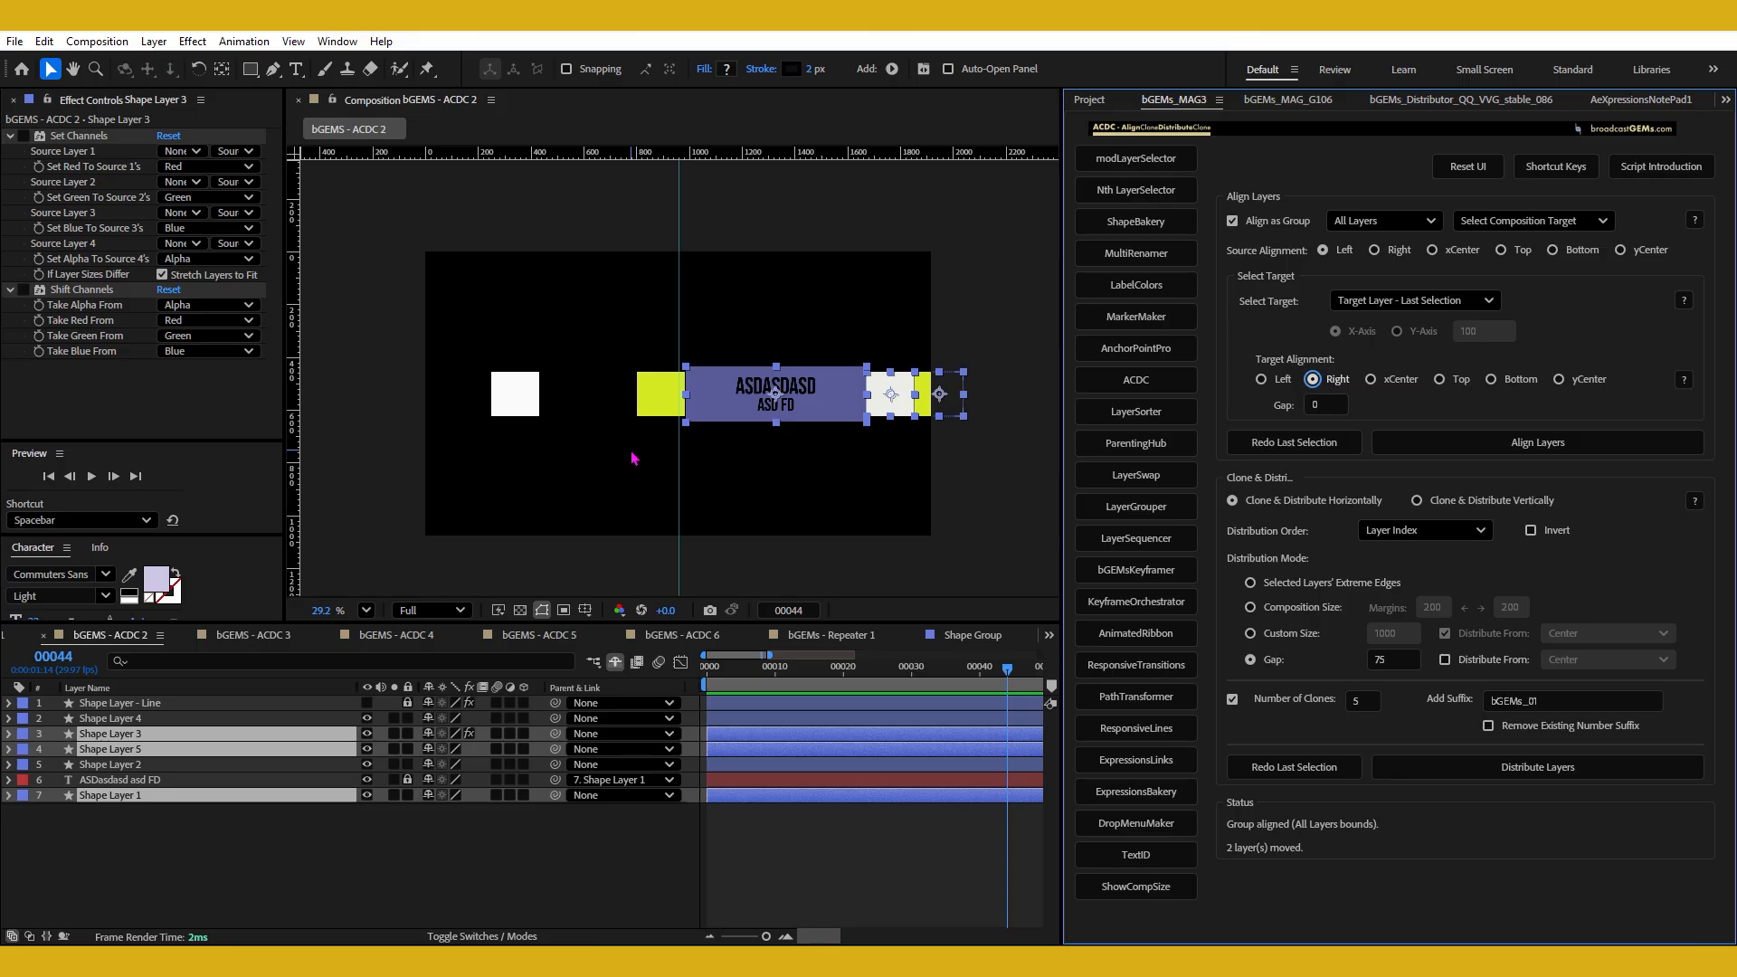
# Align the remaining white square's Right to the Left of the yellow square beside the blue rectangle.
pyautogui.click(524, 400)
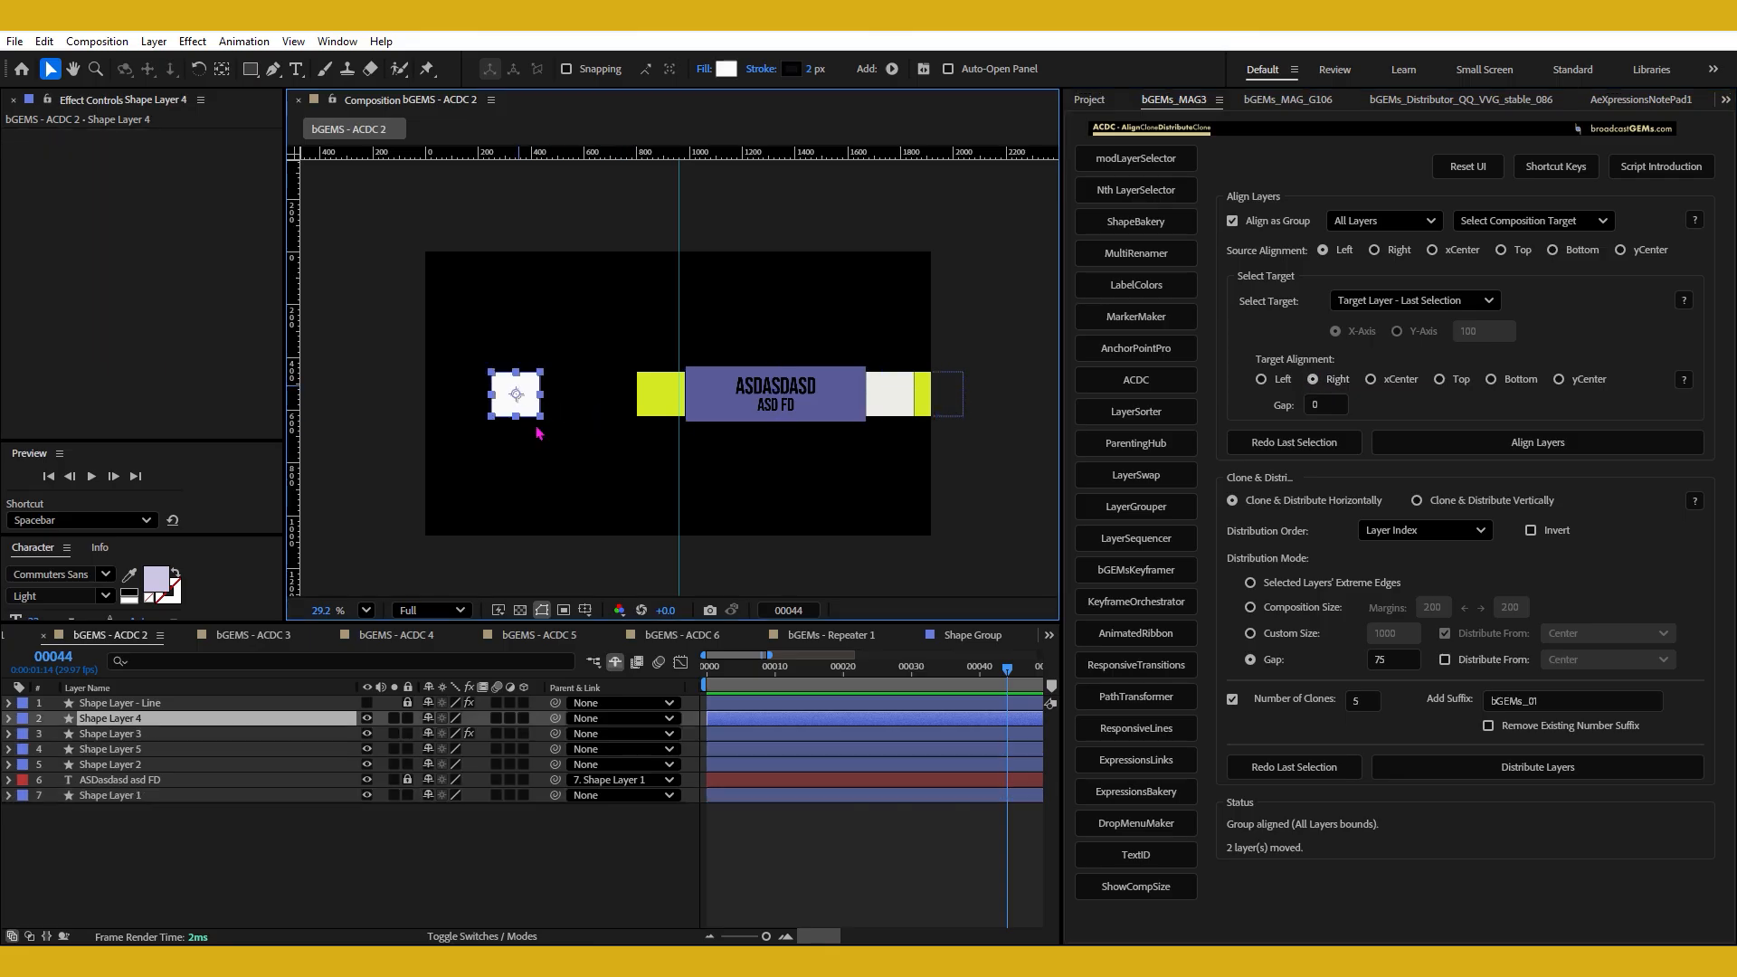
pyautogui.keyDown('shift'); pyautogui.click(651, 403); pyautogui.keyUp('shift')
pyautogui.click(1374, 250)
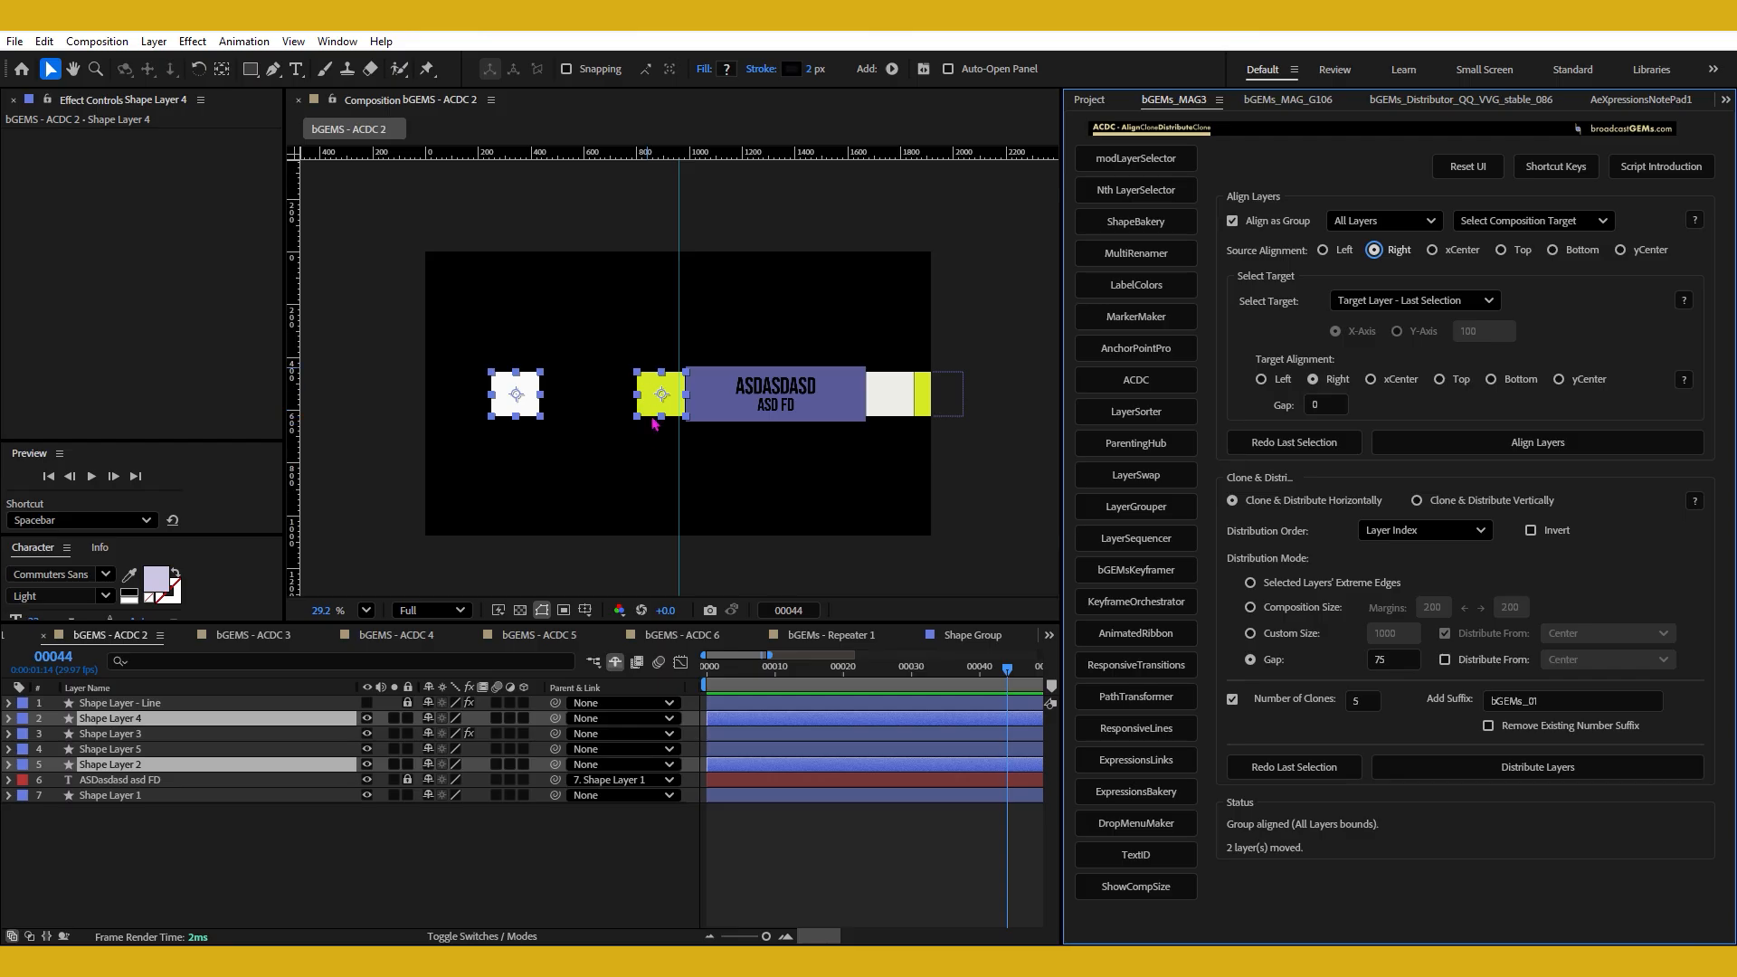
pyautogui.click(653, 388)
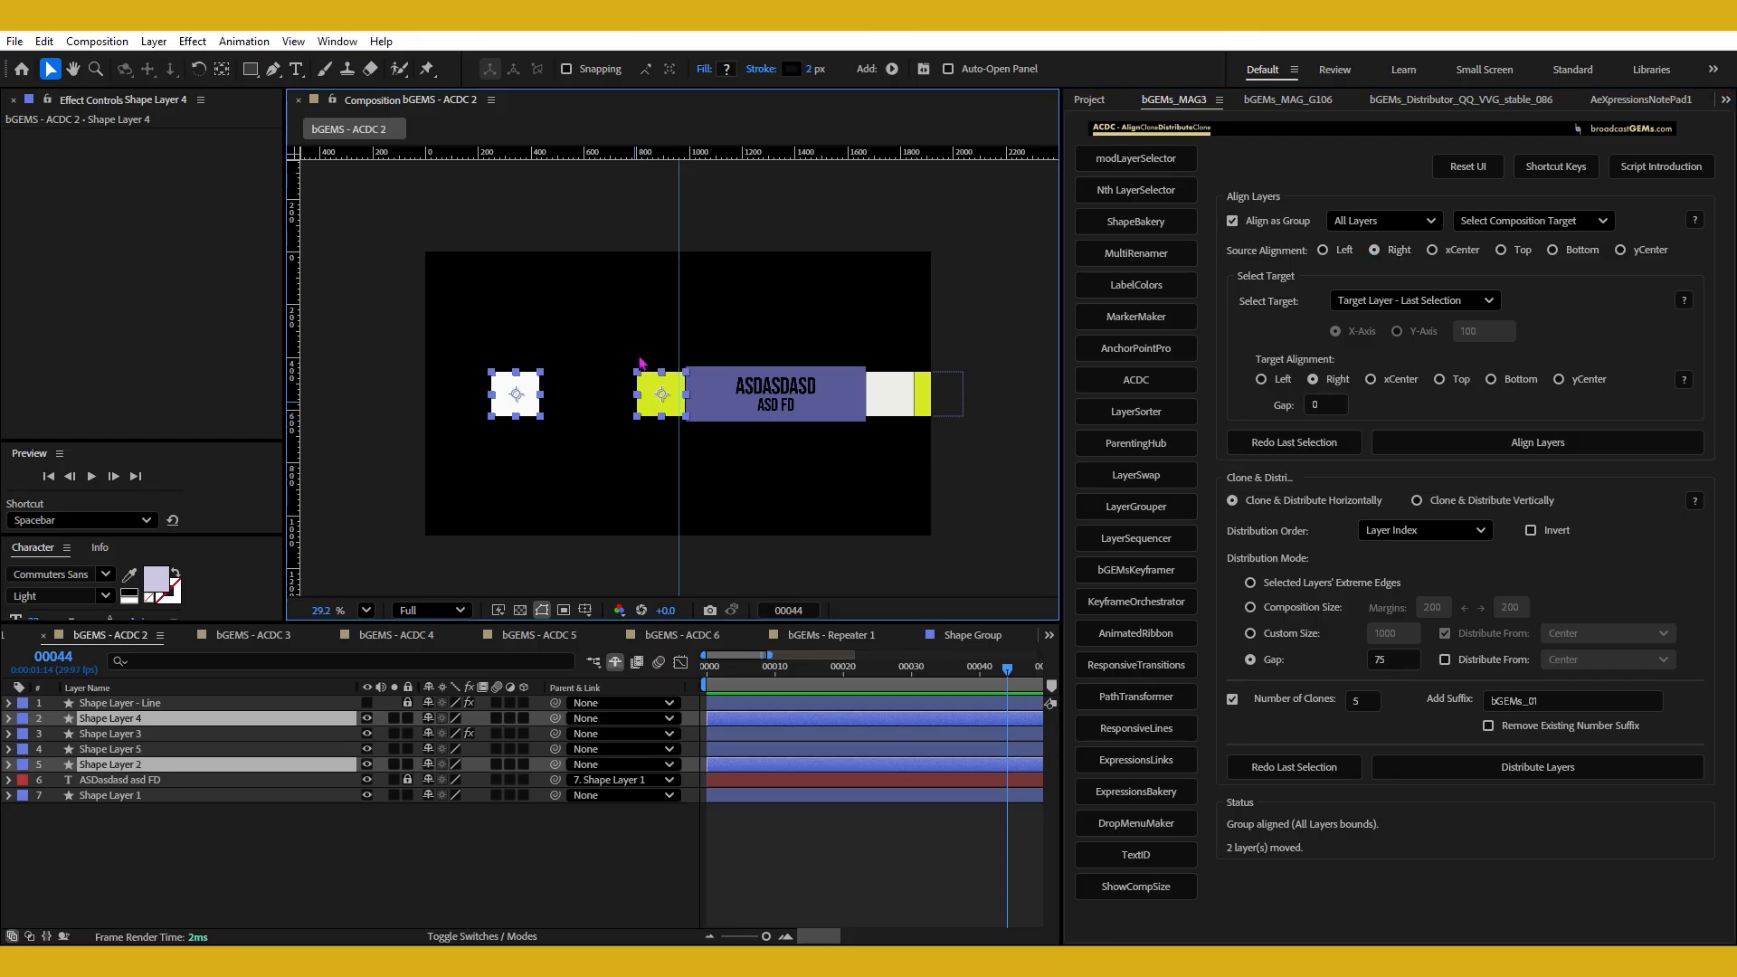
pyautogui.click(1285, 383)
# Select all five shapes and align them as a group by source xCenter to Composition - x-Center.
pyautogui.moveTo(546, 339); pyautogui.dragTo(1027, 487)
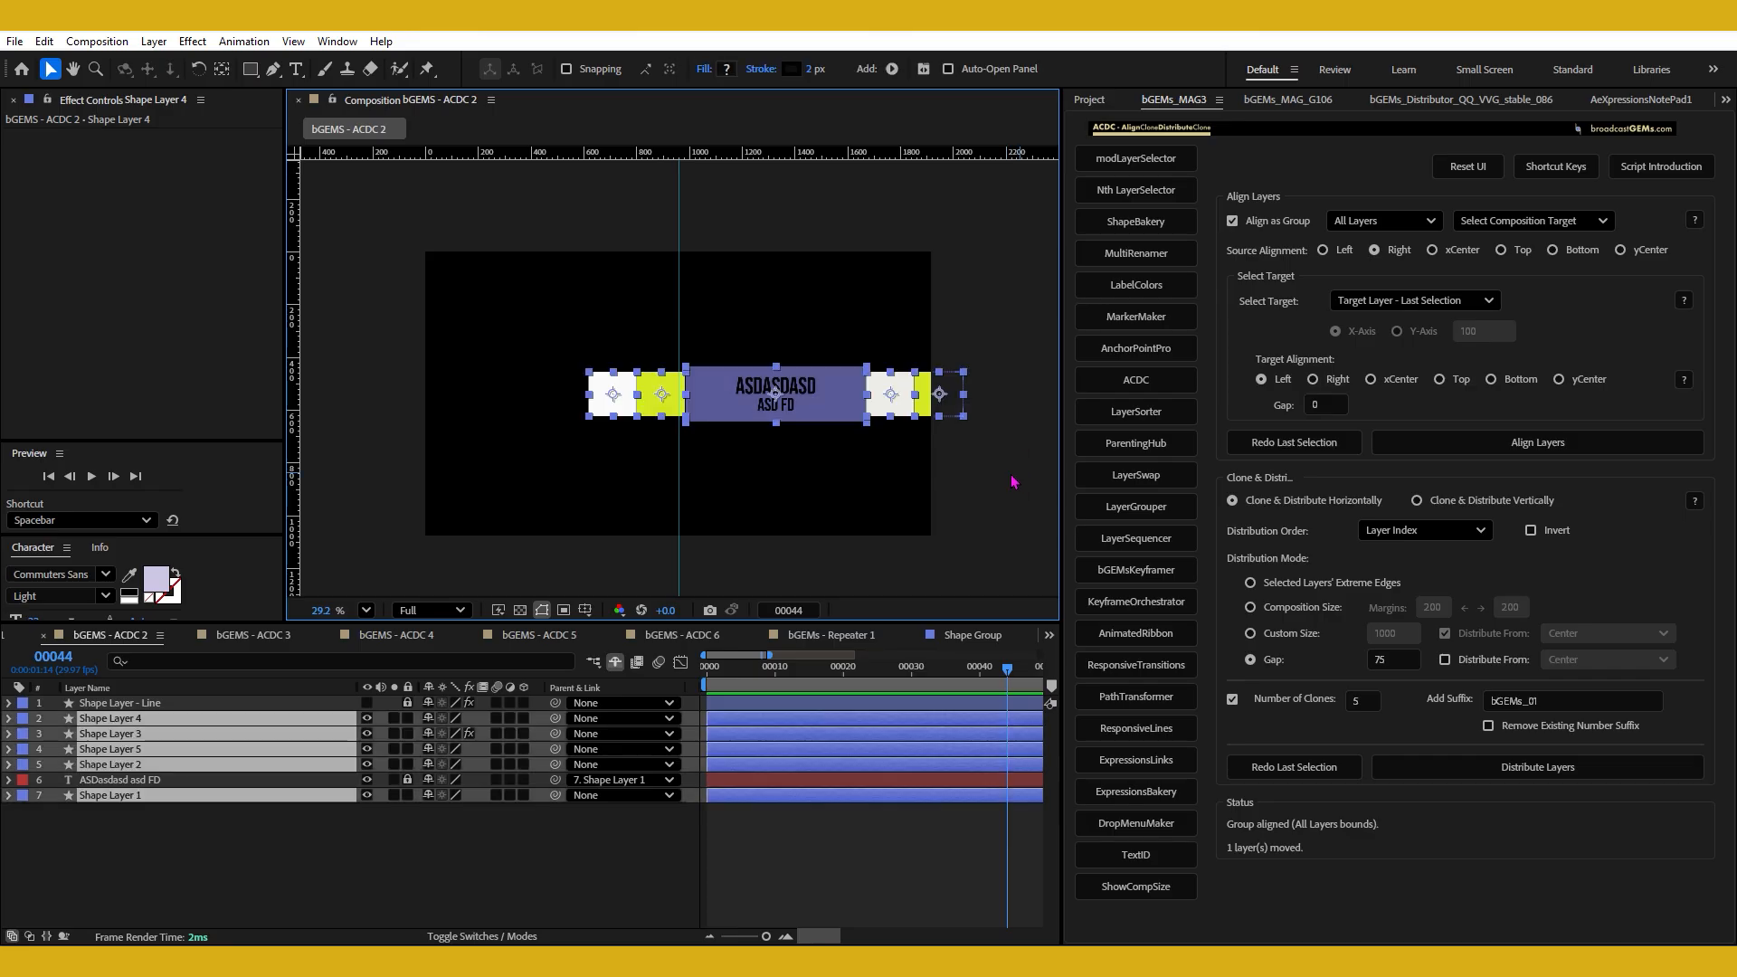
pyautogui.click(1529, 221)
pyautogui.click(1550, 333)
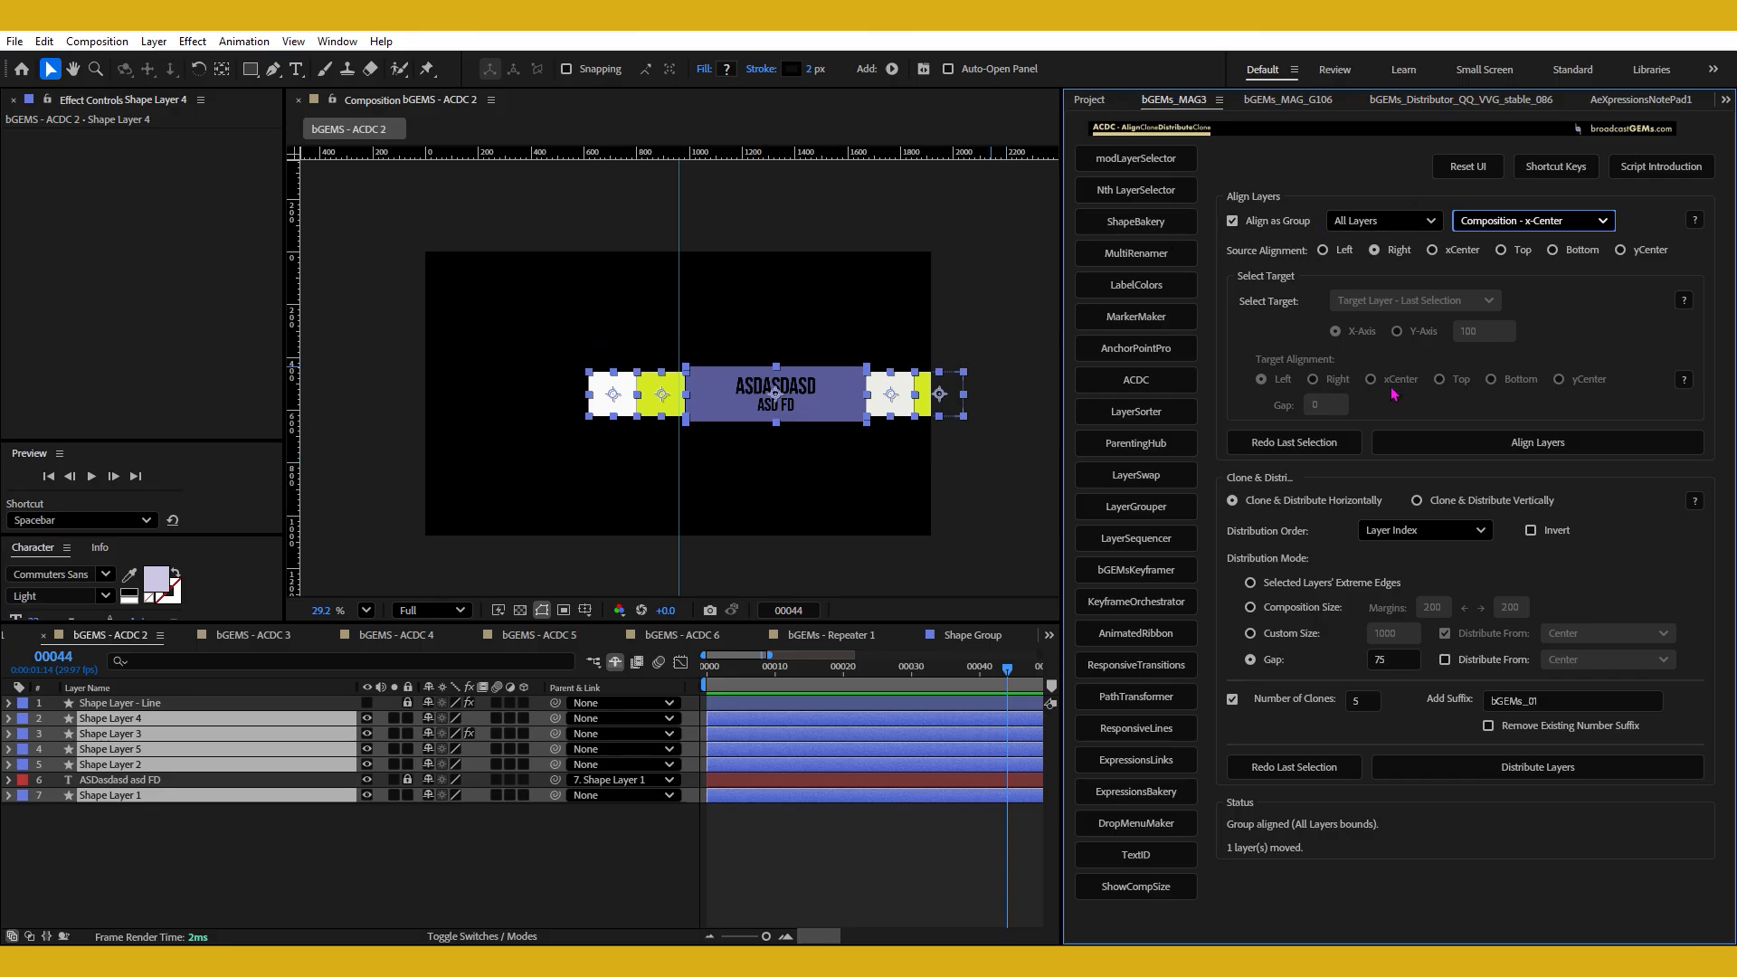
pyautogui.click(1475, 448)
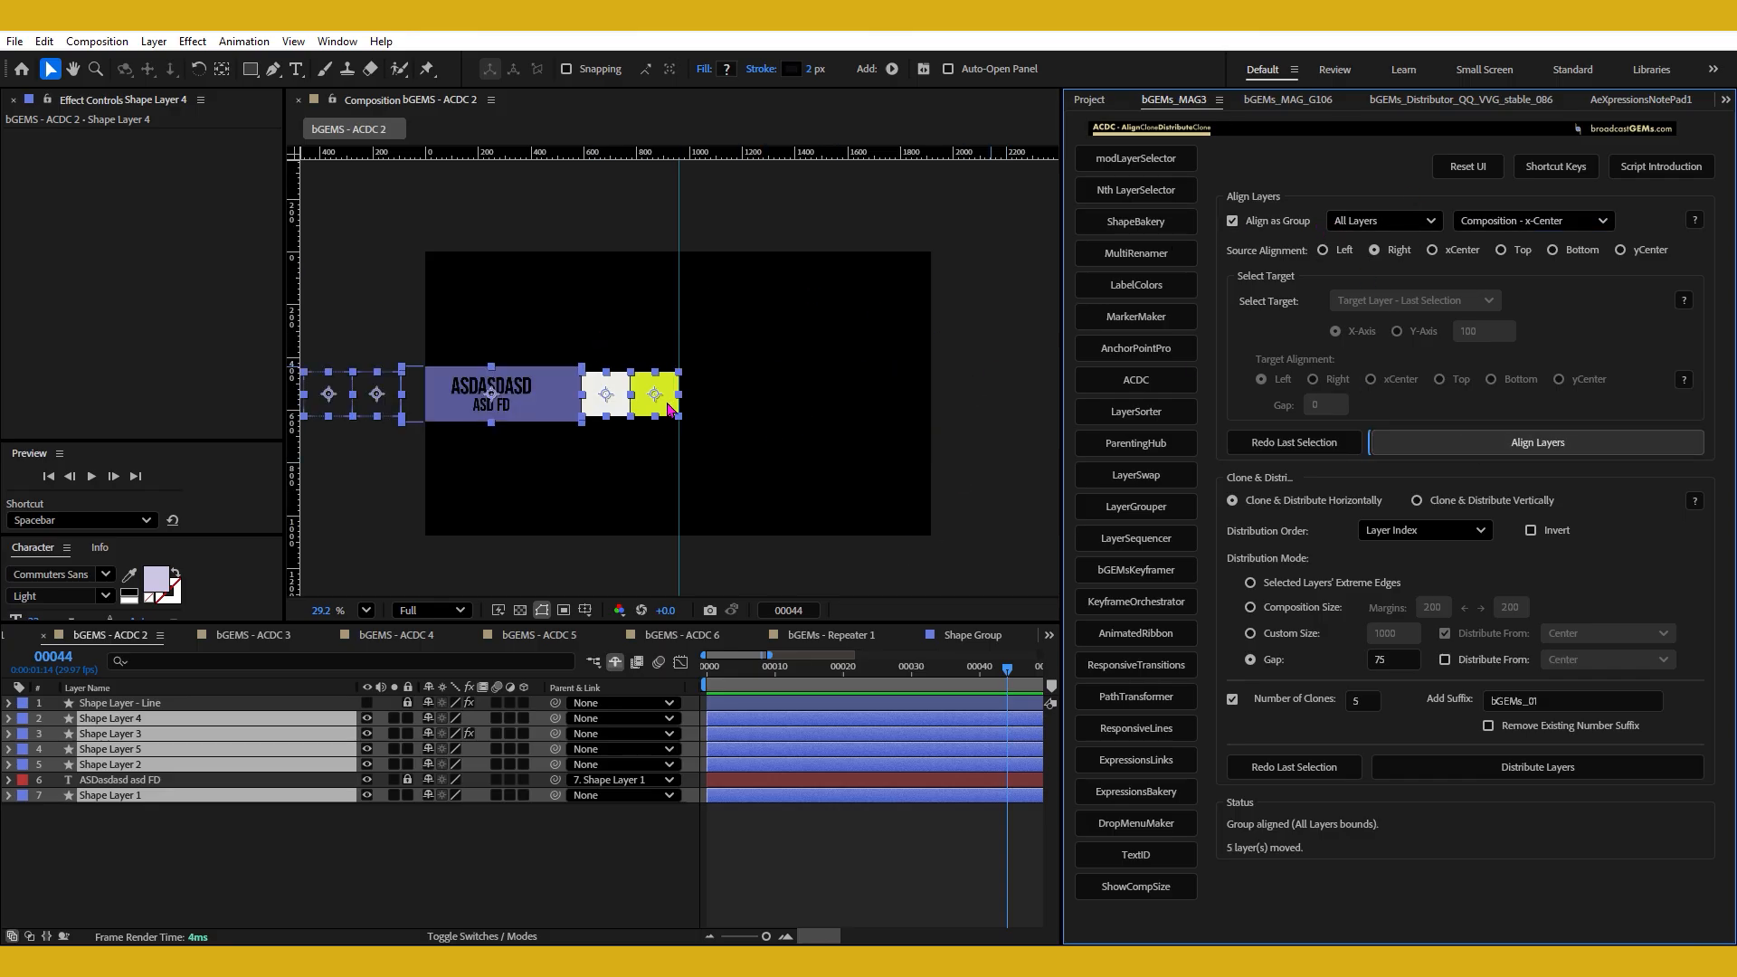
pyautogui.hotkey('ctrl', 'z')
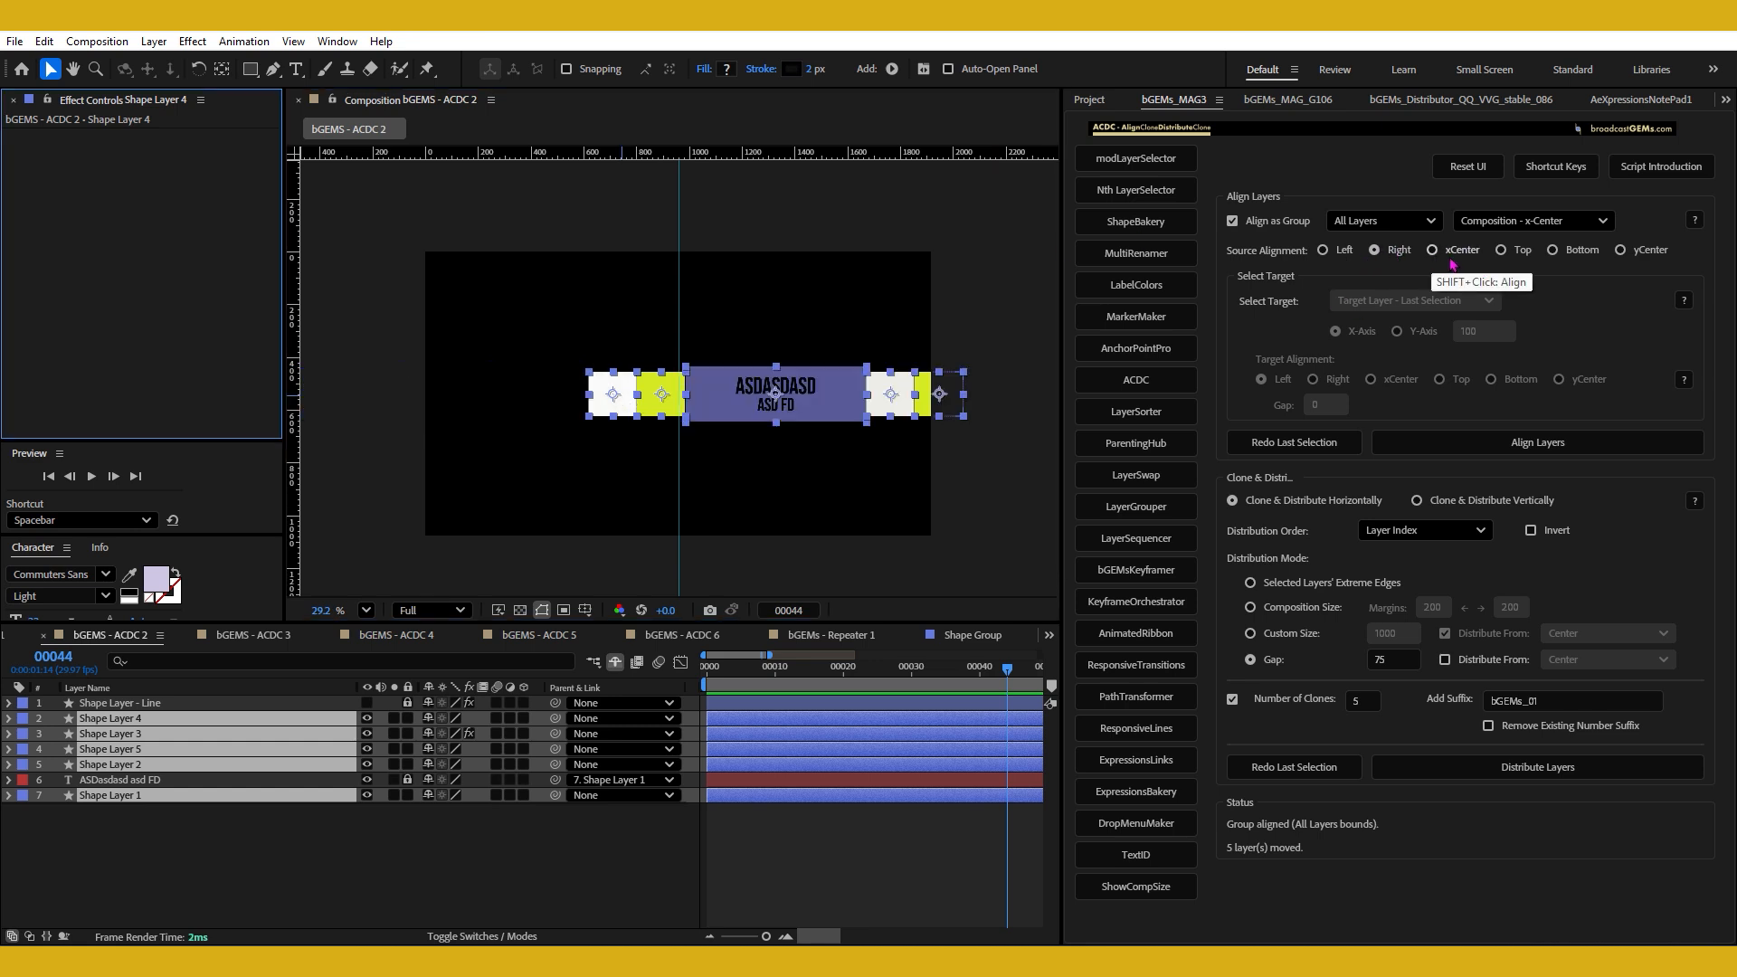
pyautogui.click(1459, 252)
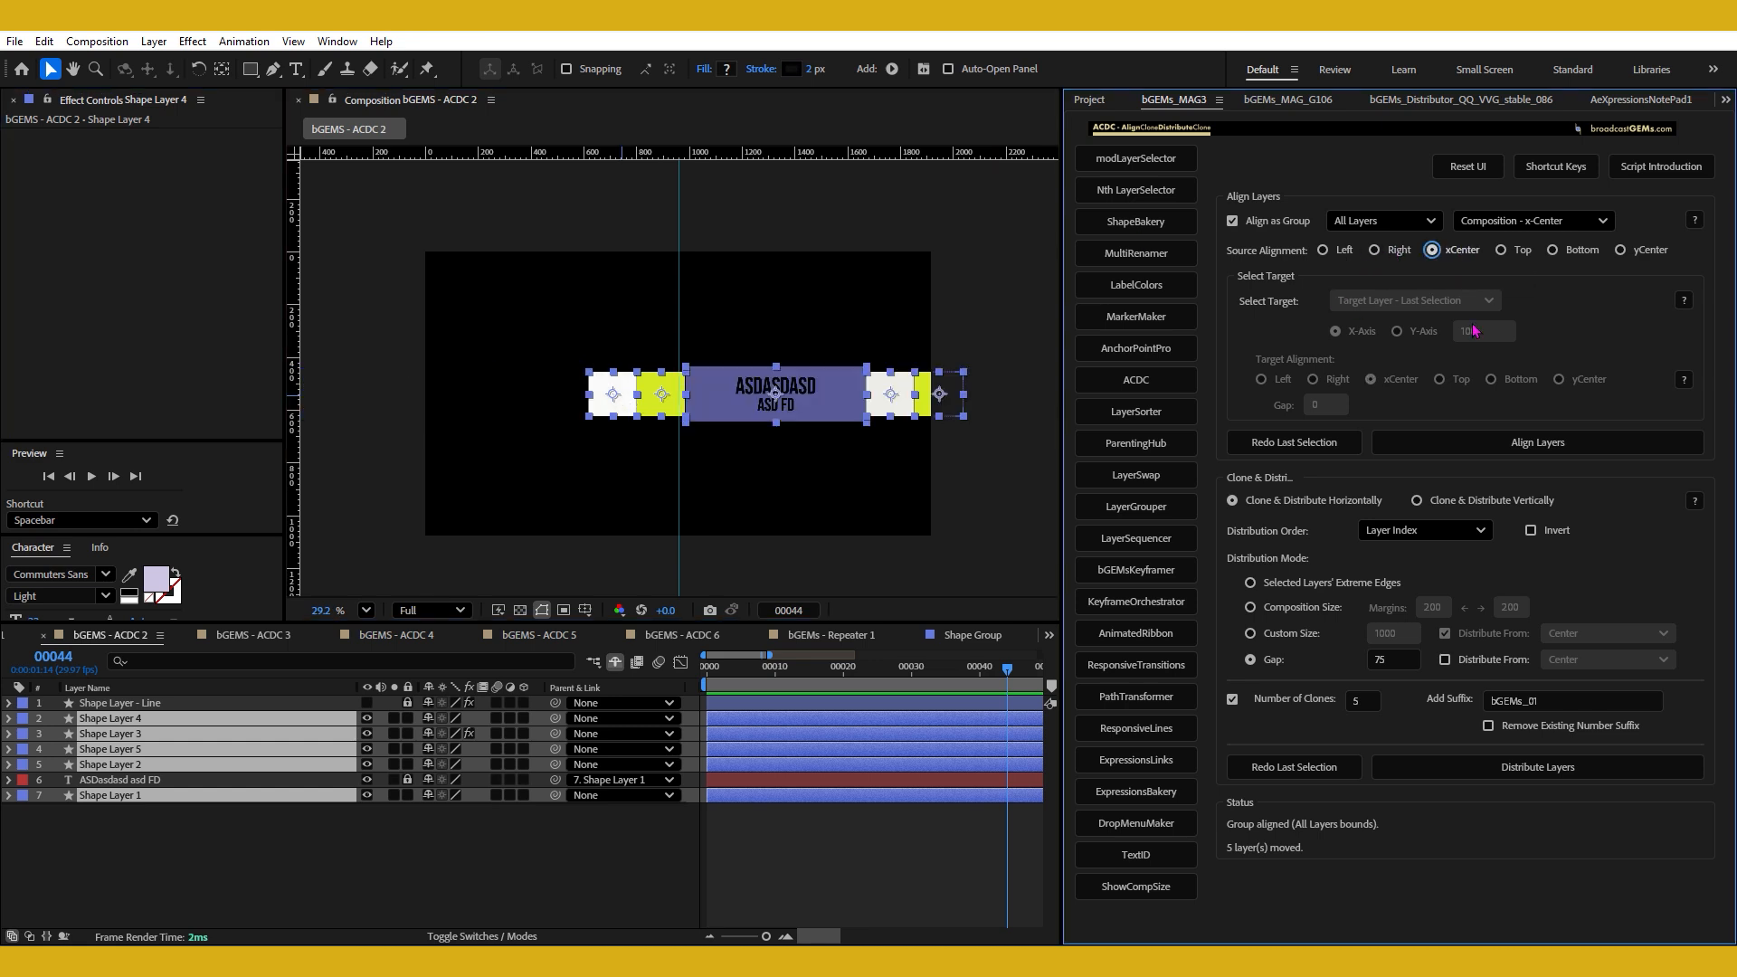
pyautogui.click(1492, 444)
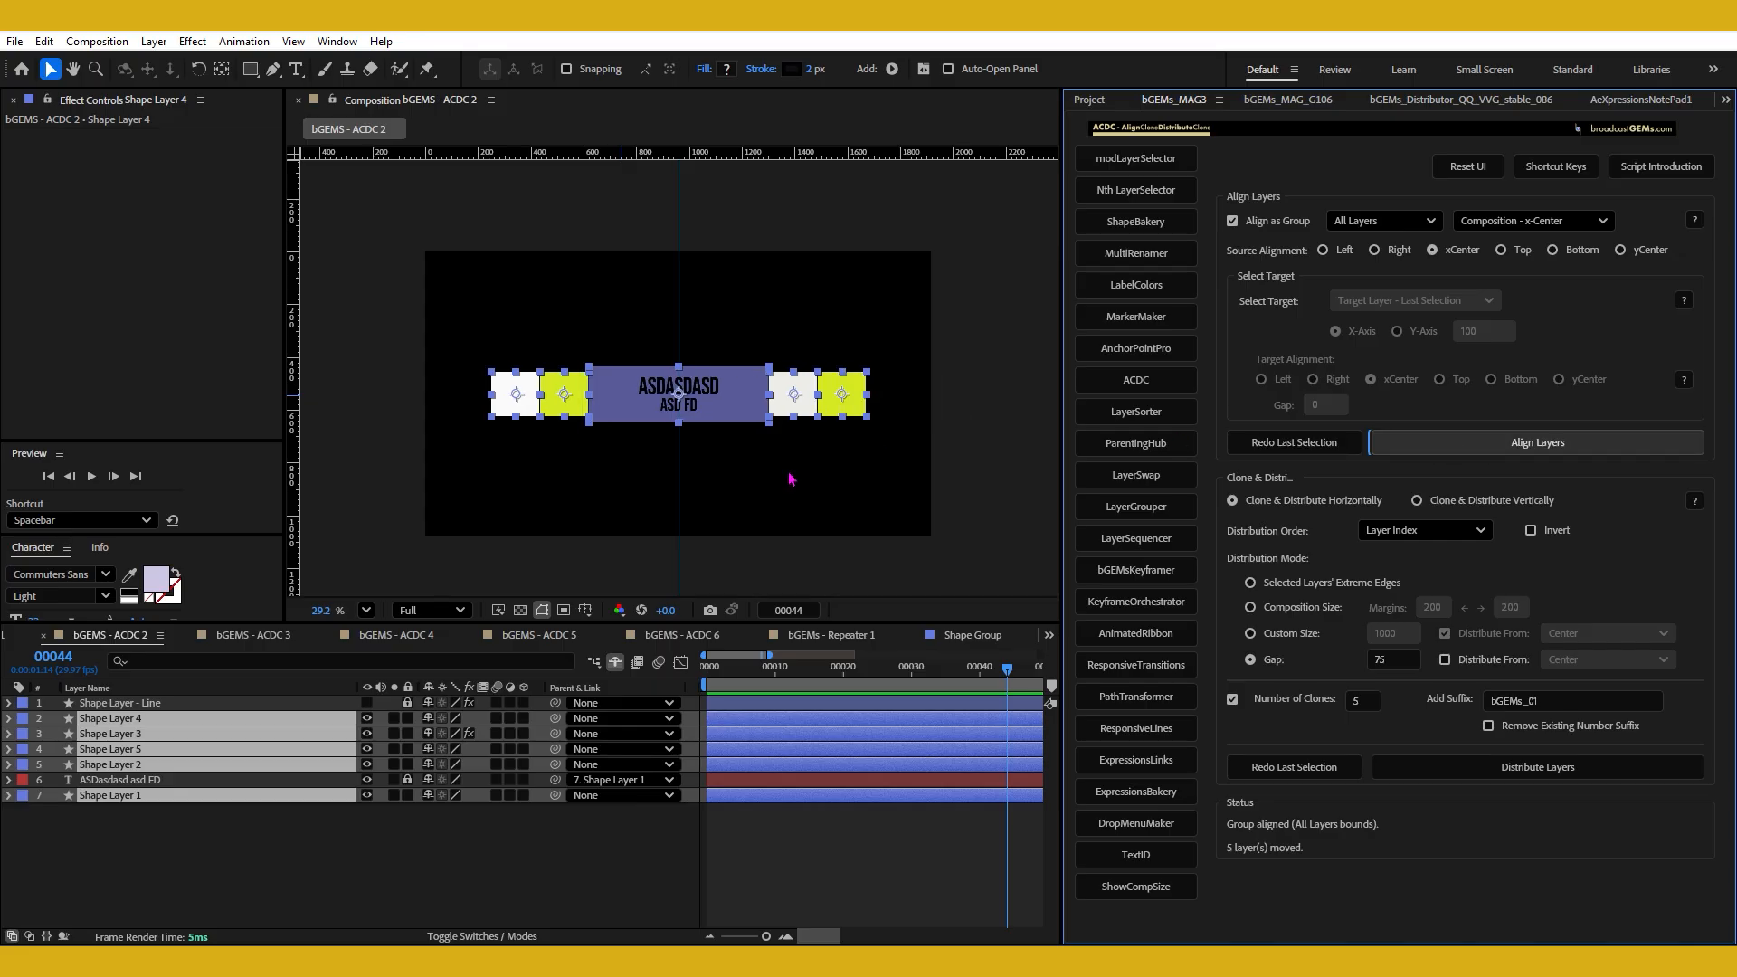
# Move the five-shape group upward and align it by source yCenter to Composition - y-Center.
pyautogui.moveTo(736, 382); pyautogui.dragTo(737, 340)
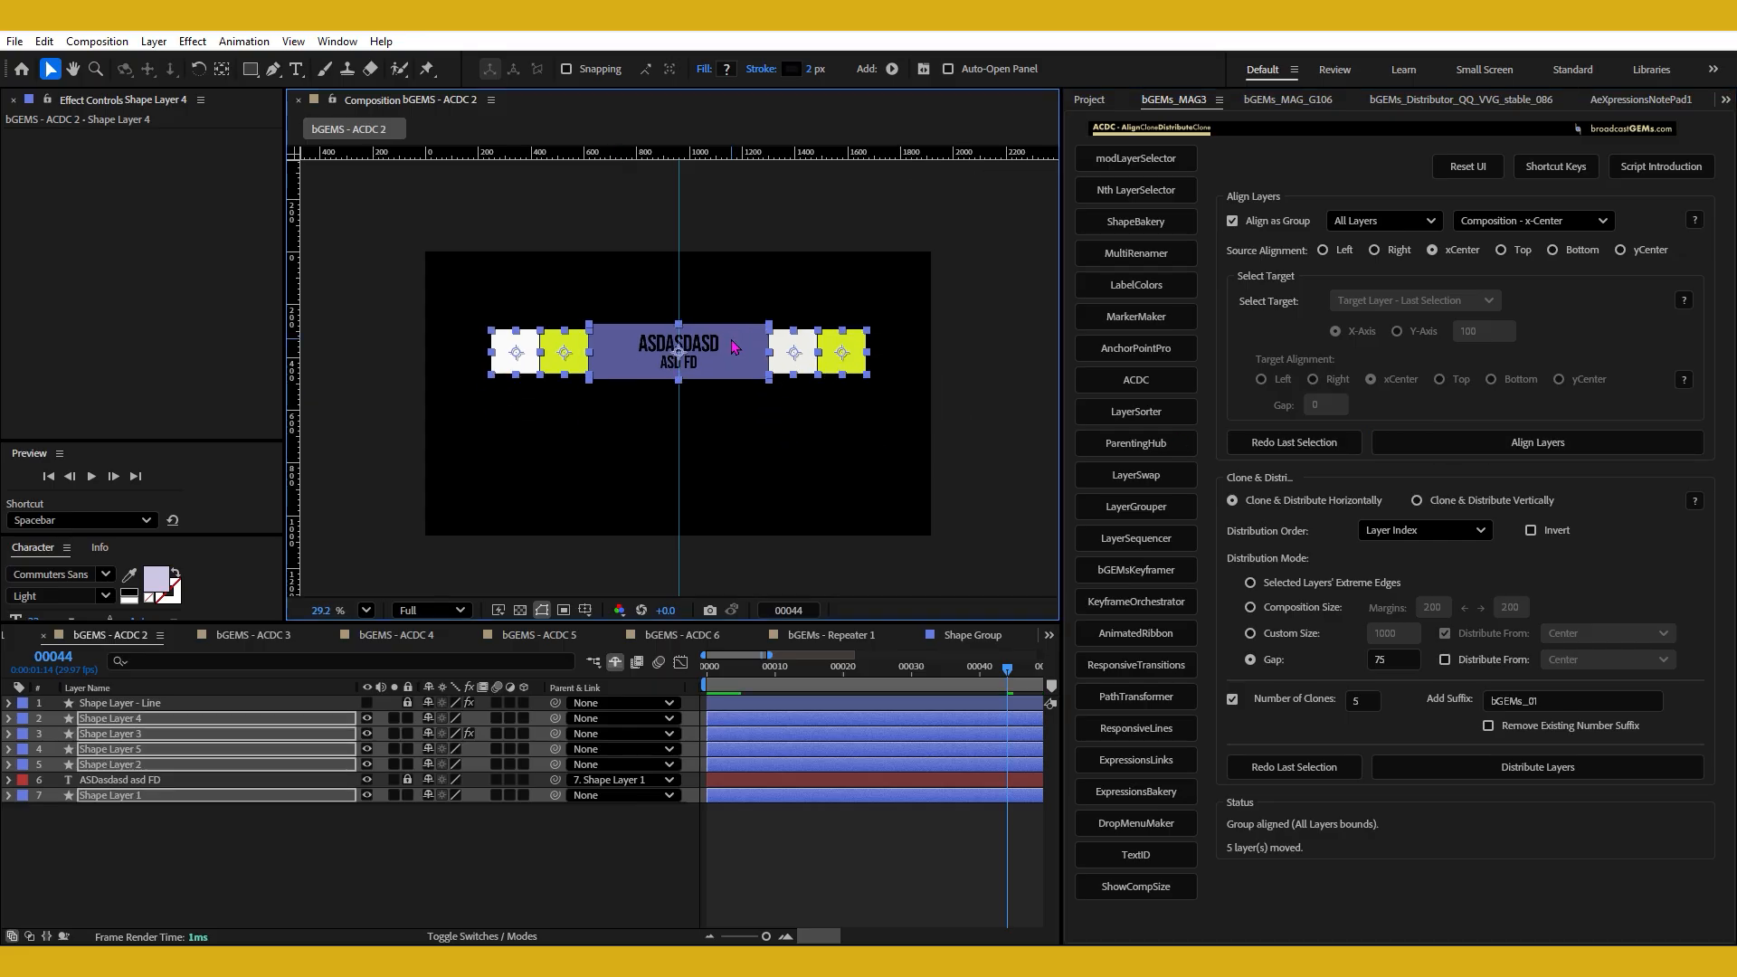
pyautogui.click(1566, 220)
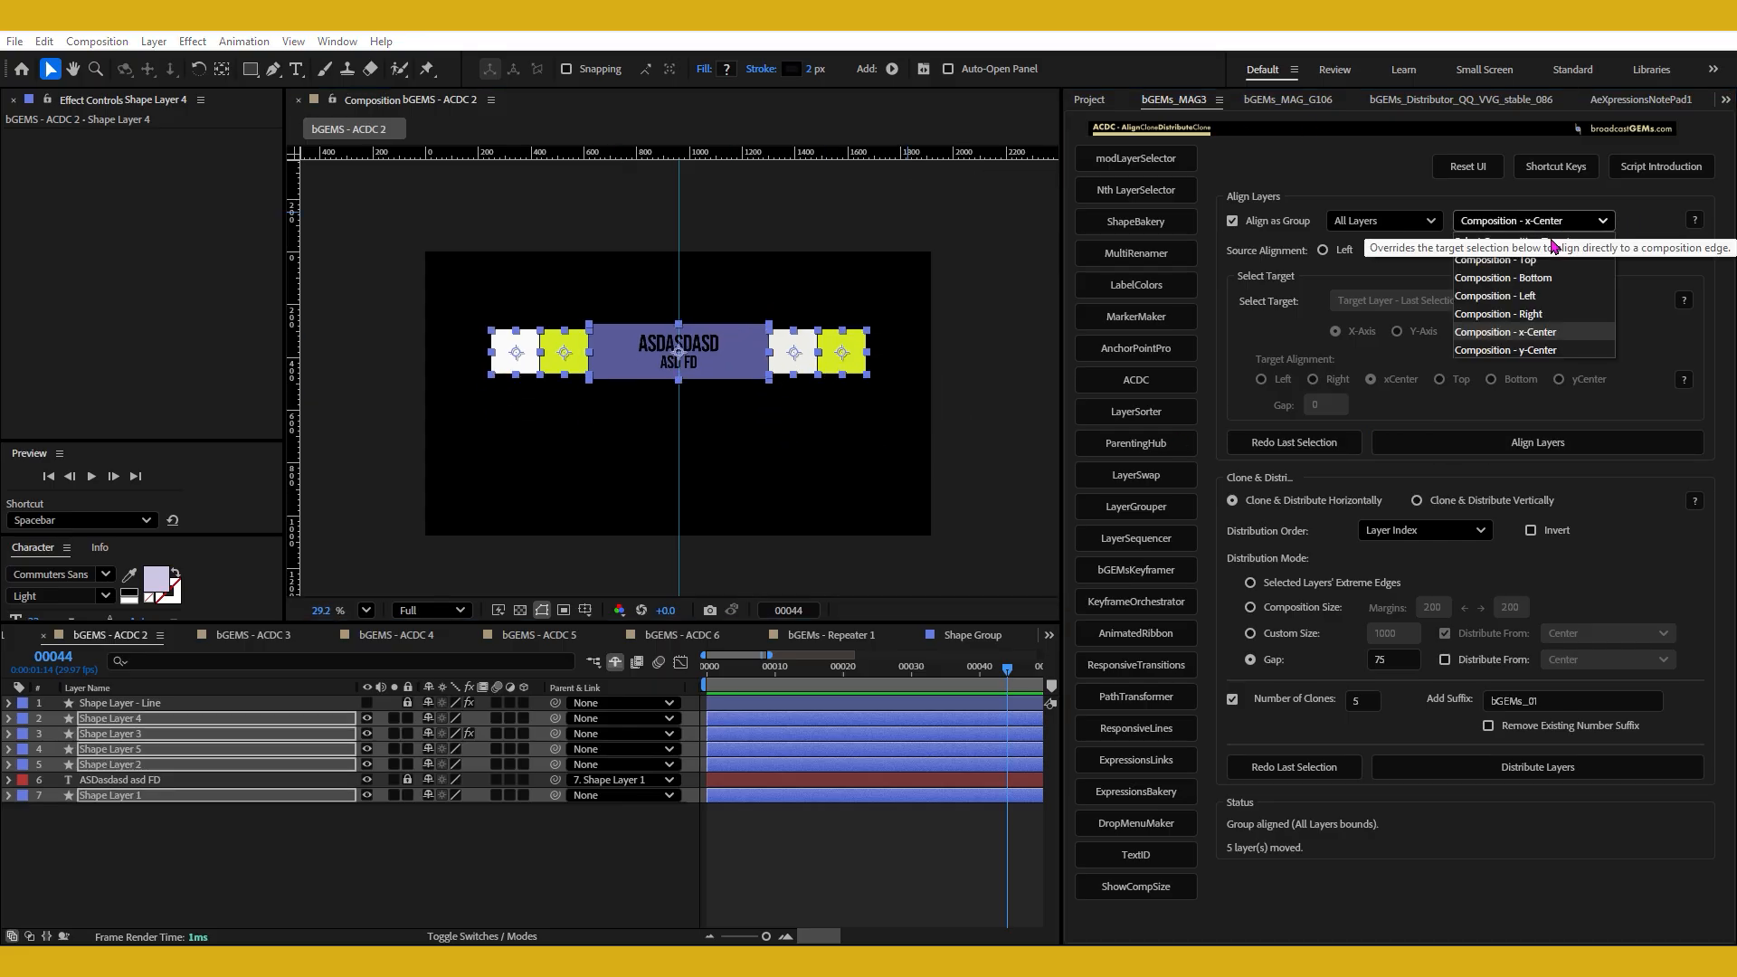
pyautogui.click(1539, 350)
pyautogui.click(1645, 258)
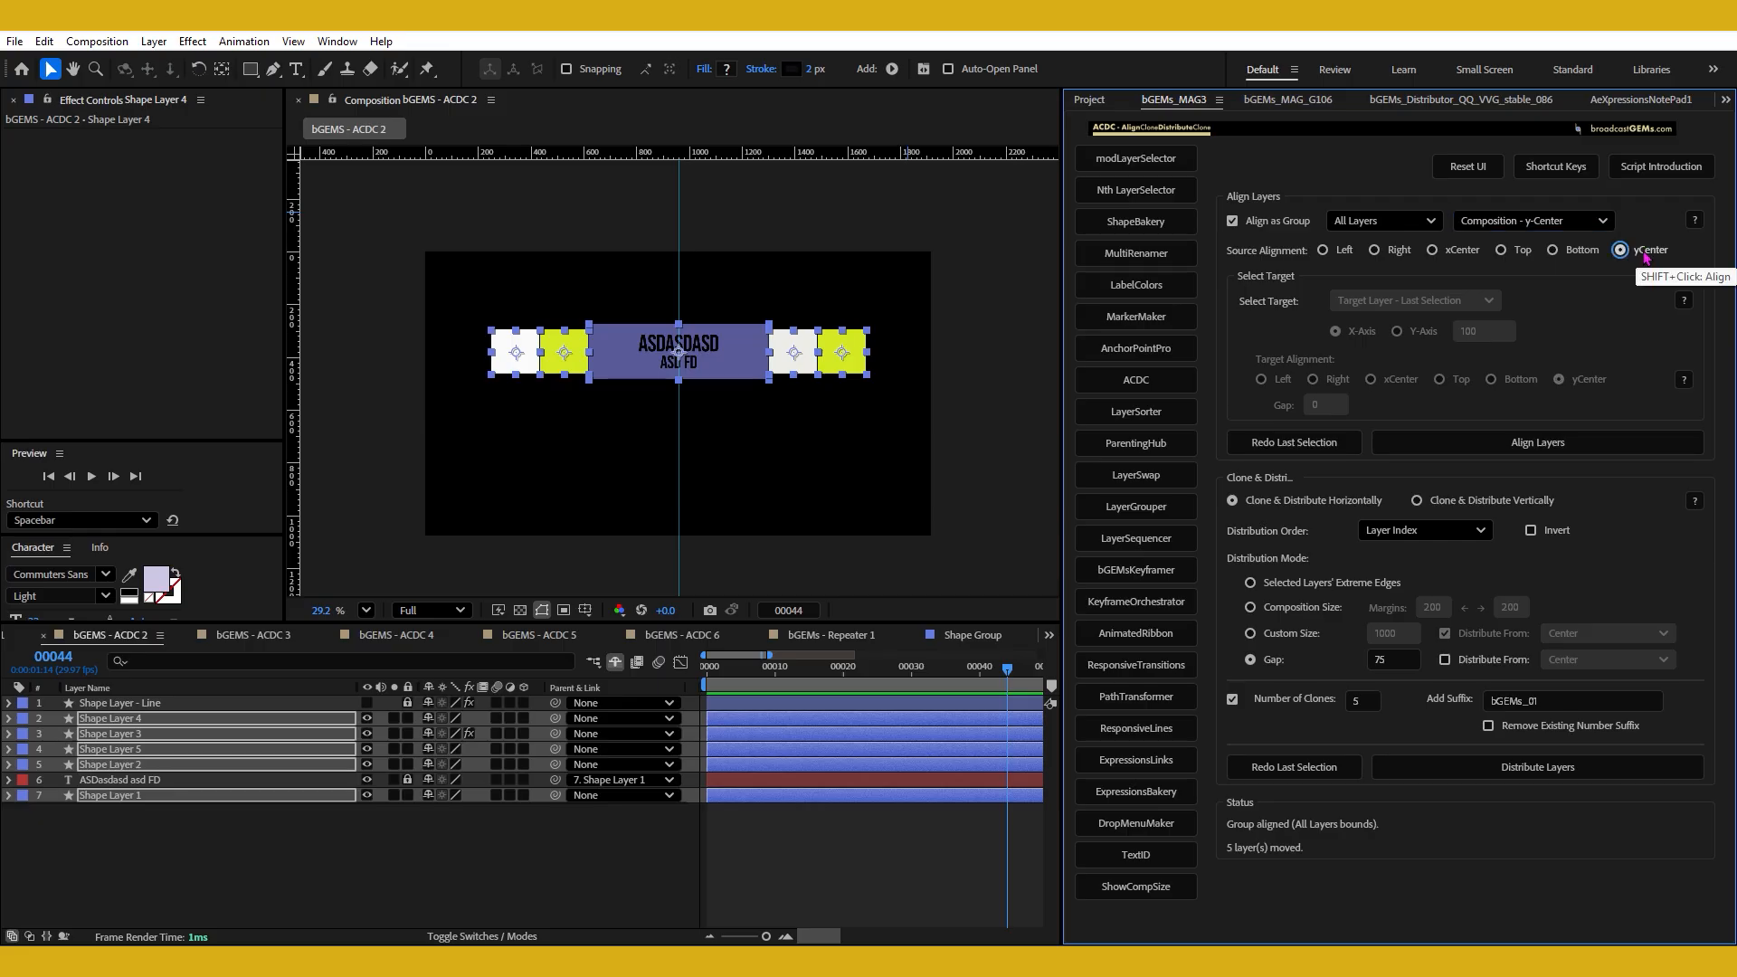
pyautogui.keyDown('shift'); pyautogui.click(1645, 256); pyautogui.keyUp('shift')
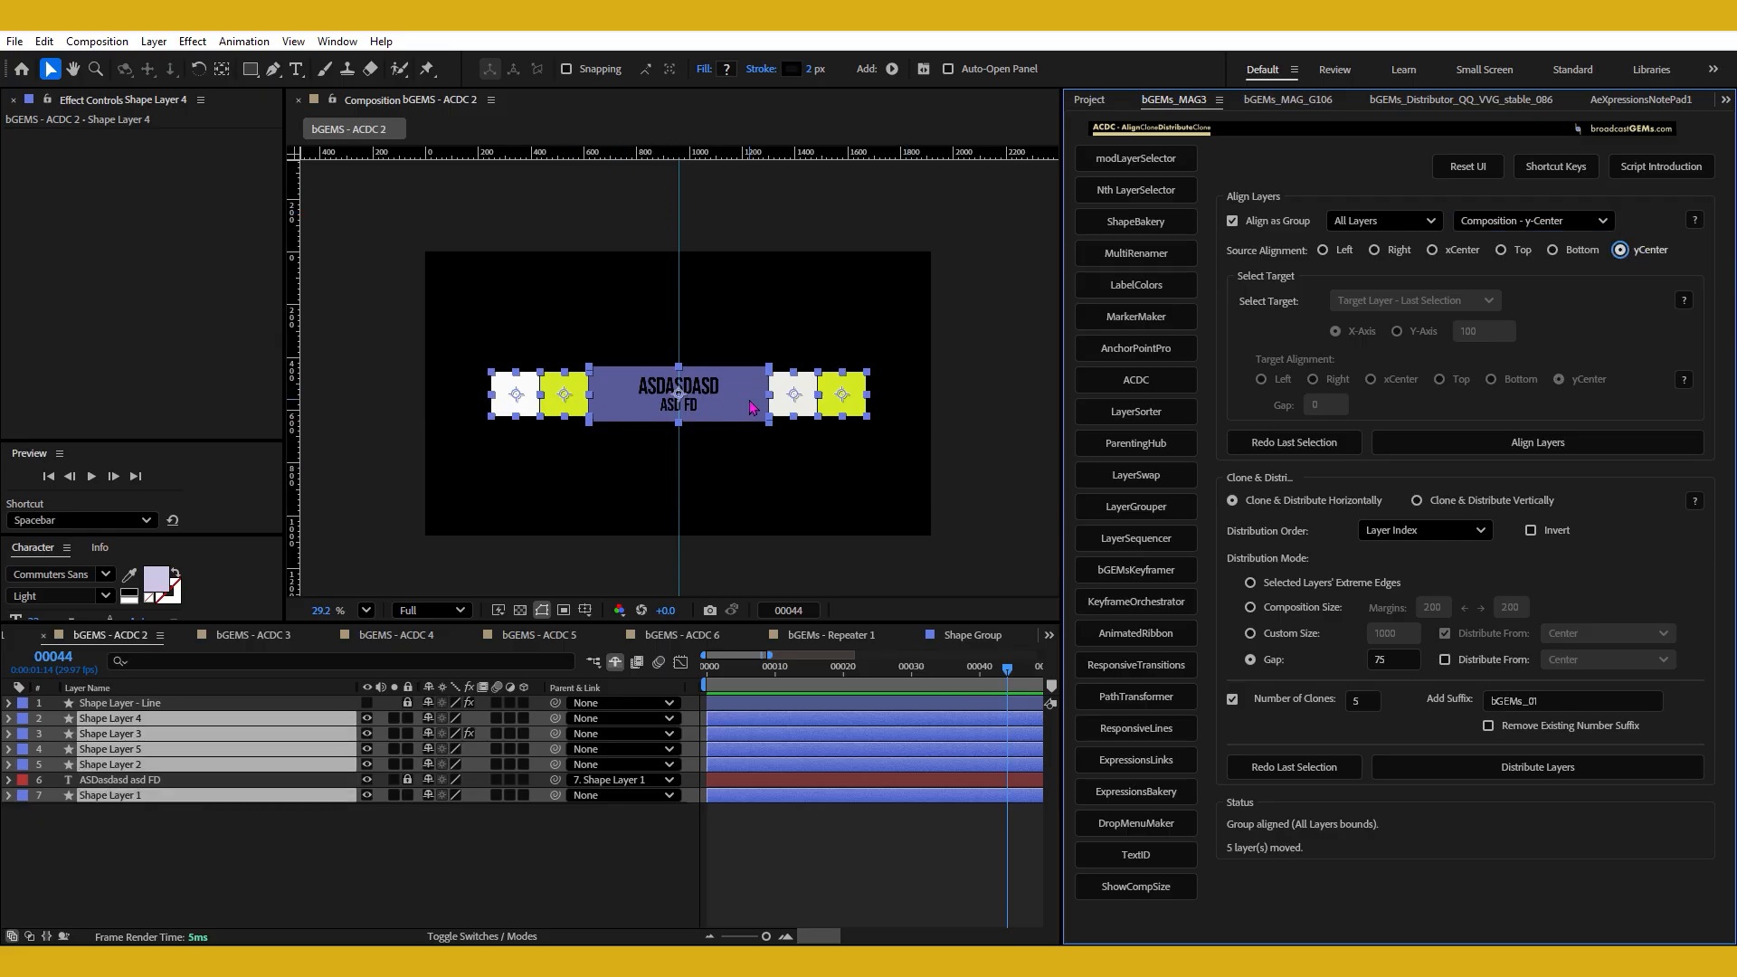
pyautogui.click(754, 468)
pyautogui.moveTo(440, 325); pyautogui.dragTo(590, 460)
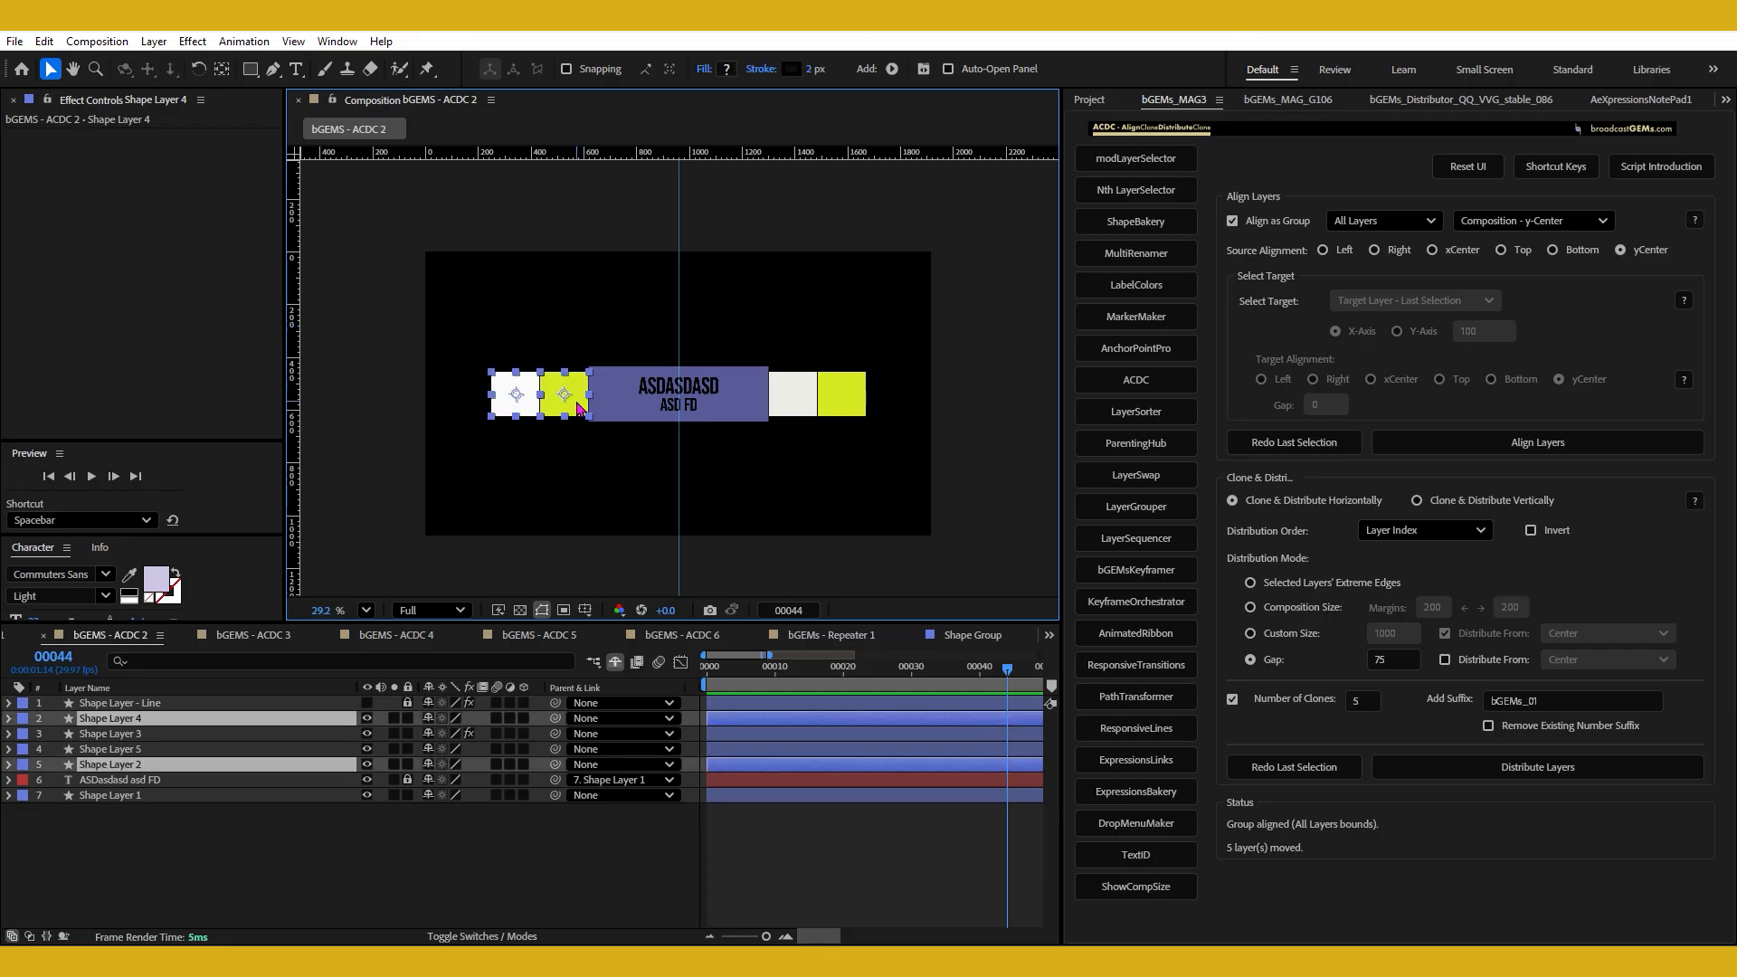
pyautogui.click(806, 391)
pyautogui.click(484, 330)
pyautogui.moveTo(465, 319); pyautogui.dragTo(907, 451)
pyautogui.click(907, 451)
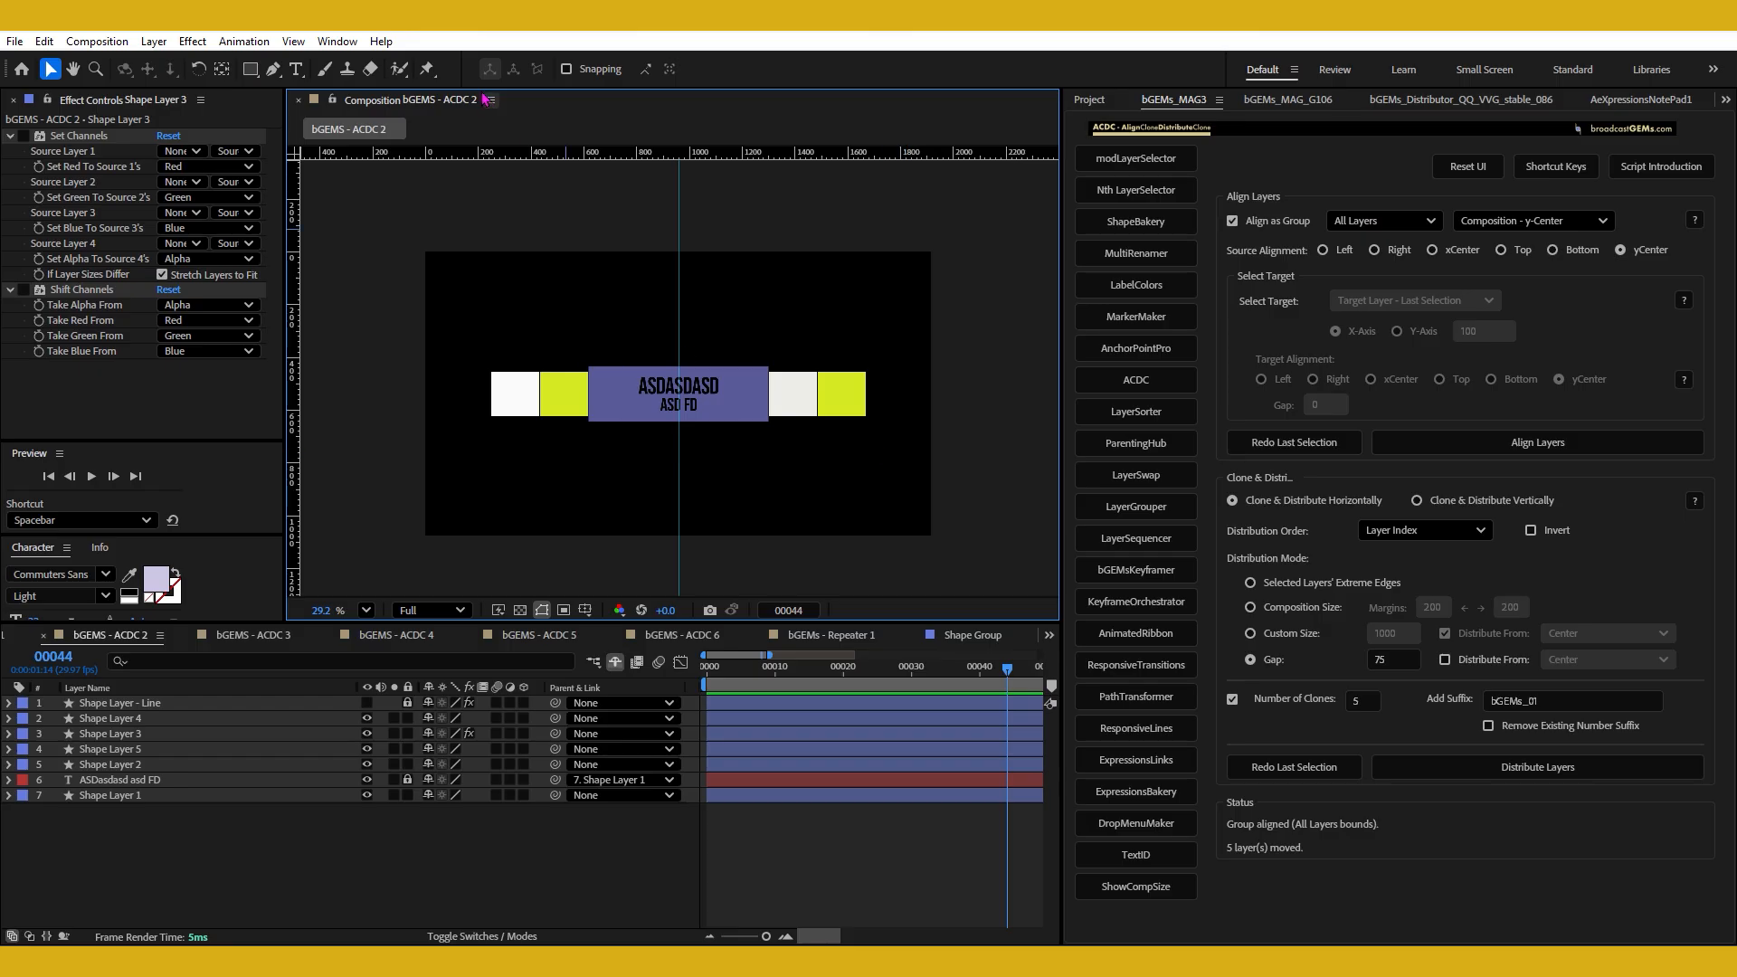
# Open the bGEMS - ACDC 3 composition and select its weekday texts, its four shapes and the white square in turn.
pyautogui.click(462, 104)
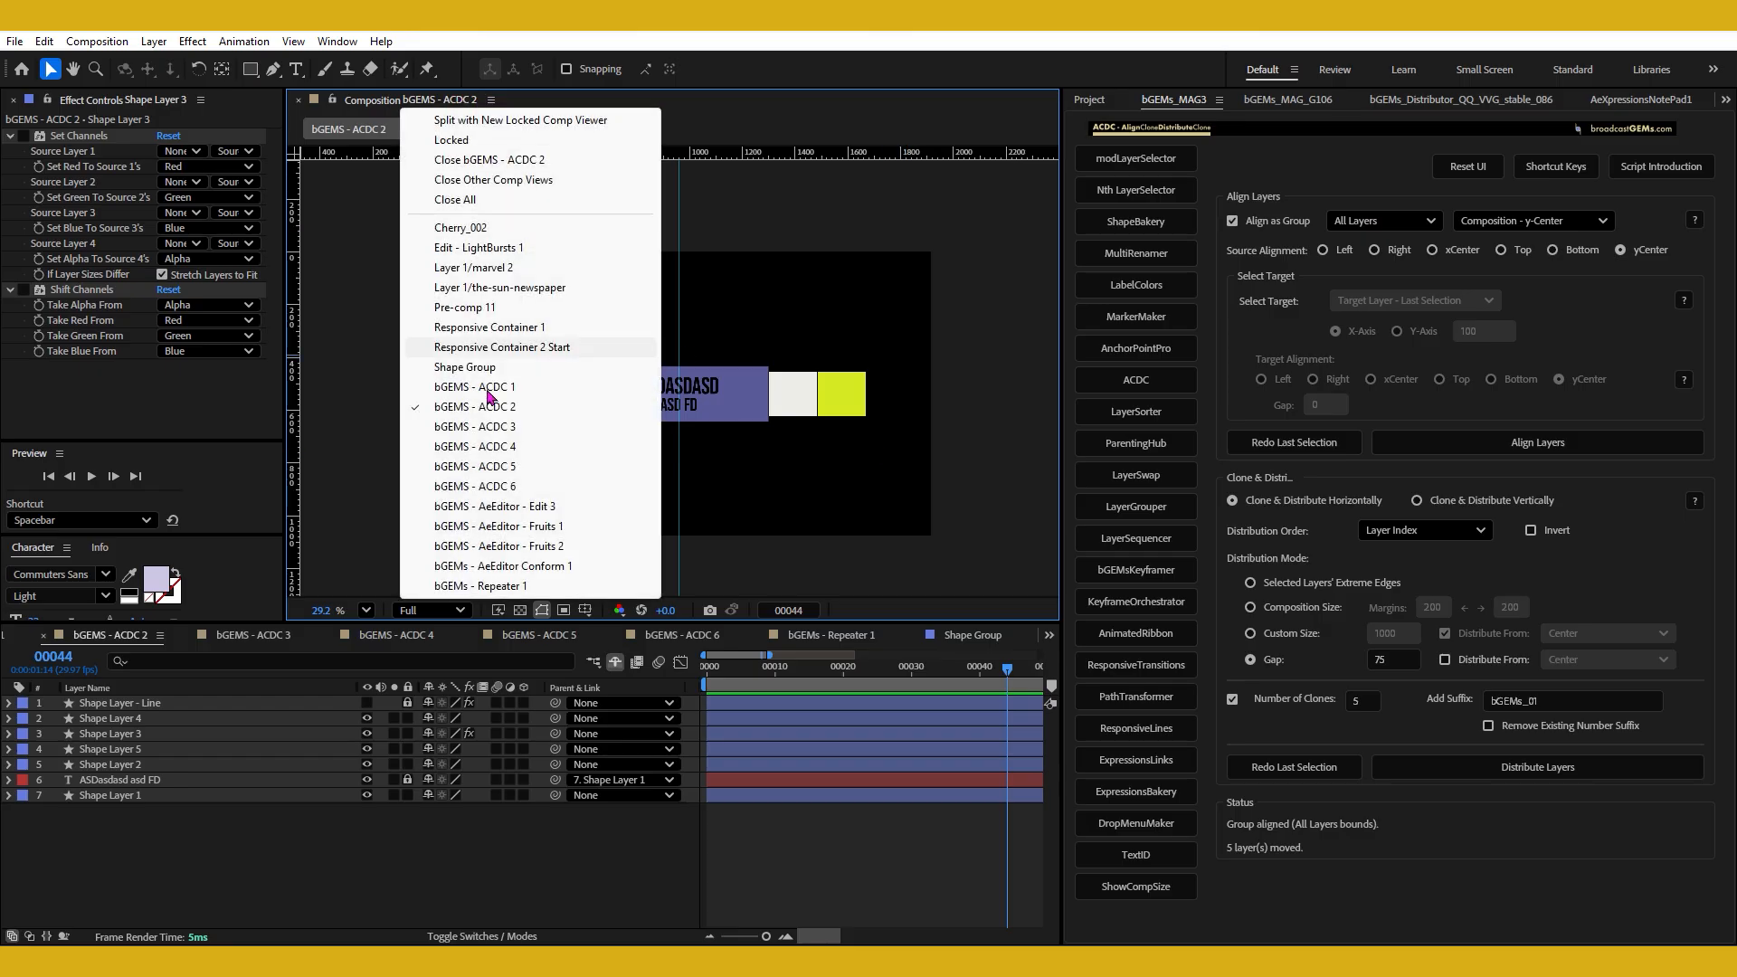
pyautogui.click(527, 443)
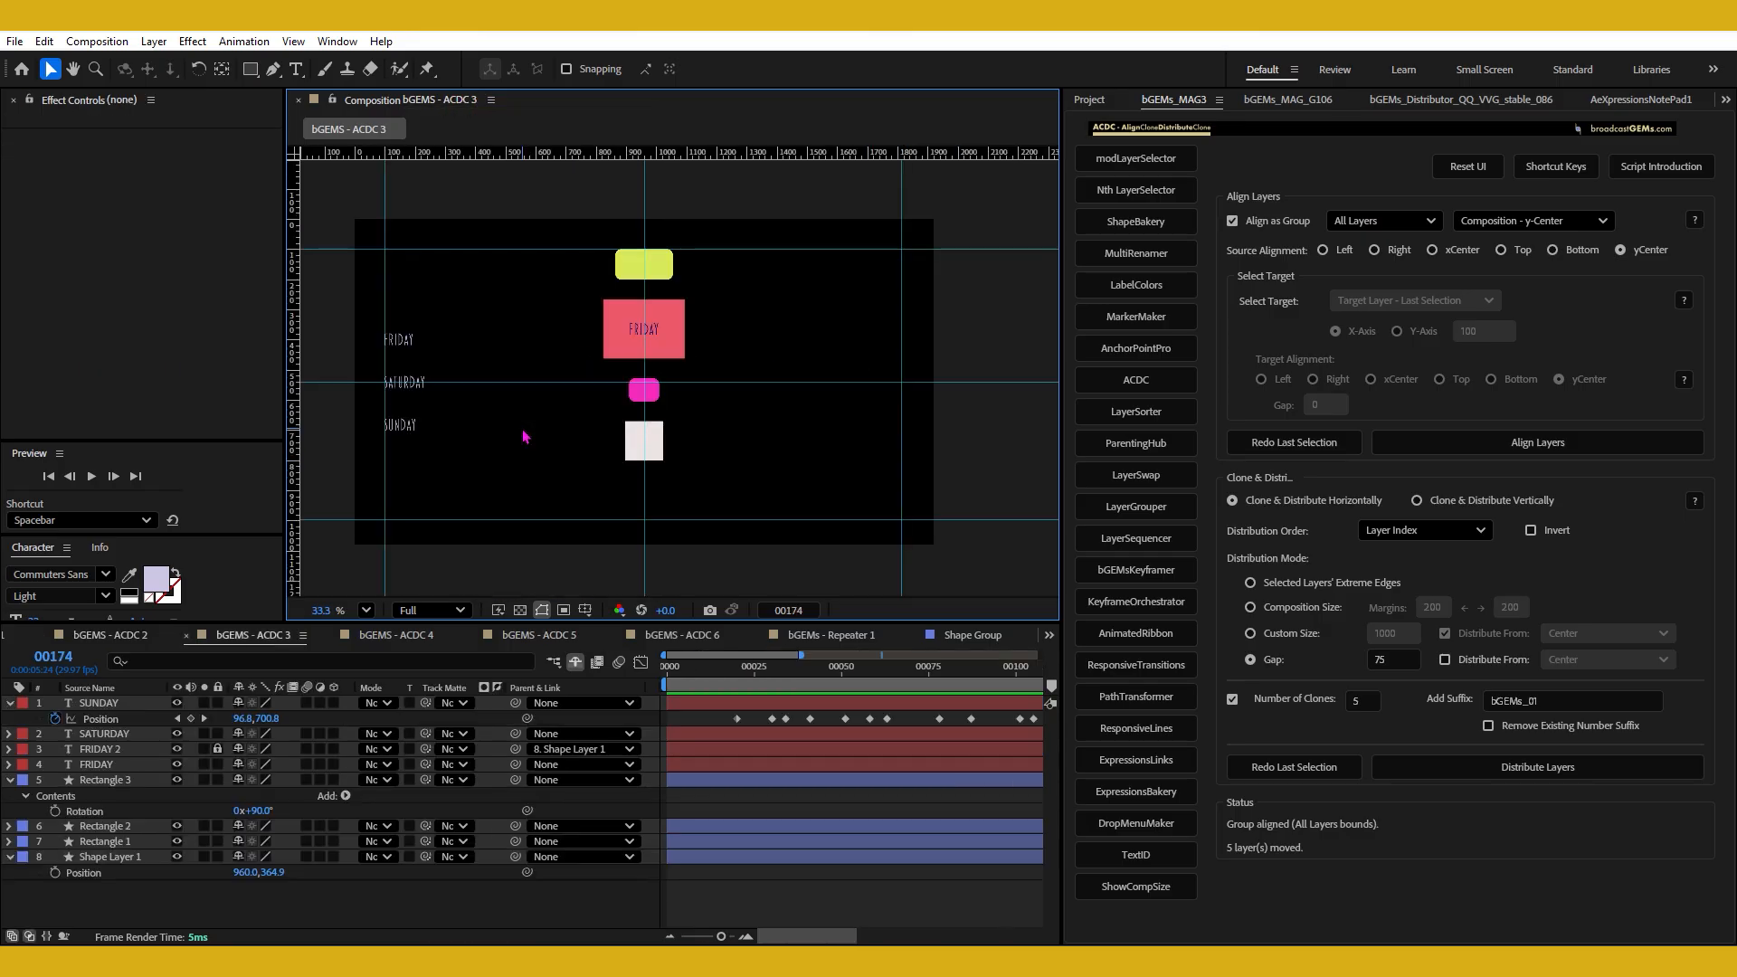
pyautogui.click(399, 341)
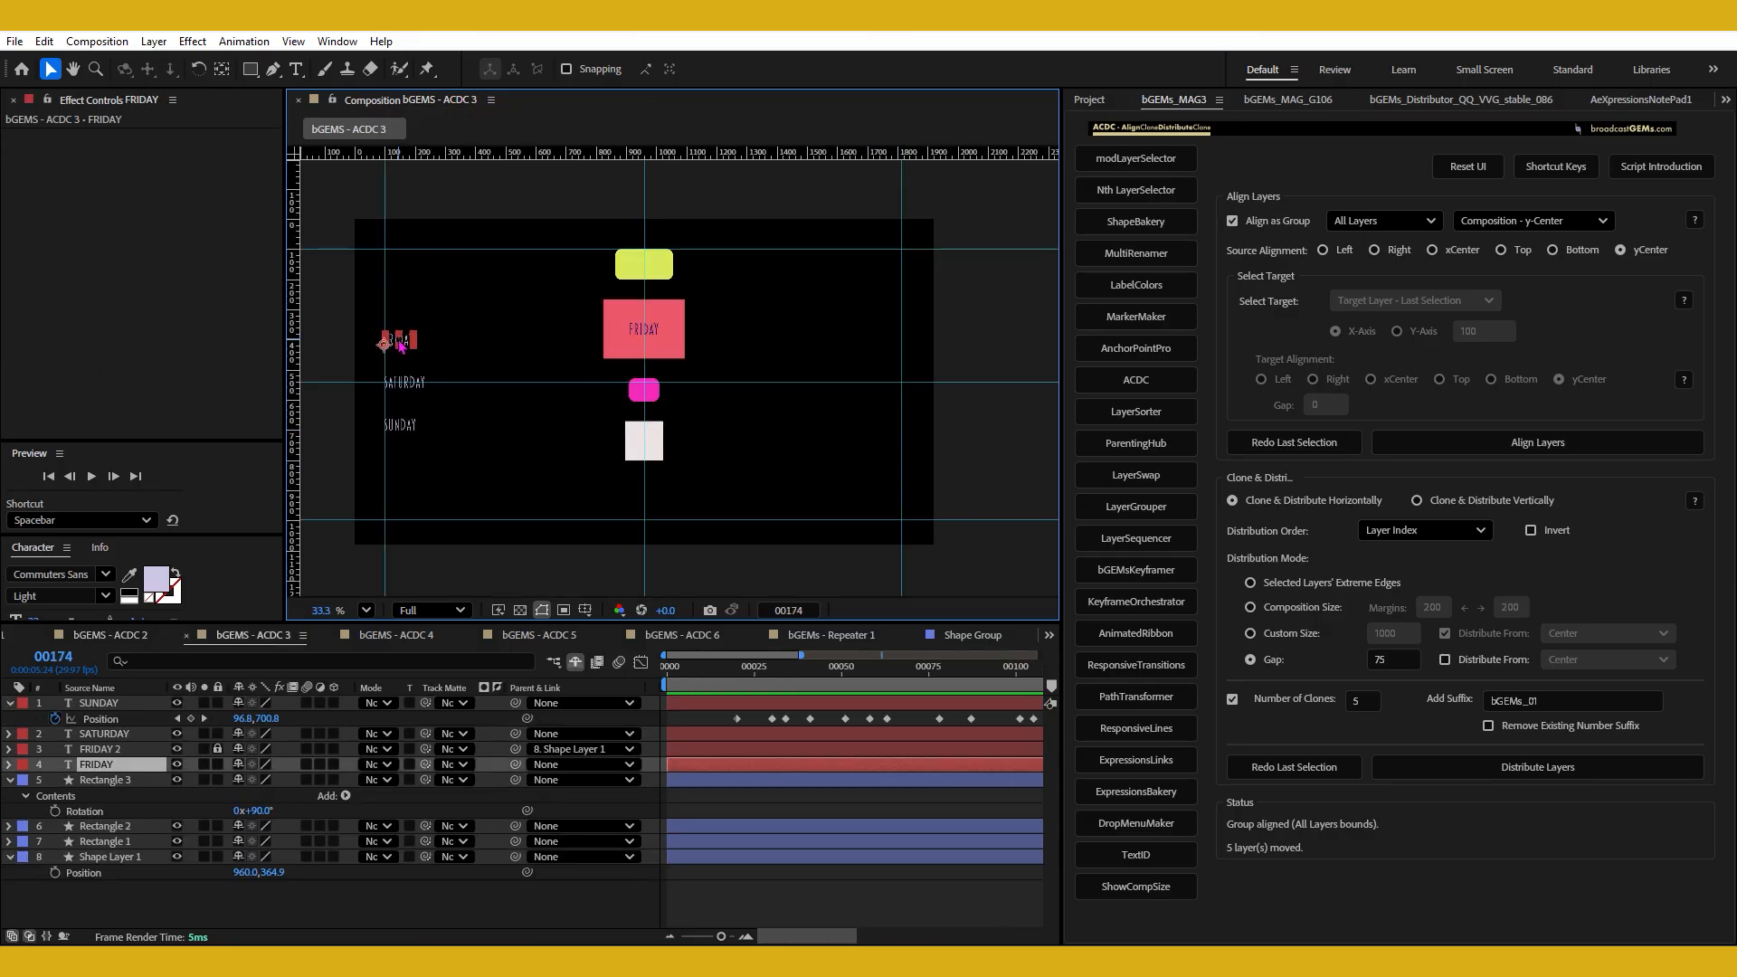
pyautogui.keyDown('shift'); pyautogui.click(405, 391); pyautogui.keyUp('shift')
pyautogui.keyDown('shift'); pyautogui.click(409, 429); pyautogui.keyUp('shift')
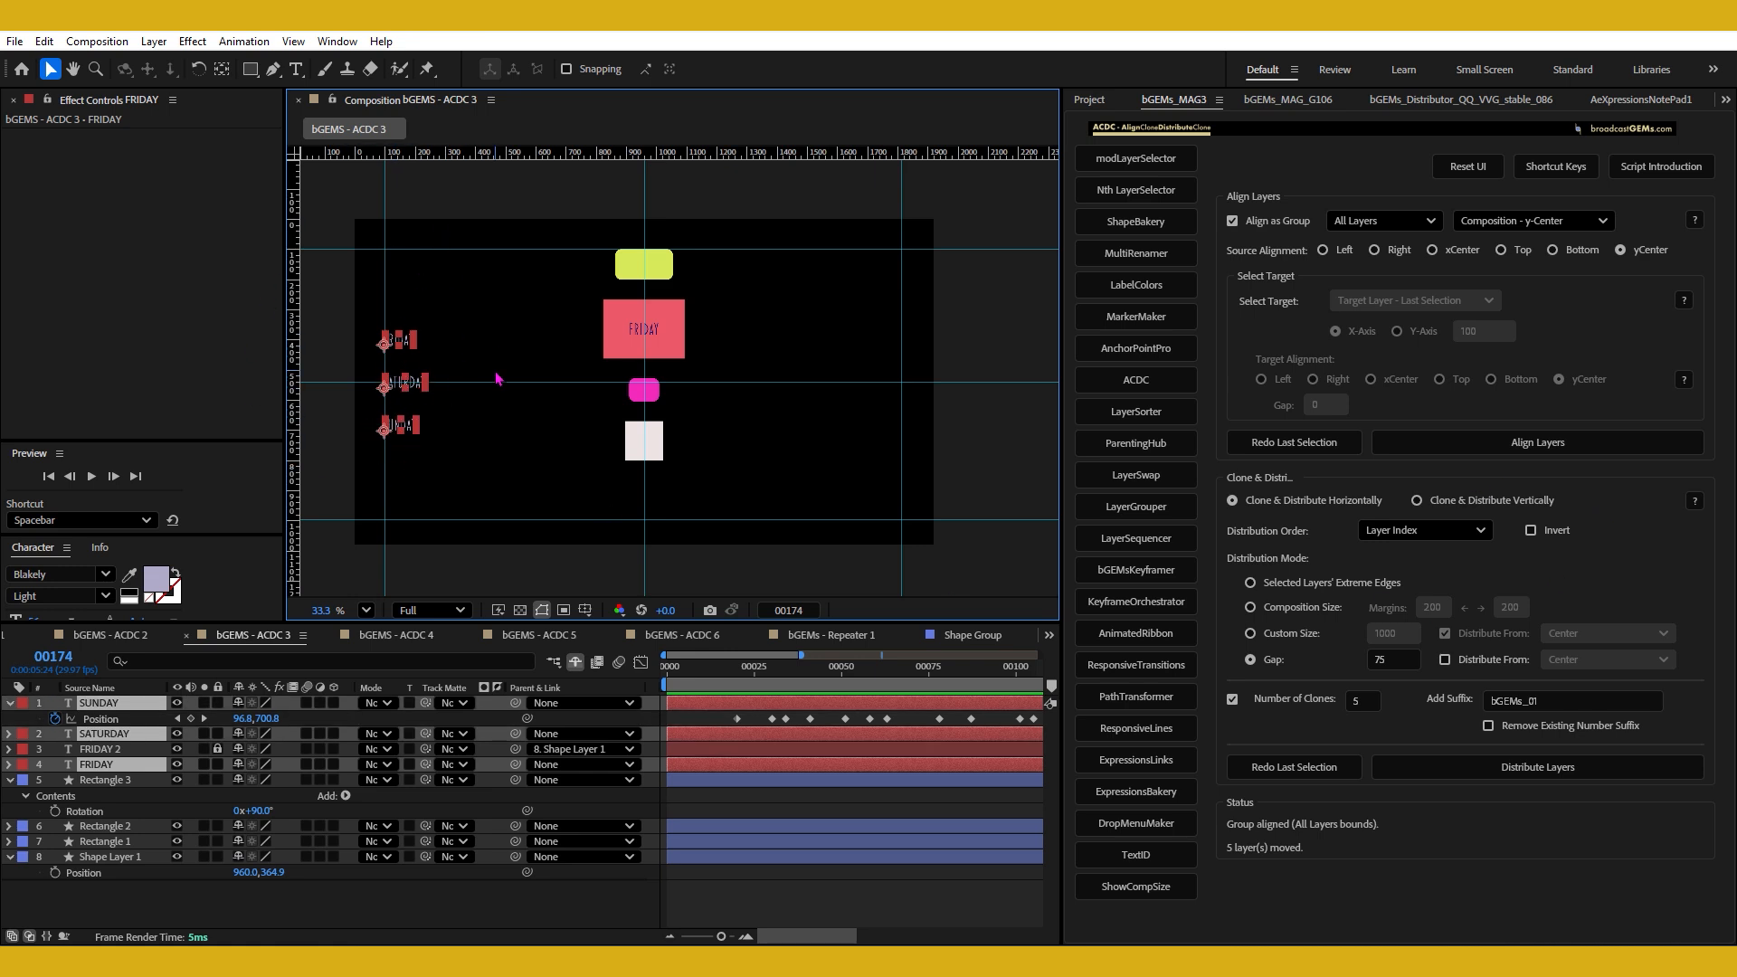
pyautogui.moveTo(552, 252); pyautogui.dragTo(715, 469)
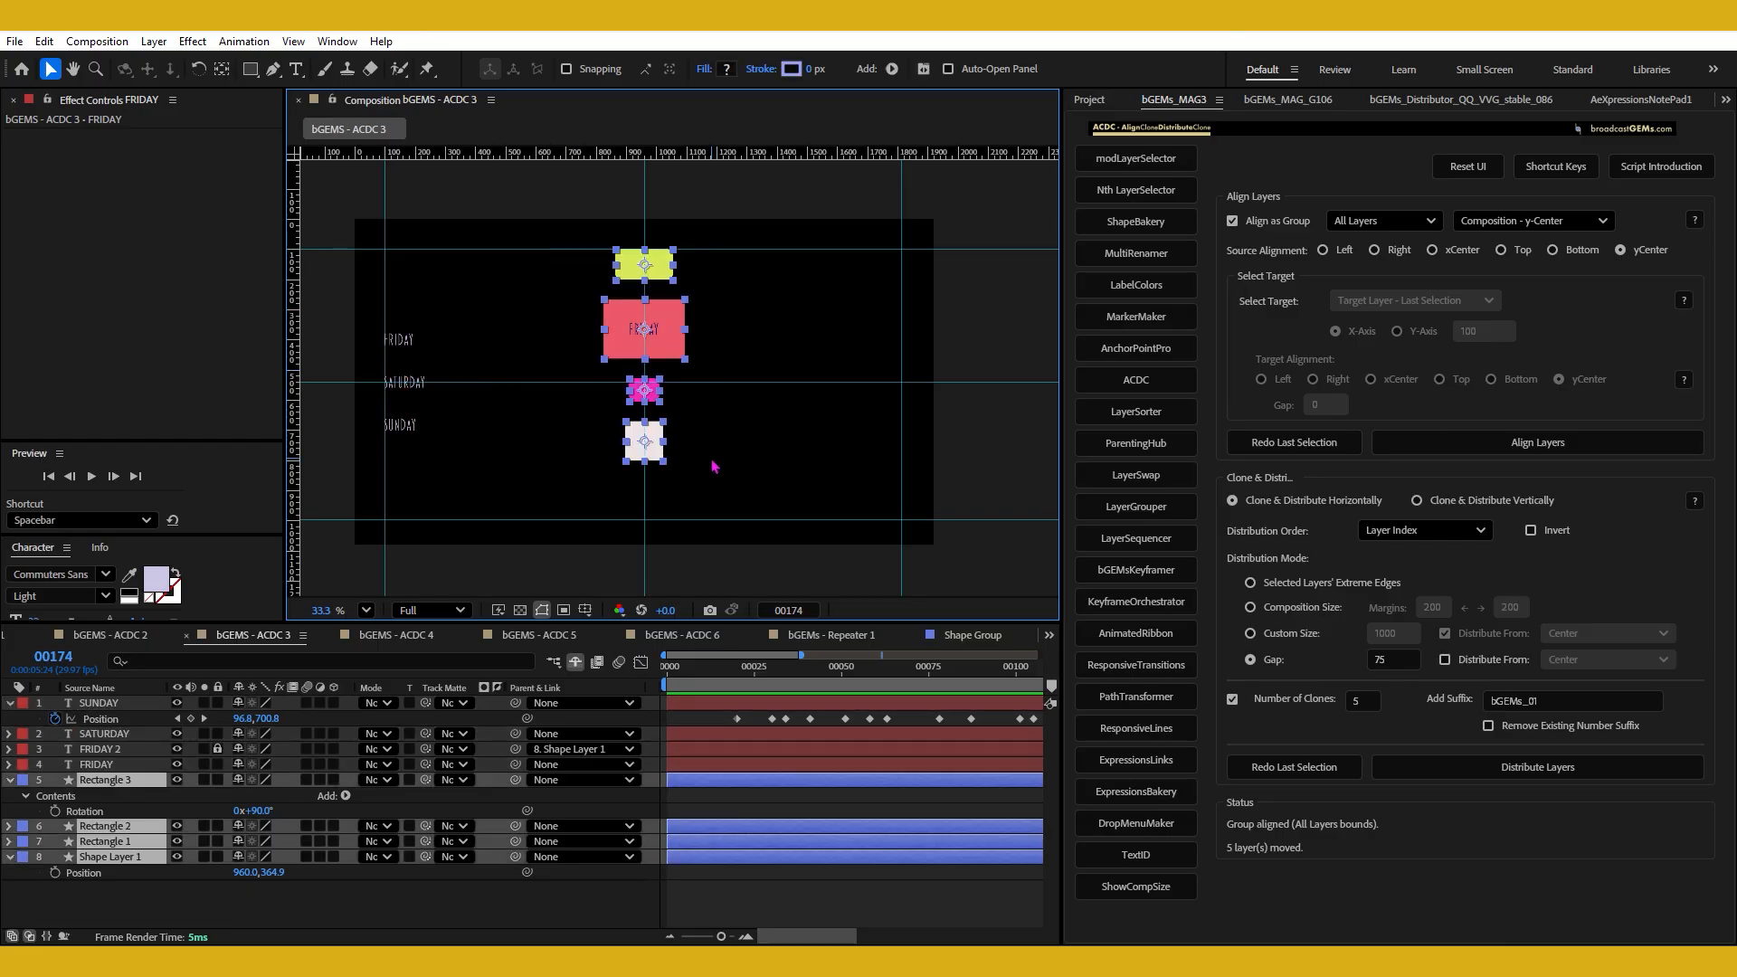
pyautogui.click(714, 467)
pyautogui.click(650, 444)
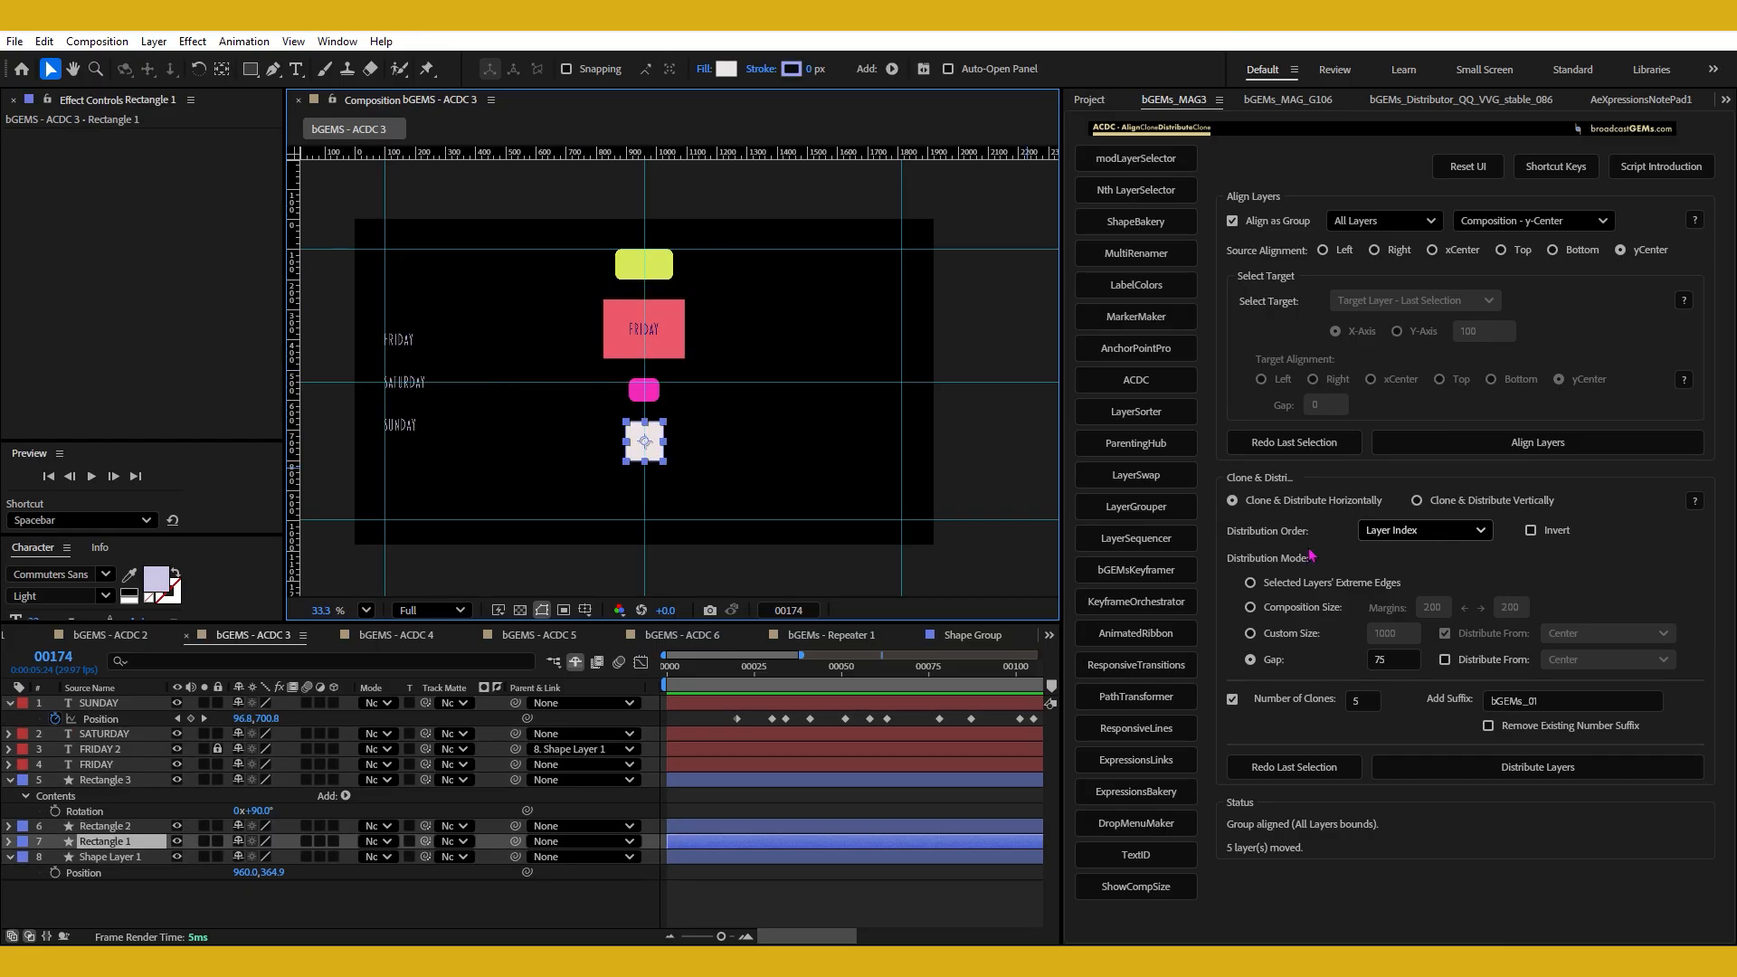
# Examine the Distribution Order options and select the four stacked shapes one by one from top to bottom.
pyautogui.click(1385, 532)
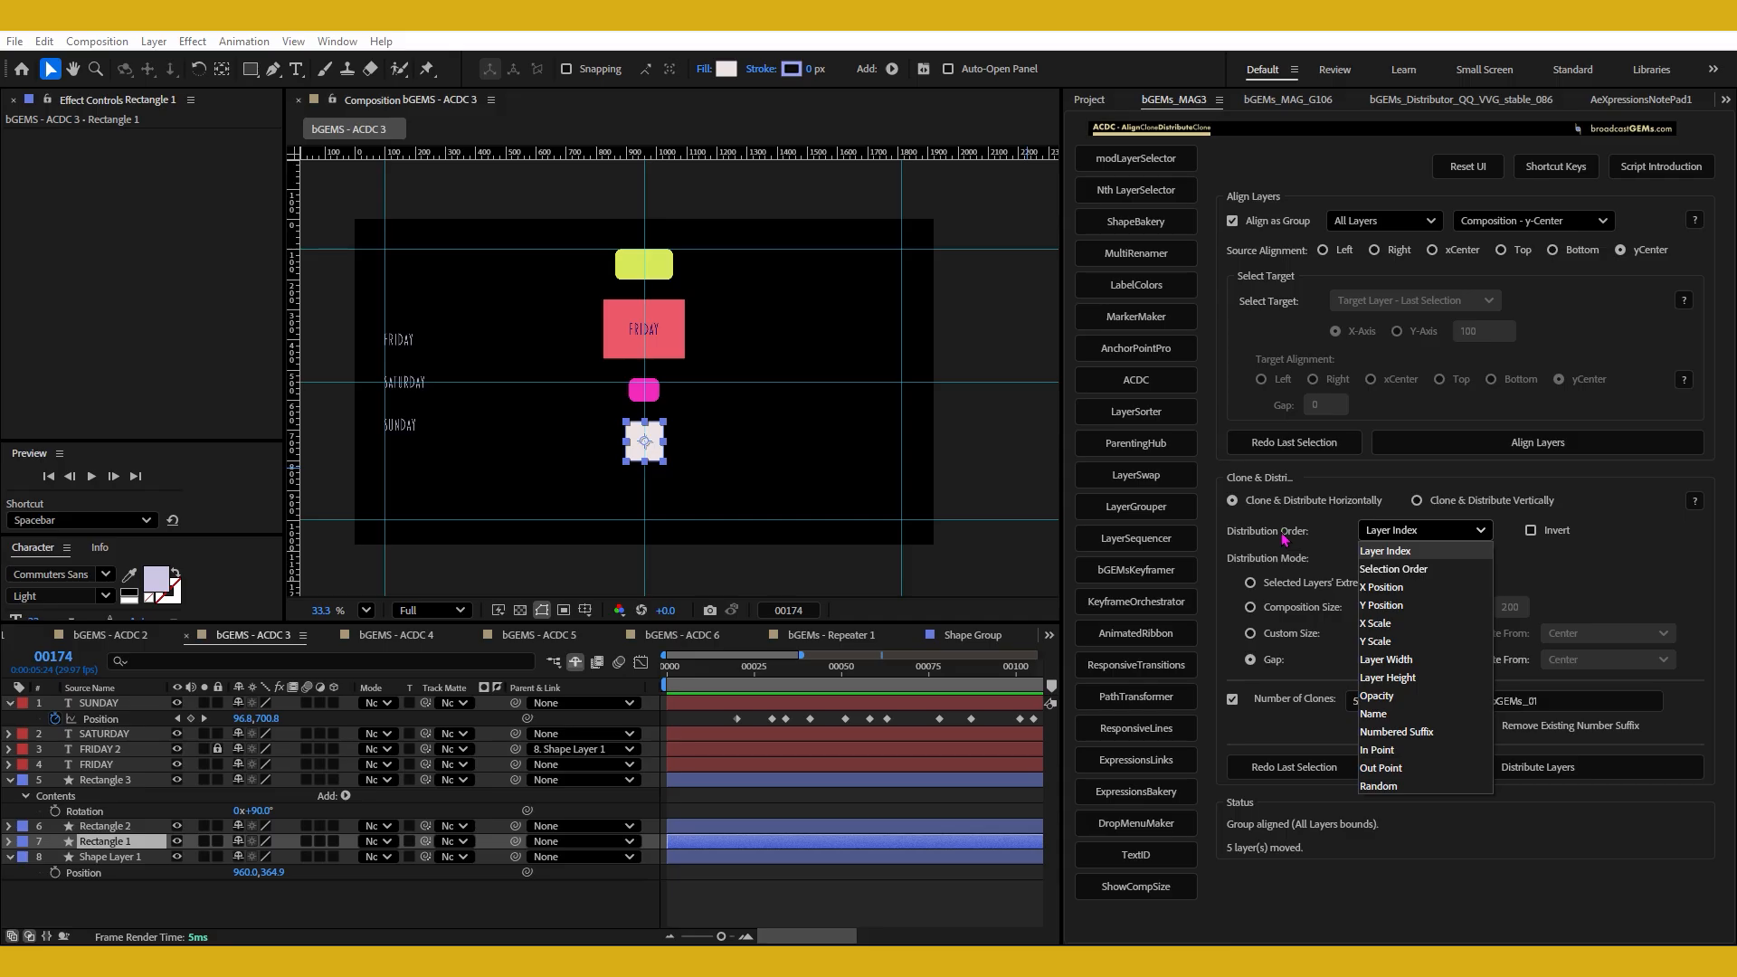
pyautogui.click(1332, 538)
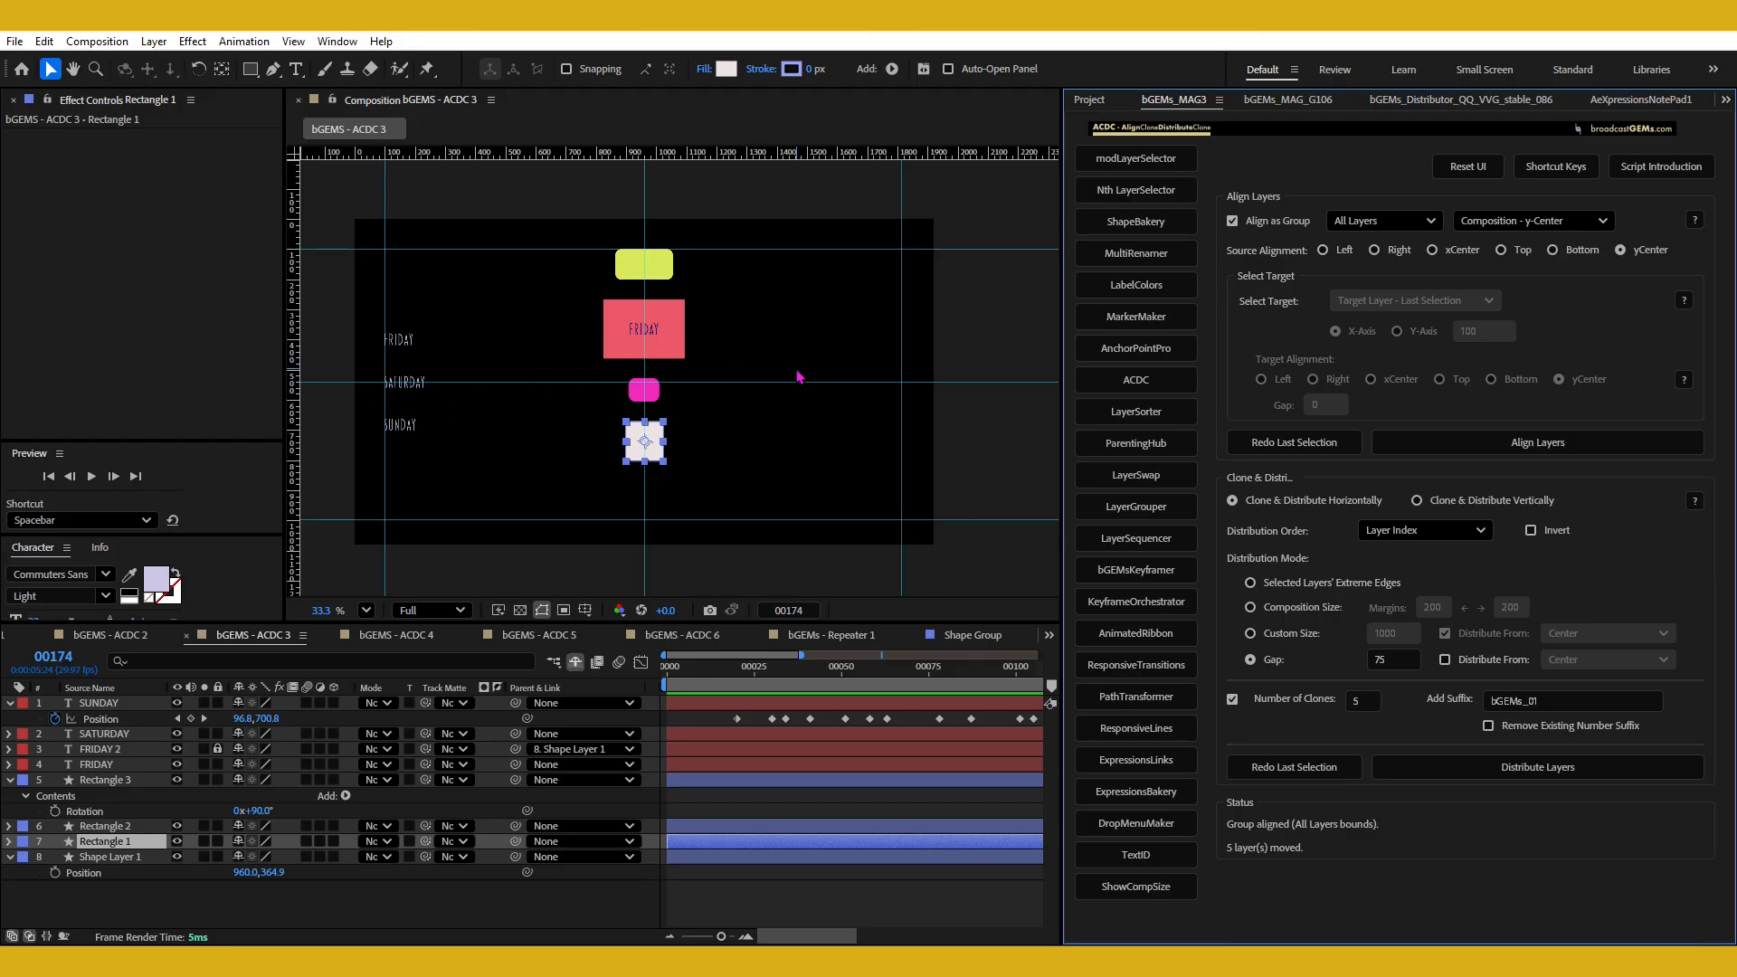
pyautogui.click(636, 269)
pyautogui.click(660, 322)
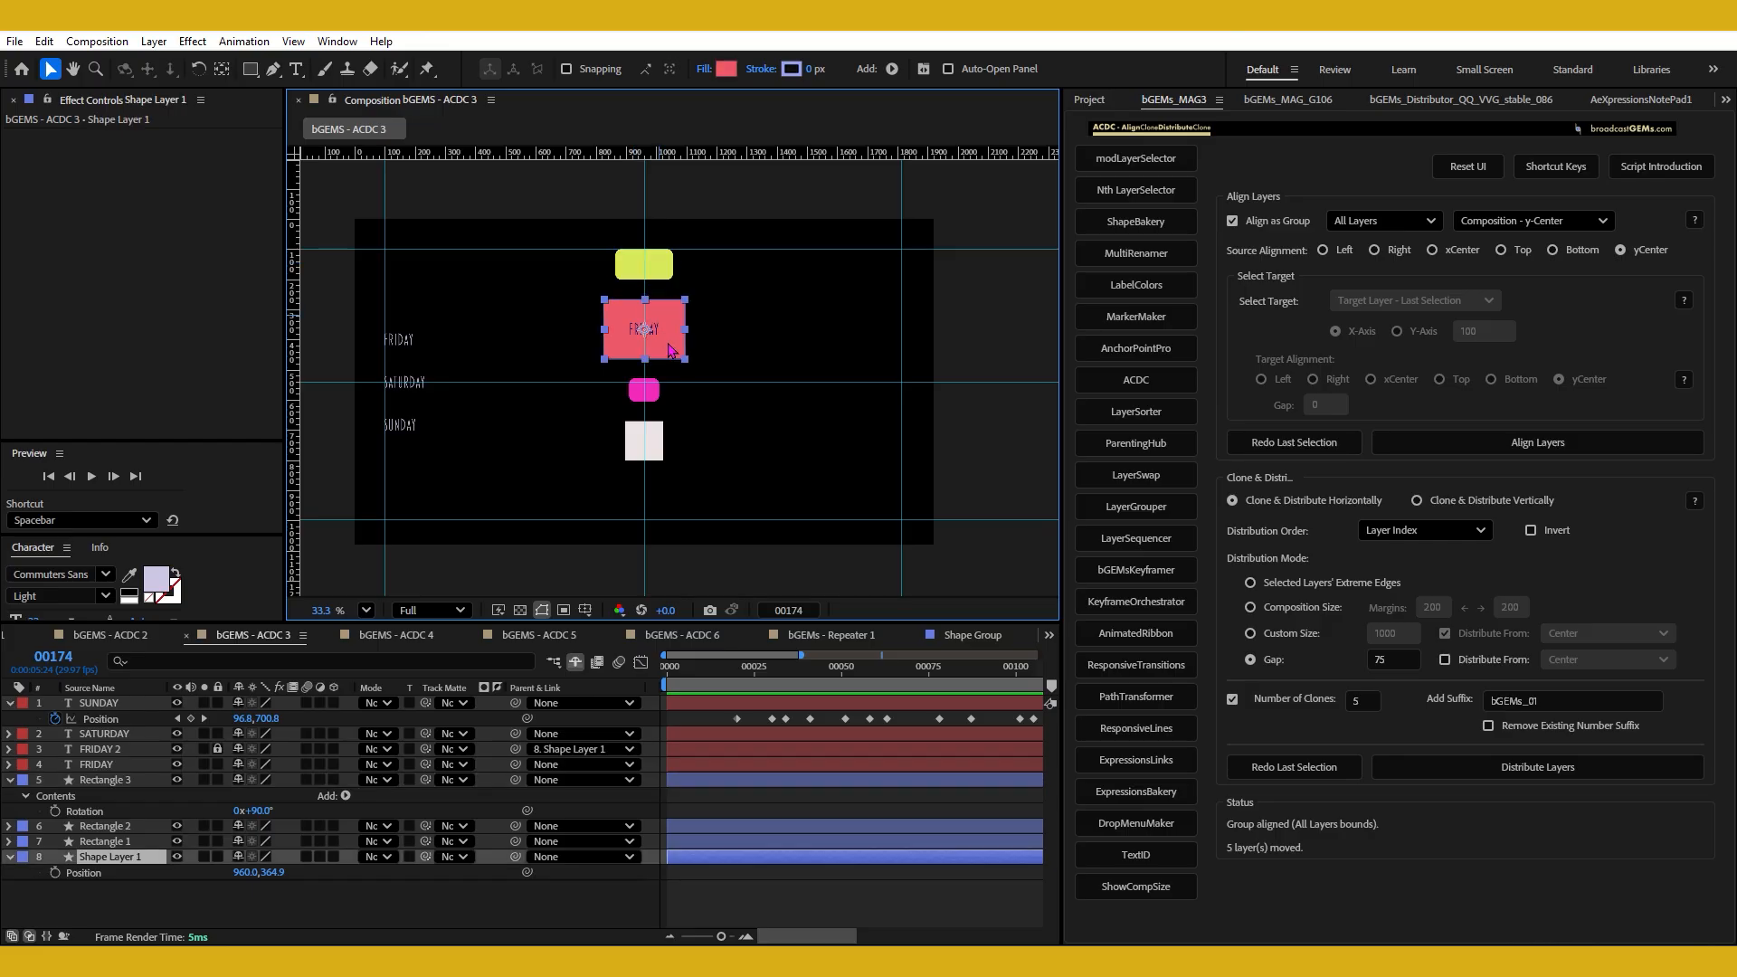
pyautogui.click(656, 398)
pyautogui.click(658, 438)
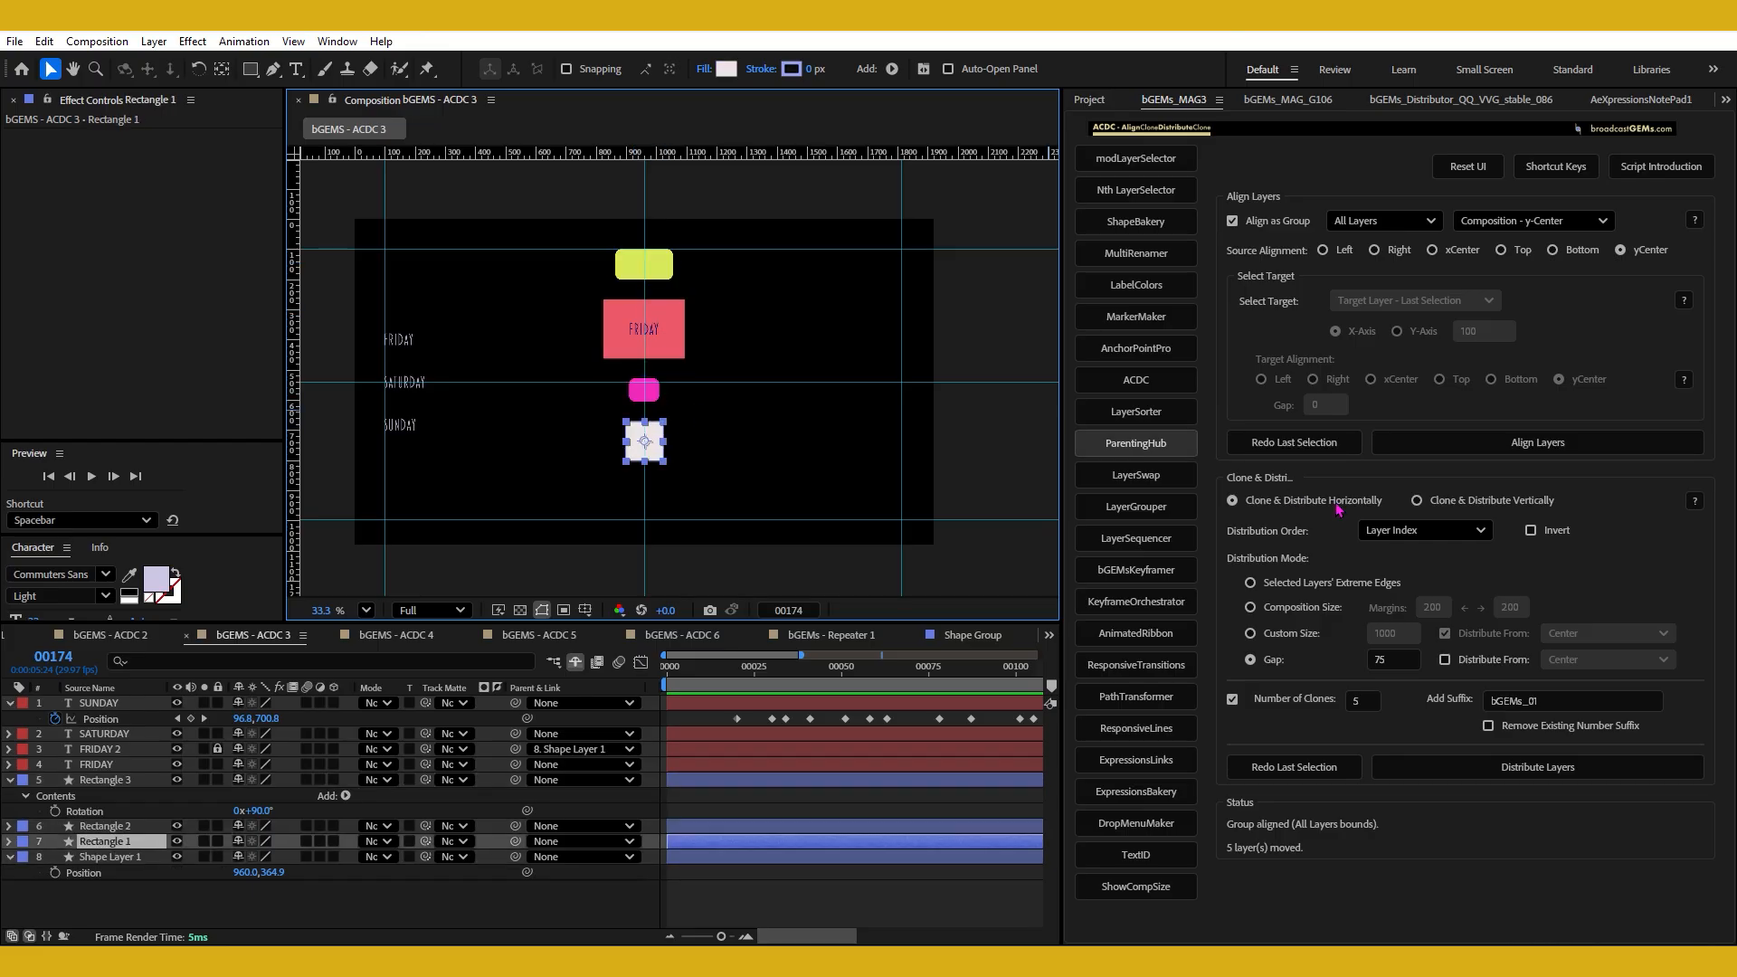
# Recheck the Distribution Order options and move the white square down to the lower horizontal guide.
pyautogui.click(1399, 534)
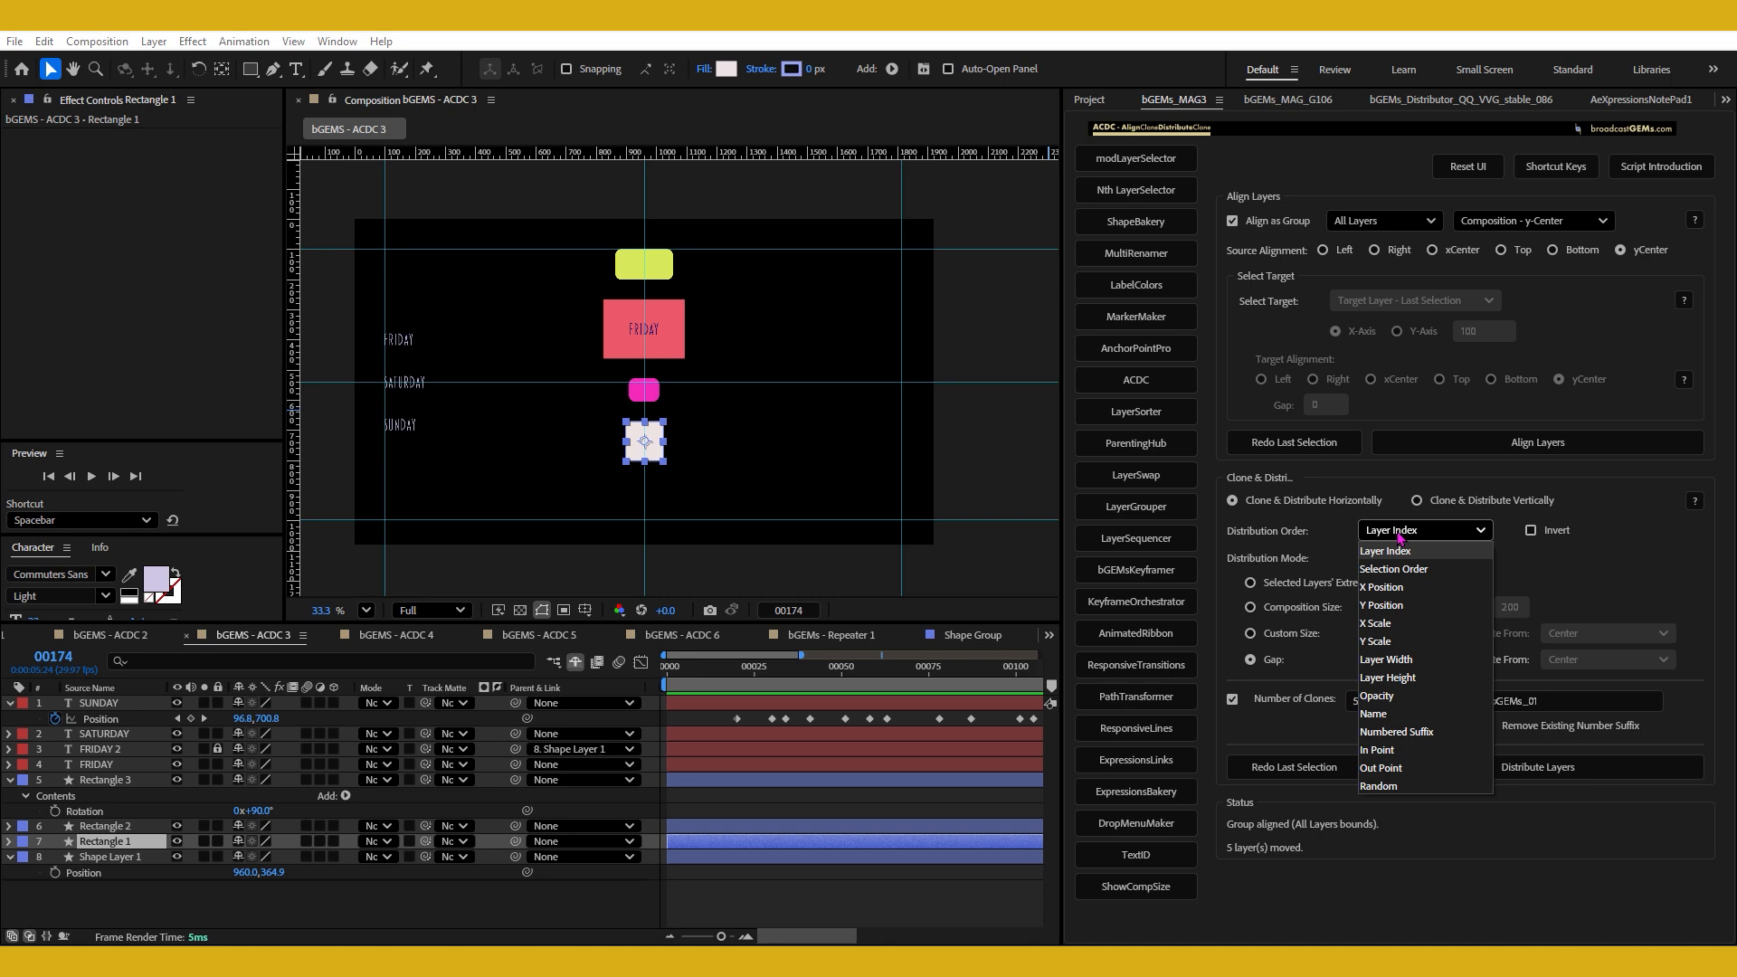
pyautogui.click(701, 452)
pyautogui.moveTo(654, 457); pyautogui.dragTo(663, 506)
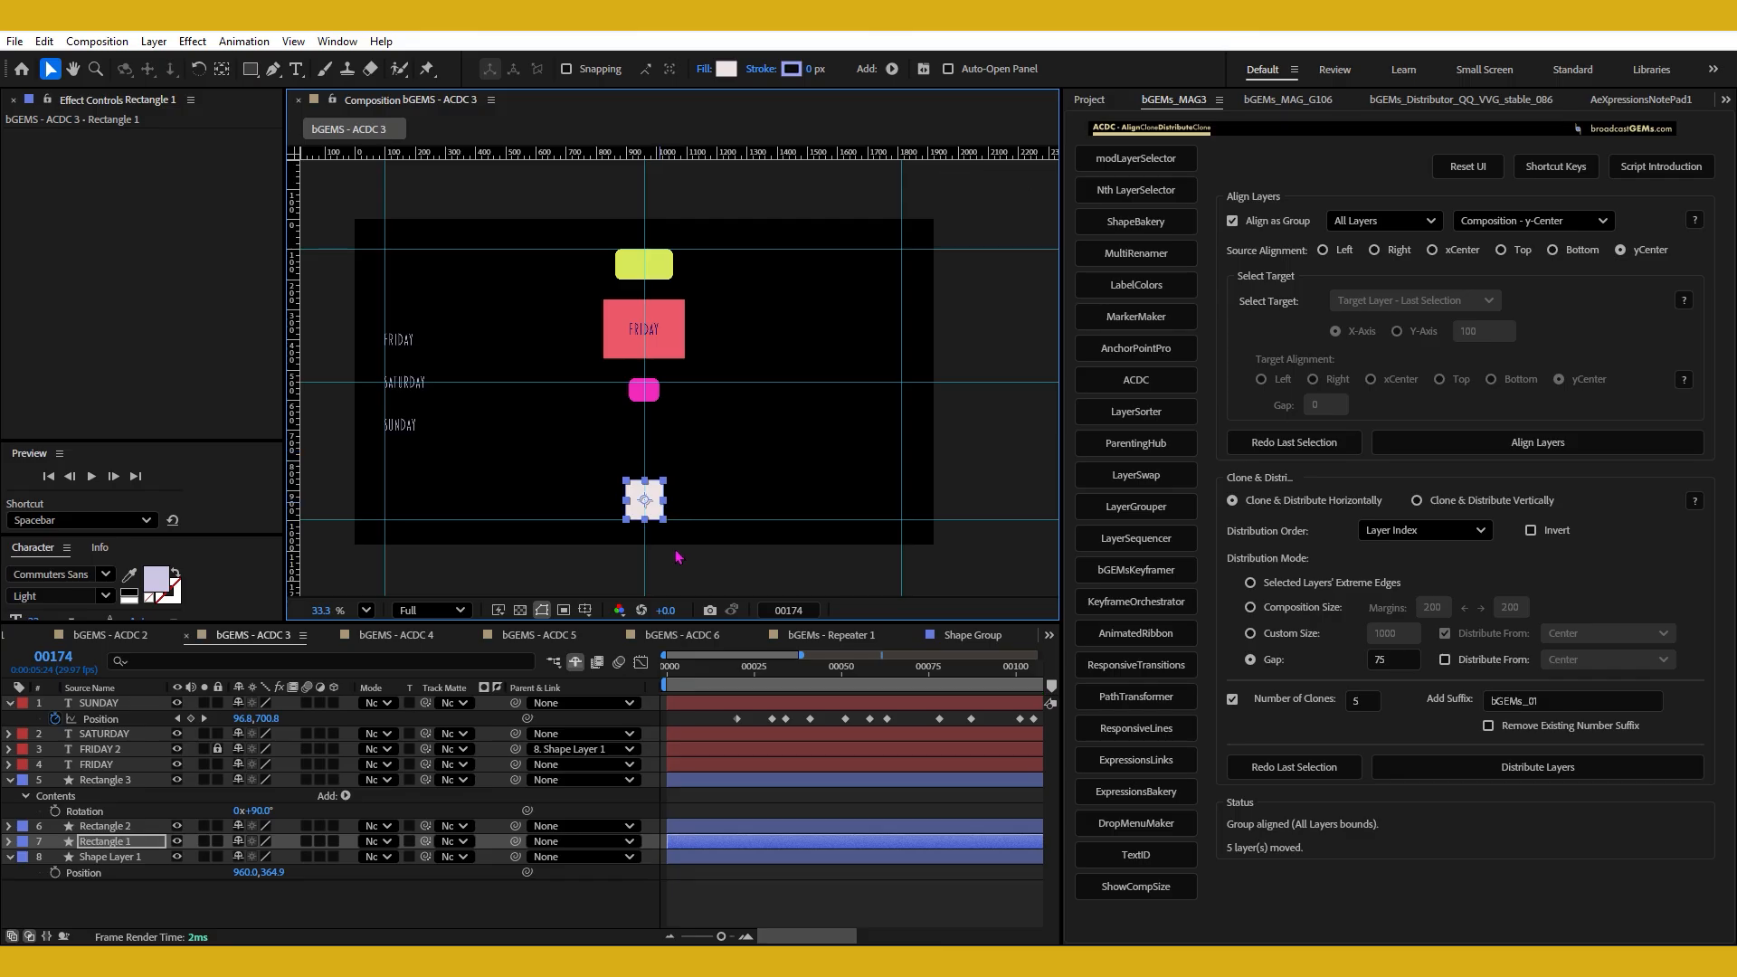
# Select the four stacked shapes and set Clone & Distribute Vertically with a Gap of 0.
pyautogui.moveTo(567, 227); pyautogui.dragTo(725, 504)
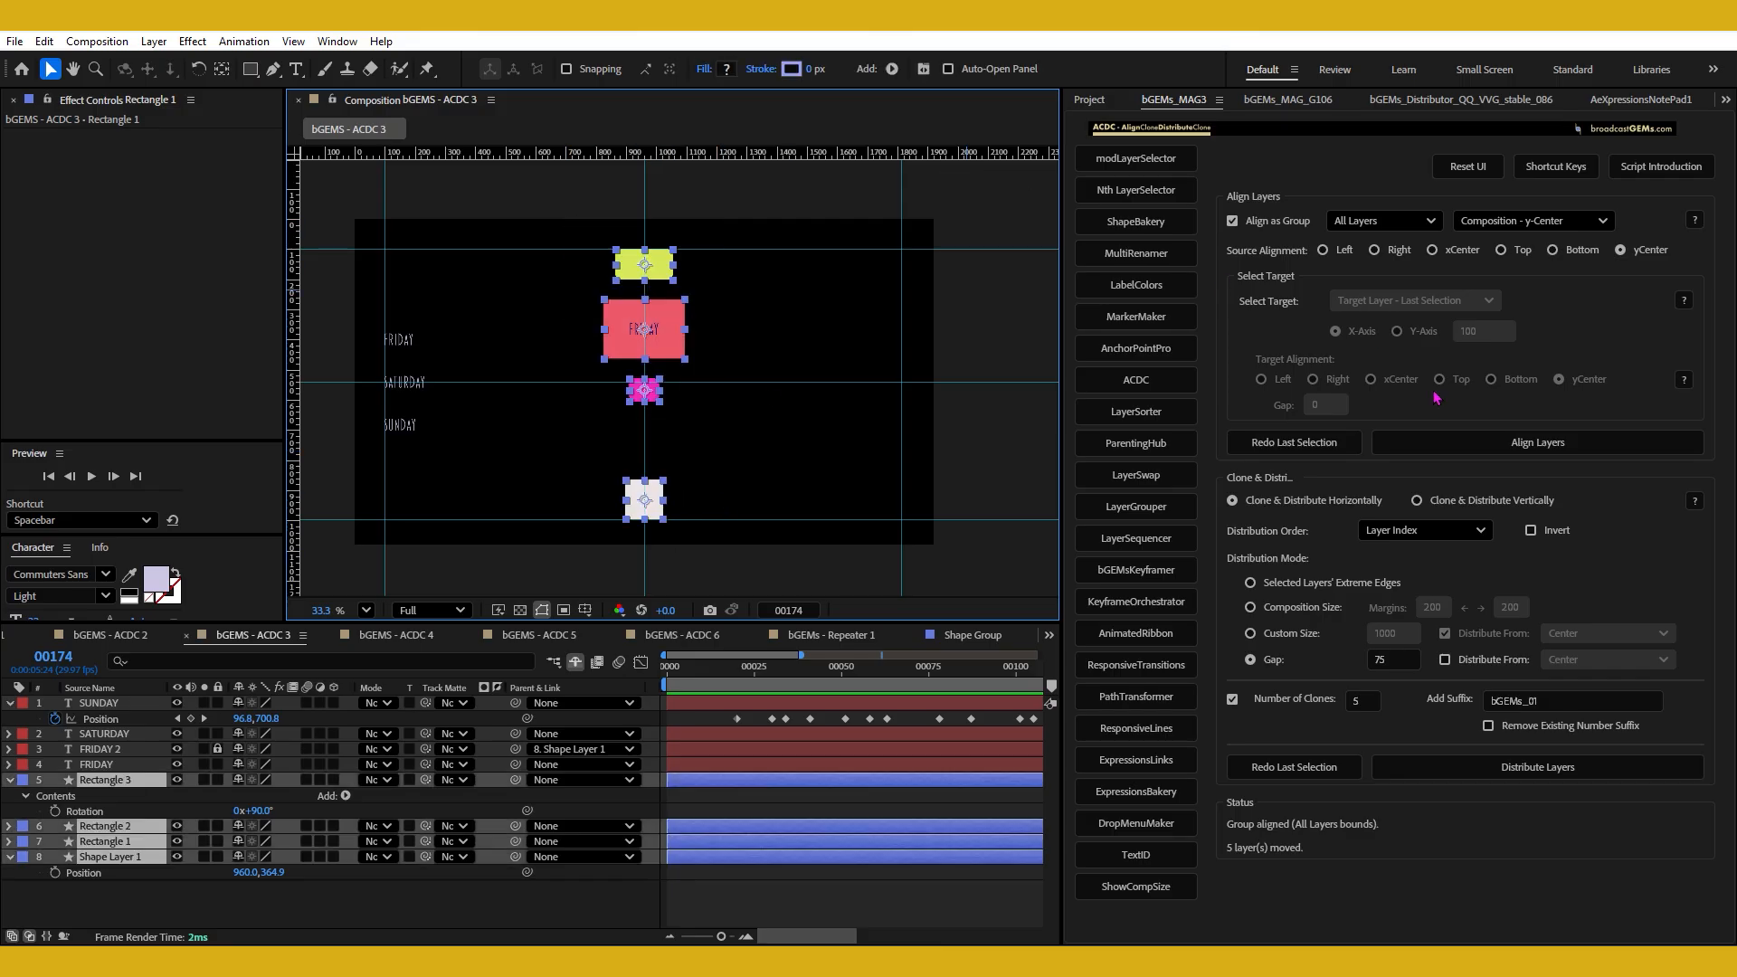
pyautogui.click(1417, 500)
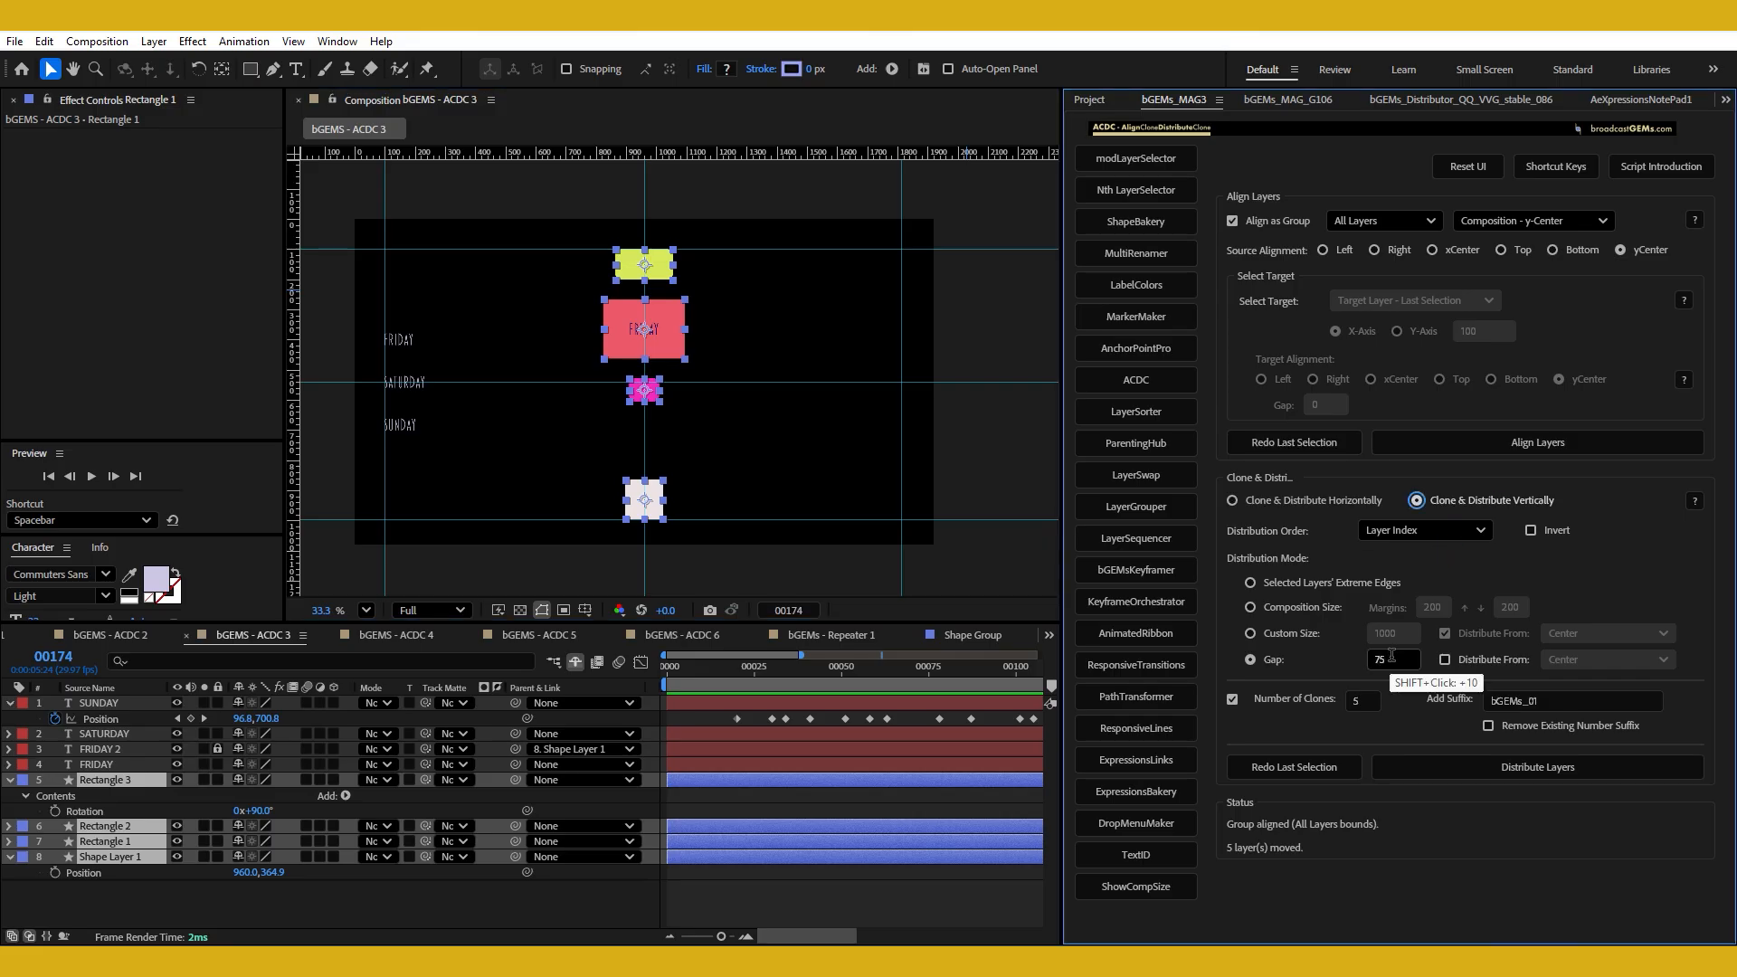
pyautogui.moveTo(1392, 655); pyautogui.dragTo(1312, 668)
pyautogui.write('0')
pyautogui.click(1312, 668)
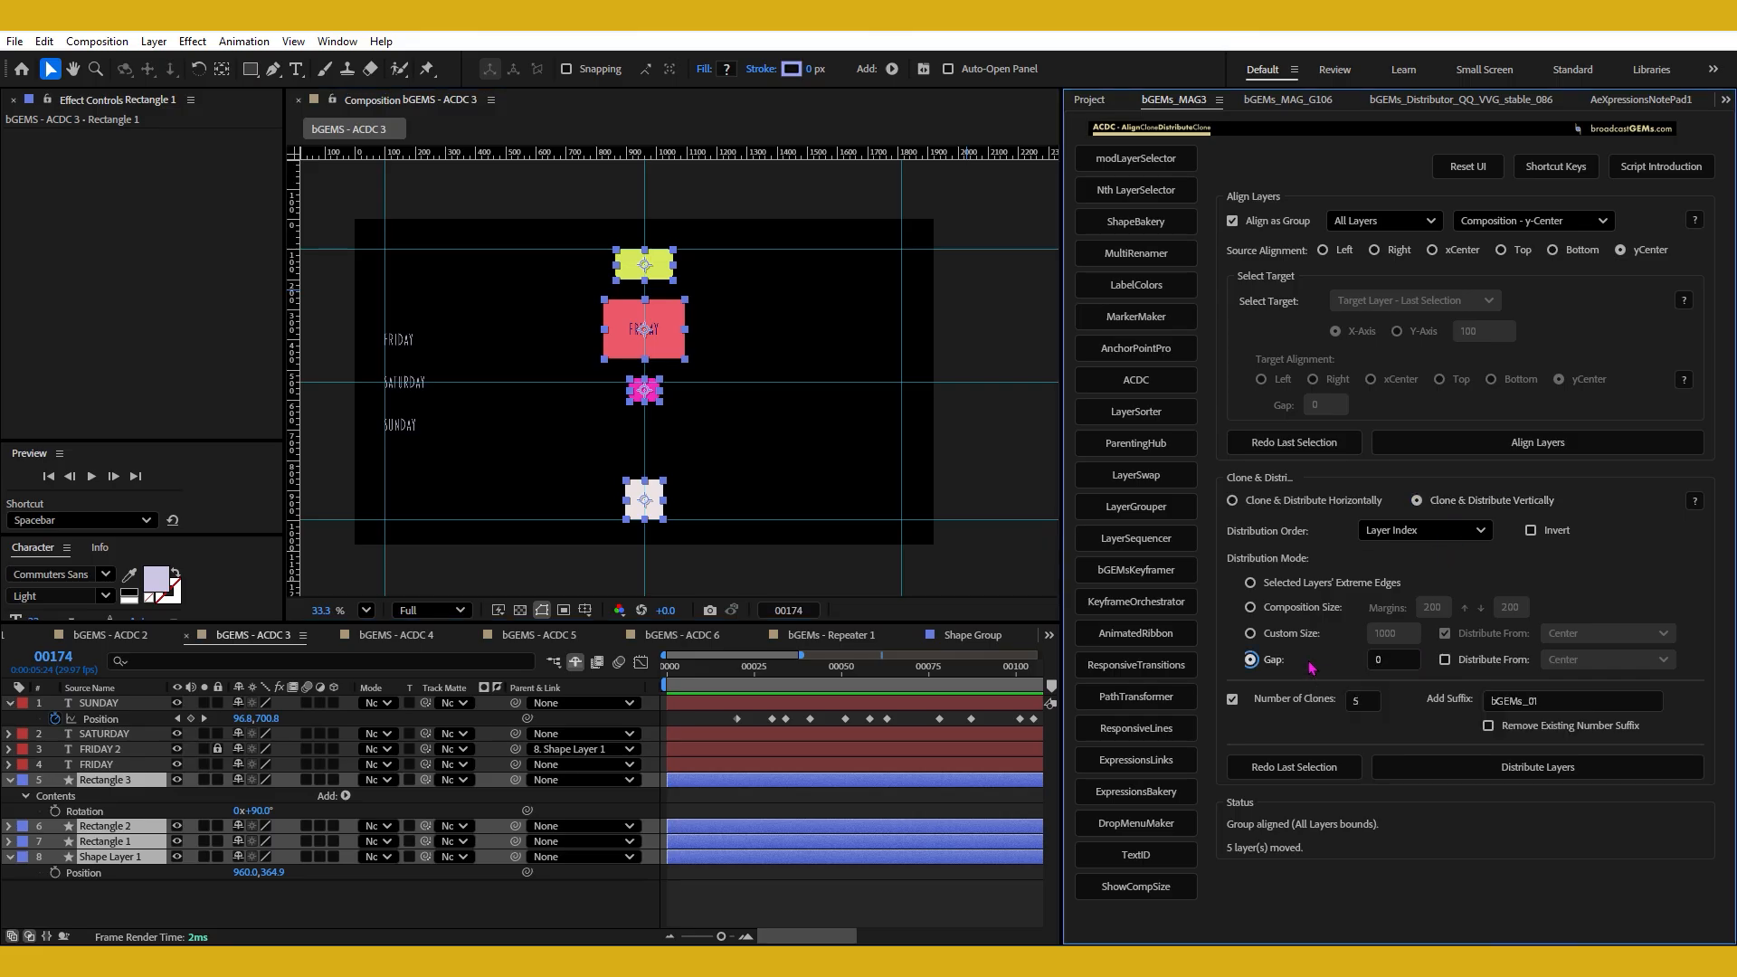
# Enable Distribute From, compare its horizontal and vertical options, and choose Bottom Edge for vertical distribution.
pyautogui.click(1445, 660)
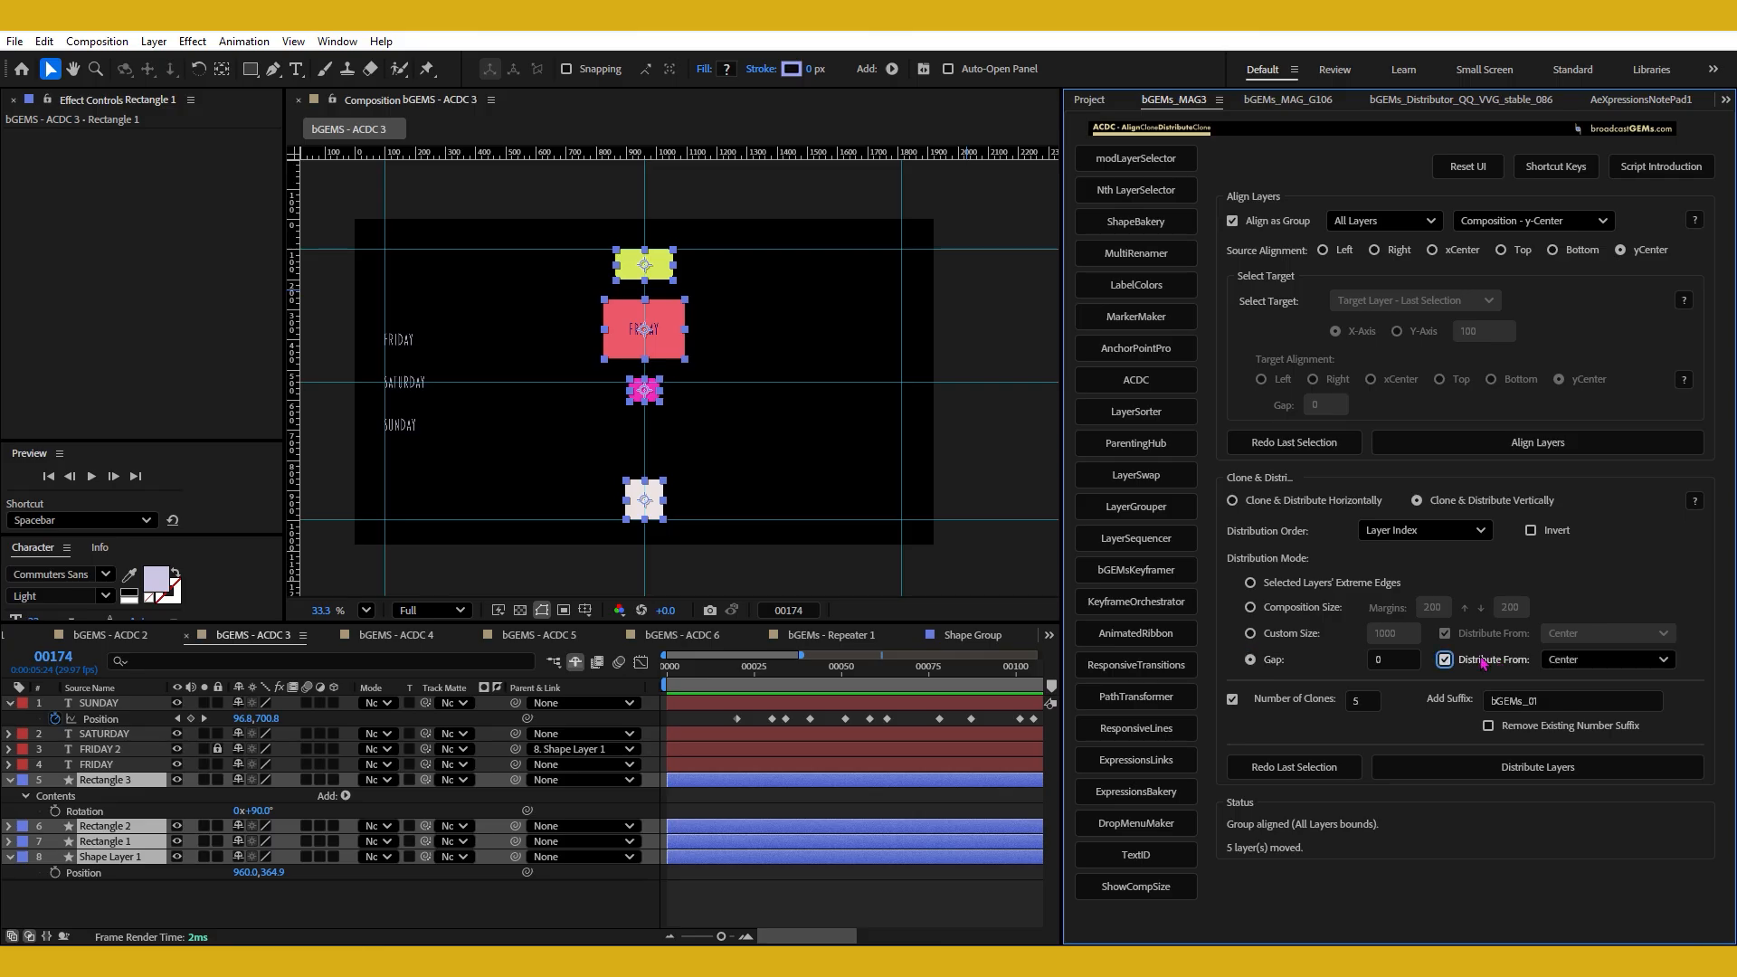
pyautogui.click(1583, 663)
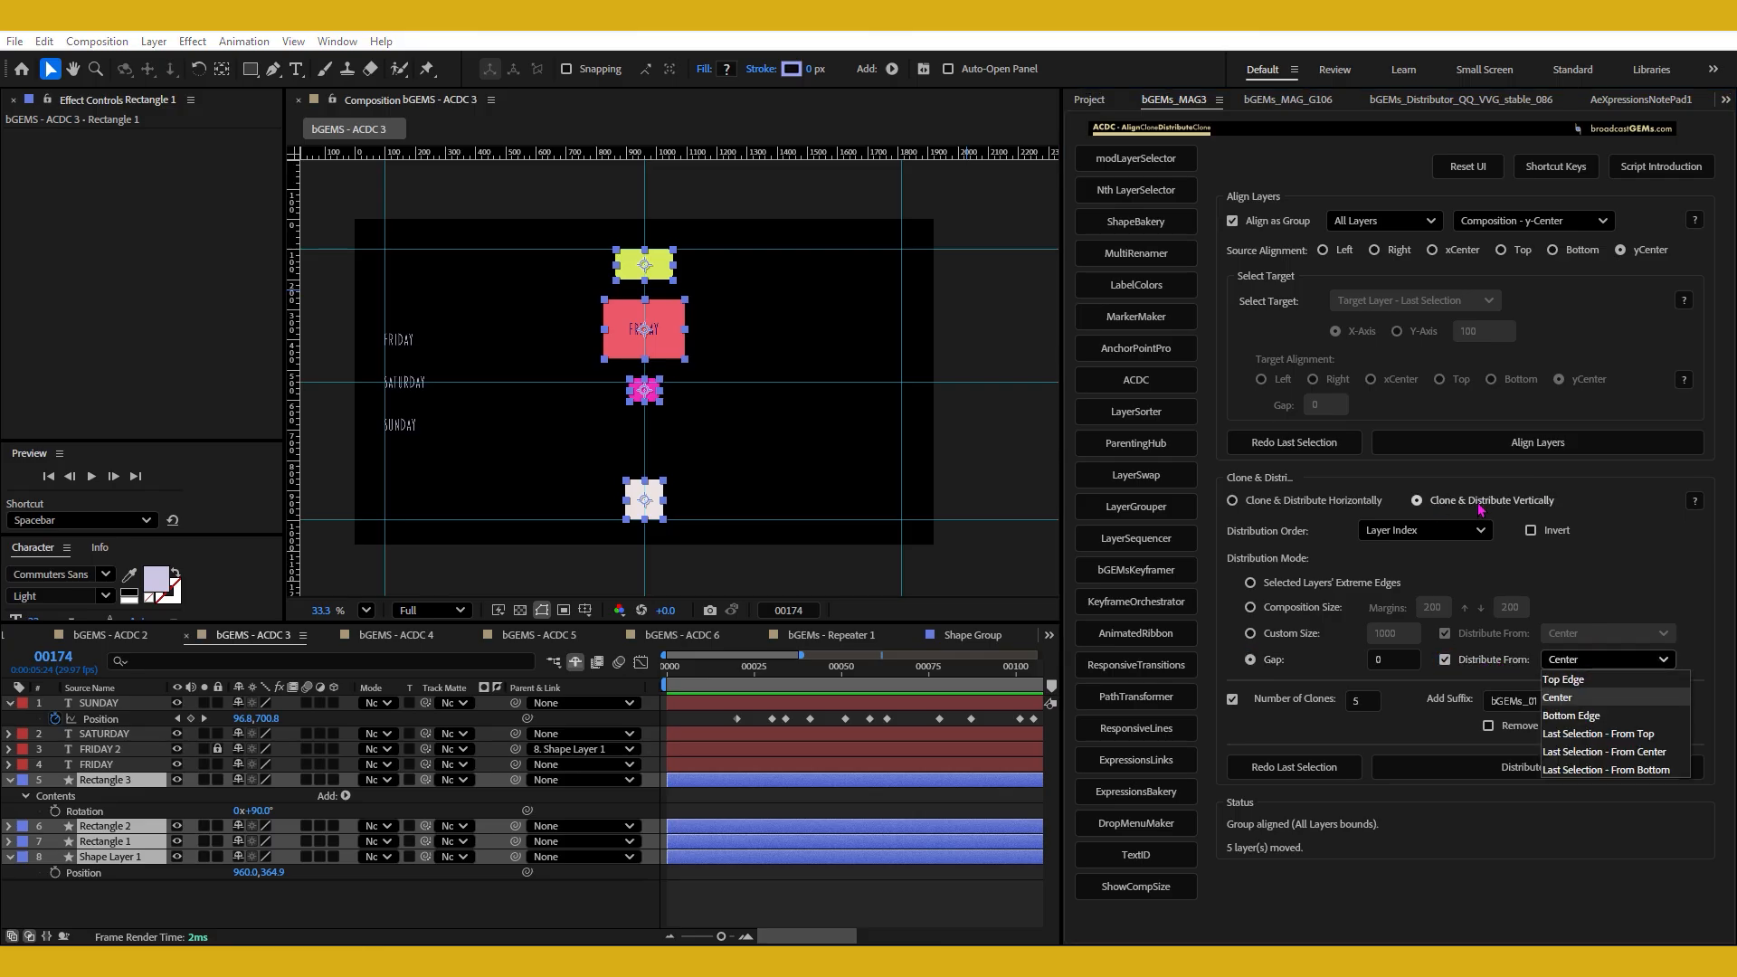
pyautogui.click(1319, 504)
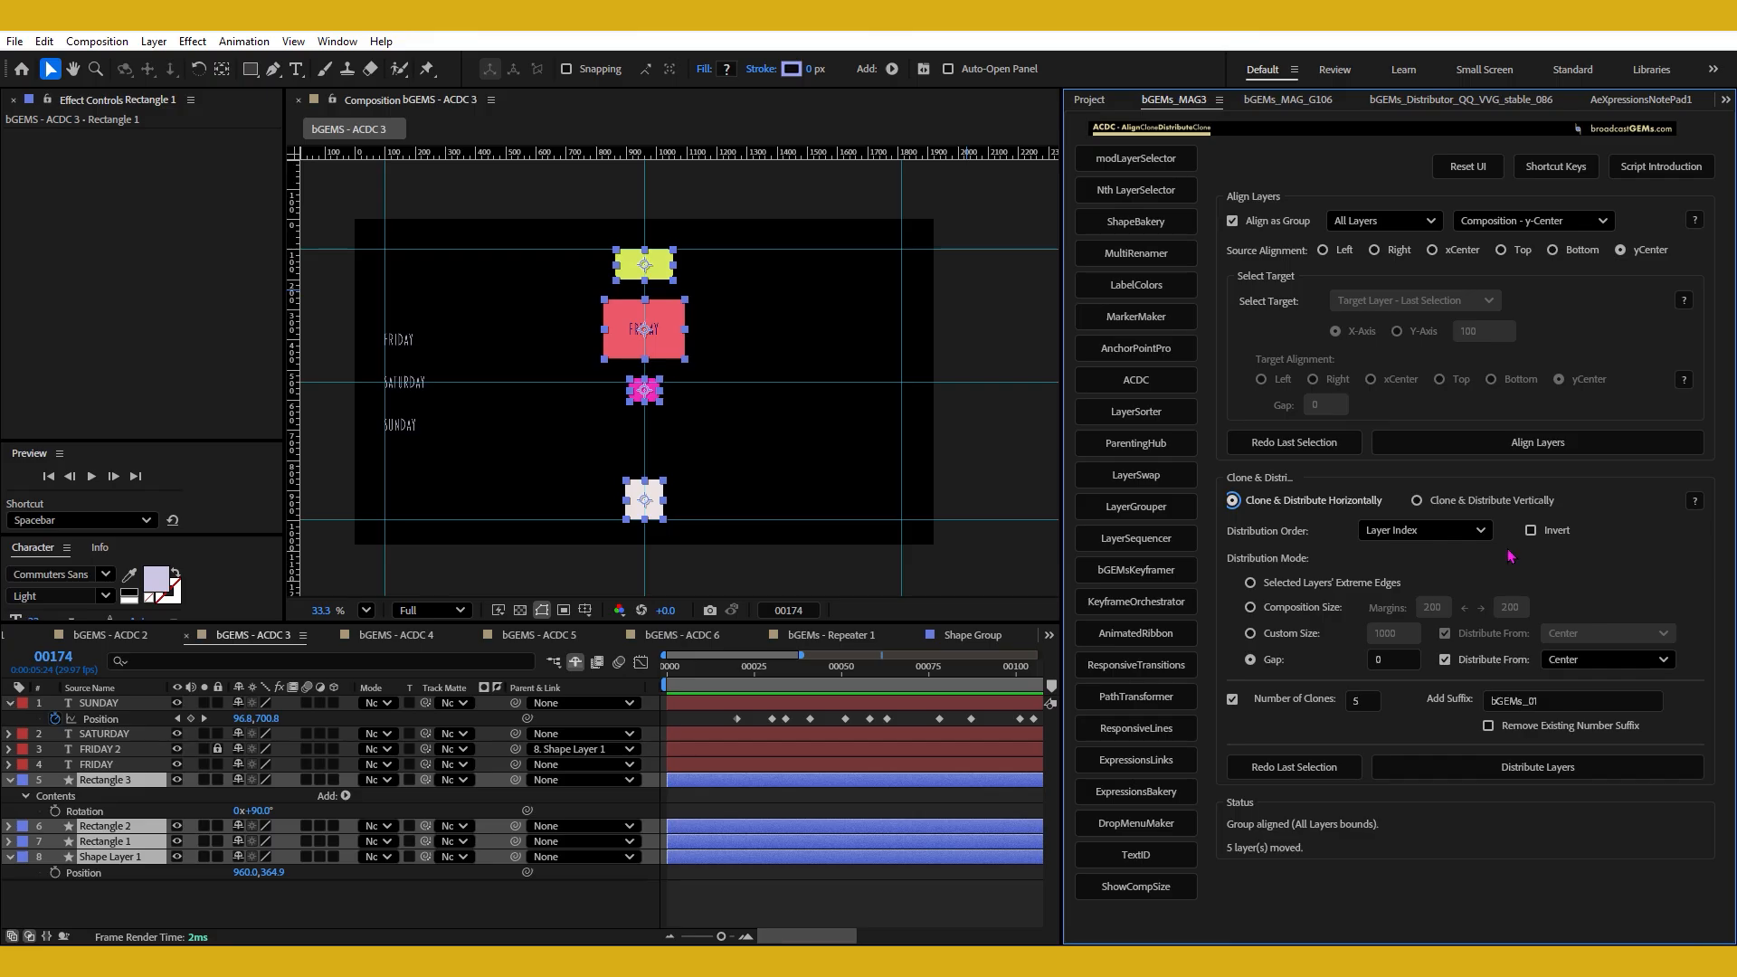
pyautogui.click(1615, 667)
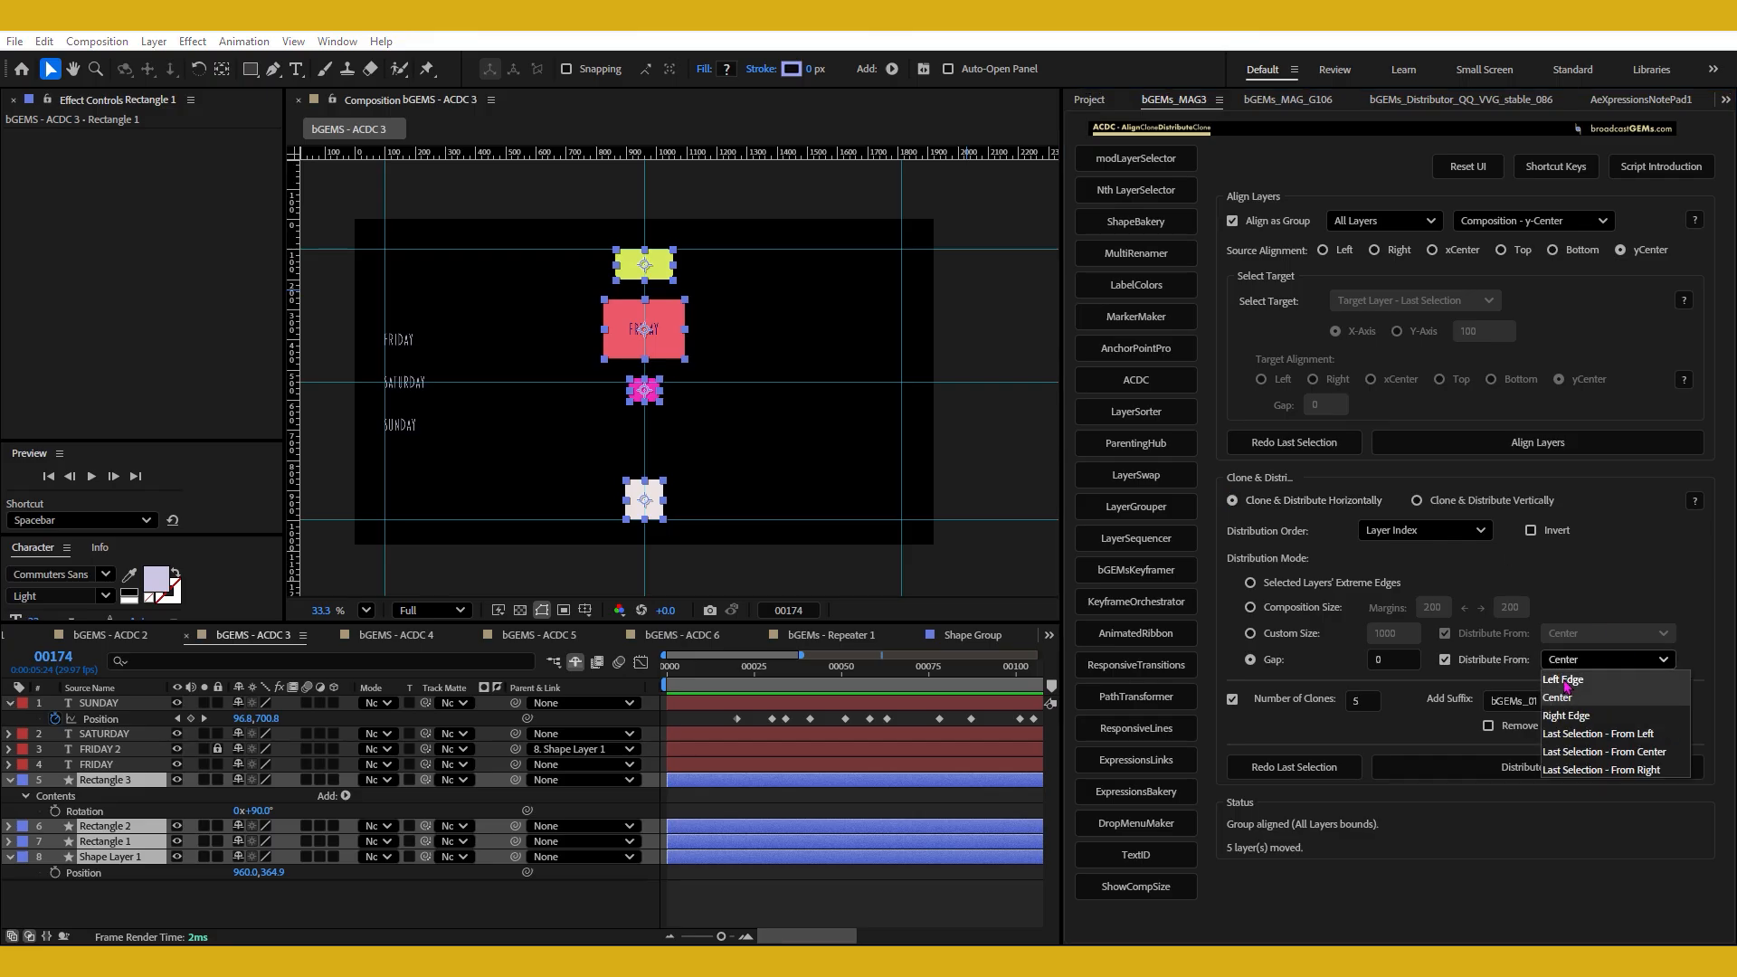
pyautogui.click(1455, 514)
pyautogui.click(1604, 656)
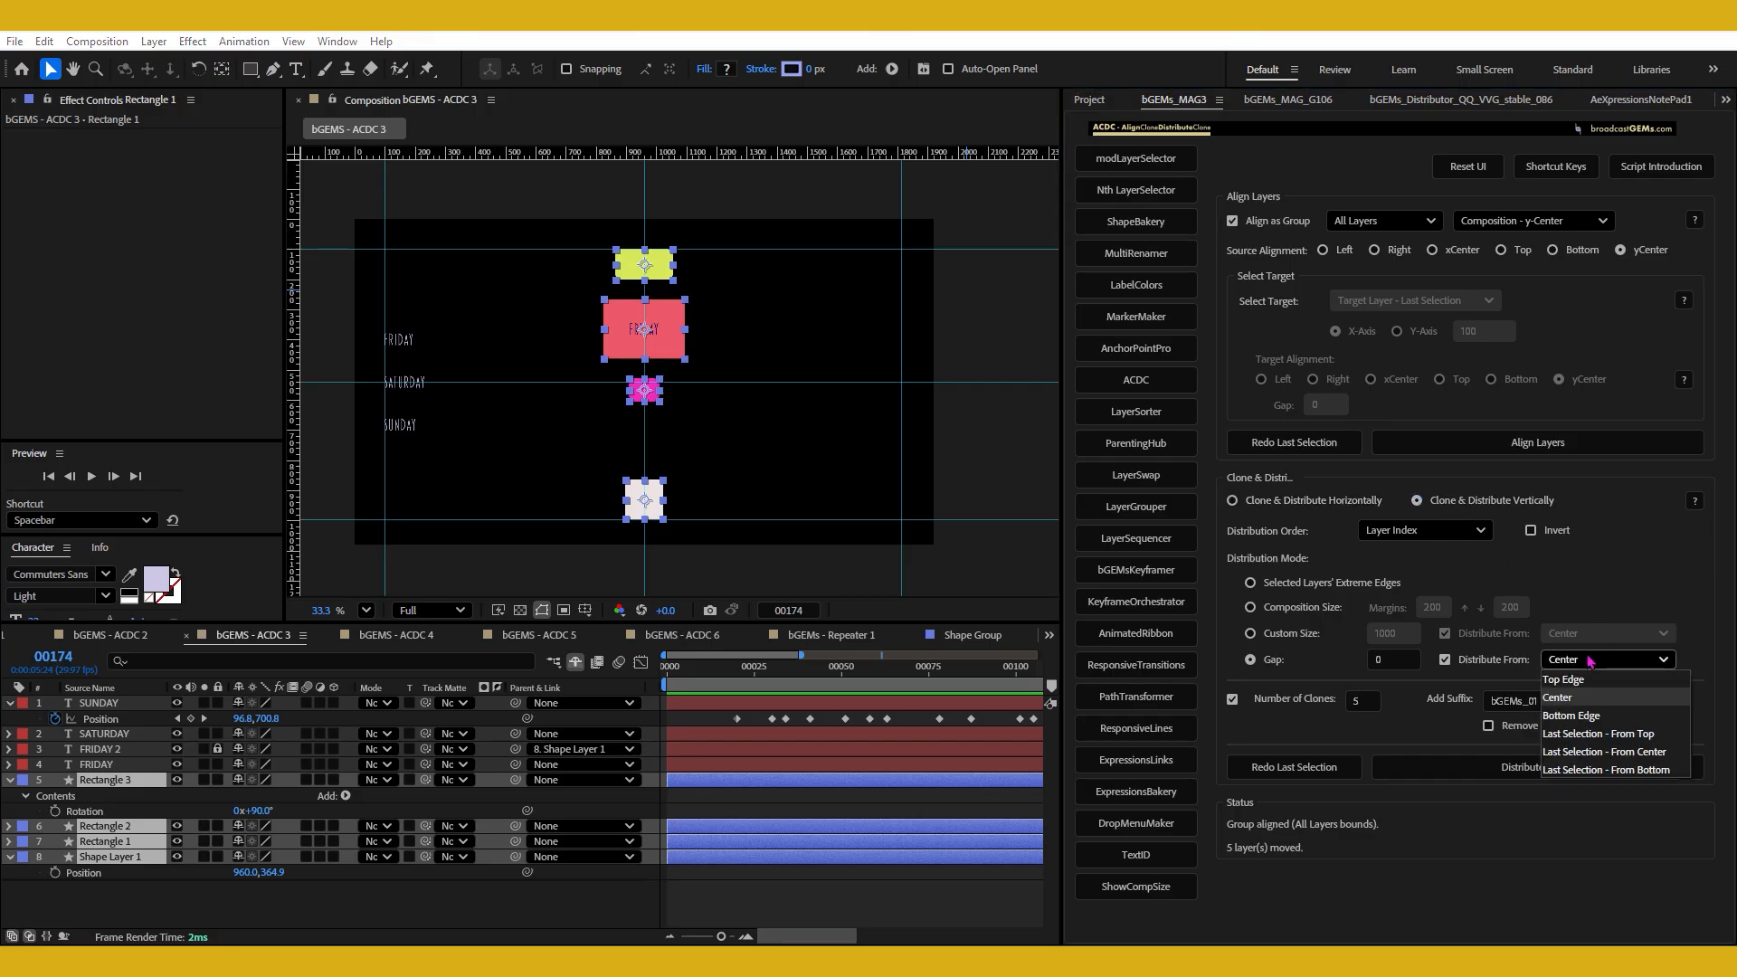
pyautogui.click(1590, 717)
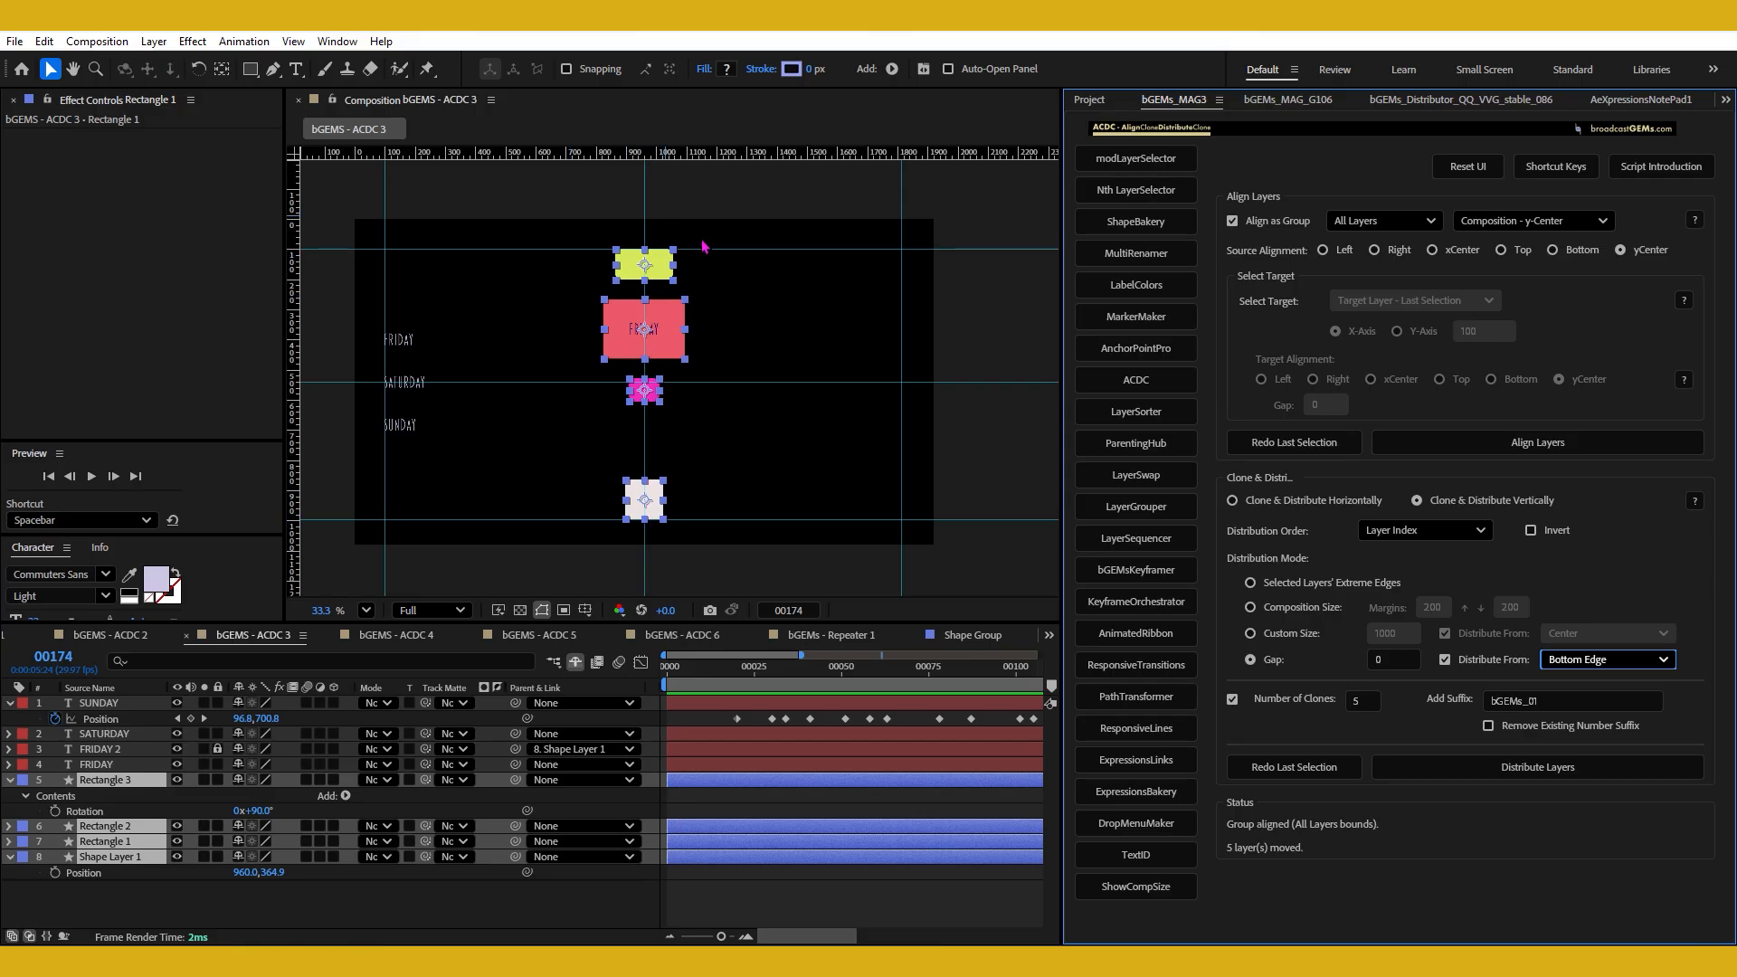
# Change the Distribution Order to Y Position and then Layer Width, disable cloning, and distribute the four shapes by Gap.
pyautogui.click(1462, 532)
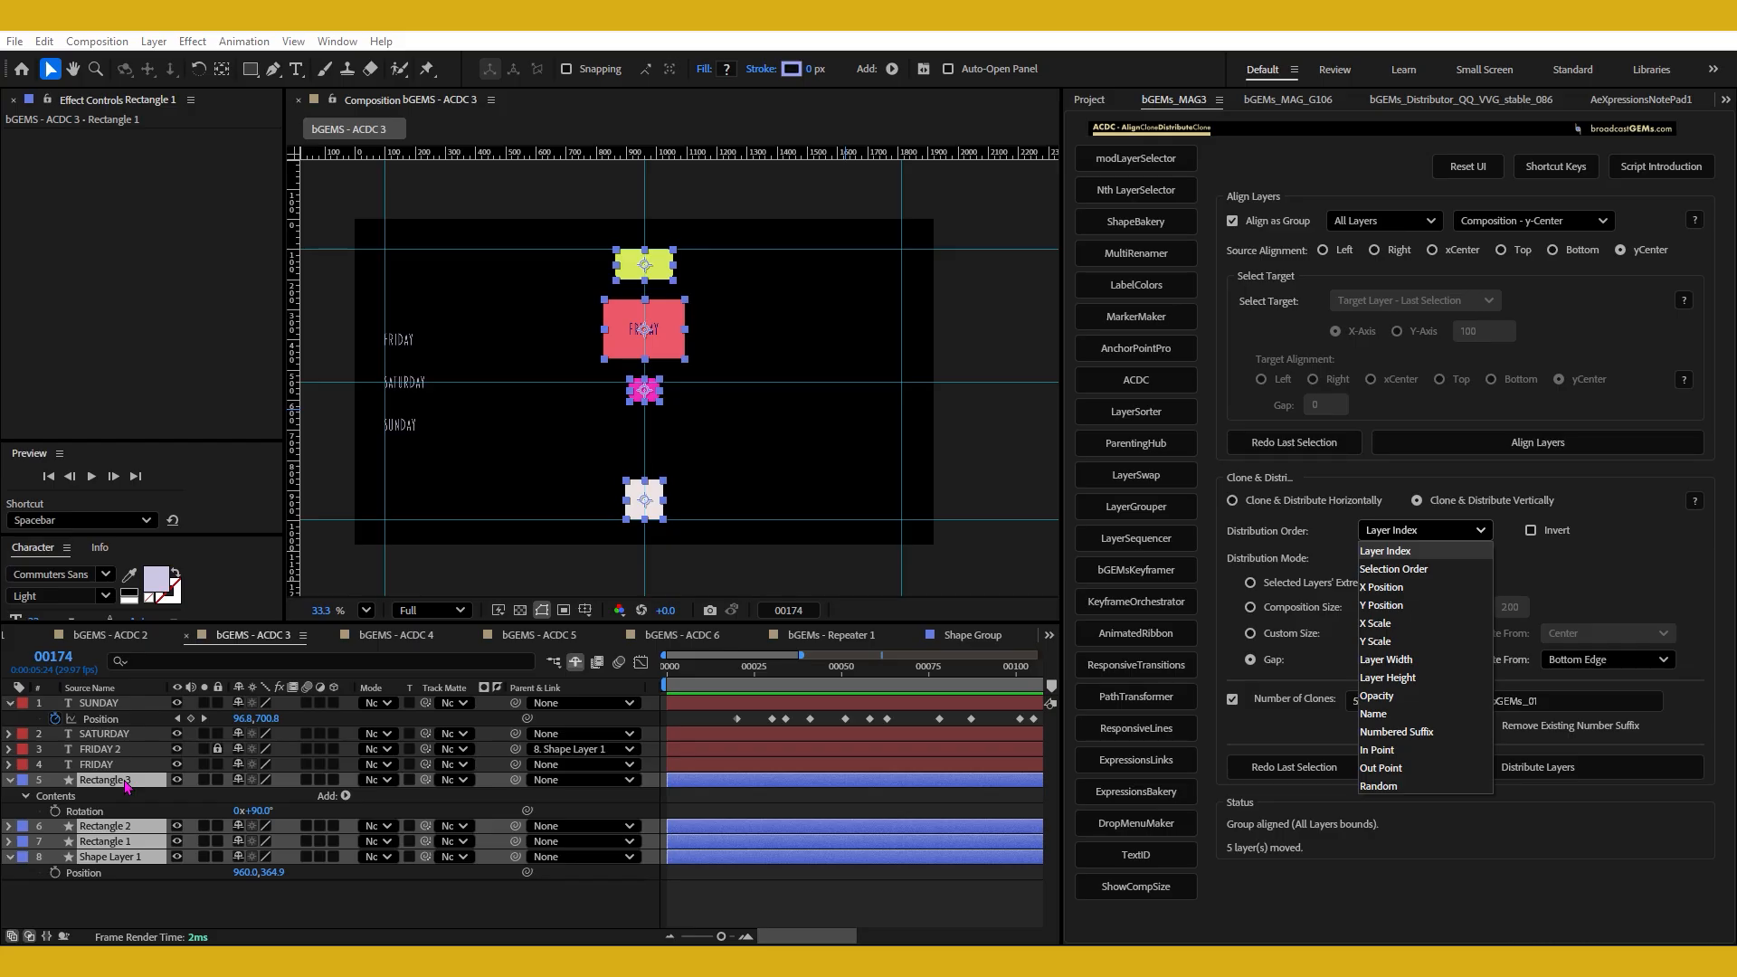
pyautogui.click(1389, 606)
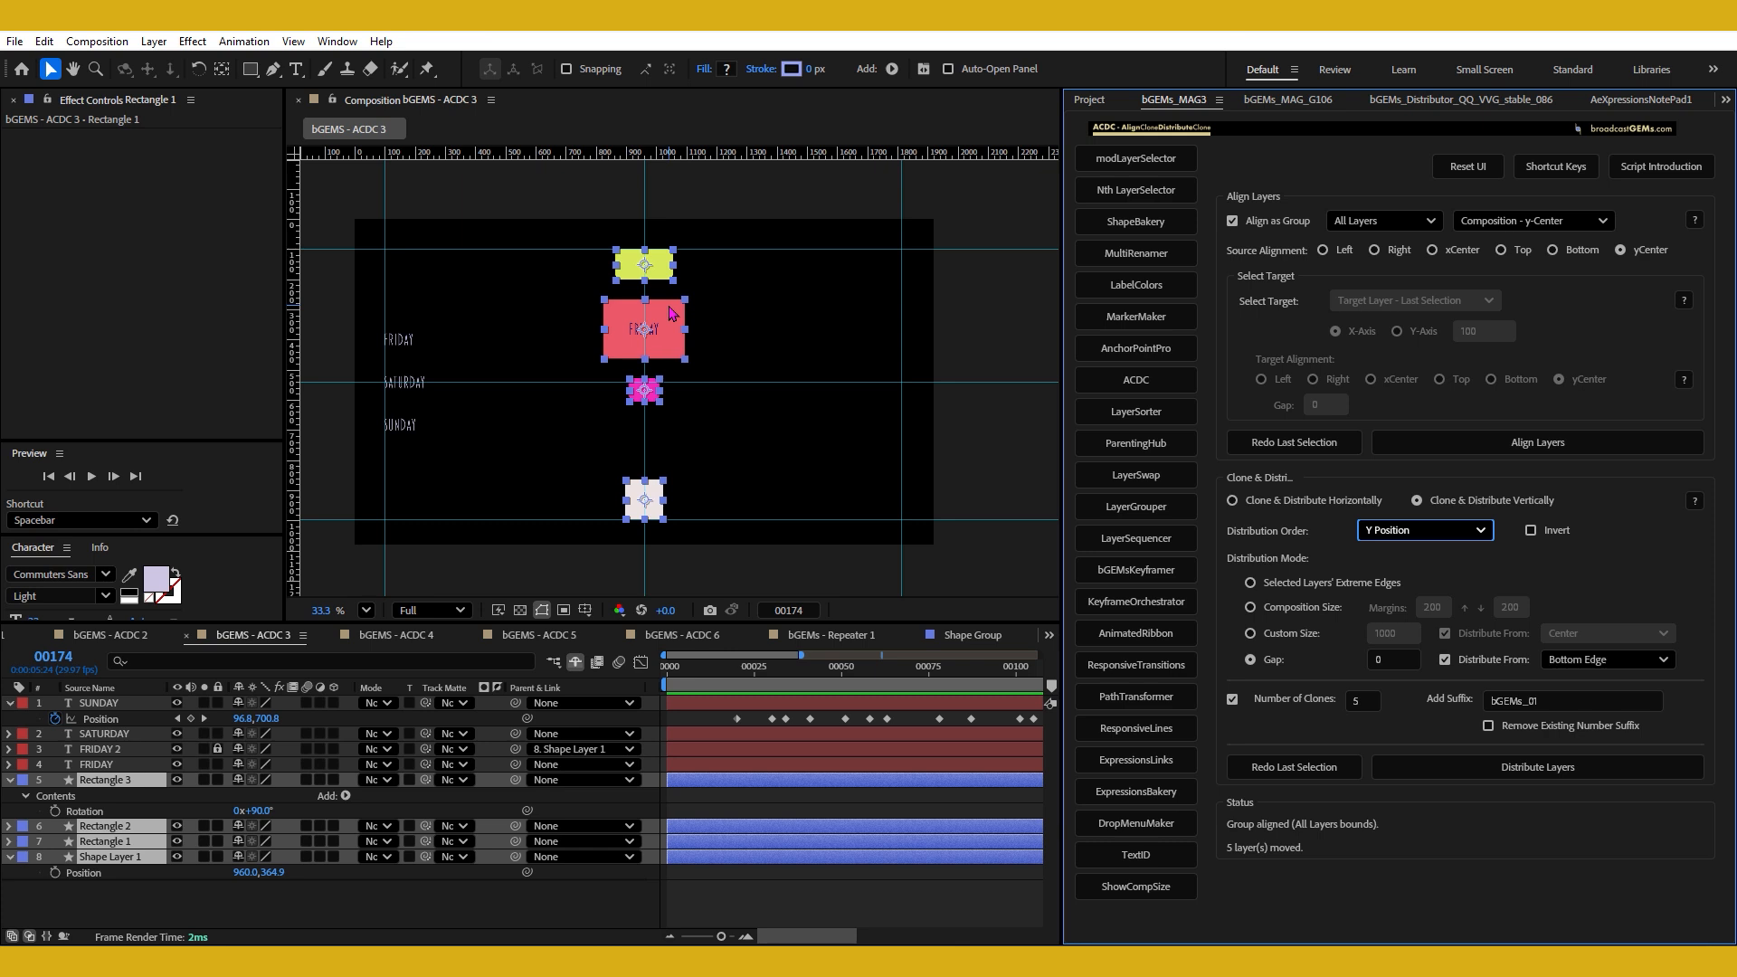
pyautogui.click(1446, 531)
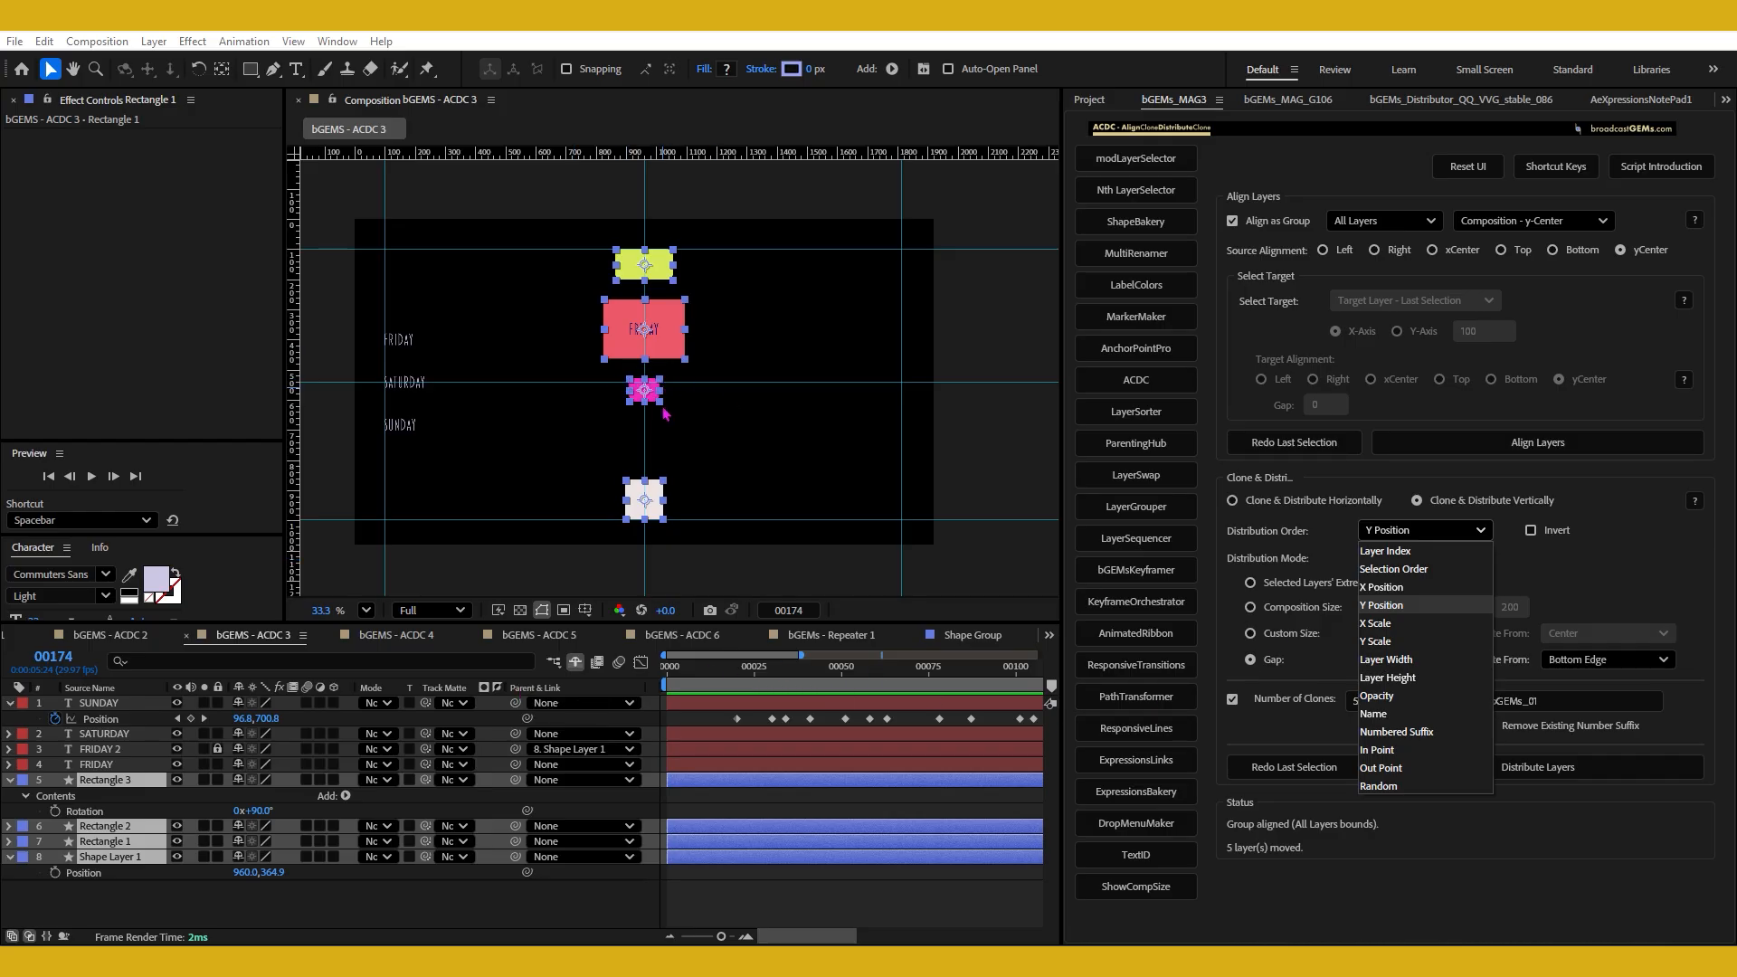
pyautogui.click(1410, 661)
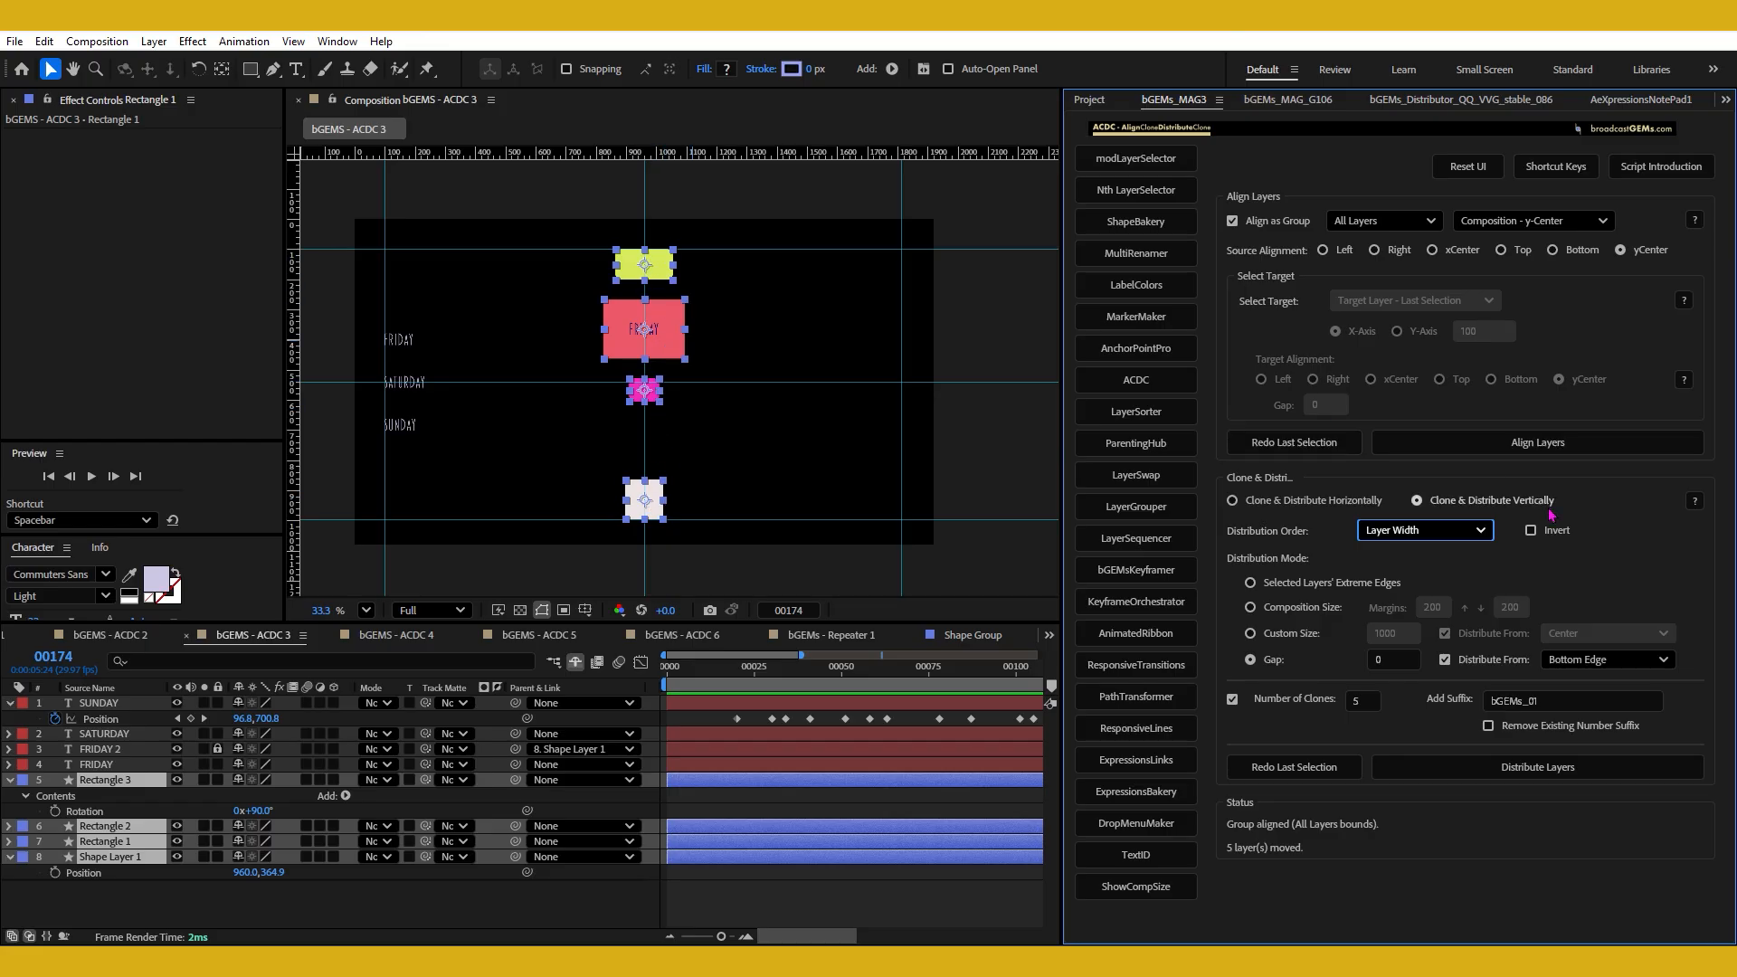
pyautogui.click(1233, 702)
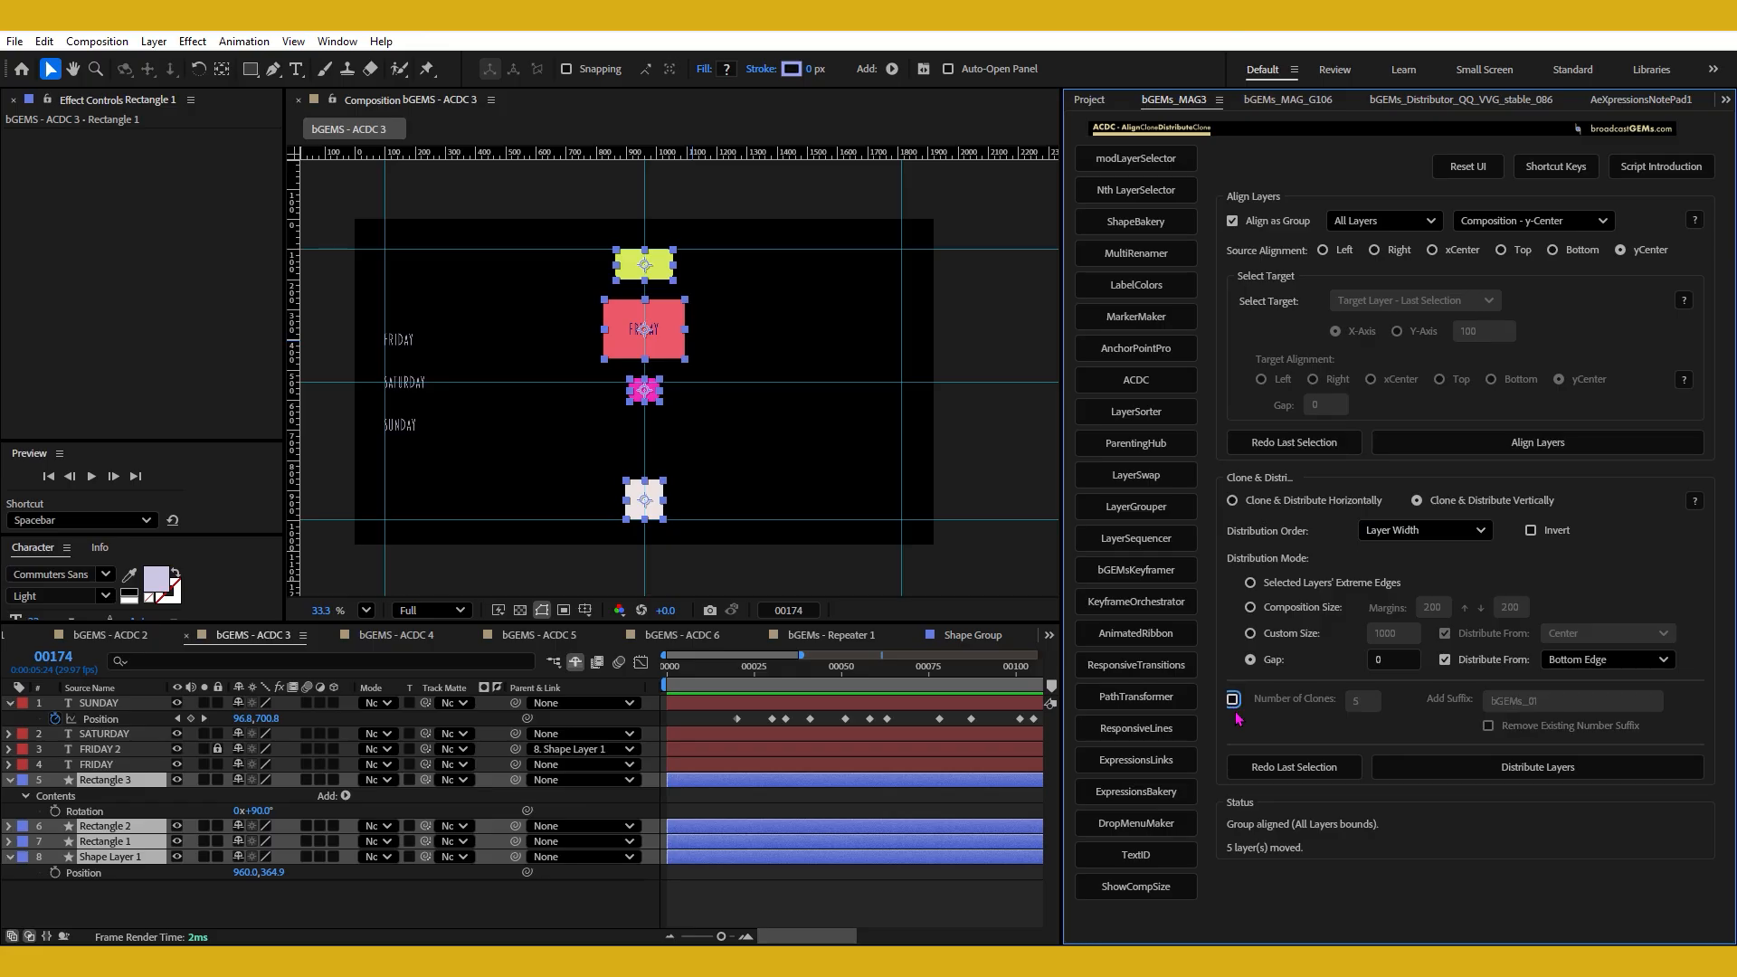
pyautogui.click(1278, 666)
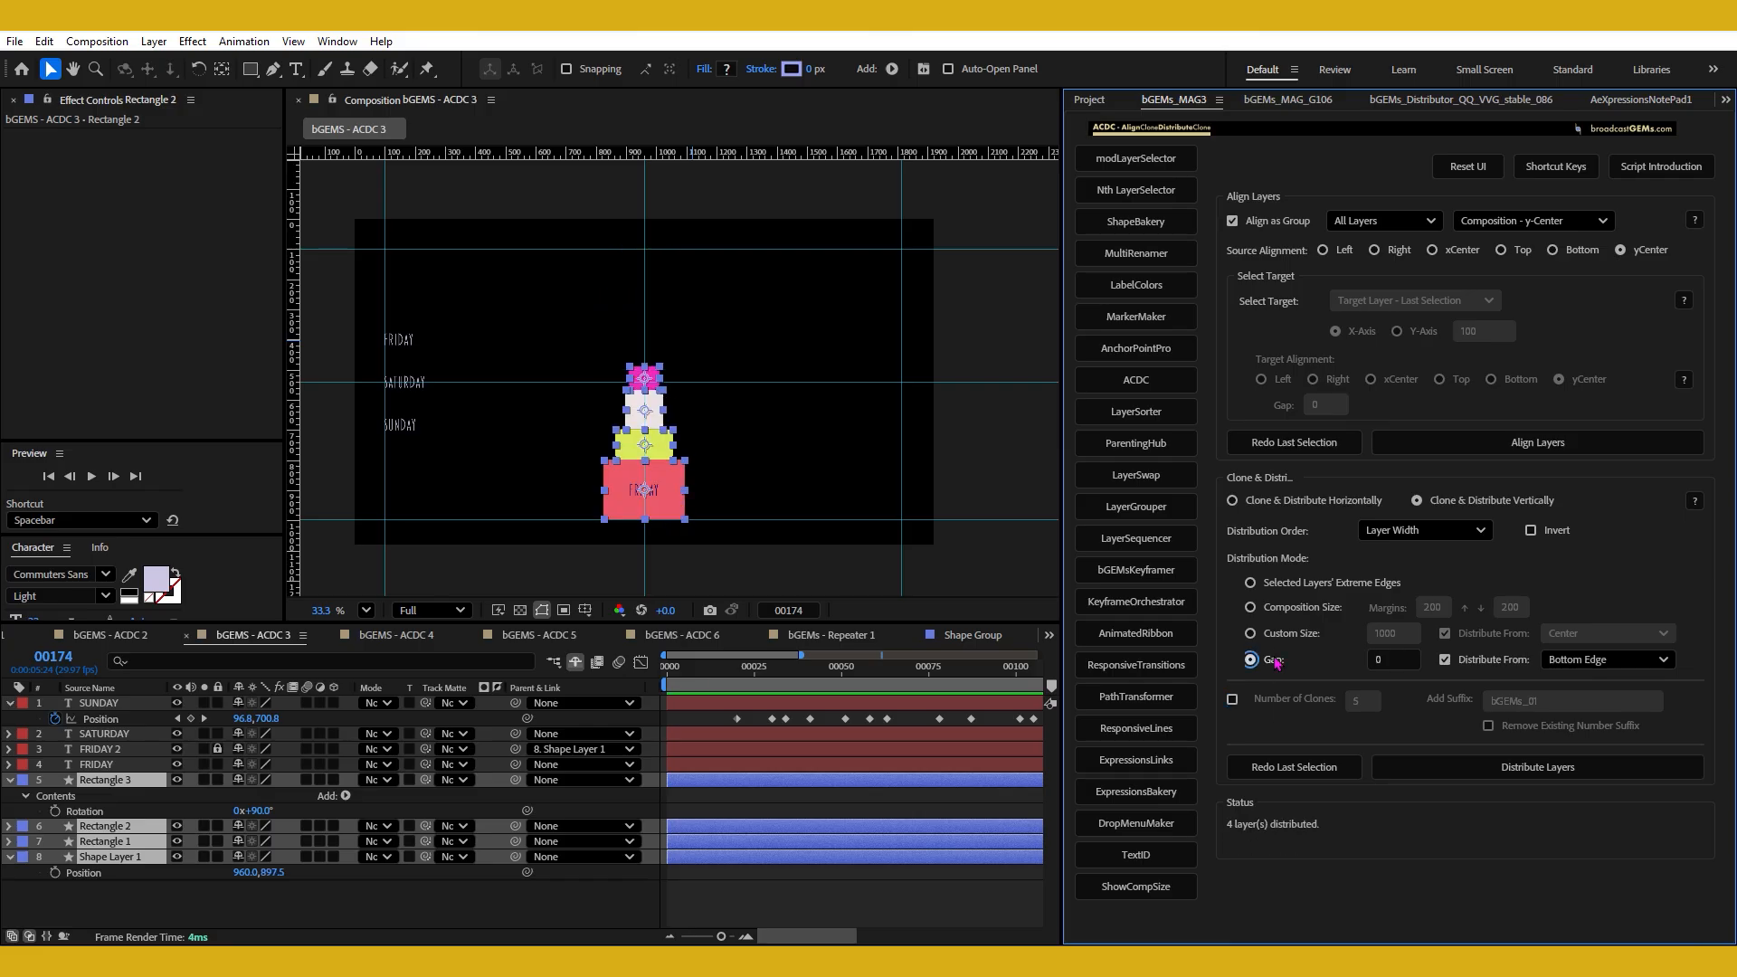
# Examine the distributed stack of four shapes in the composition, both selected and deselected.
pyautogui.click(778, 419)
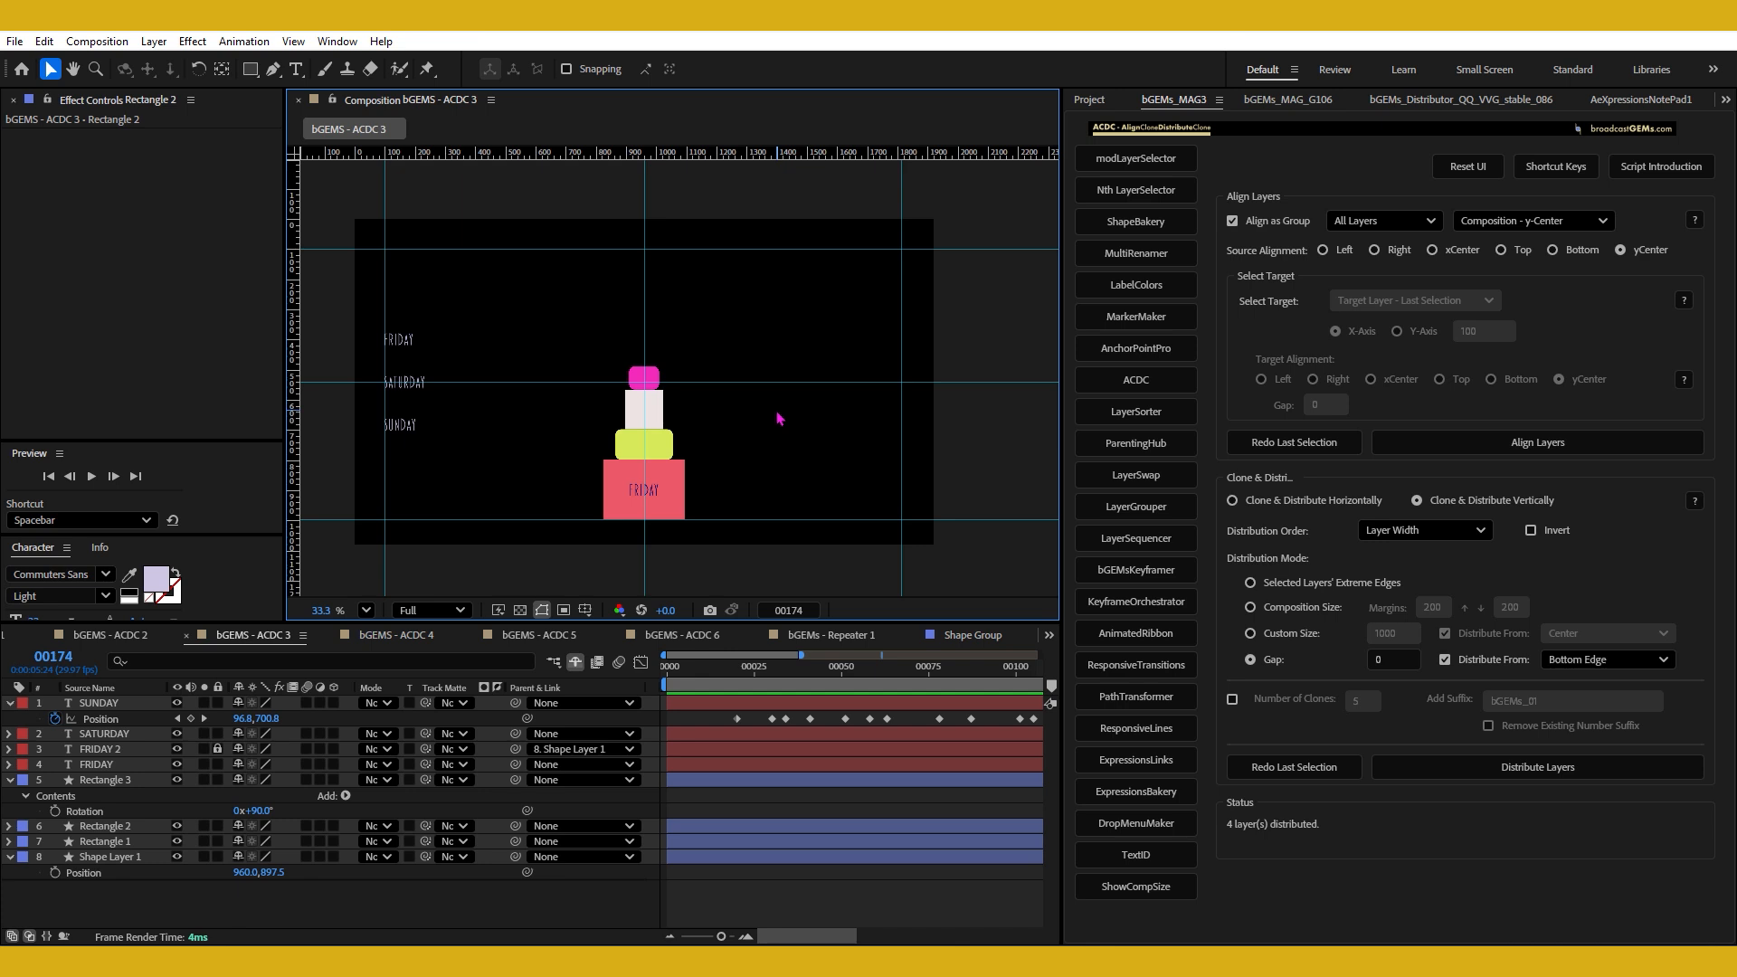
pyautogui.click(653, 376)
pyautogui.moveTo(570, 352); pyautogui.dragTo(761, 543)
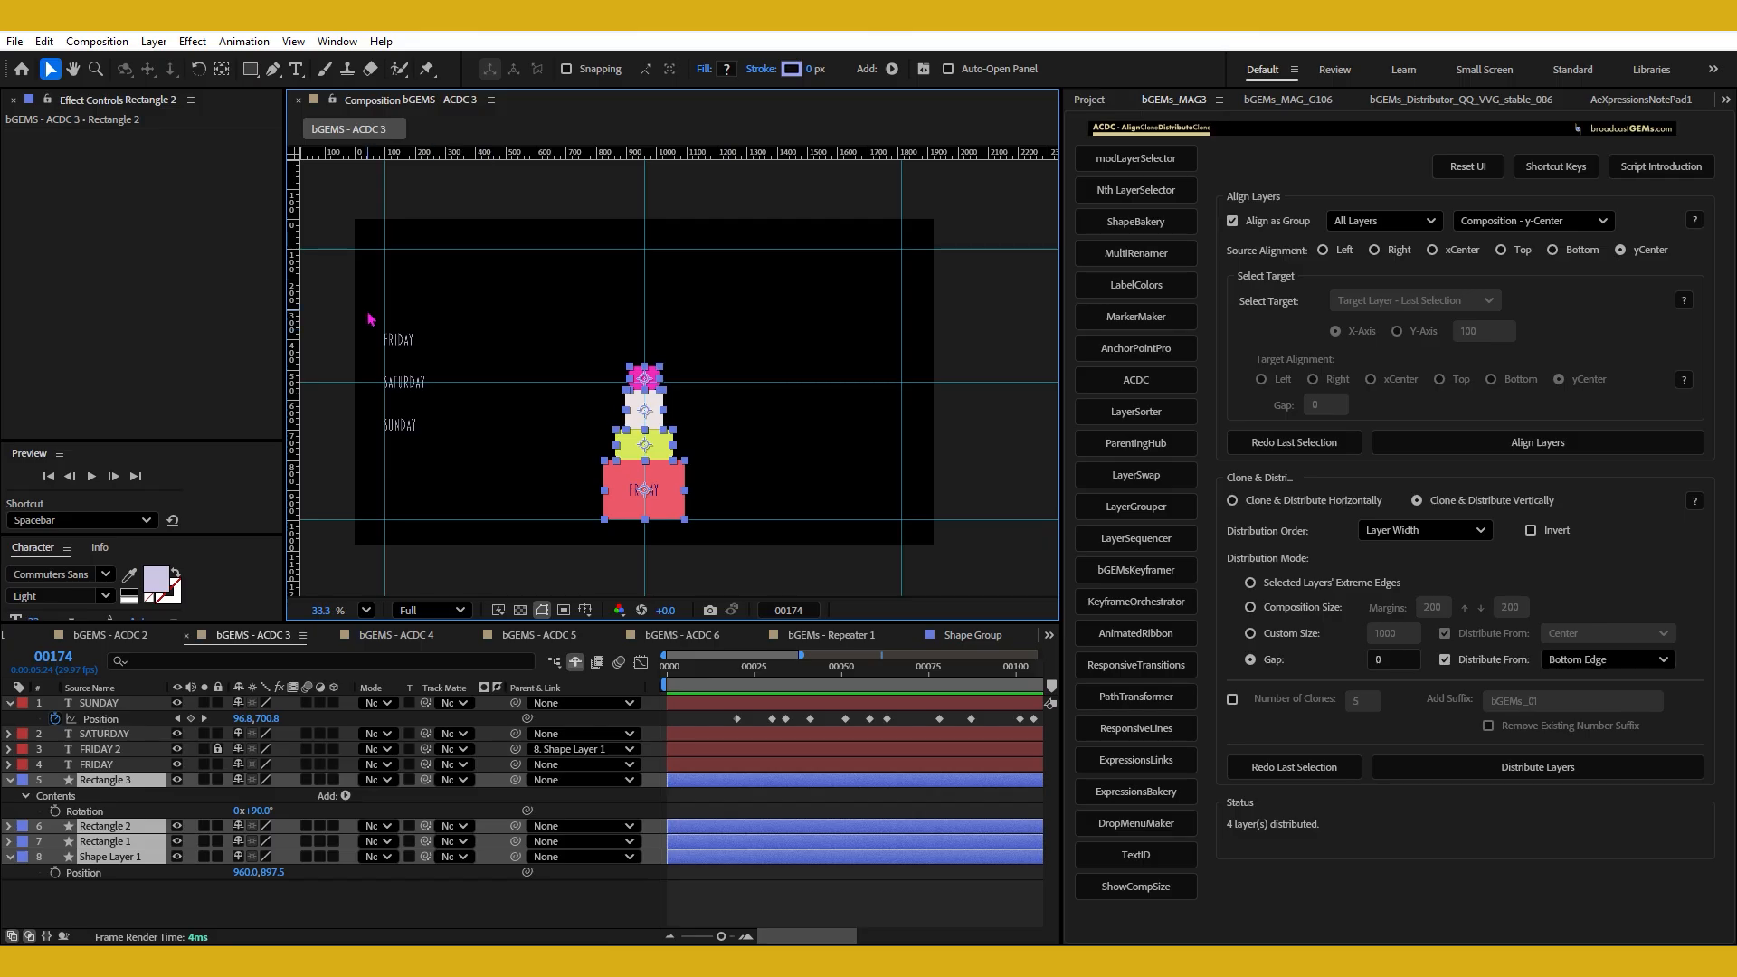
pyautogui.click(786, 340)
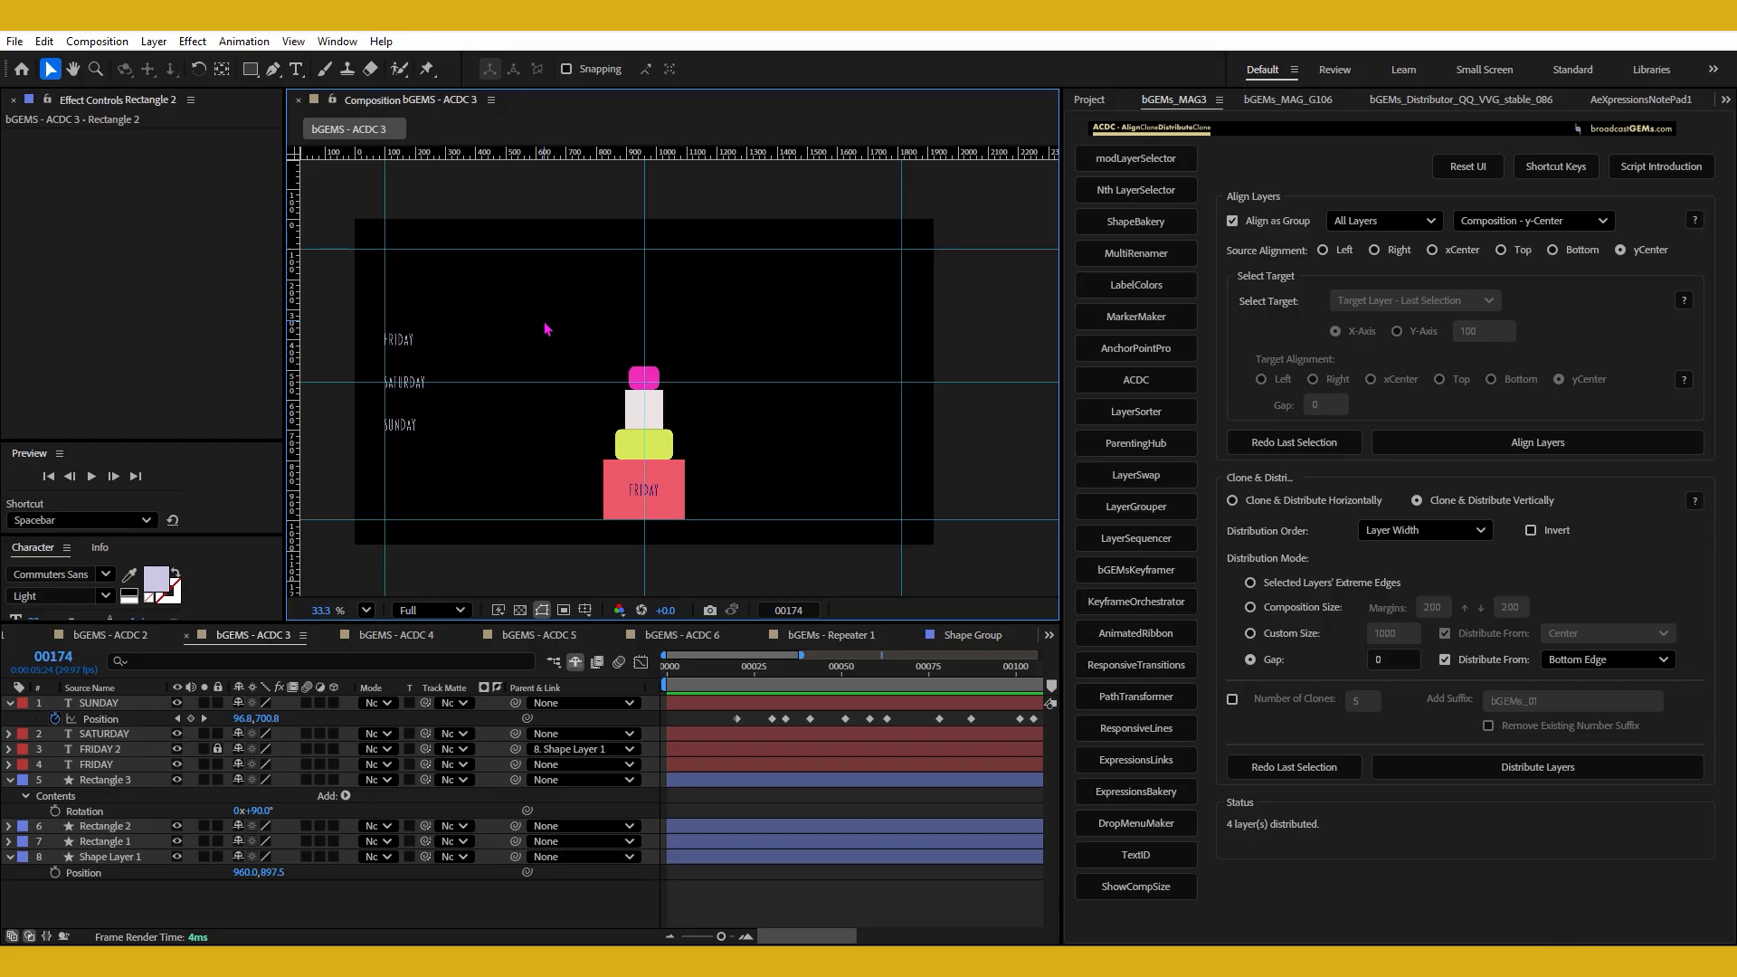
# Undo the last distribution and distribute the four shapes again with the Layer Width order inverted.
pyautogui.hotkey('ctrl', 'z')
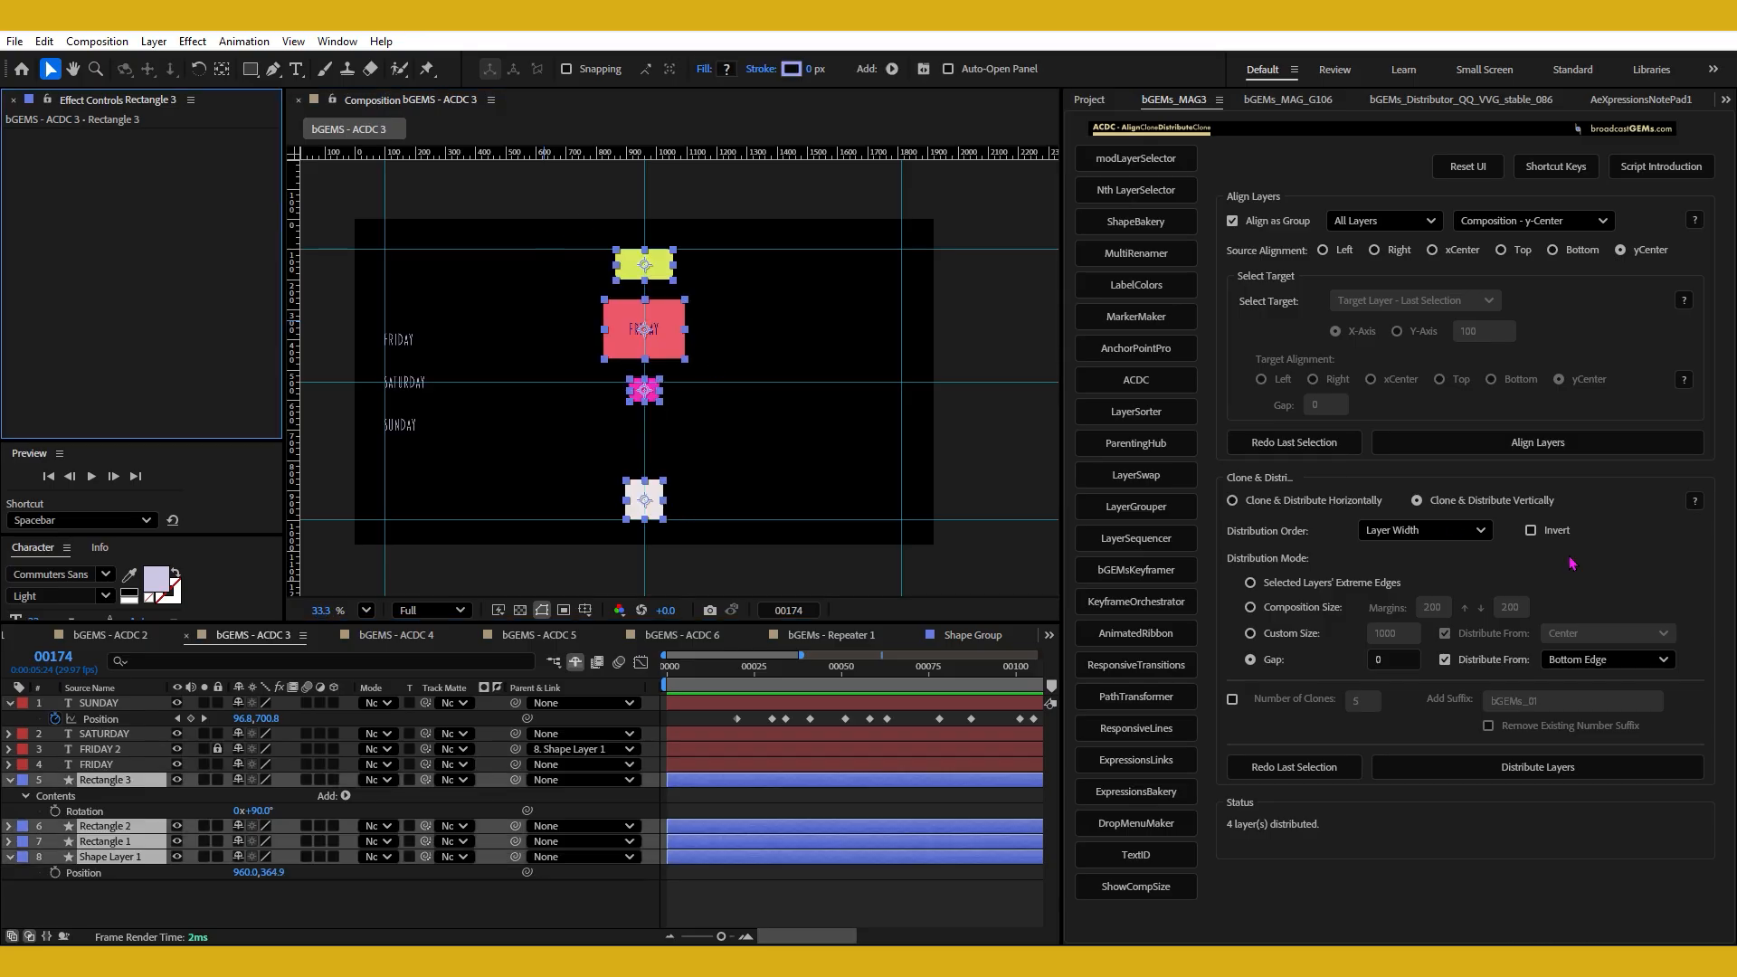
pyautogui.click(1549, 531)
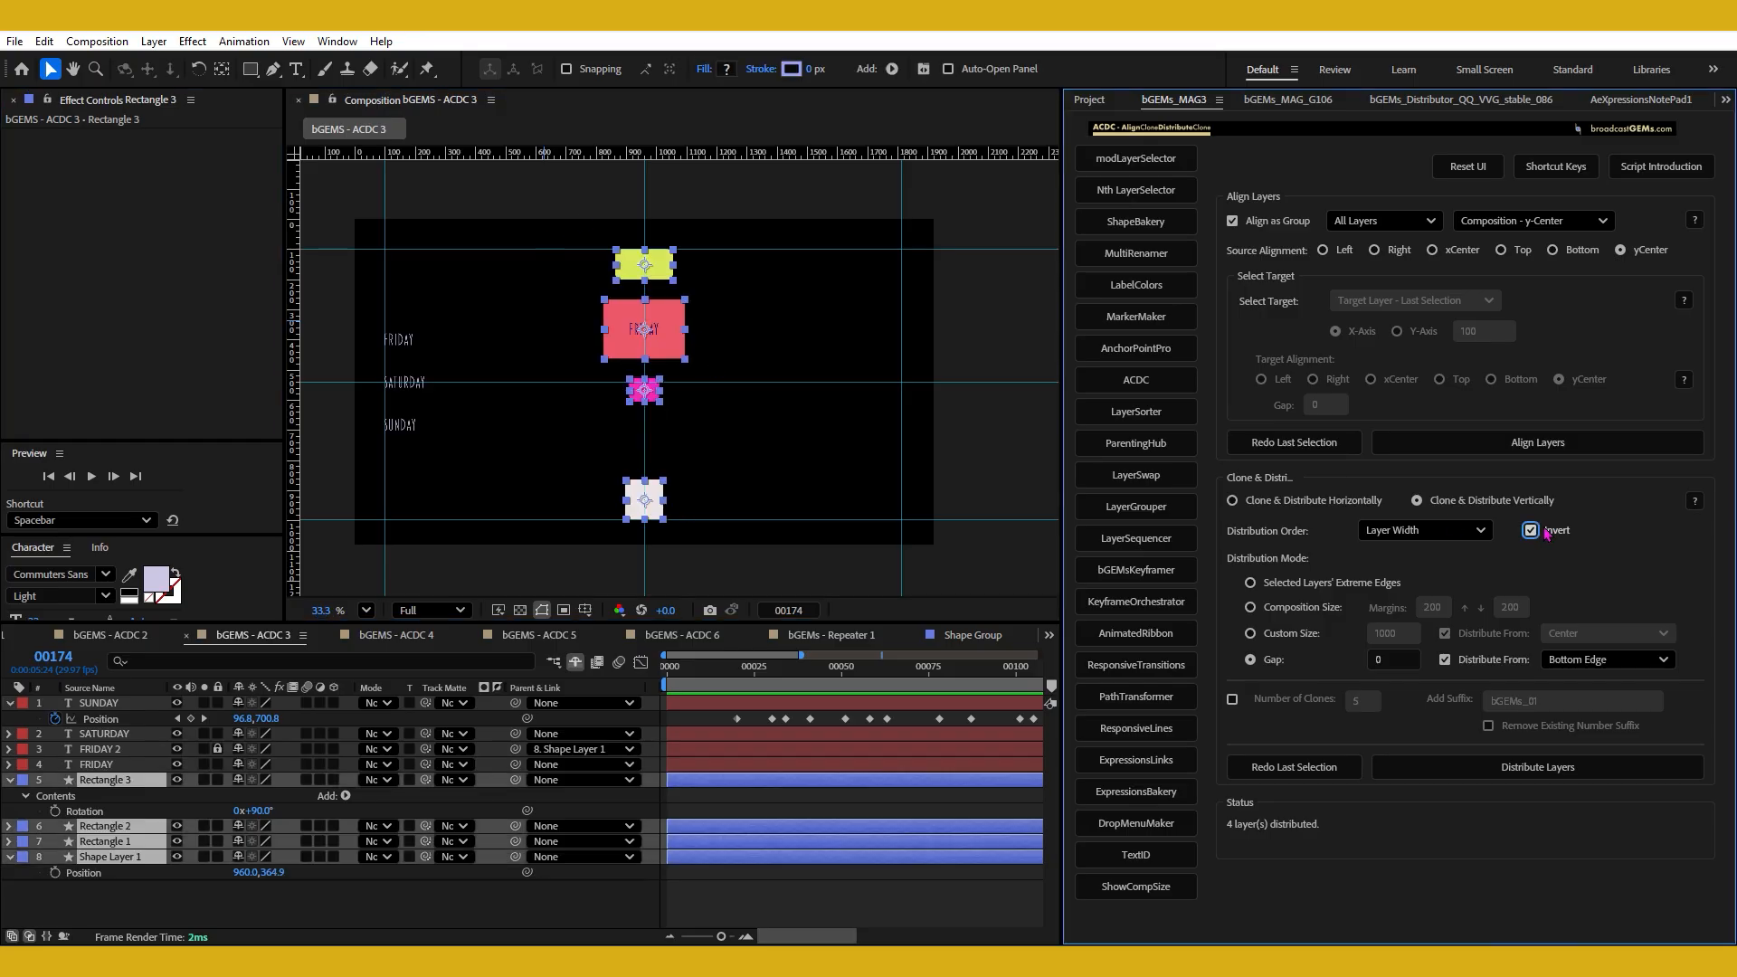
pyautogui.keyDown('shift'); pyautogui.click(1270, 663); pyautogui.keyUp('shift')
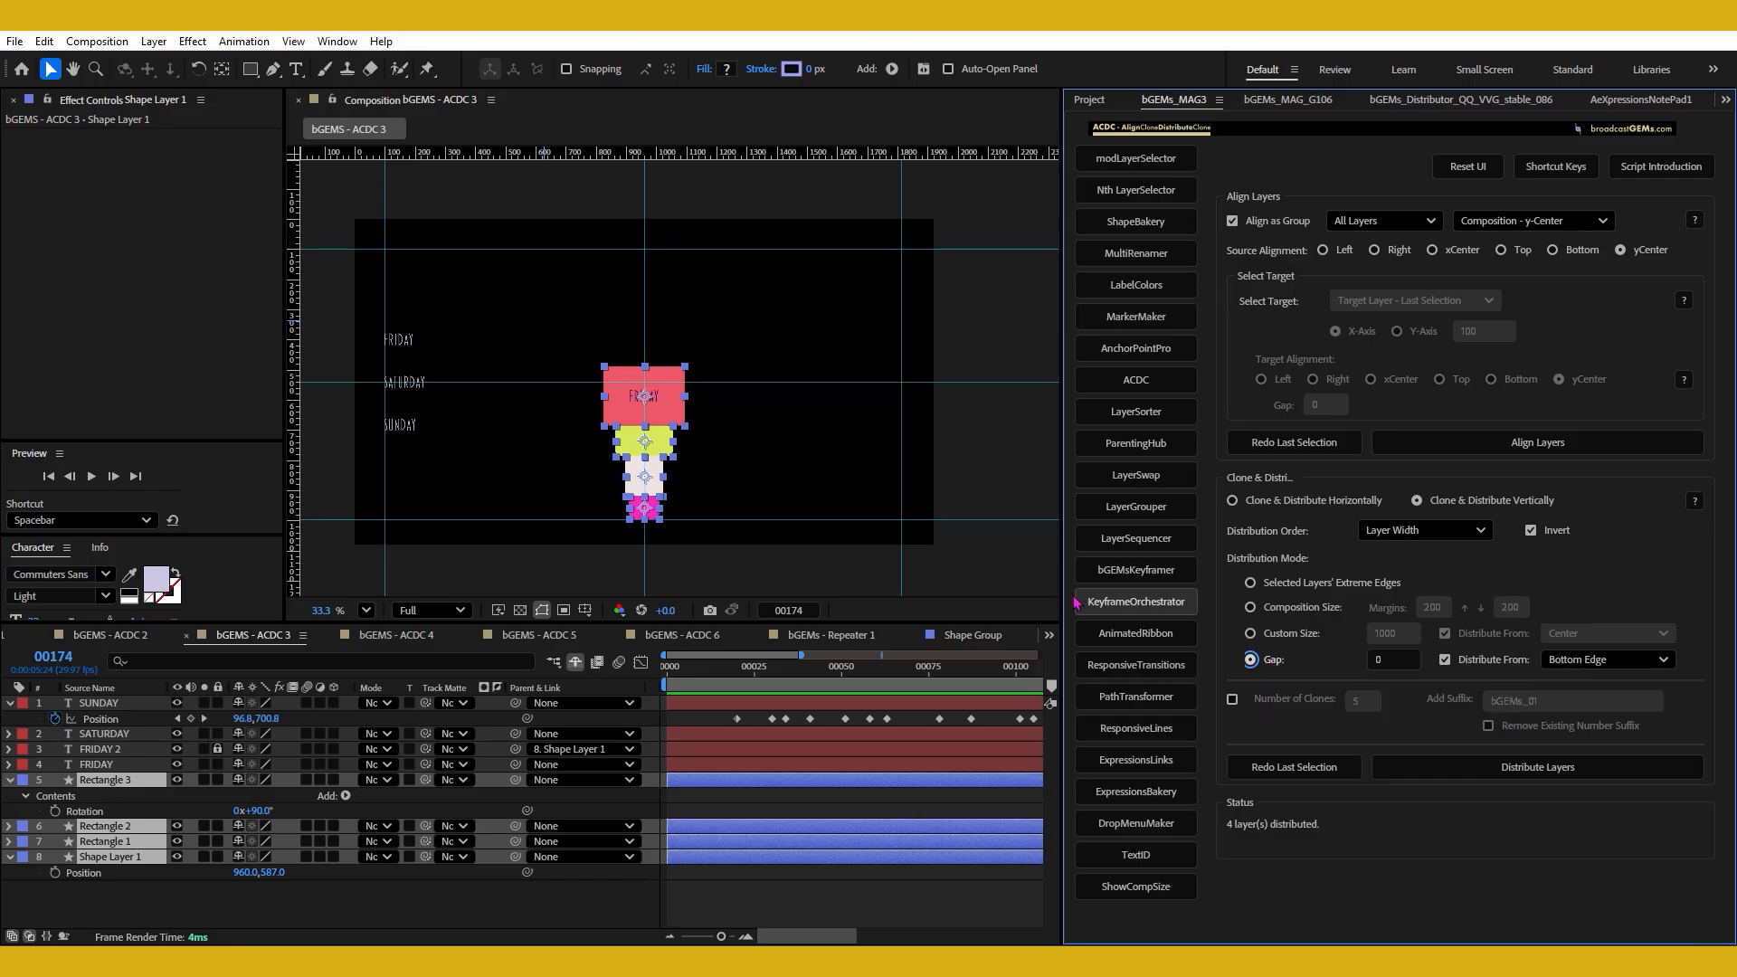
# Deselect the four shapes and recheck the Distribution Order options.
pyautogui.click(776, 454)
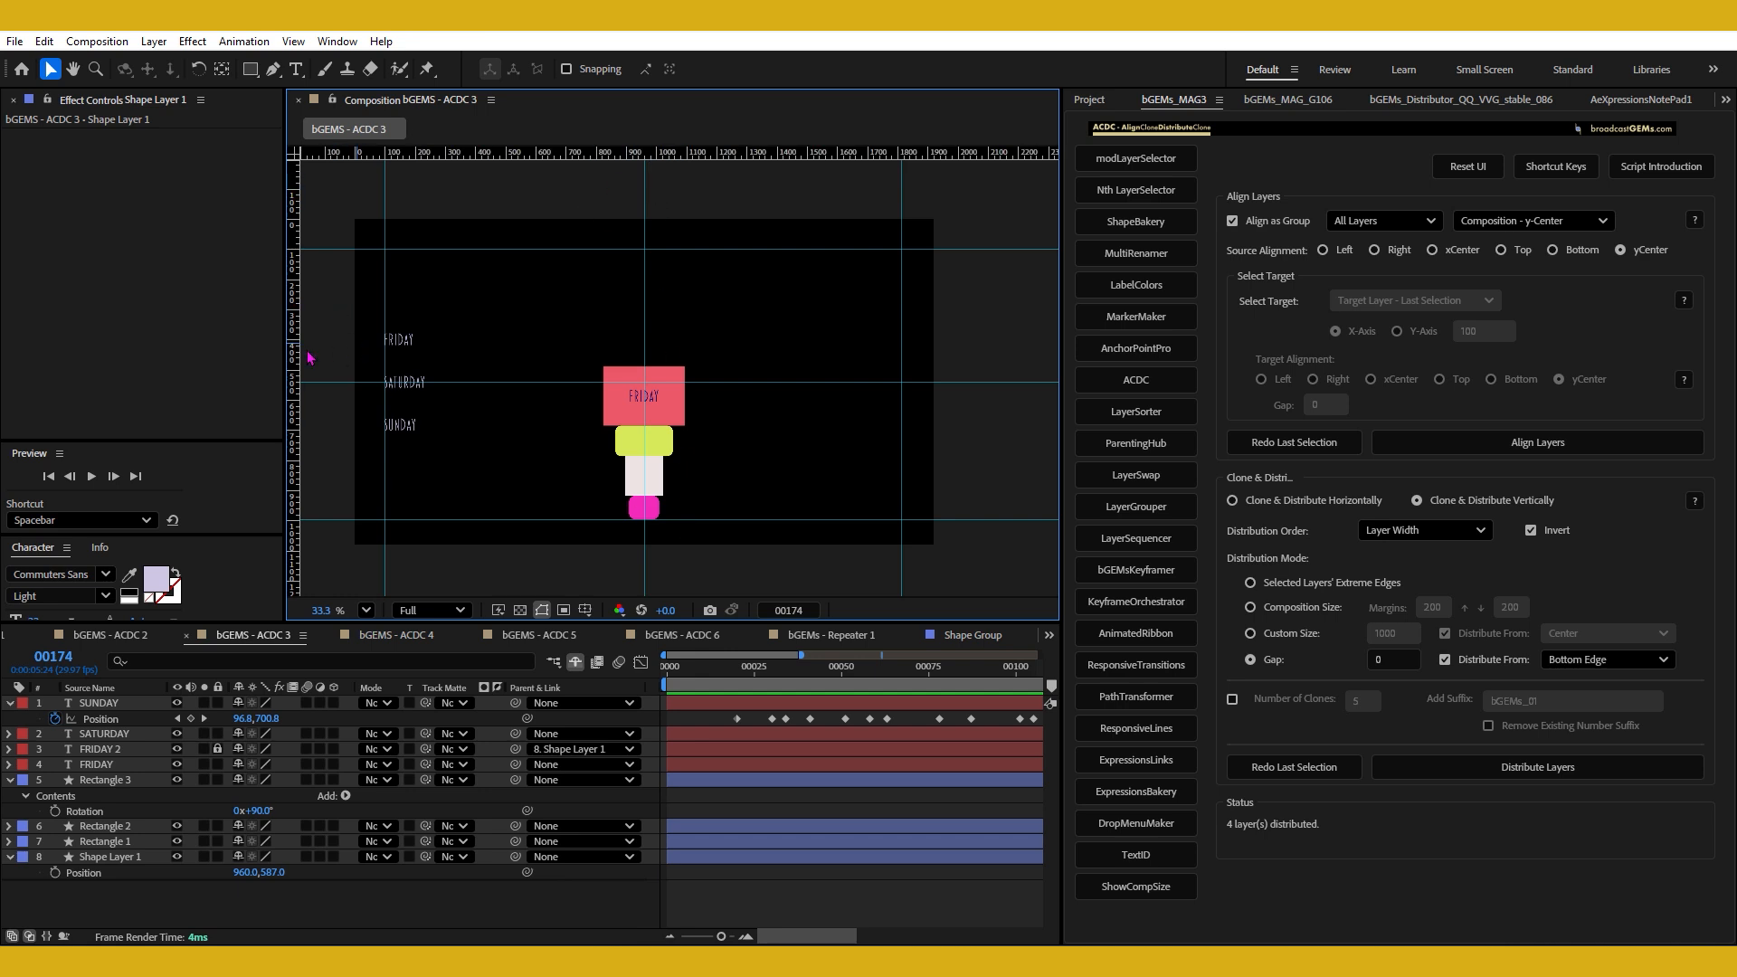
pyautogui.click(1416, 531)
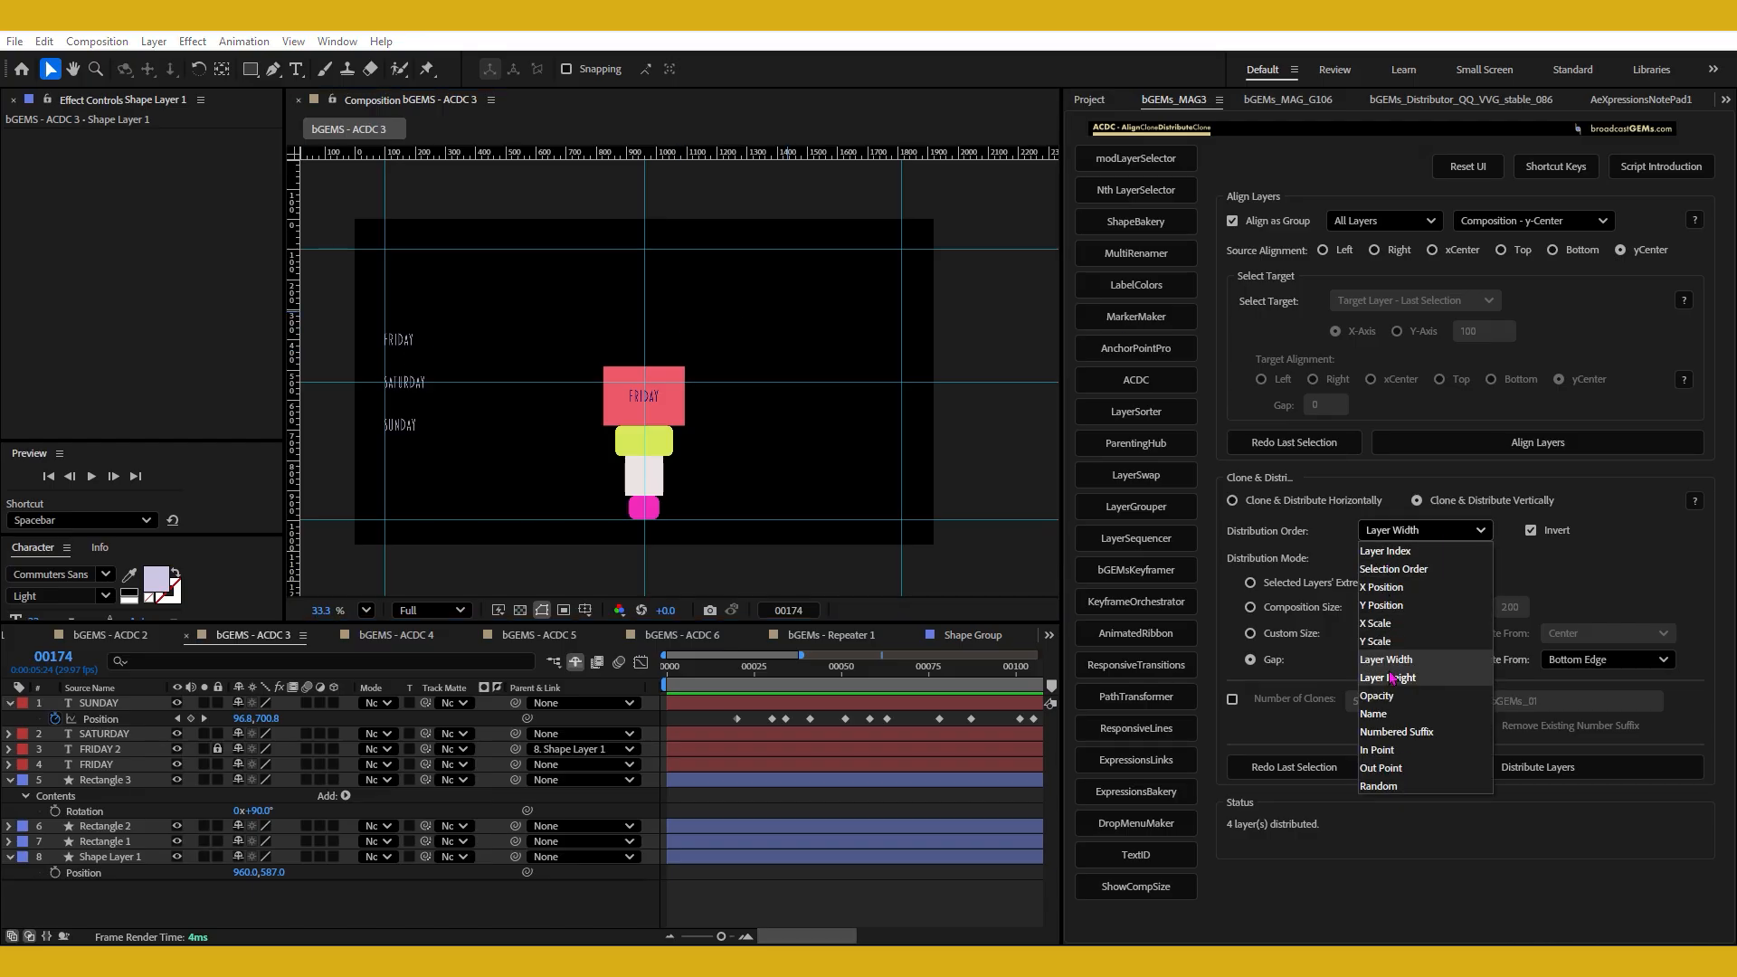
pyautogui.click(1332, 525)
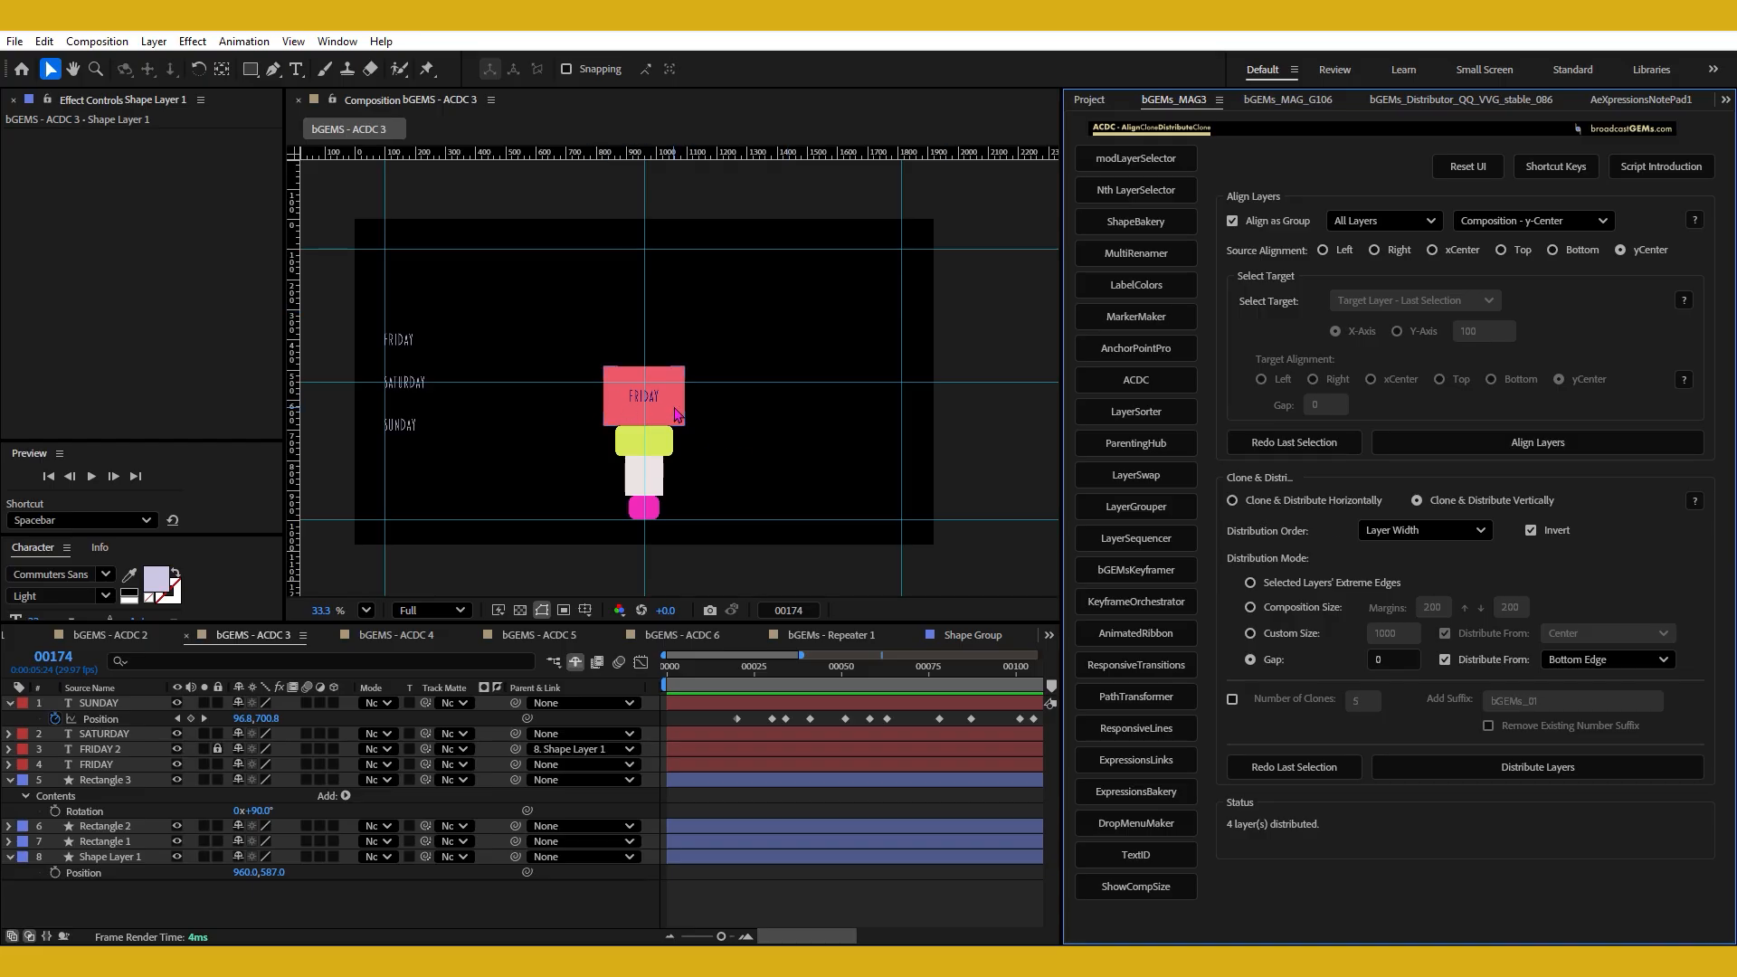
# Select the four stacked shapes and try to align the group by source Bottom to Composition - x-Center.
pyautogui.moveTo(541, 354)
pyautogui.mouseDown()
pyautogui.moveTo(686, 537)
pyautogui.moveTo(730, 548)
pyautogui.mouseUp()
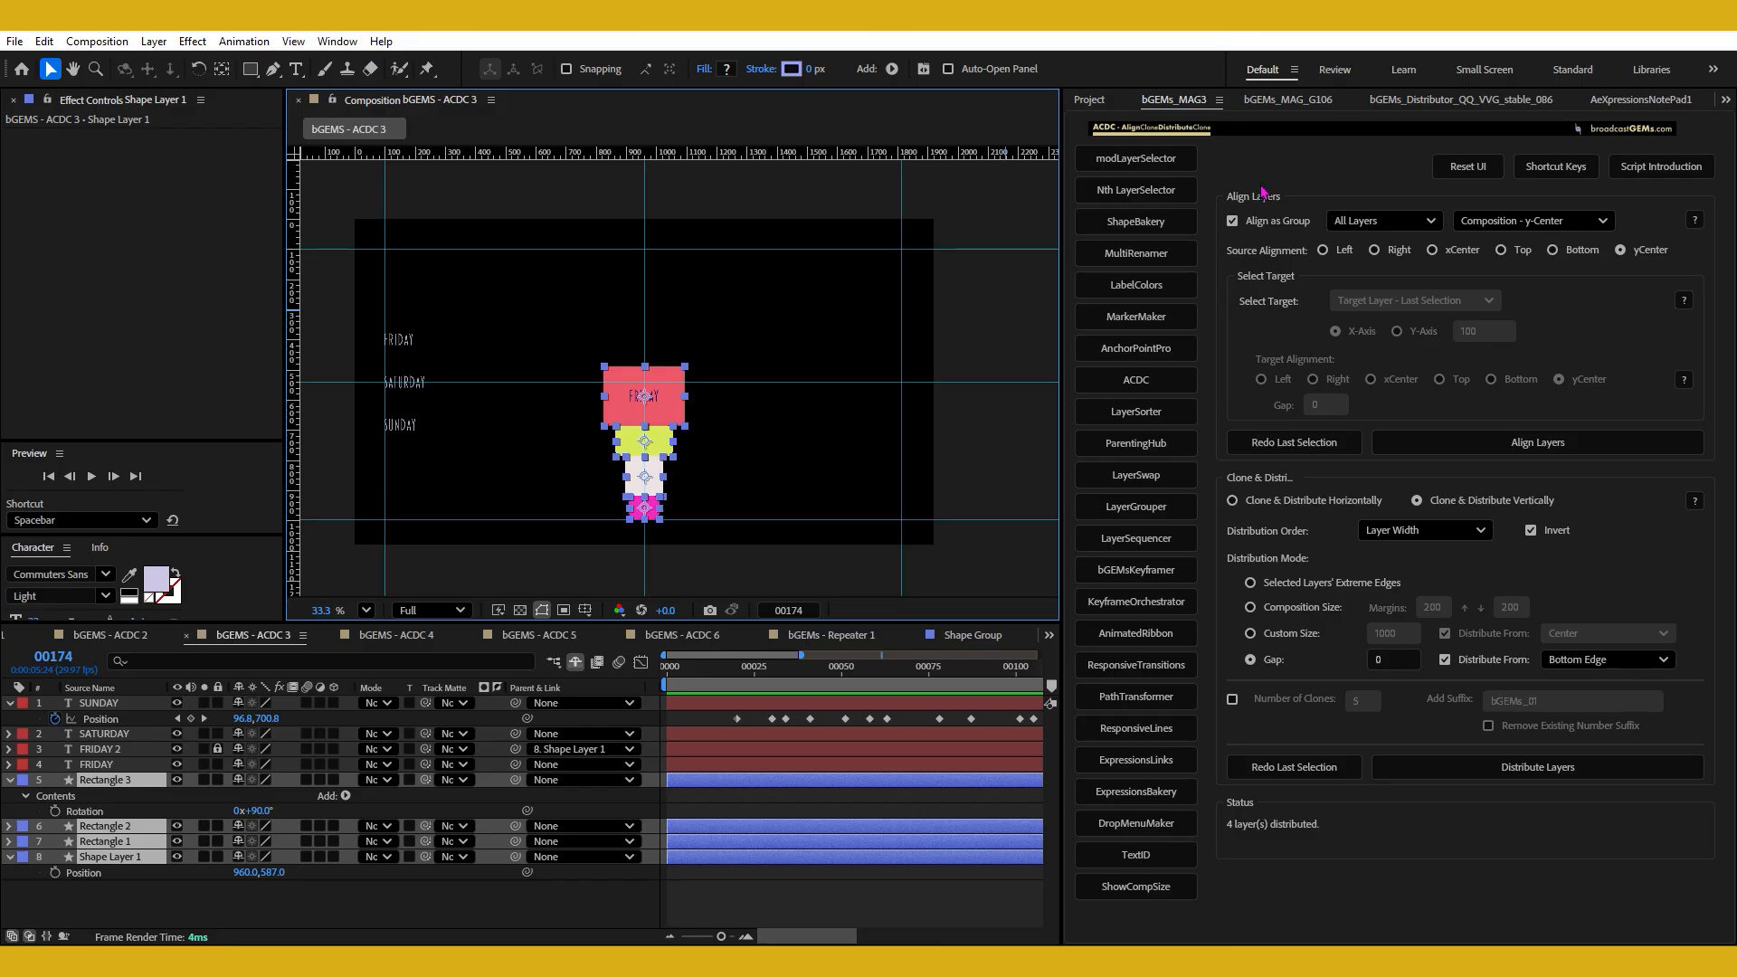
pyautogui.click(1555, 221)
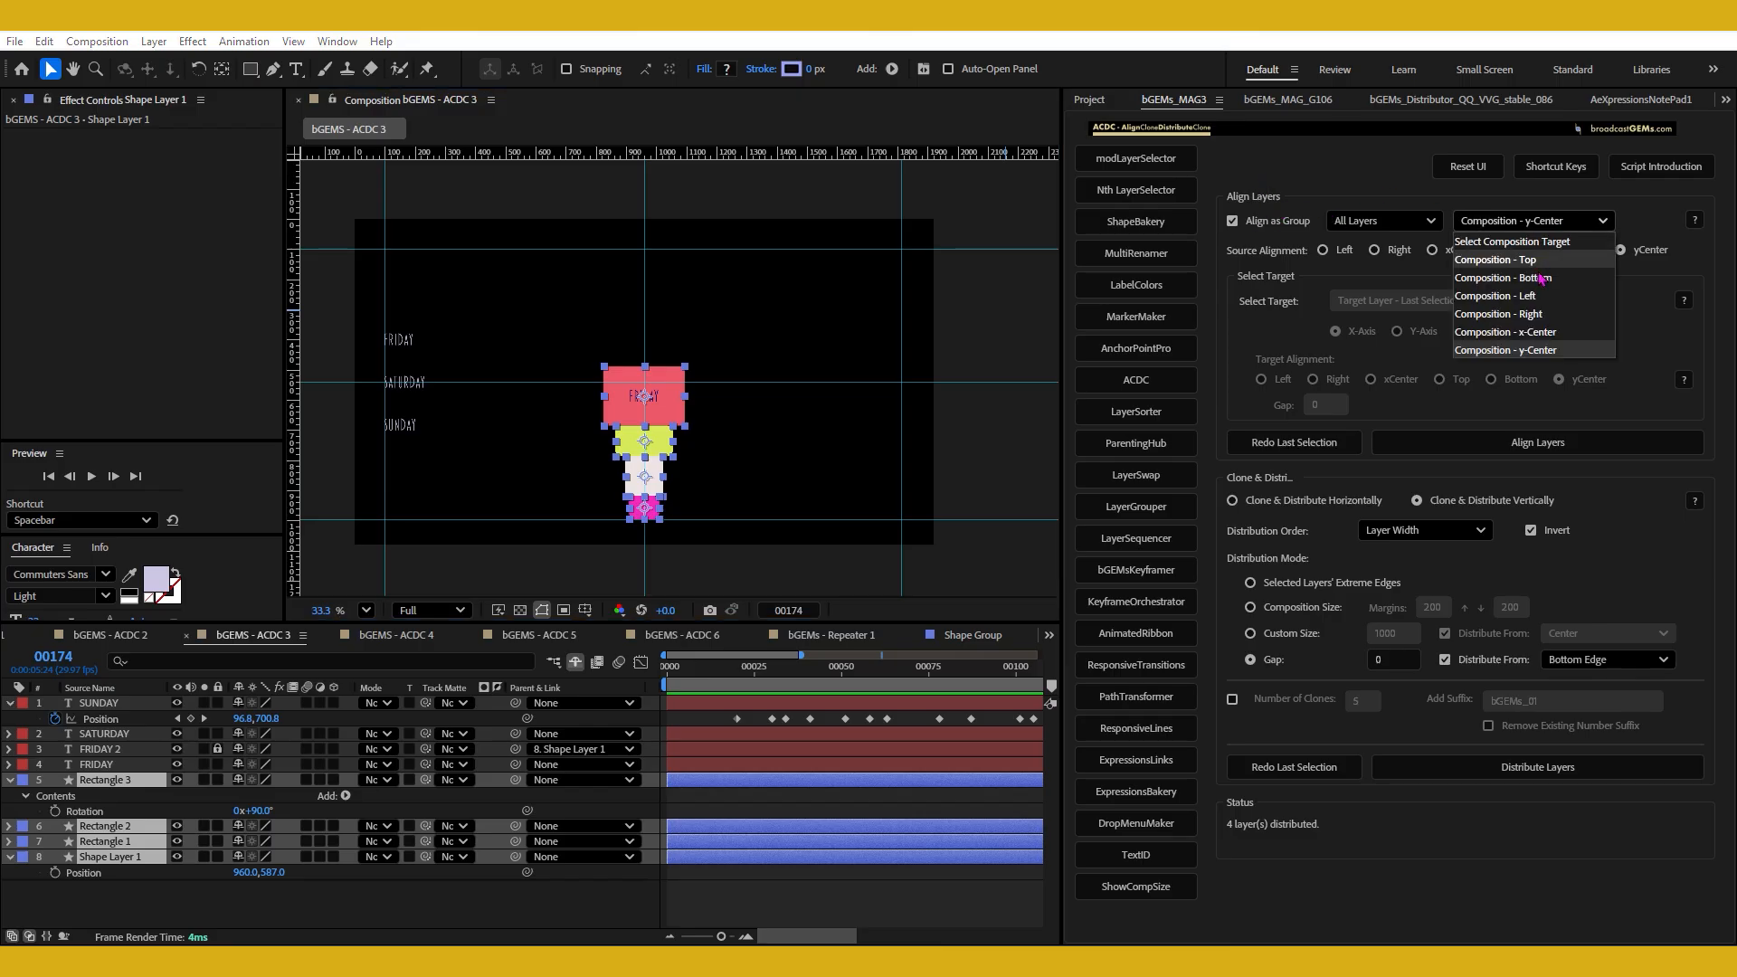
pyautogui.click(1543, 332)
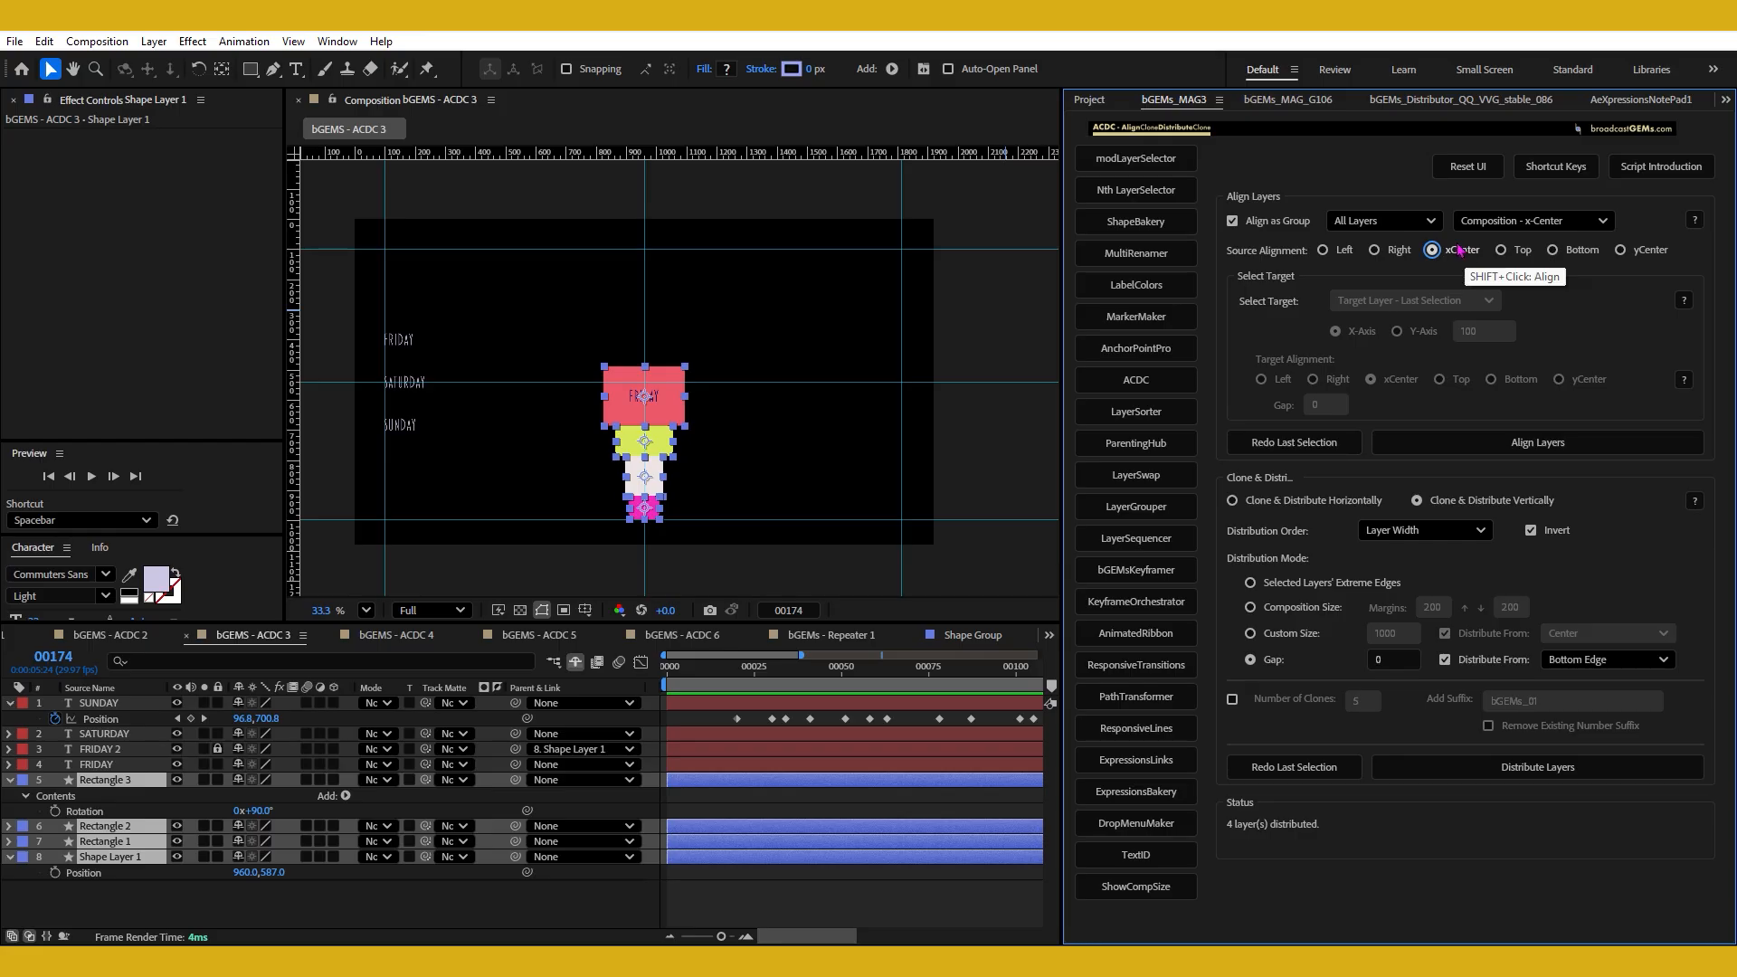
pyautogui.click(1578, 260)
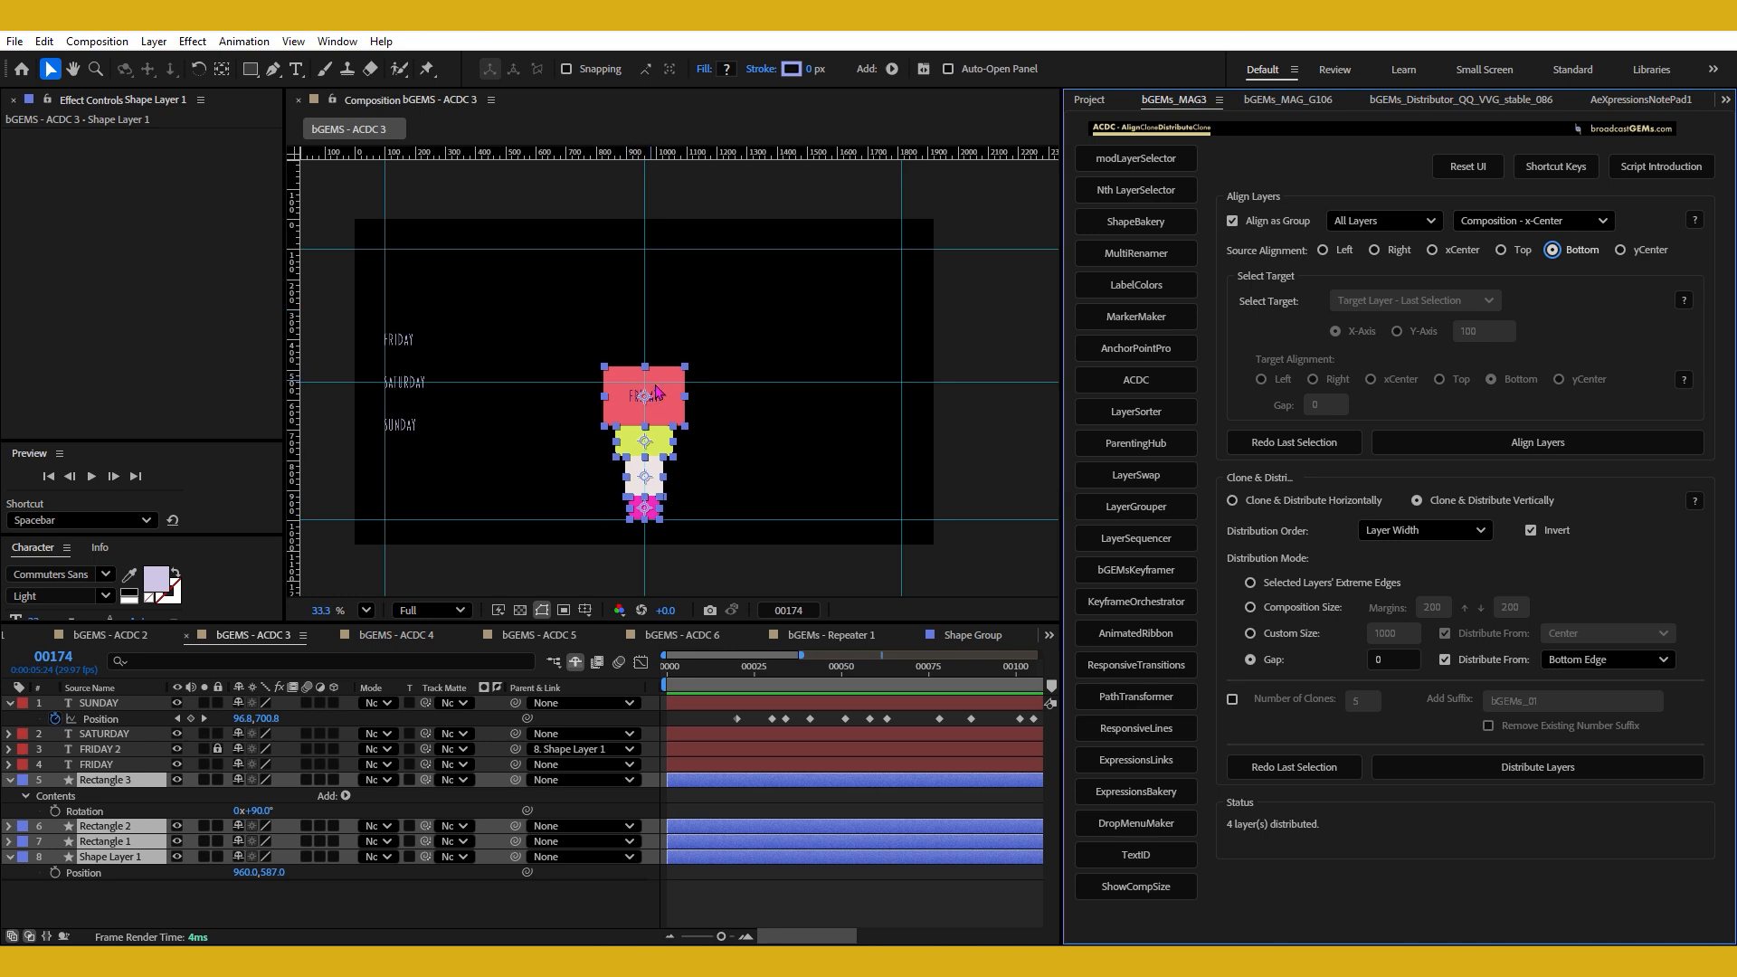
pyautogui.click(1584, 254)
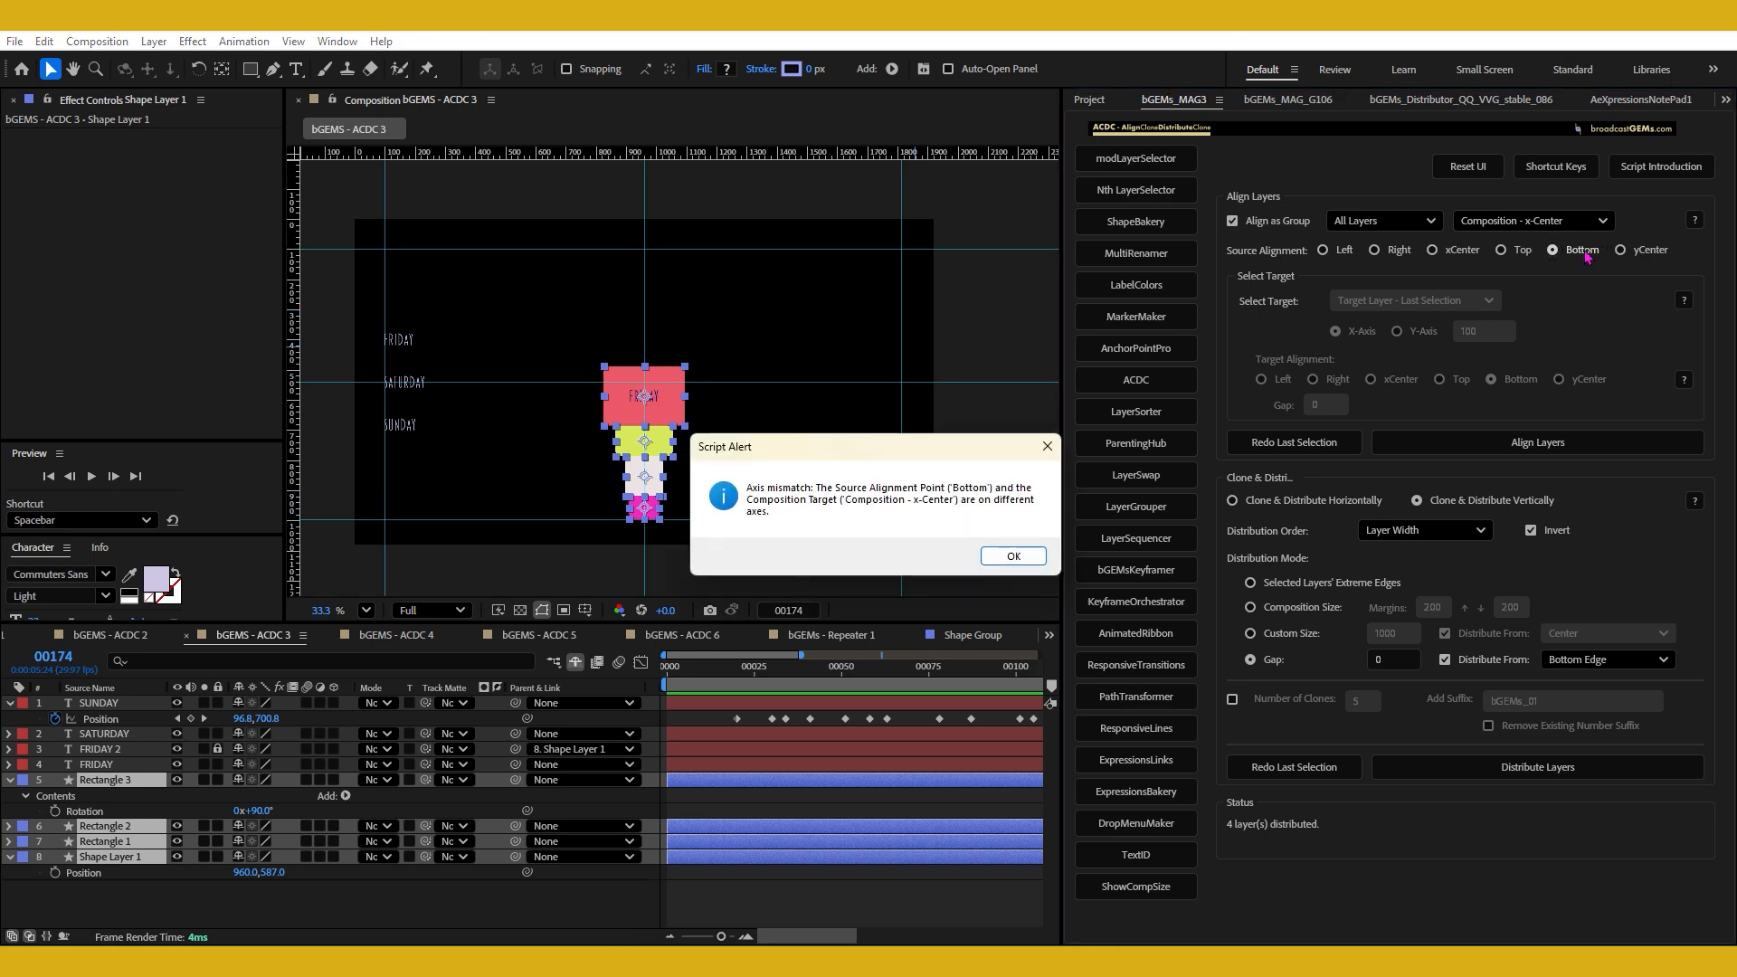
pyautogui.click(1026, 557)
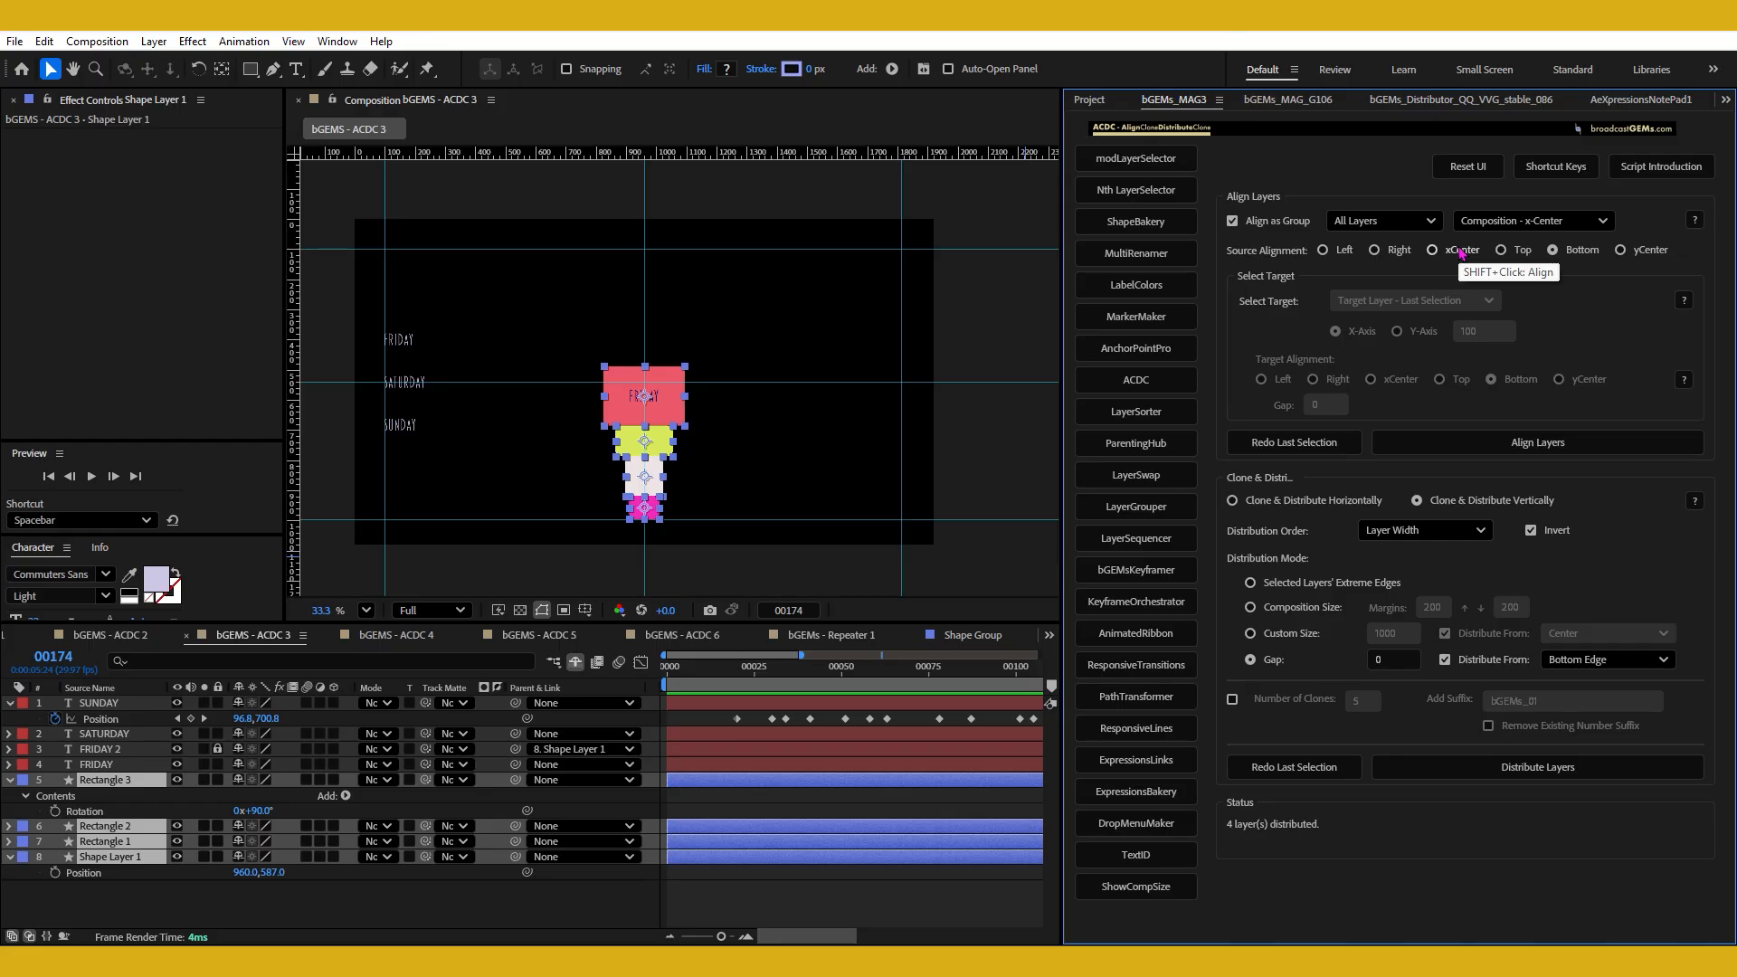
# Align the four-shape group by source Bottom to Composition - y-Center and reselect its shapes.
pyautogui.click(1579, 222)
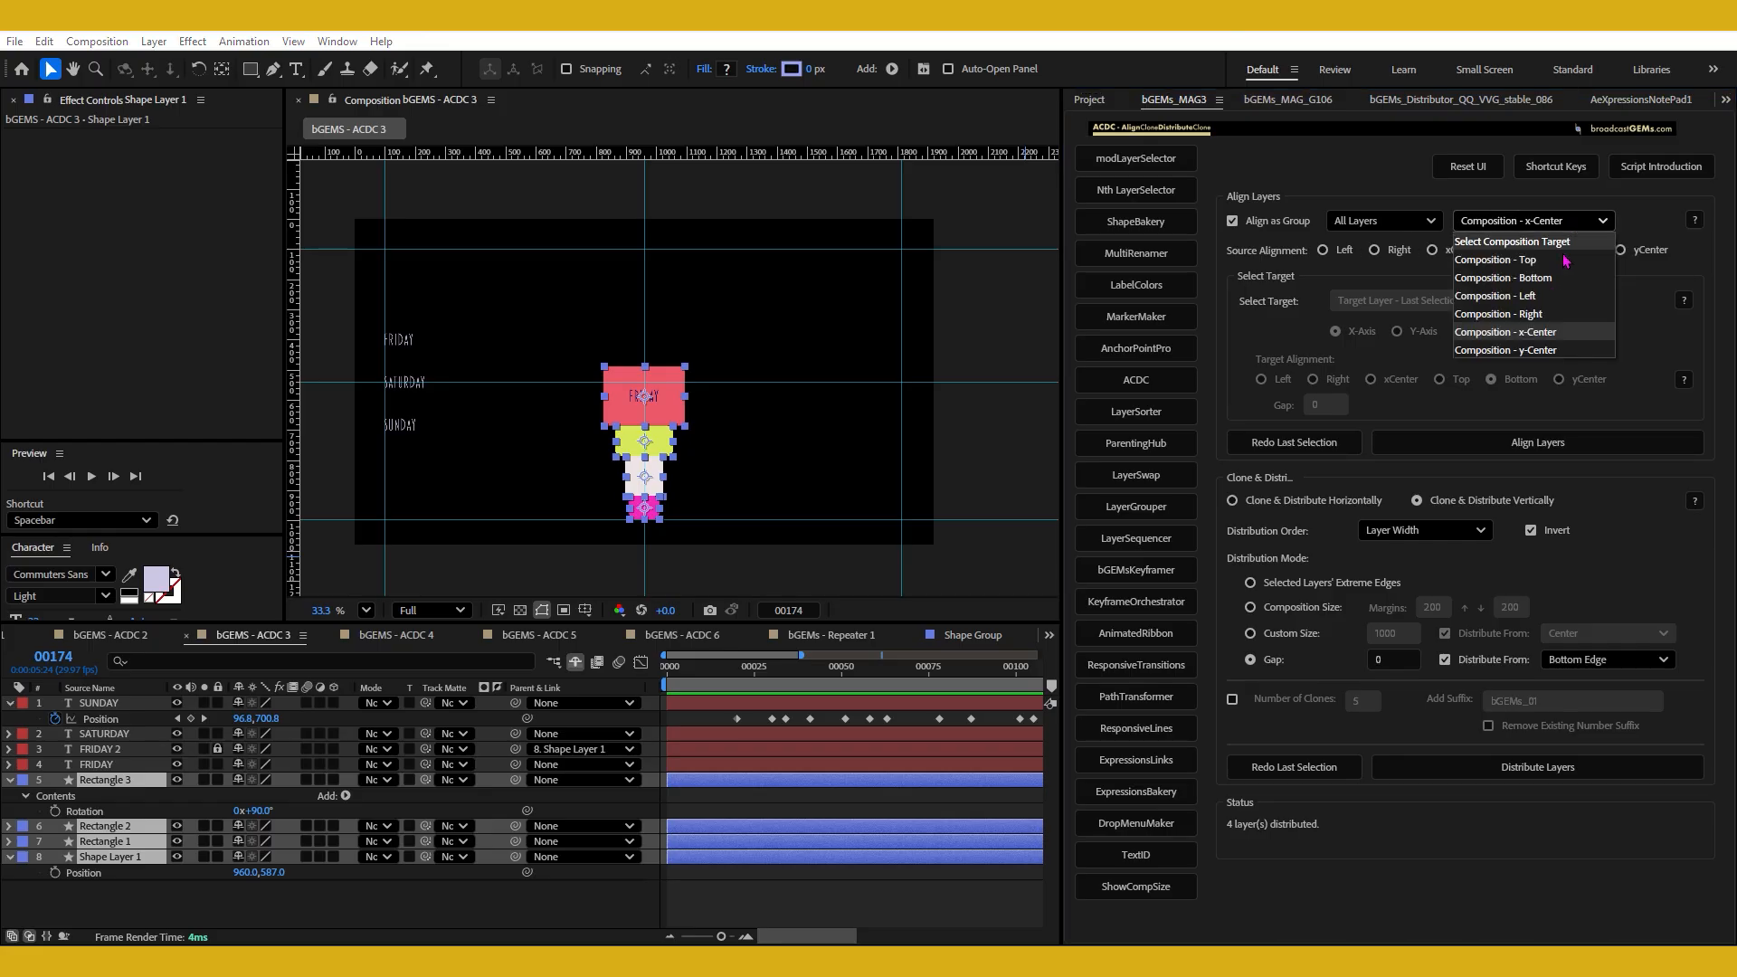
pyautogui.click(1558, 350)
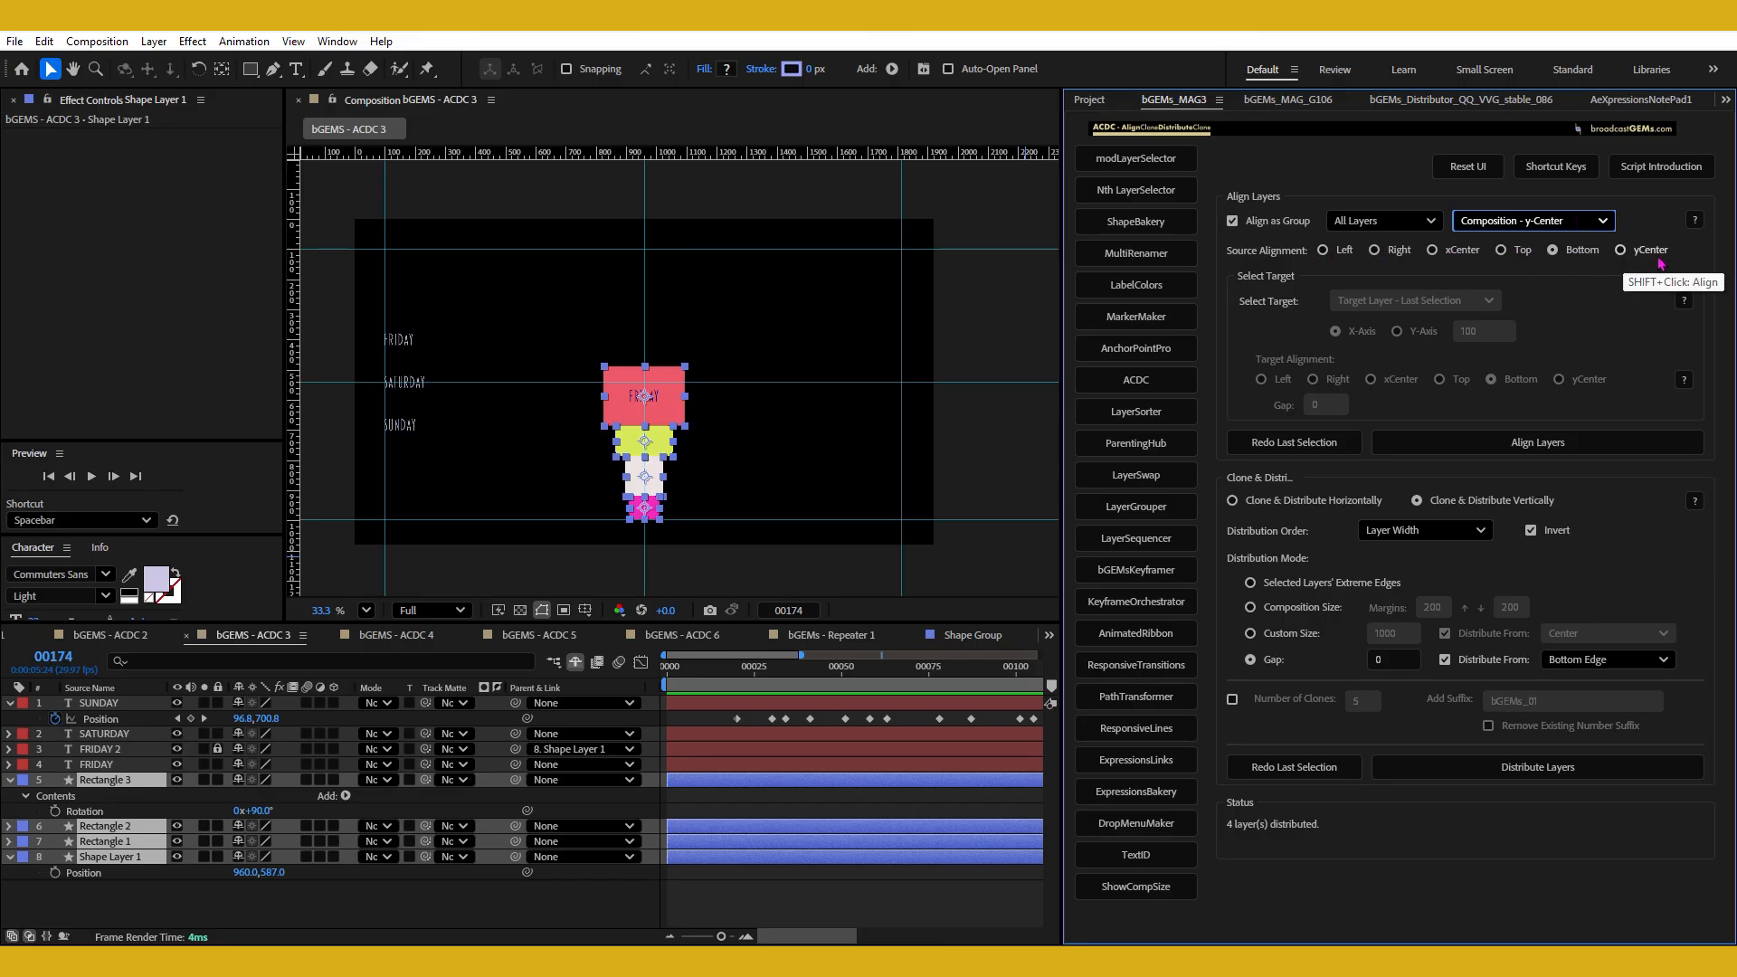
pyautogui.keyDown('shift'); pyautogui.click(1553, 249); pyautogui.keyUp('shift')
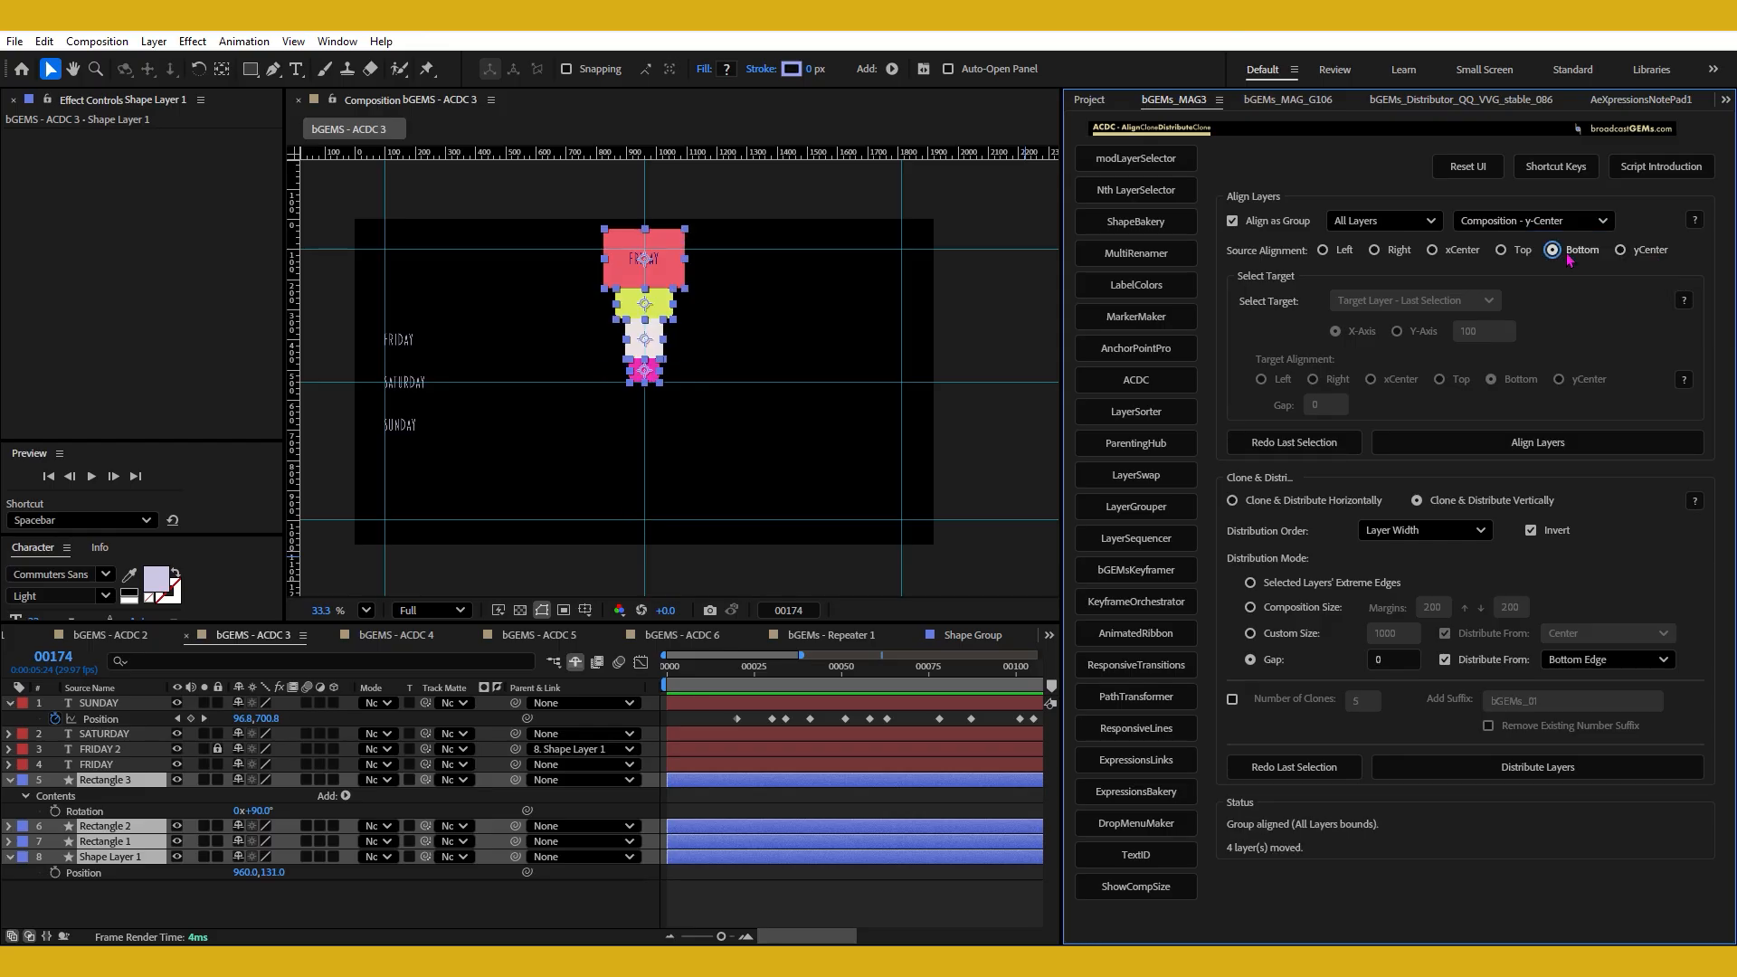
pyautogui.click(792, 349)
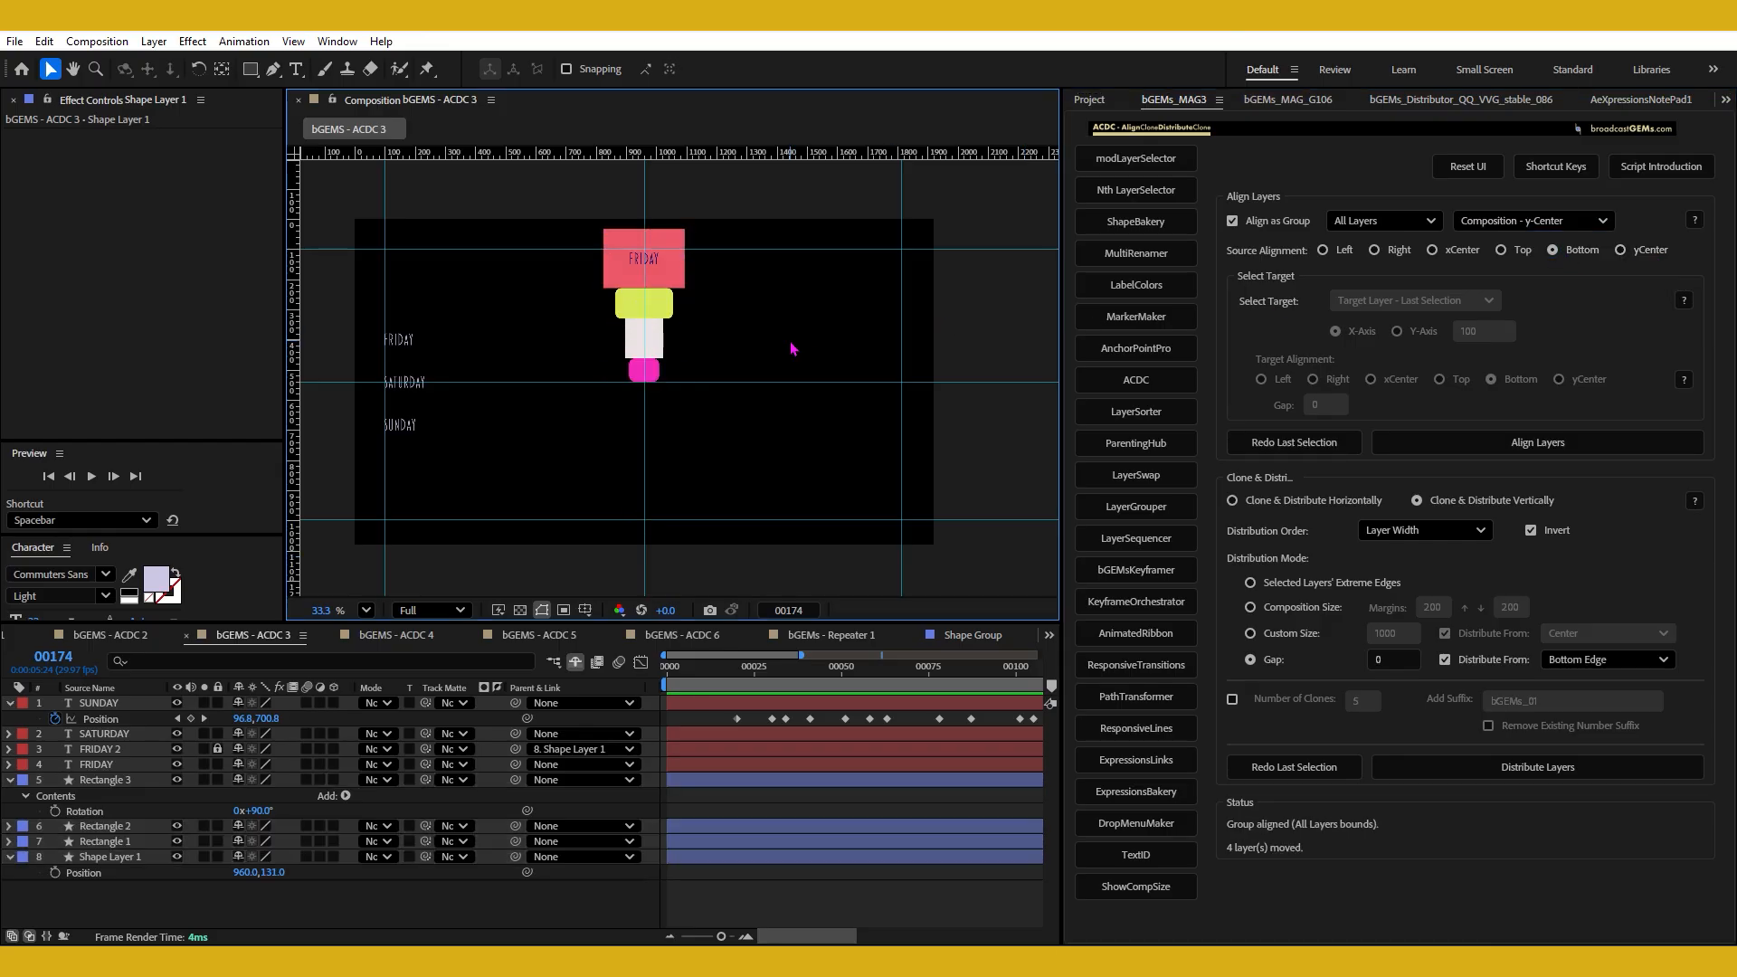
pyautogui.moveTo(545, 219); pyautogui.dragTo(765, 413)
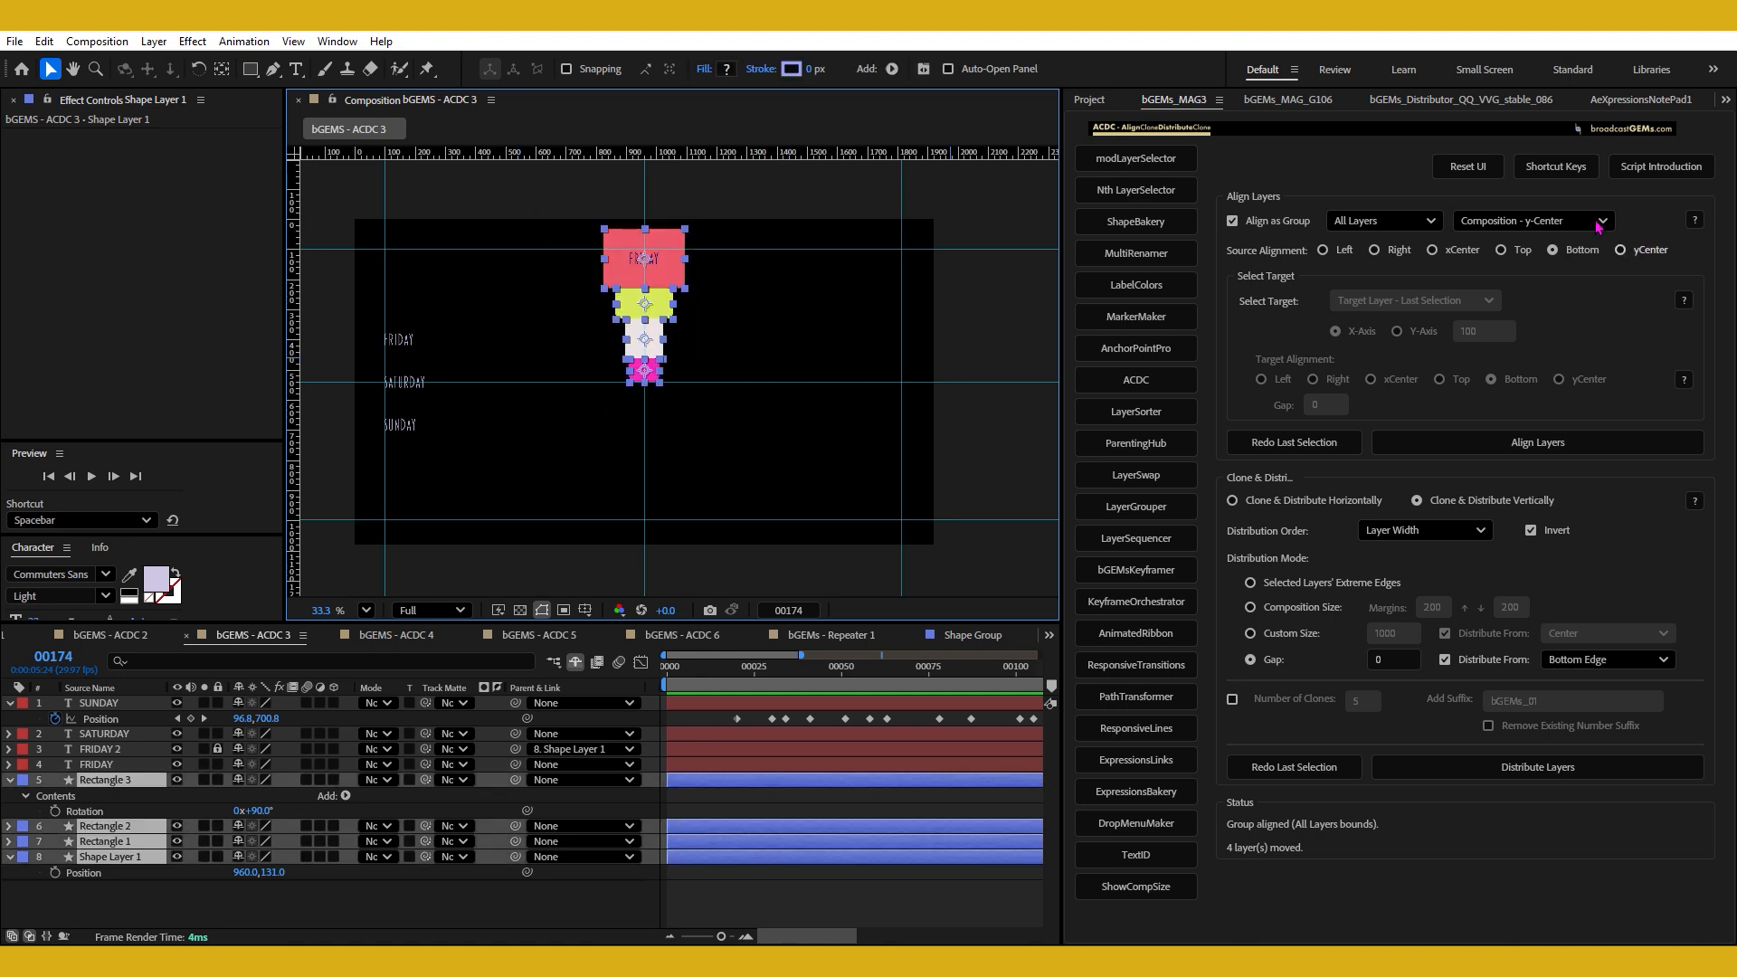
# Align the four-shape group by source yCenter to Composition - y-Center and reselect the shapes in the composition.
pyautogui.click(1620, 249)
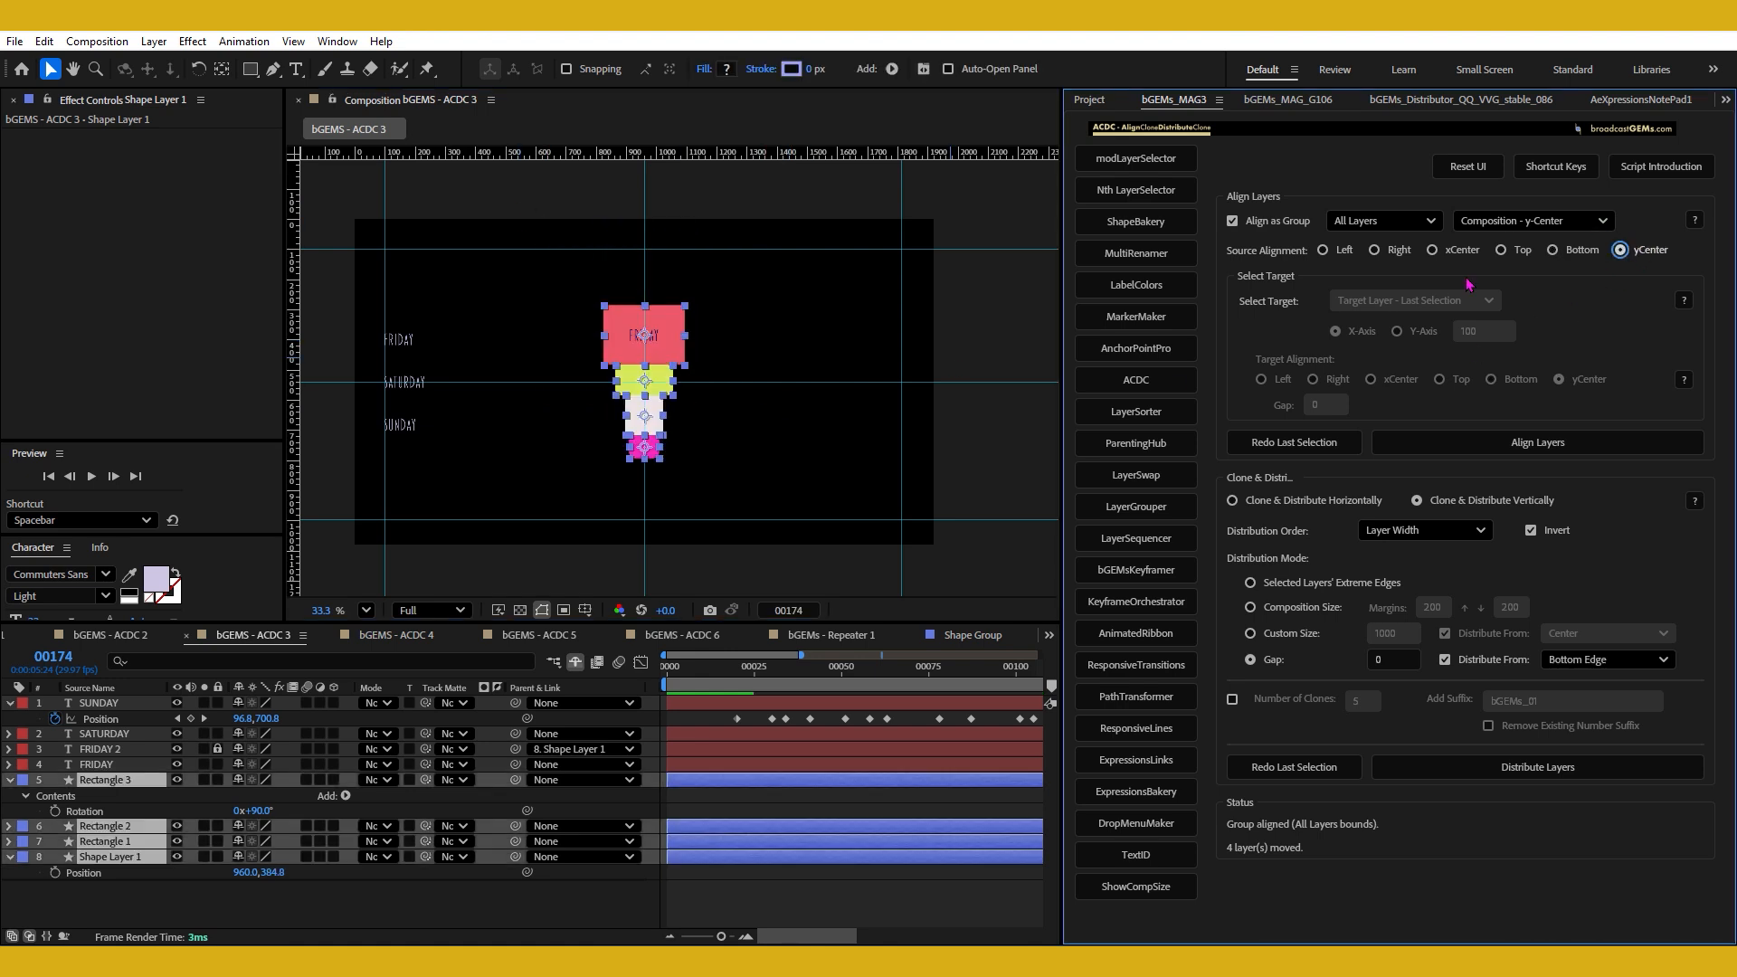
pyautogui.moveTo(543, 293); pyautogui.dragTo(752, 503)
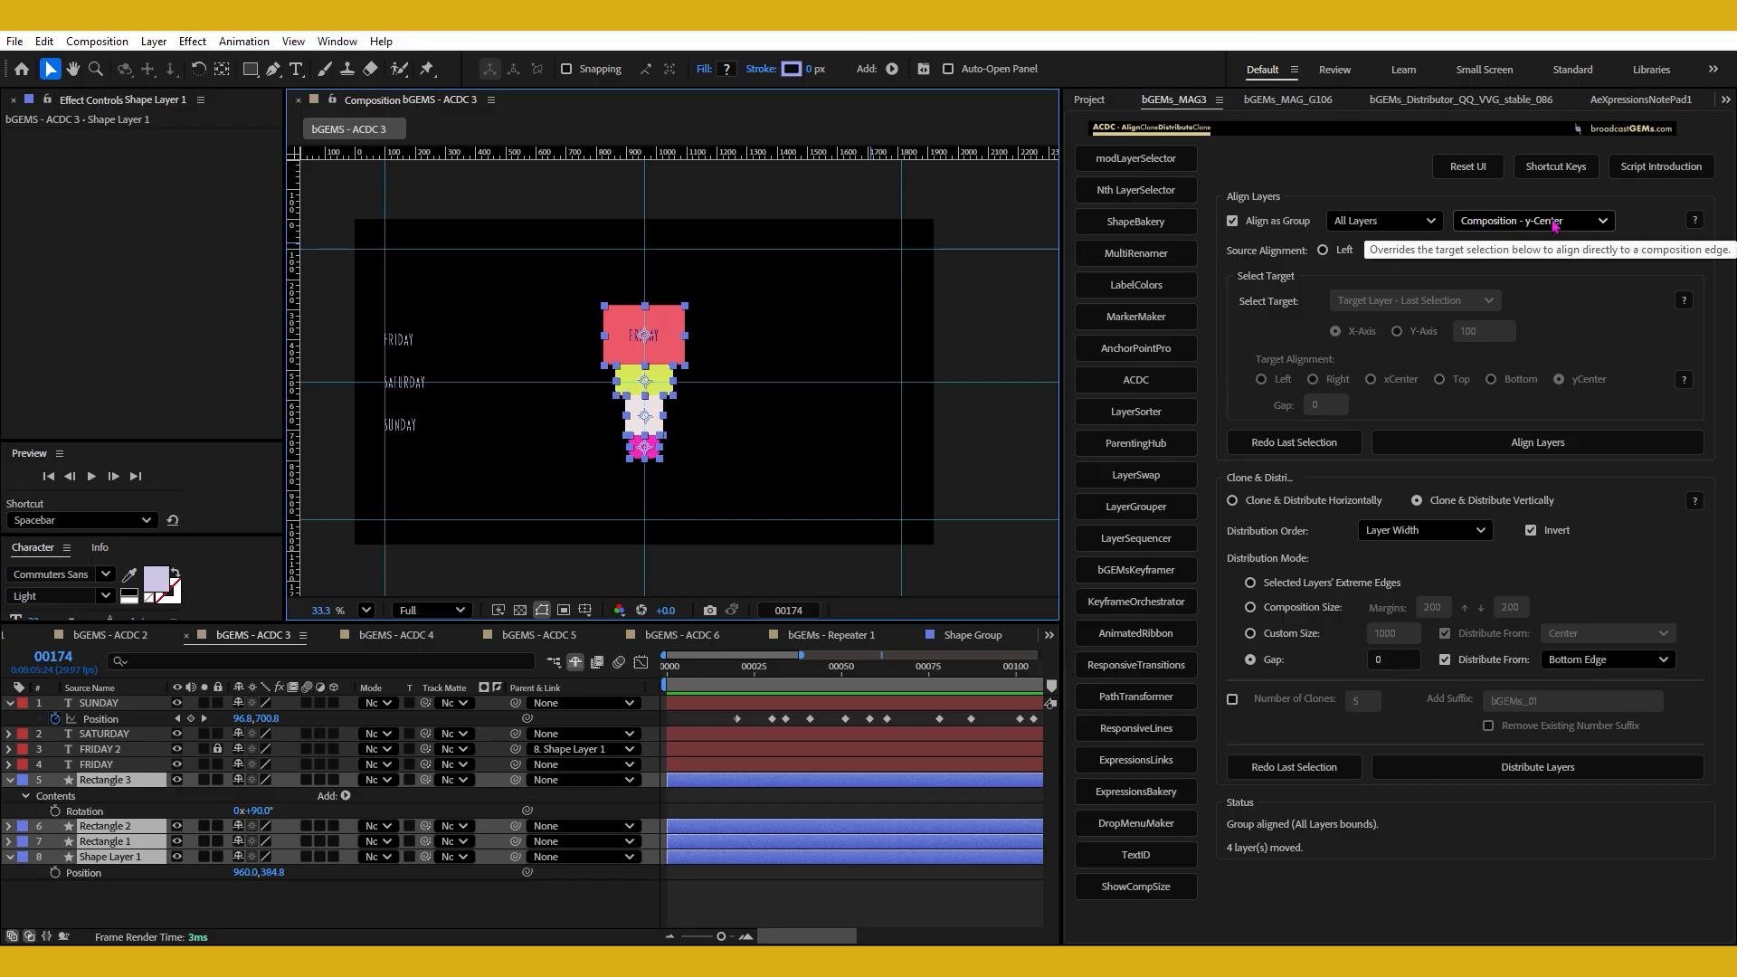
# Select the FRIDAY, SATURDAY and SUNDAY text layers, set their source alignment to Top and clear the composition target.
pyautogui.moveTo(369, 319); pyautogui.dragTo(450, 494)
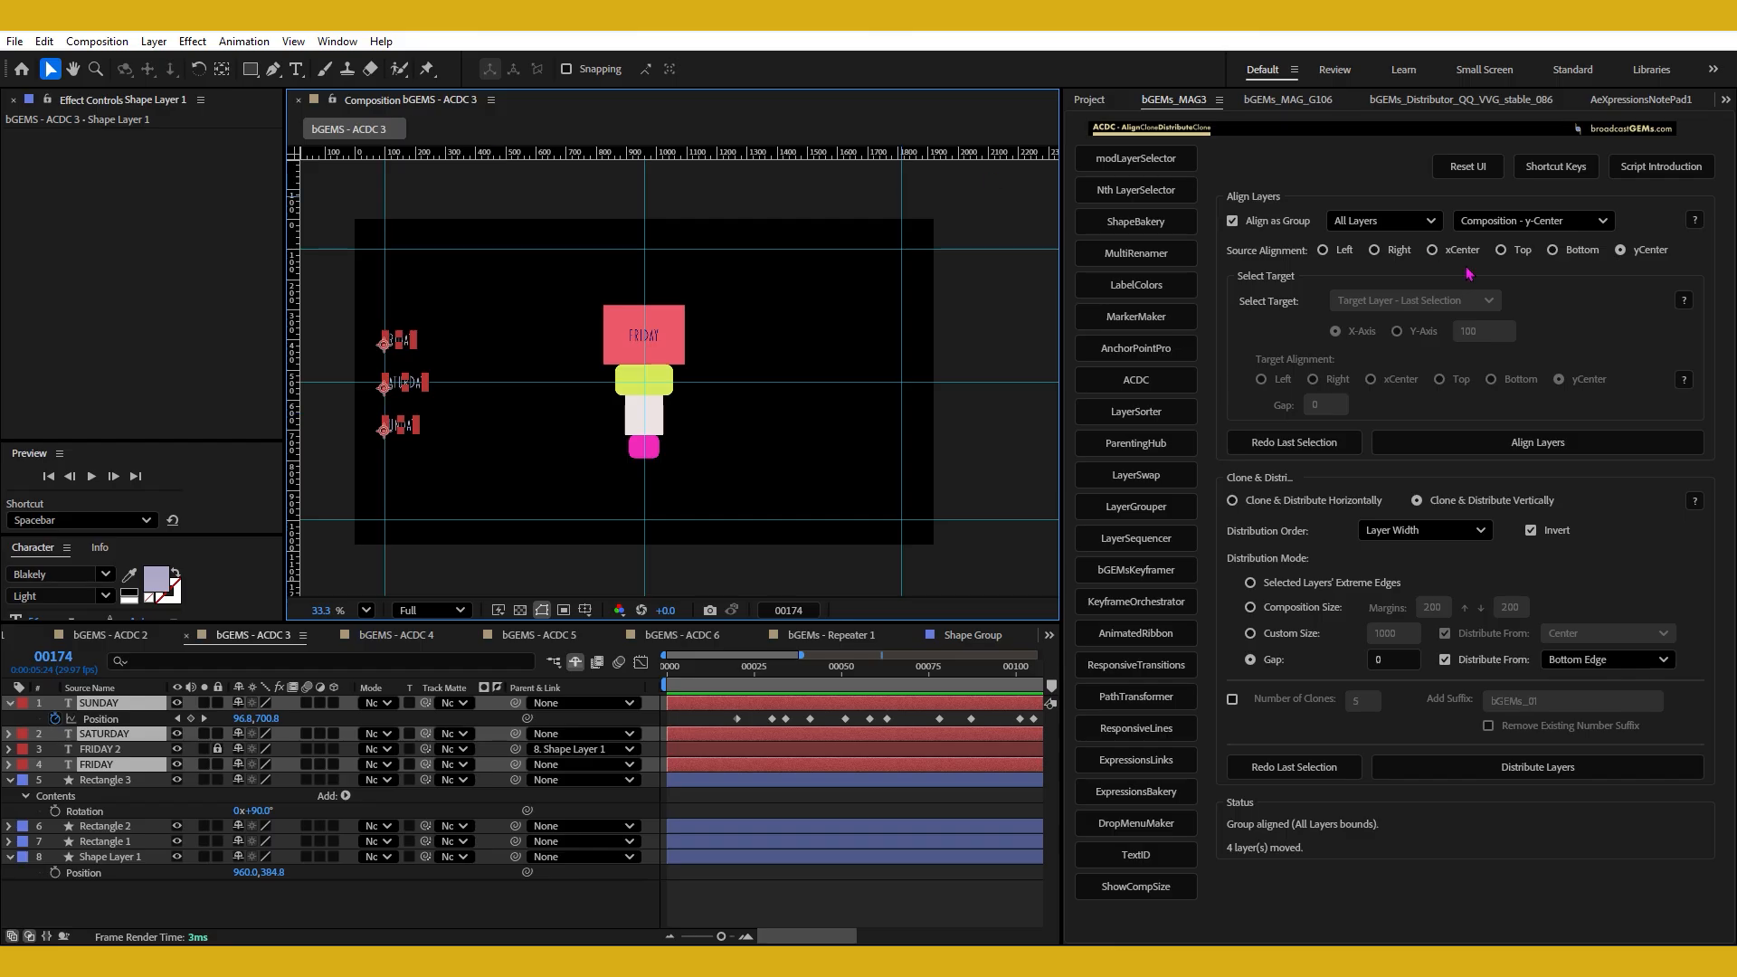
pyautogui.click(1523, 251)
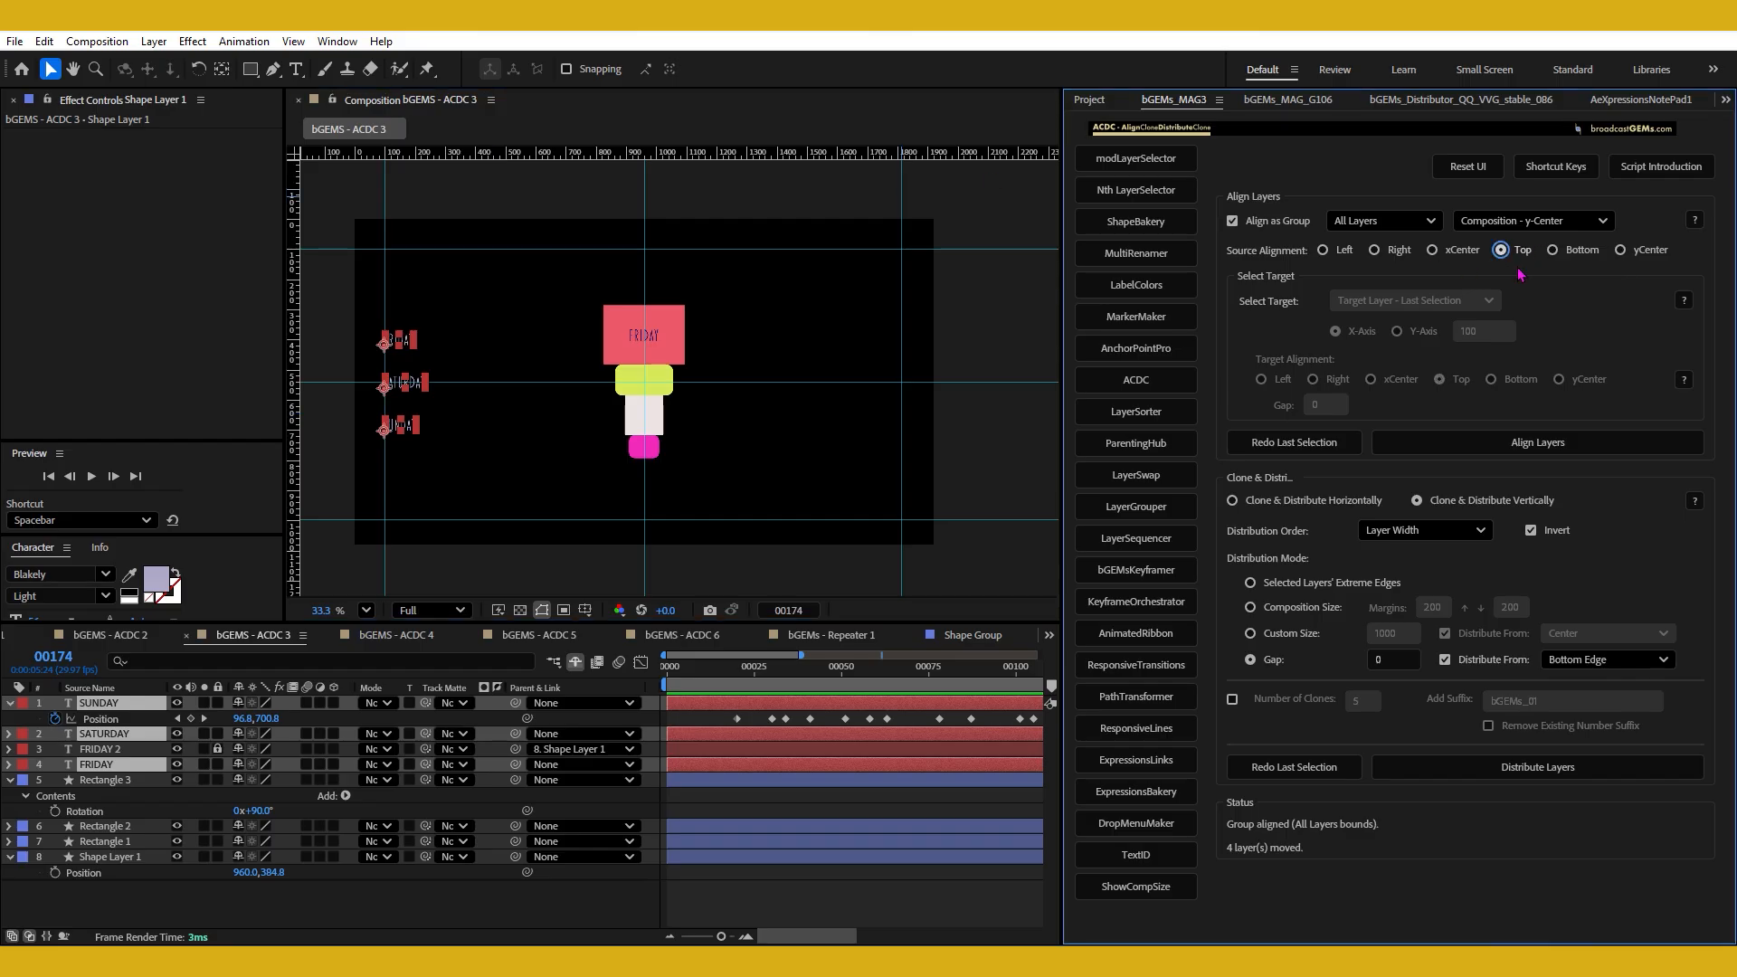
pyautogui.click(1523, 224)
pyautogui.click(1521, 242)
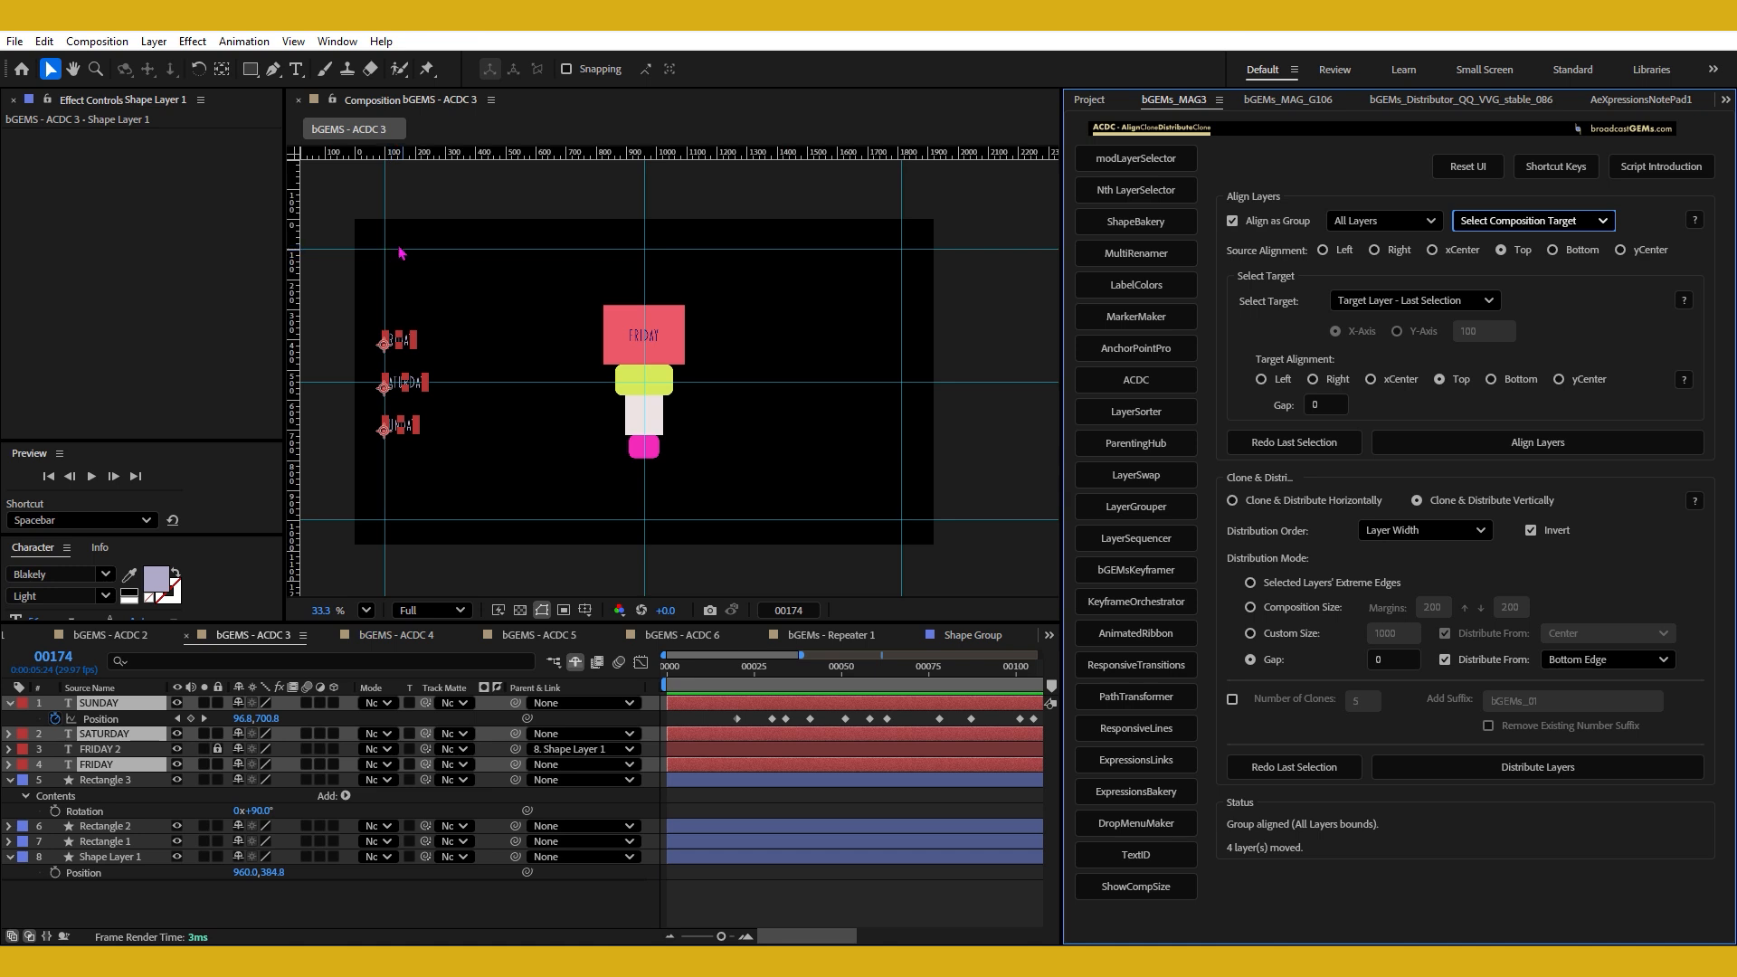
# Align the group of three text layers by its top to a Coordinate Input of 100 on the Y-Axis.
pyautogui.click(1412, 301)
pyautogui.click(1389, 340)
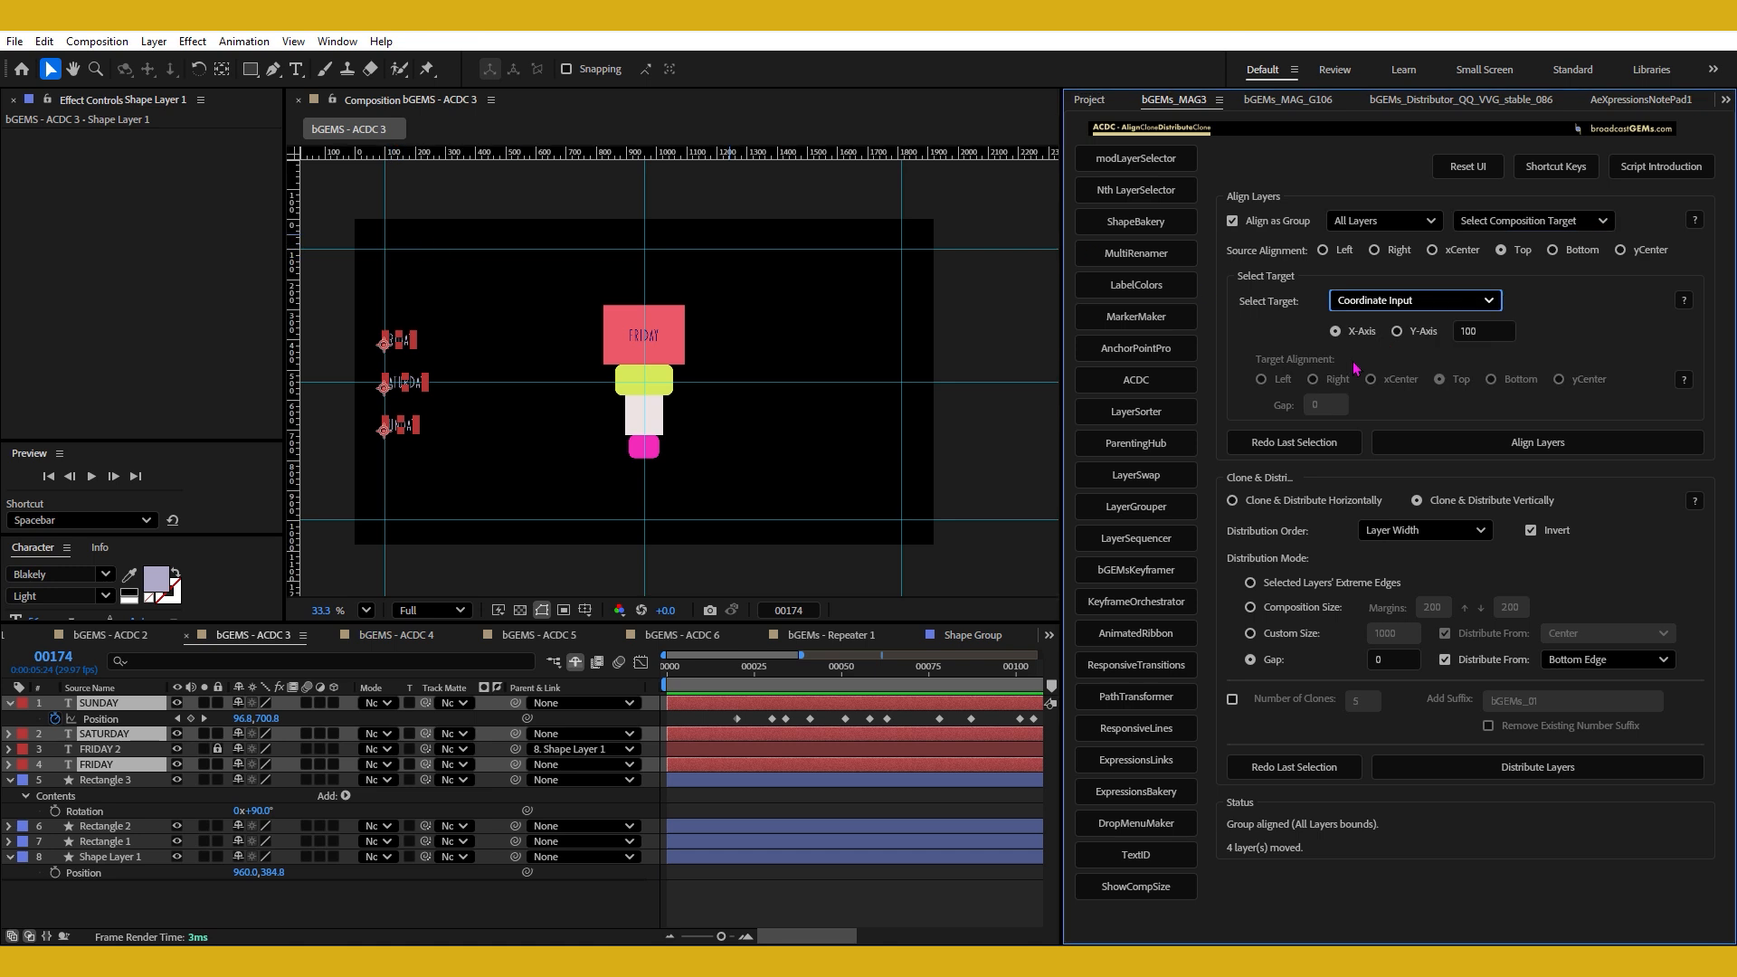
pyautogui.doubleClick(1471, 331)
pyautogui.write('100')
pyautogui.click(1526, 446)
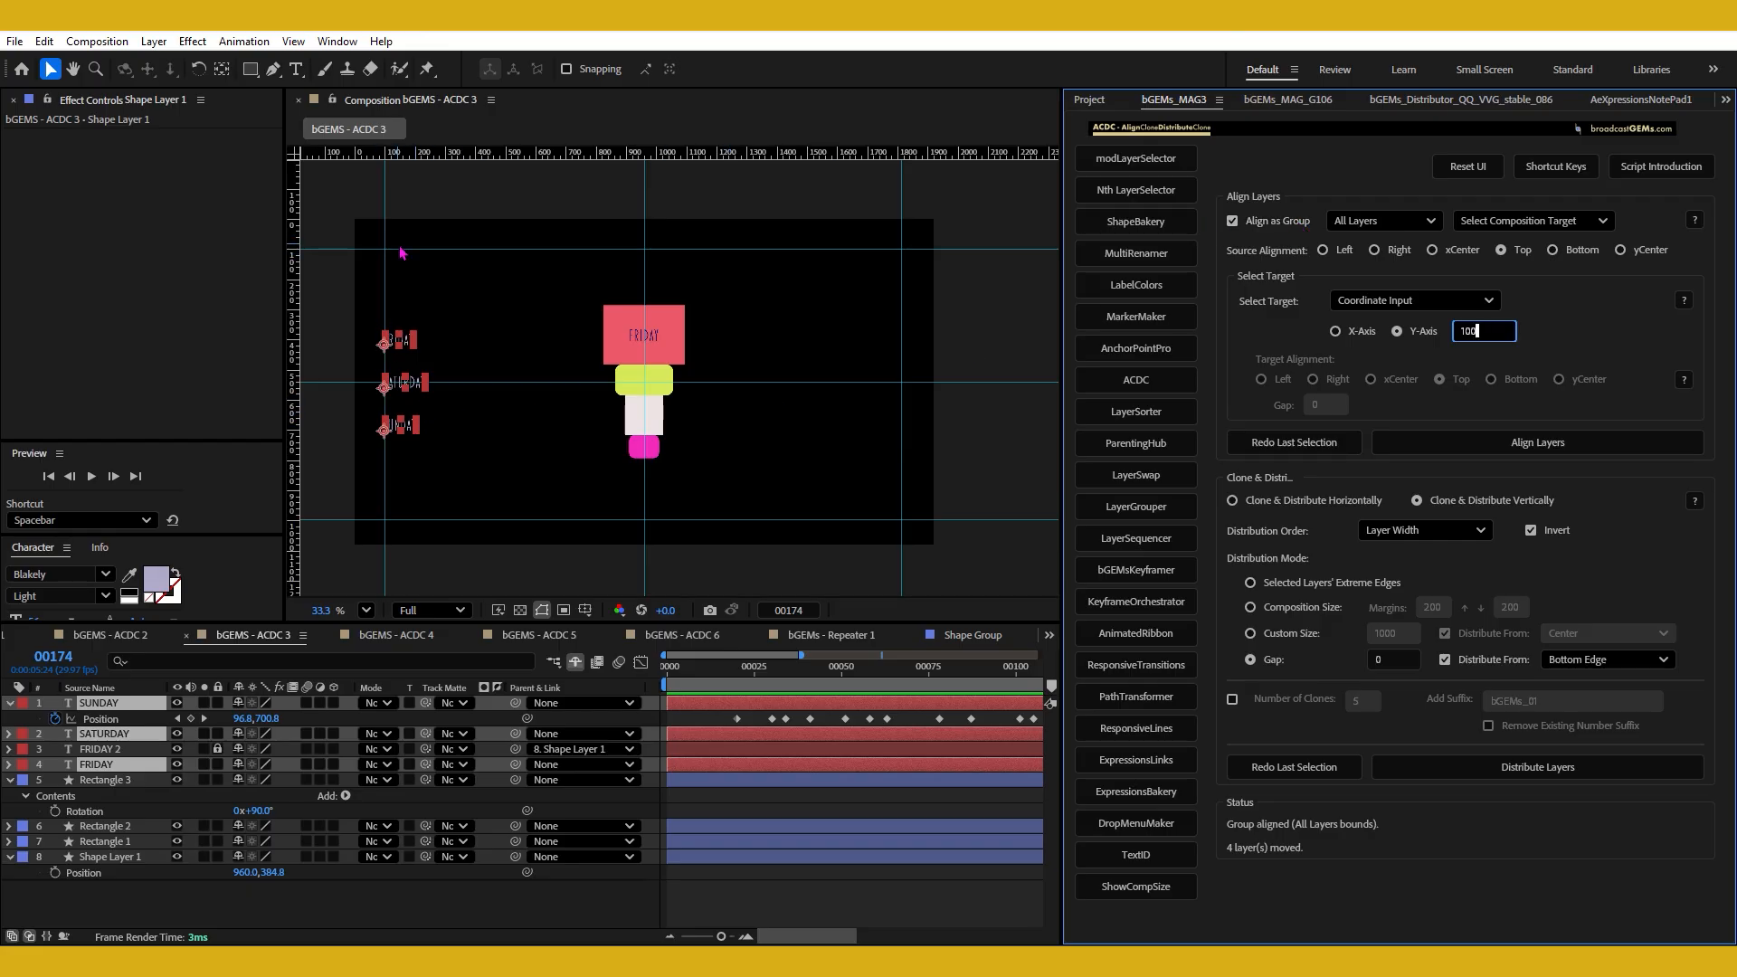
pyautogui.click(1550, 443)
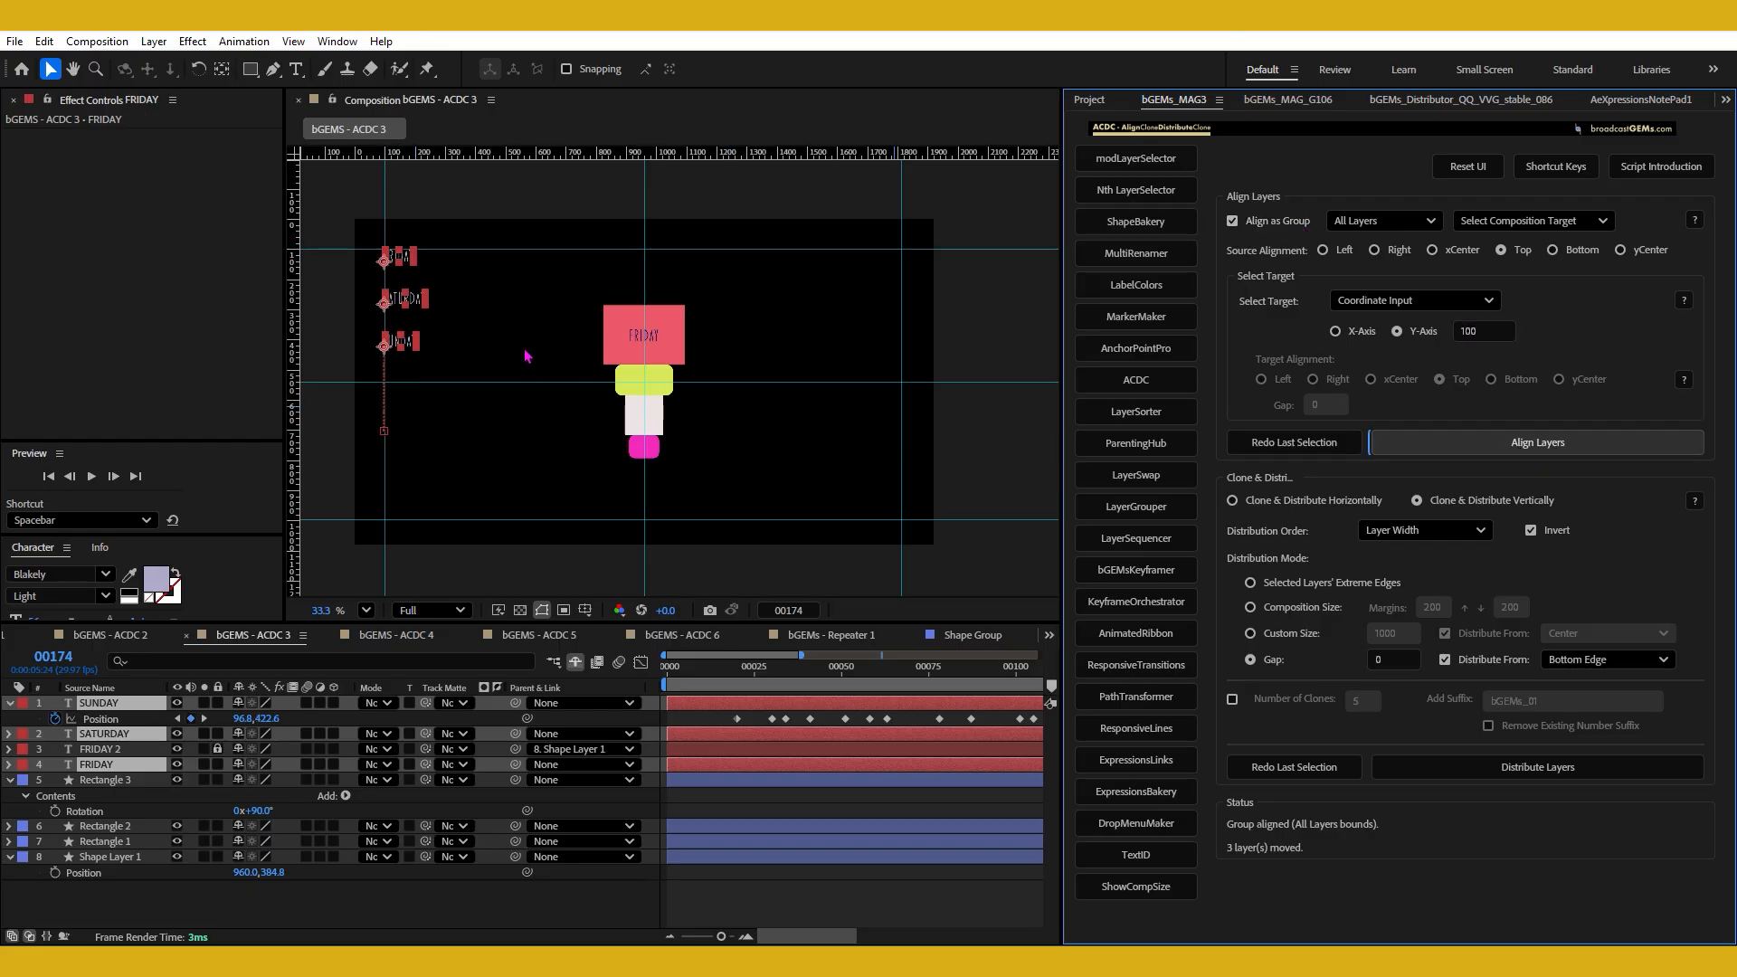
# Undo the group alignment and align the three text layers individually to the Y-Axis coordinate with Align as Group off.
pyautogui.hotkey('ctrl', 'z')
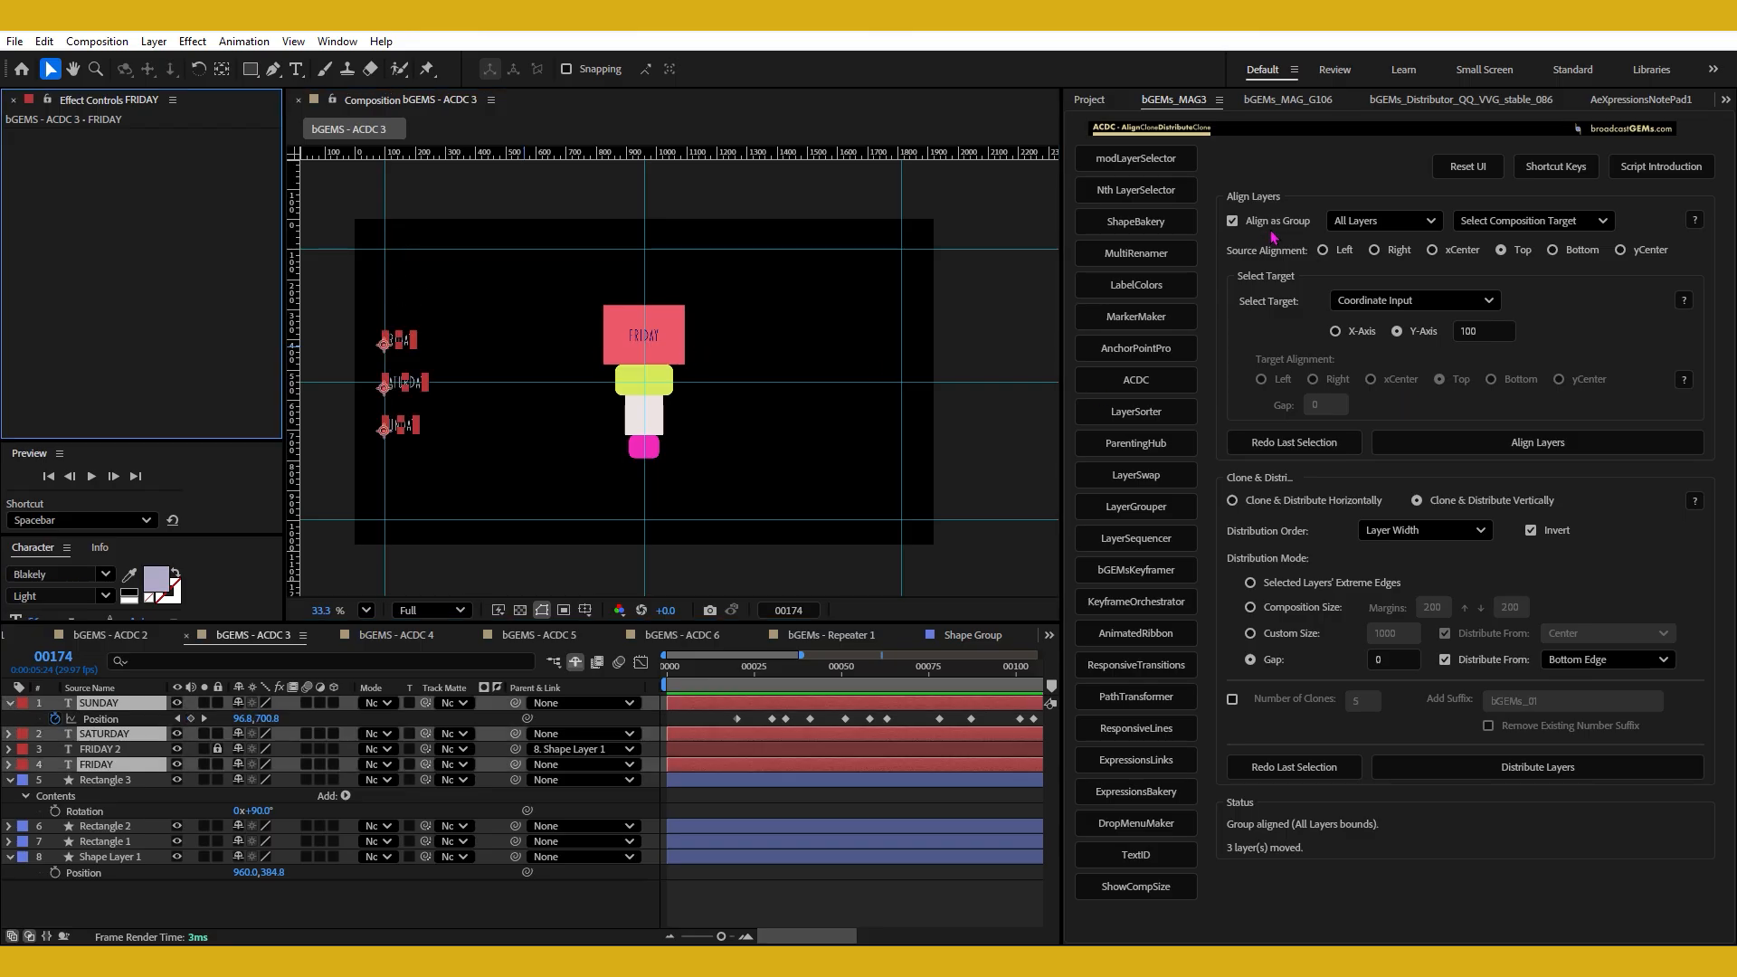
pyautogui.click(1266, 223)
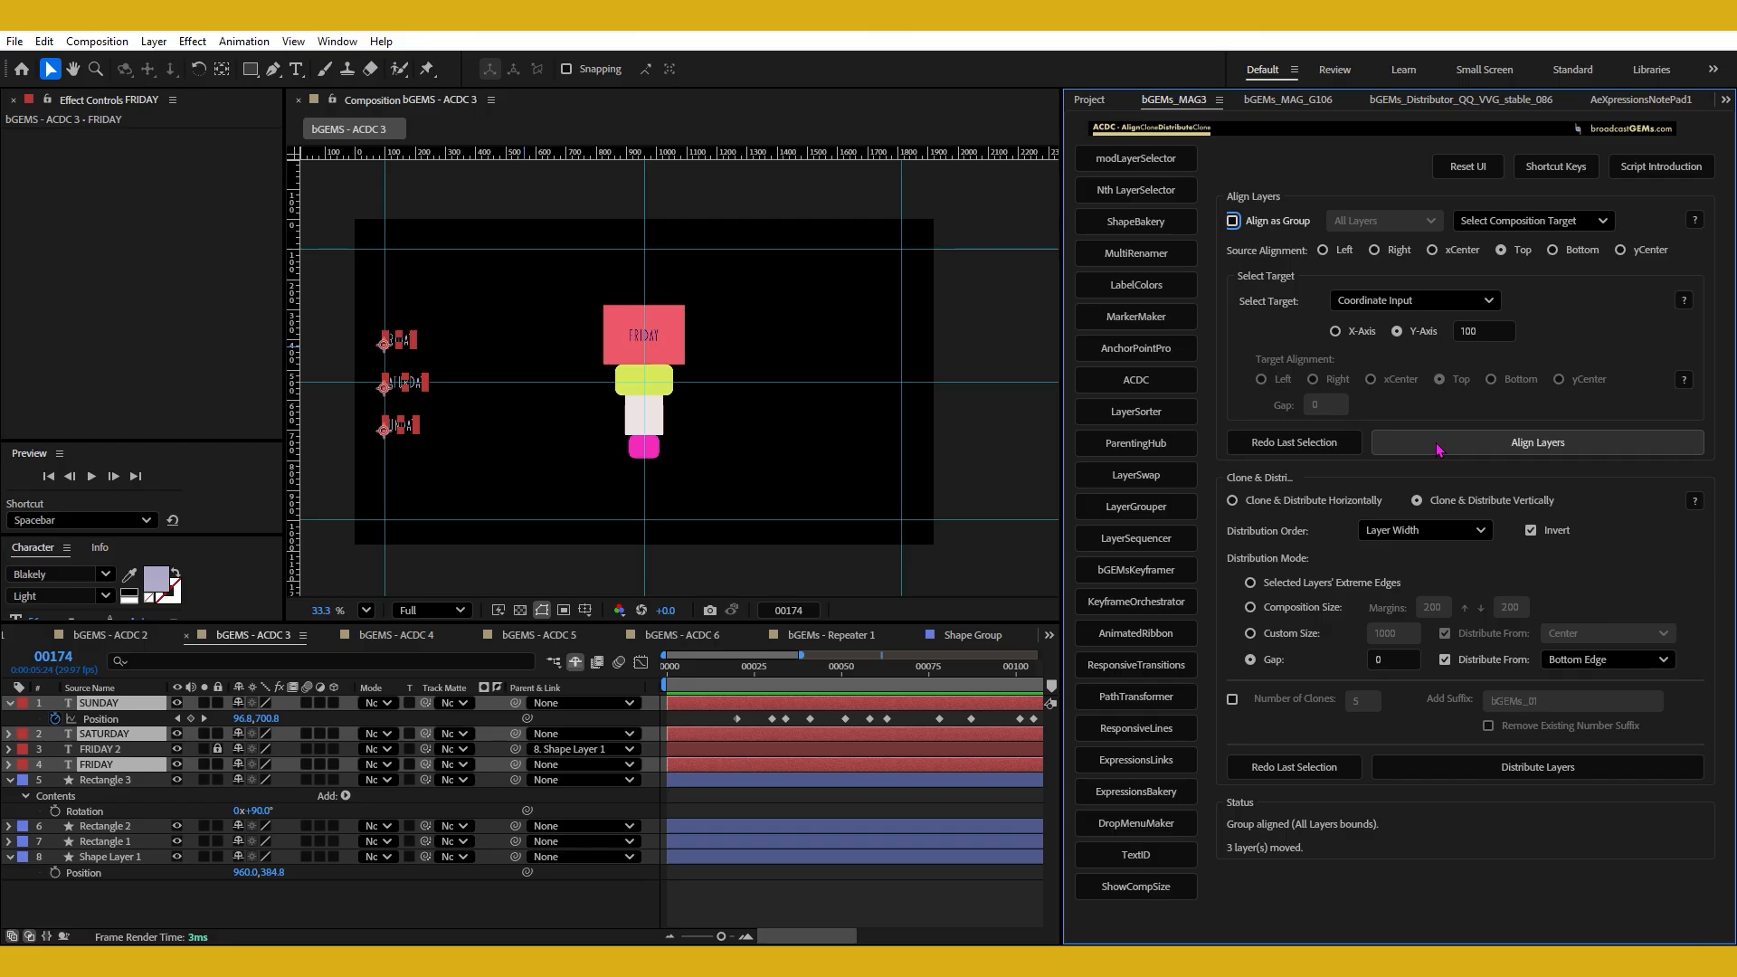
pyautogui.click(1466, 445)
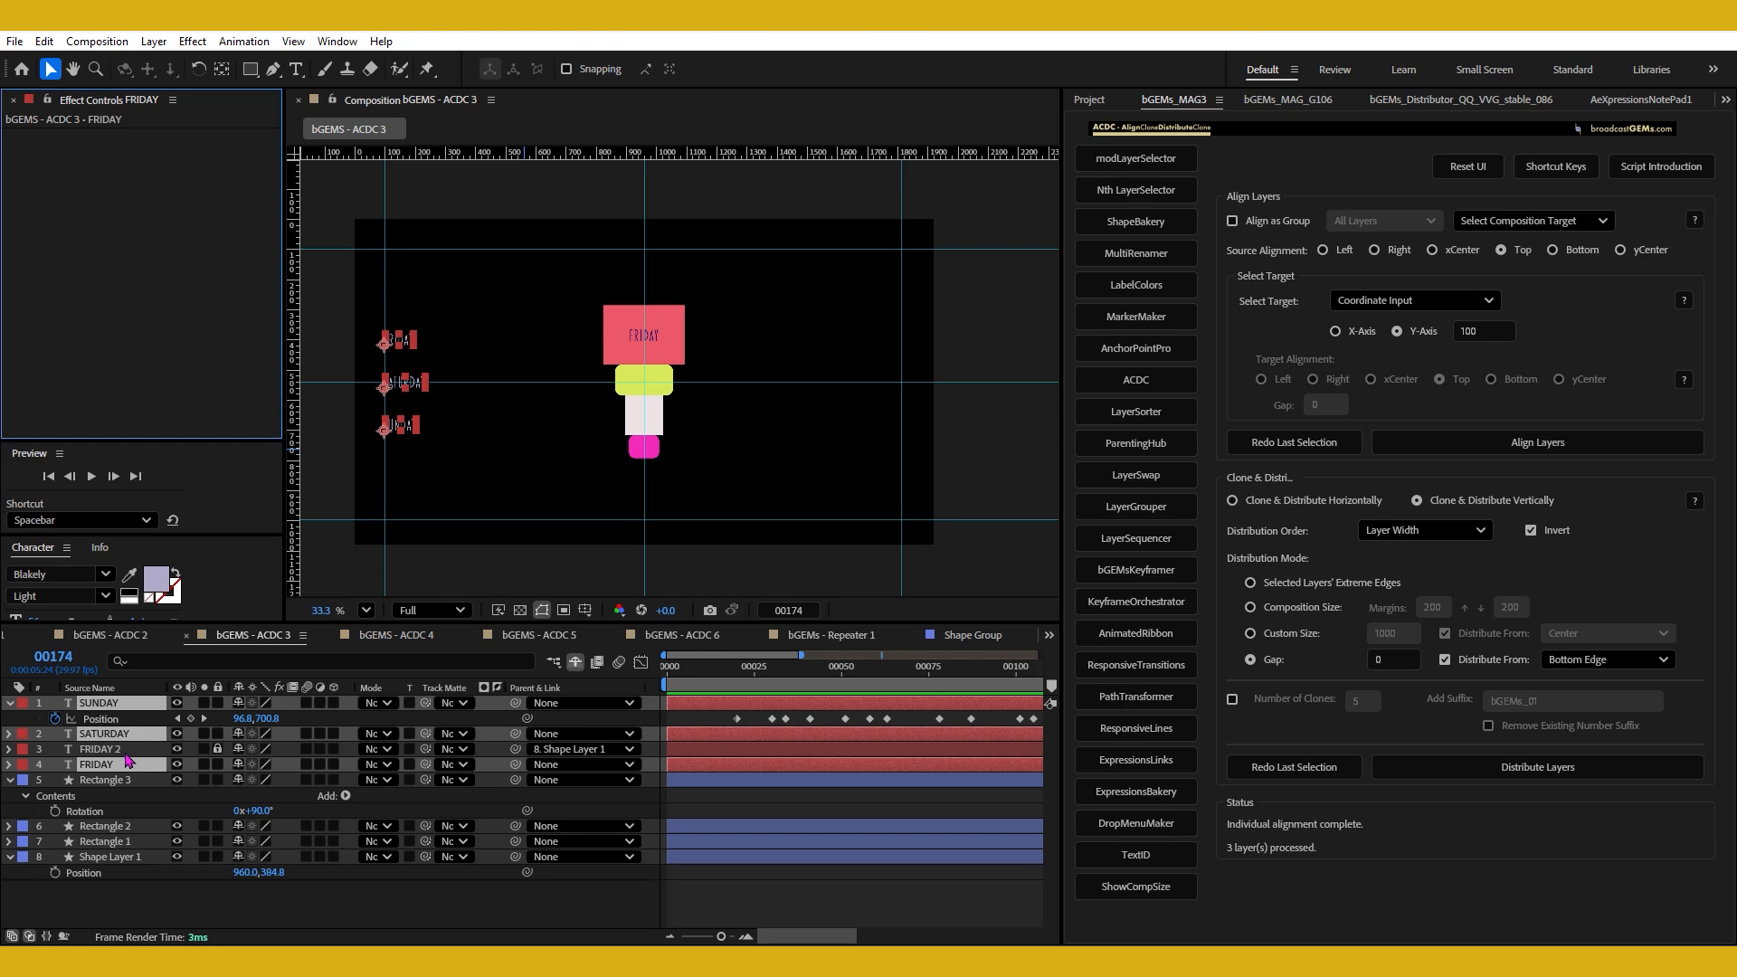
# Return the current time to frame 00000 and slightly widen the composition and timeline area.
pyautogui.click(667, 670)
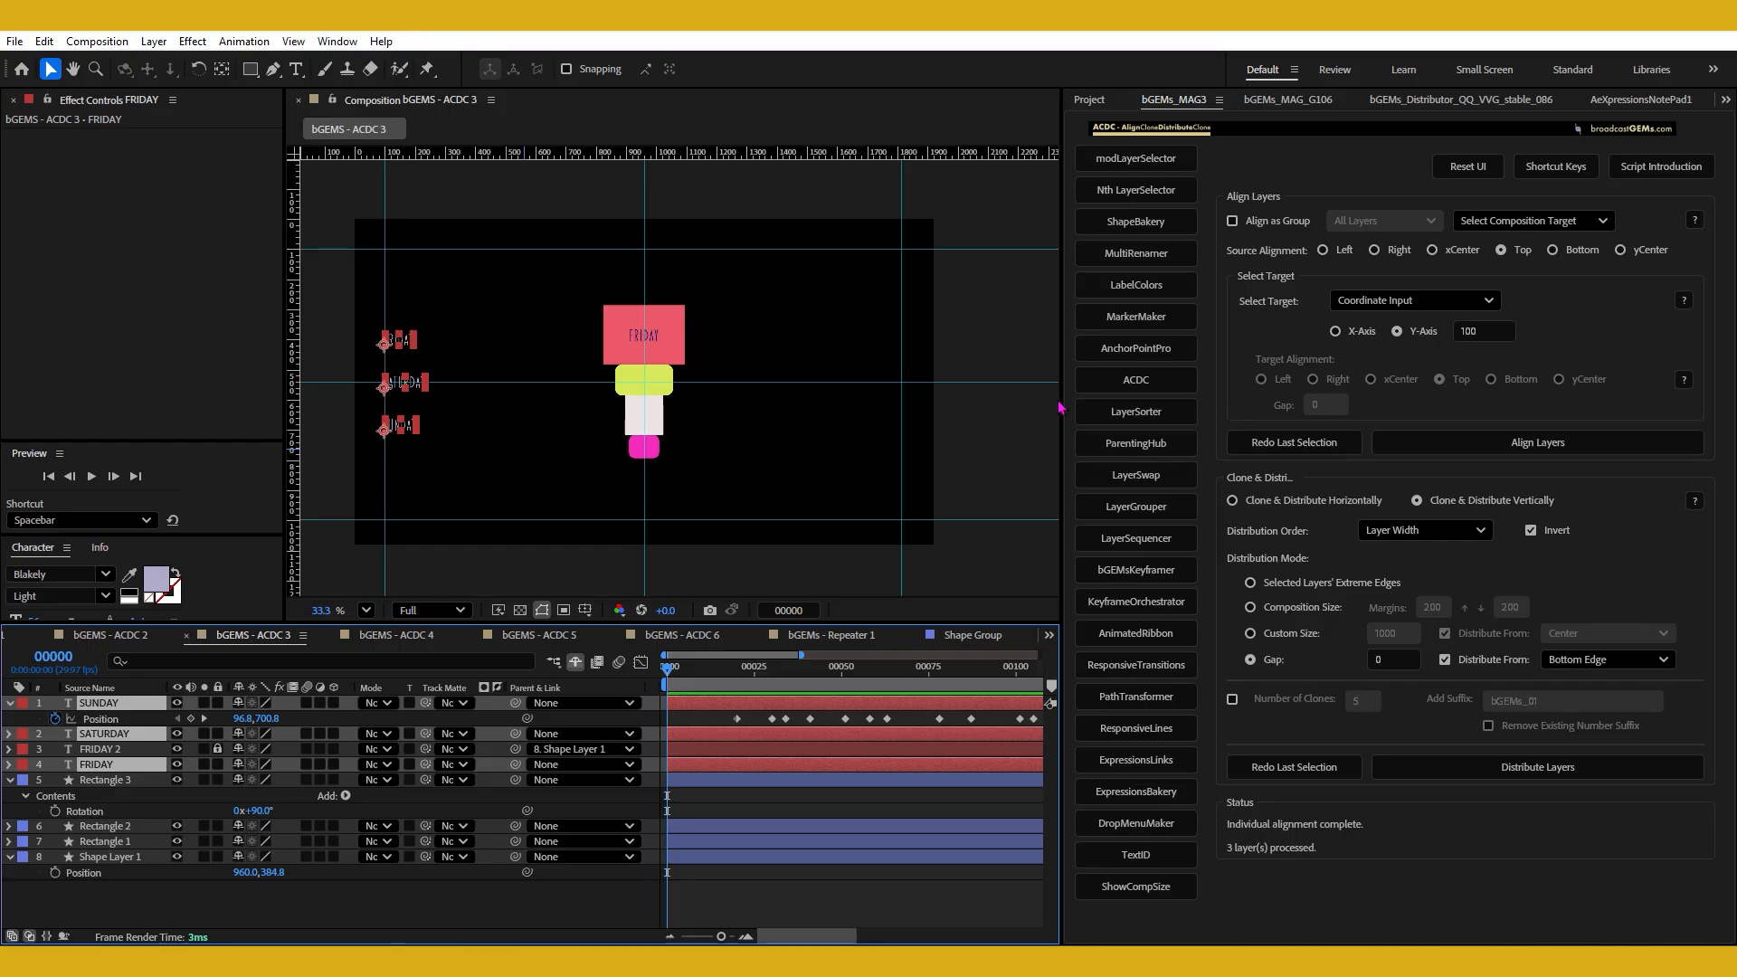
pyautogui.moveTo(1058, 386)
pyautogui.mouseDown()
pyautogui.moveTo(1039, 387)
pyautogui.moveTo(1085, 406)
pyautogui.mouseUp()
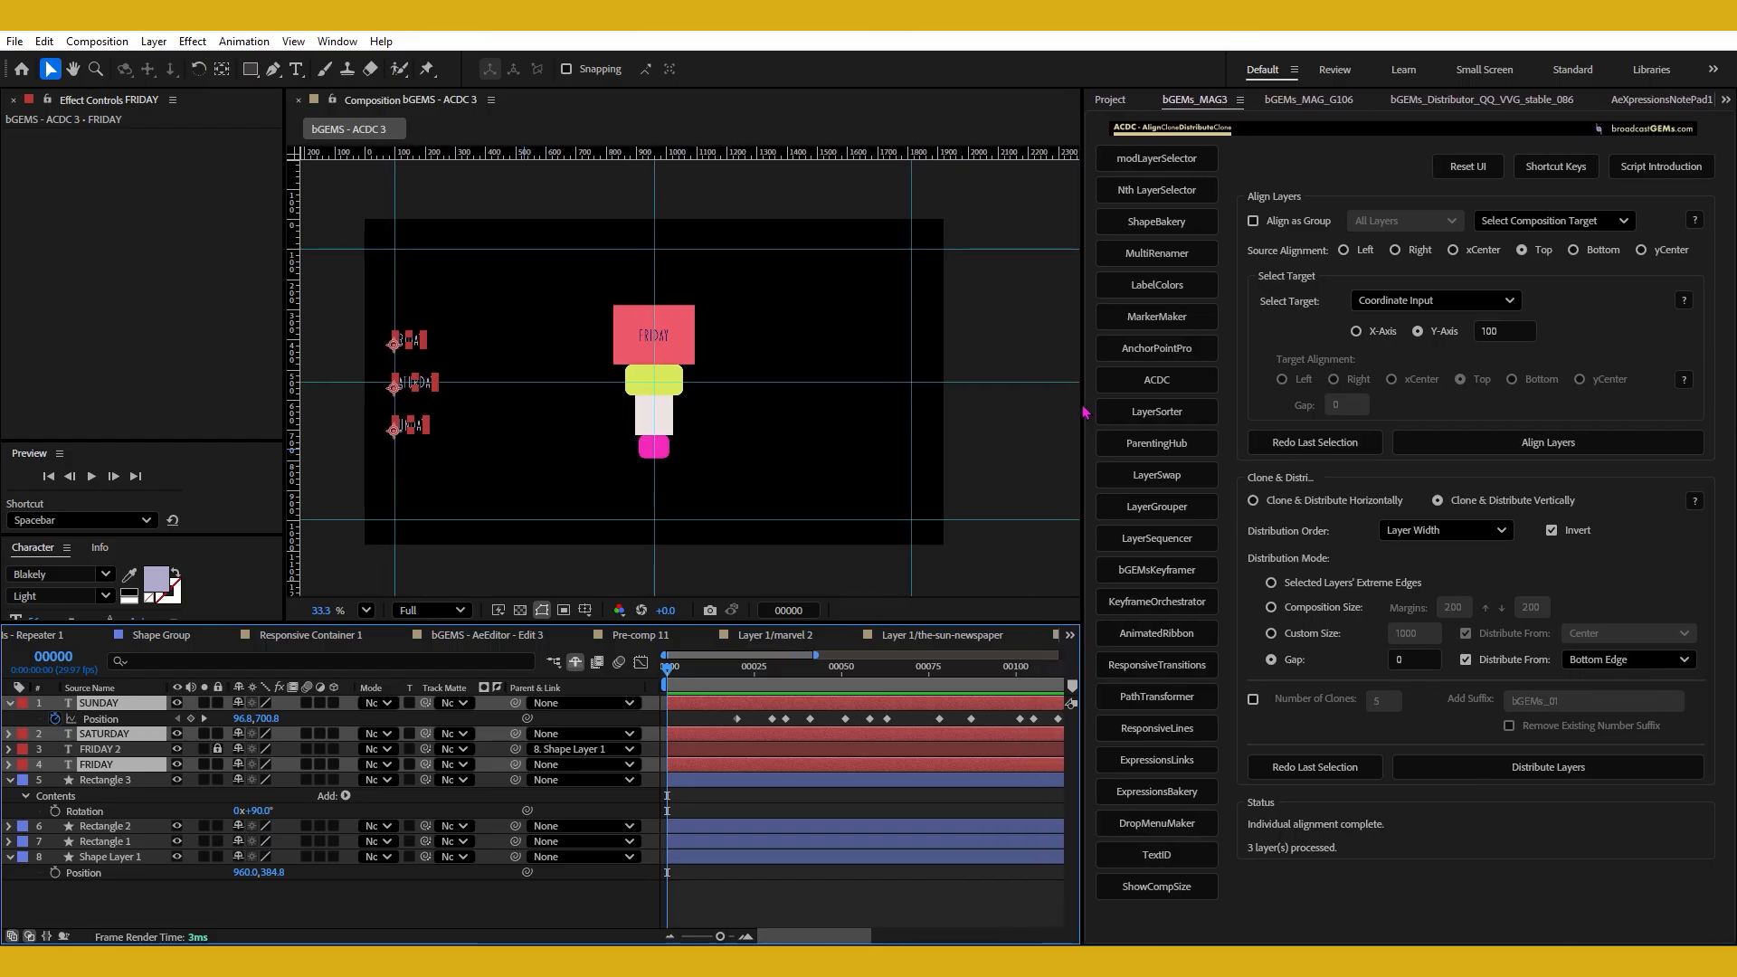